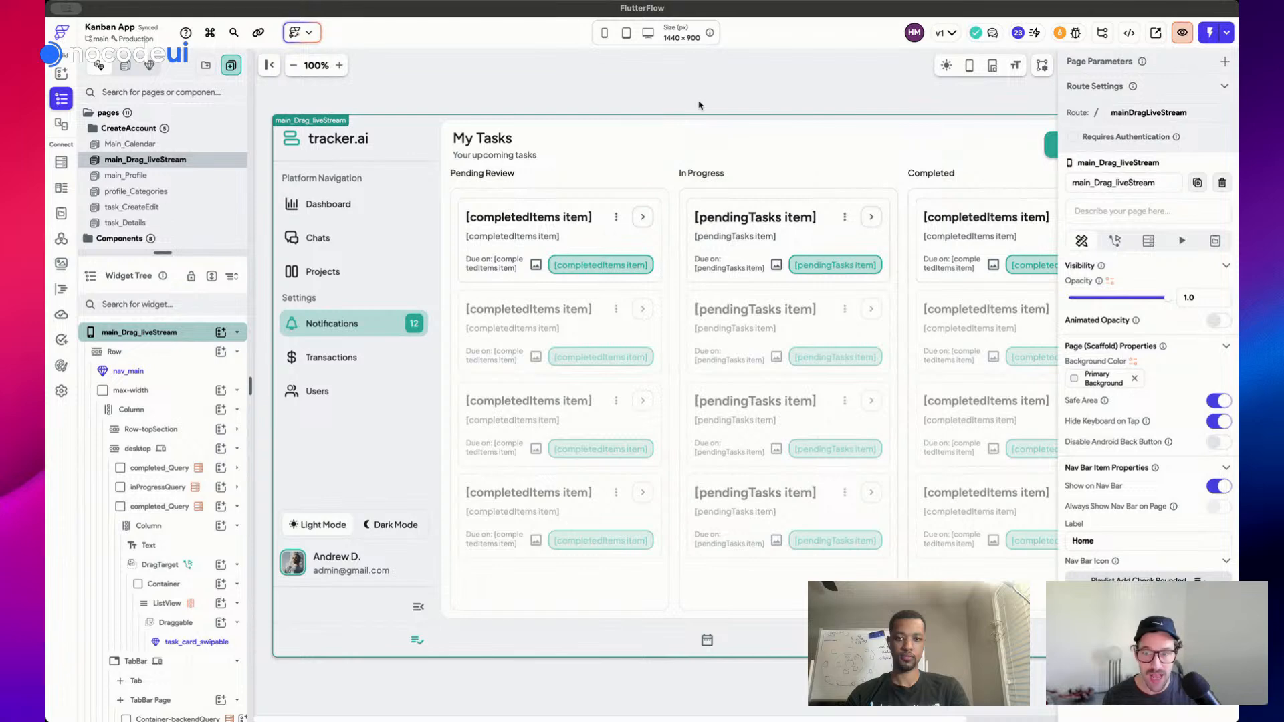
Start a new page and show all desktop layout templates with the search cleared
key(super+k)
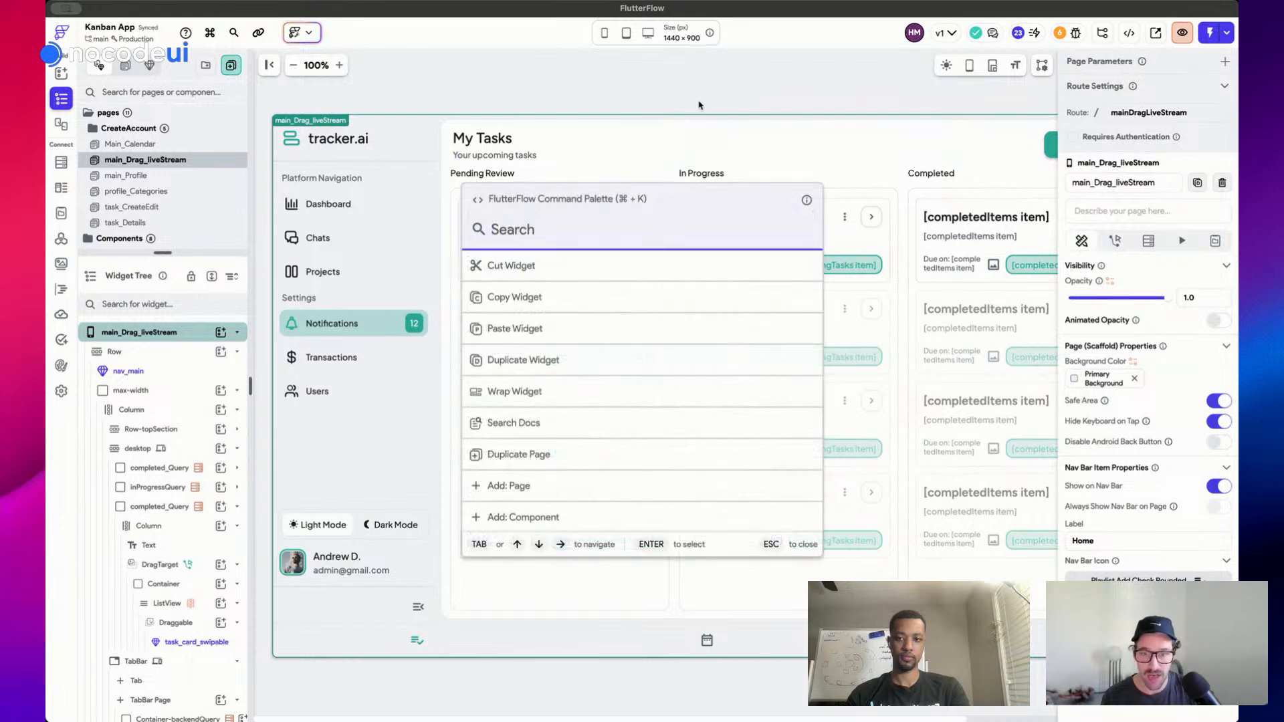
text(add)
key(Return)
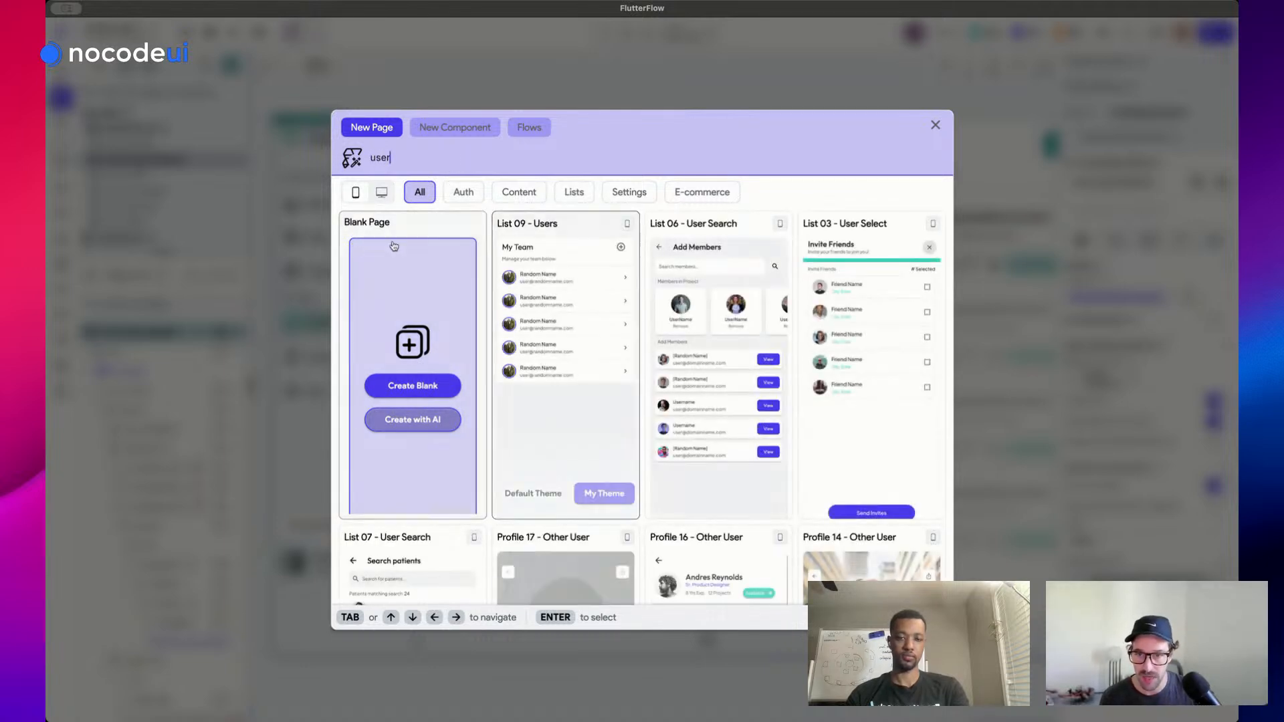
click(381, 193)
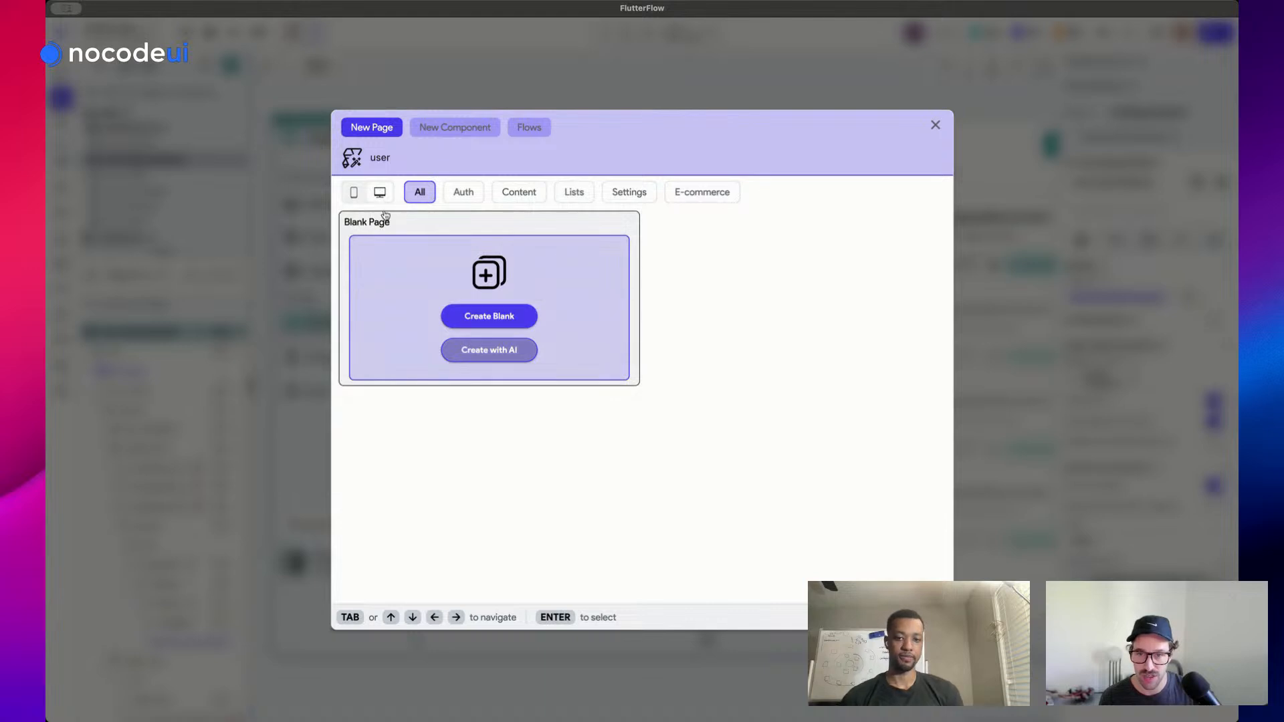
key(ctrl+a)
key(BackSpace)
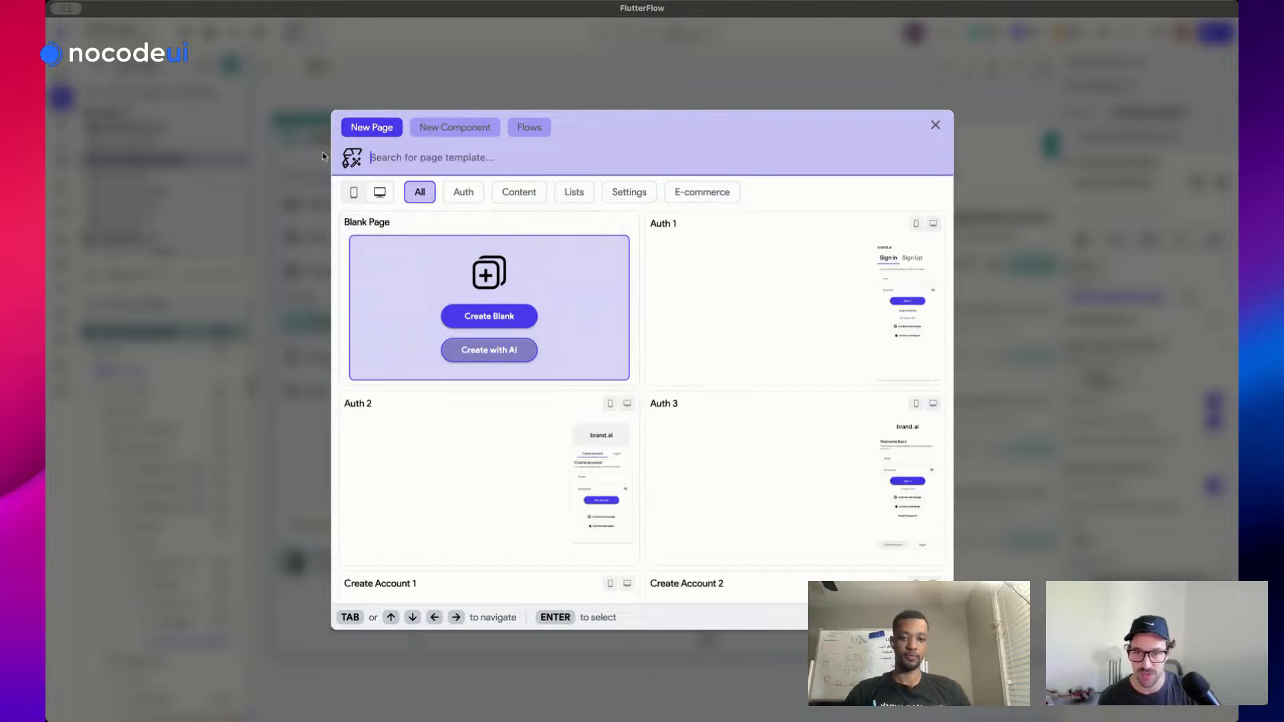
Choose Home 22 - Dashboard Responsive in My Theme and create the page as users_all
scroll(679, 368, down, 2)
scroll(679, 367, down, 5)
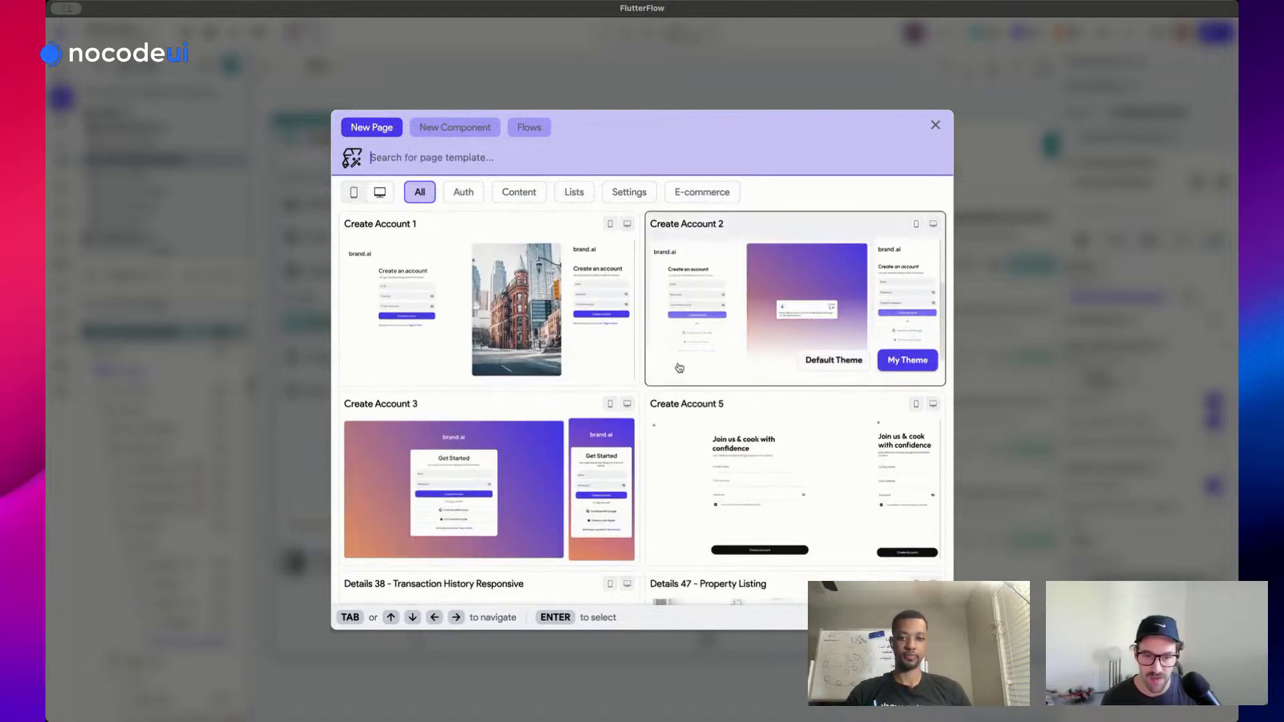
scroll(710, 301, down, 5)
scroll(710, 301, down, 2)
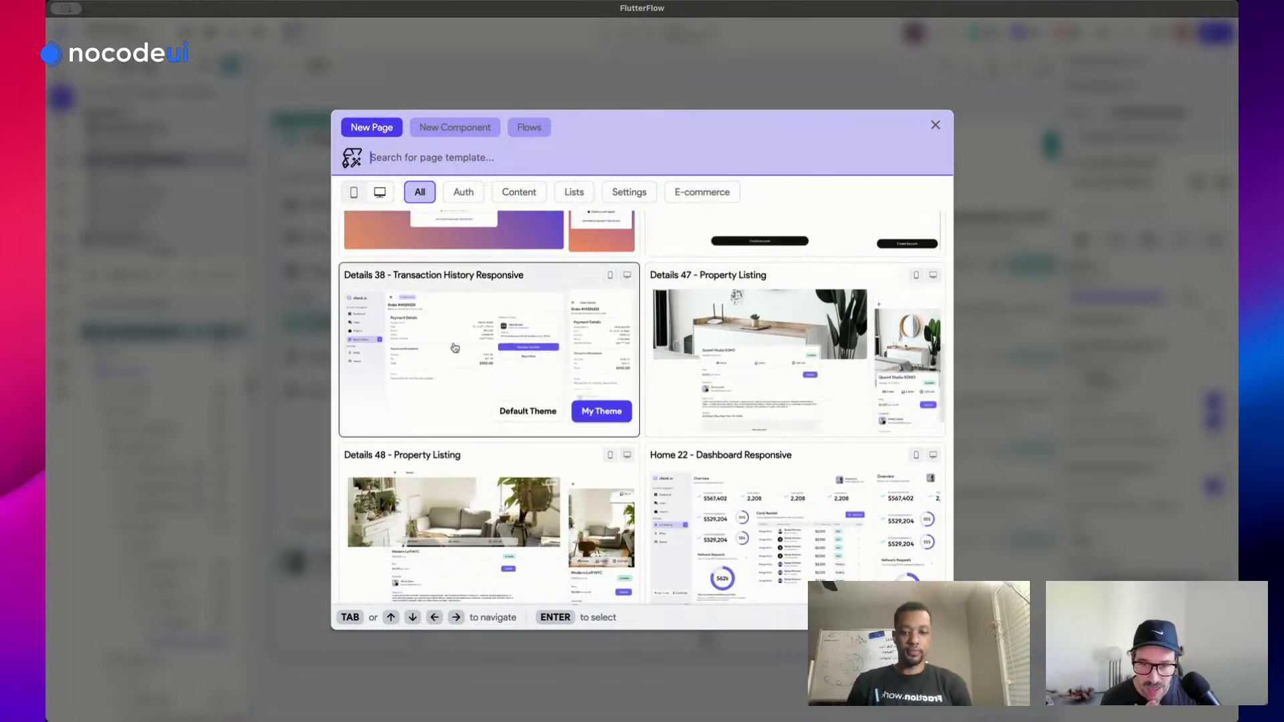
scroll(524, 331, down, 4)
scroll(810, 424, down, 10)
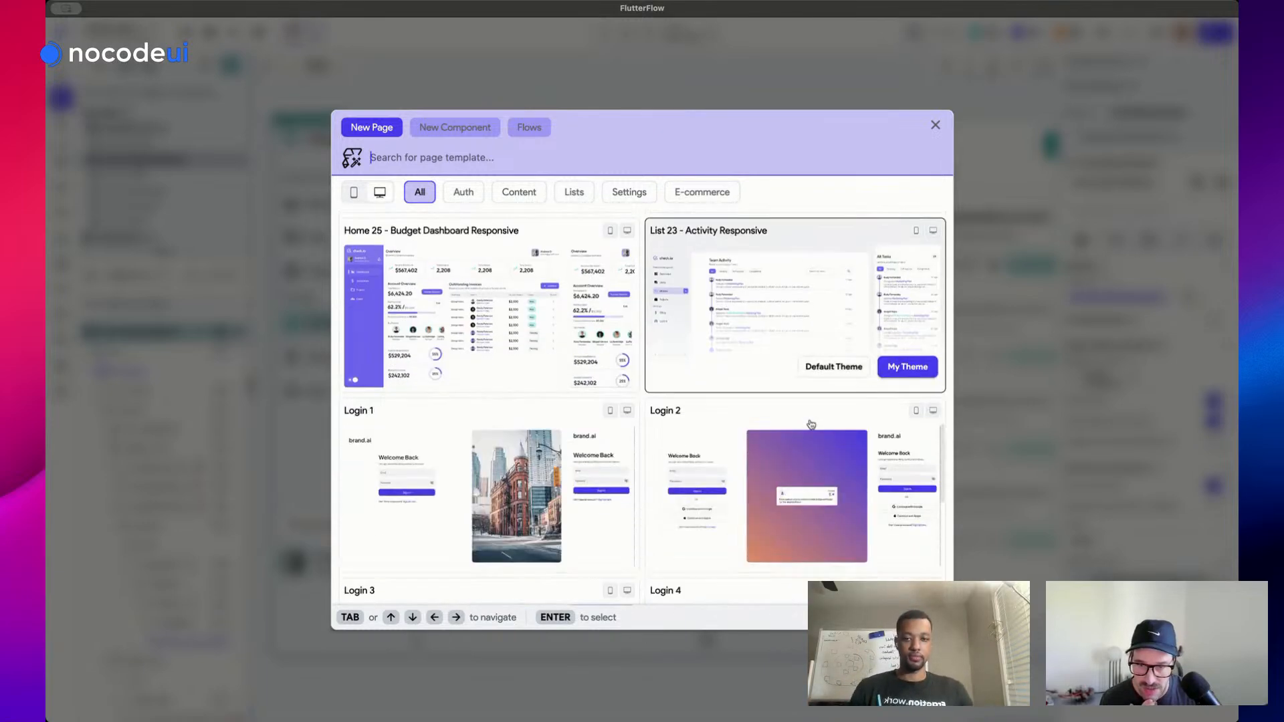
scroll(811, 270, down, 7)
scroll(811, 271, up, 8)
scroll(811, 270, up, 3)
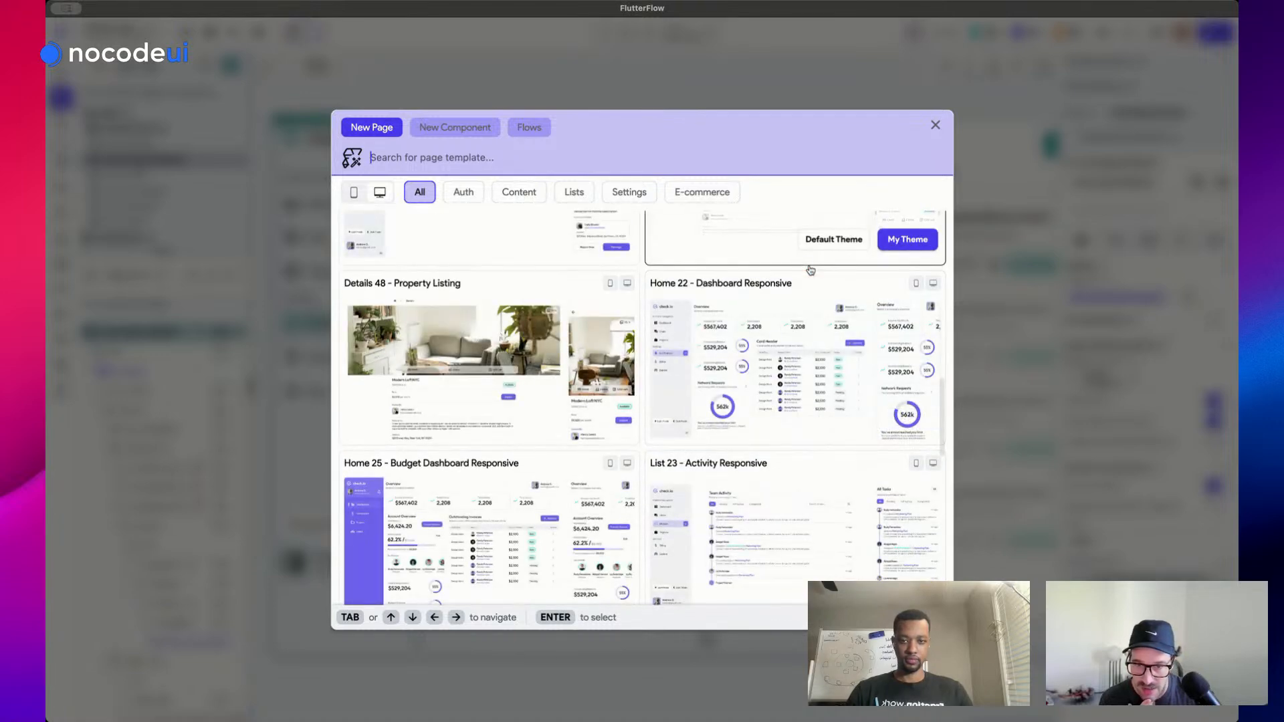
scroll(811, 269, down, 3)
scroll(811, 270, up, 2)
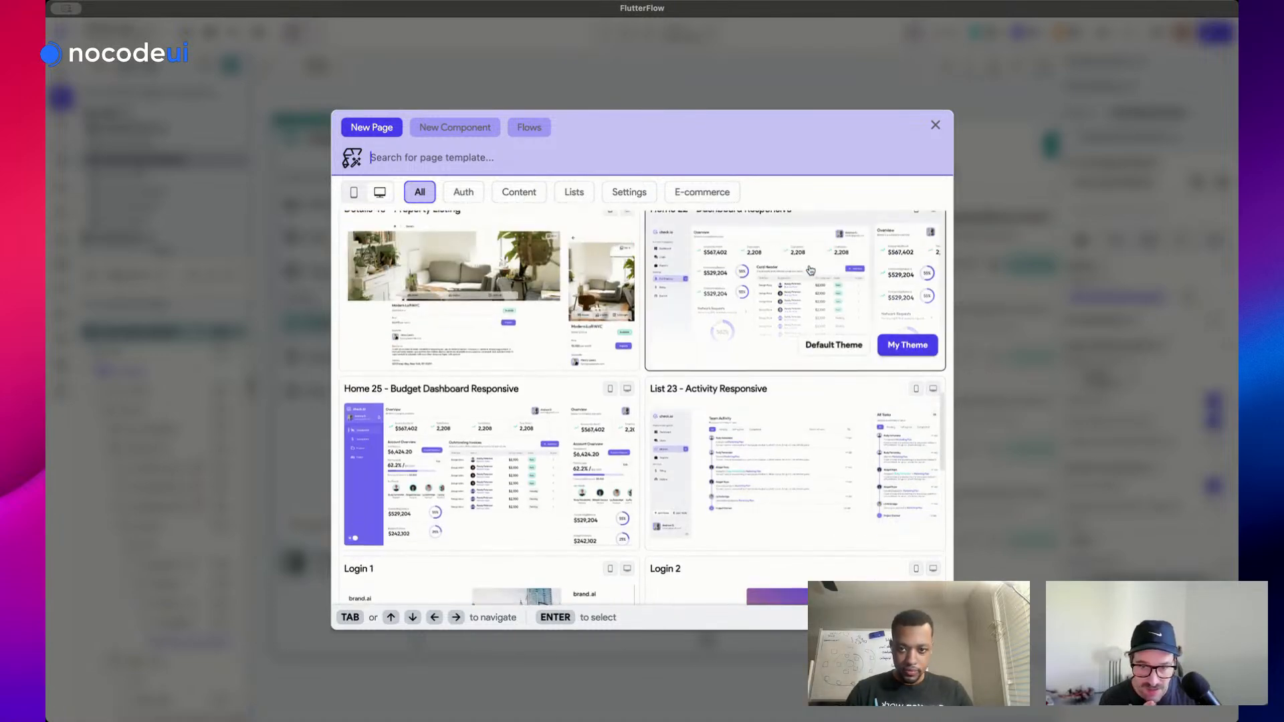
scroll(811, 270, up, 1)
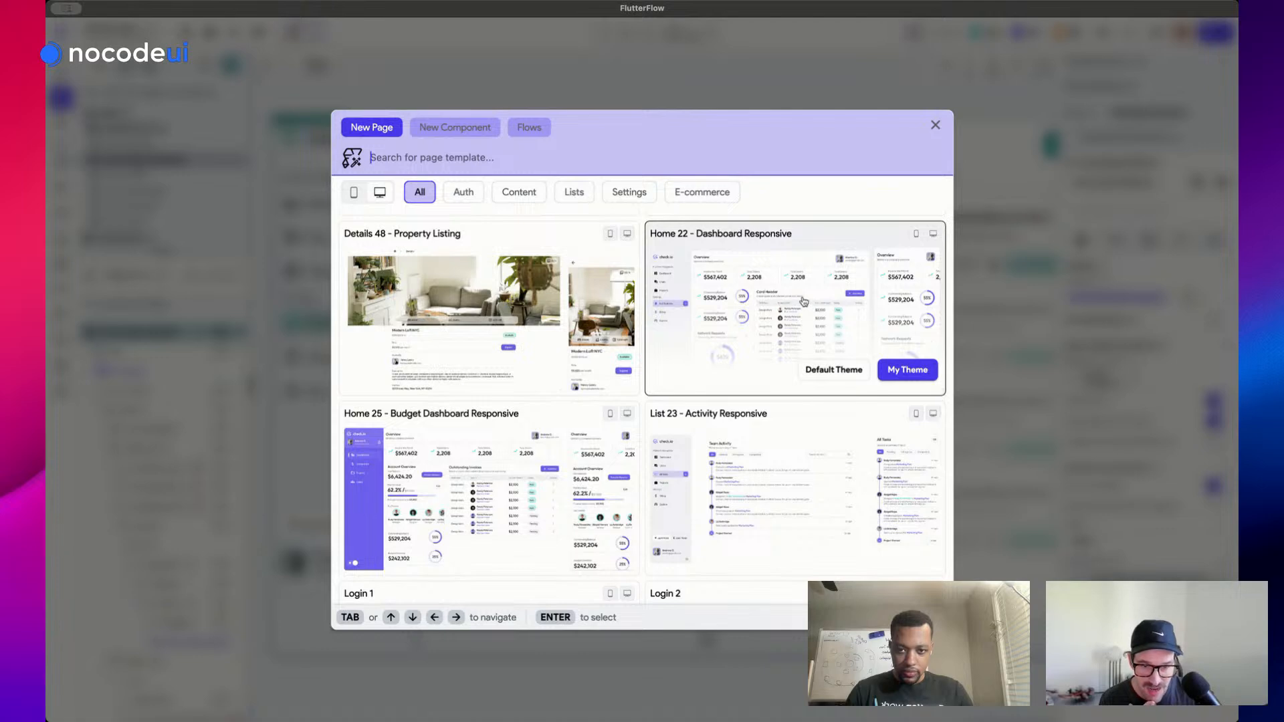
click(912, 370)
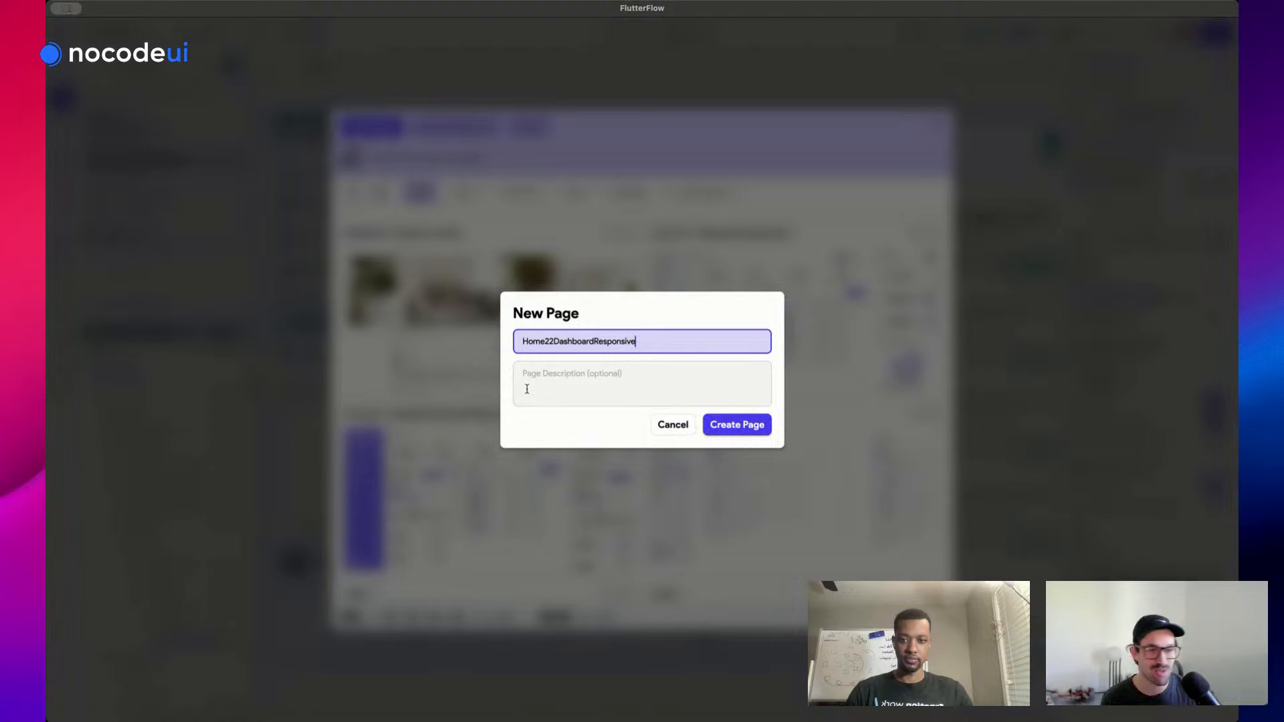
text(inv)
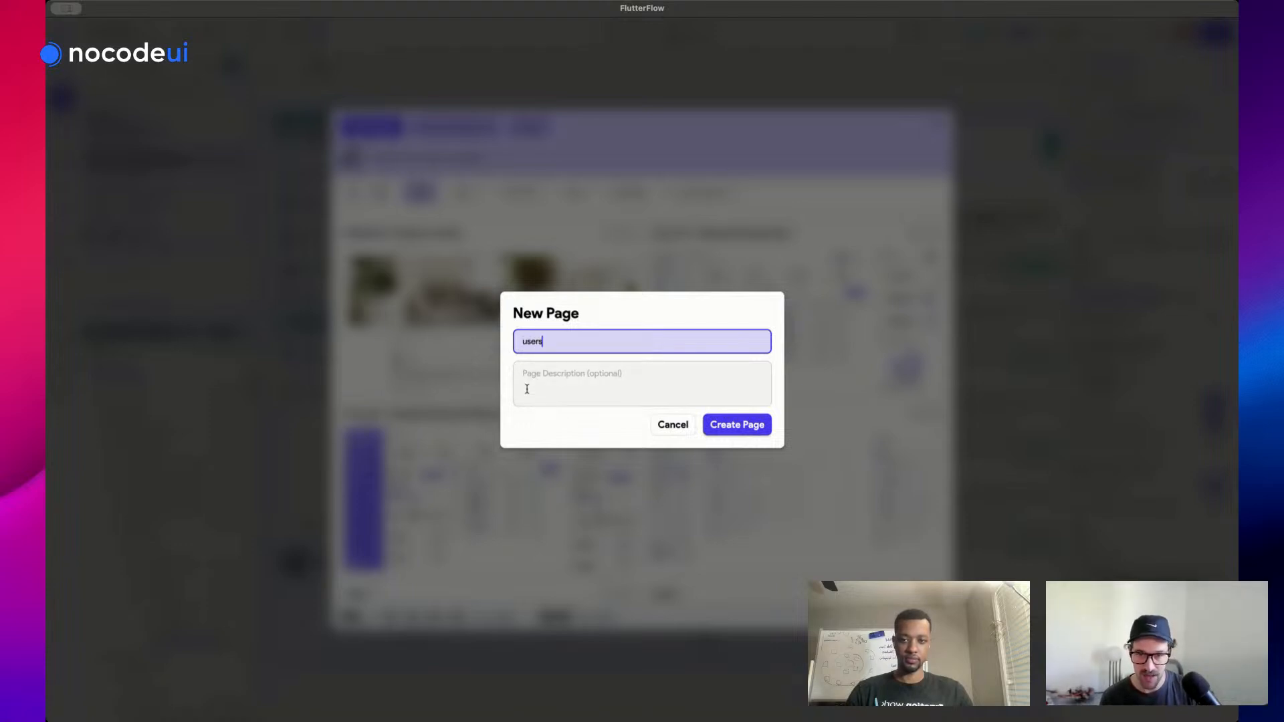
click(736, 425)
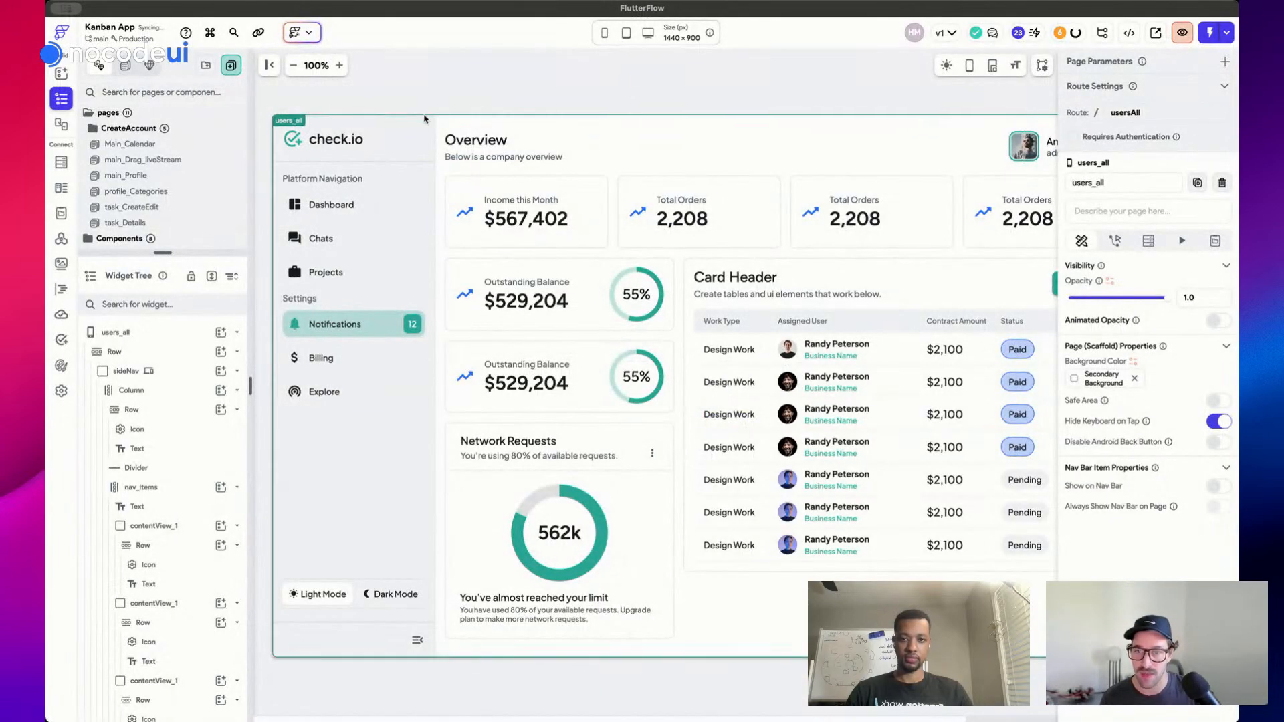
Give the max_Width container a padding of 16
click(173, 361)
click(184, 356)
click(184, 356)
click(184, 356)
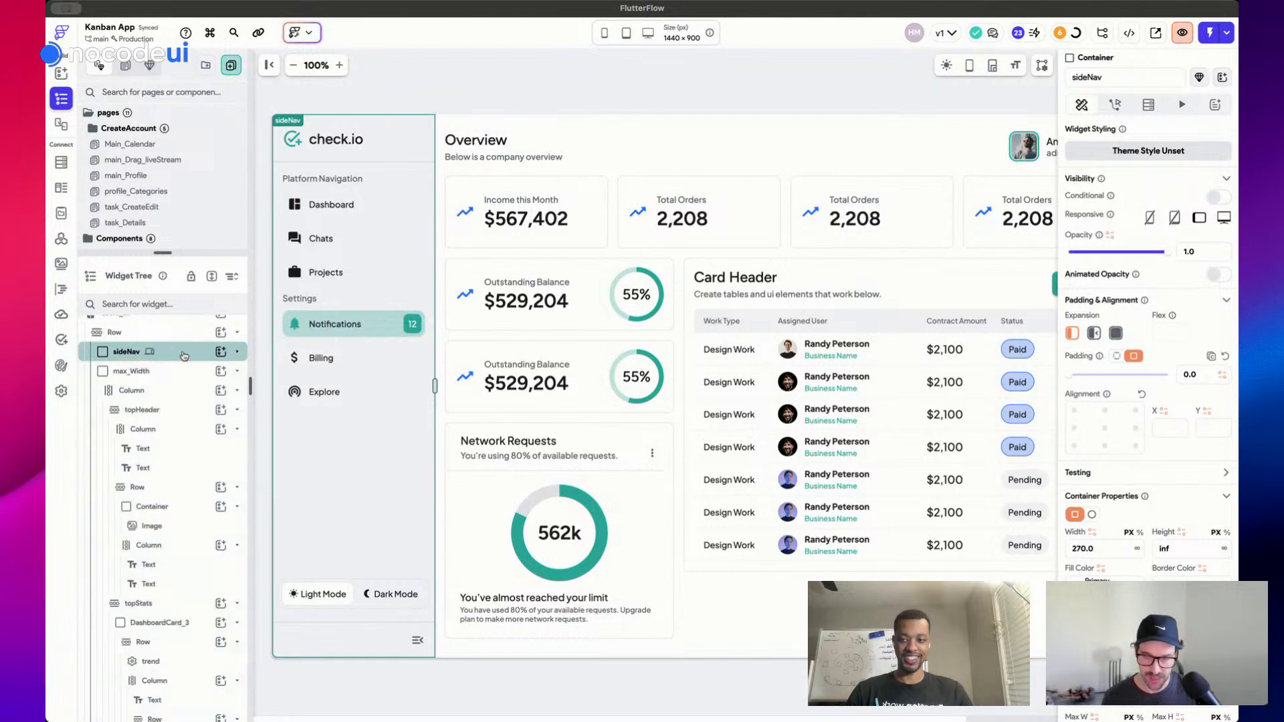
click(220, 352)
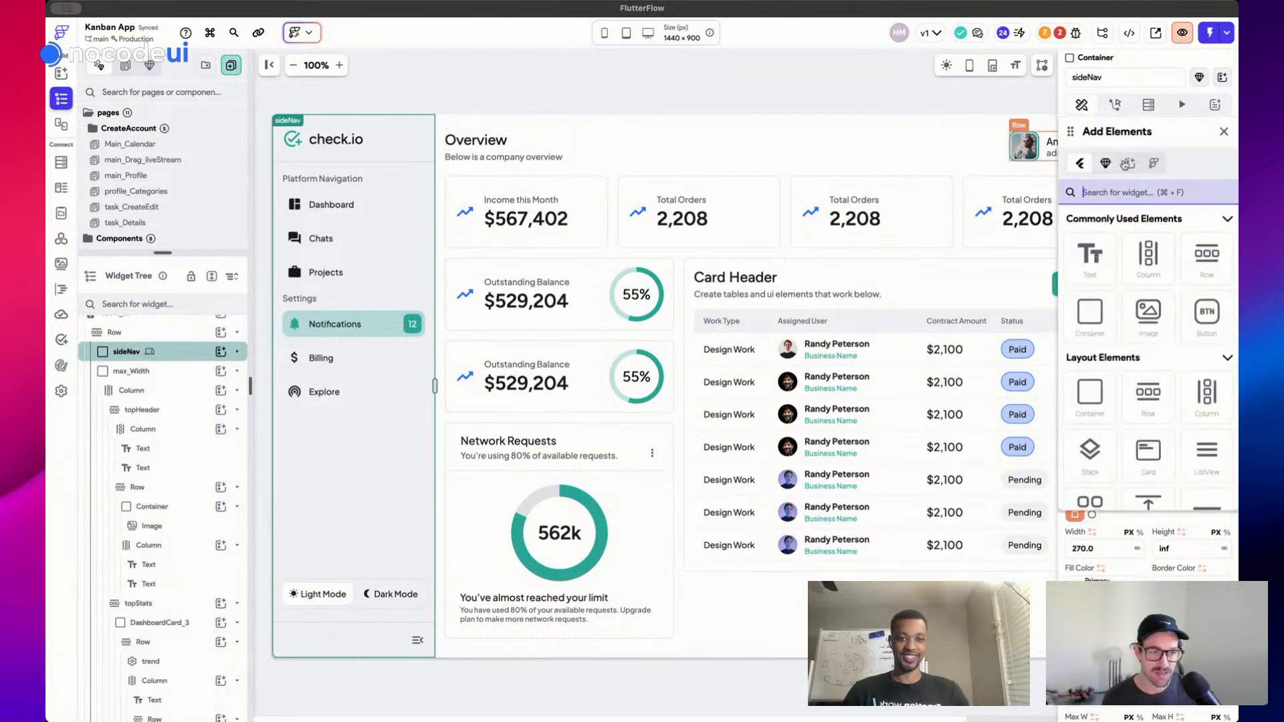
click(1105, 163)
click(167, 373)
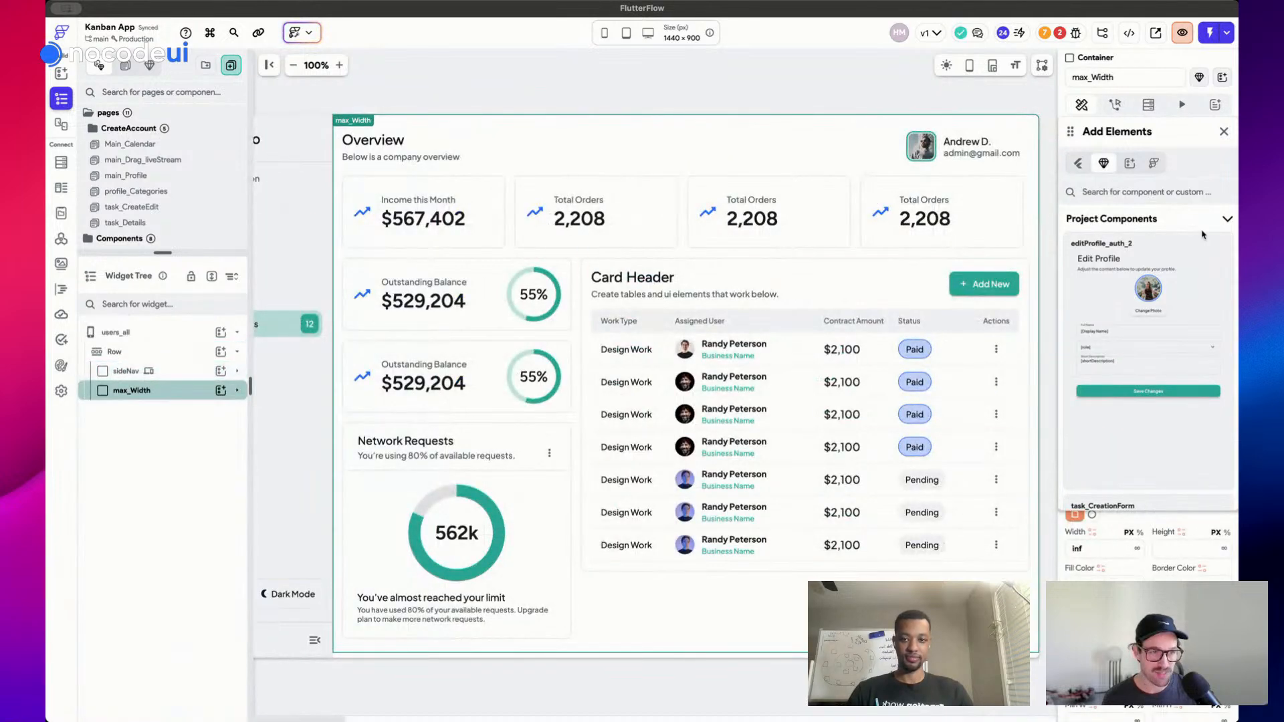
click(1222, 133)
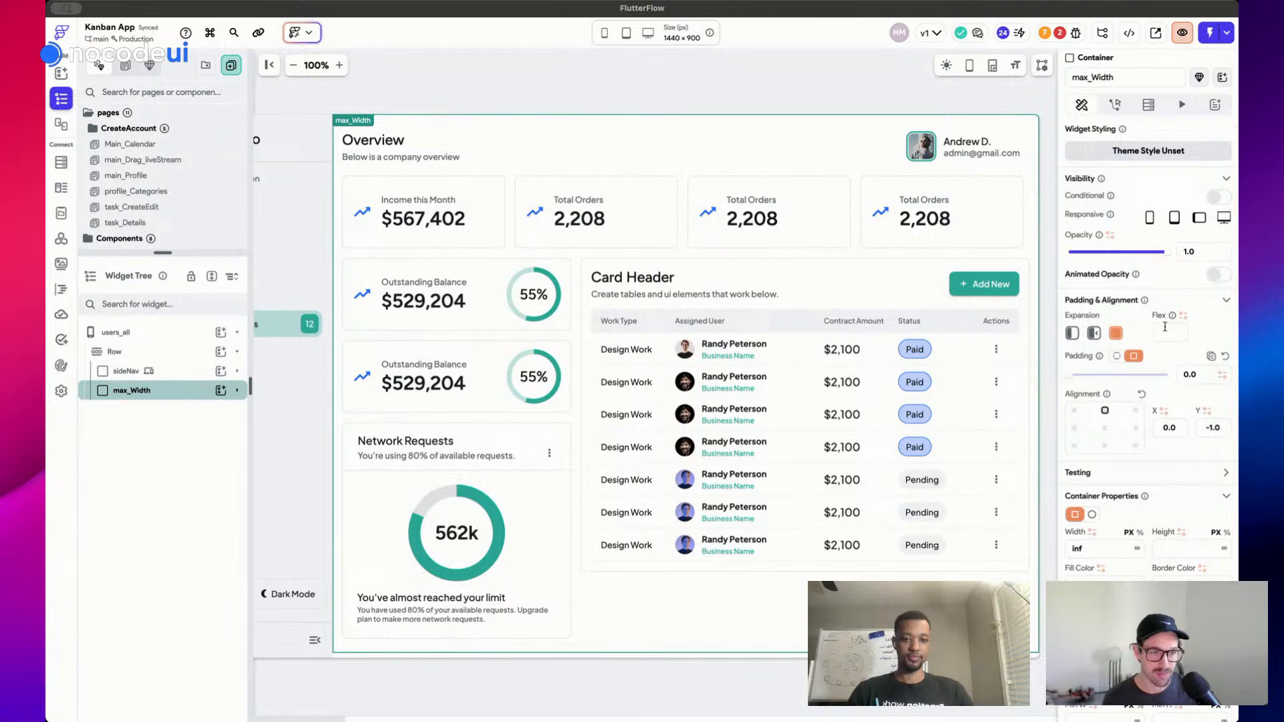
text(16)
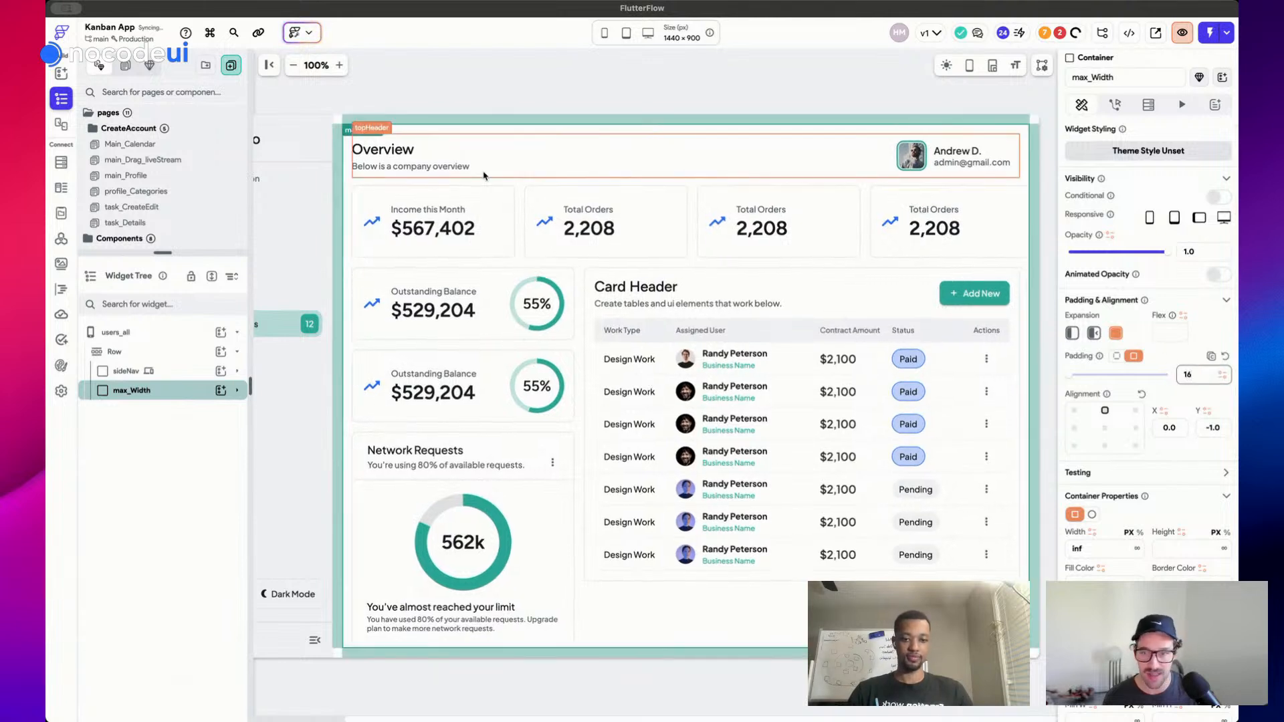
click(409, 90)
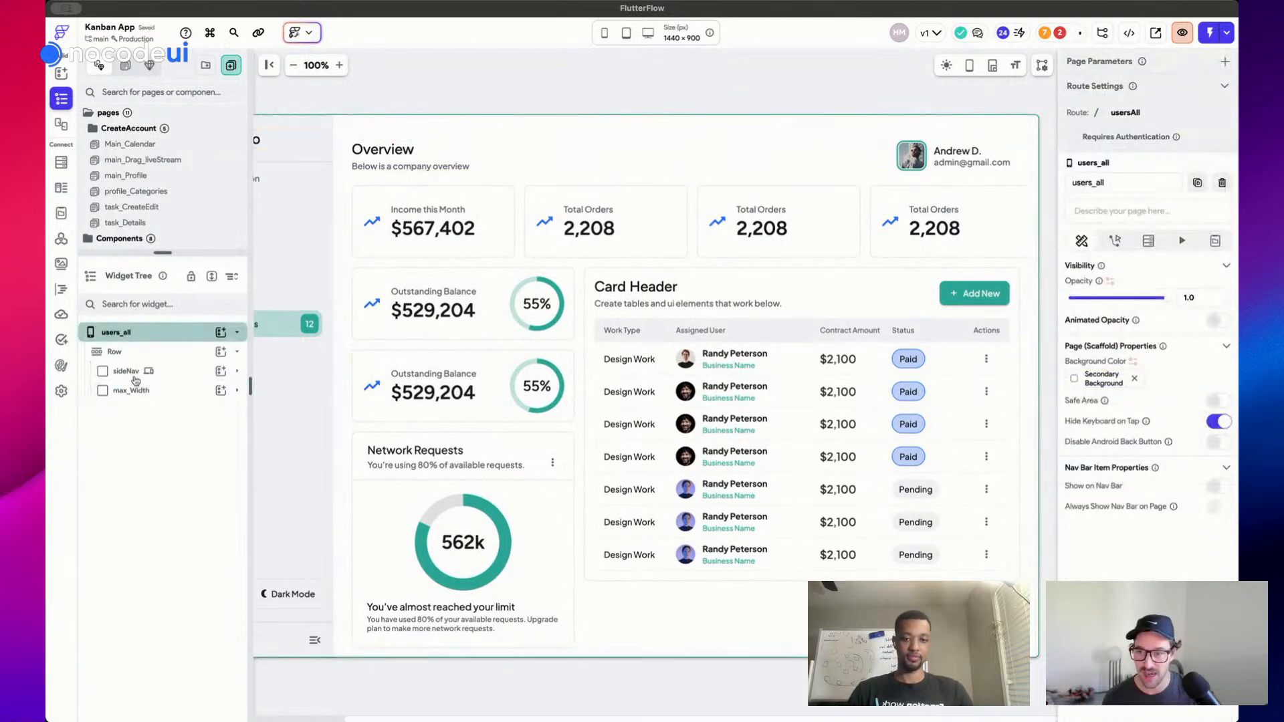
Place the nav_main component into the page row and delete the old sideNav
key(super+slash)
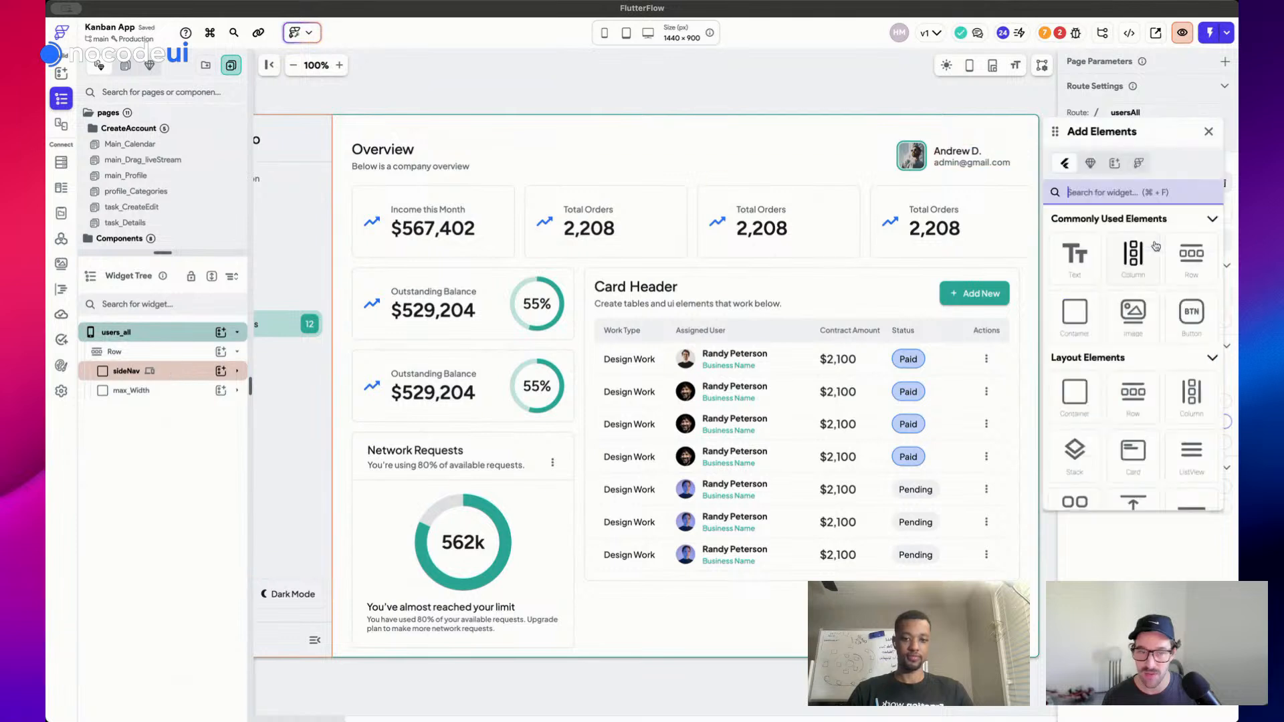
click(1091, 164)
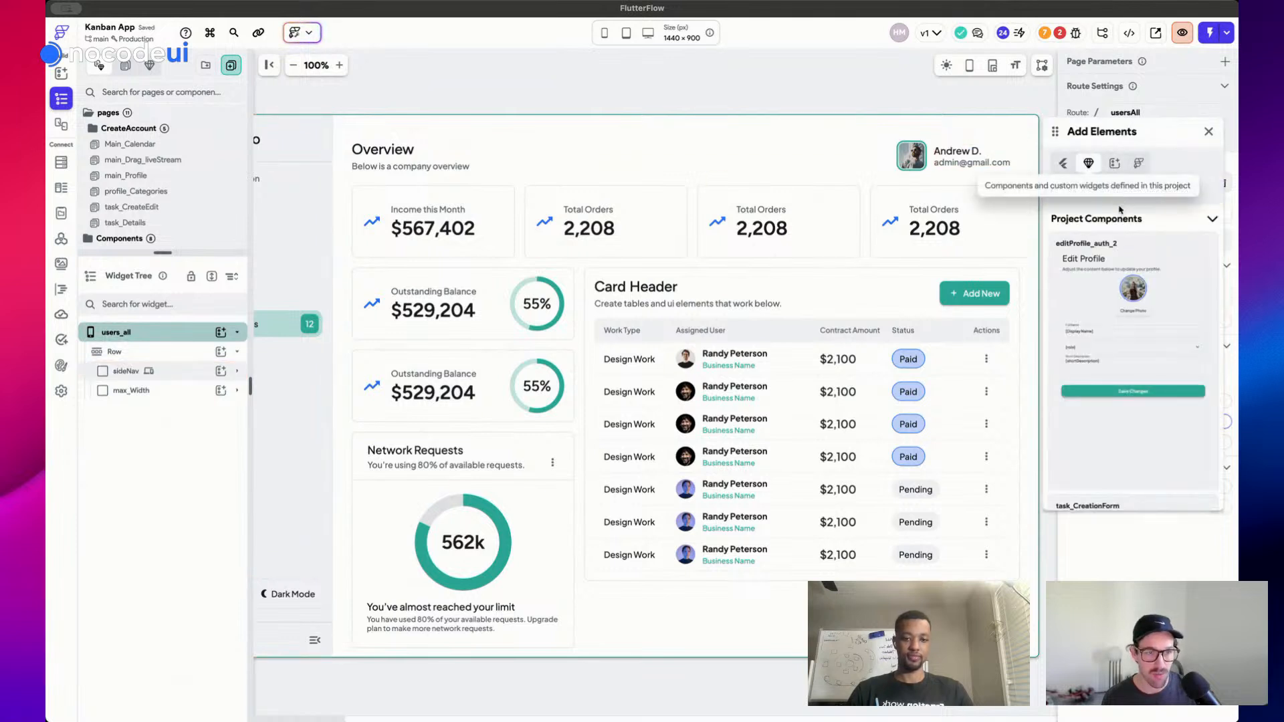
click(1117, 195)
text(navb)
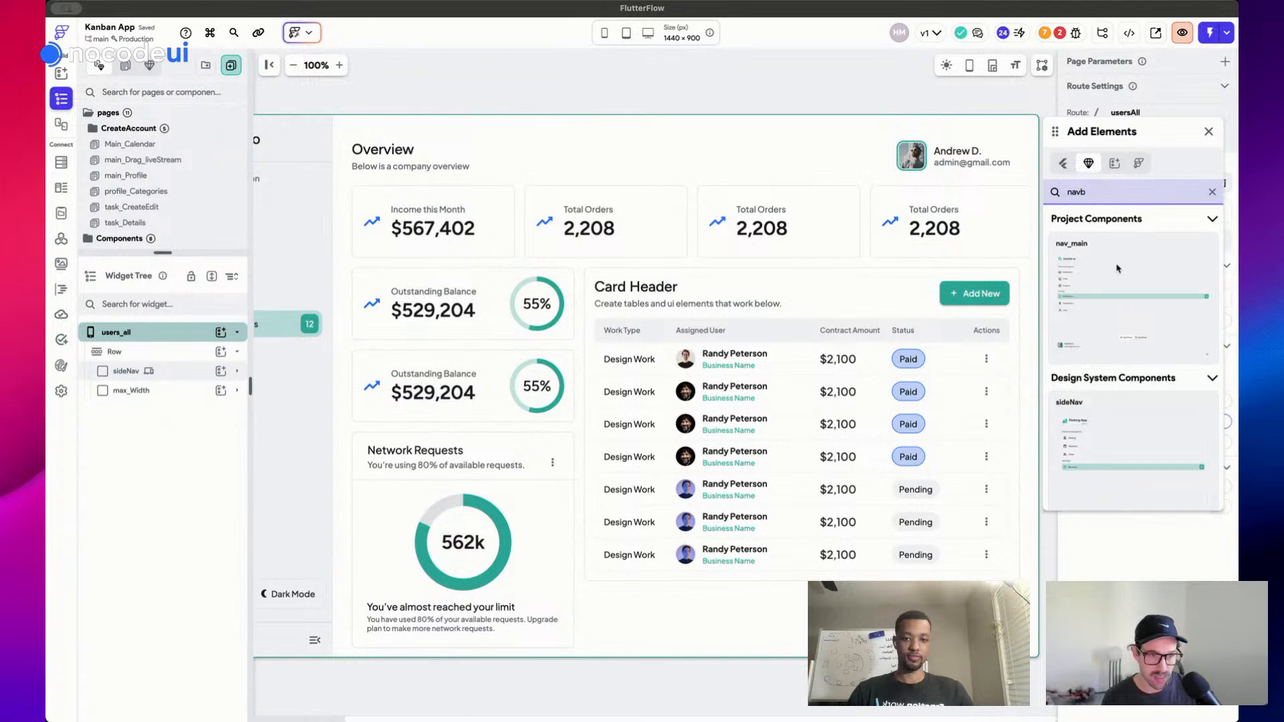
drag(1117, 272, 336, 173)
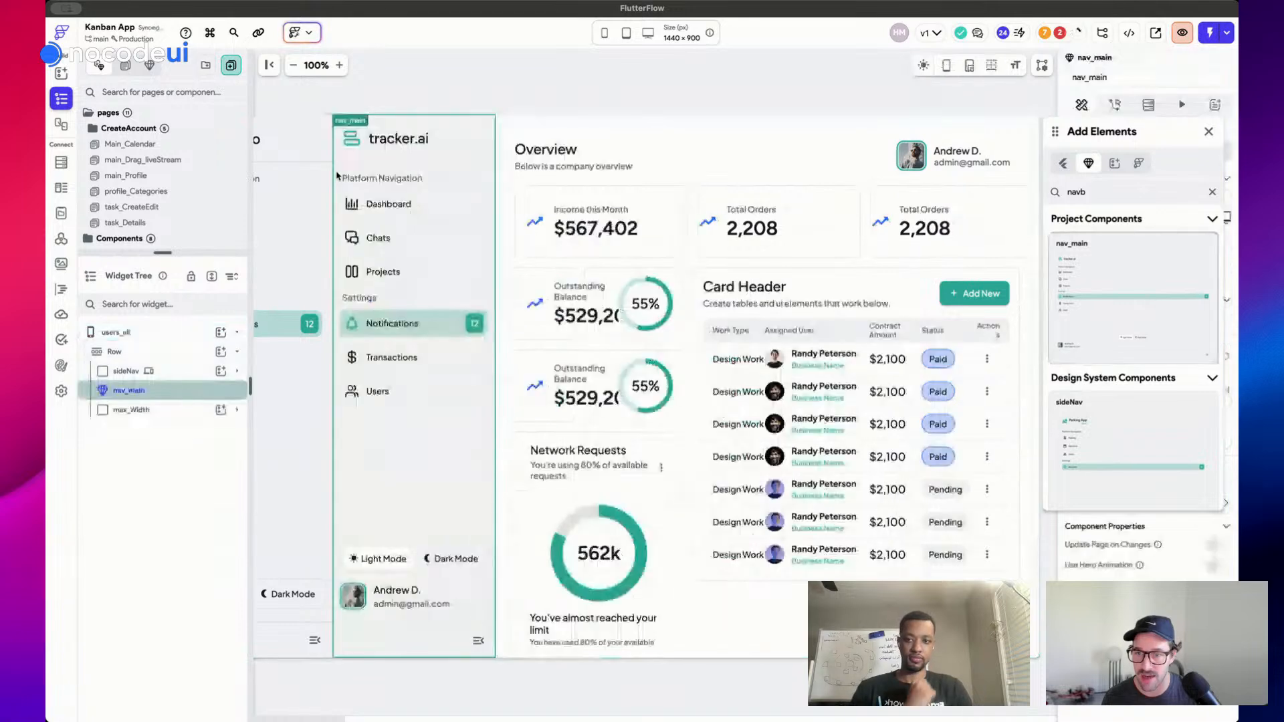
click(328, 125)
key(Delete)
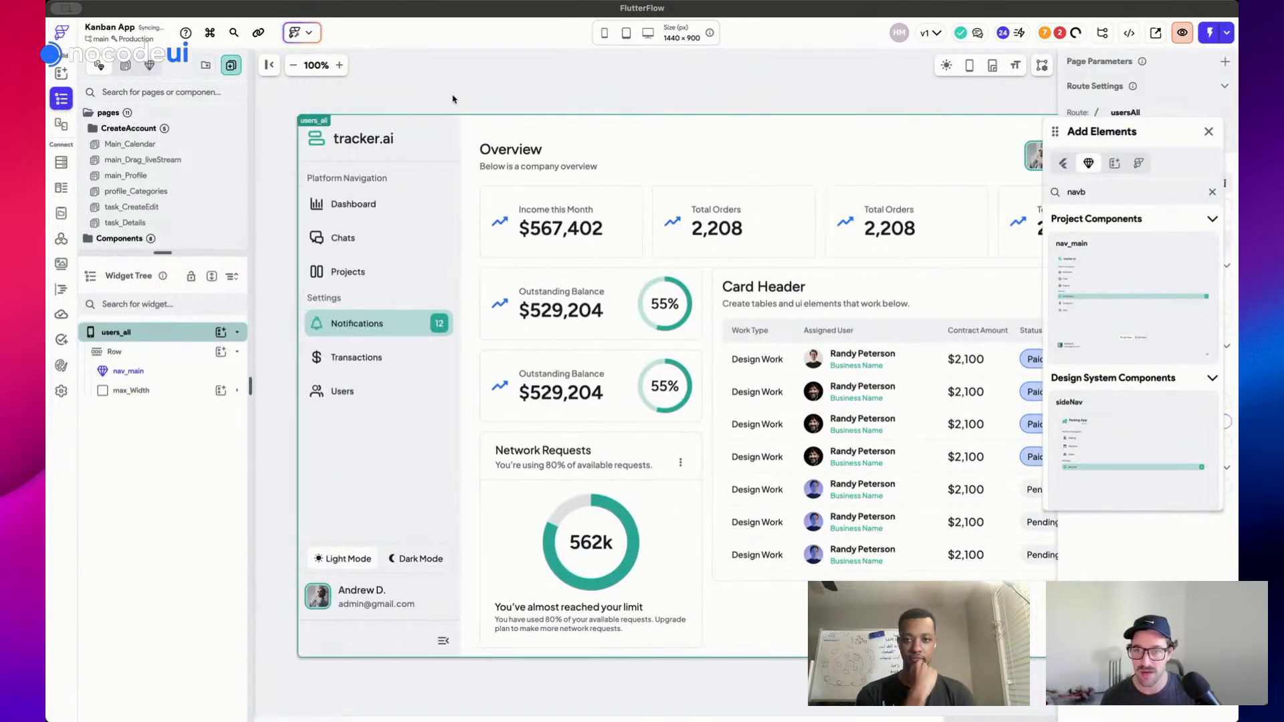
Clear max_Width padding and delete the left card column, stat-card row and Card Header
click(592, 133)
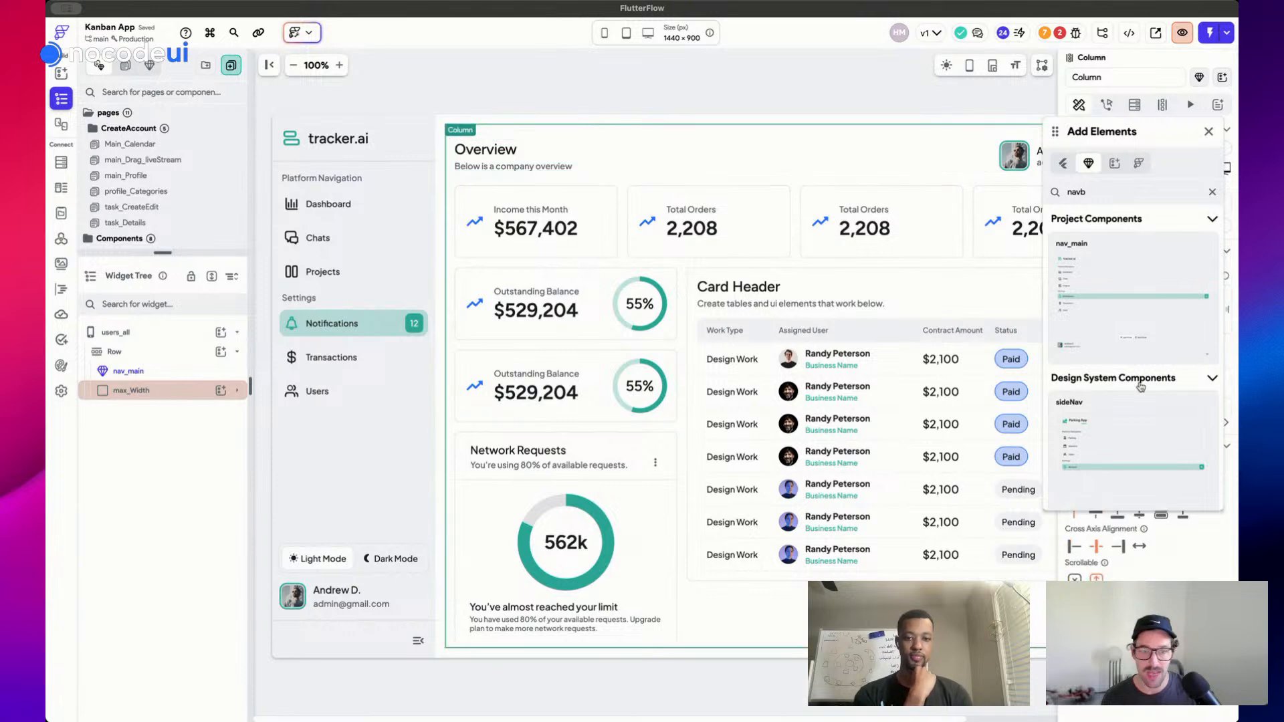
click(175, 395)
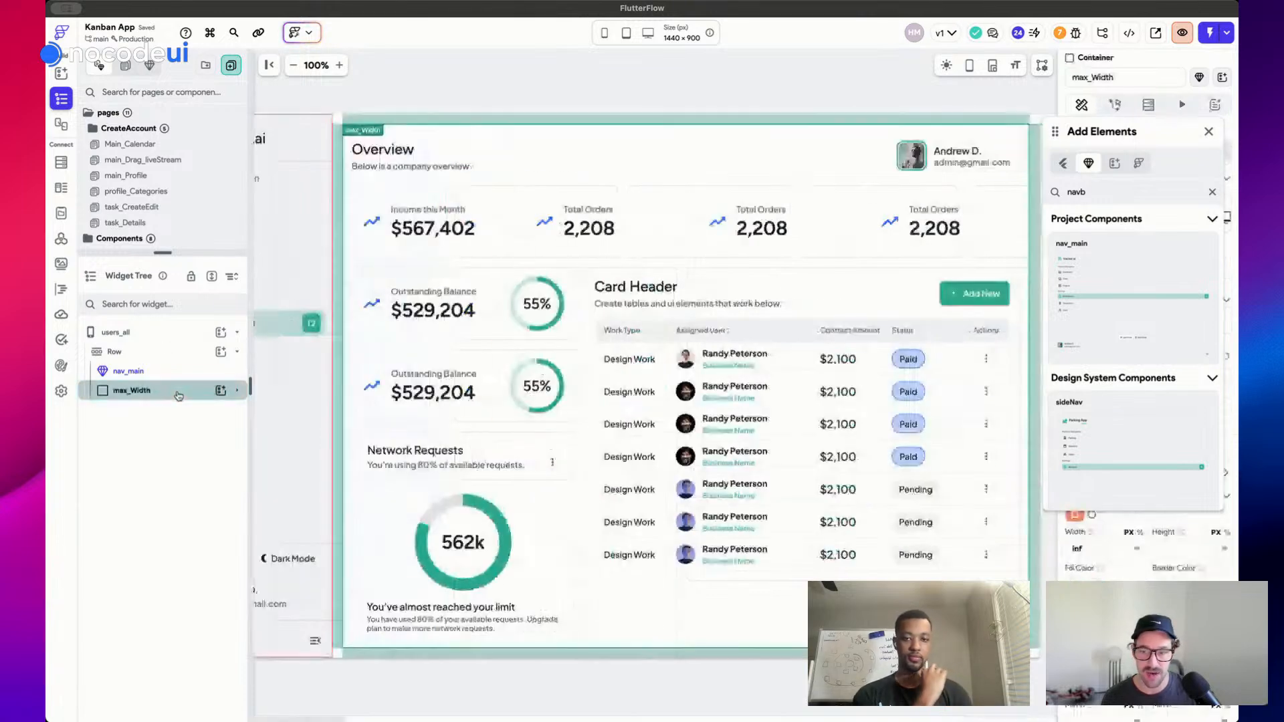
click(1208, 132)
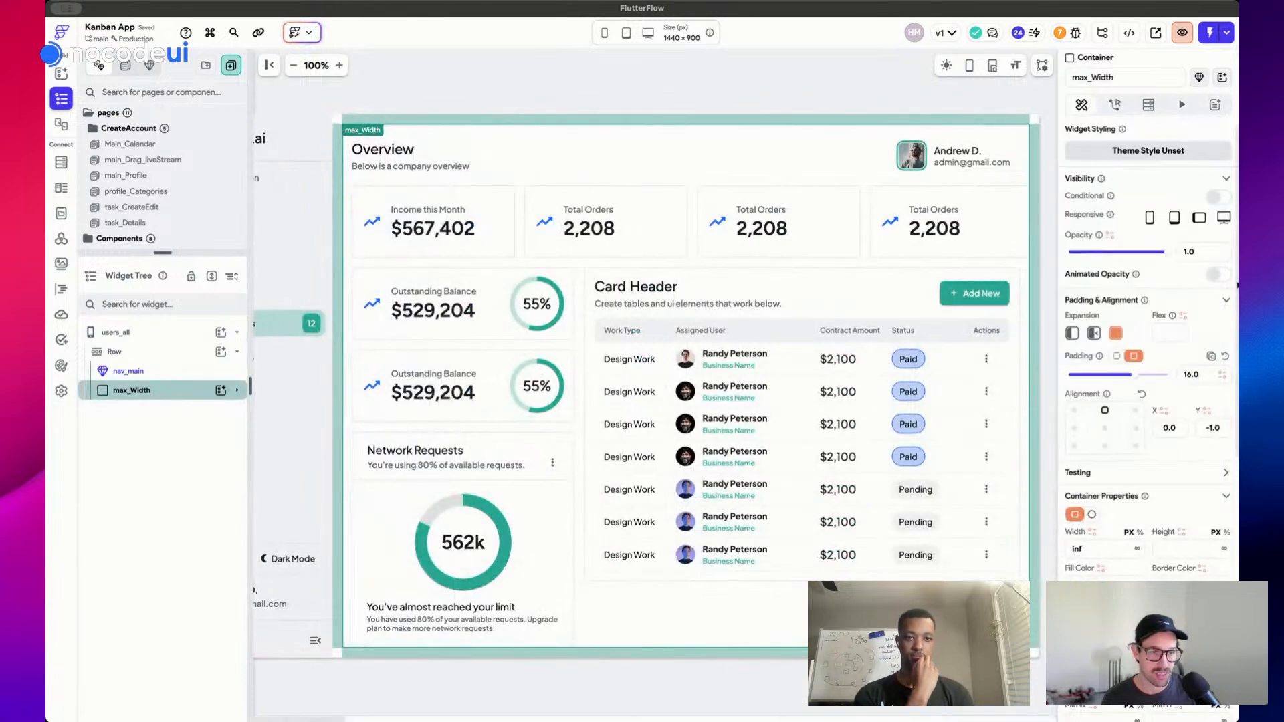
key(BackSpace)
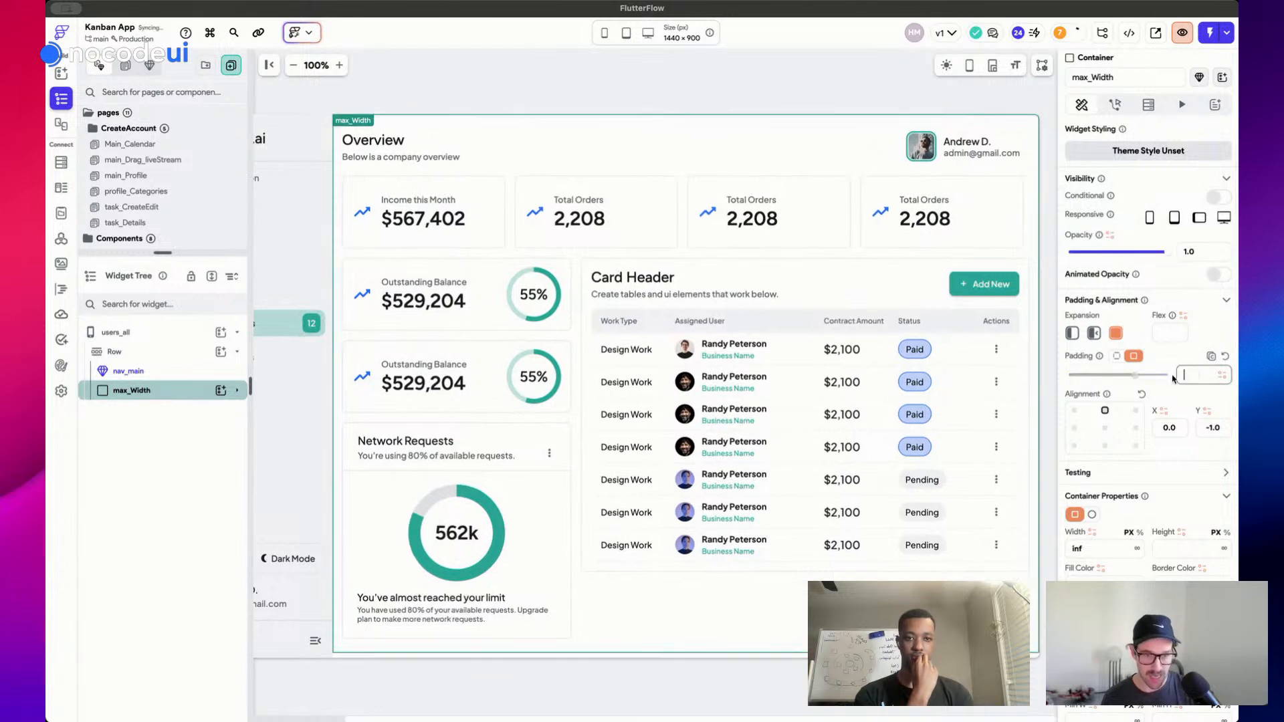
click(539, 335)
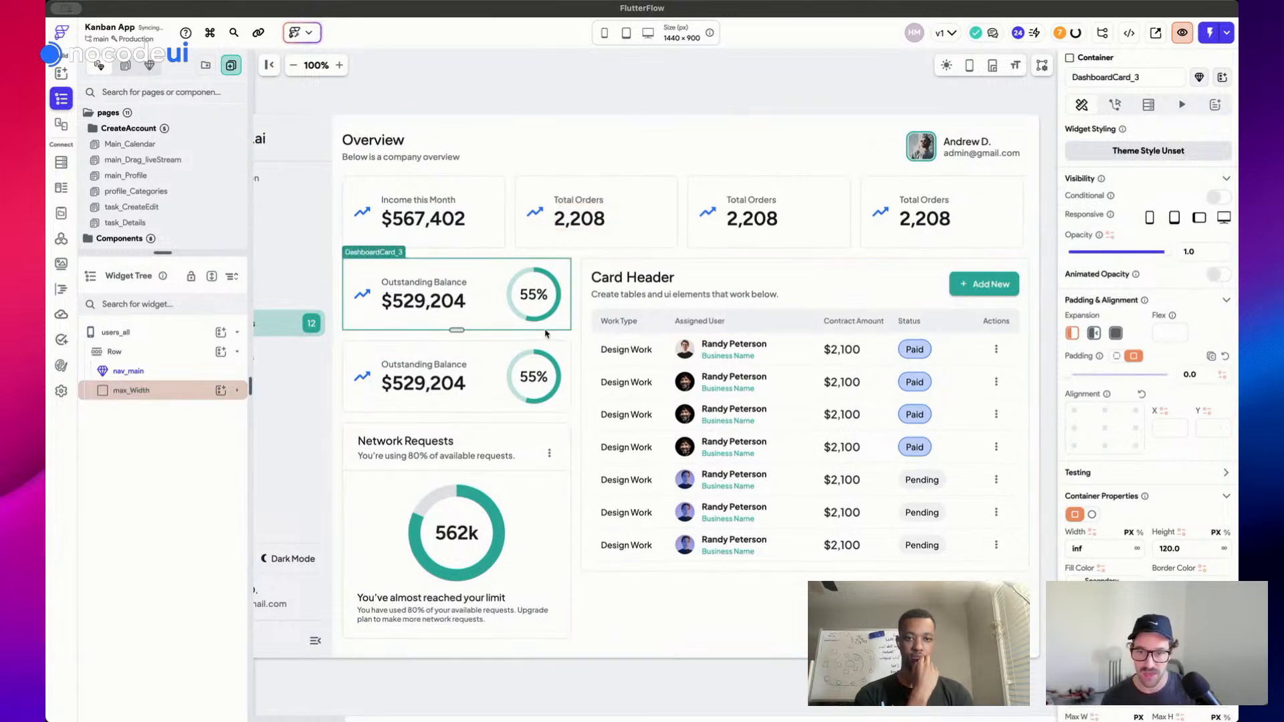
key(Delete)
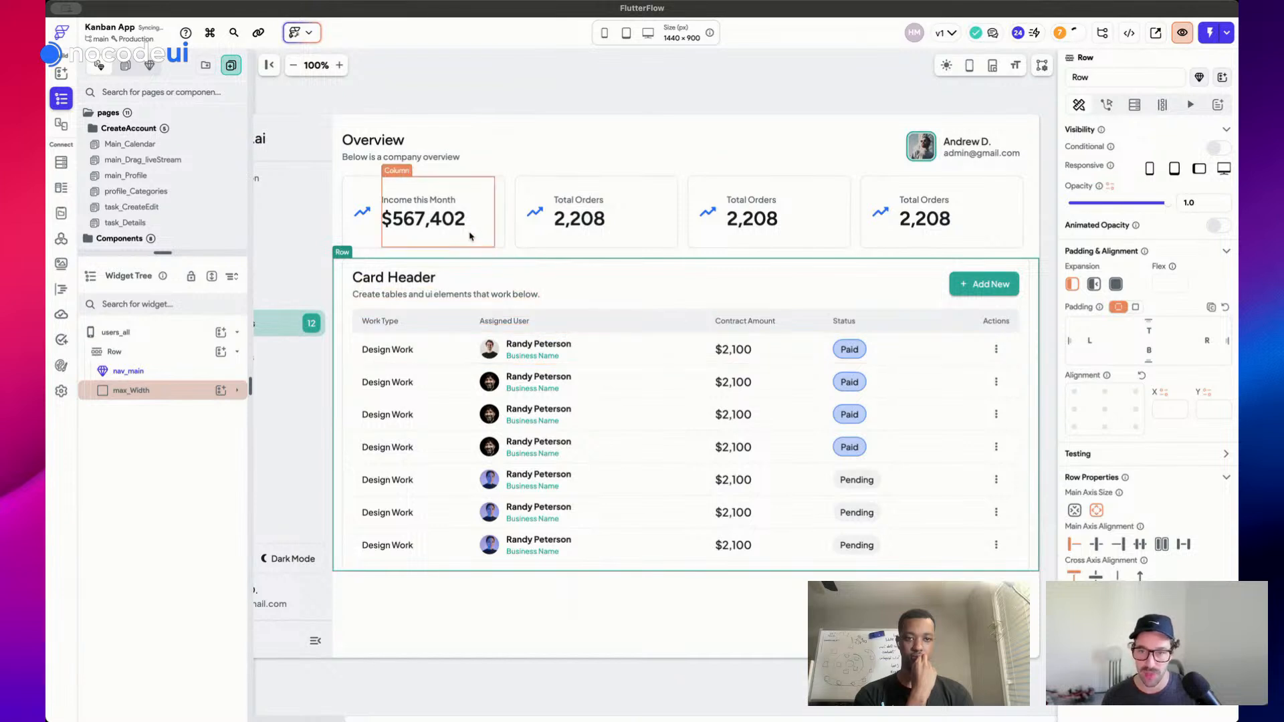
click(517, 223)
click(510, 224)
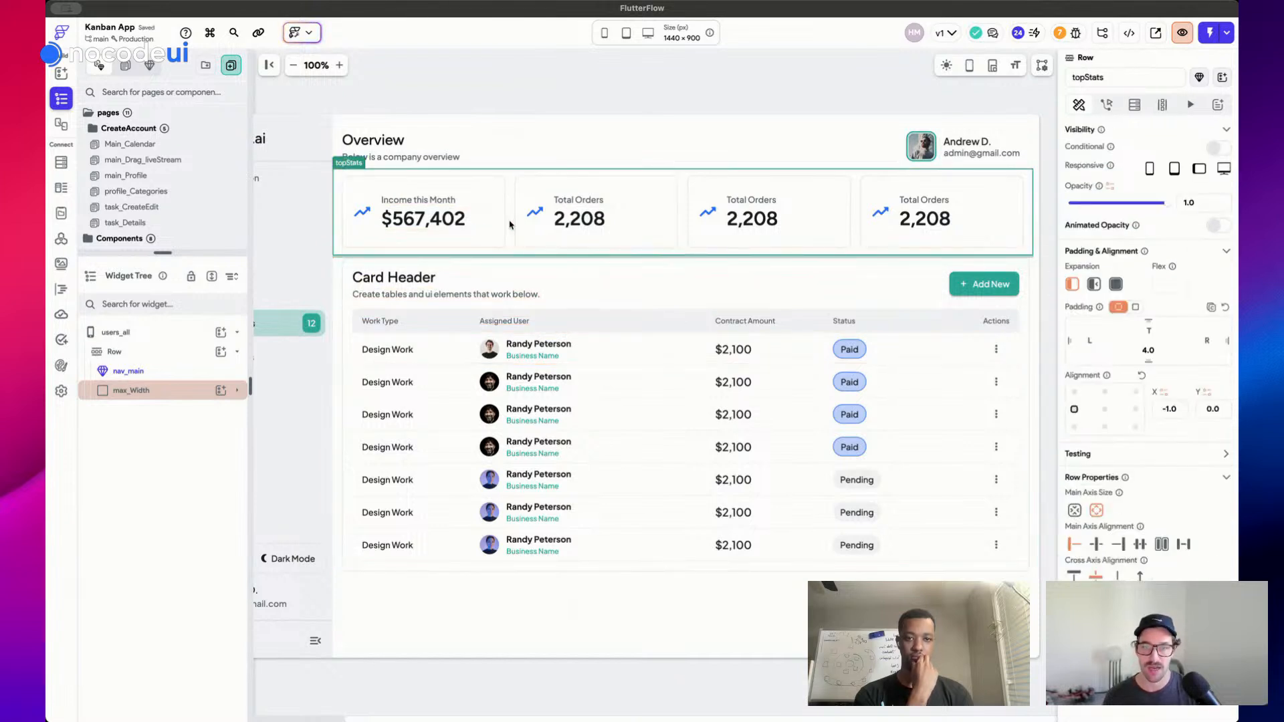
key(Delete)
click(502, 197)
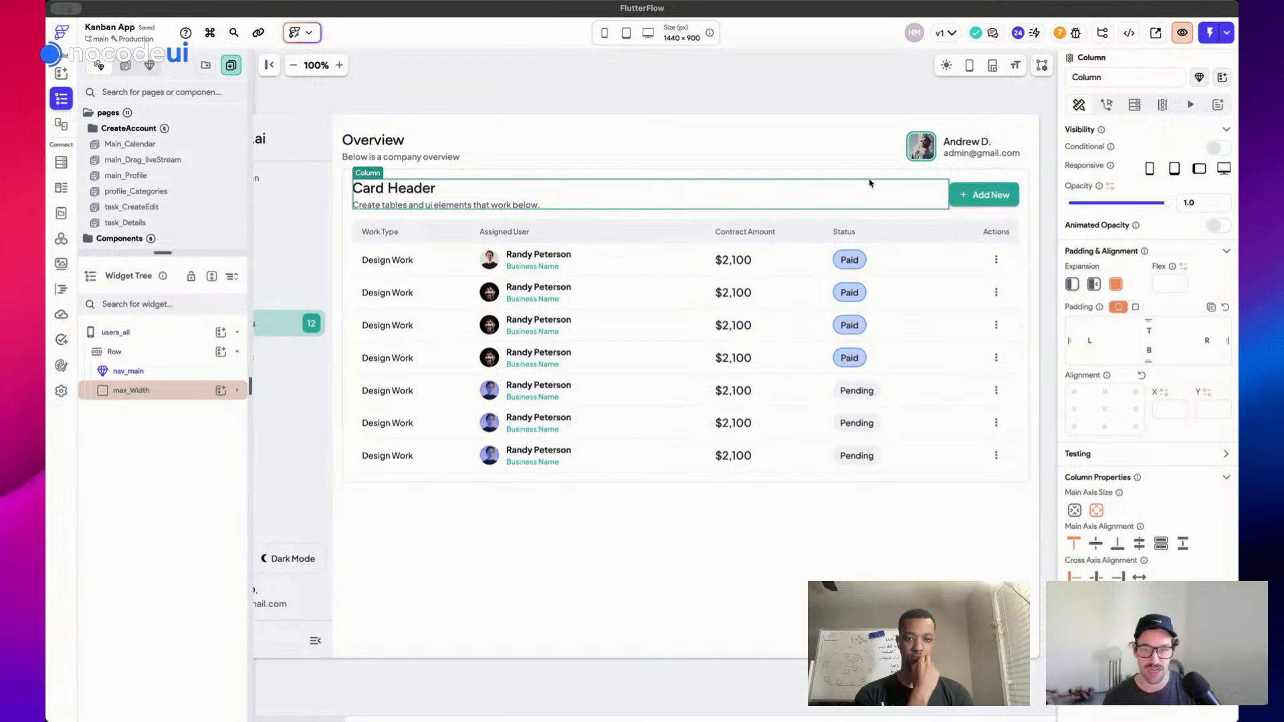
key(Delete)
Move the Add New button into the header and delete the profile block and leftover row
click(394, 191)
drag(387, 202, 913, 151)
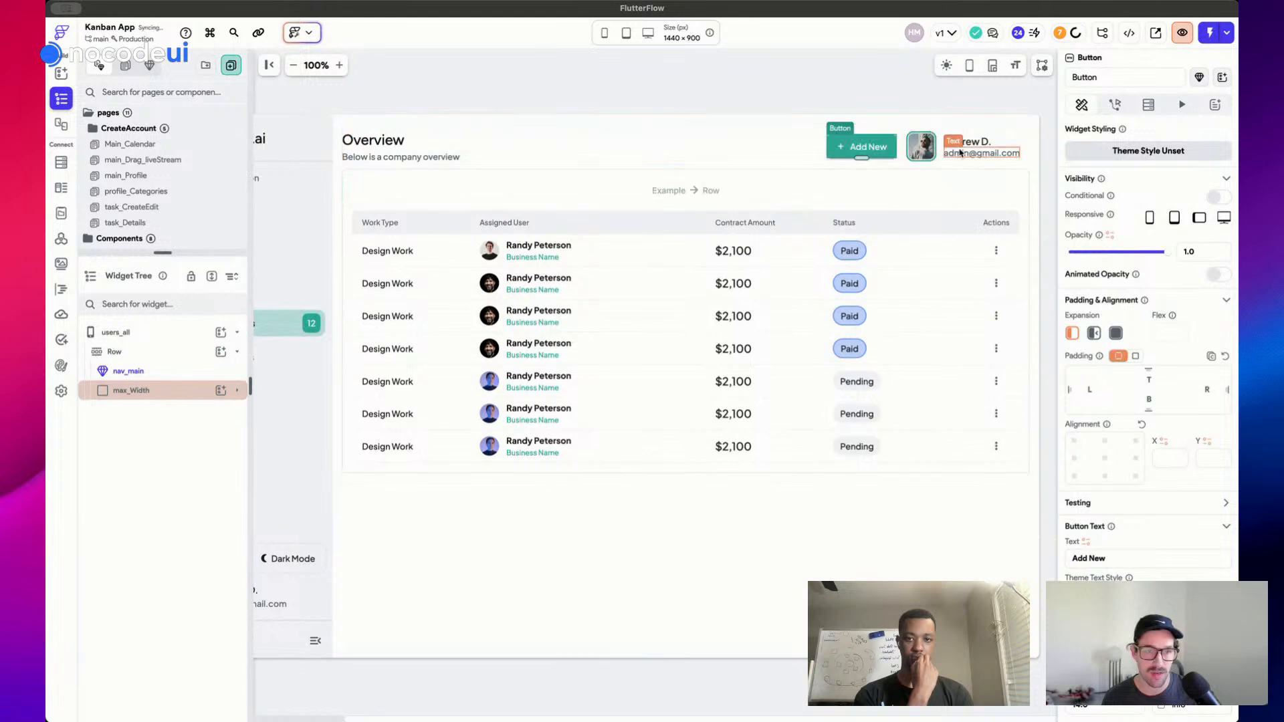
click(940, 152)
key(Delete)
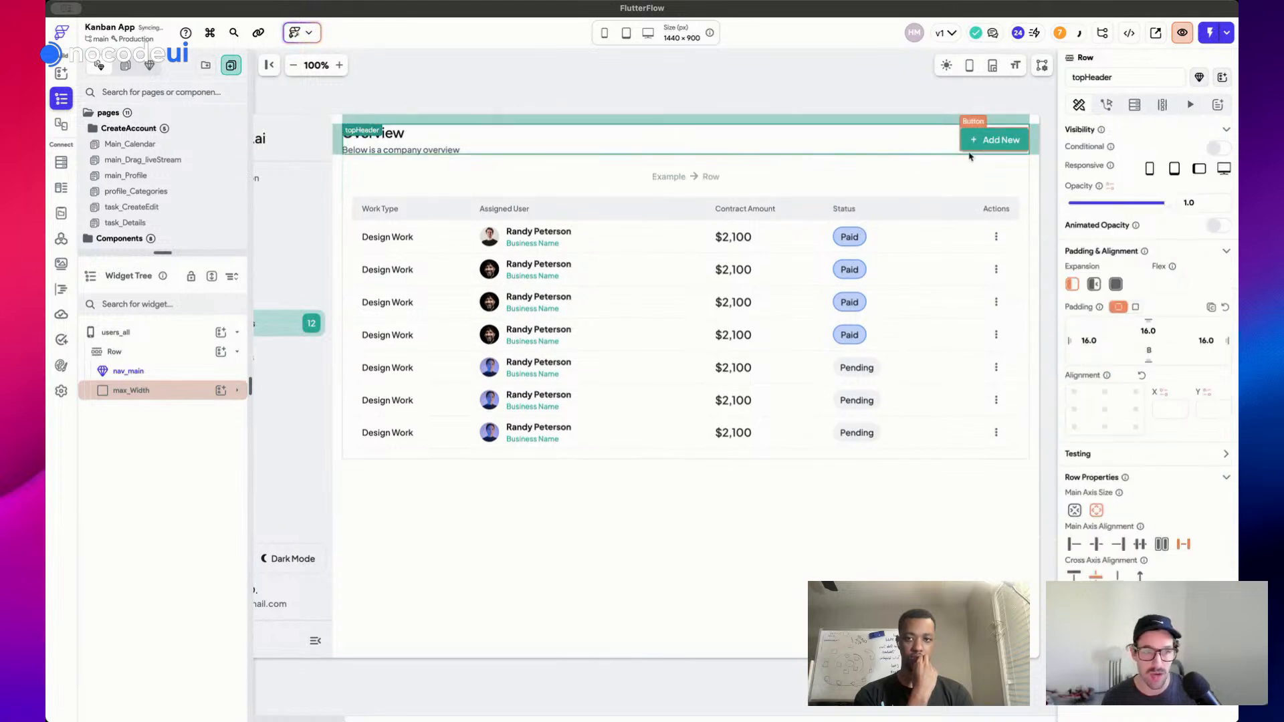
key(Delete)
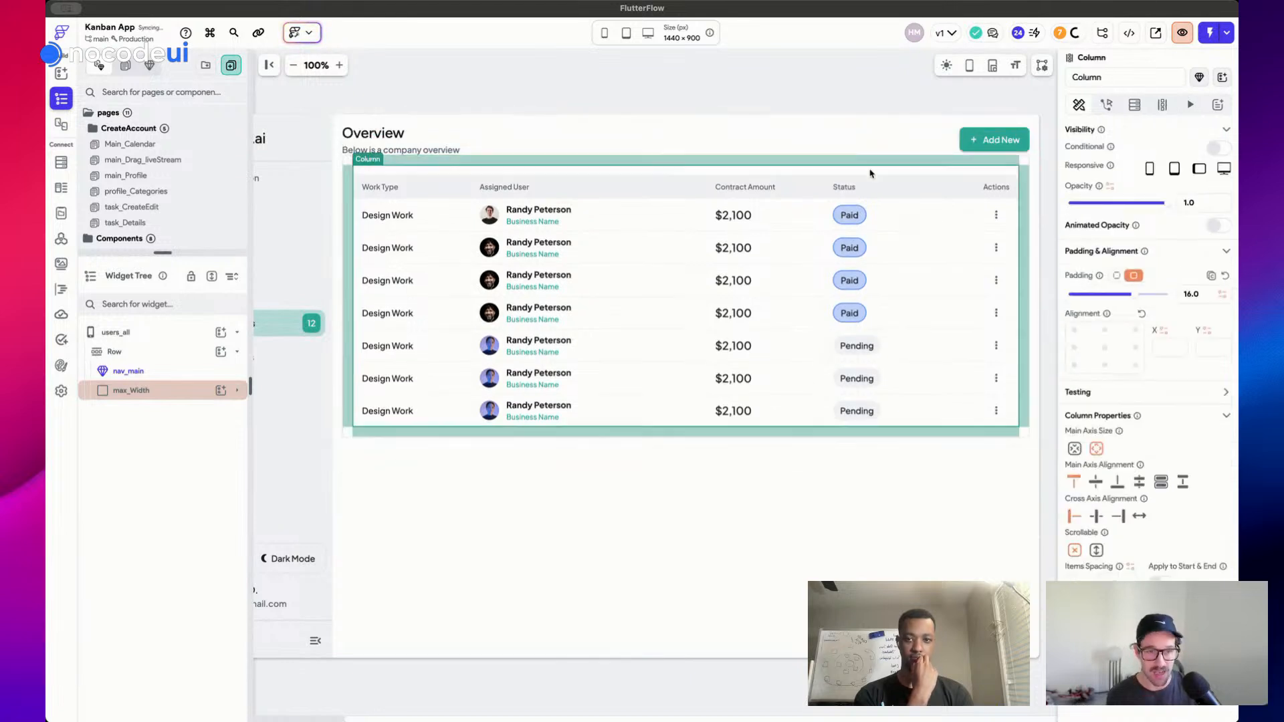
click(999, 164)
click(811, 134)
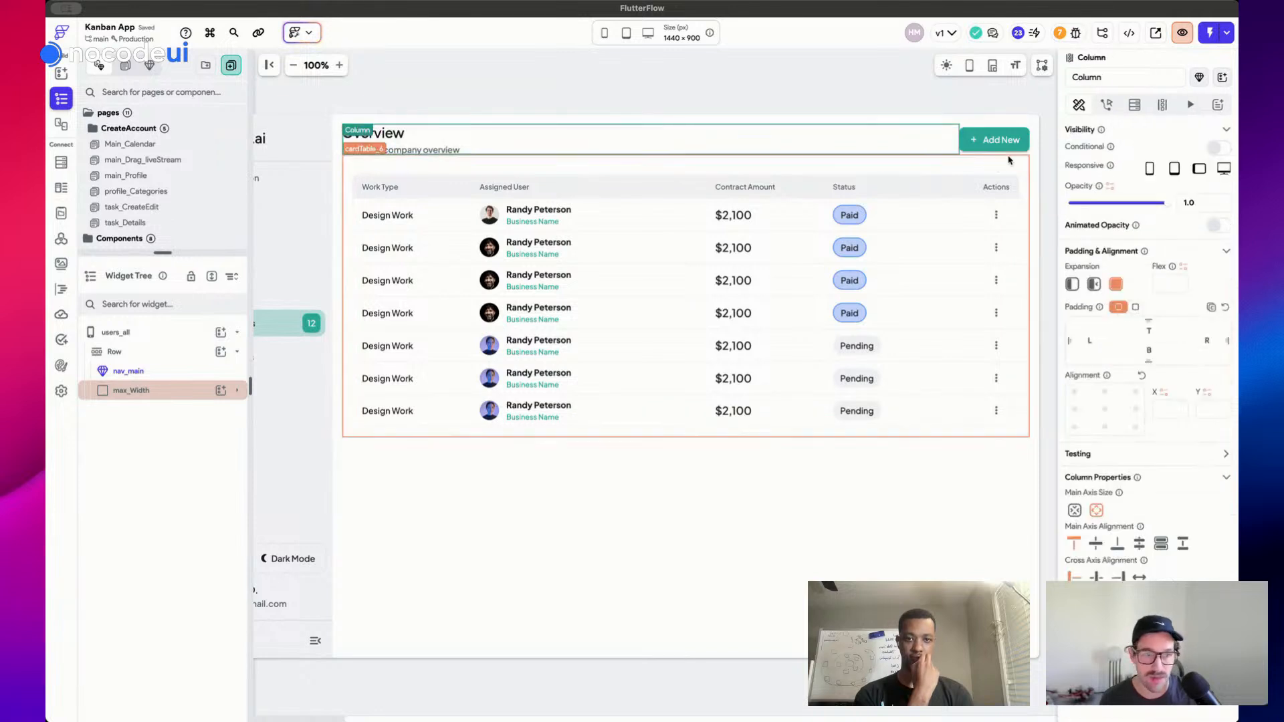
click(927, 508)
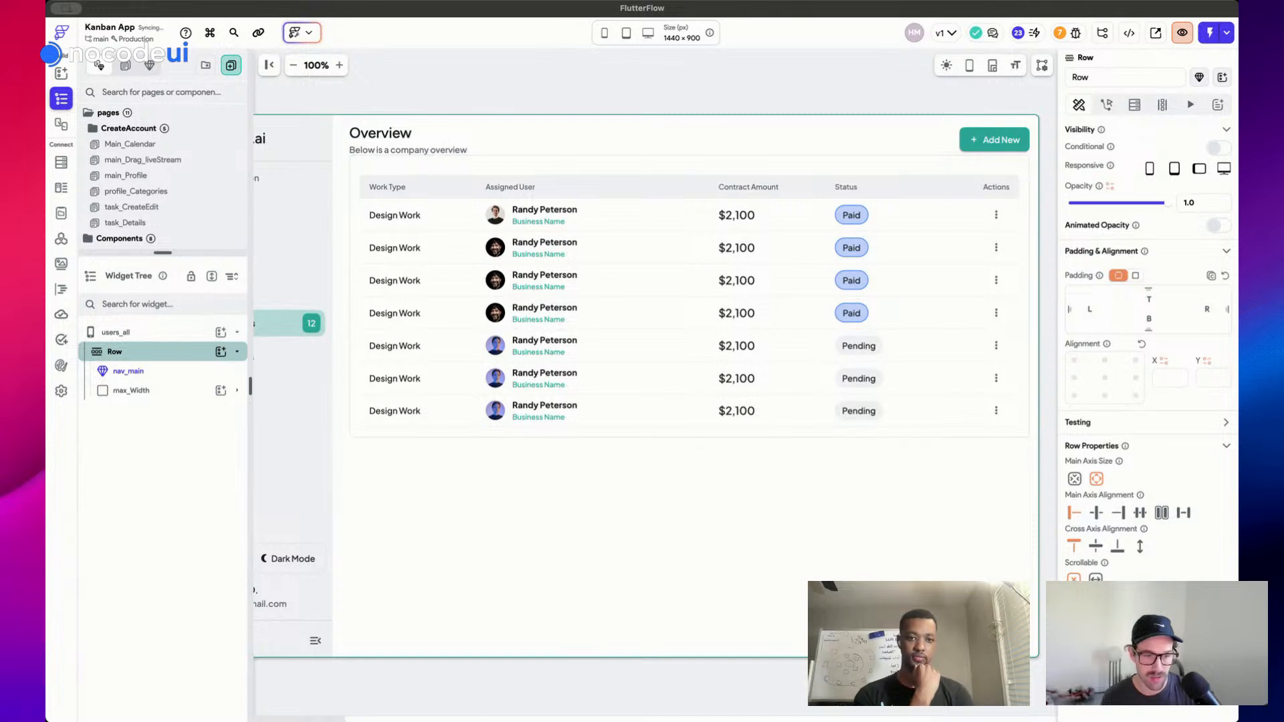
Set the main content column's spacing to 12
click(172, 392)
click(173, 394)
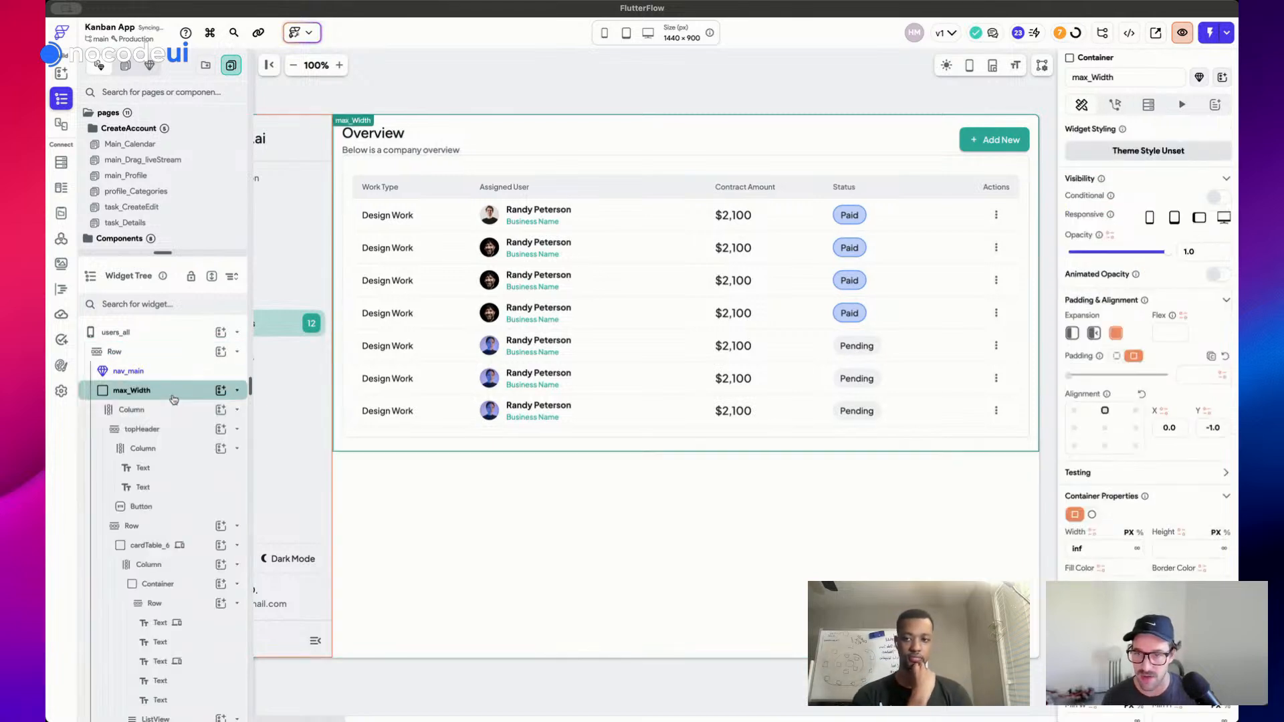
click(176, 412)
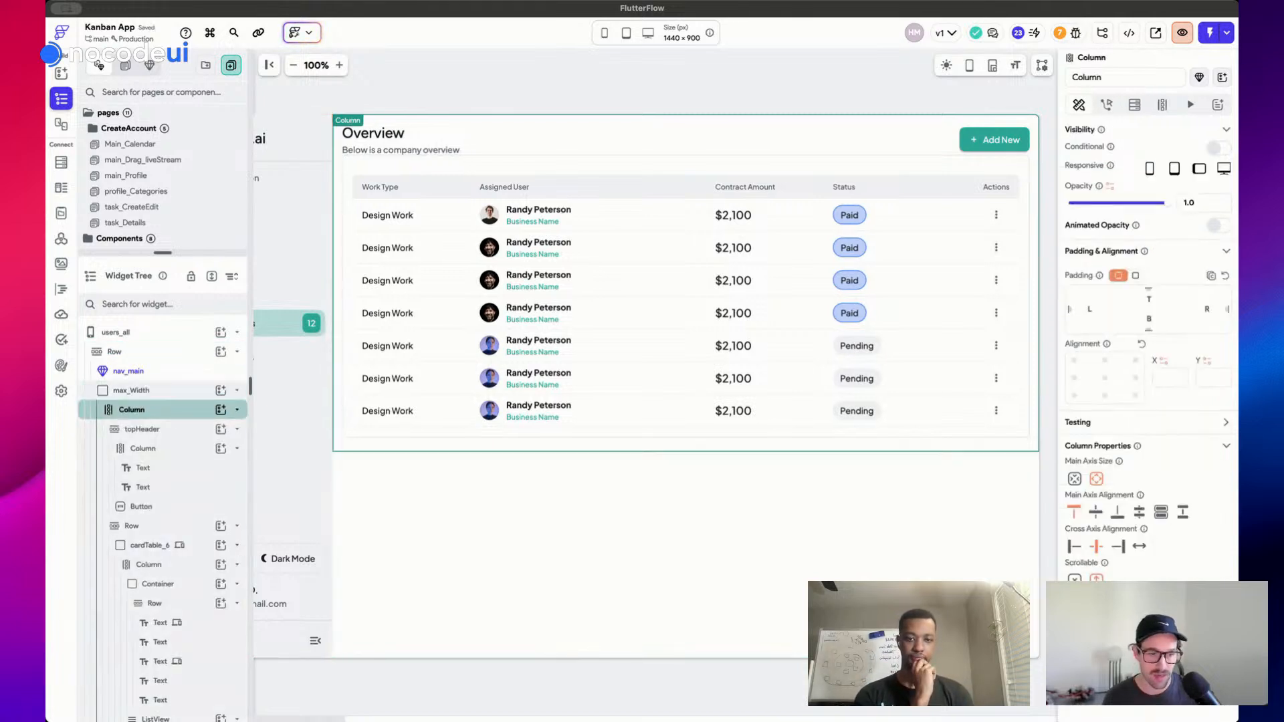
text(12)
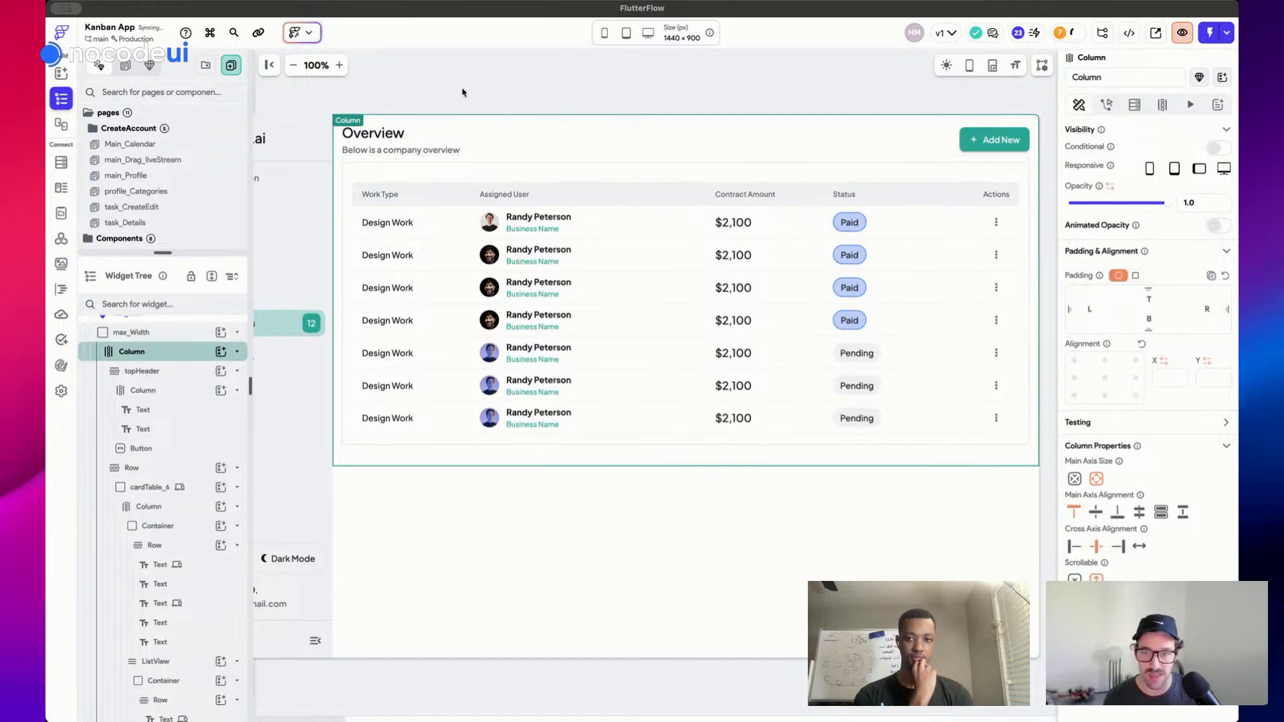
Rename the Overview heading to 'My Users'
click(462, 92)
click(375, 133)
text(My Users)
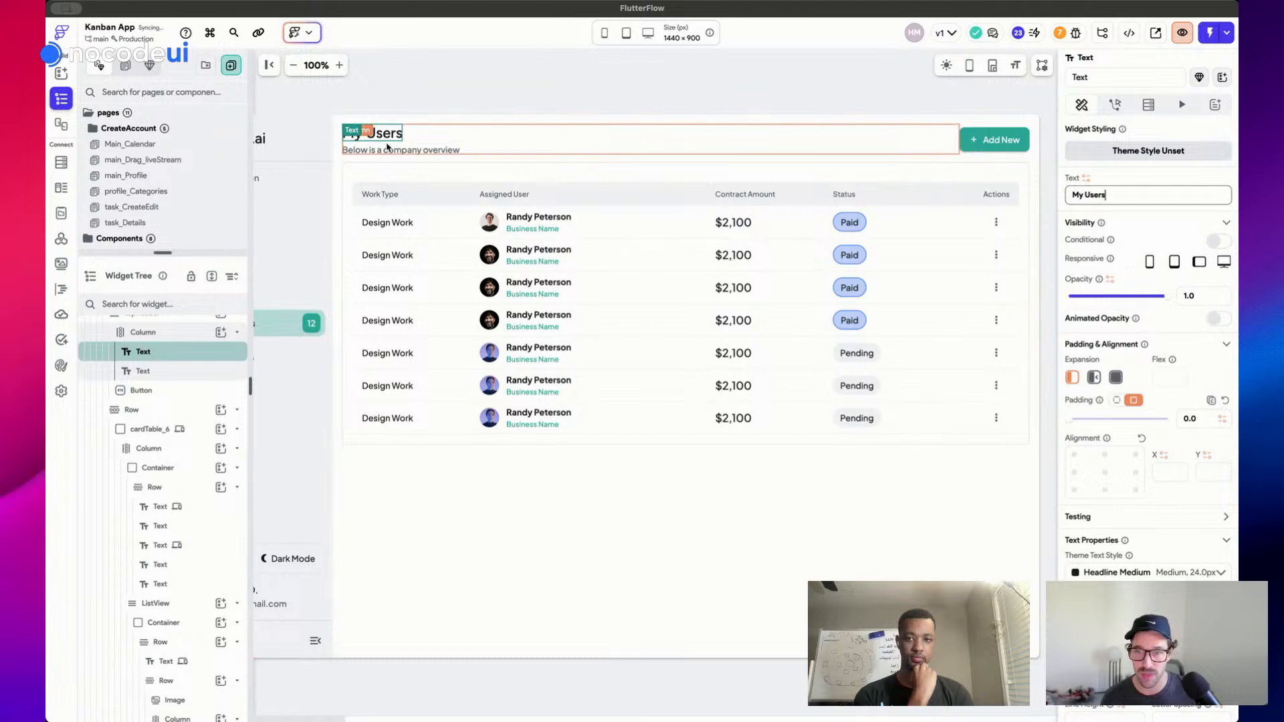
click(388, 143)
Relabel the Add New button 'Invite Users' and save the project
click(579, 62)
click(1006, 143)
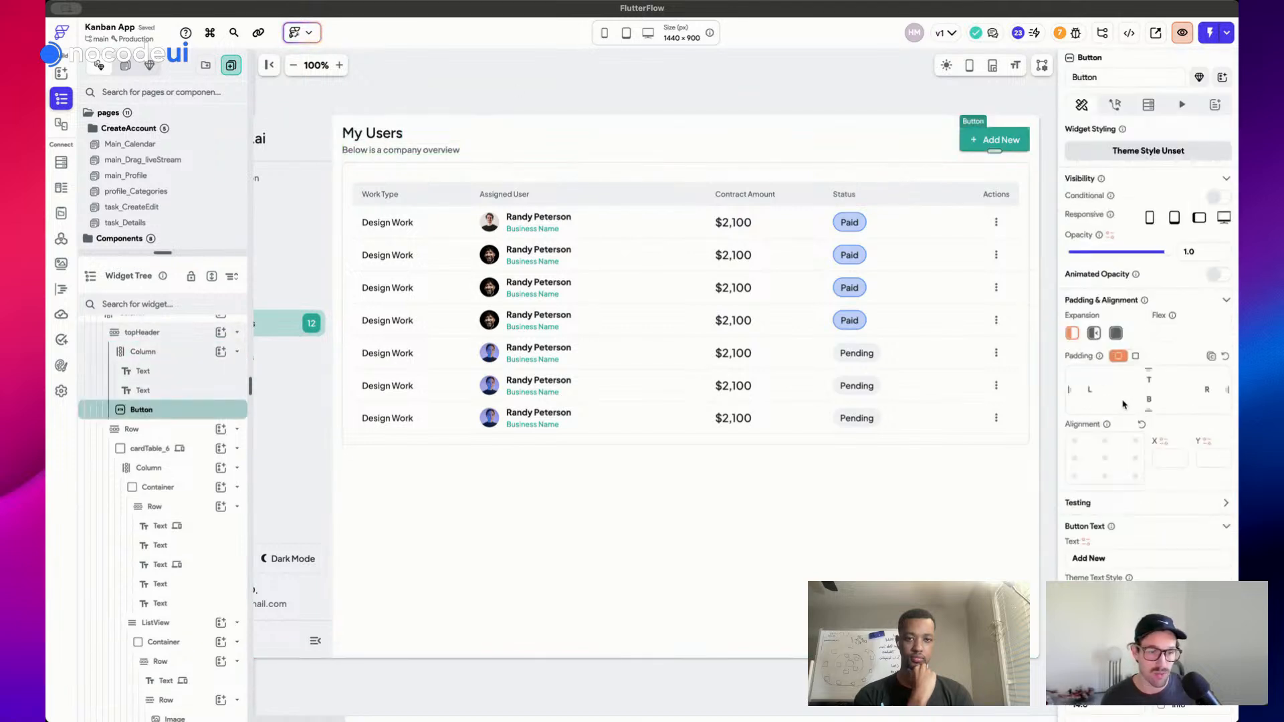
click(1107, 564)
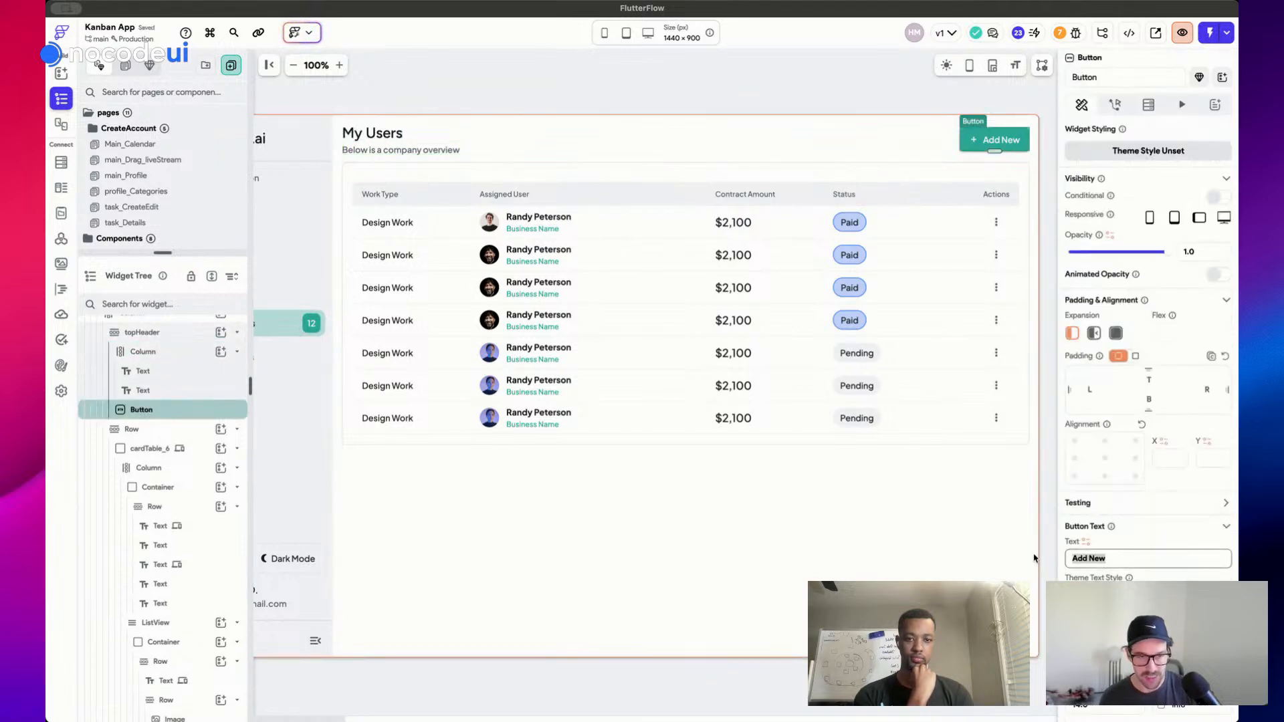
text(Invite Users)
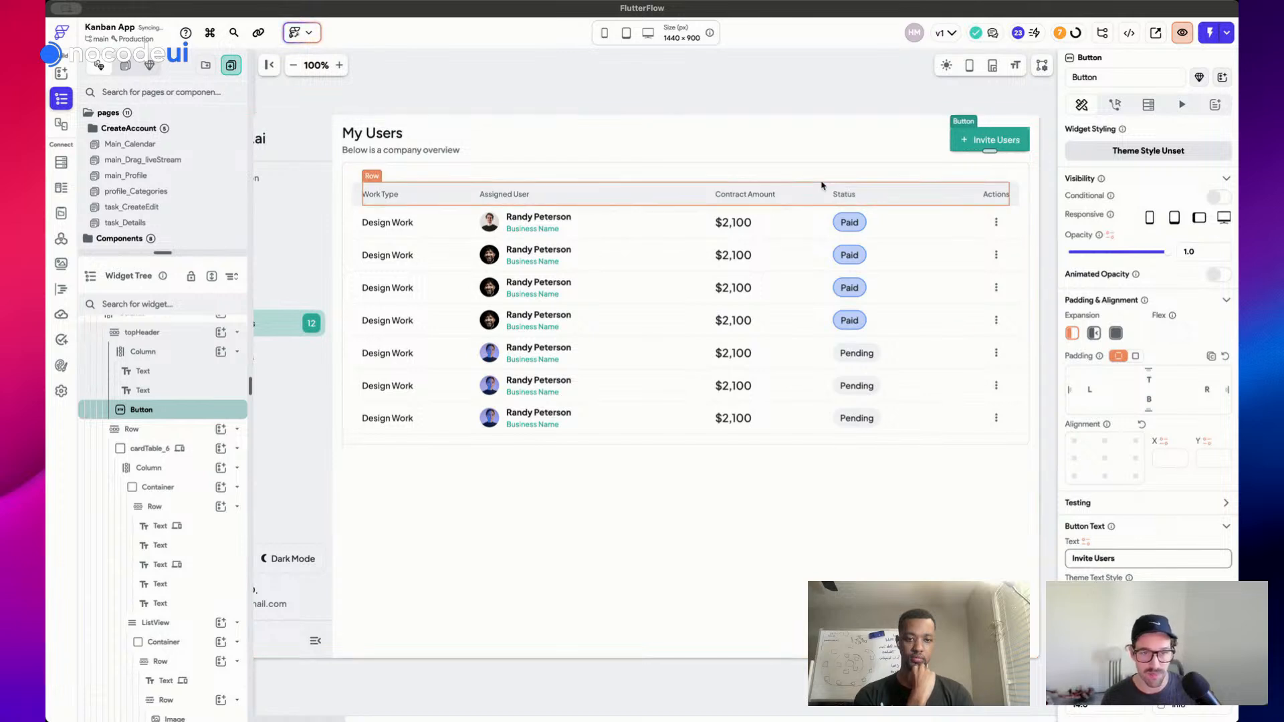
click(824, 98)
scroll(824, 98, right, 5)
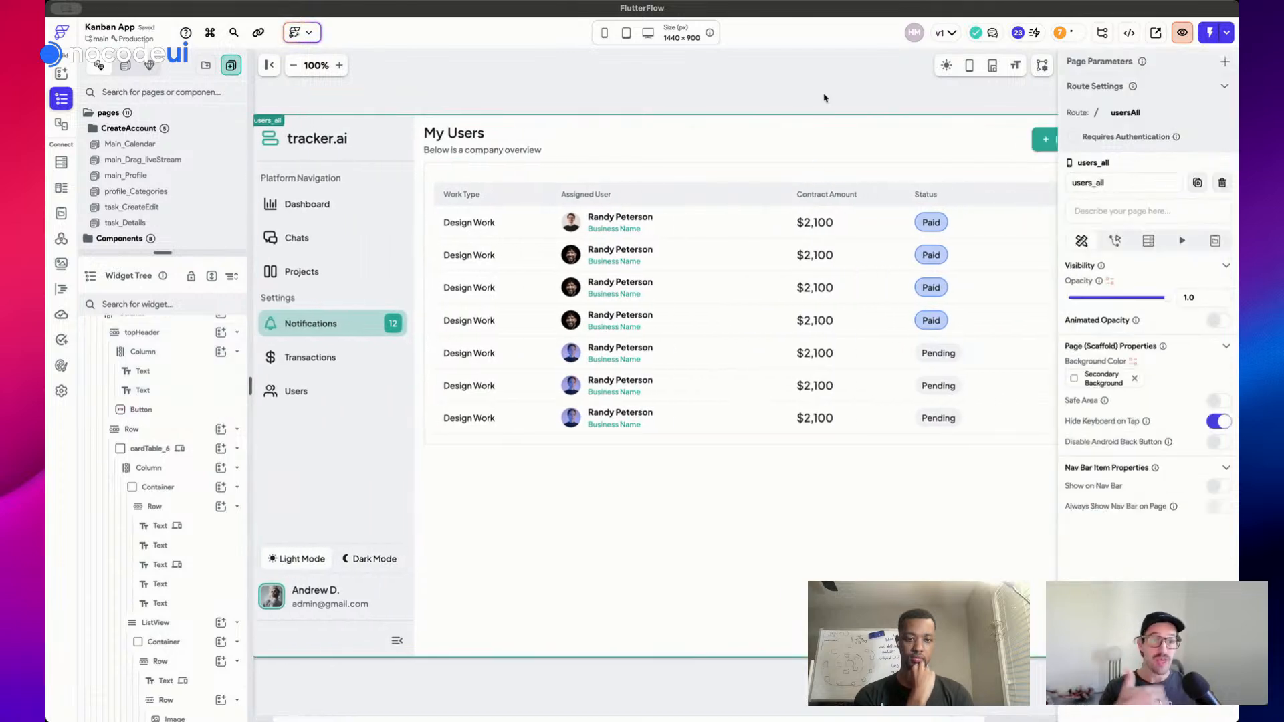
key(super+s)
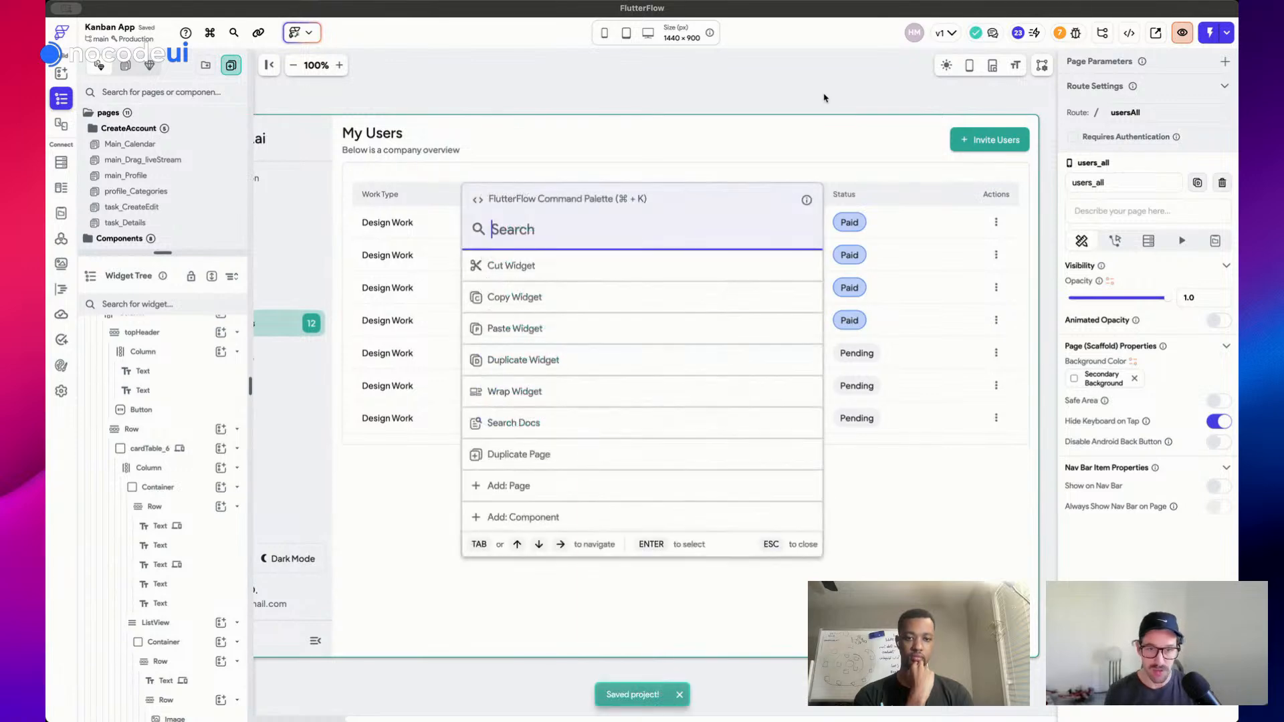
Start a new component and filter the templates by 'modal'
key(super+k)
text(add)
key(Down)
key(Return)
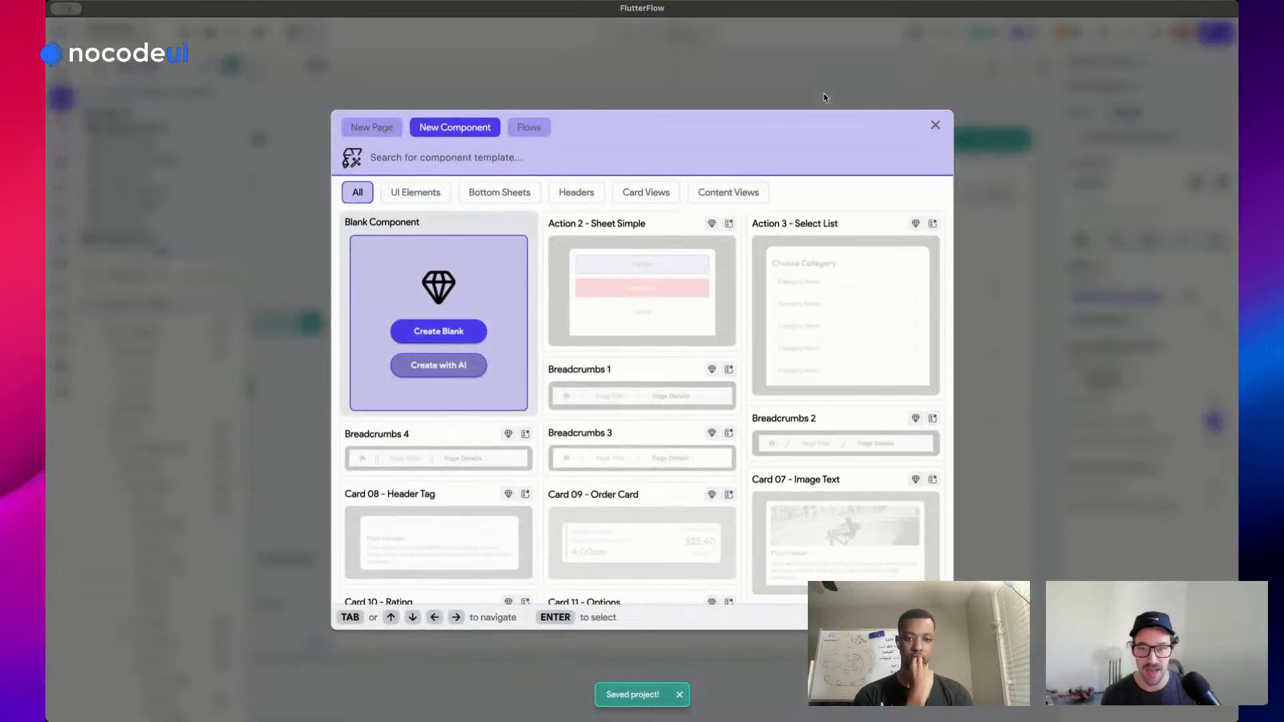
text(modal)
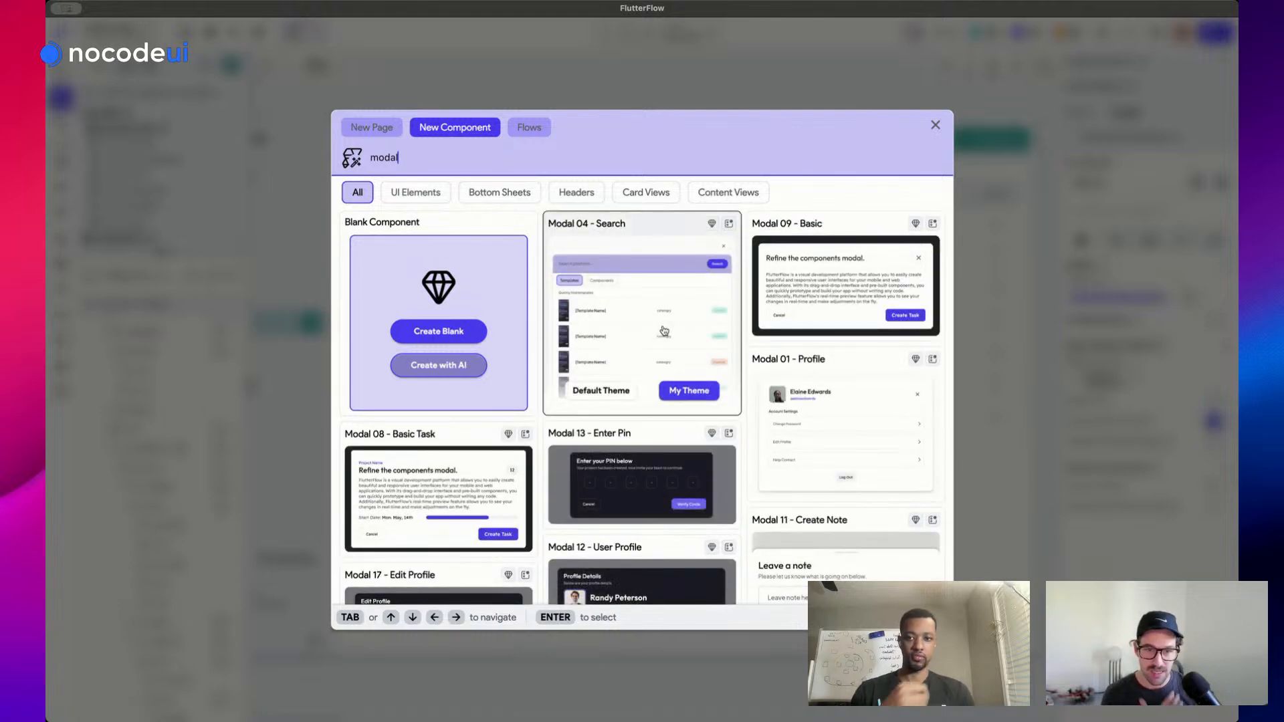
Pick Modal 15 - Share/Invite Users and create the component as modal_invite_users
scroll(696, 332, down, 5)
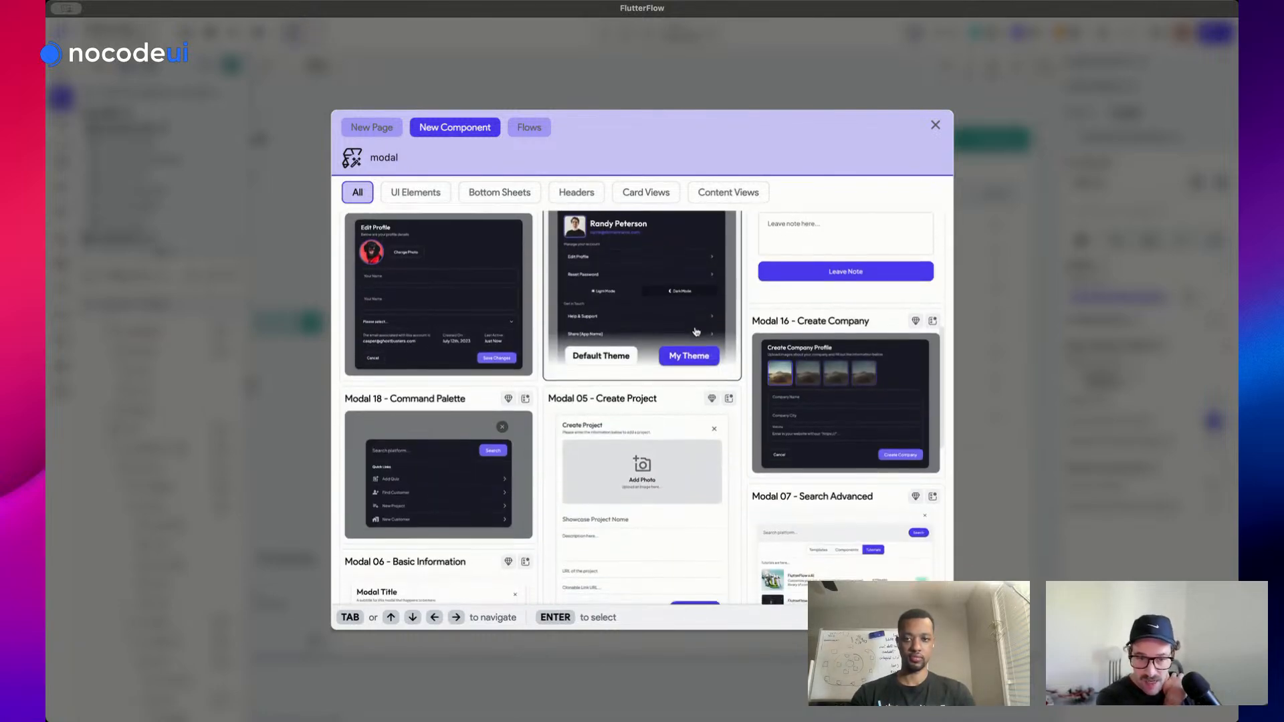
scroll(696, 332, down, 2)
scroll(696, 332, down, 4)
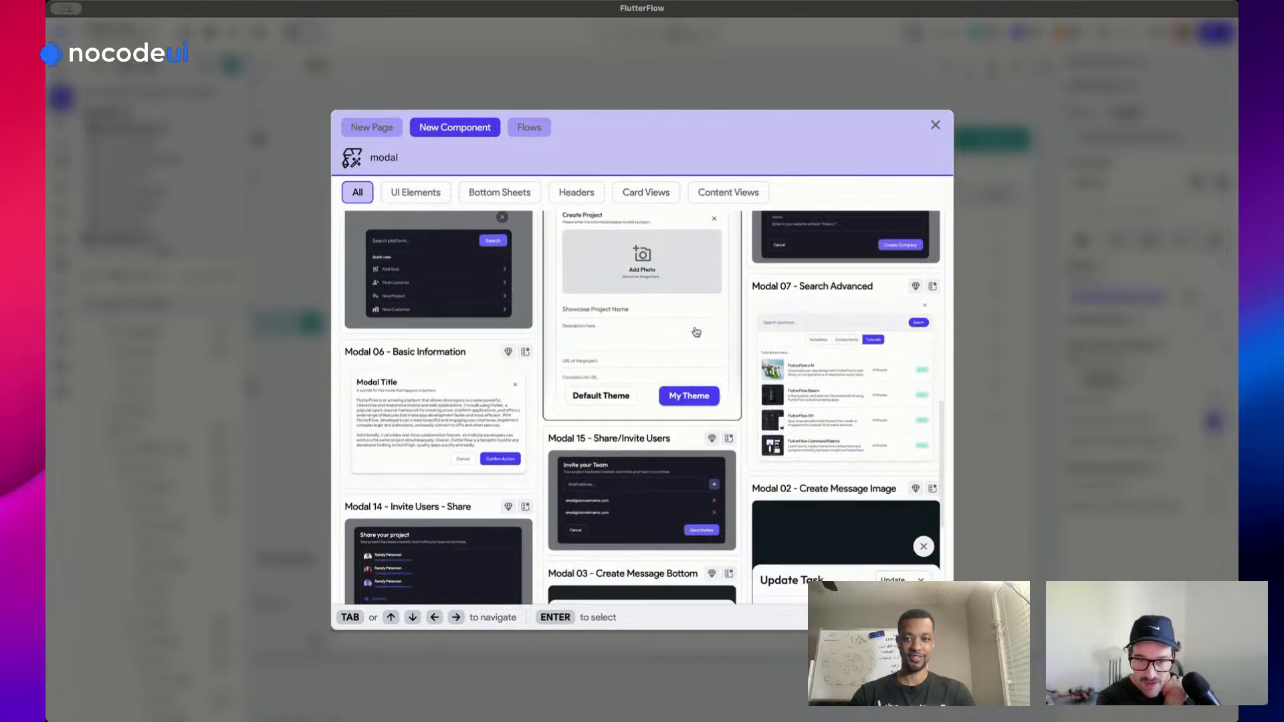
scroll(696, 332, down, 1)
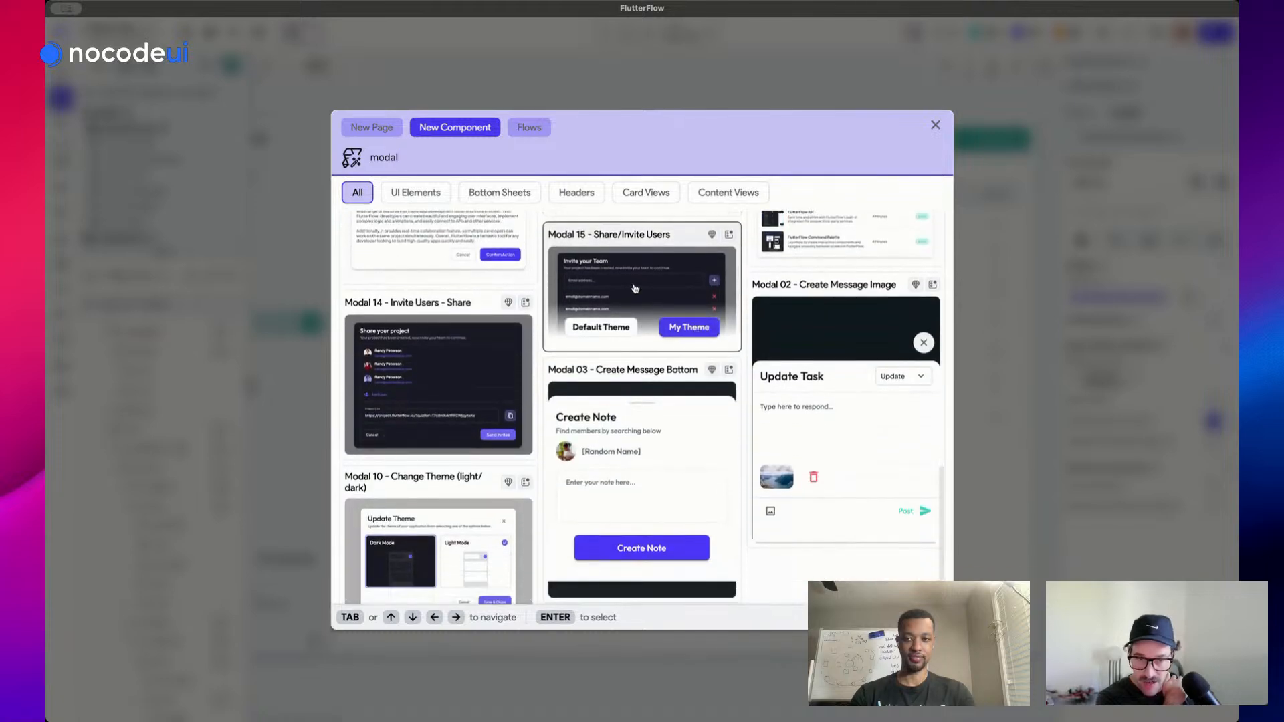
scroll(679, 281, up, 1)
scroll(679, 281, up, 3)
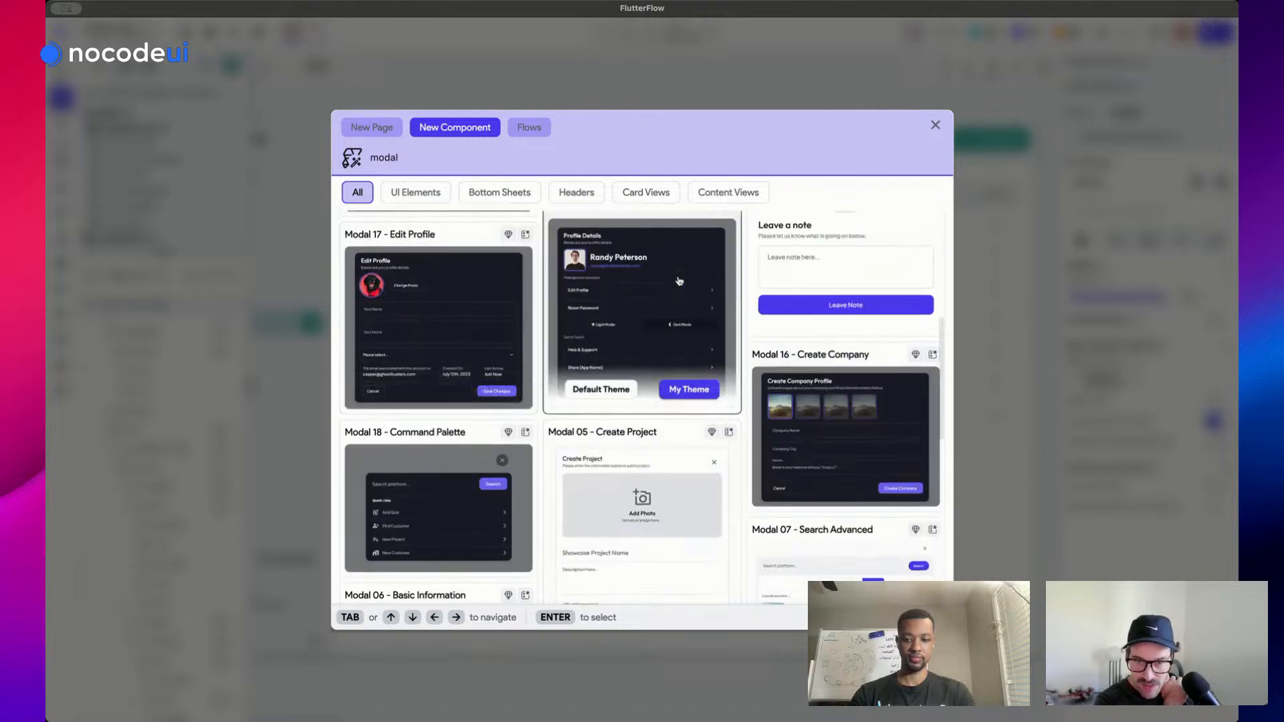
scroll(679, 281, up, 5)
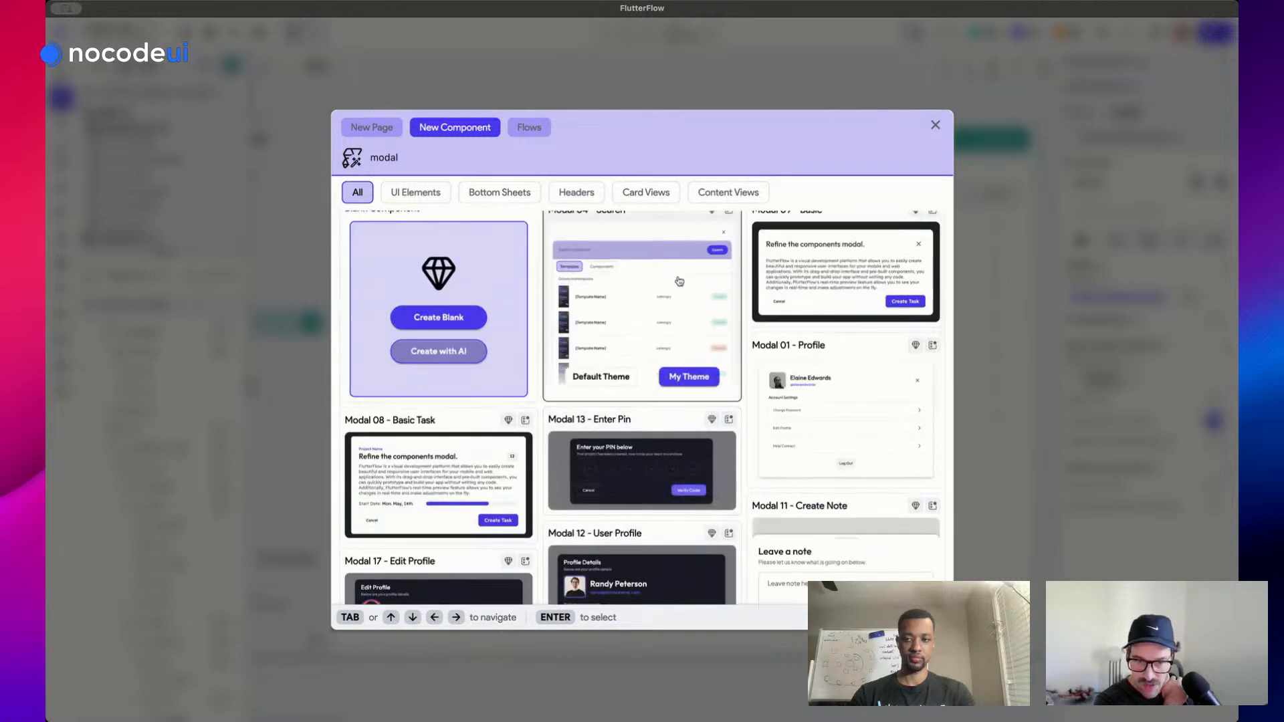
scroll(679, 281, down, 6)
scroll(679, 281, down, 1)
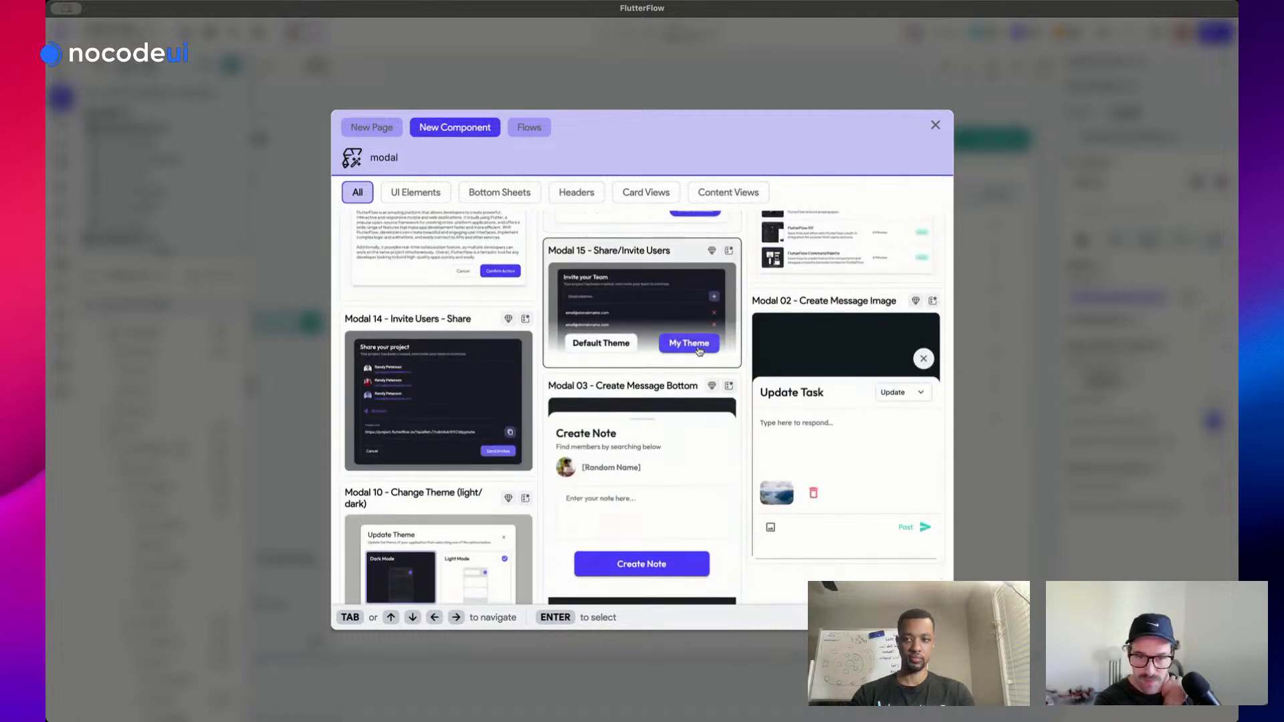
click(699, 351)
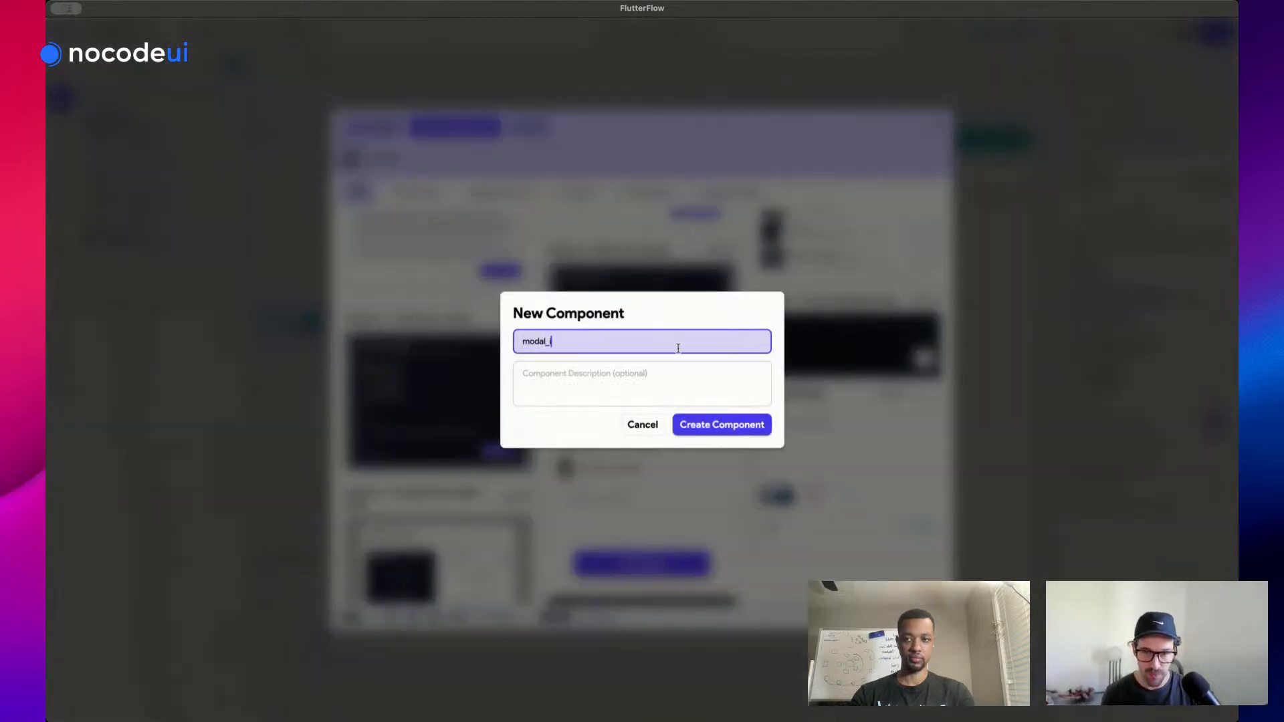
click(760, 429)
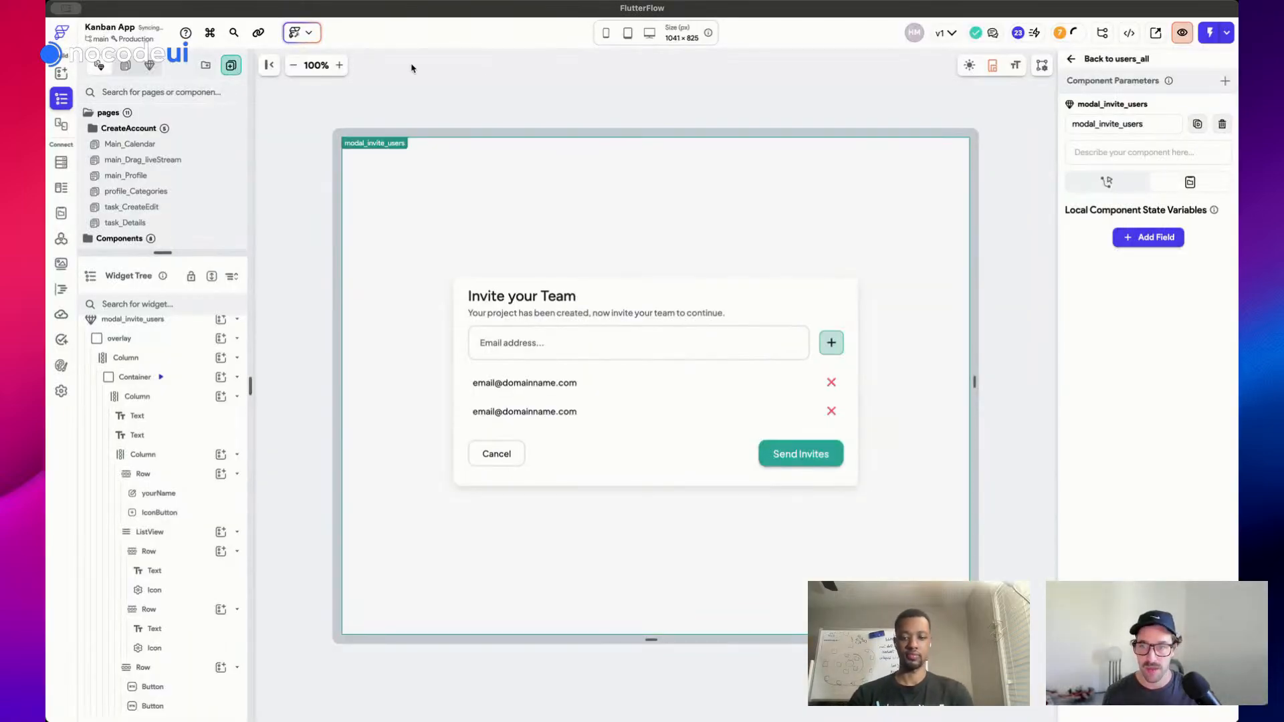
Switch the canvas preview of the invite modal to light mode
click(970, 66)
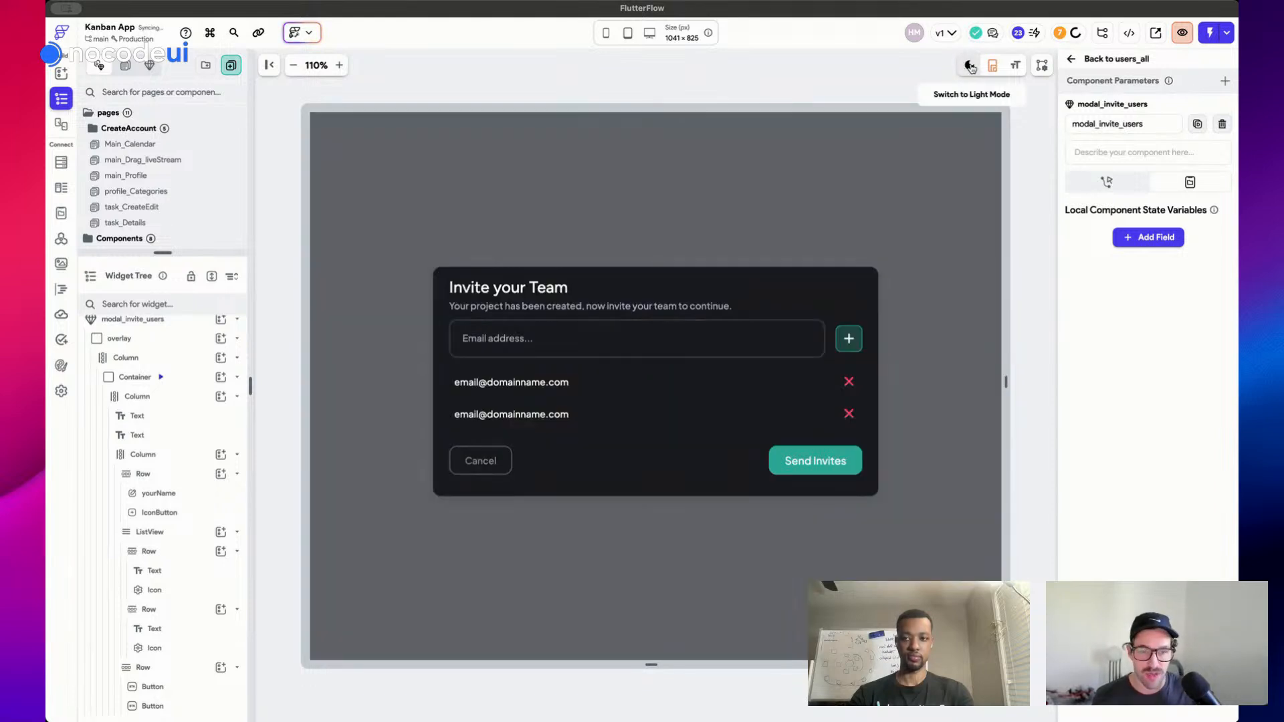
click(969, 66)
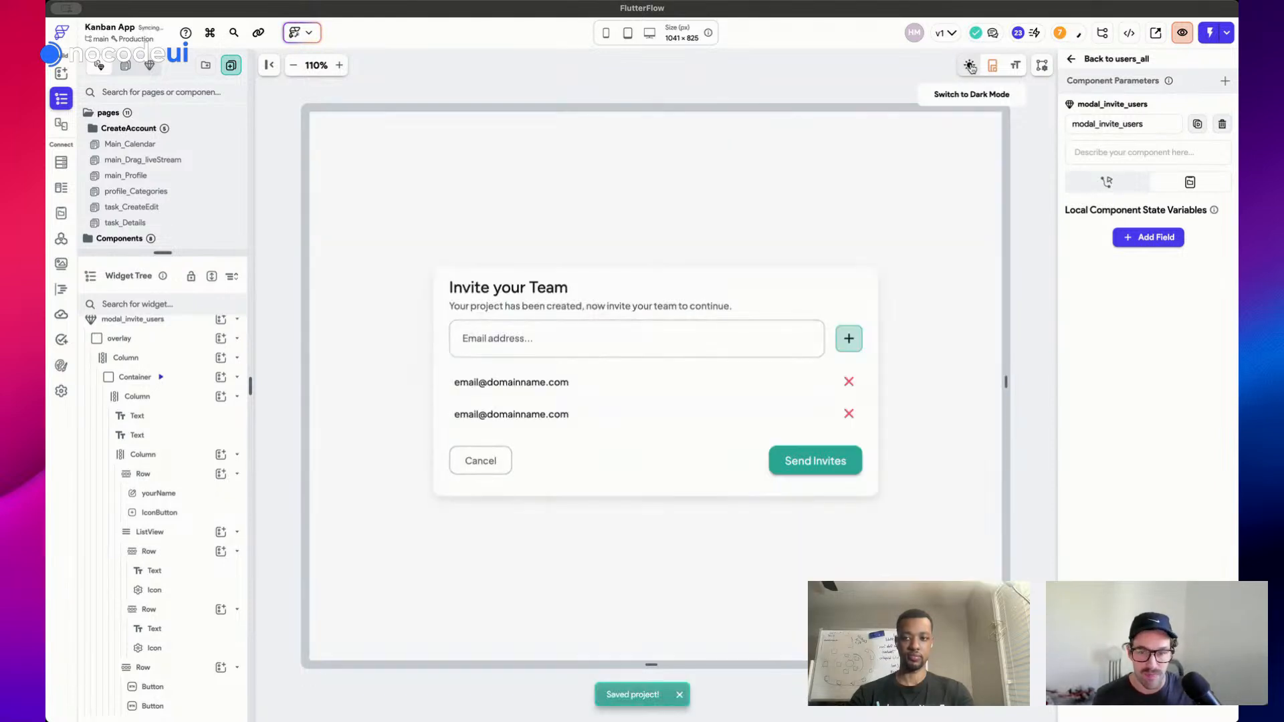
click(714, 336)
Inspect the email TextField, add-email IconButton, emails ListView and root modal component
click(633, 331)
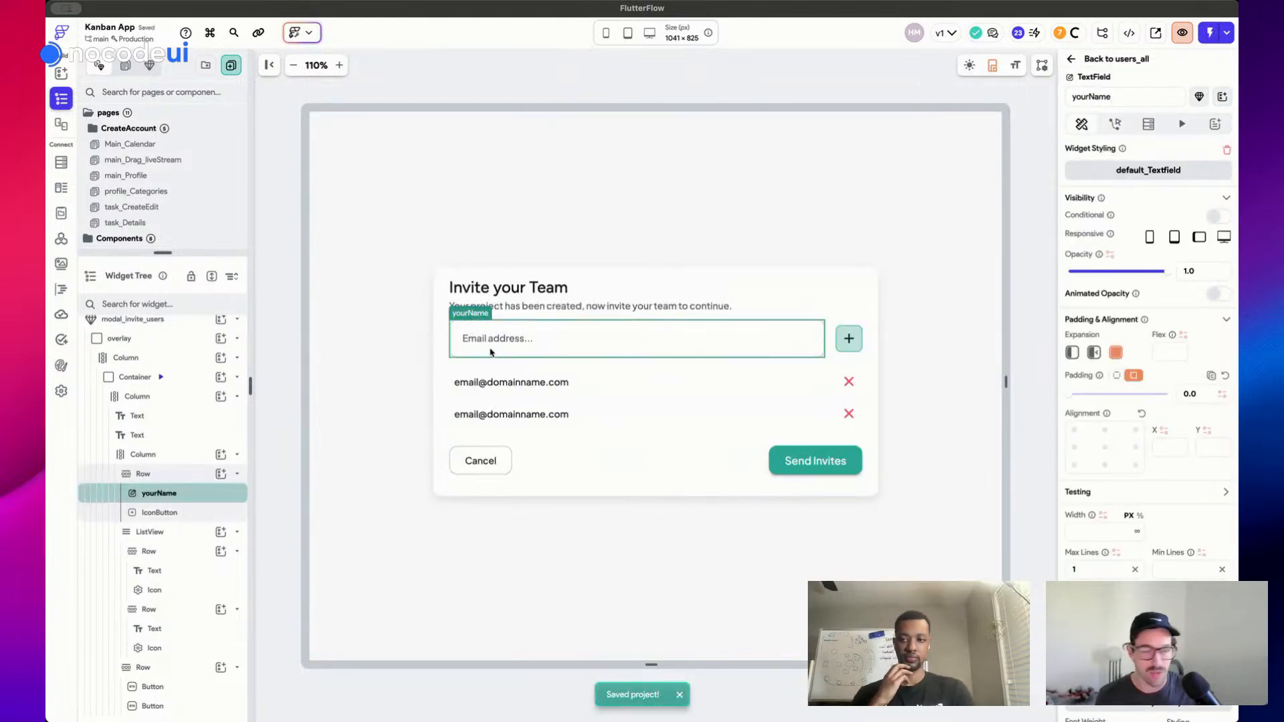
click(848, 339)
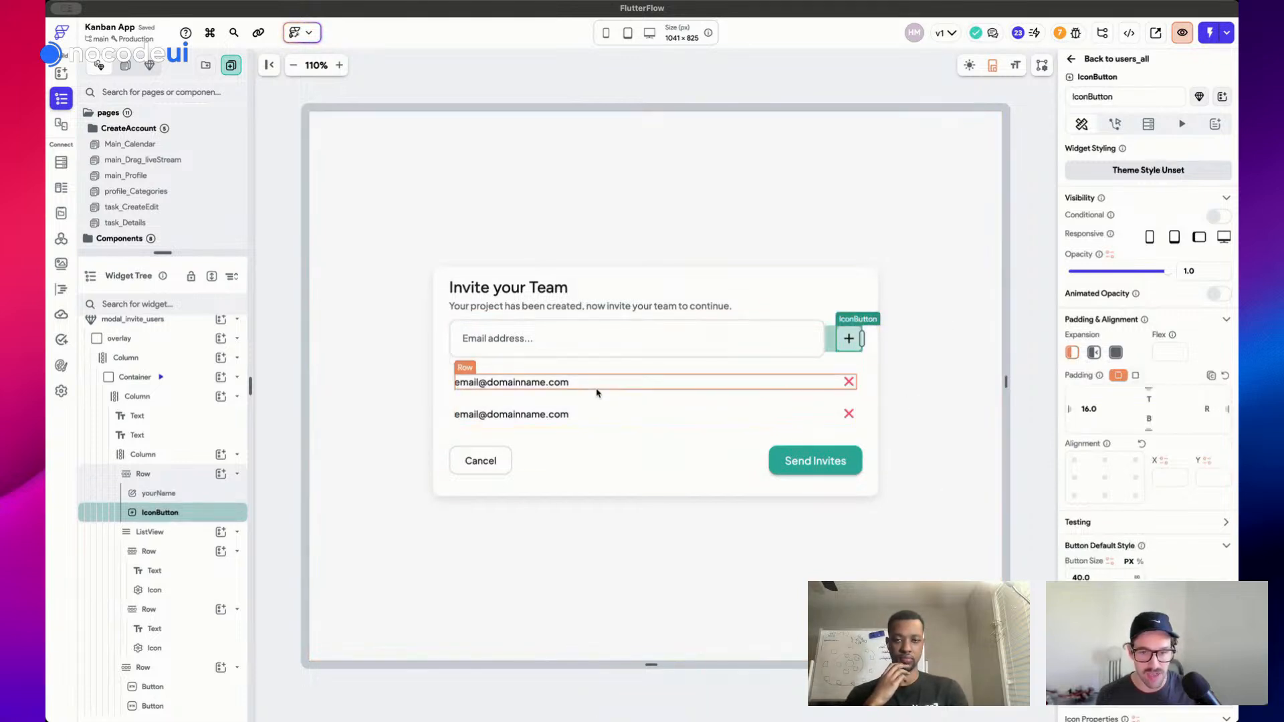
click(1042, 274)
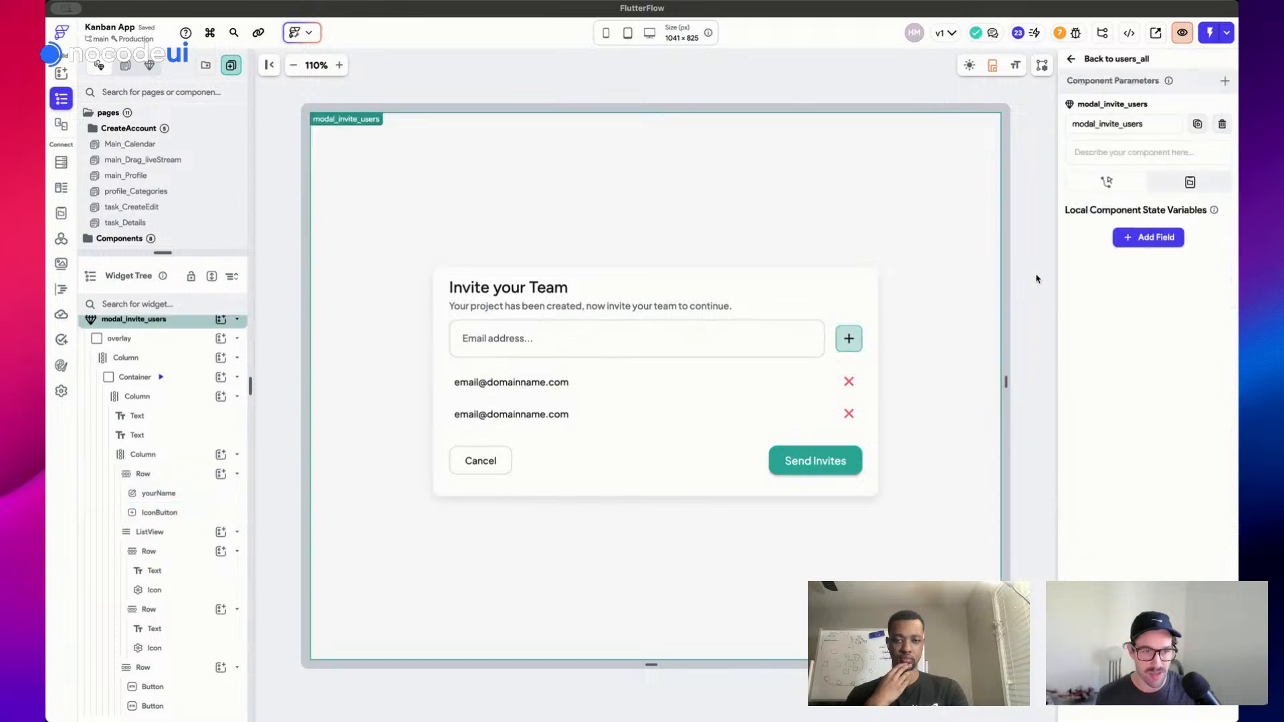
click(1159, 238)
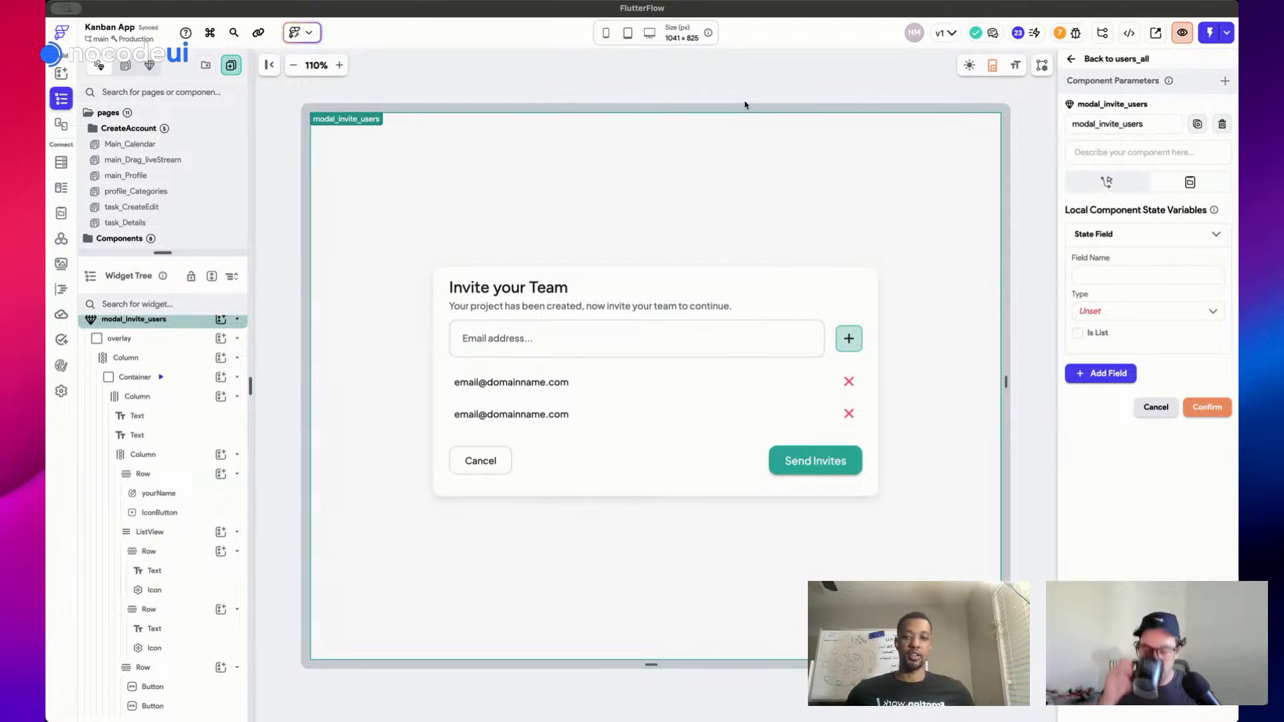
click(840, 402)
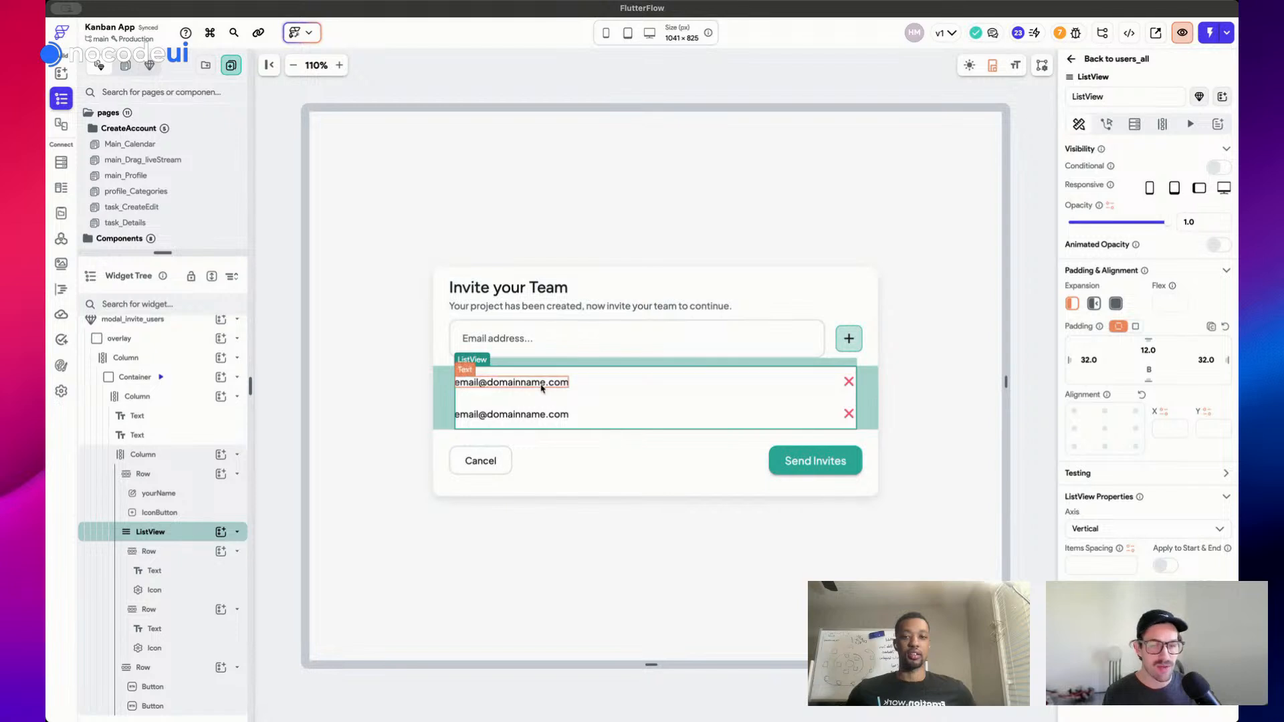
click(647, 88)
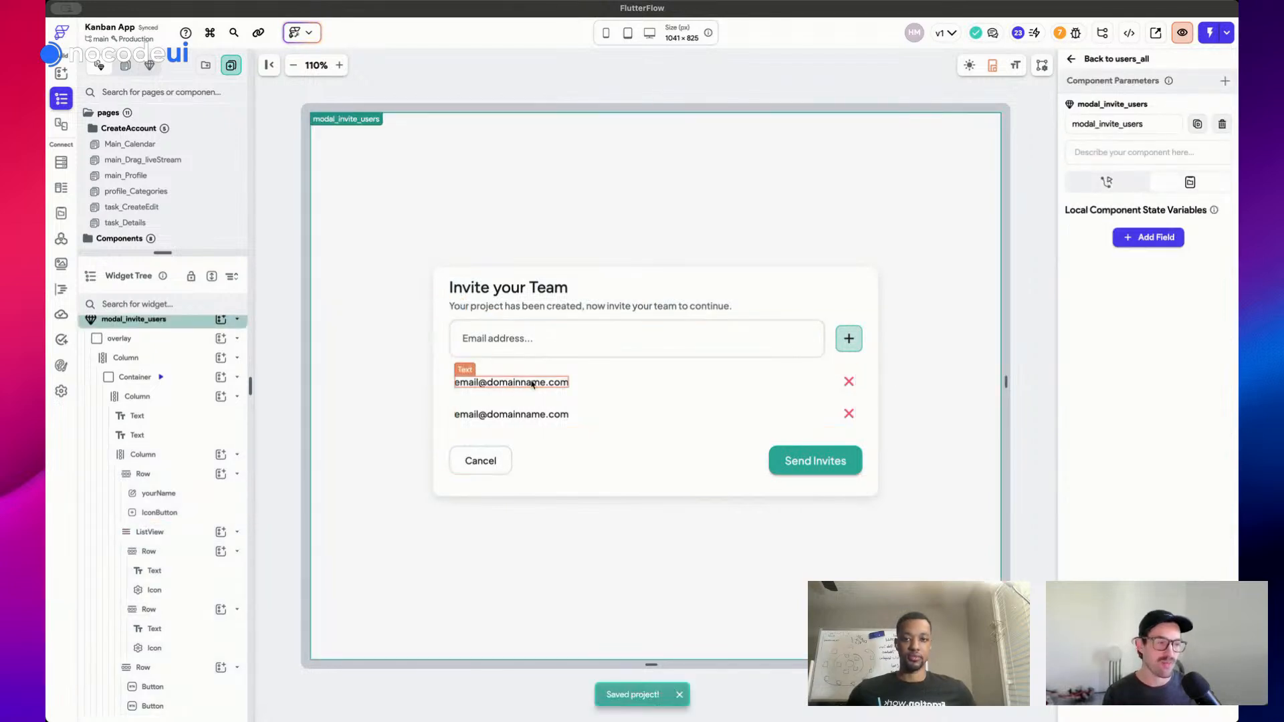
Add a component state field emailList of type String, set as a list
click(1145, 238)
click(1102, 277)
text(list_)
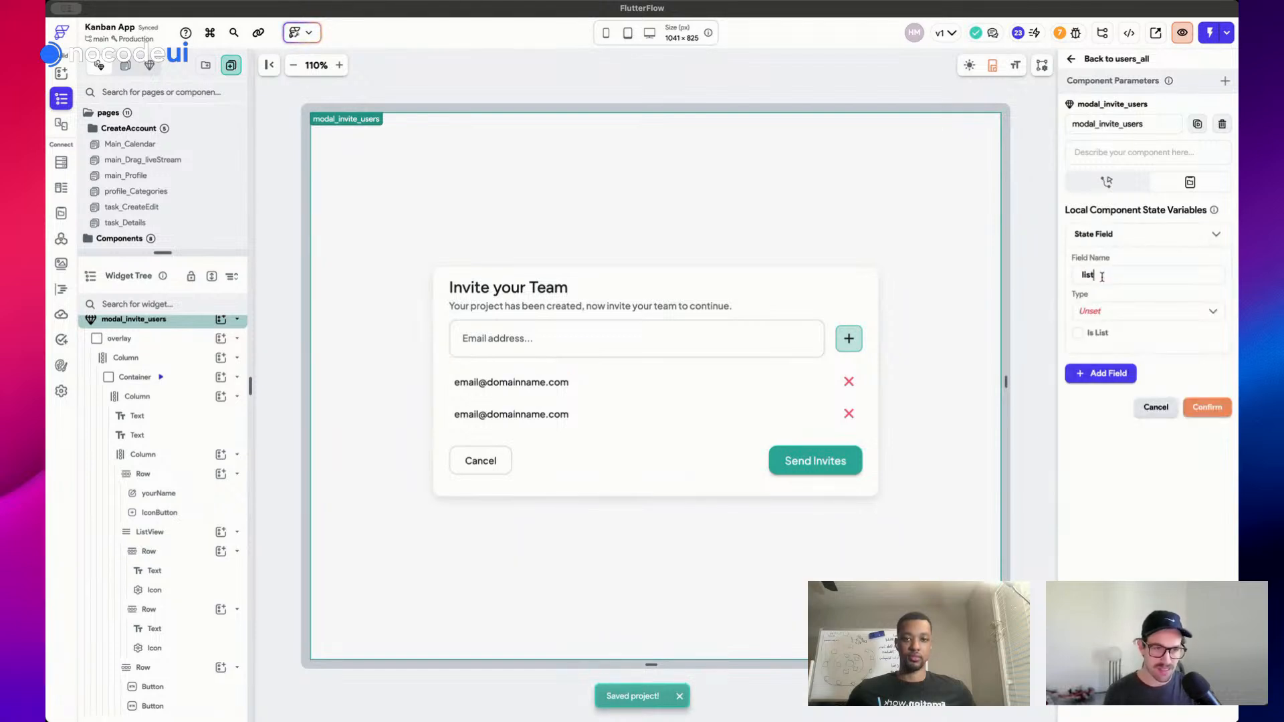
key(BackSpace)
key(BackSpace)
key(BackSpace)
key(BackSpace)
text(emailLis)
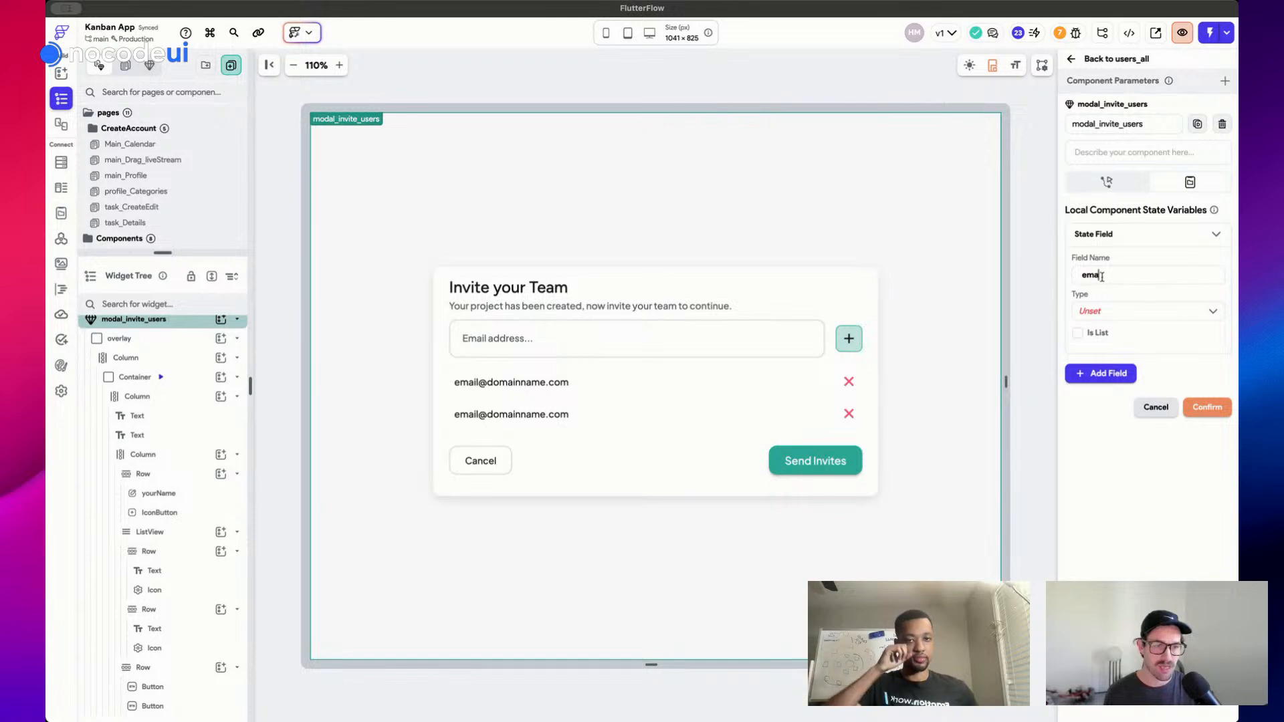
click(1173, 317)
click(1127, 377)
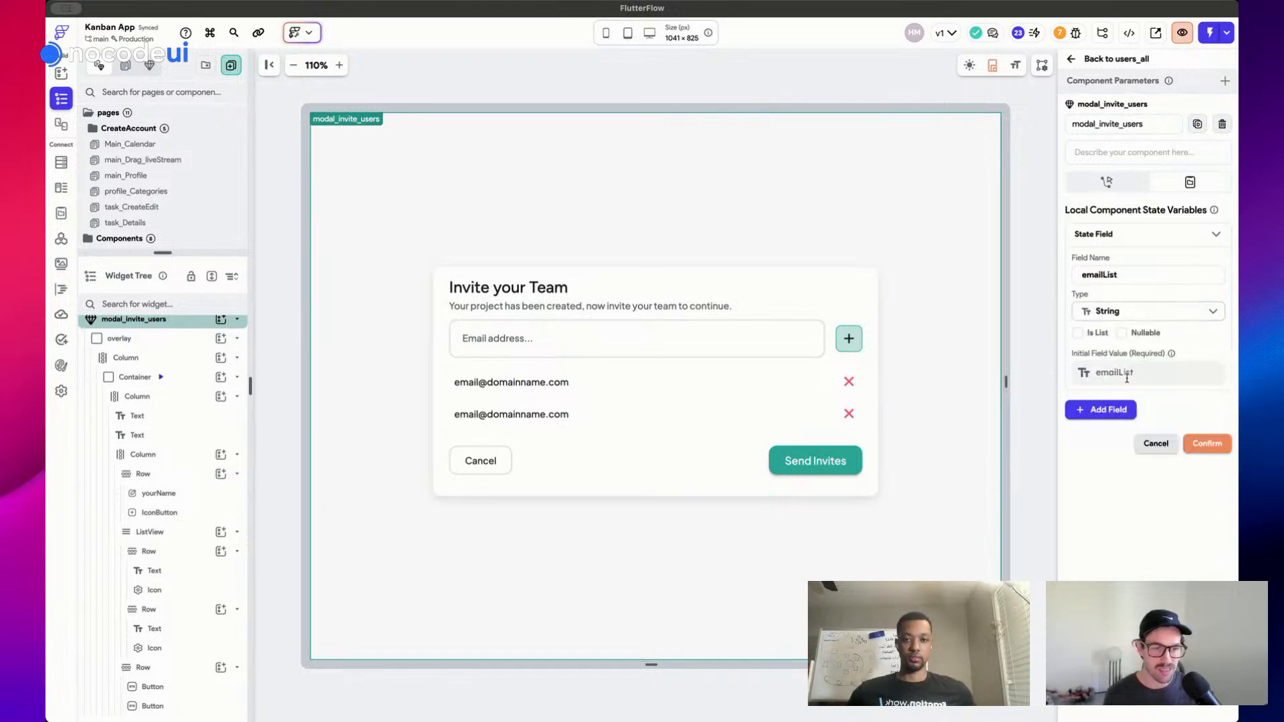
click(1078, 334)
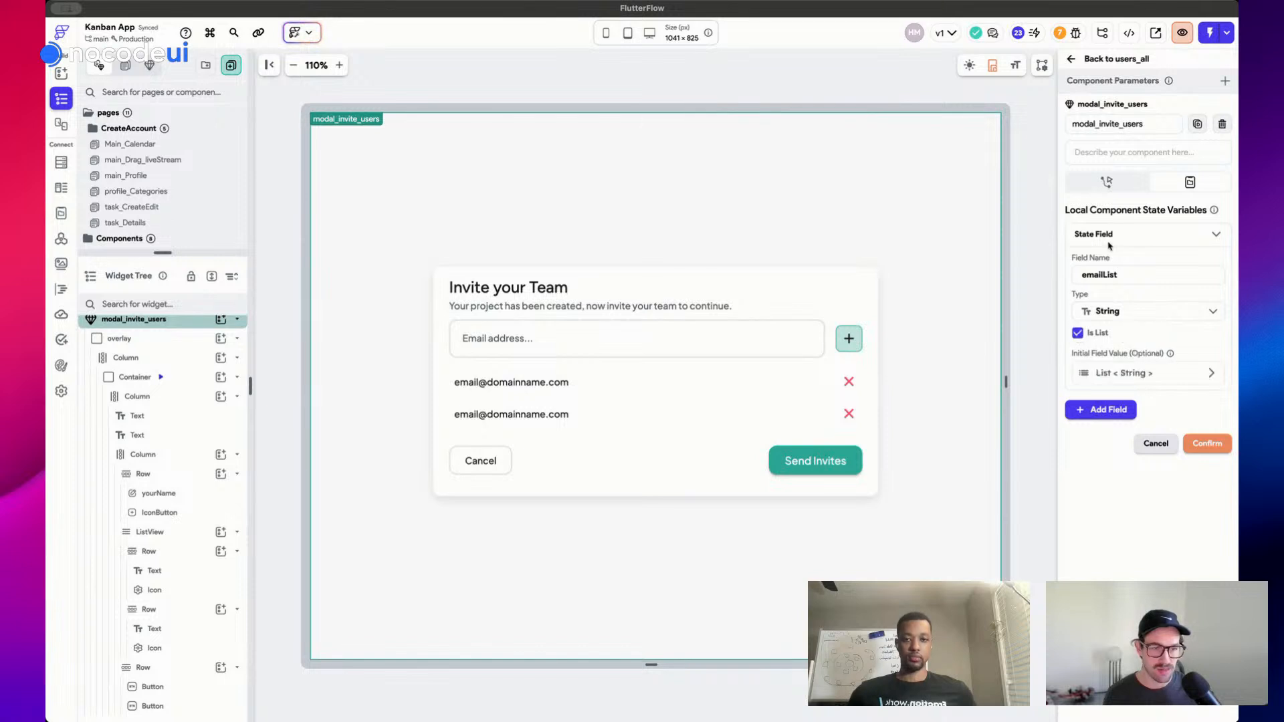
click(1109, 238)
click(1205, 310)
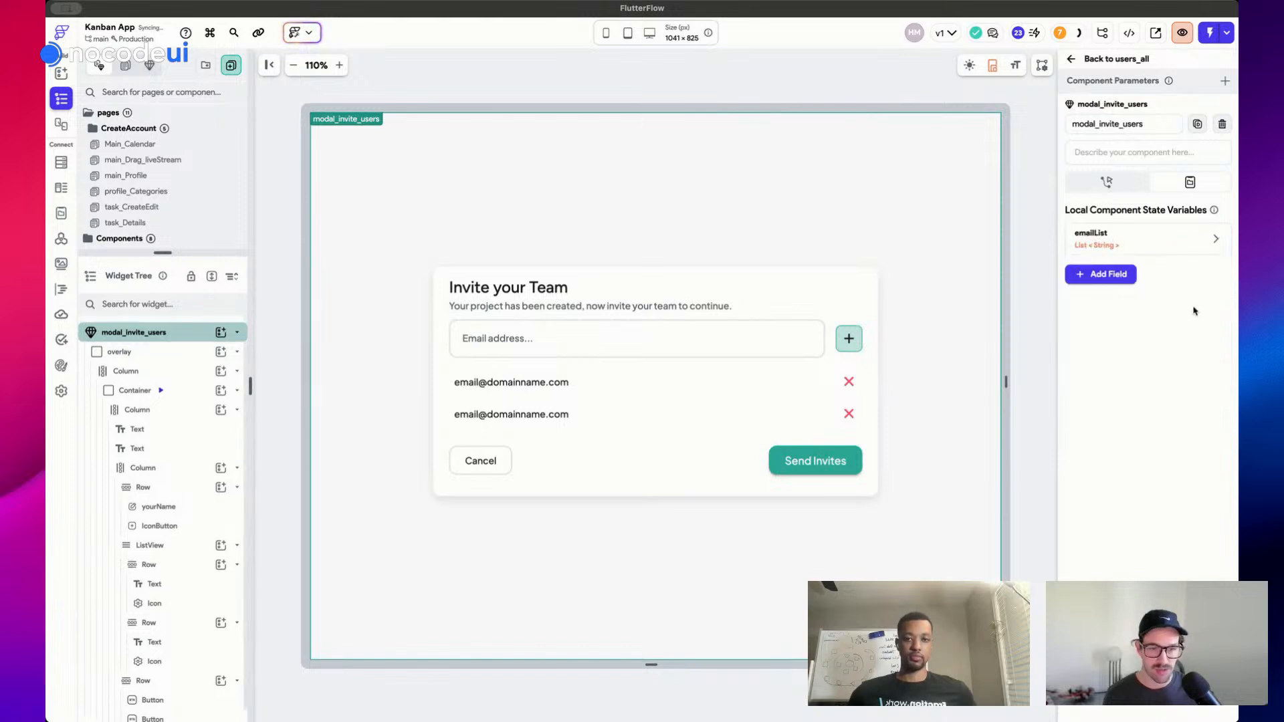
Make the email ListView generate children emails_added from the emailList state
click(612, 420)
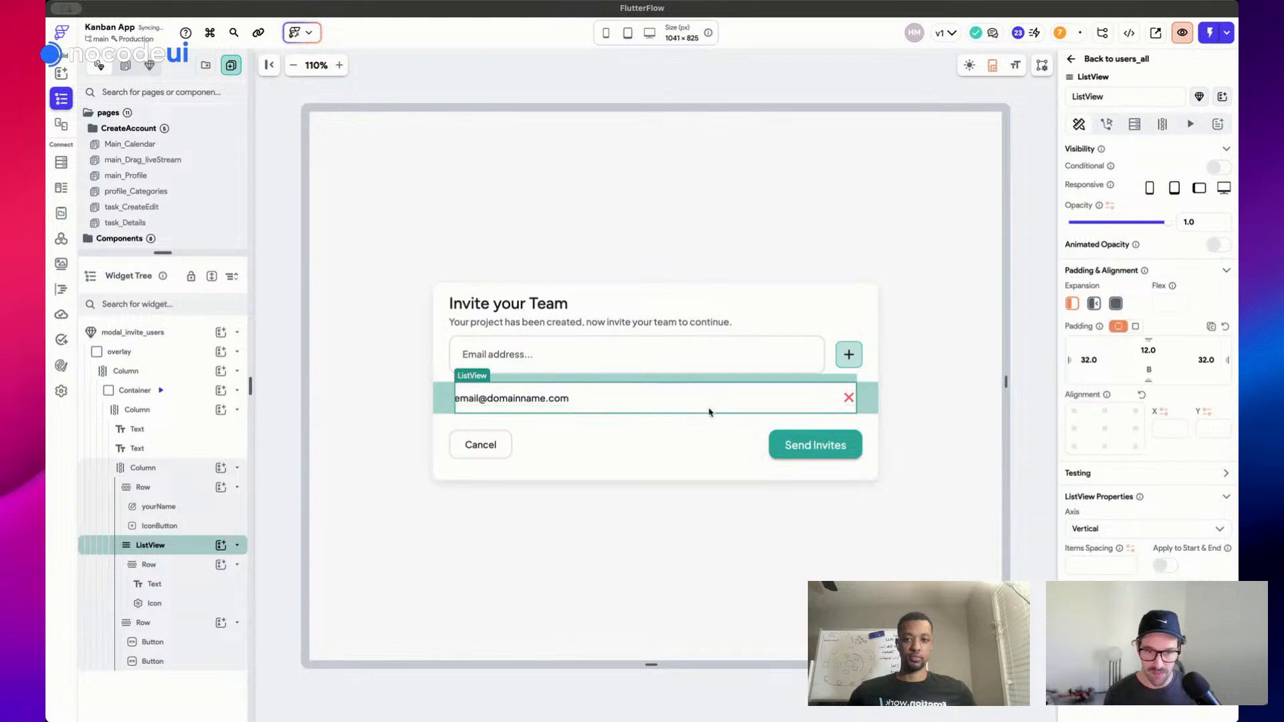
click(1163, 124)
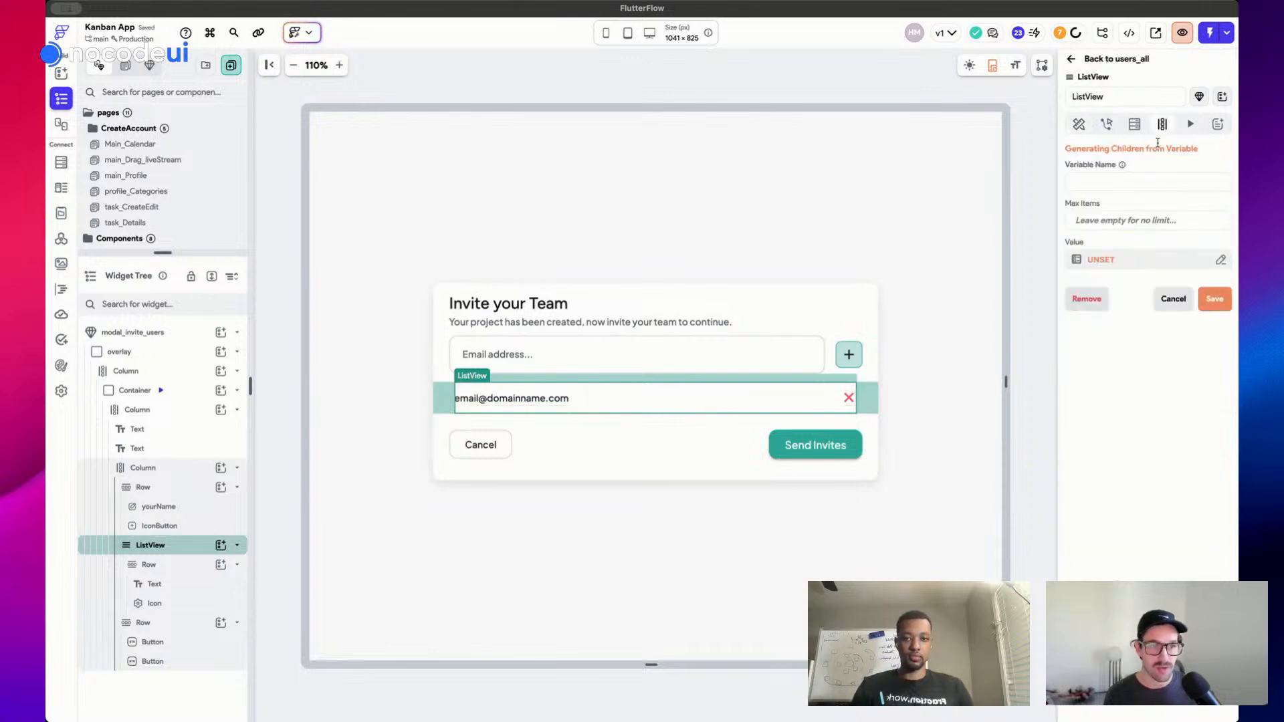
text(emails_added)
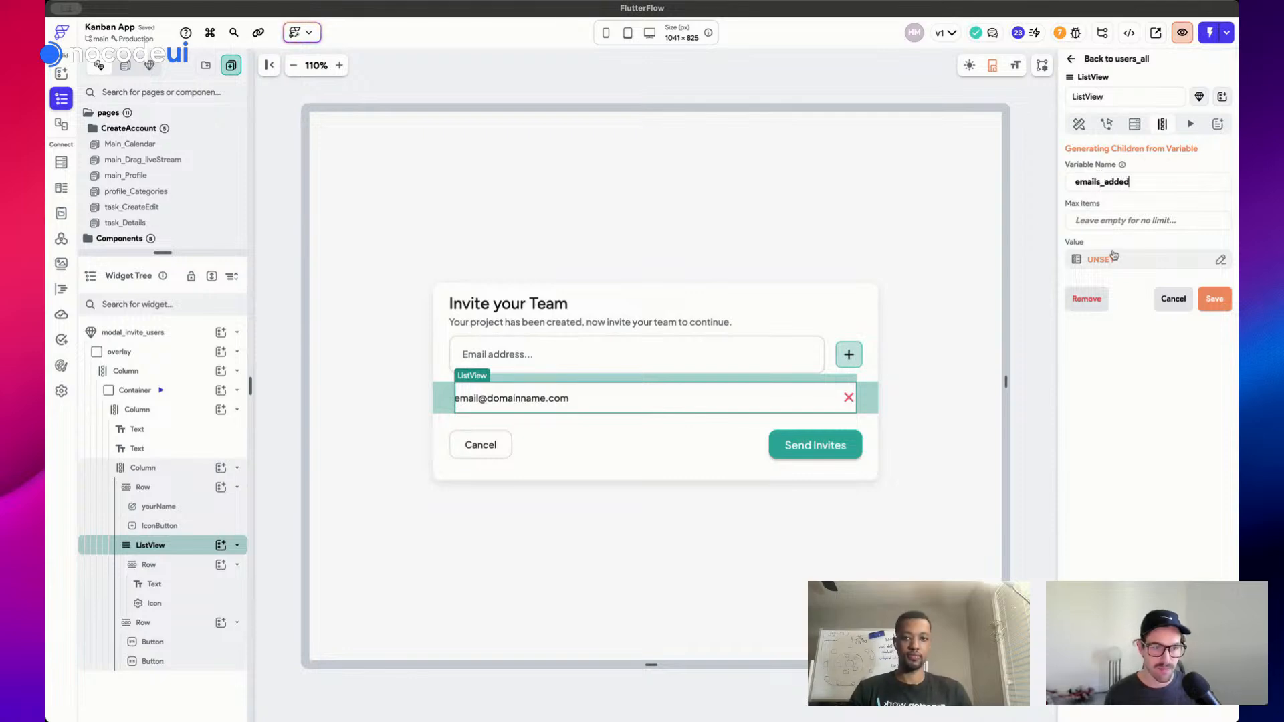
click(1114, 257)
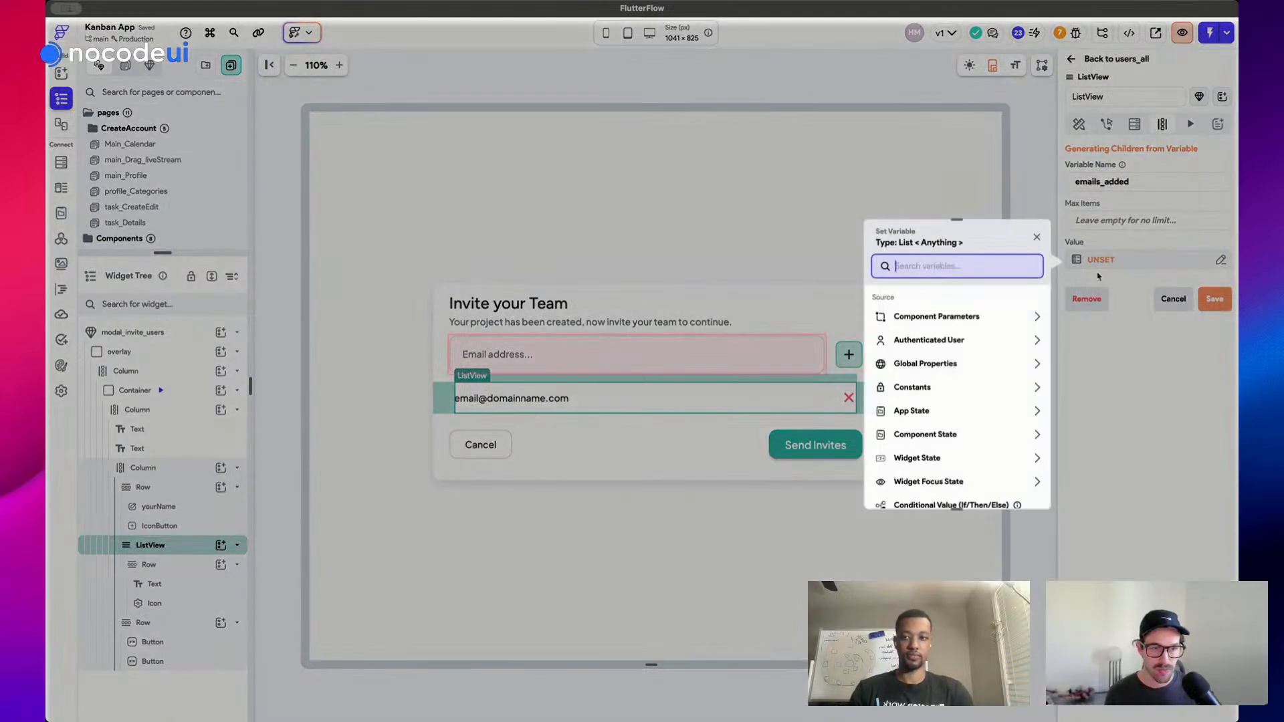
click(925, 416)
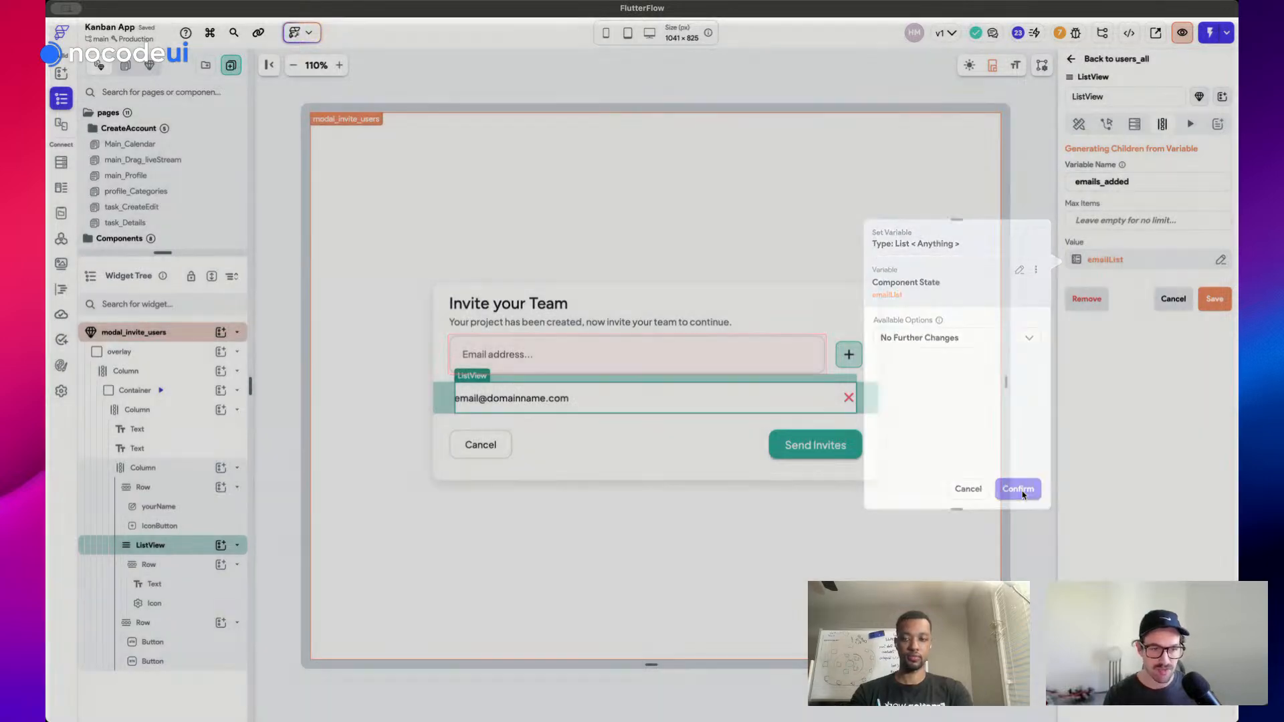
click(1018, 488)
click(1216, 300)
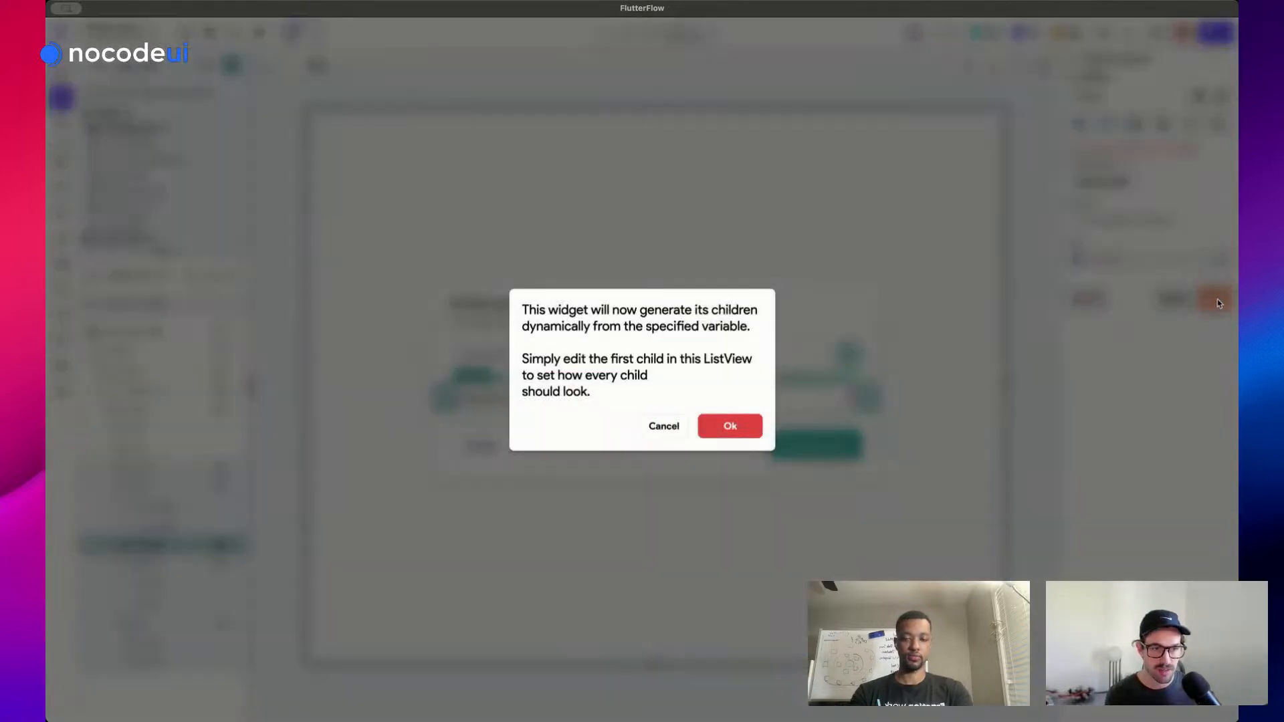
click(726, 427)
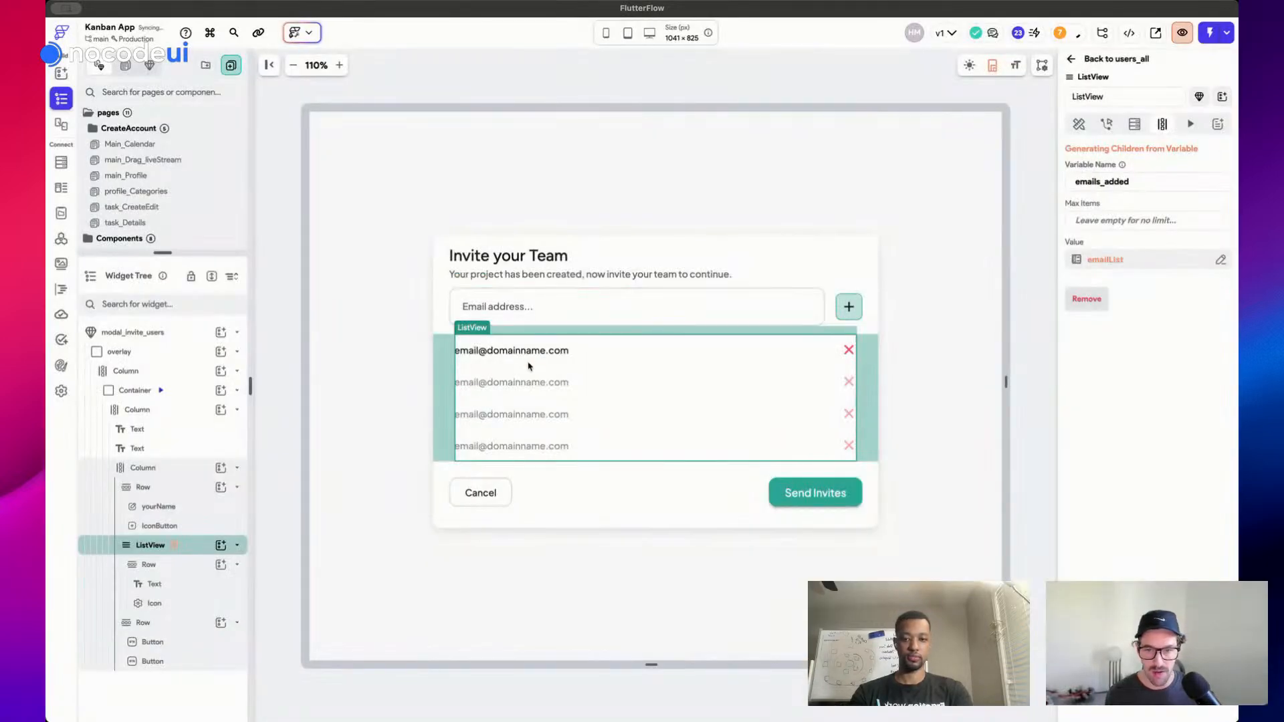
Bind each row's text to the emails_added item
click(530, 351)
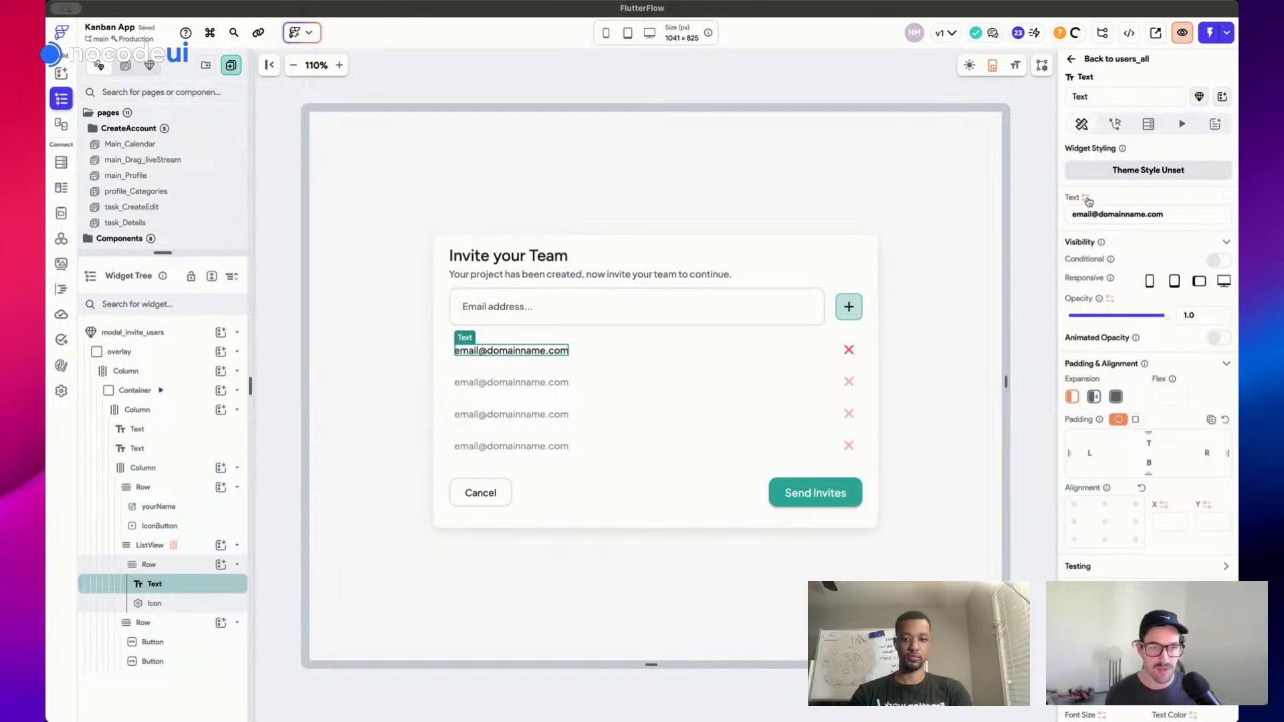
click(1086, 198)
click(951, 292)
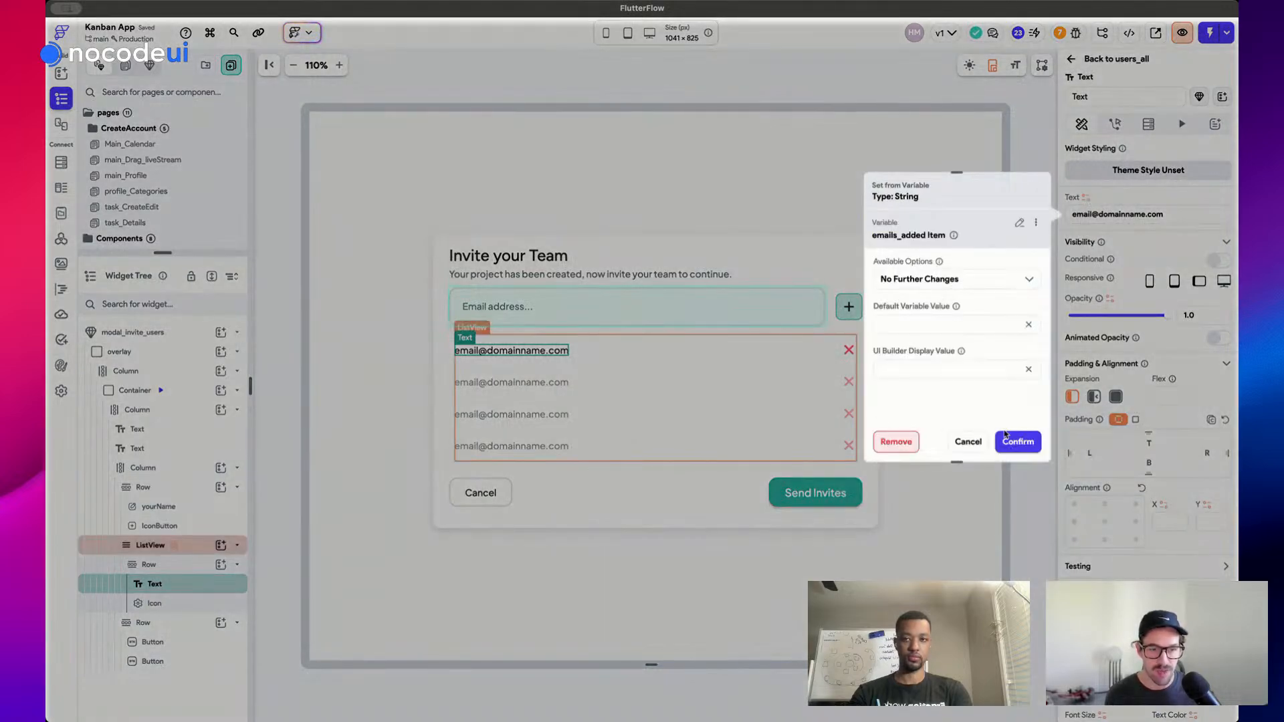
click(1018, 441)
click(674, 223)
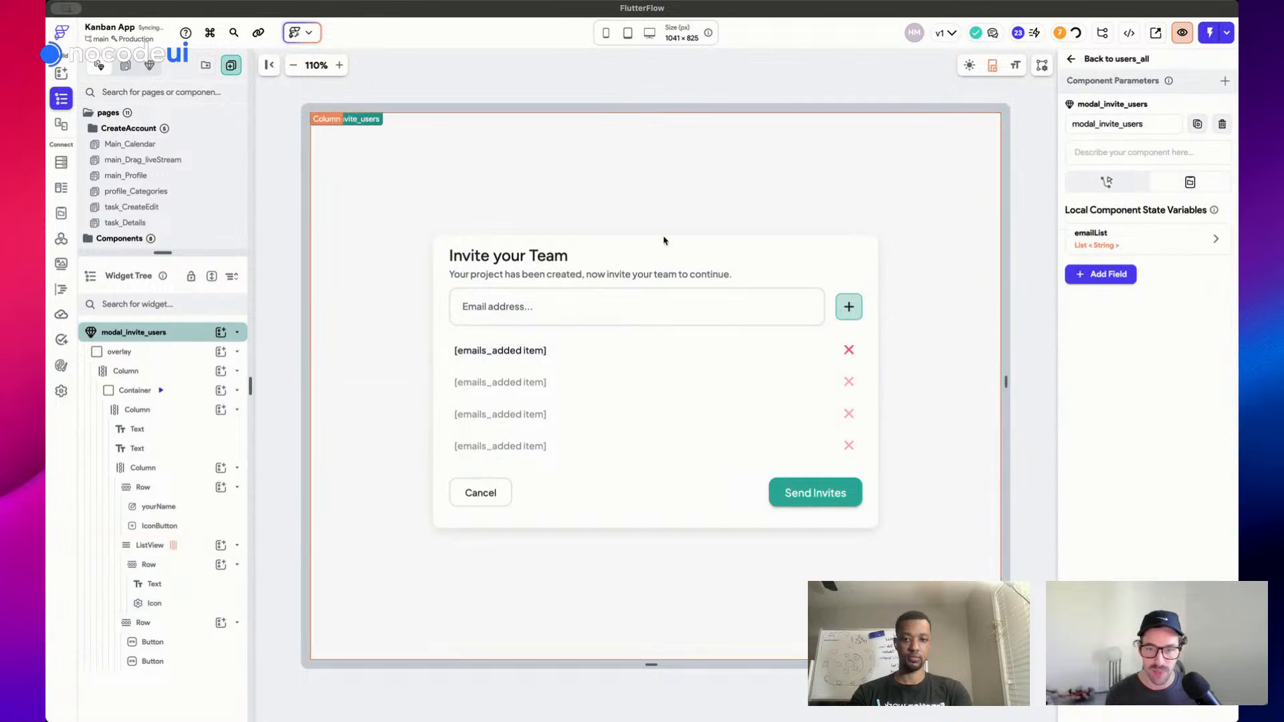
click(622, 308)
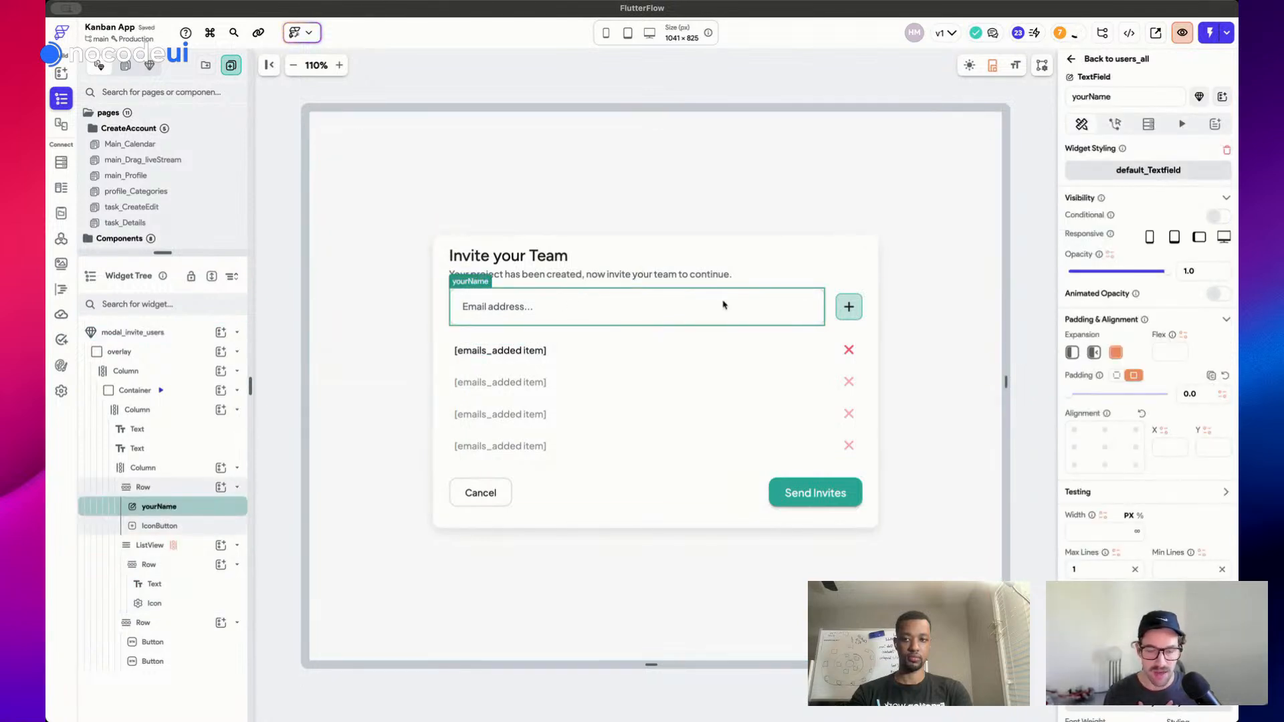
Give the add-email button an On Tap Update Component State action
click(828, 312)
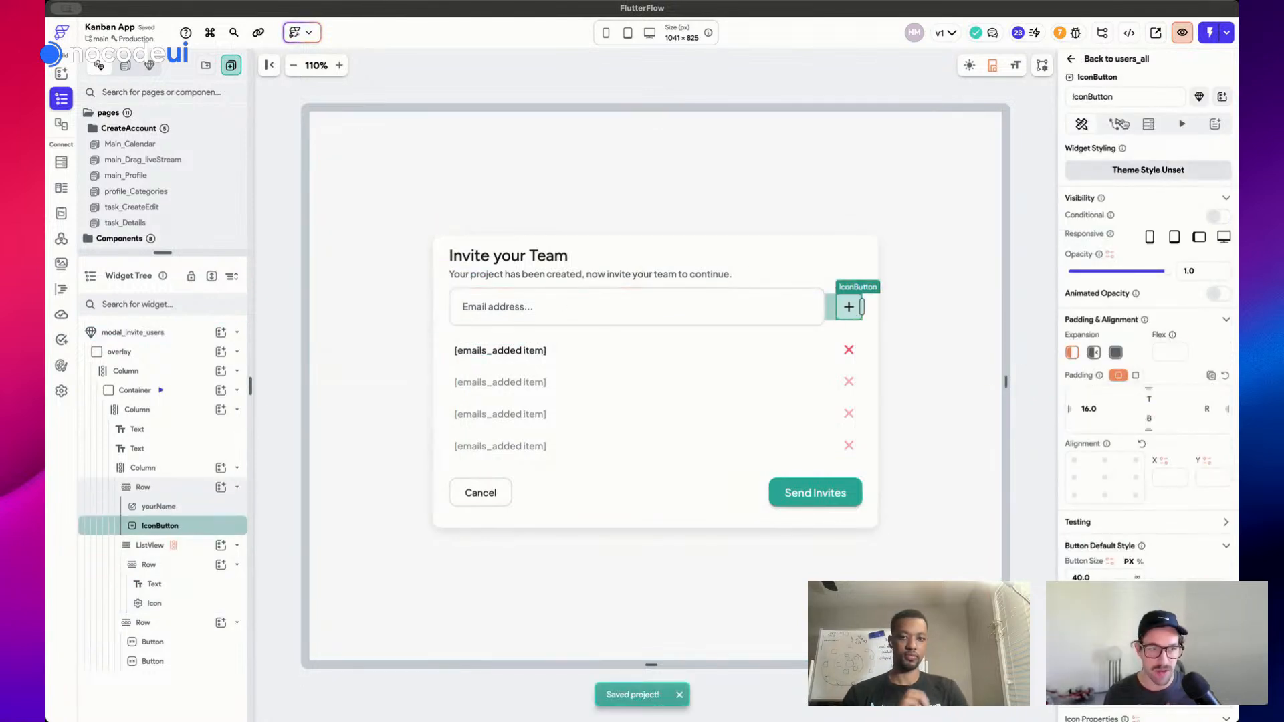
click(1115, 124)
click(1137, 253)
click(1124, 307)
click(1128, 347)
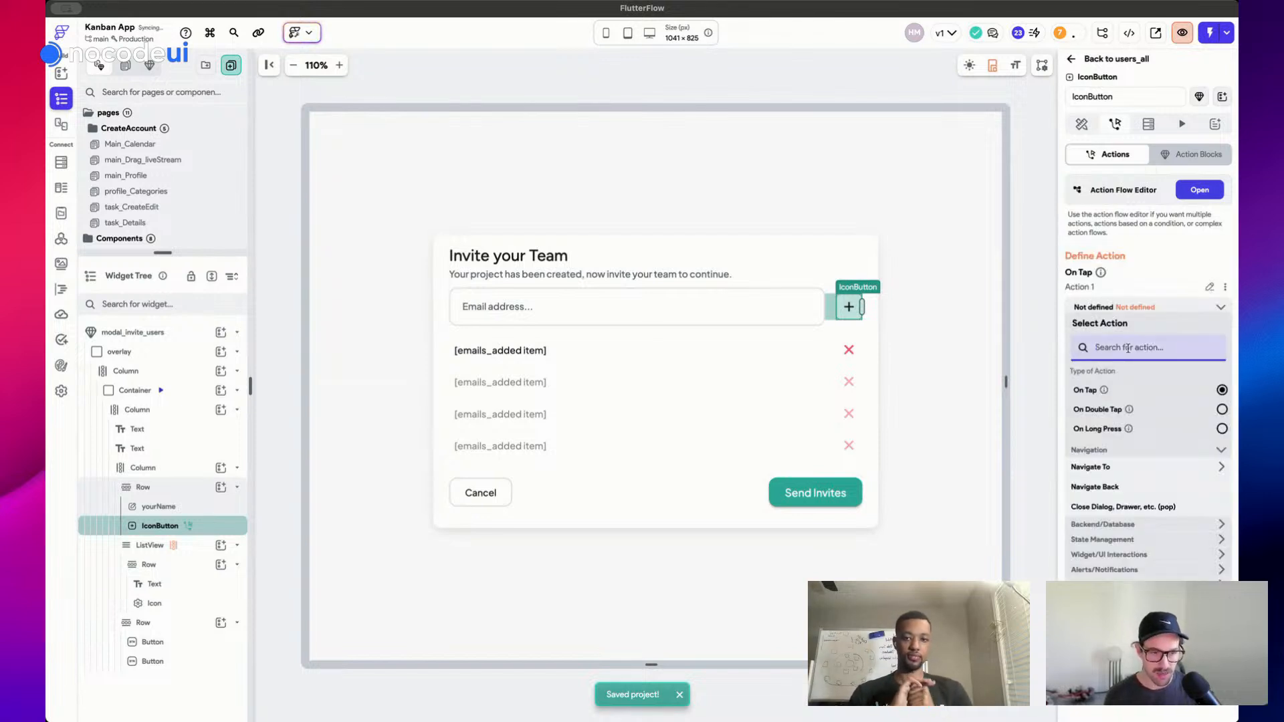
text(update)
click(1110, 465)
Have the action add the email input's value to emailList, then view the action flow
click(1124, 356)
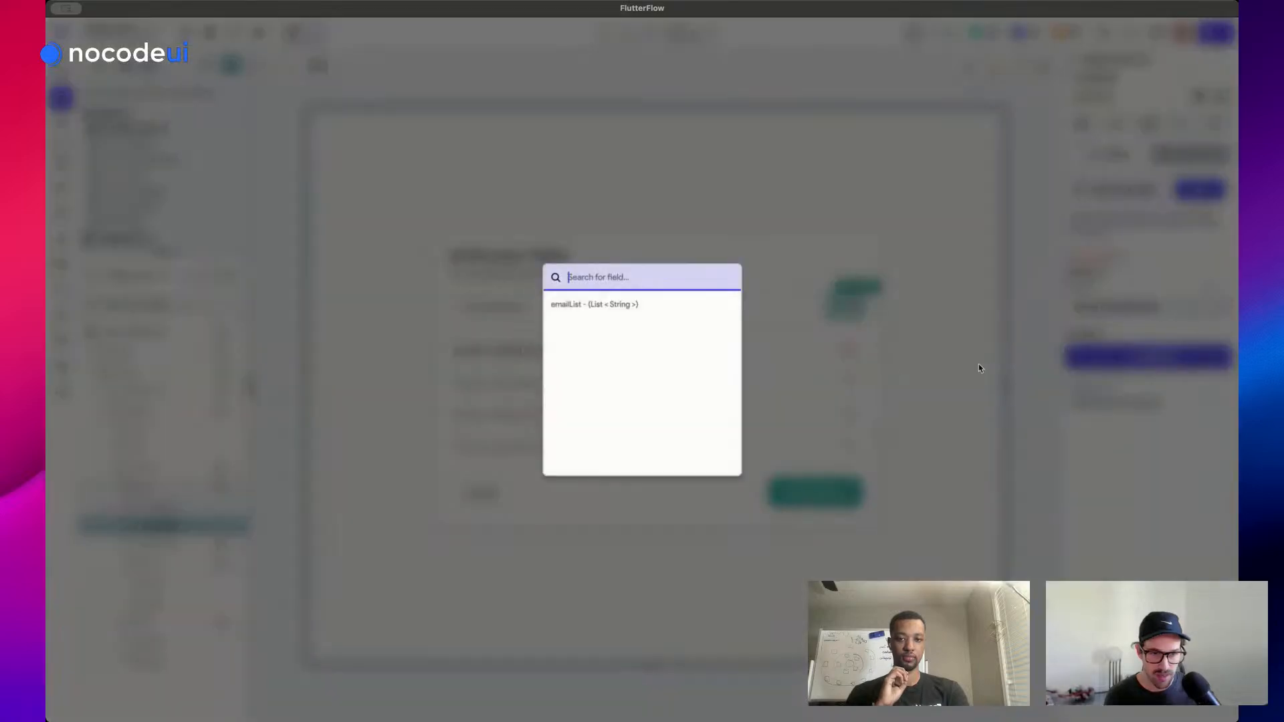
click(622, 305)
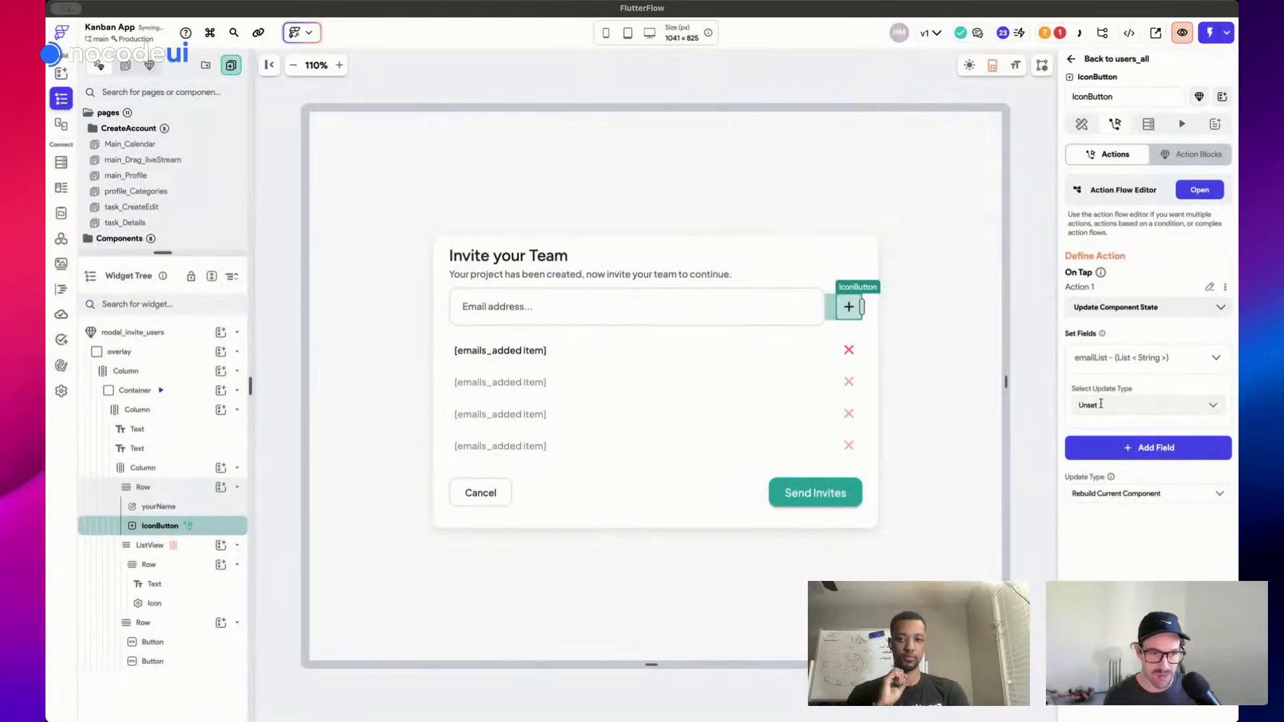
click(1130, 406)
click(1116, 474)
click(1121, 445)
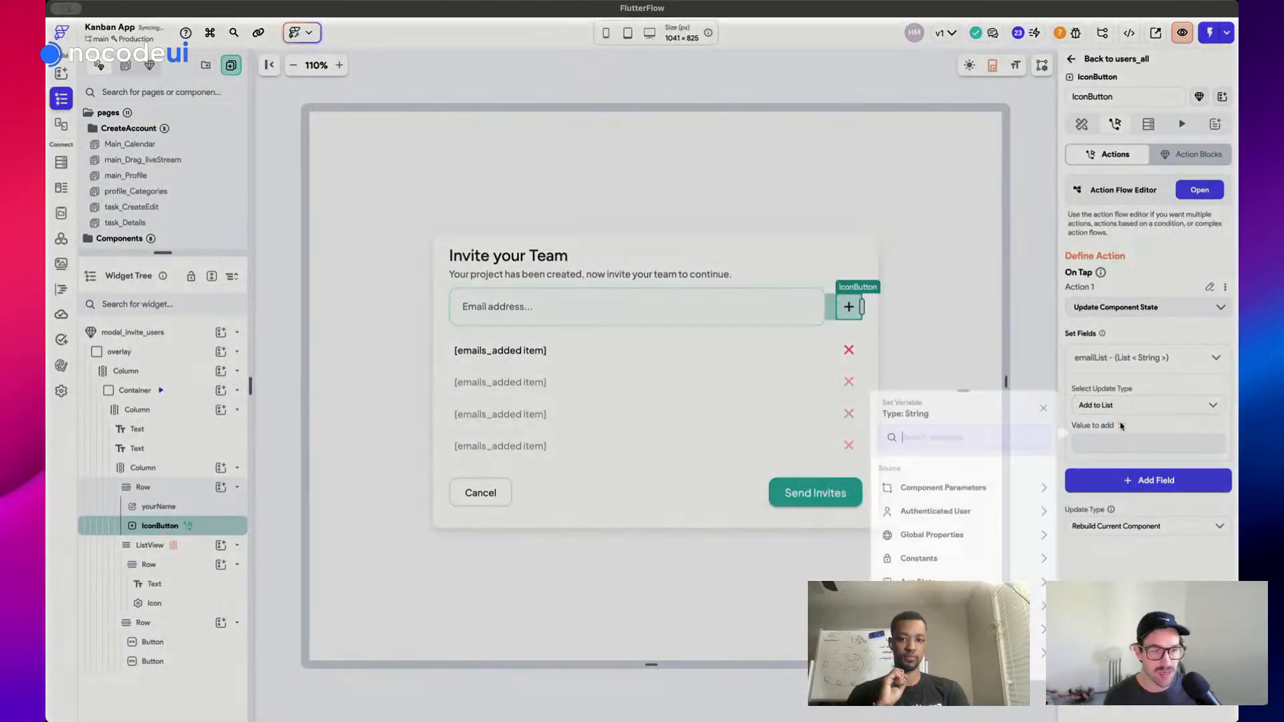
click(698, 308)
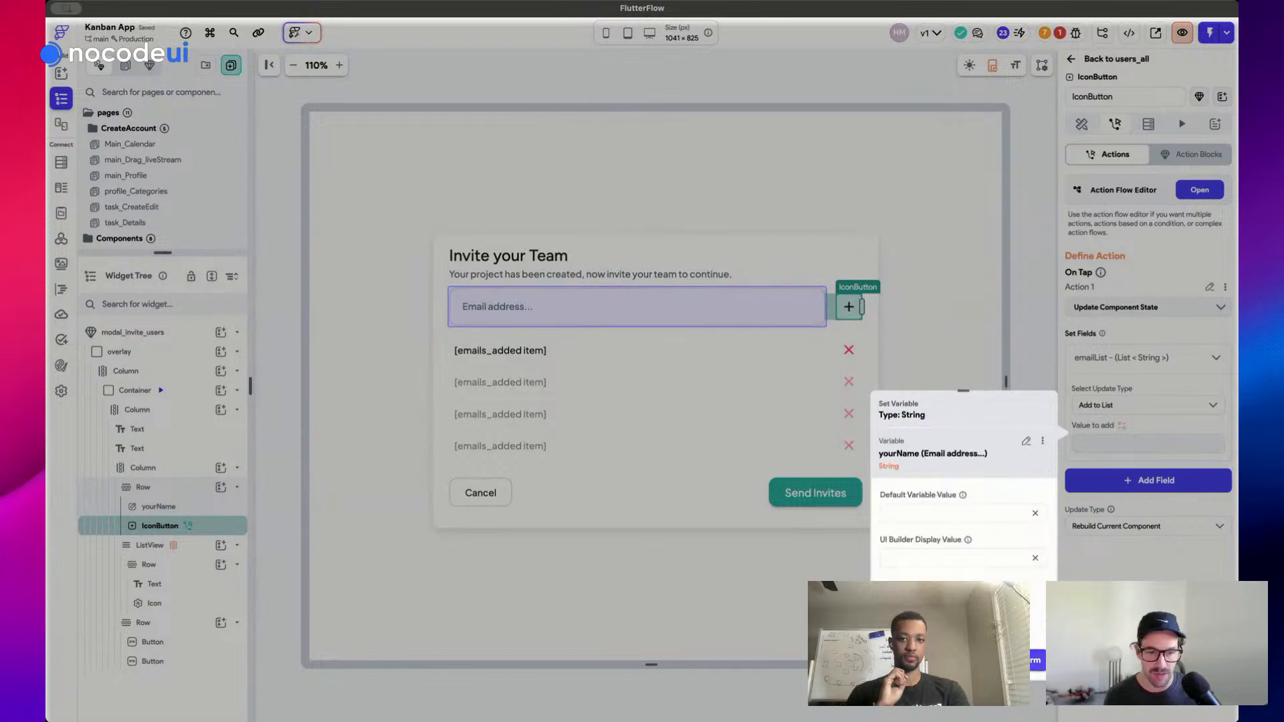
click(1036, 660)
click(1112, 357)
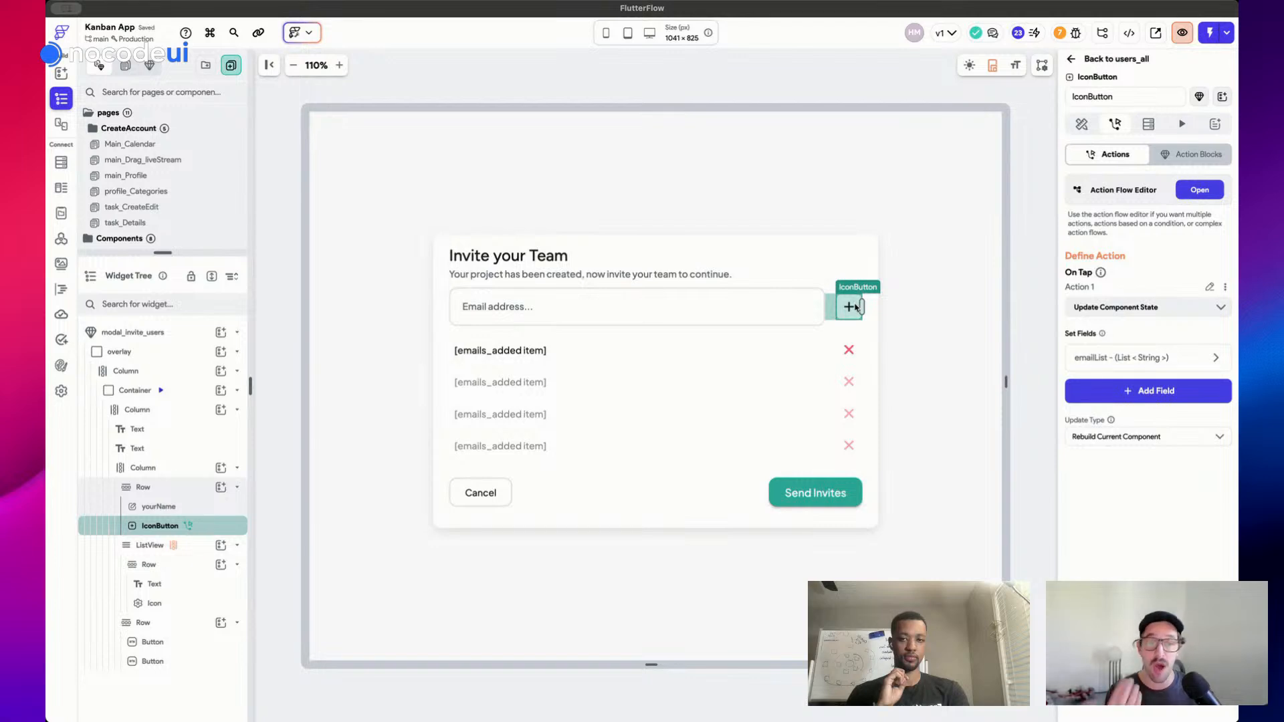
click(1204, 193)
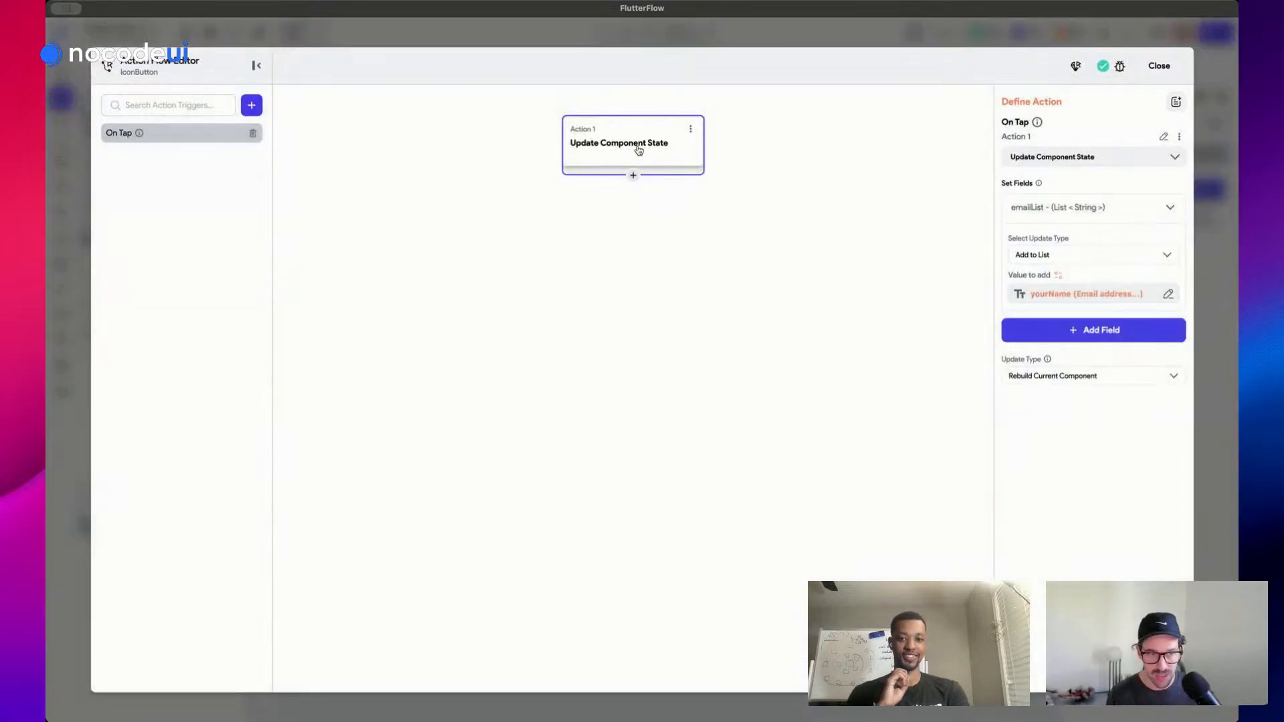
Add a second action, Clear Text Fields/Pin Codes, that clears the yourName field
click(634, 176)
click(632, 195)
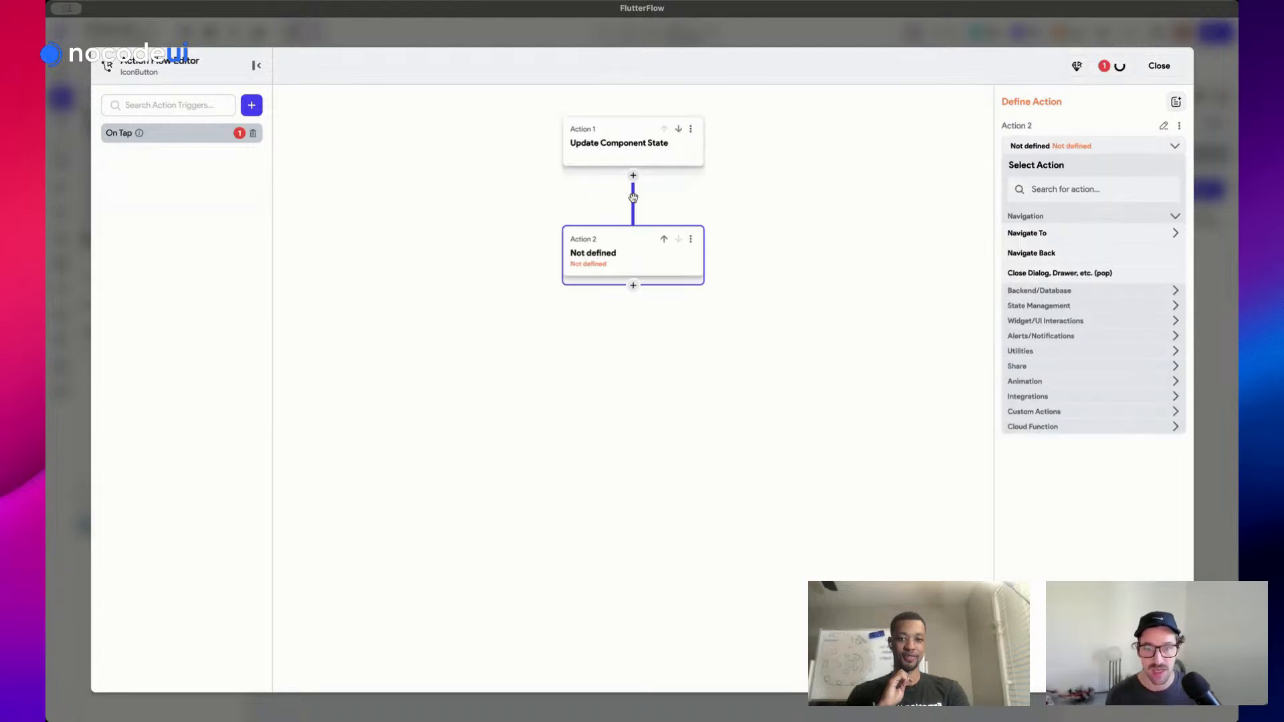
click(1071, 189)
text(clear)
click(1043, 265)
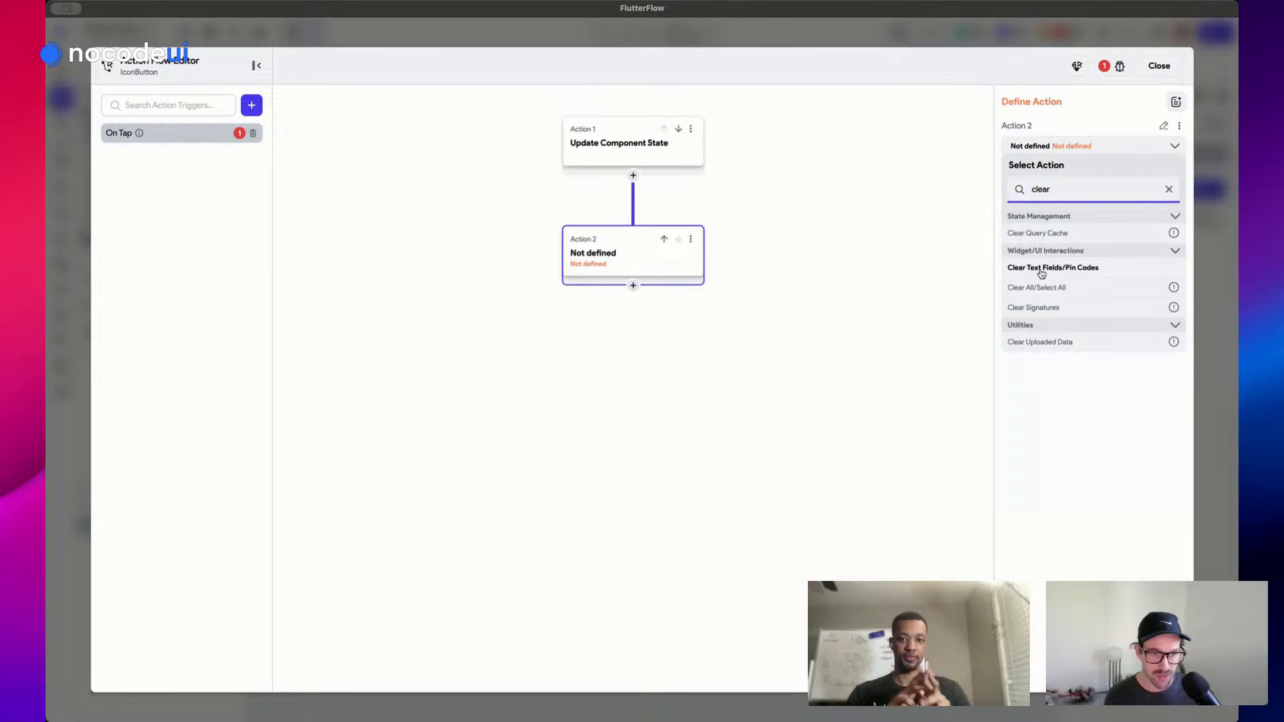
click(1008, 187)
Rename the first action to add_email_to_list and close the action flow
click(595, 129)
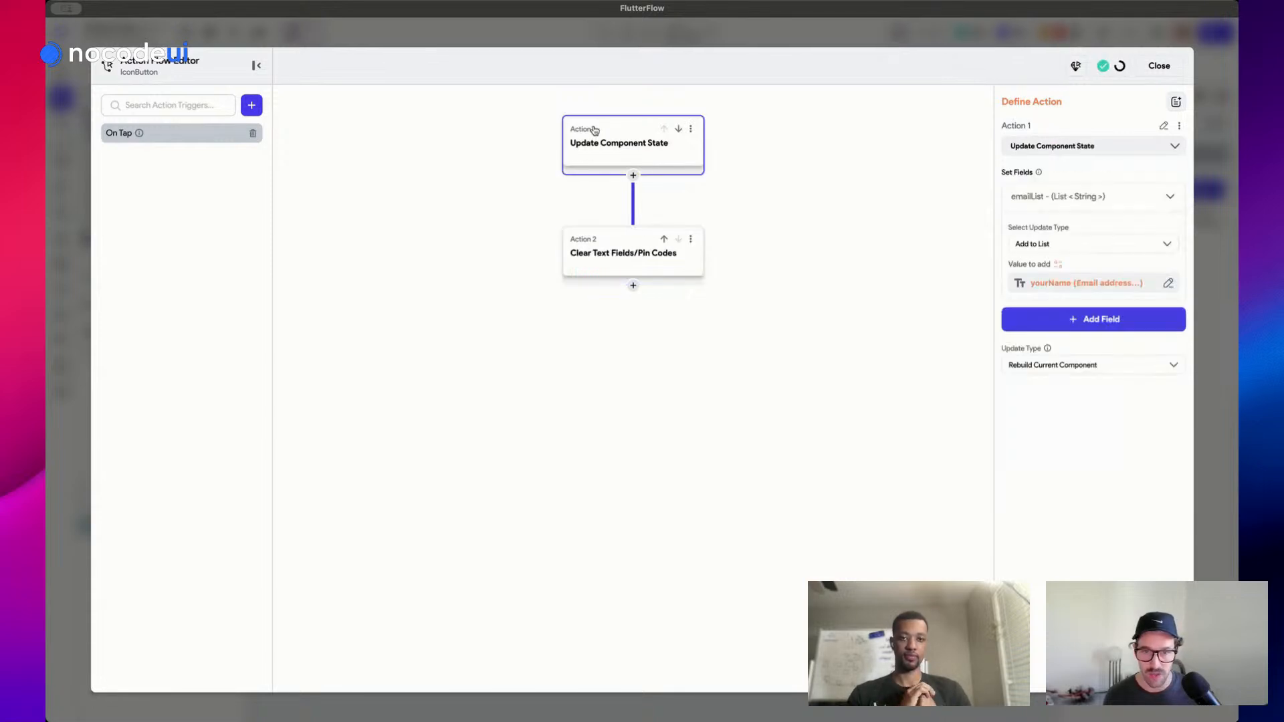
click(1166, 127)
text(add_email_to_list)
key(Return)
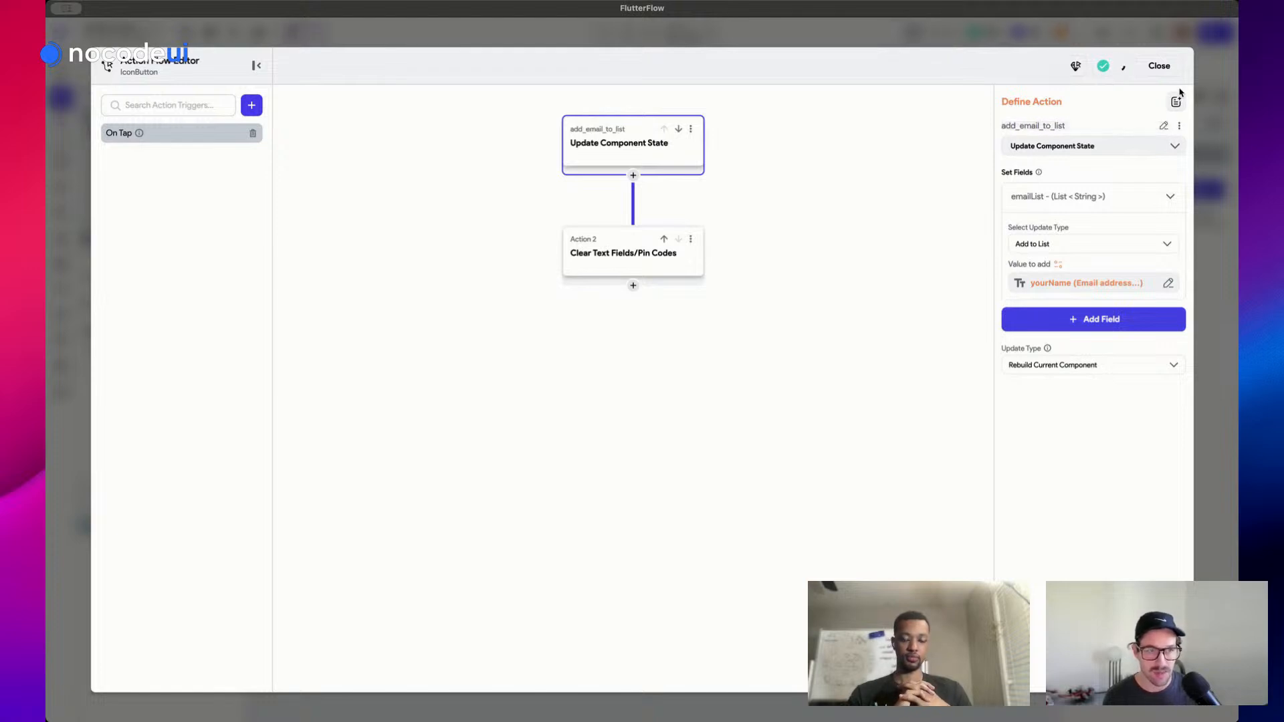
click(1167, 71)
Give the first row's red X icon an On Tap Update Component State action
click(966, 210)
click(845, 350)
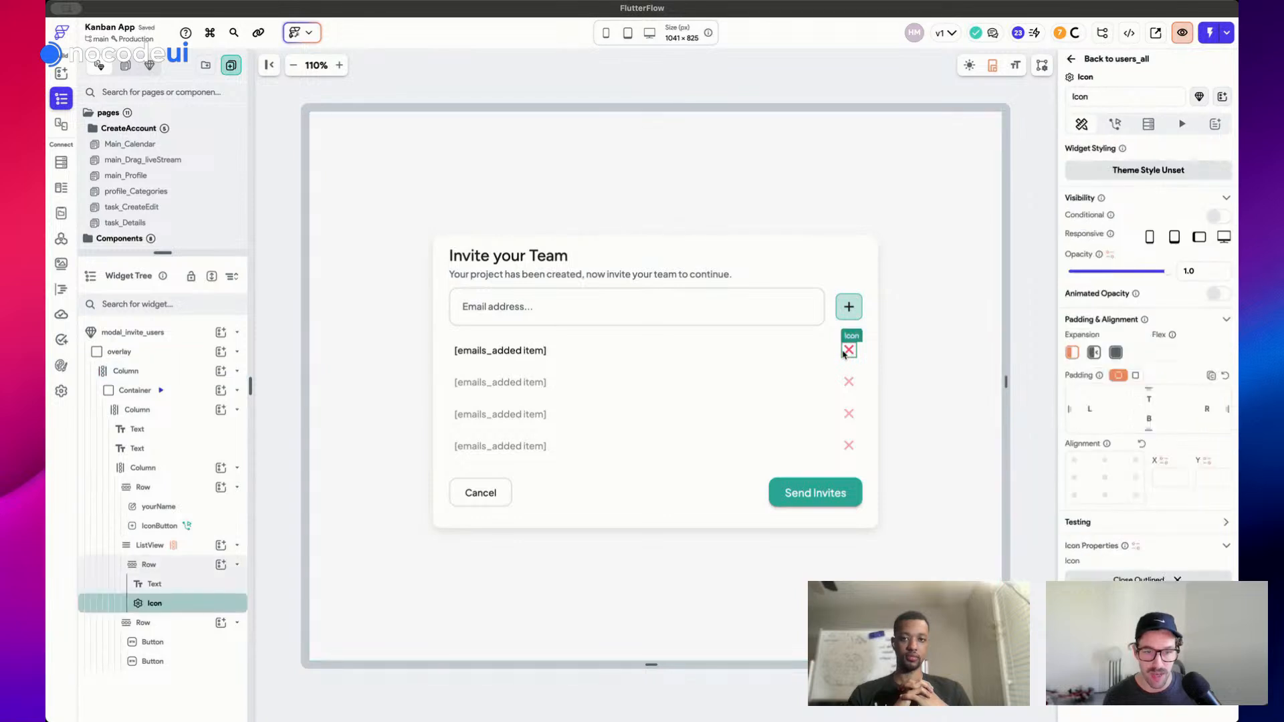
click(1123, 127)
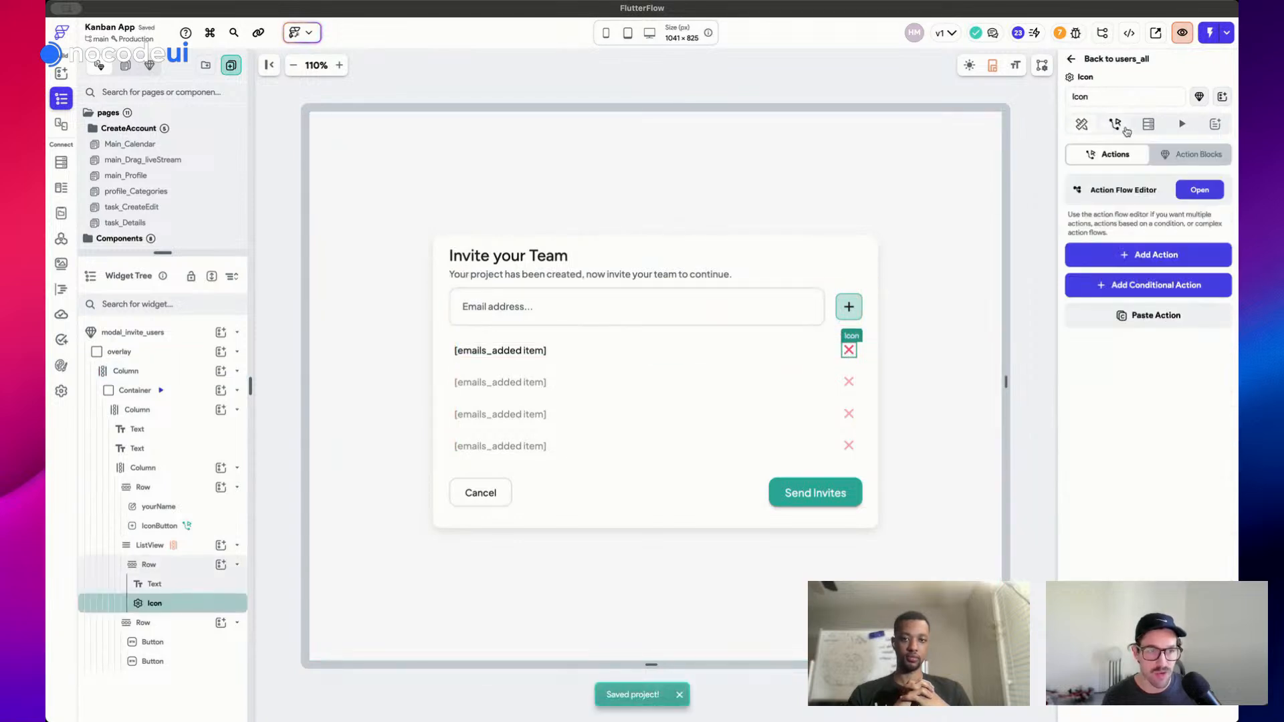
click(1154, 254)
click(1120, 348)
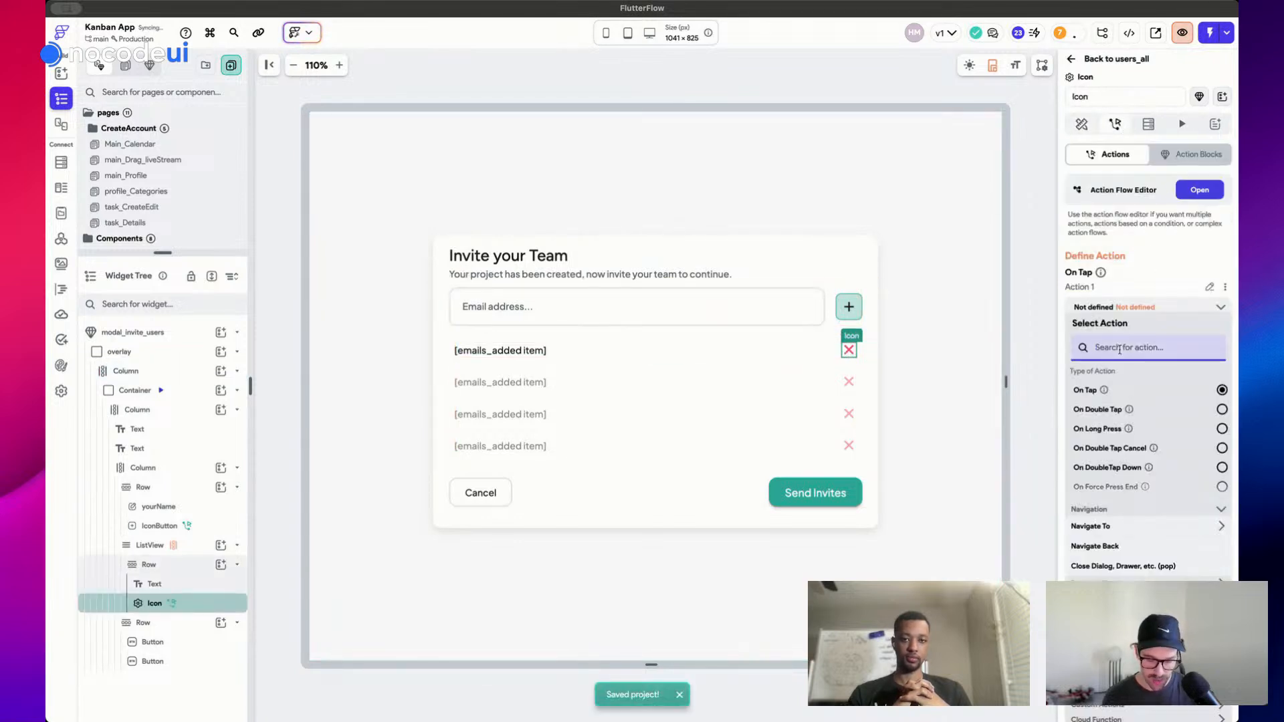
text(upad)
key(BackSpace)
key(BackSpace)
text(date)
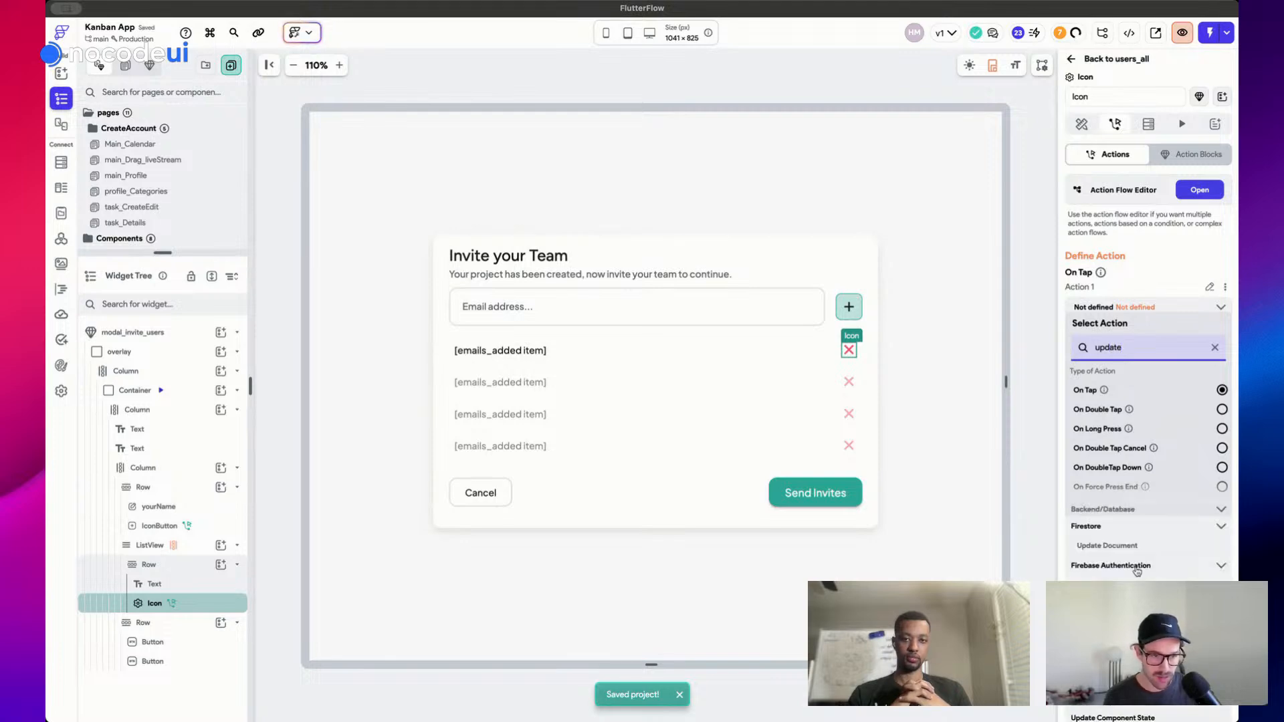
click(1134, 546)
click(1103, 353)
click(1152, 298)
click(1150, 309)
text(upd)
scroll(1148, 414, down, 3)
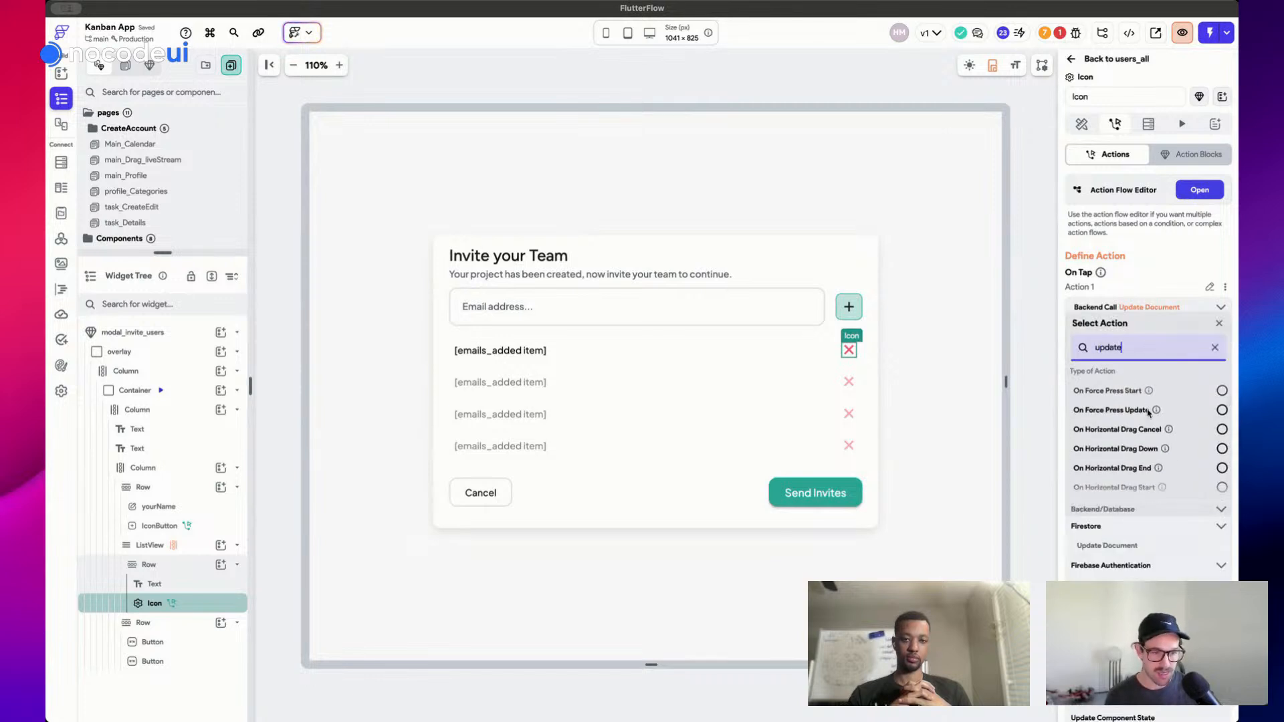
click(1146, 718)
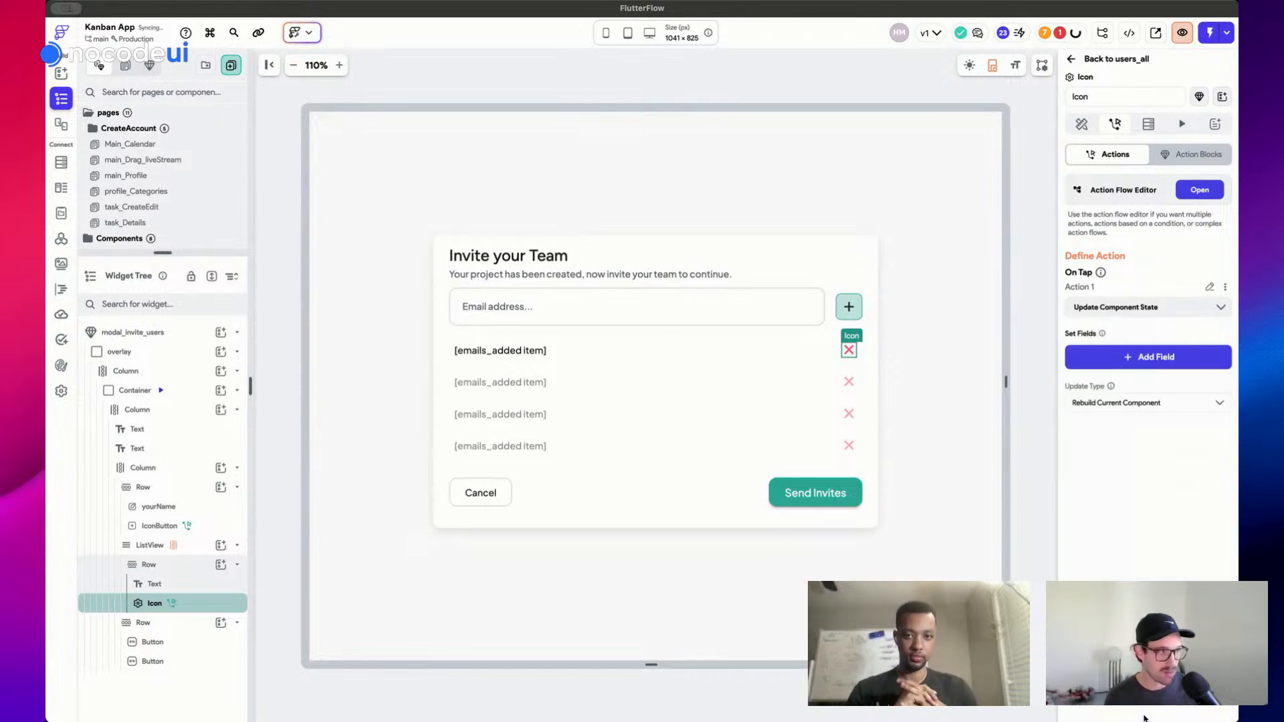
Make the action remove the row's emails_added item from the emailList field
click(1147, 358)
click(606, 314)
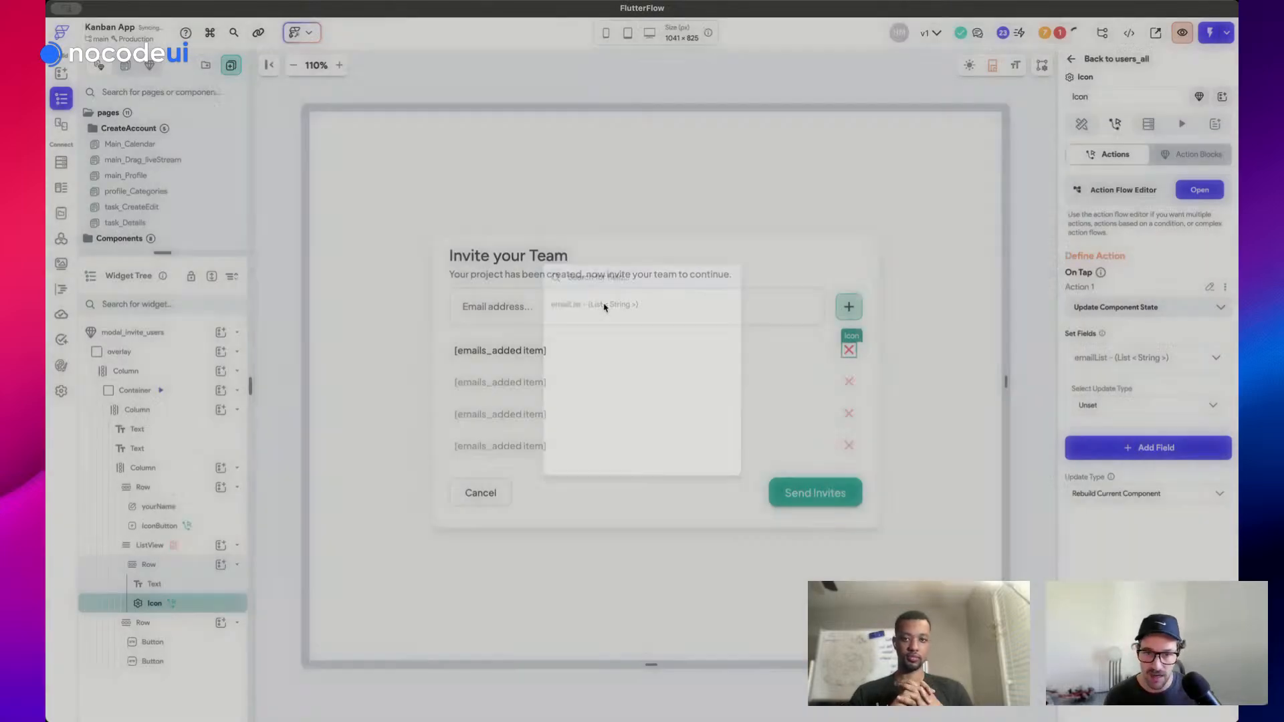
click(1128, 404)
scroll(1126, 453, down, 2)
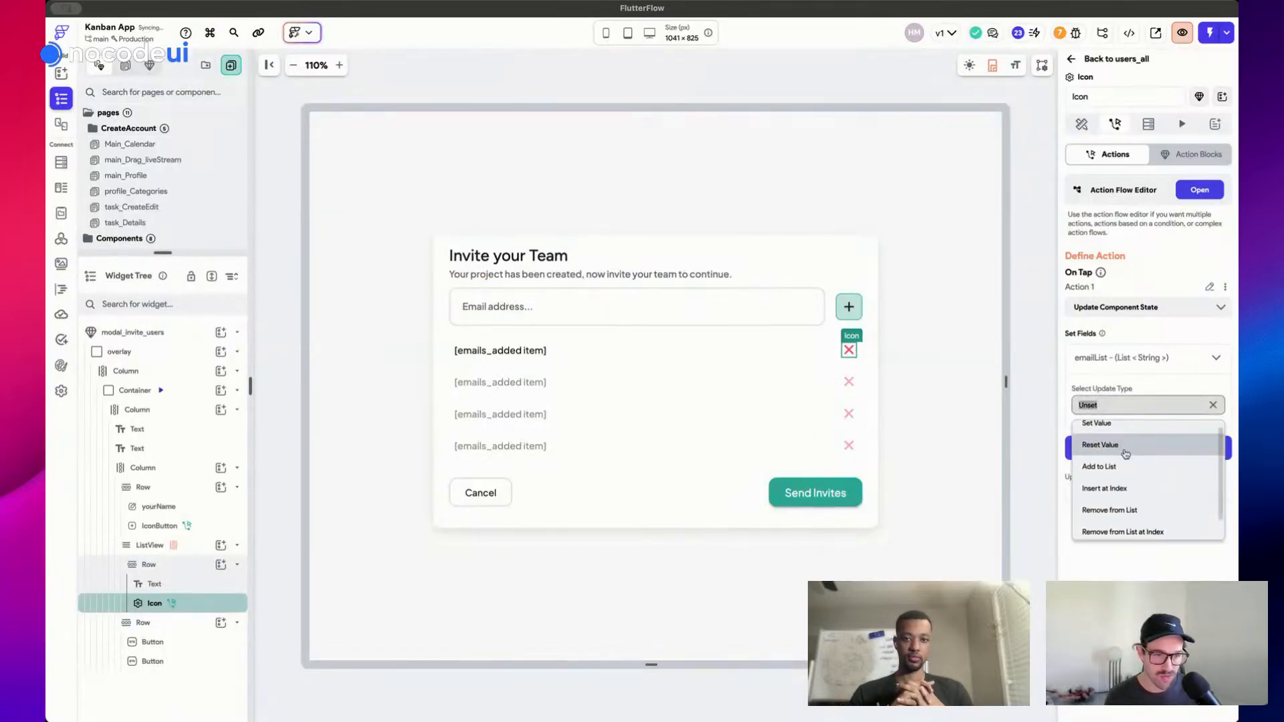
click(1130, 487)
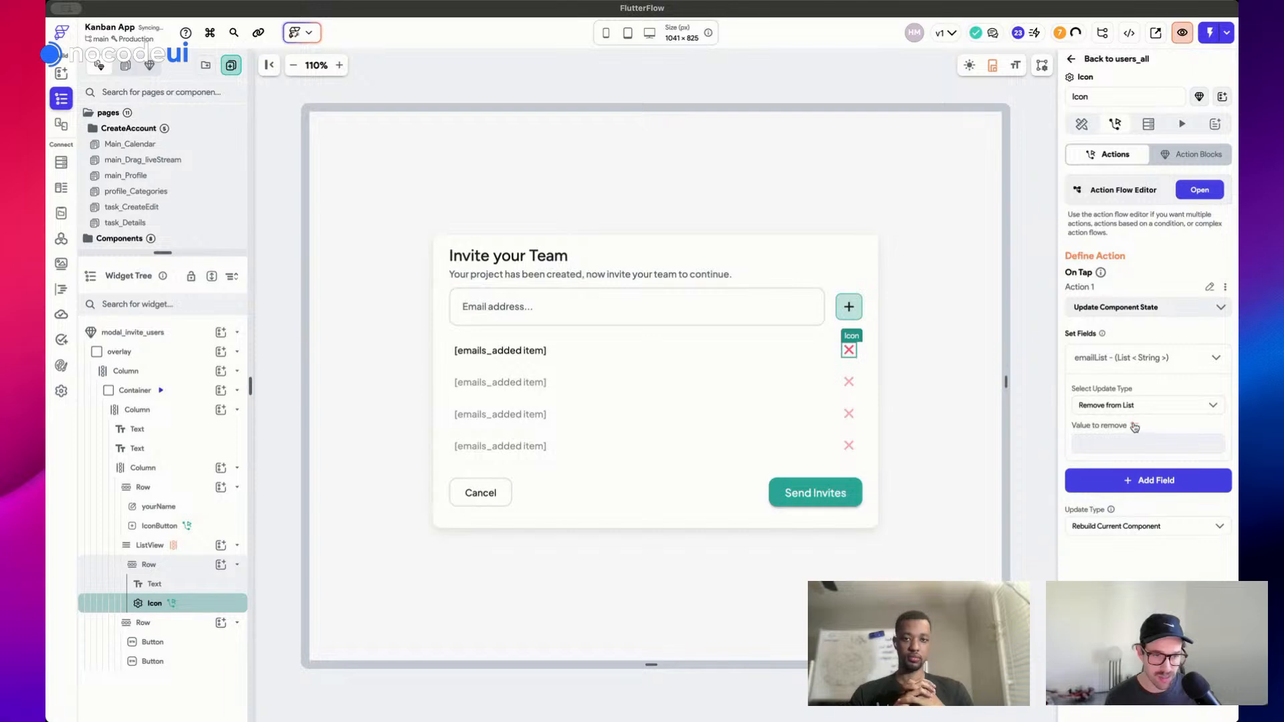
click(1135, 426)
click(926, 515)
click(1032, 669)
click(737, 91)
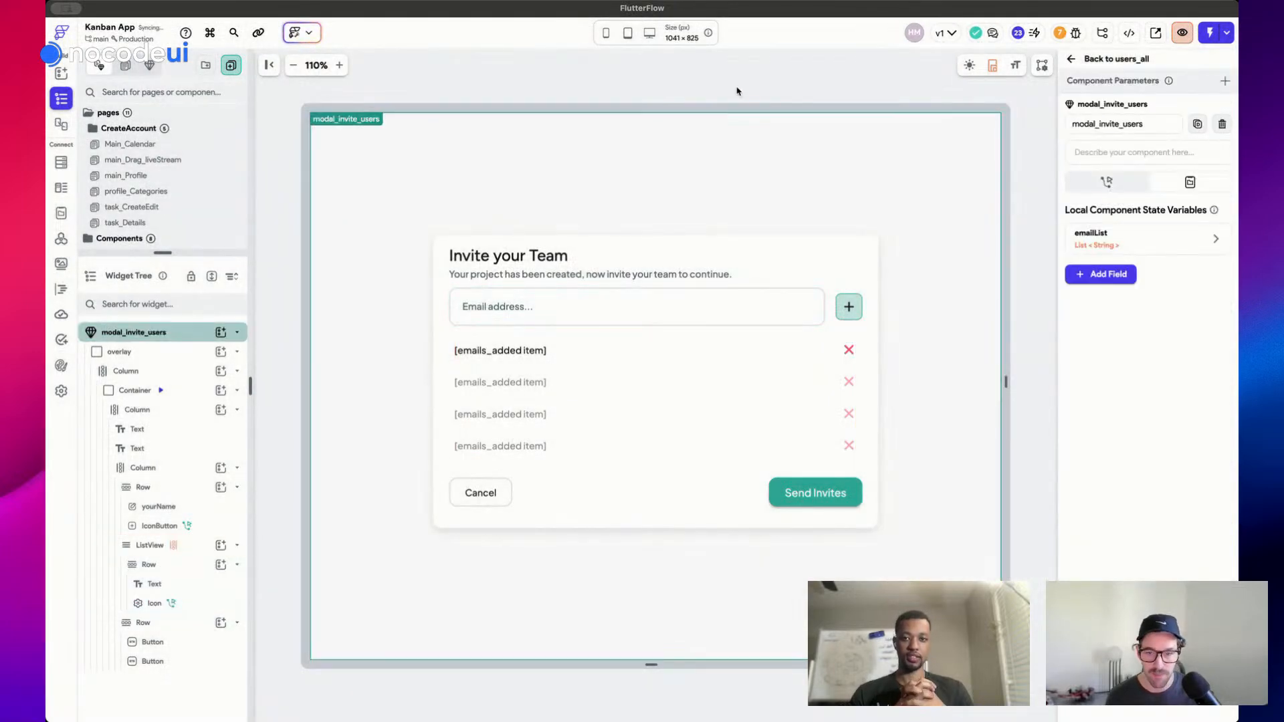
Check the modal Container's border colour and set its border width to 1
click(862, 274)
click(184, 393)
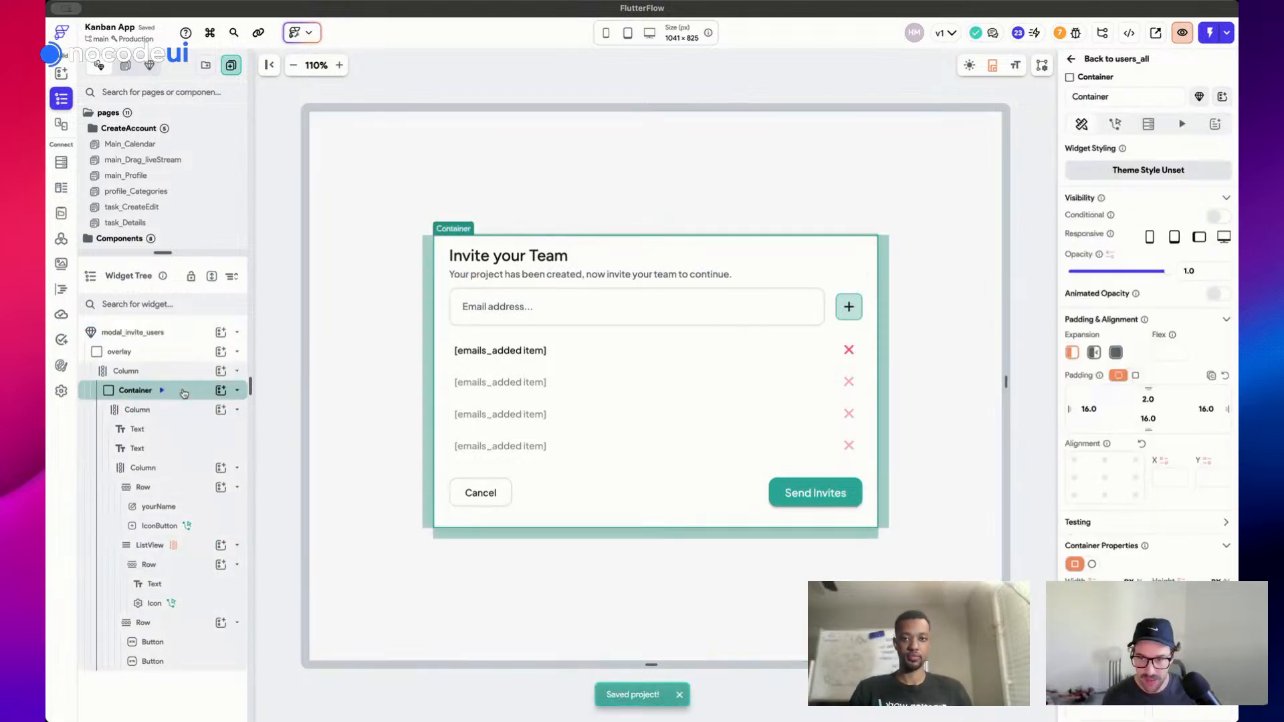
click(1177, 605)
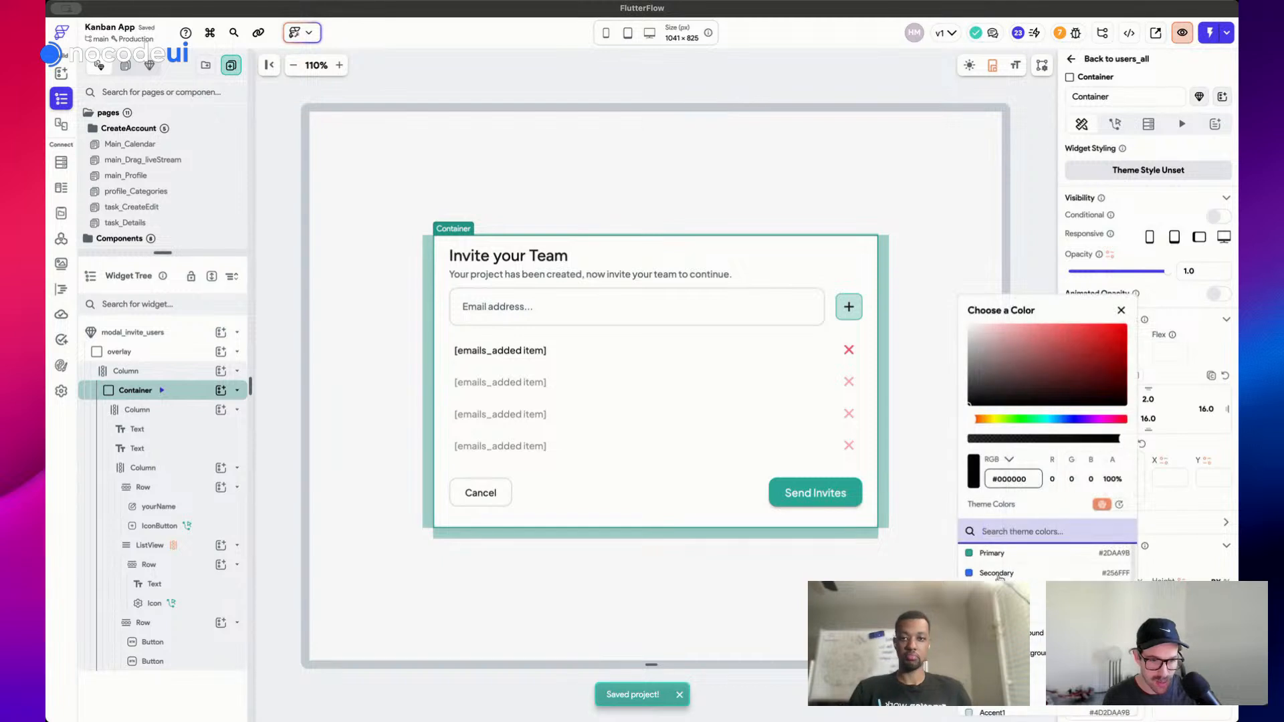
click(1199, 565)
scroll(1199, 563, down, 3)
click(1088, 554)
text(1)
Review the Send Invites button's actions, then go to the users_all page
click(908, 199)
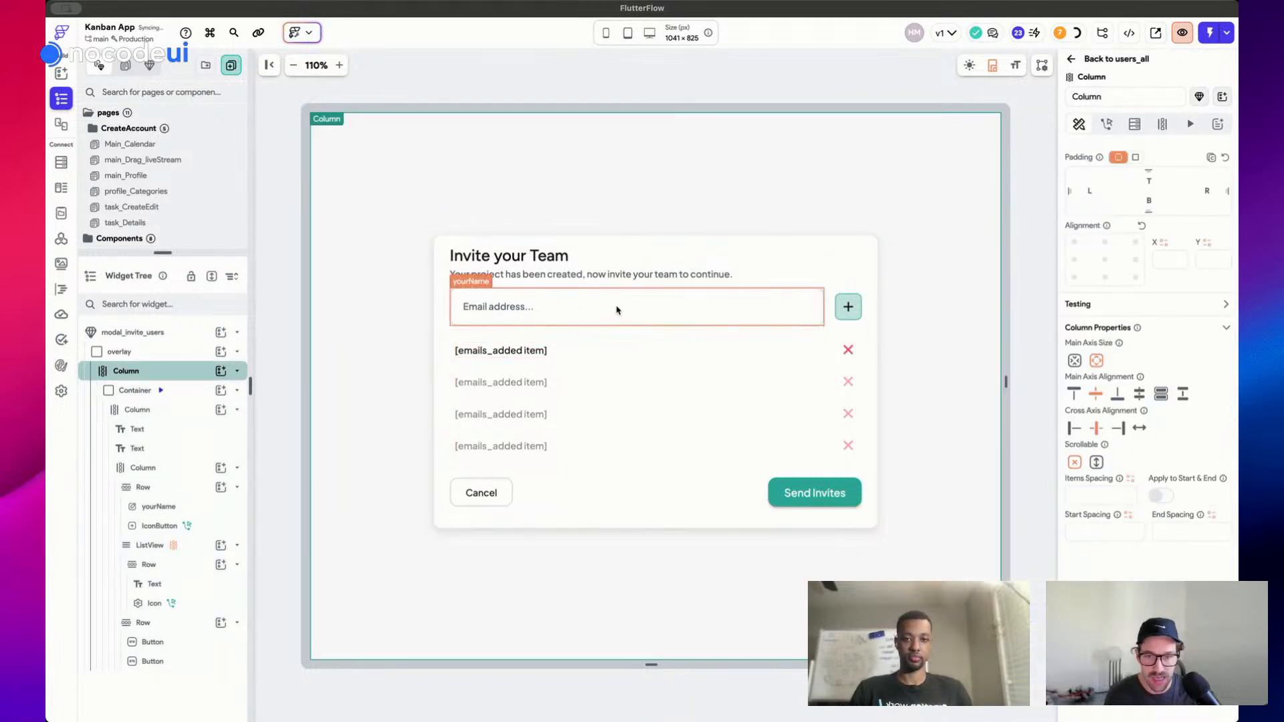
click(828, 503)
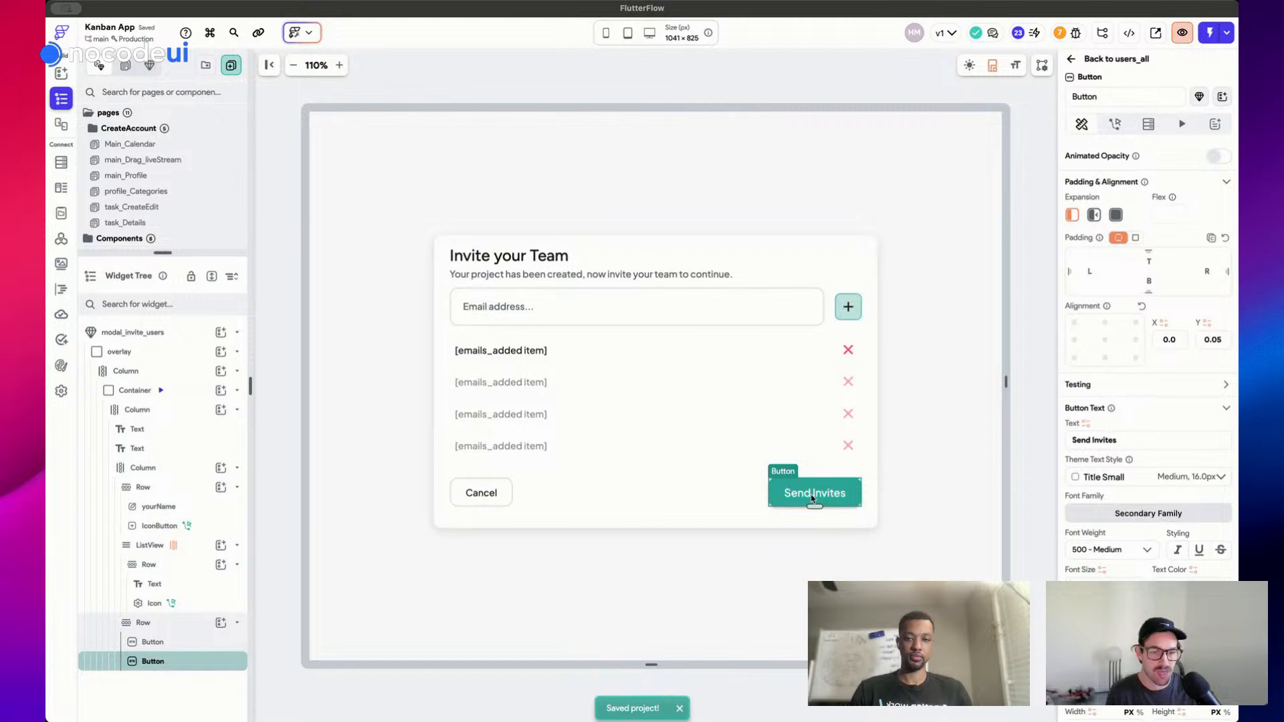
click(1112, 126)
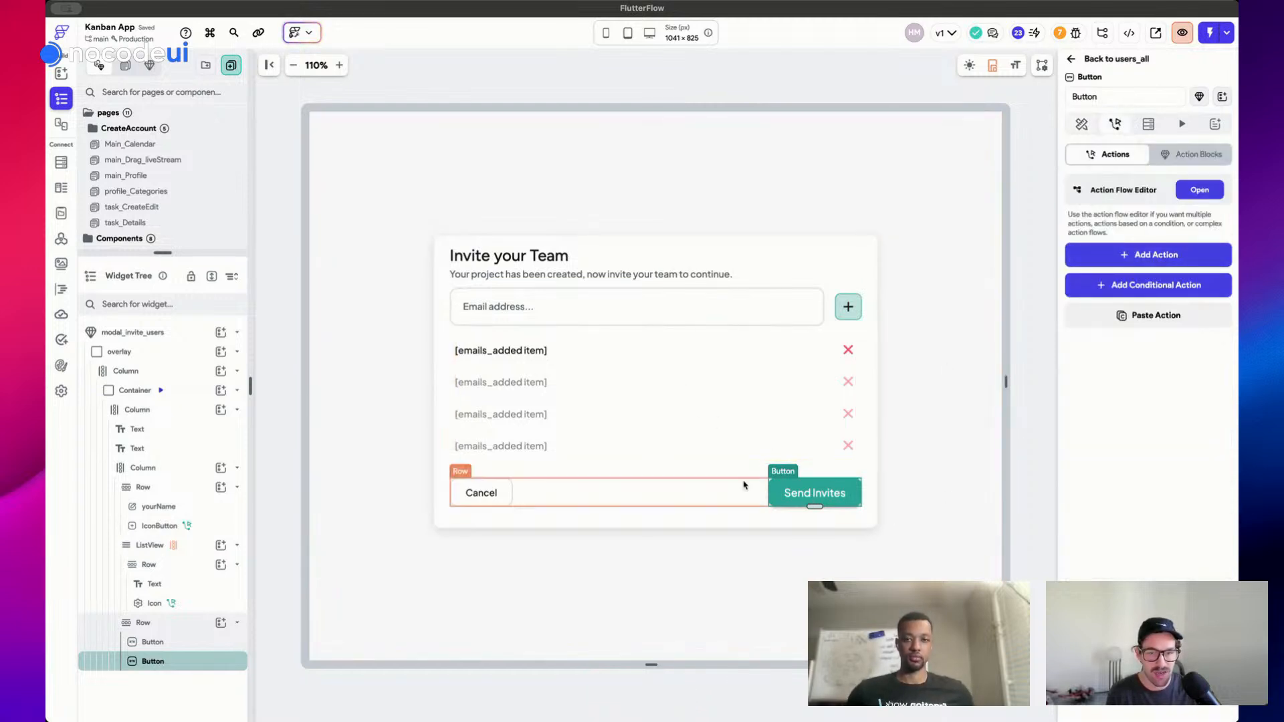
click(781, 119)
scroll(168, 138, down, 5)
click(168, 204)
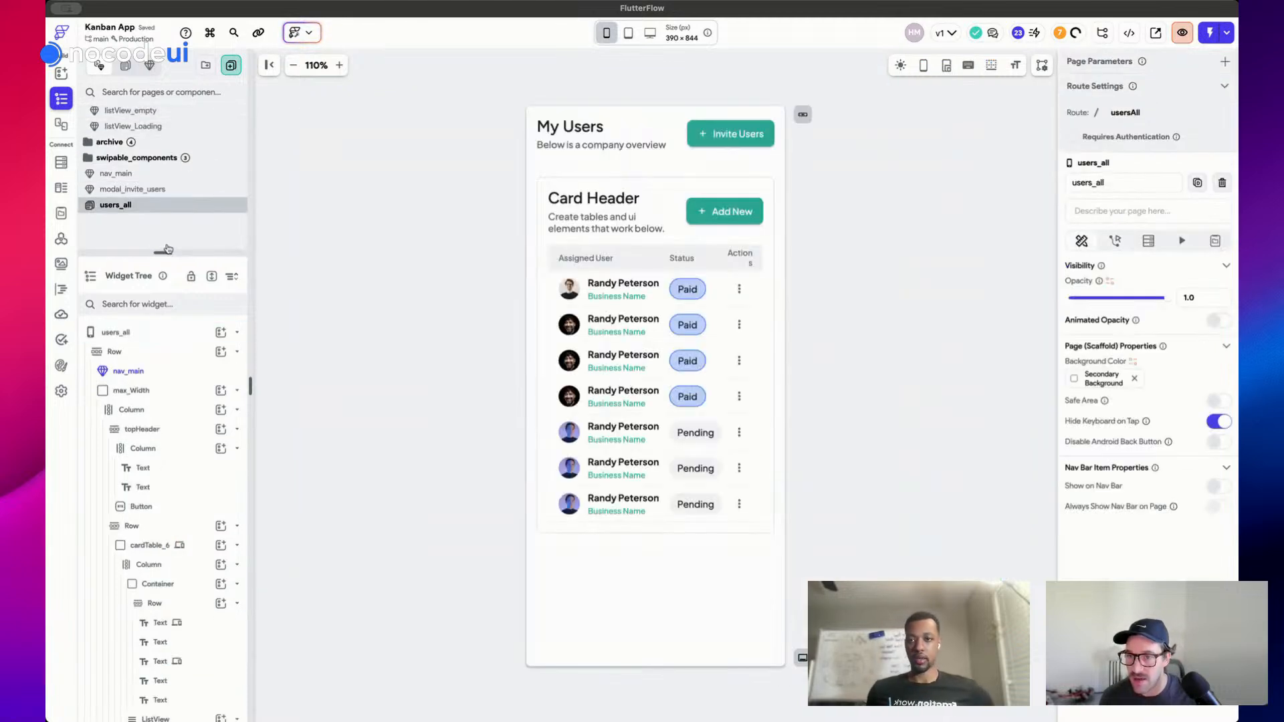
Preview users_all in dark mode at 1440 × 900 desktop size and select nav_main
drag(167, 248, 167, 281)
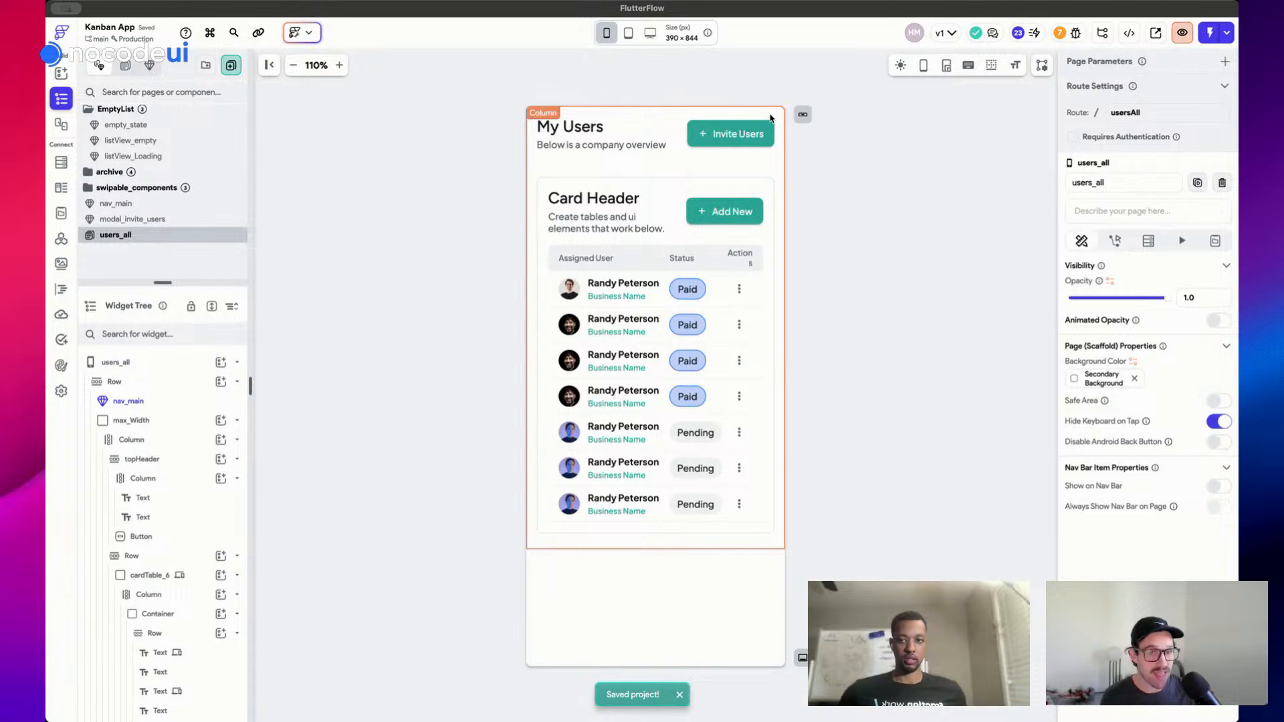
click(830, 144)
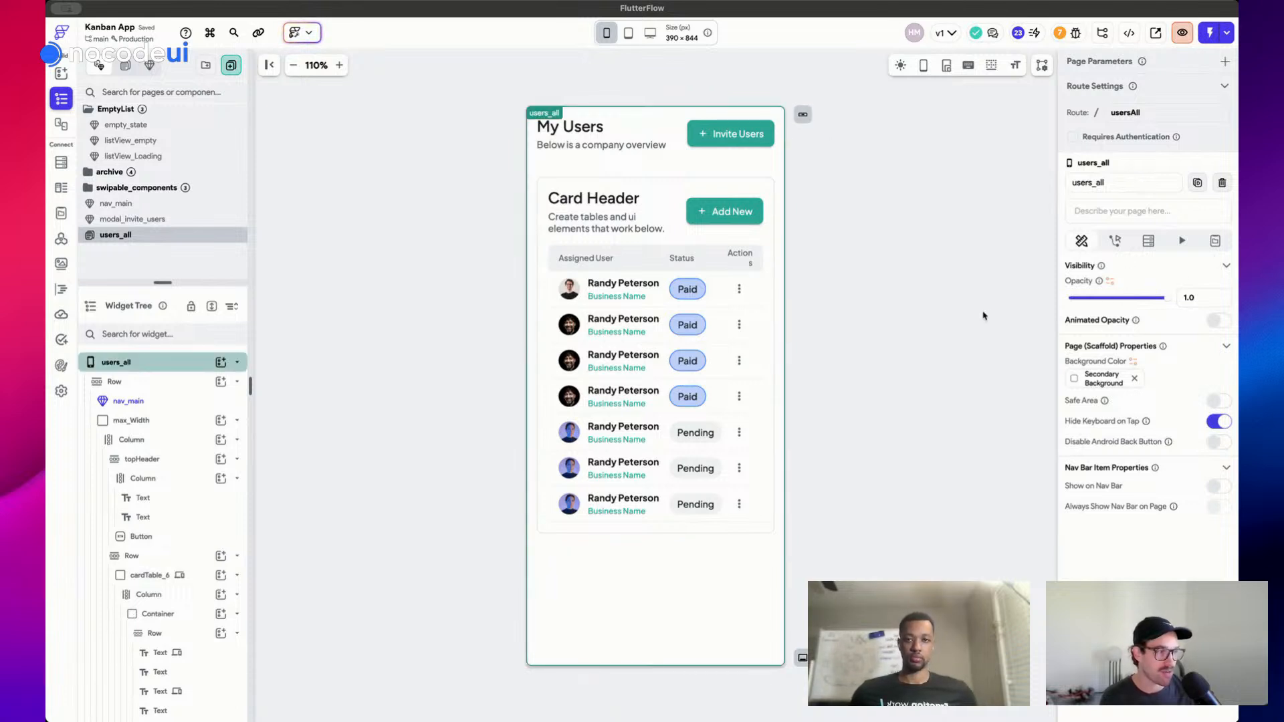
click(644, 182)
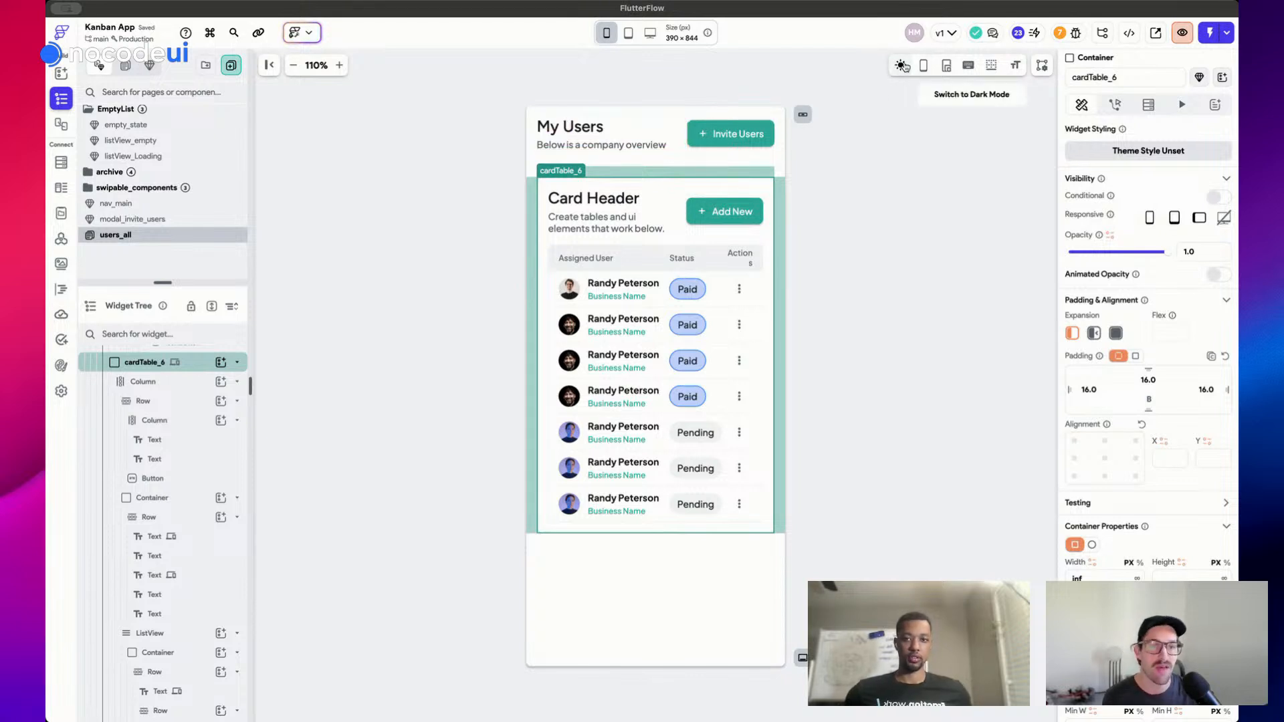
click(901, 66)
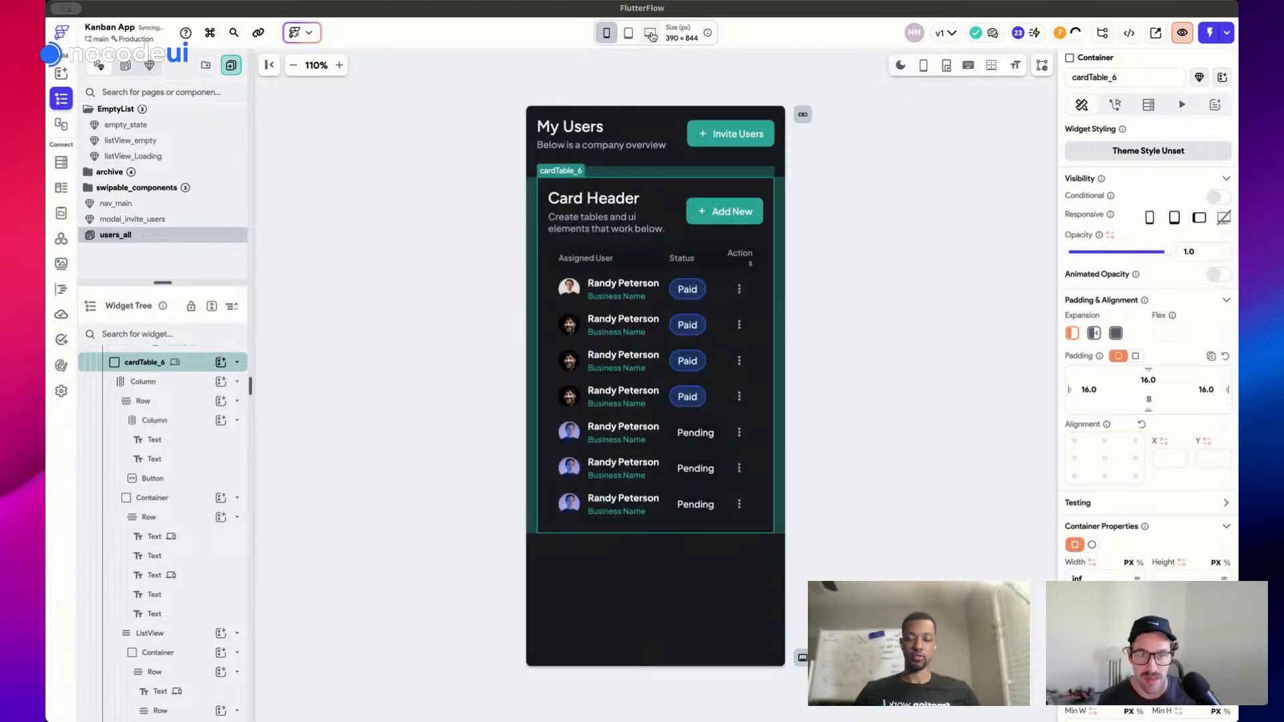
click(650, 34)
click(379, 177)
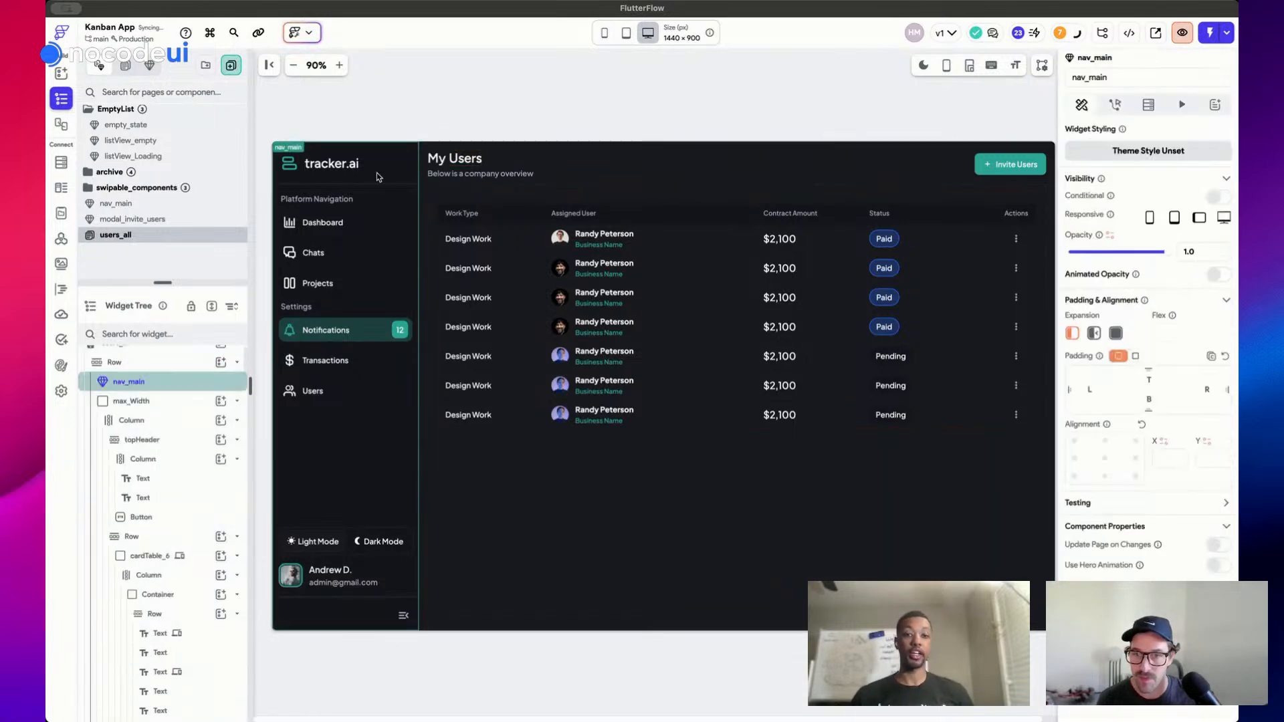
In nav_main, make the Users item navigate to users_all with an Instant transition, no back navigation
double_click(367, 180)
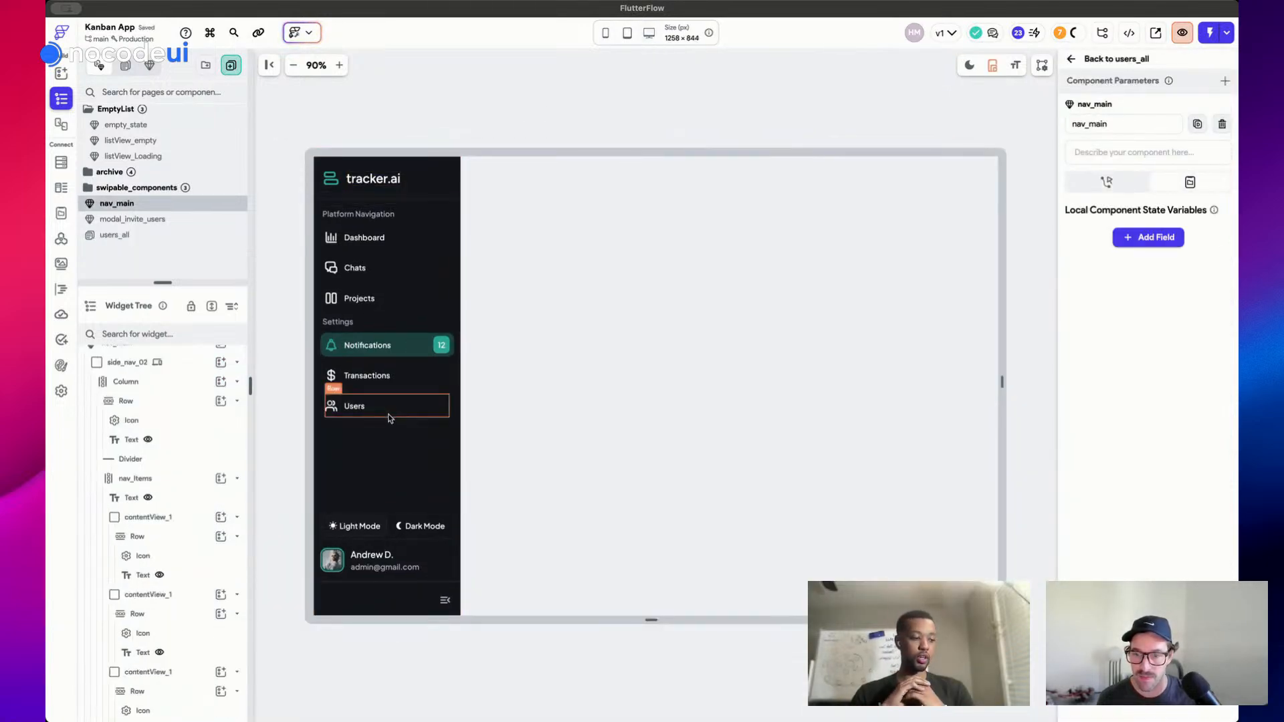
click(449, 419)
click(1114, 125)
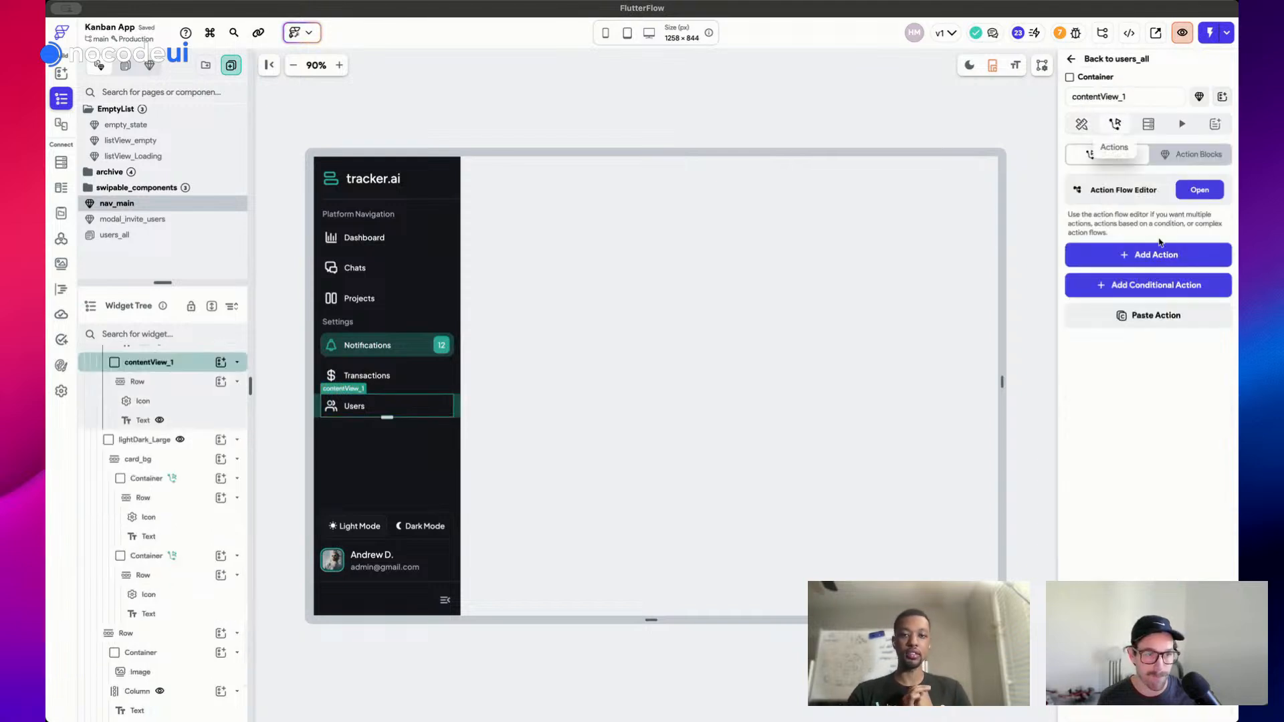
click(1152, 255)
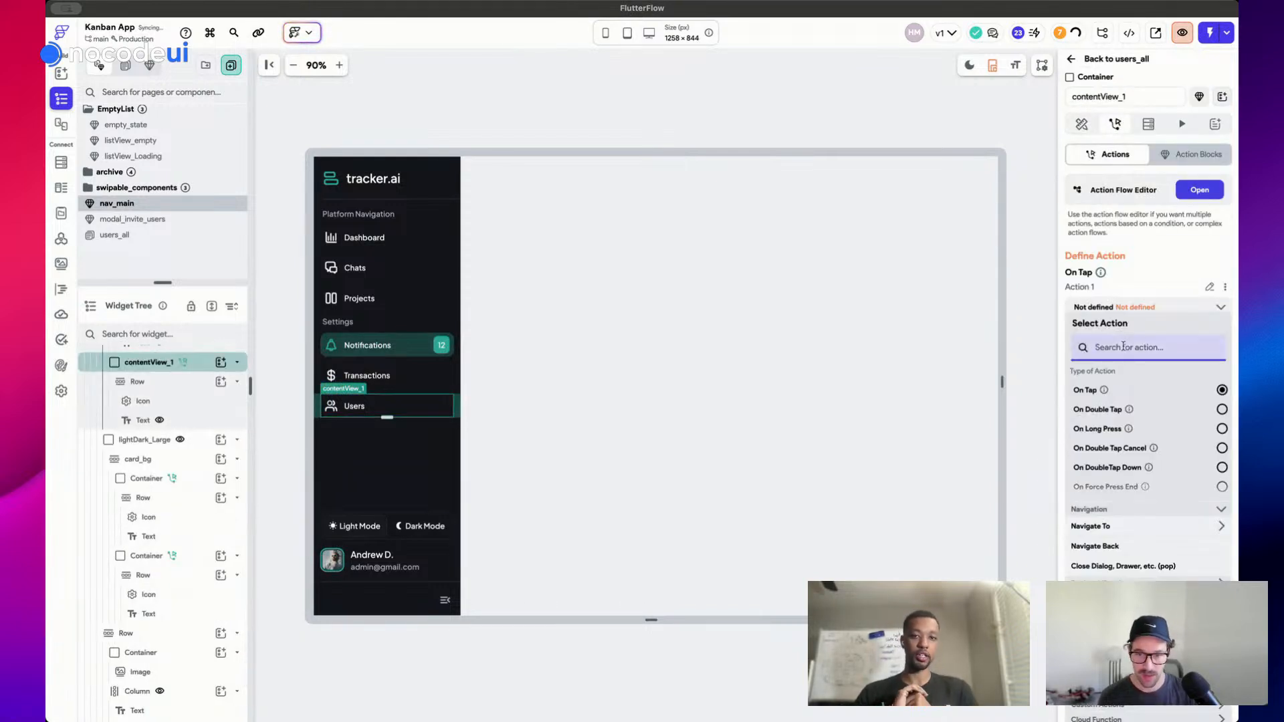
text(users)
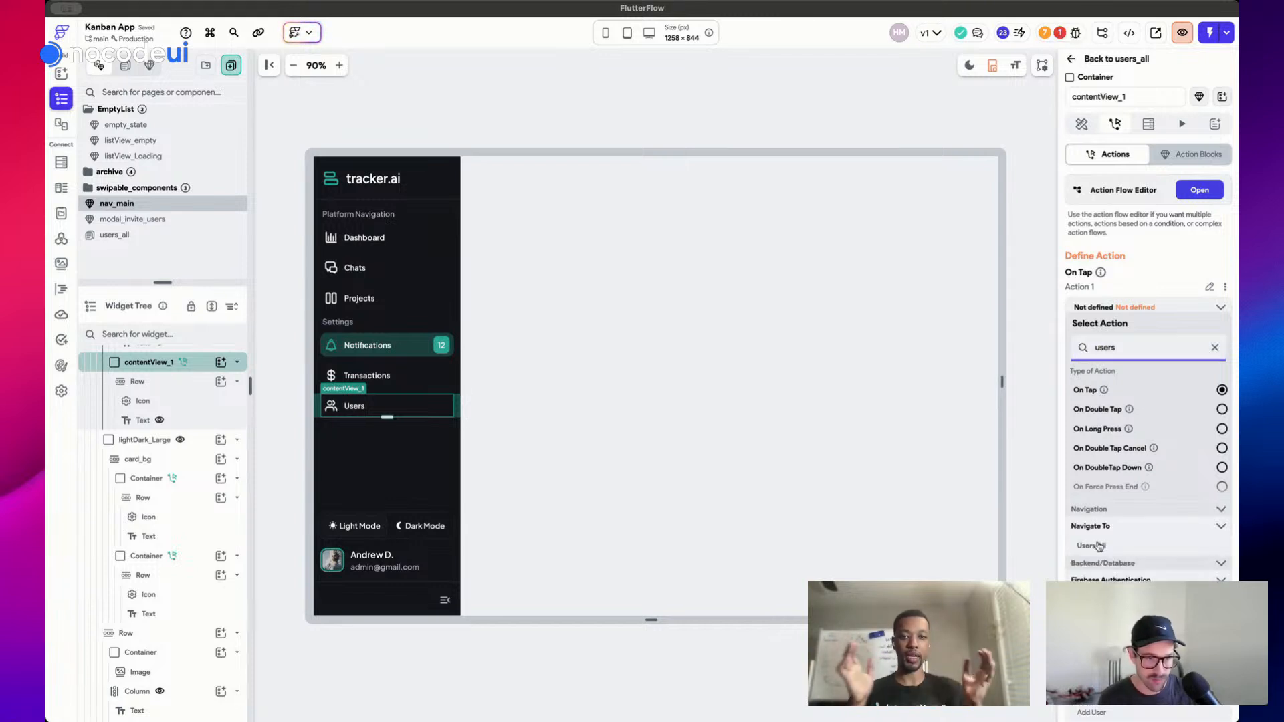
click(1099, 546)
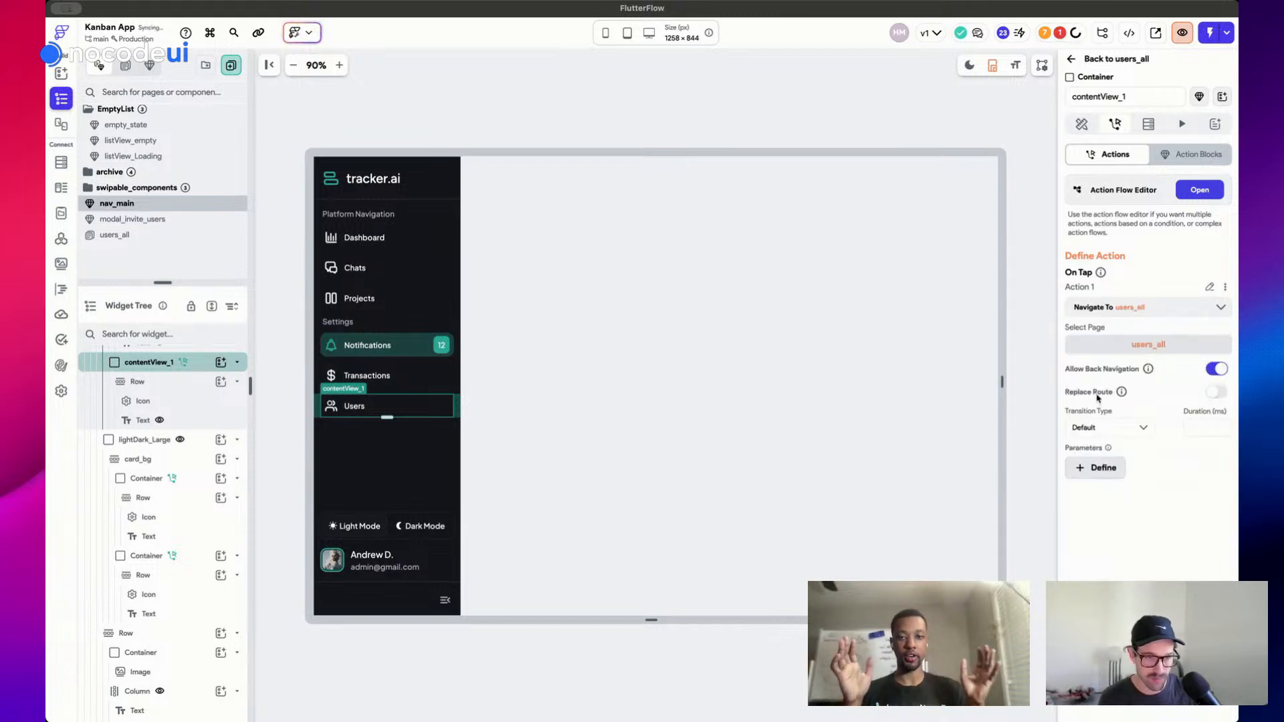
click(1105, 428)
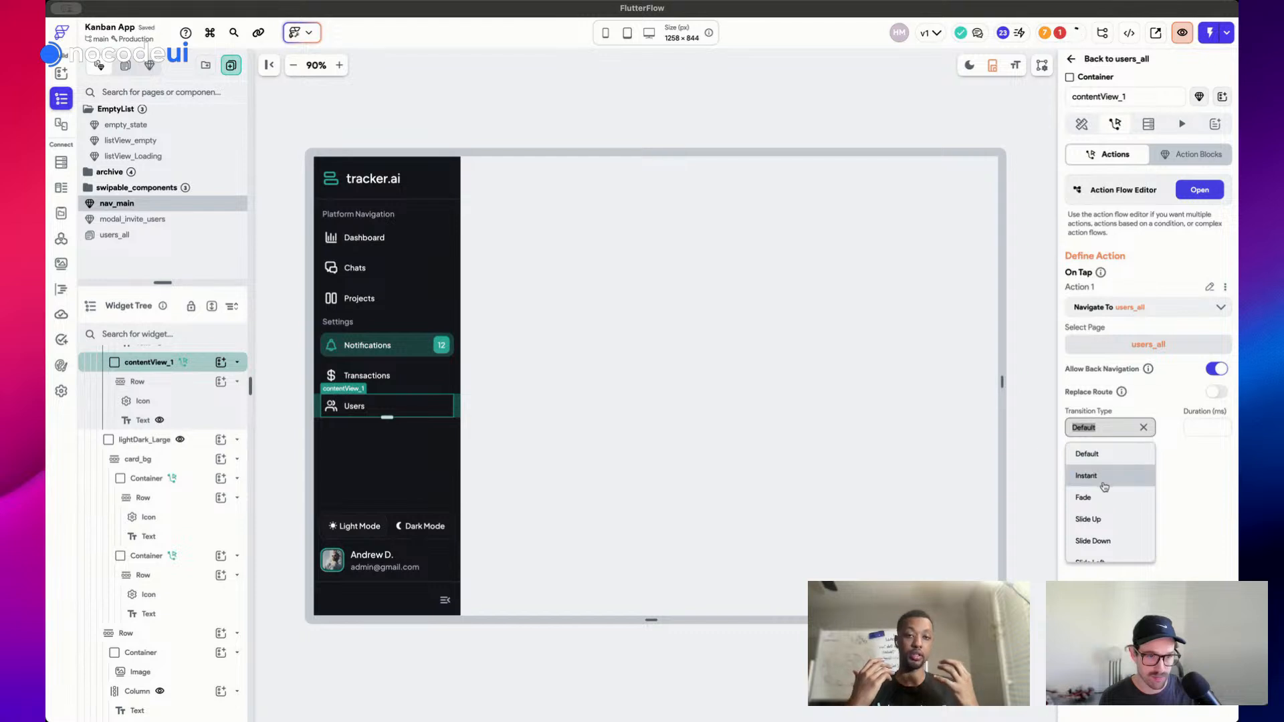
click(1090, 475)
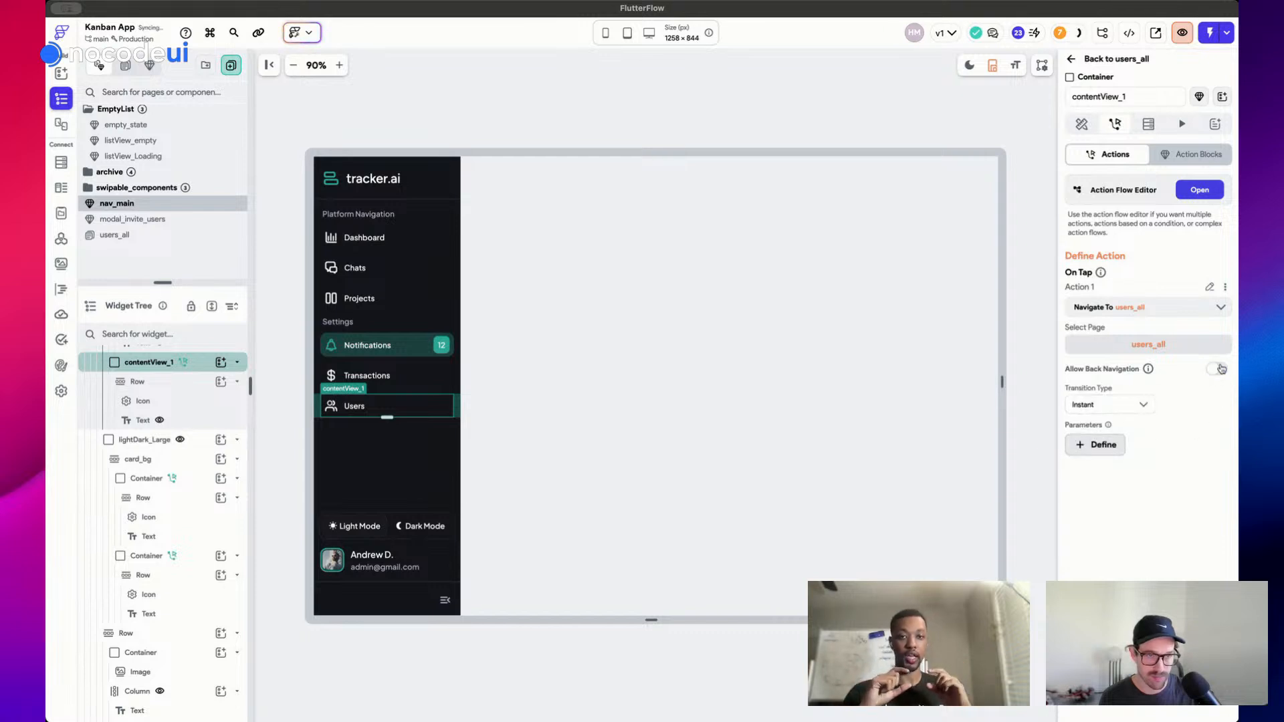
click(552, 99)
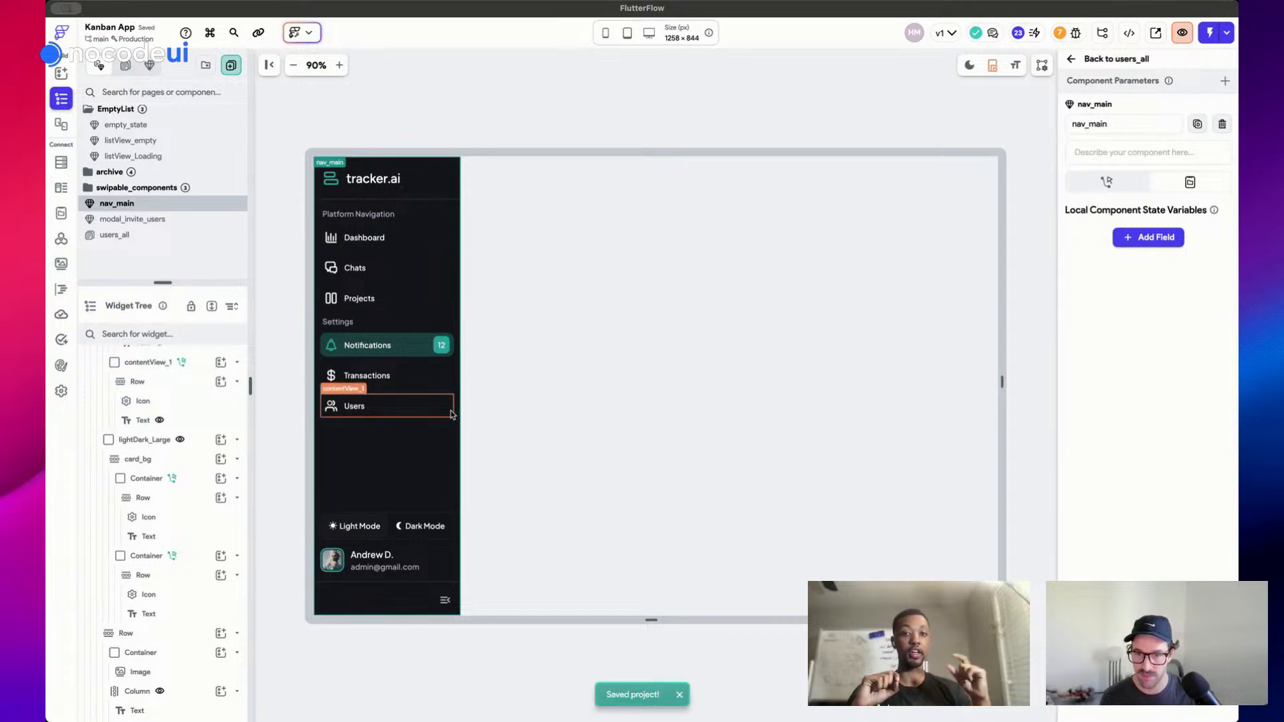
click(450, 416)
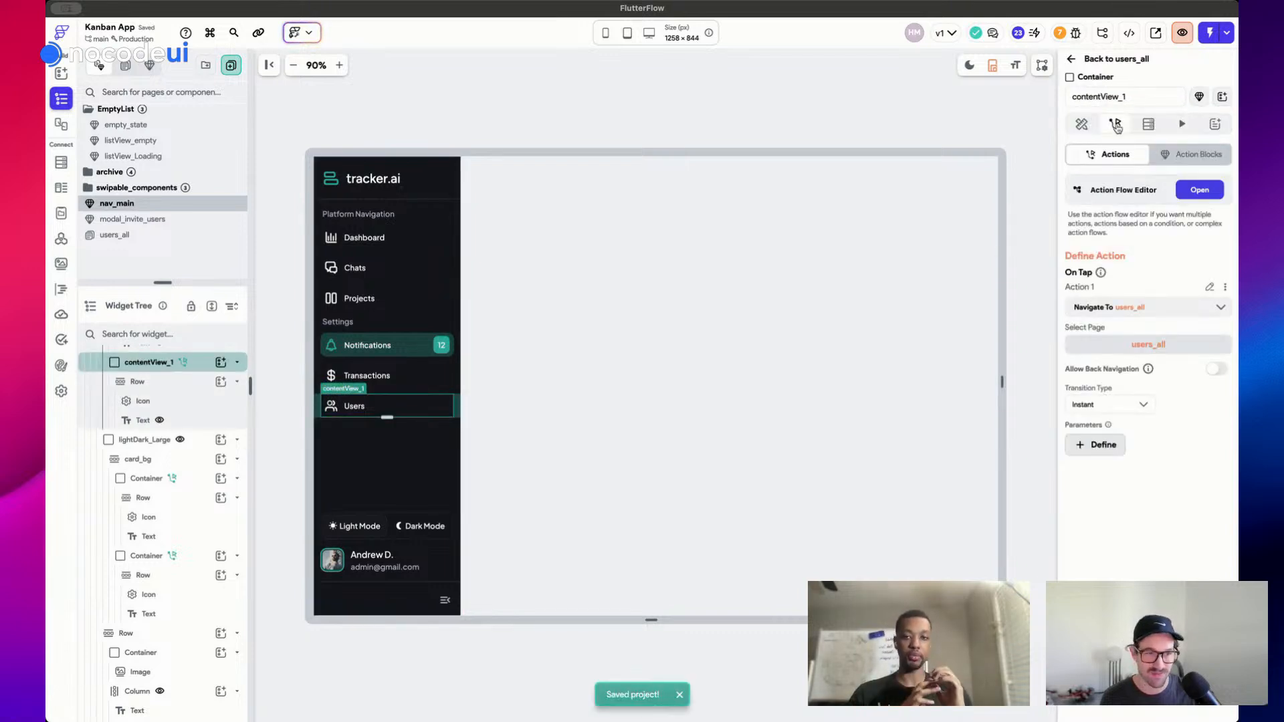
click(1081, 124)
key(Escape)
Add a required Integer parameter named selectedNav to nav_main and confirm it
click(1210, 95)
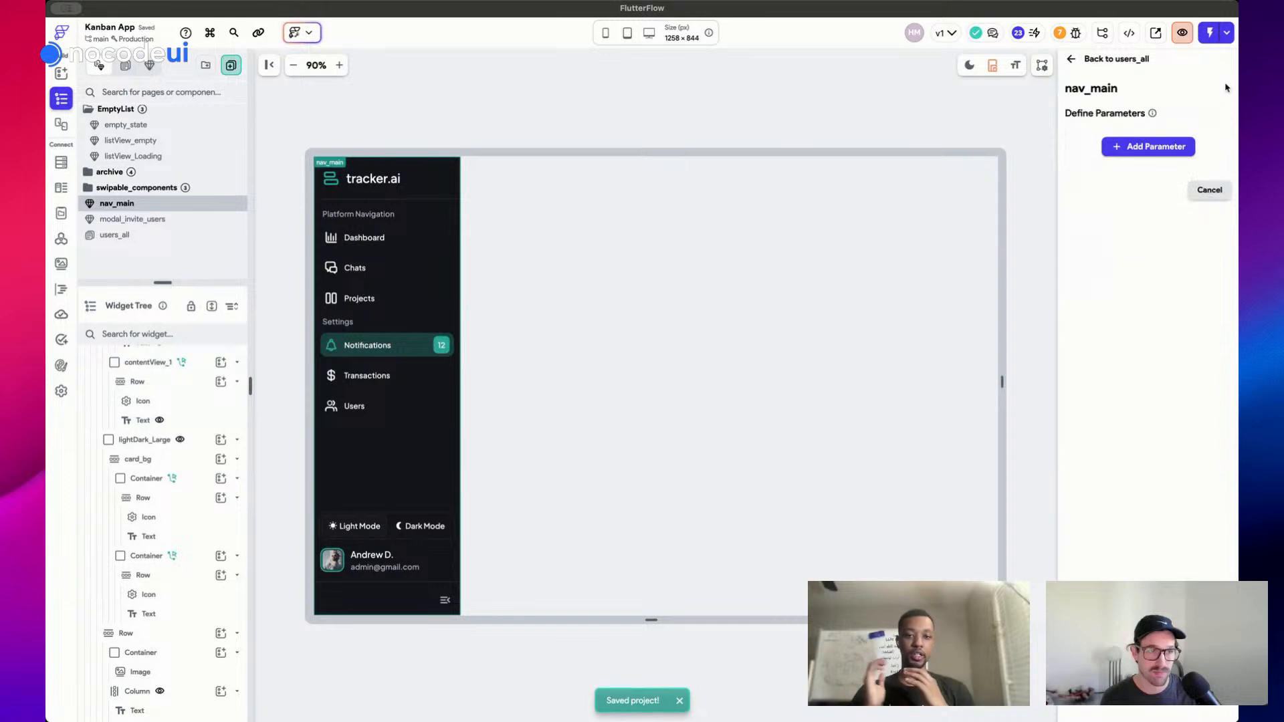
click(1147, 146)
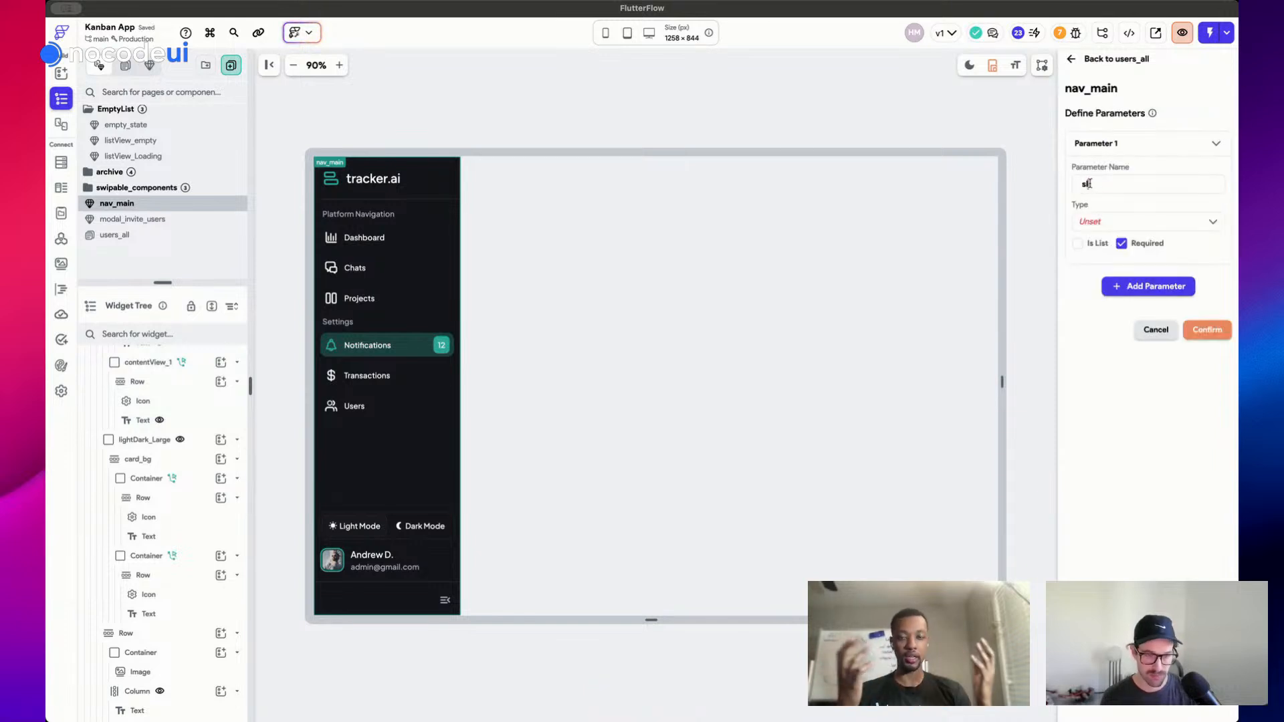
text(selected_n)
key(BackSpace)
key(BackSpace)
text(Nav)
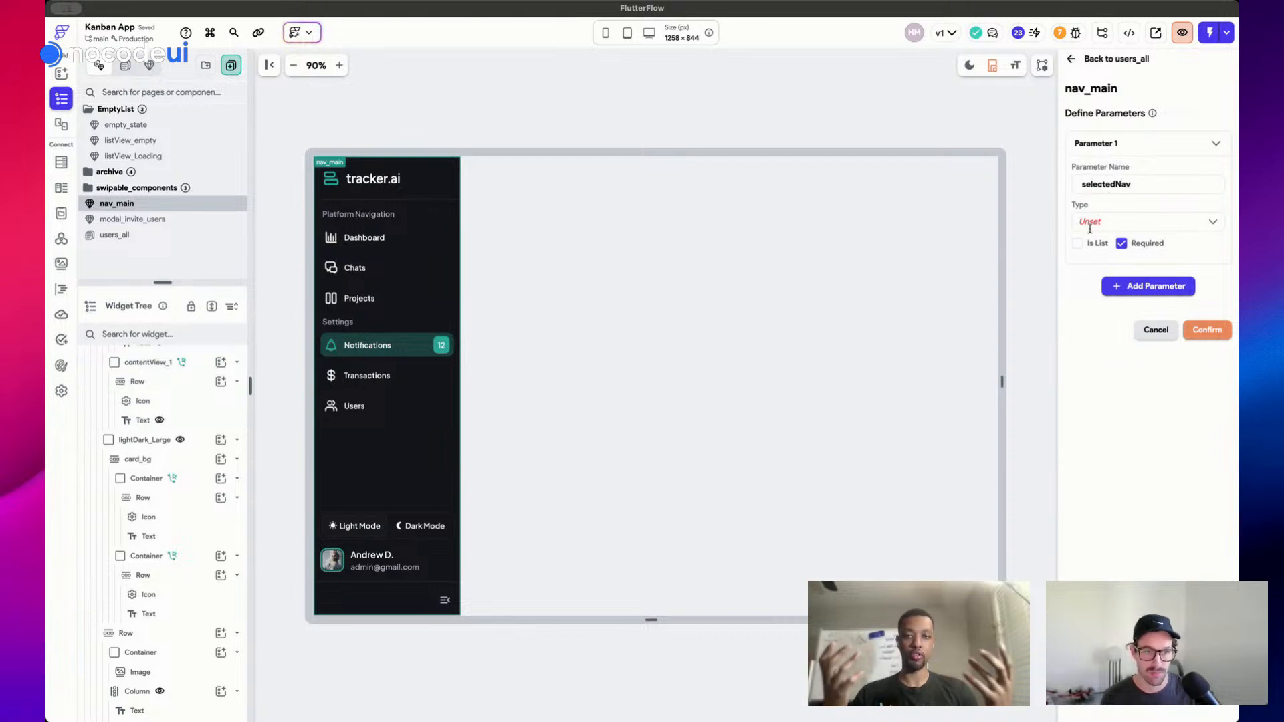
click(1090, 226)
scroll(1116, 266, down, 4)
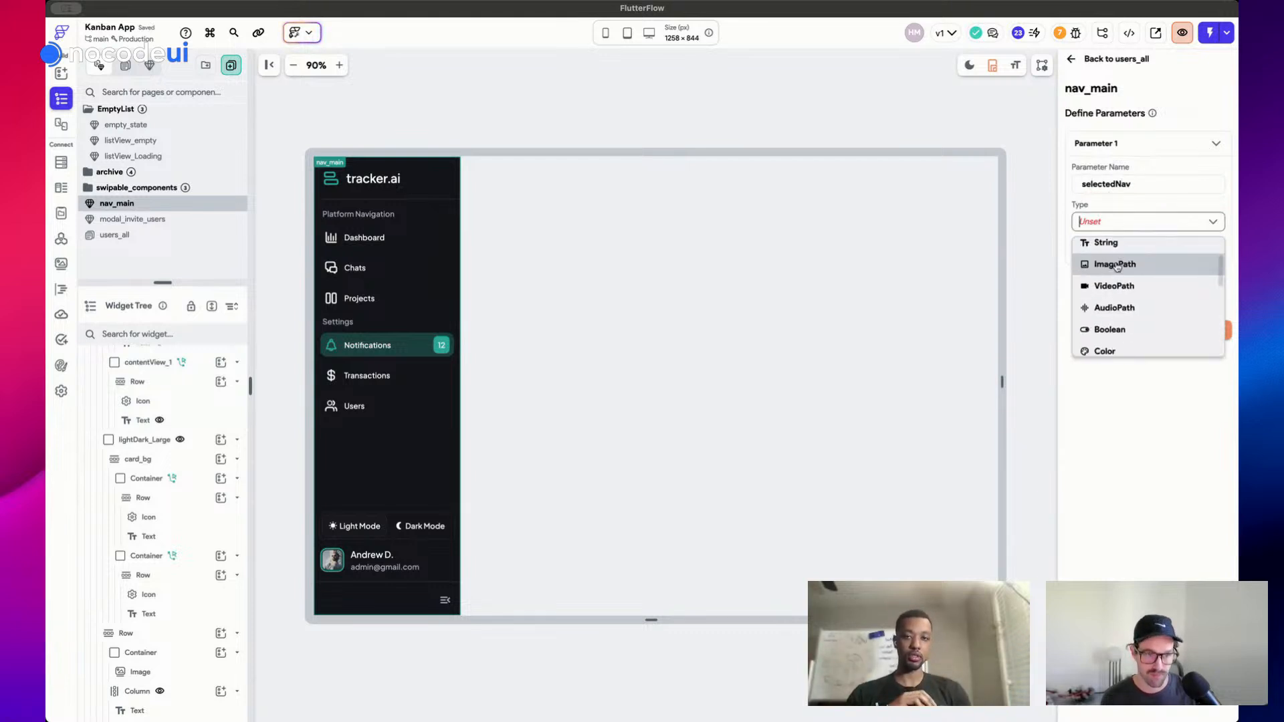
scroll(1116, 266, down, 2)
scroll(1116, 268, up, 5)
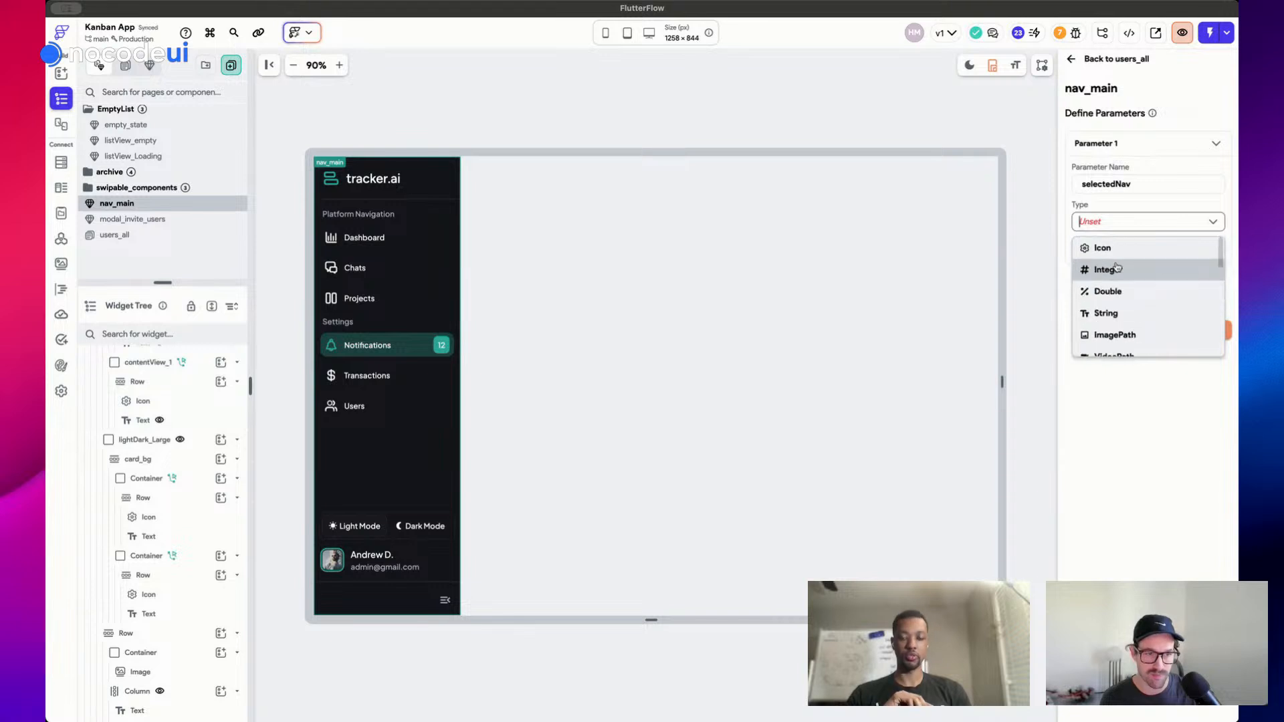
click(1137, 271)
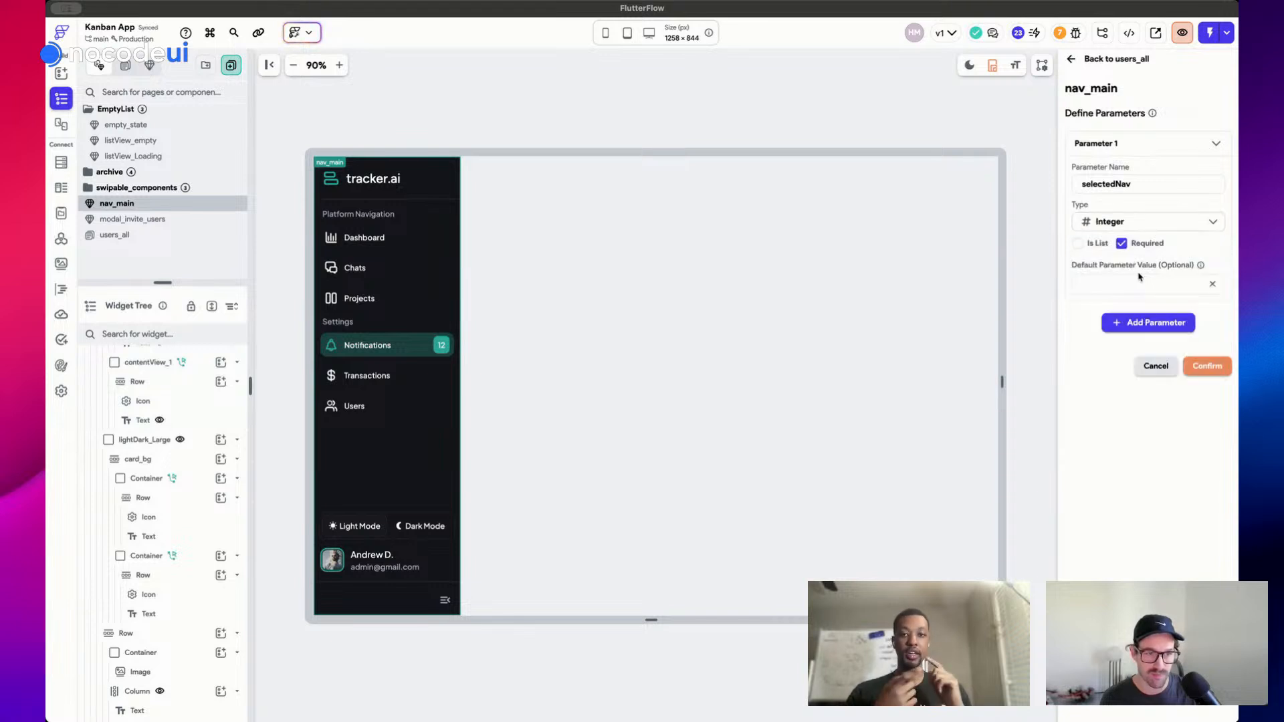
click(1097, 144)
click(1202, 232)
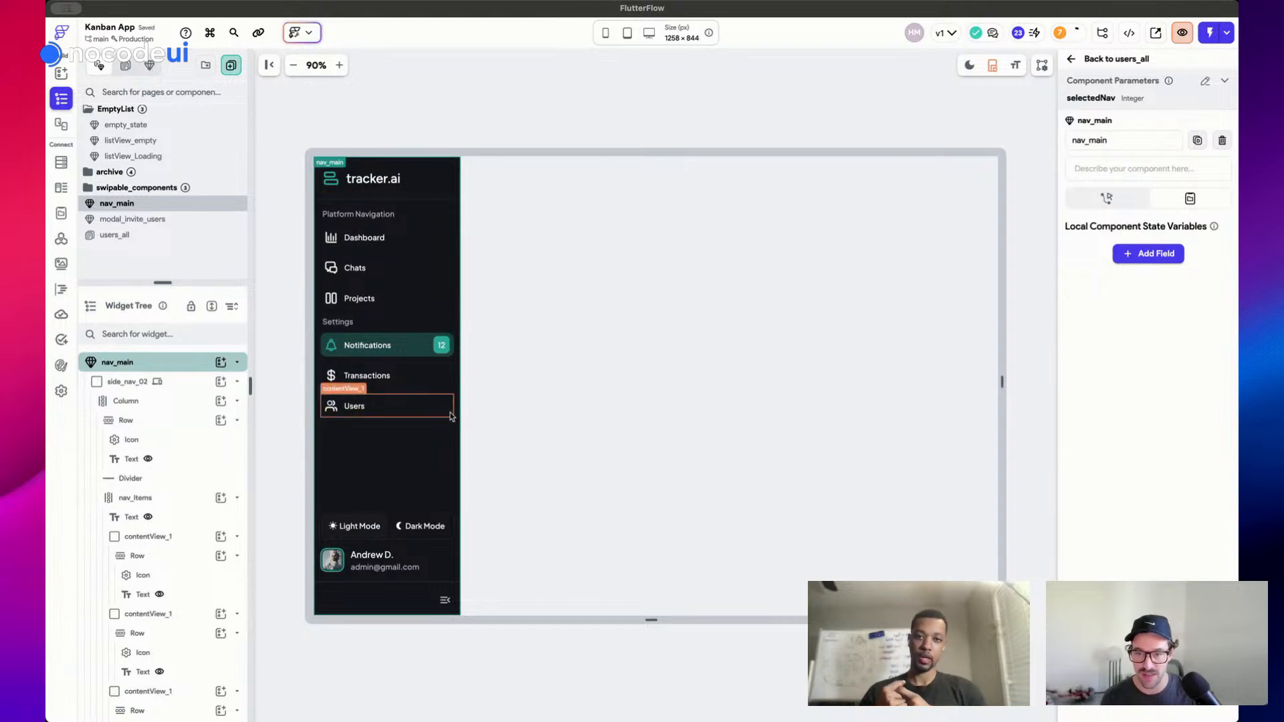
Inspect the Users item's conditional colour value and its condition's variable options
click(451, 416)
click(1224, 642)
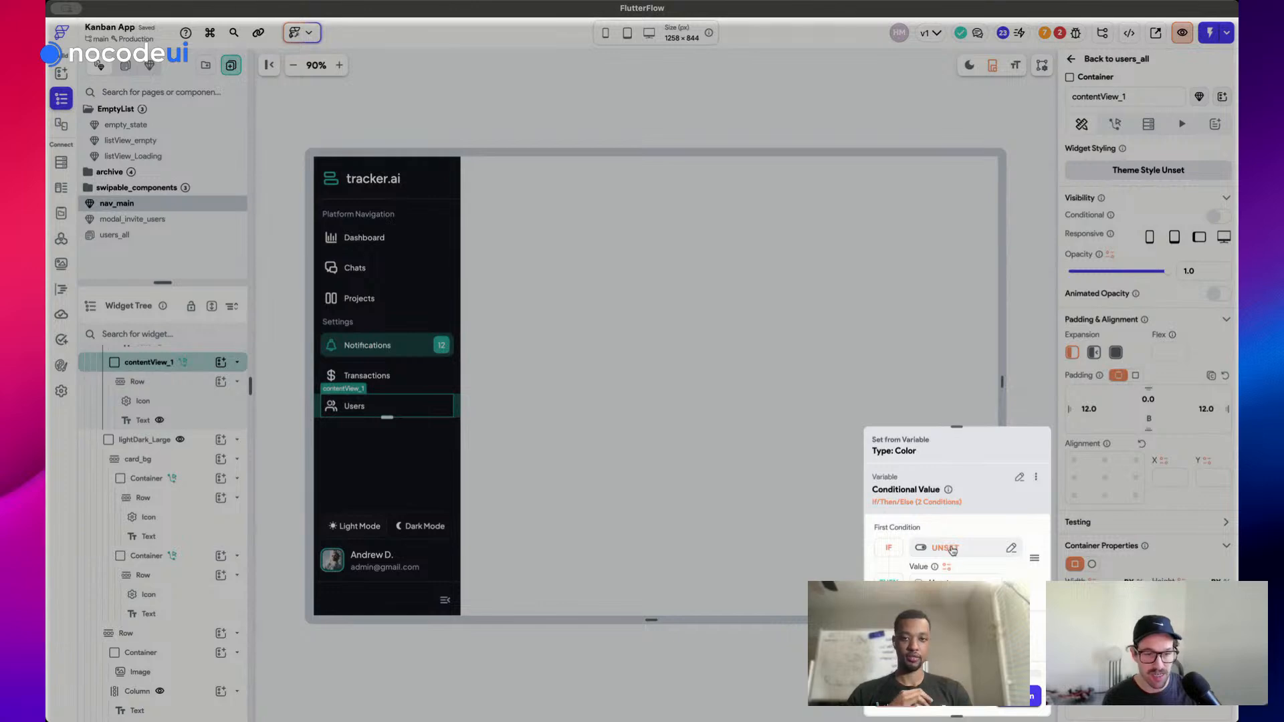
click(951, 550)
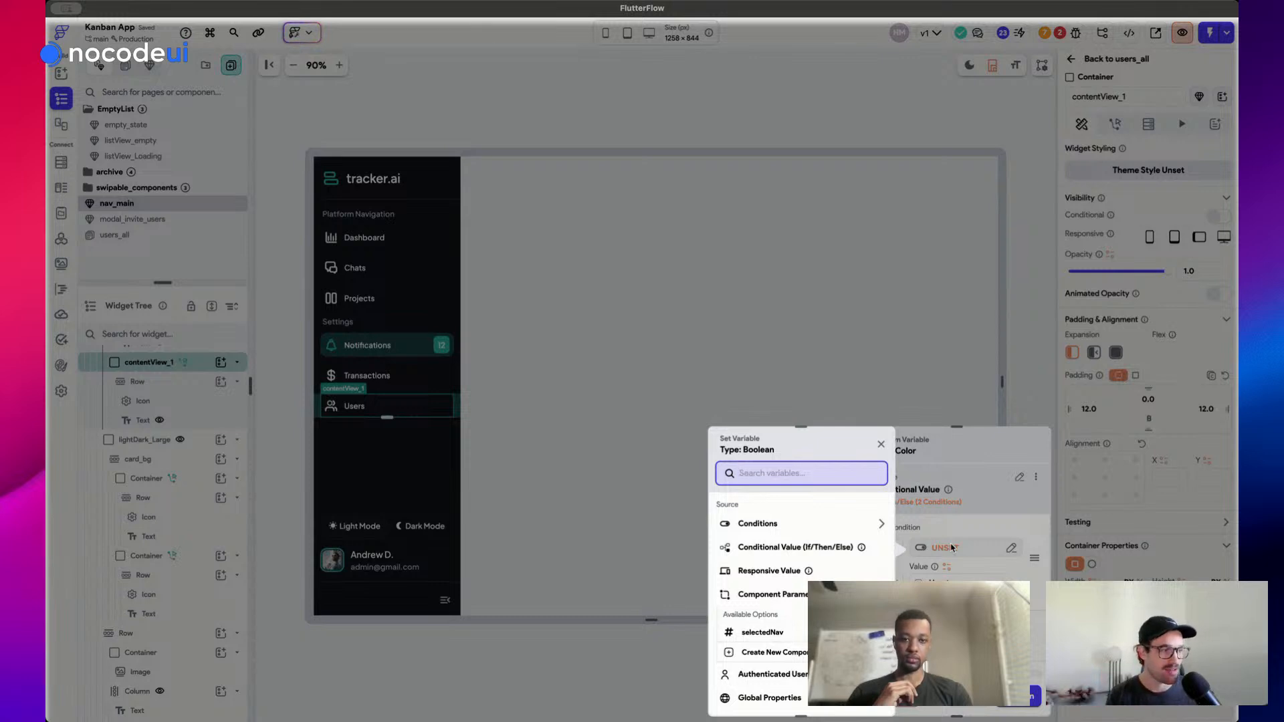
scroll(843, 575, down, 2)
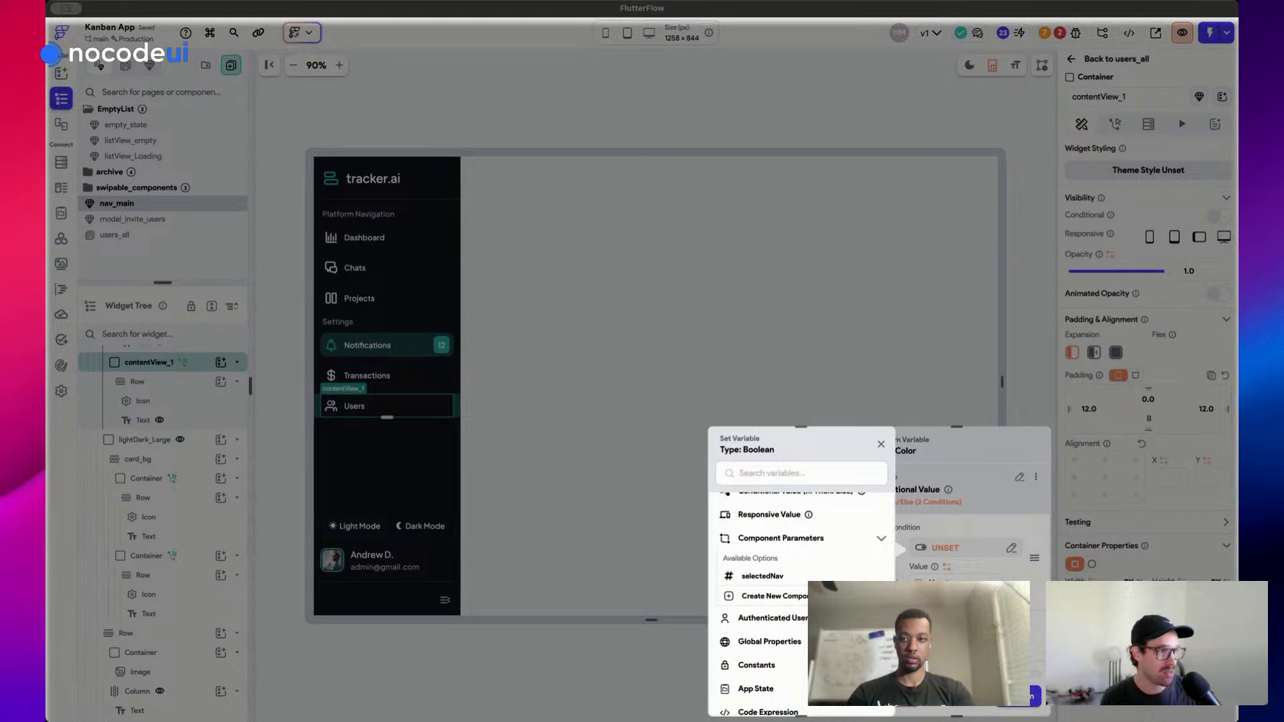
Switch browser spaces to the BuildShip homepage
key(ctrl+Right)
key(ctrl+2)
key(ctrl+1)
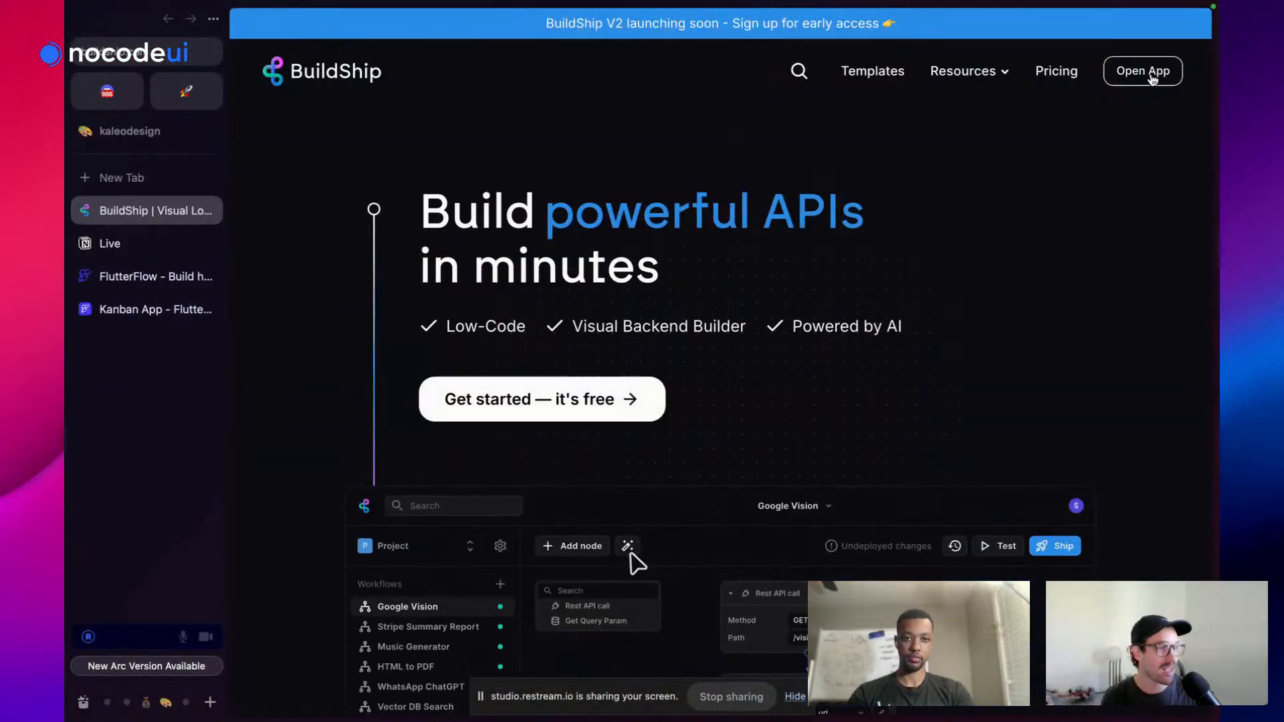
Open the BuildShip app and bring up the New Flow dialog from Flows
click(1147, 74)
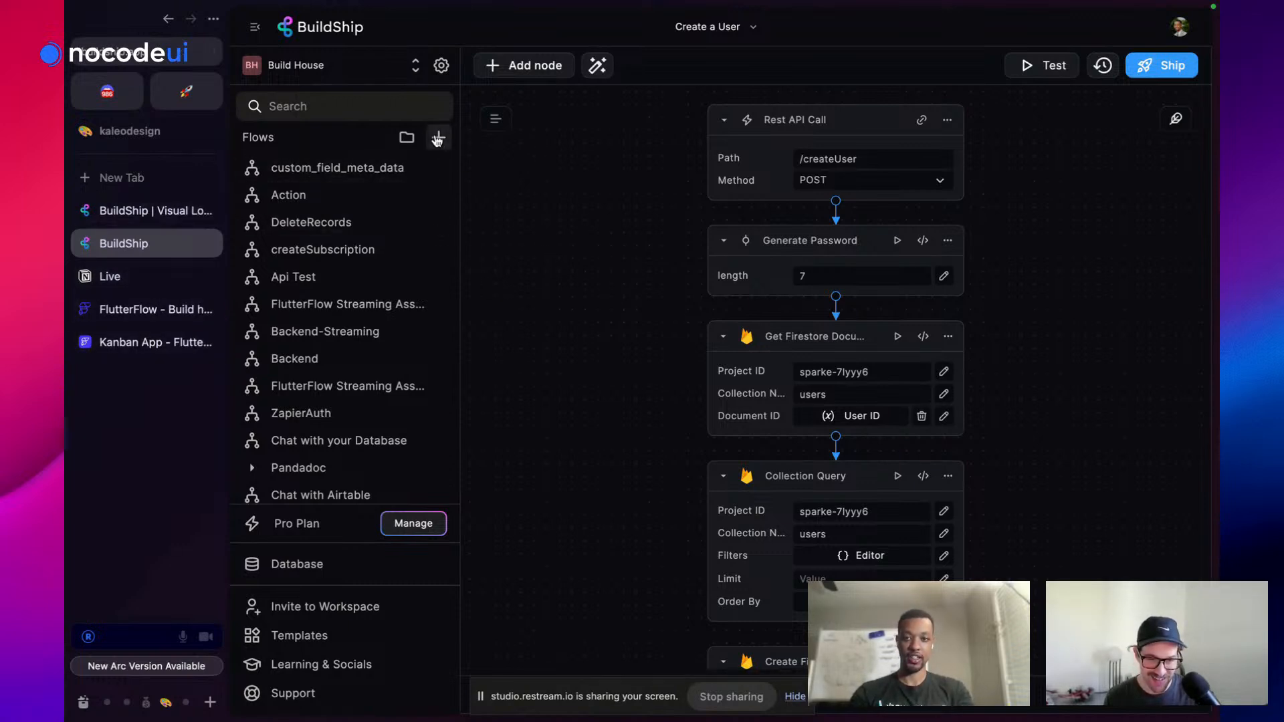
click(437, 138)
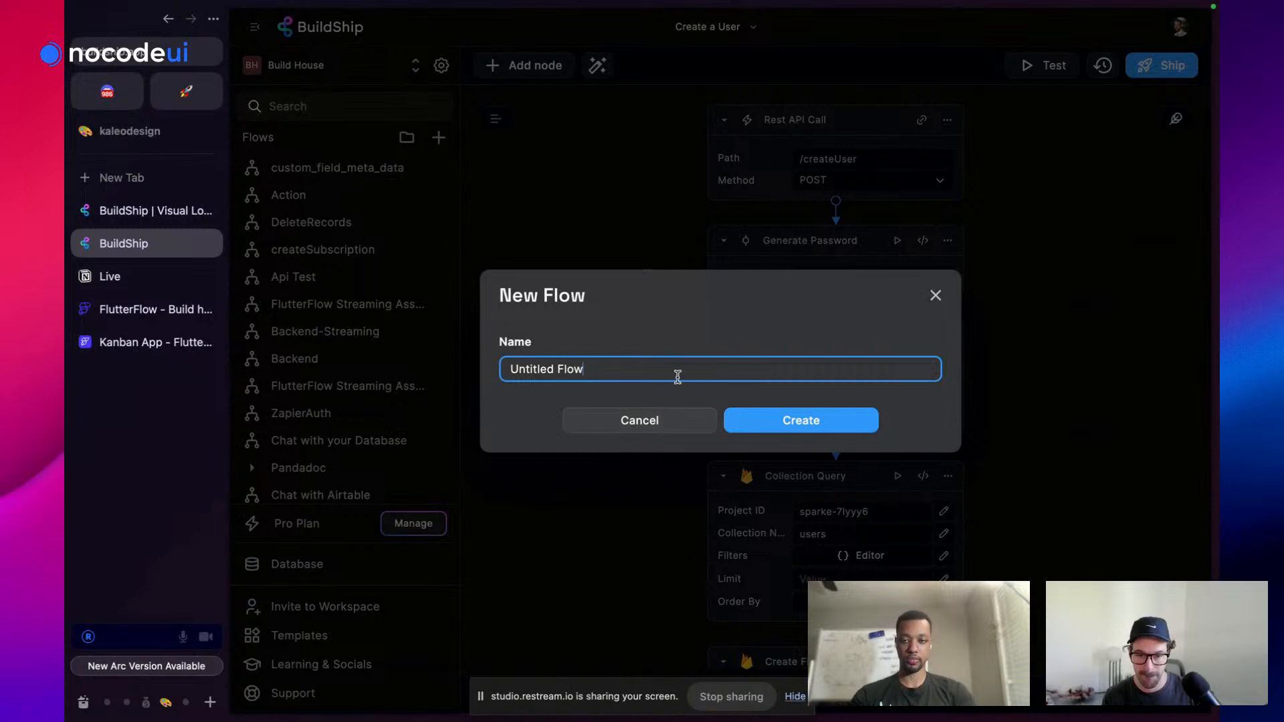
Name the new flow invite_user_template, create it, and view the available triggers
drag(599, 367, 395, 364)
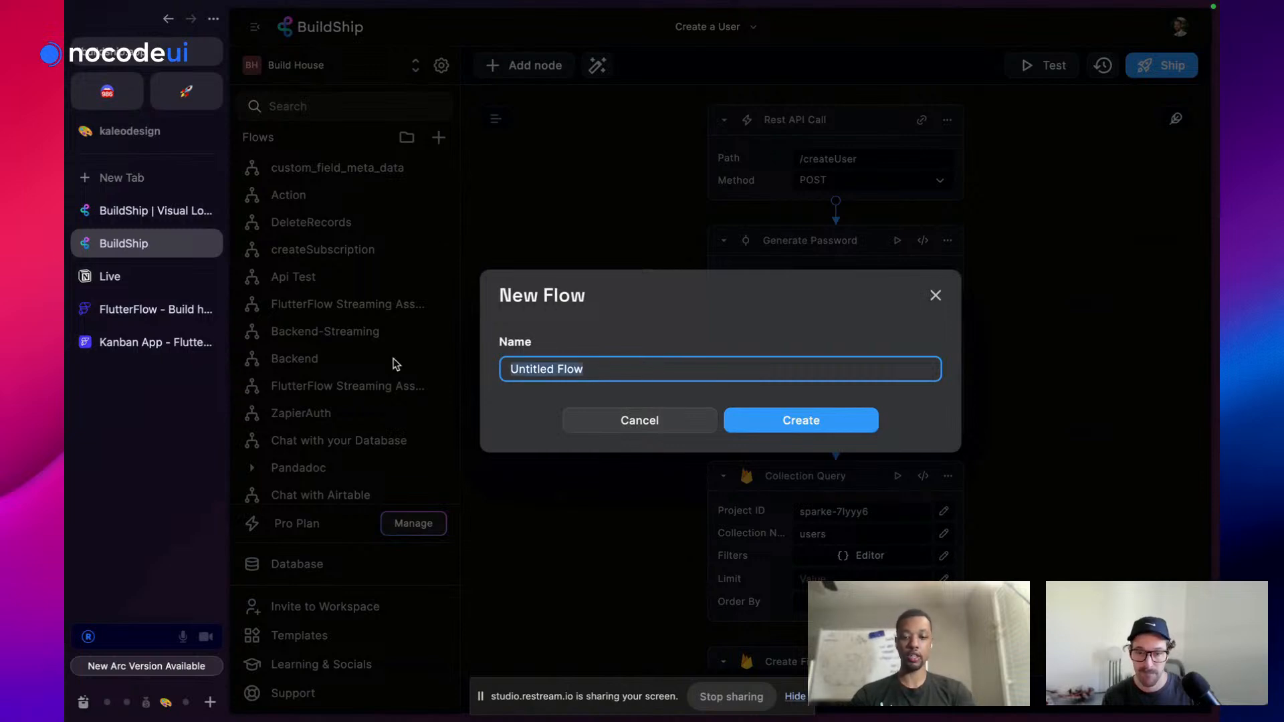
text(inv)
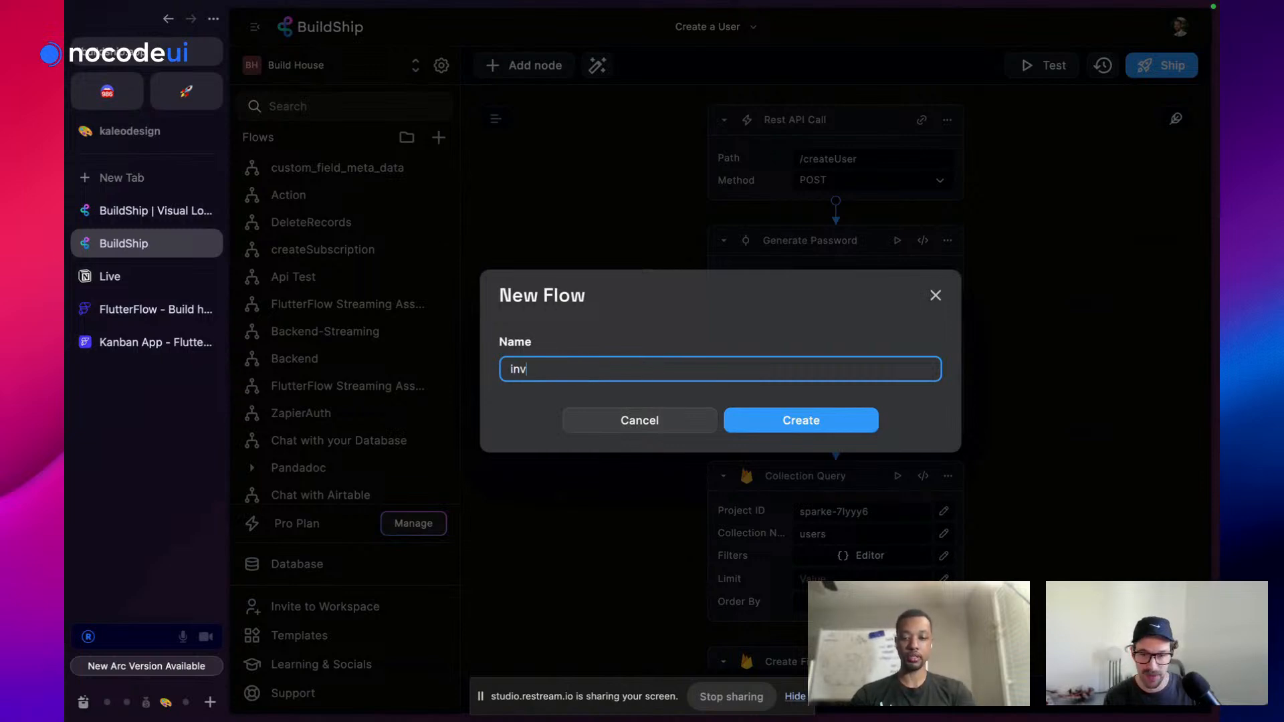
text(ite_use)
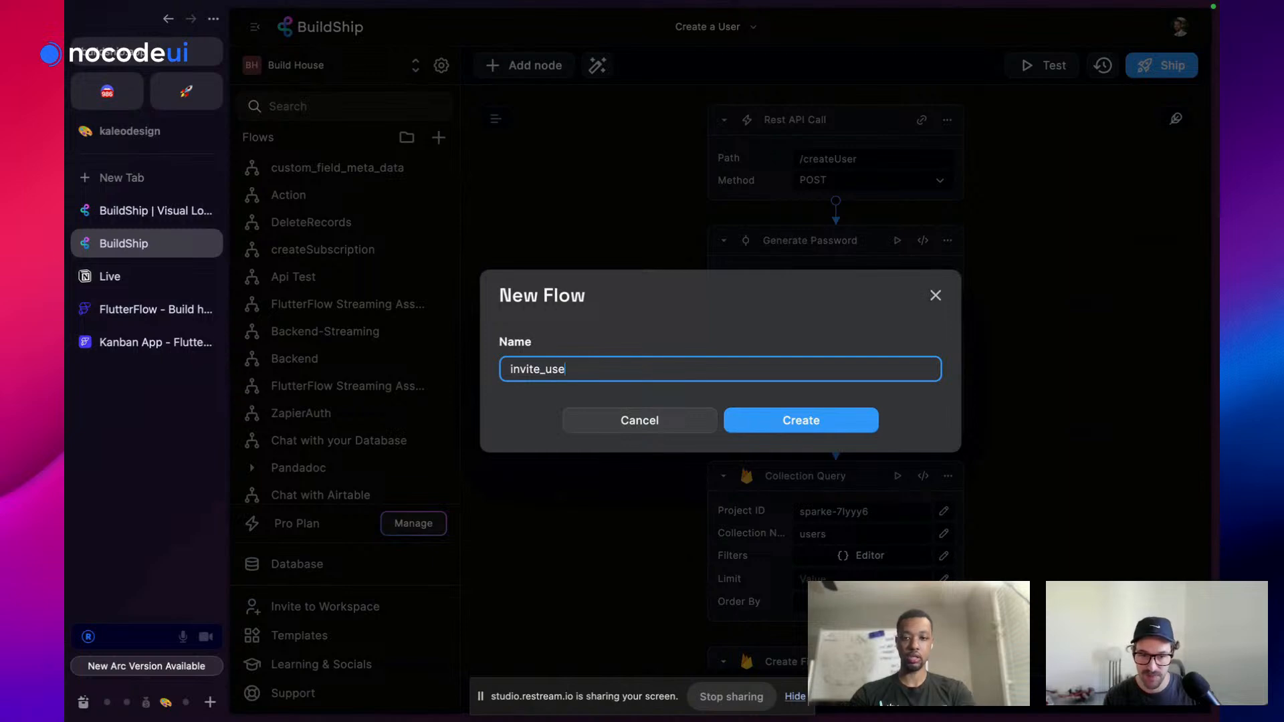
text(r_template)
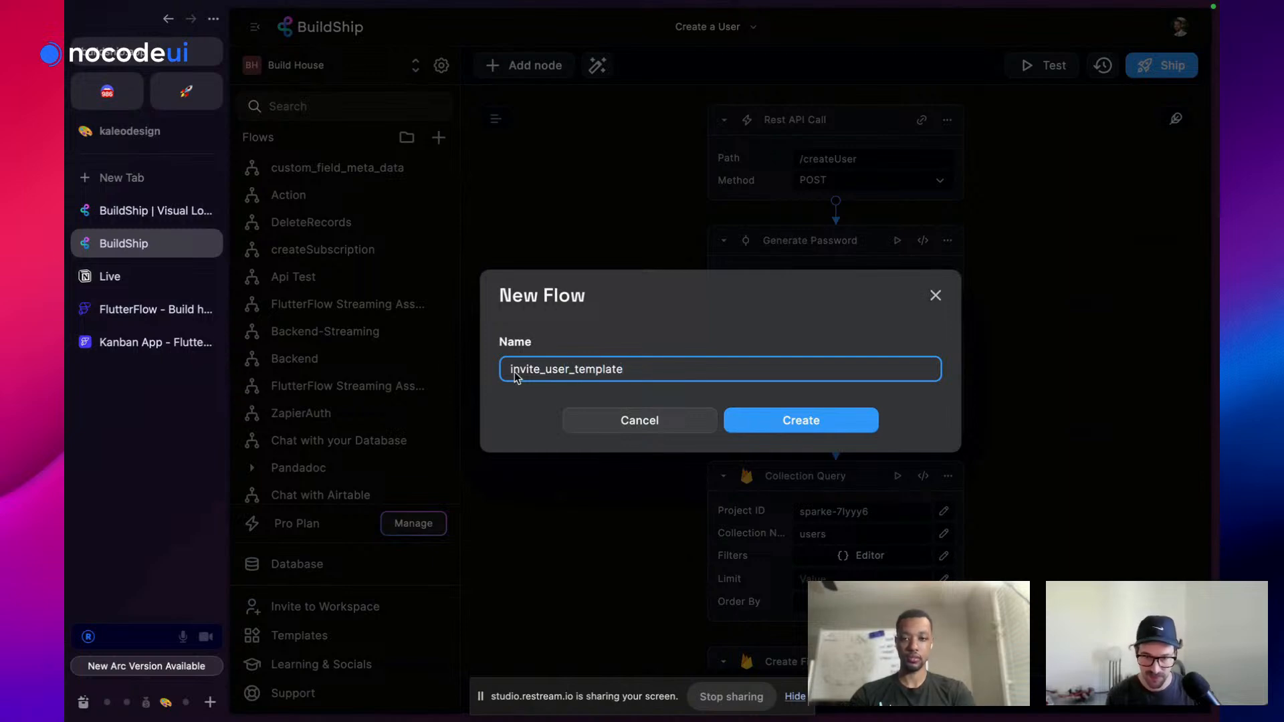
click(743, 420)
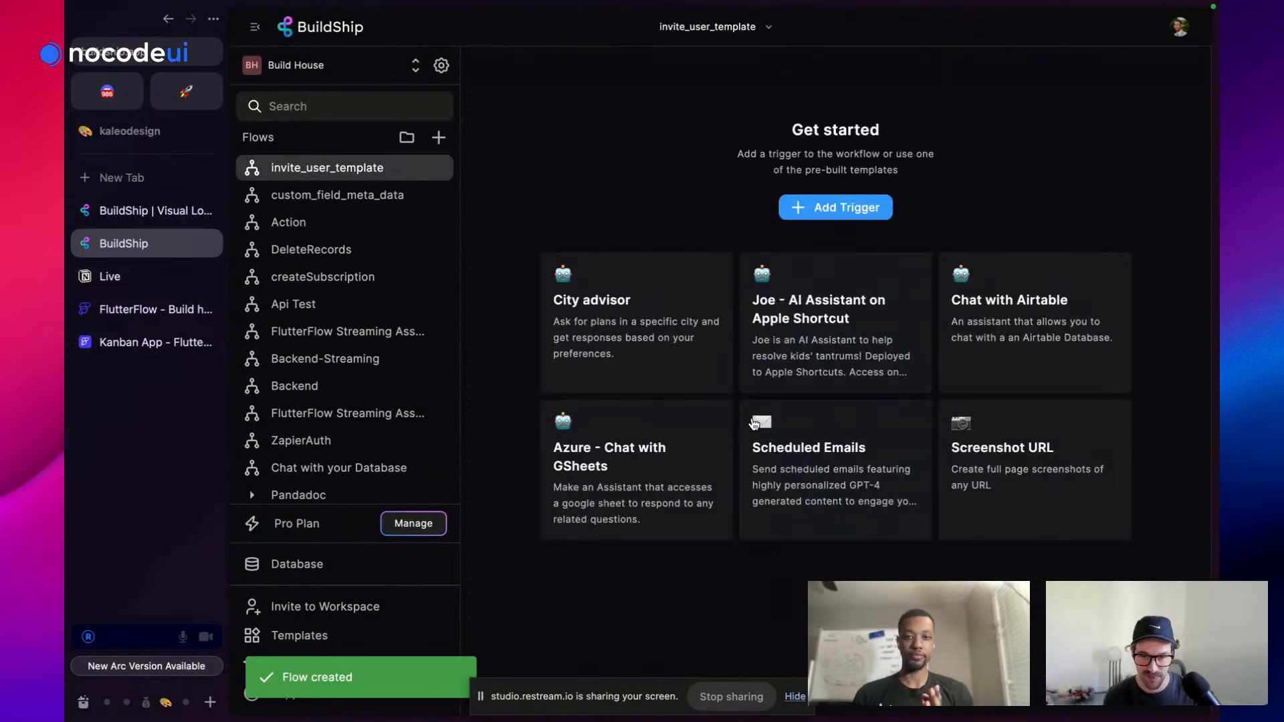
click(843, 209)
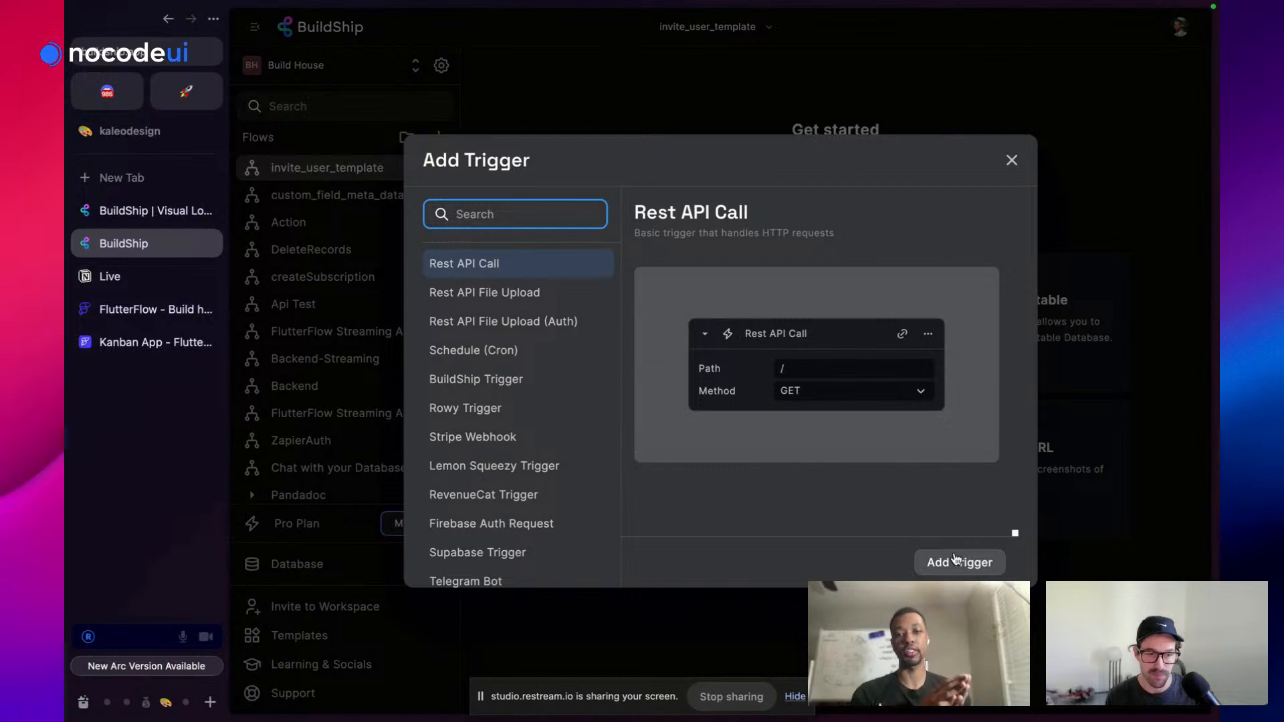
Add a Rest API Call trigger at path /invite_user using the POST method
click(954, 564)
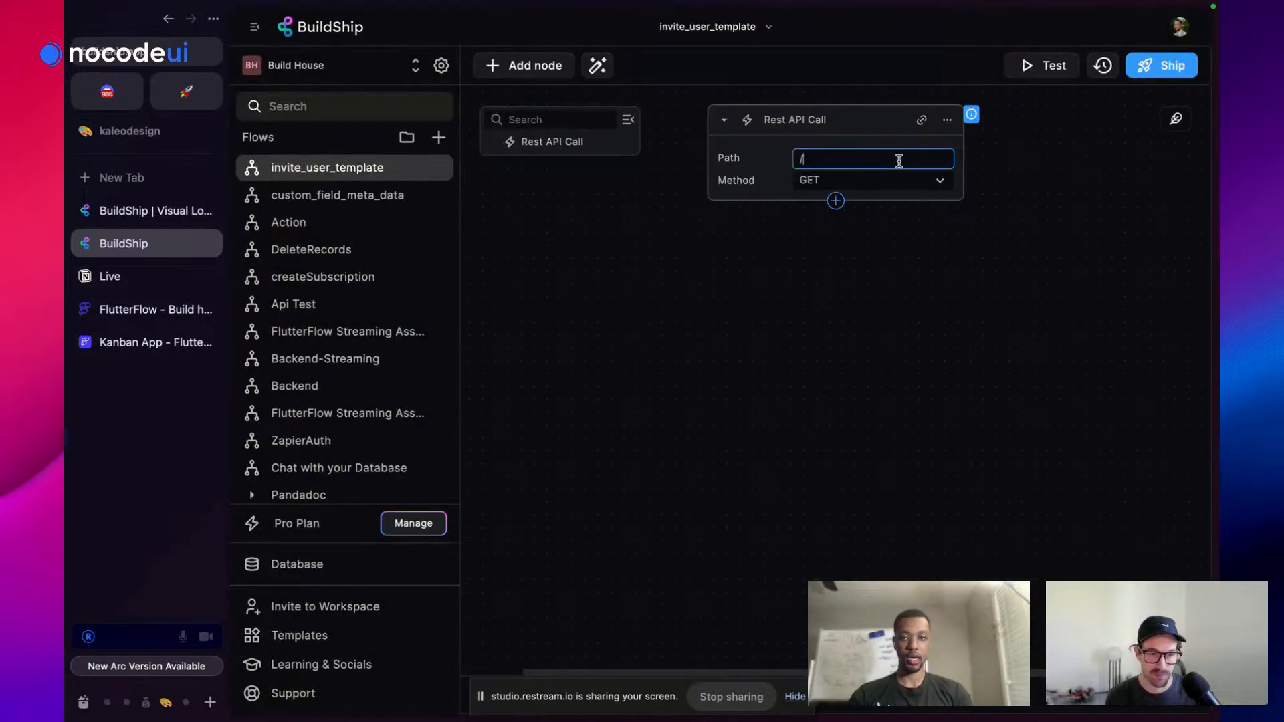
click(899, 160)
text(/i)
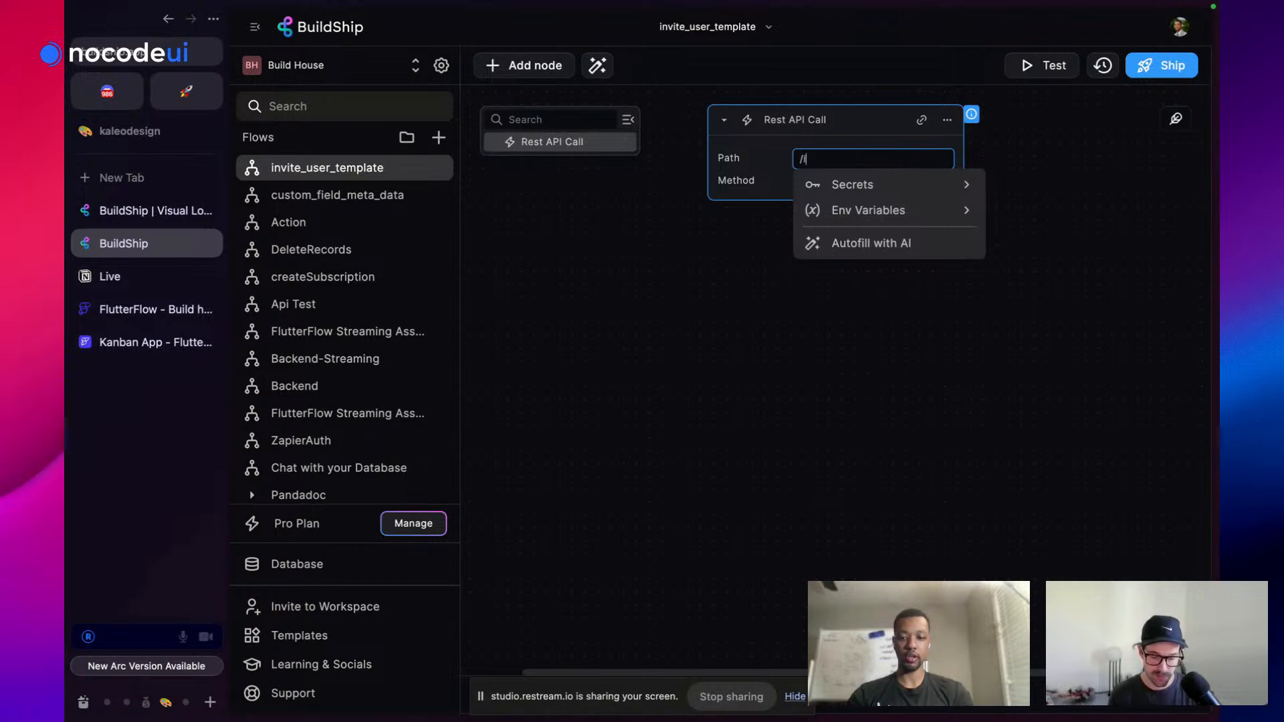
text(nvite_user)
click(874, 241)
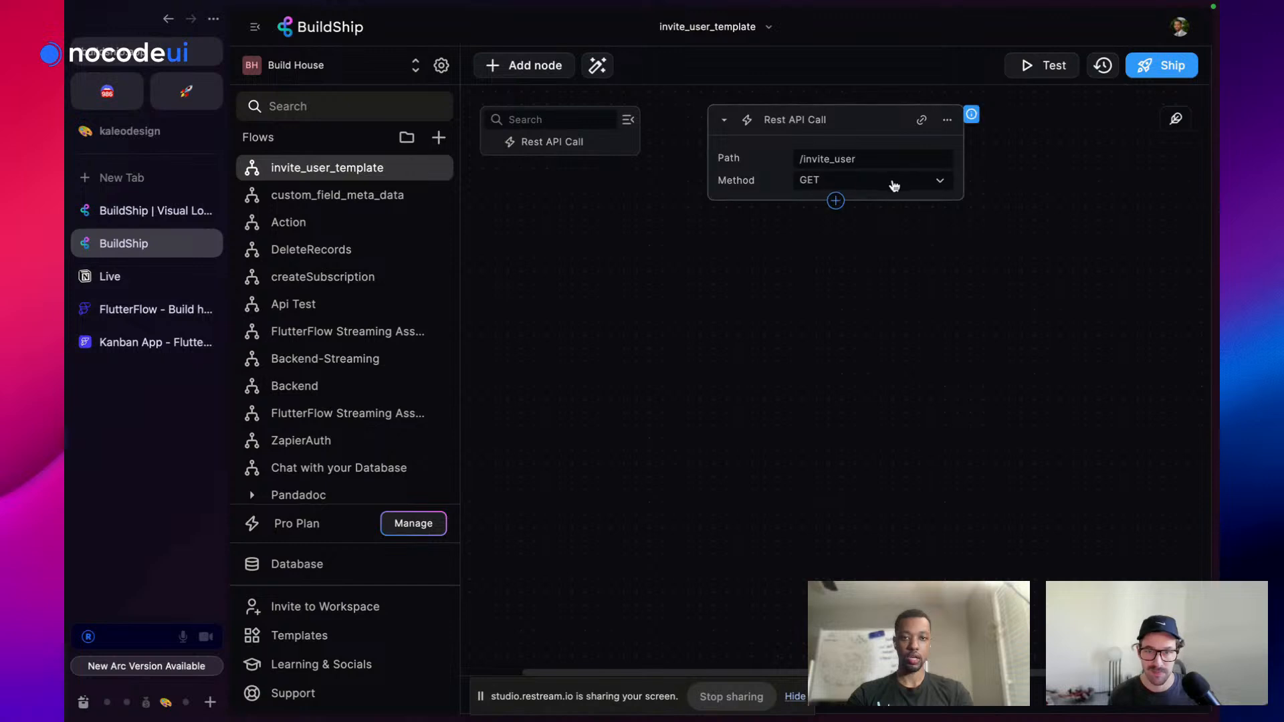
click(887, 188)
click(838, 231)
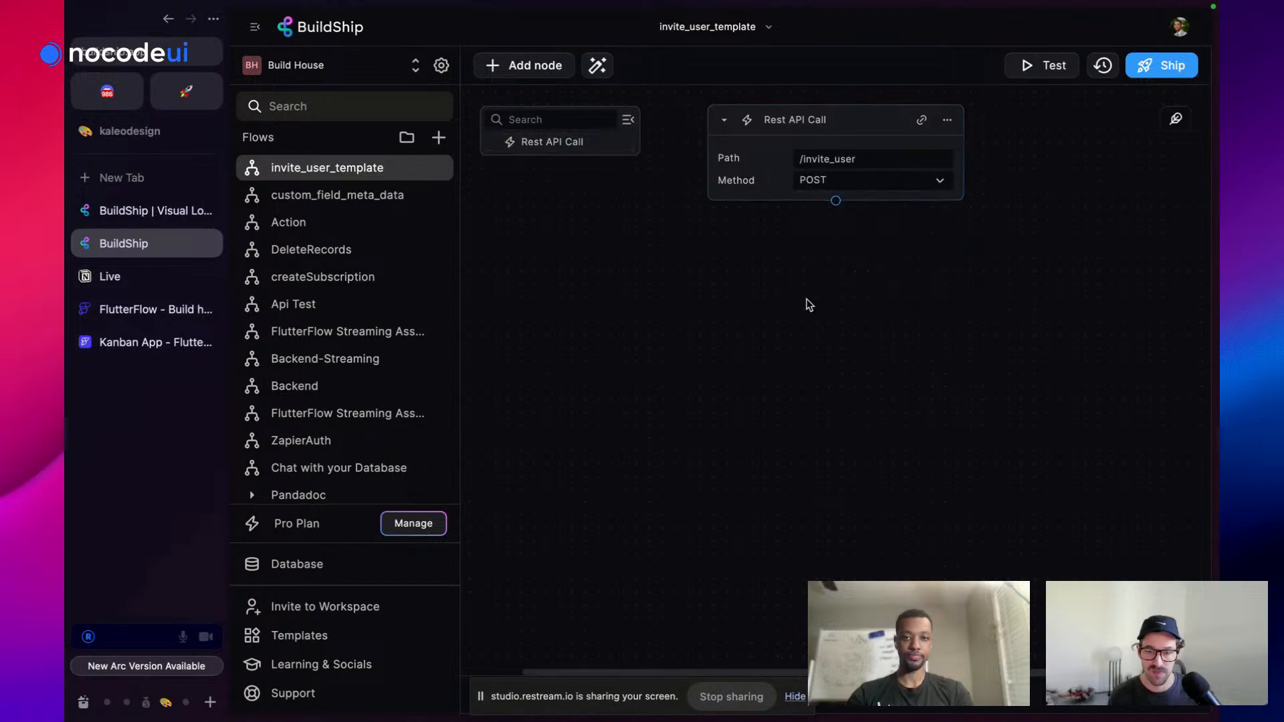
Open the Rest API Call trigger in the Trigger Editor
click(836, 199)
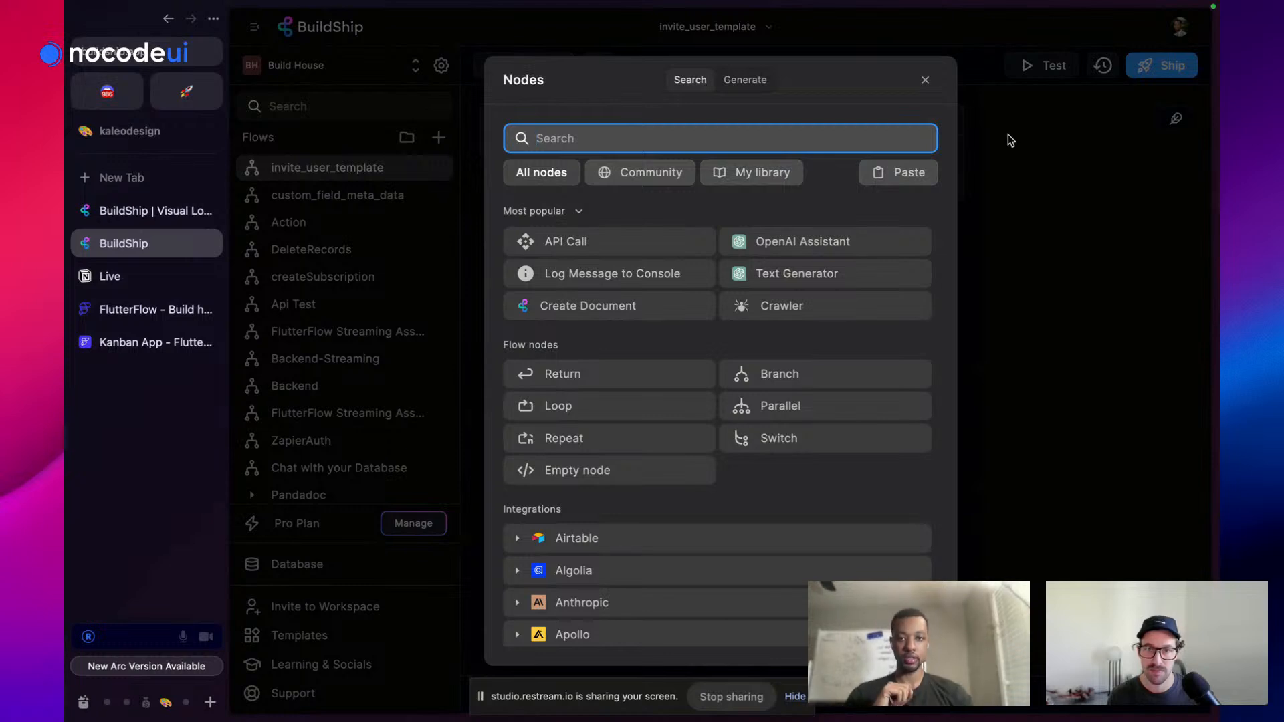
click(927, 82)
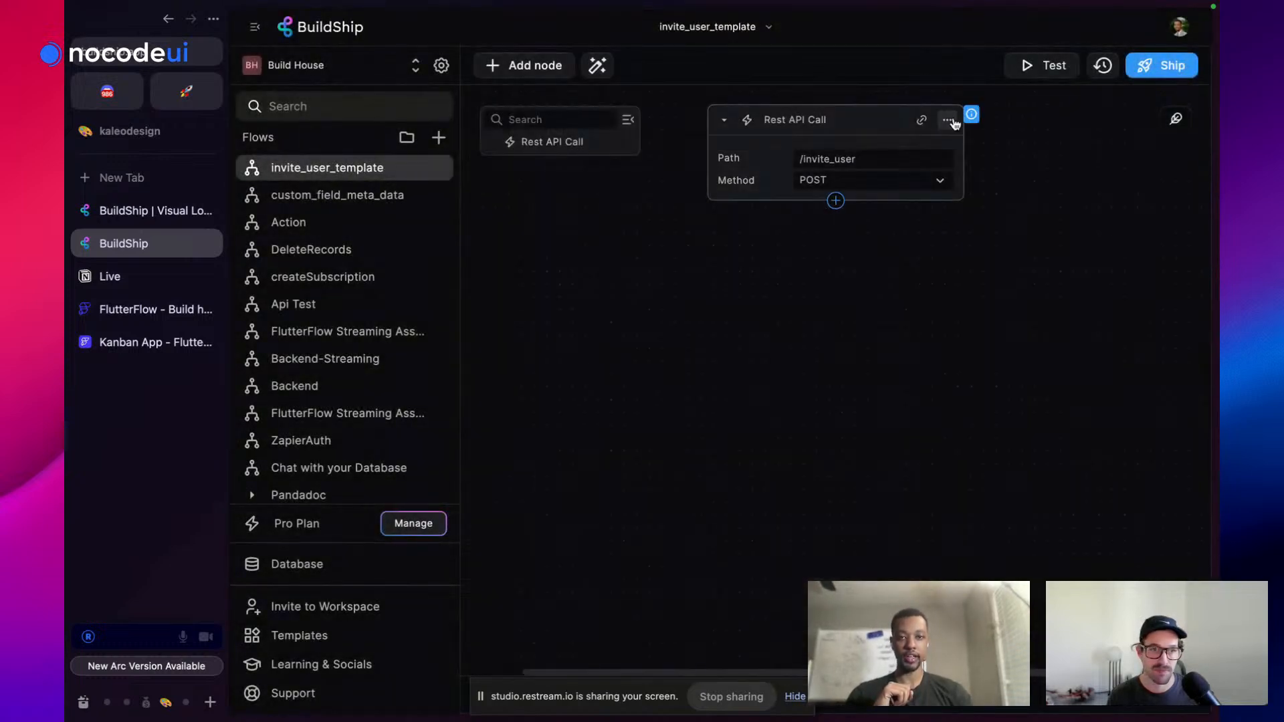
click(949, 119)
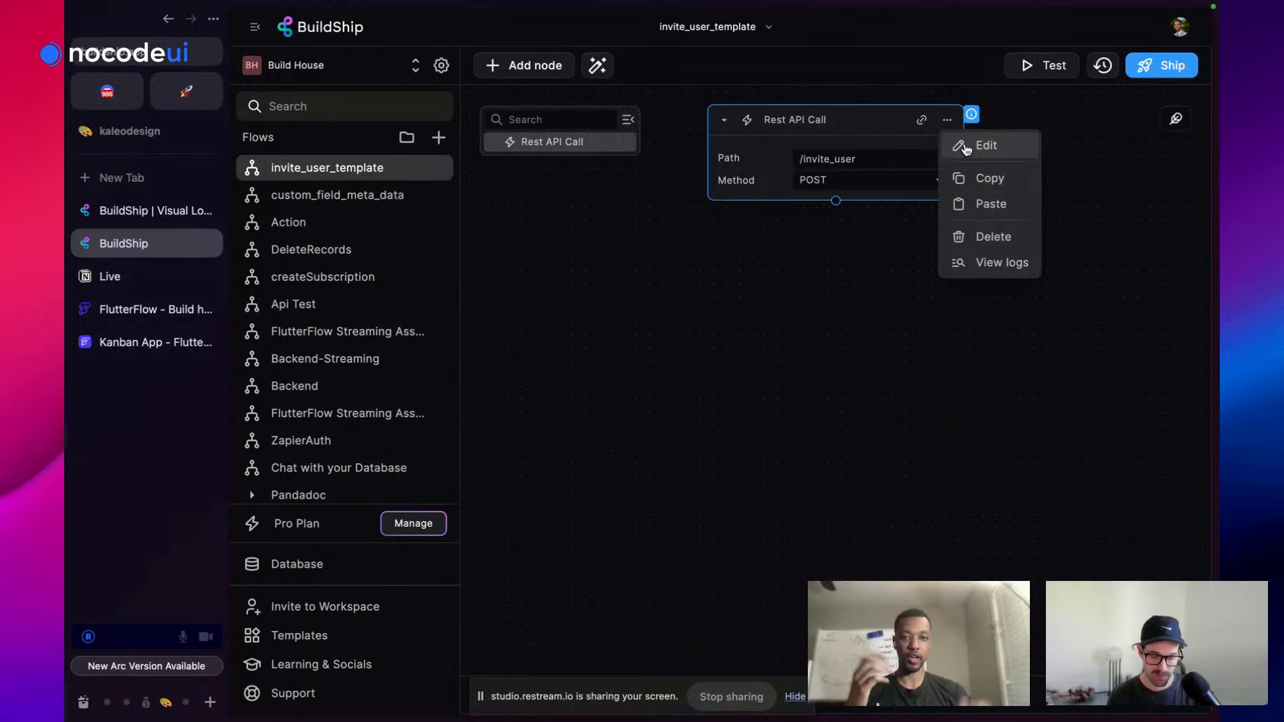
click(966, 147)
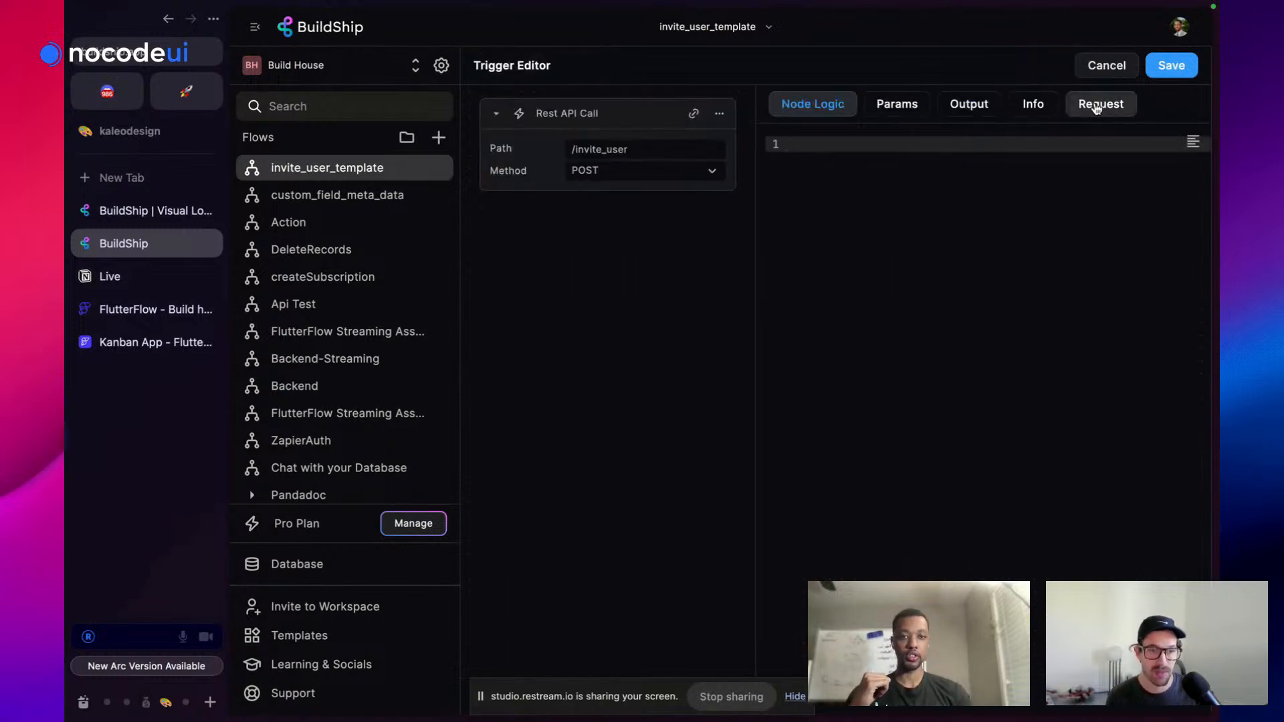
Add an 'email' field labelled 'Email' to the invite_user request Body
click(721, 117)
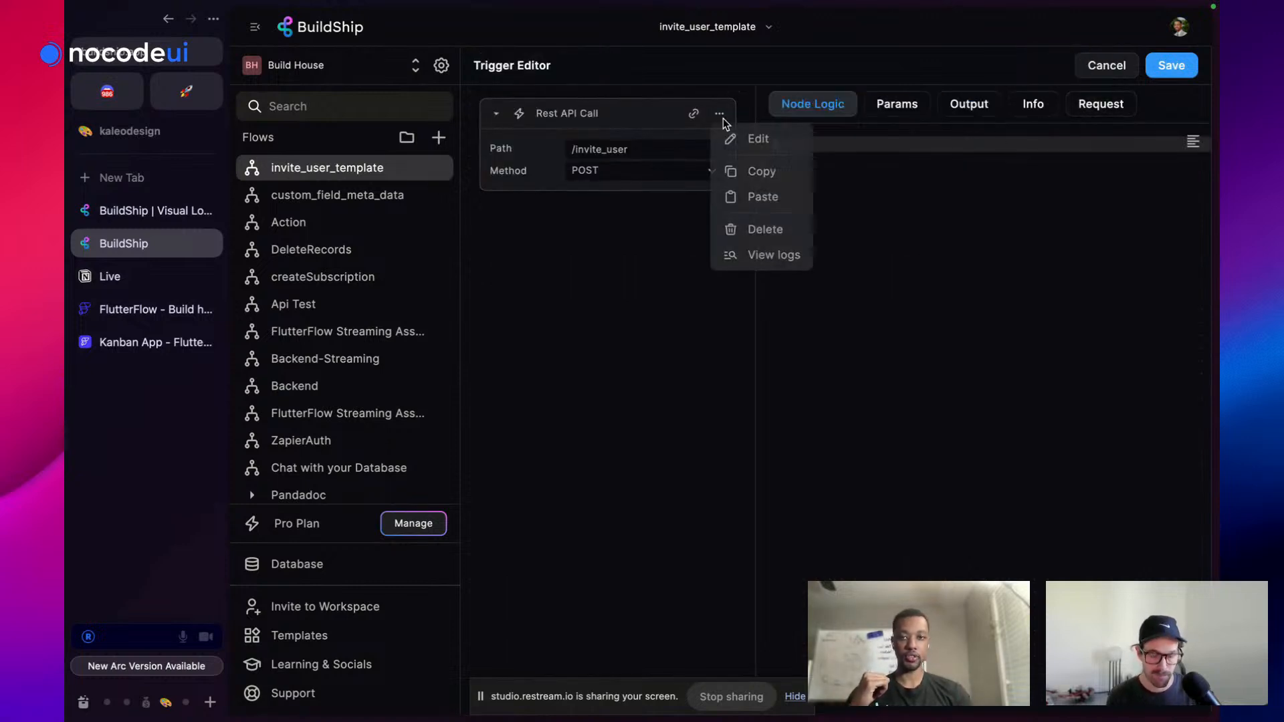
click(1104, 107)
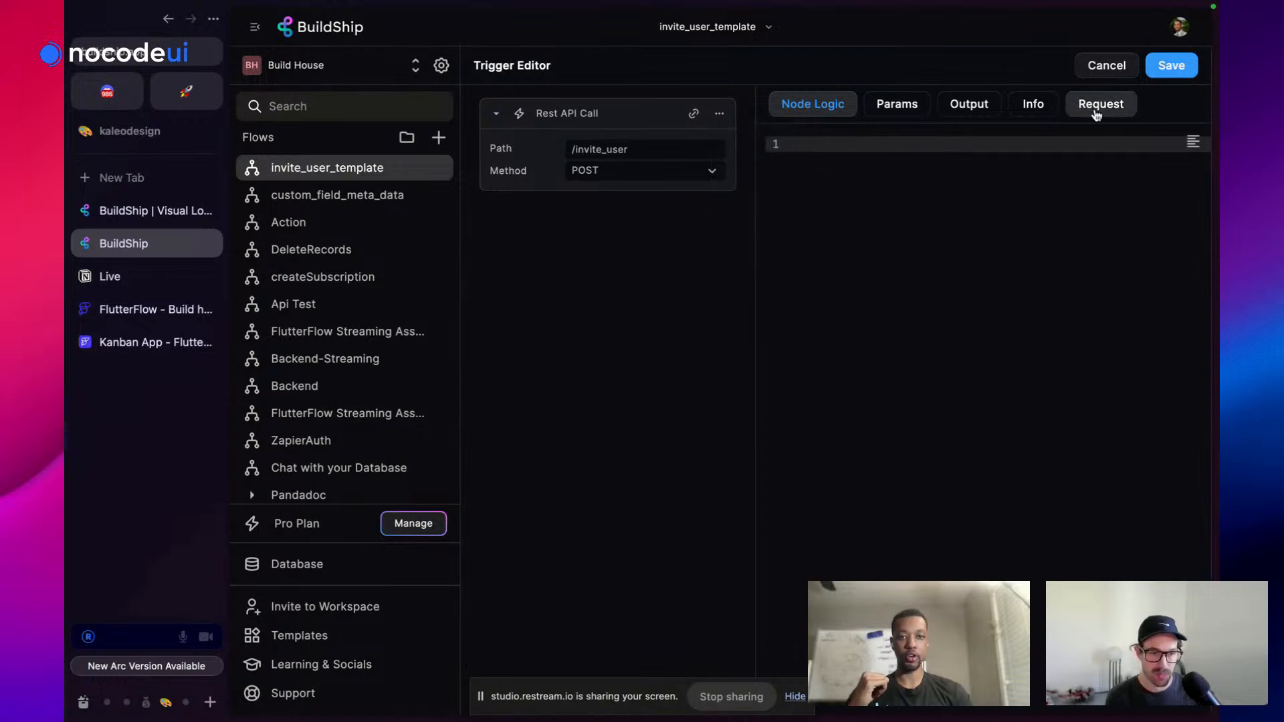
click(892, 284)
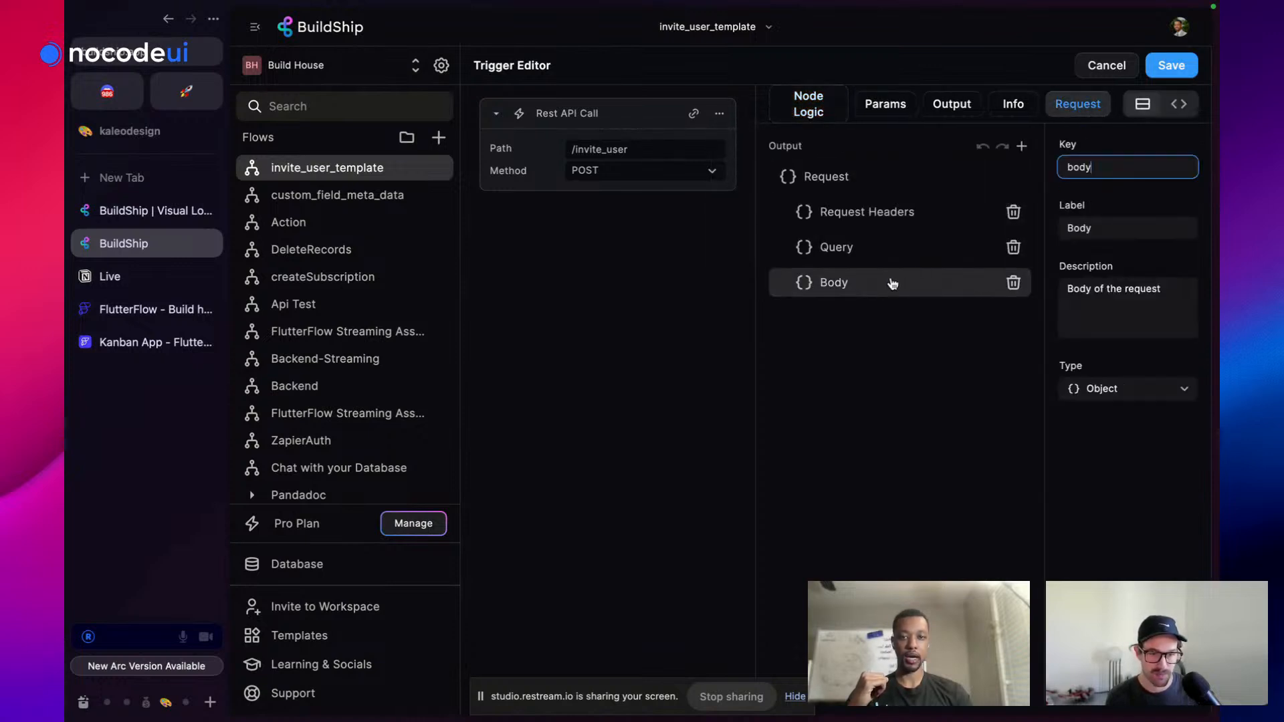
click(1021, 146)
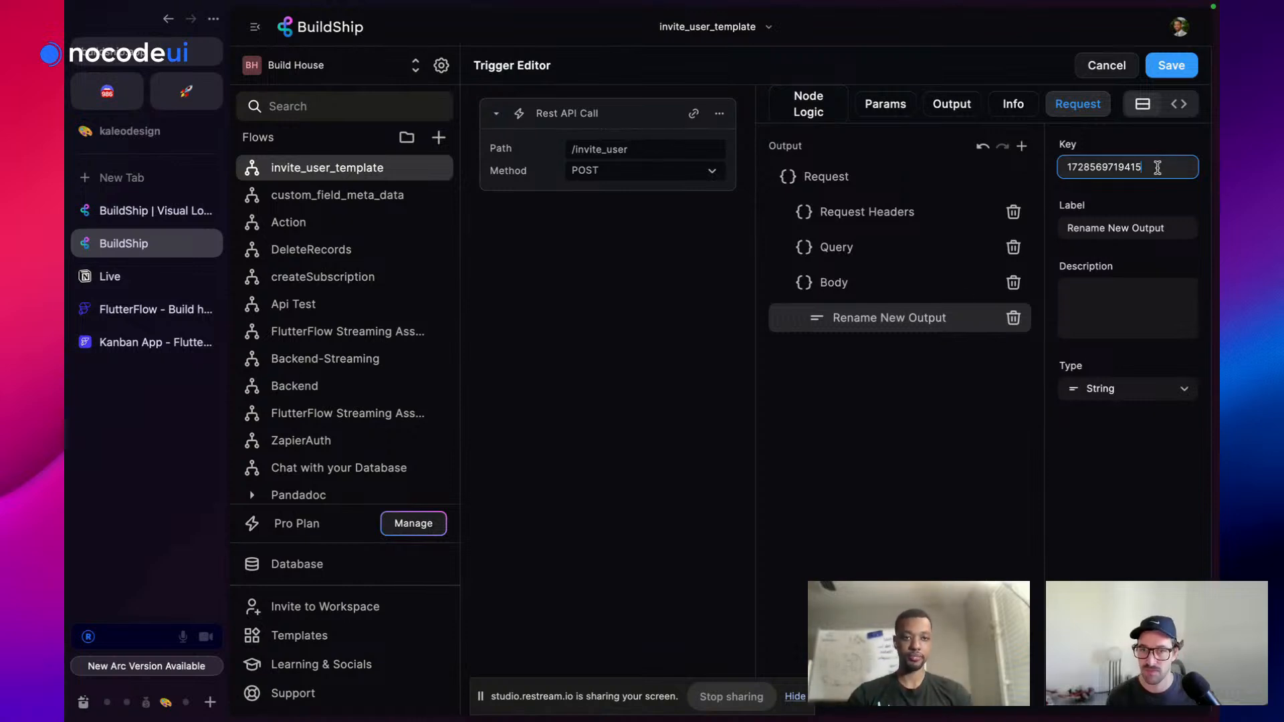
drag(1157, 167, 1061, 169)
text(email)
key(Tab)
text(Email)
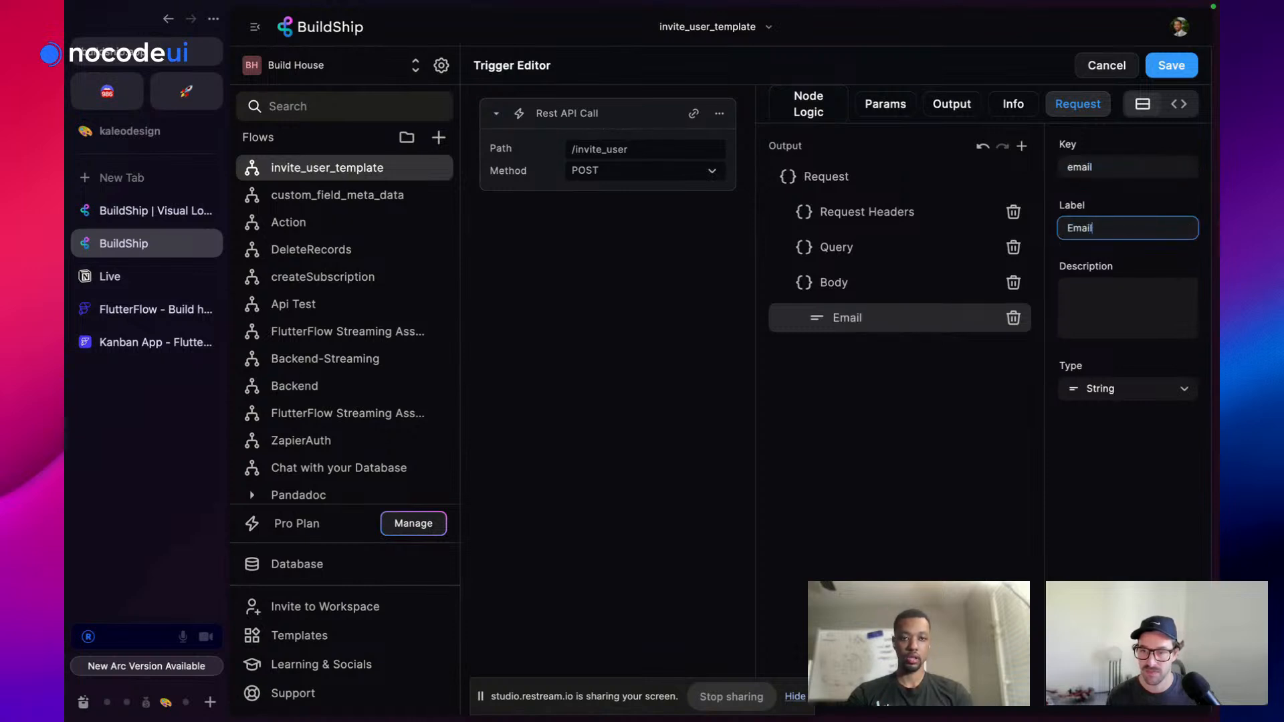
Add a 'user_id' field labelled 'User ID' to the request Body and save the trigger
click(890, 295)
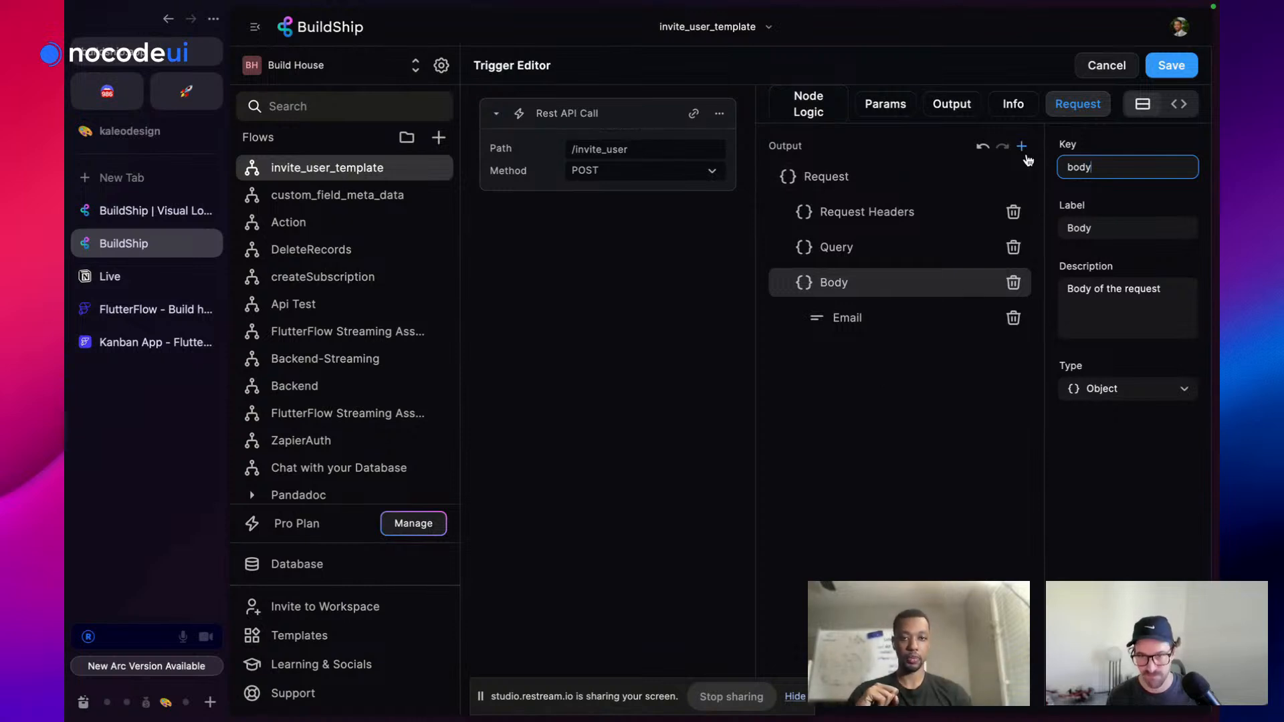
click(1022, 148)
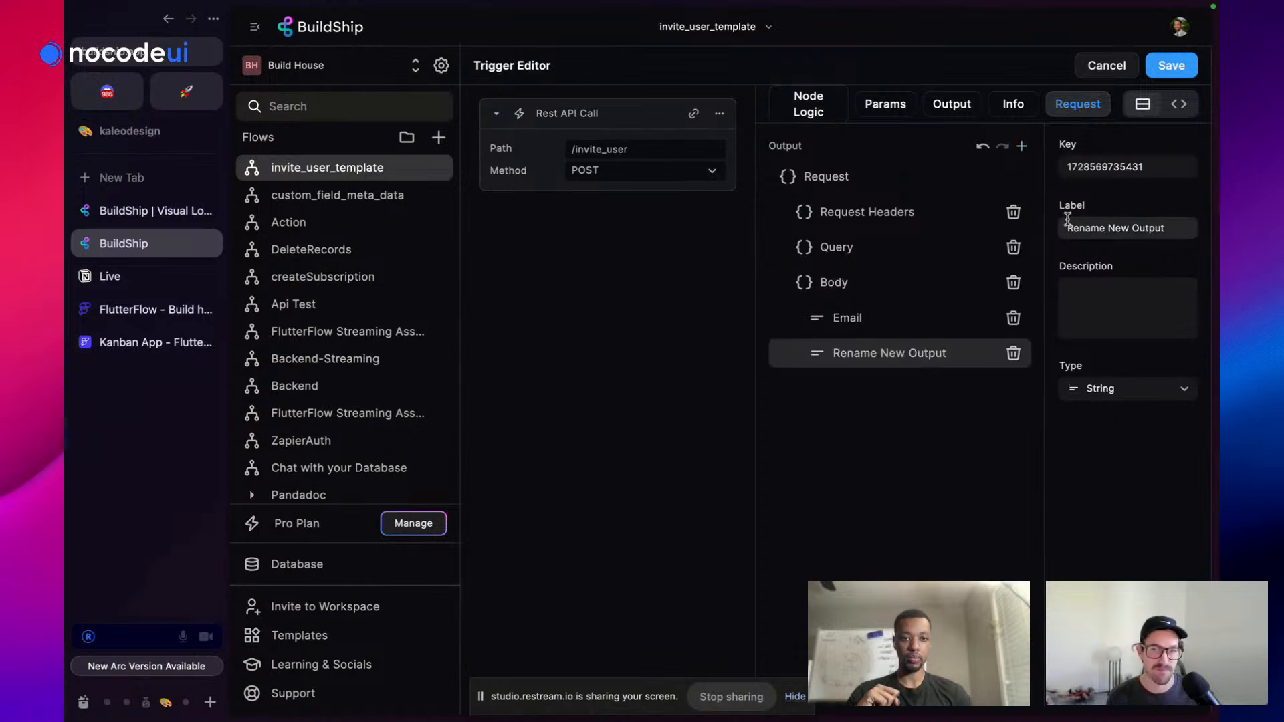
double_click(1137, 167)
text(Use2r)
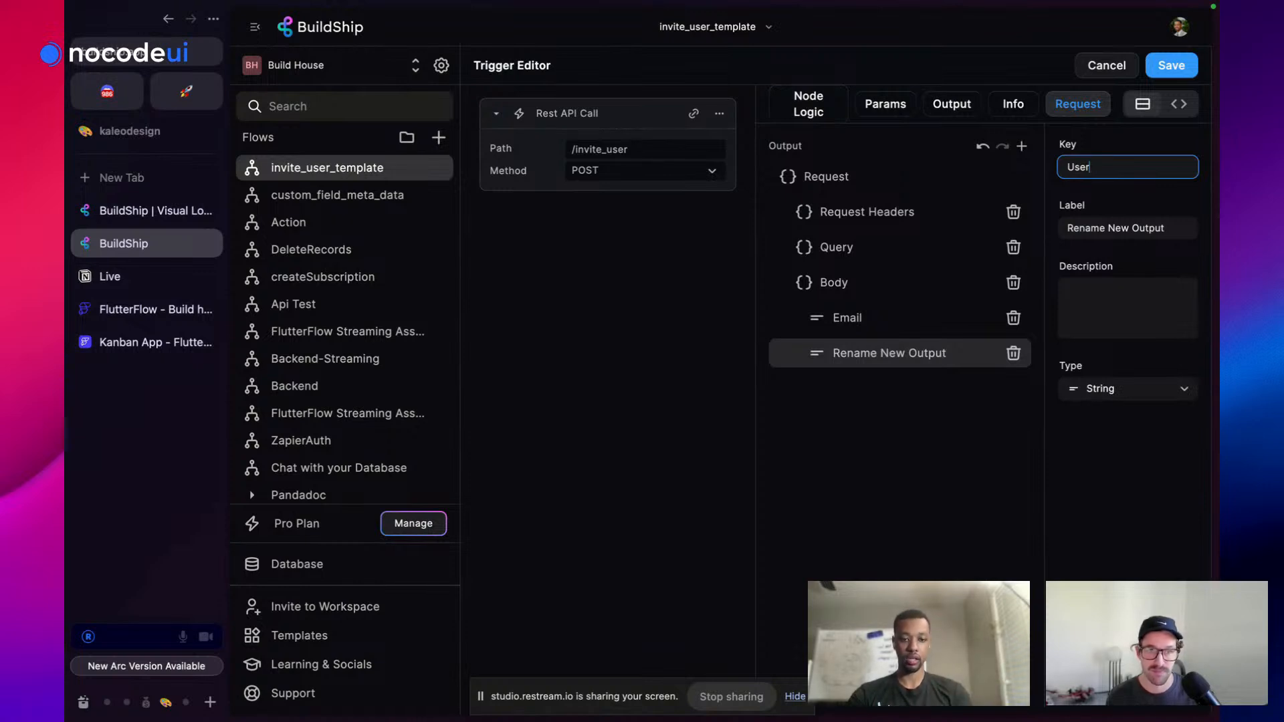
key(BackSpace)
key(BackSpace)
key(BackSpace)
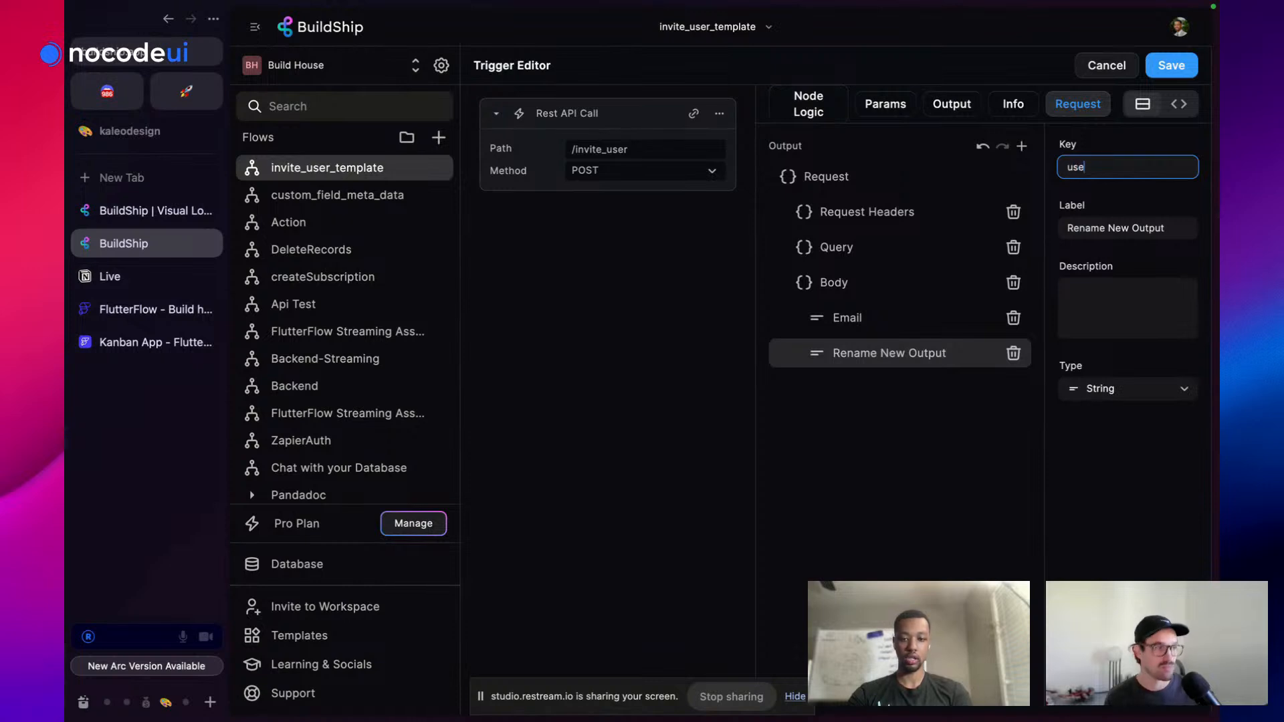
text(user_id)
drag(1175, 229, 1004, 230)
text(User ID)
click(883, 319)
click(883, 346)
click(921, 324)
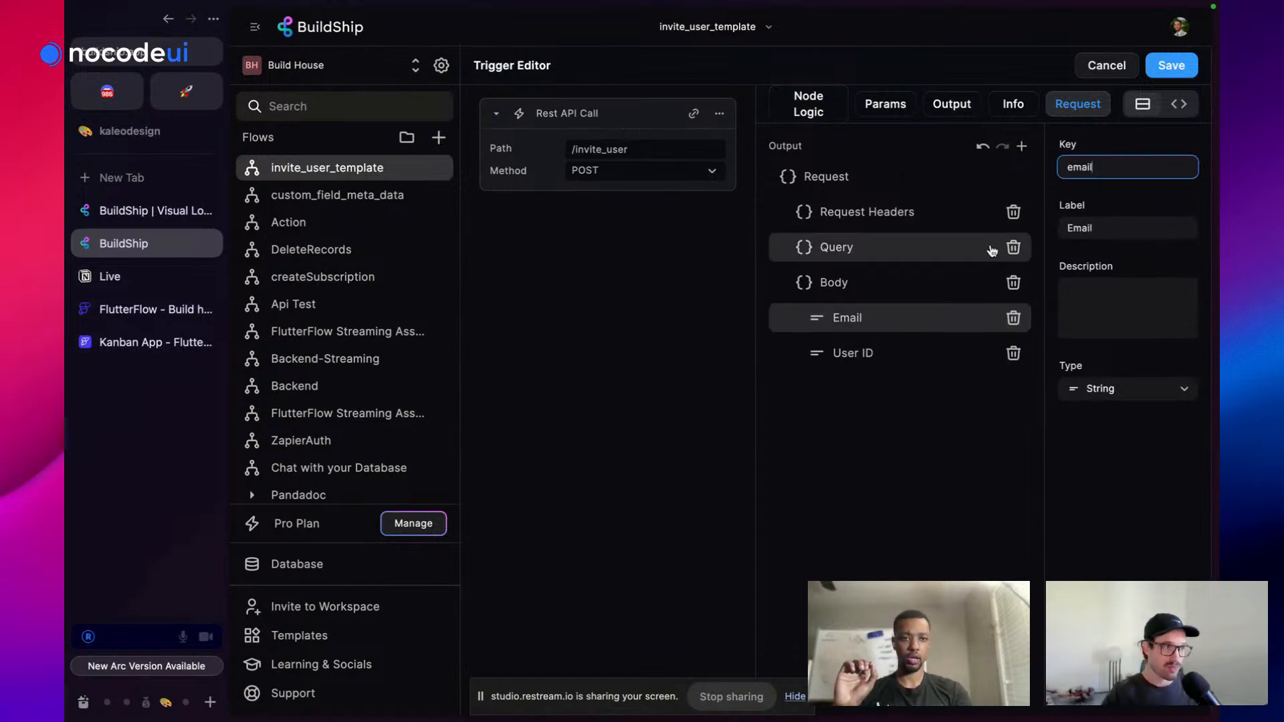
click(1172, 65)
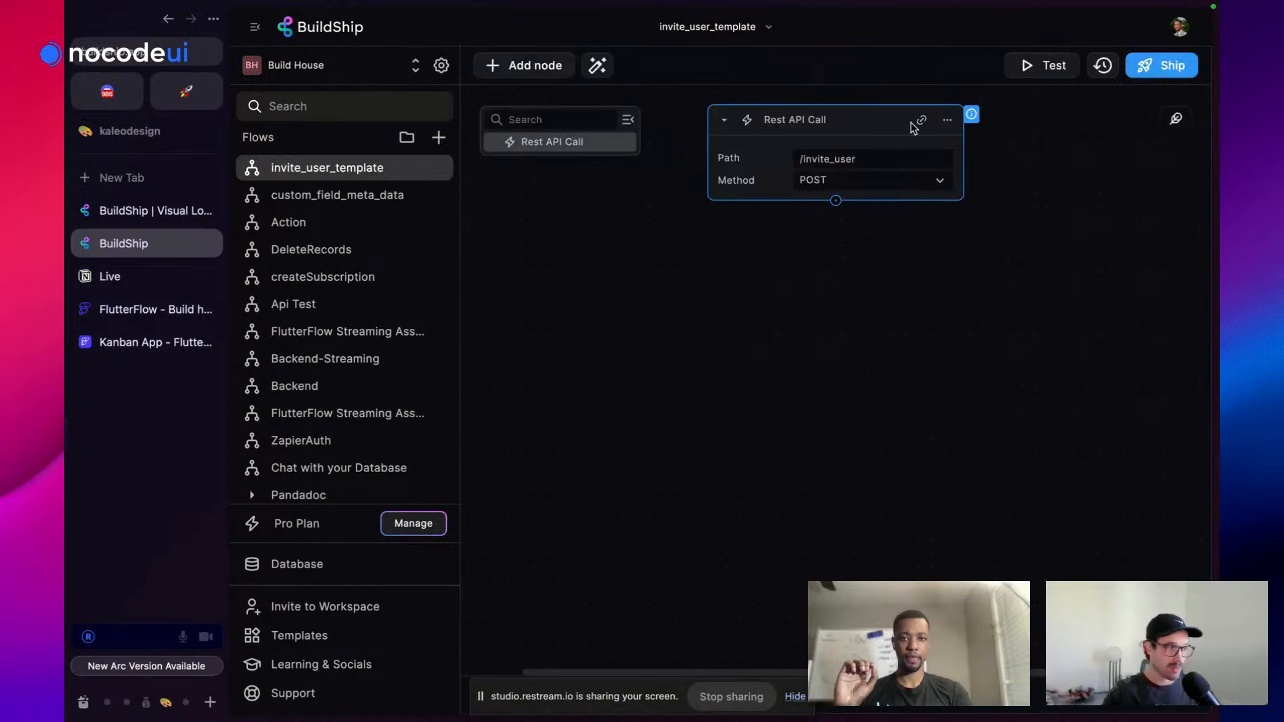
Change the Email body field's type to Array and save the trigger again
click(947, 120)
click(980, 146)
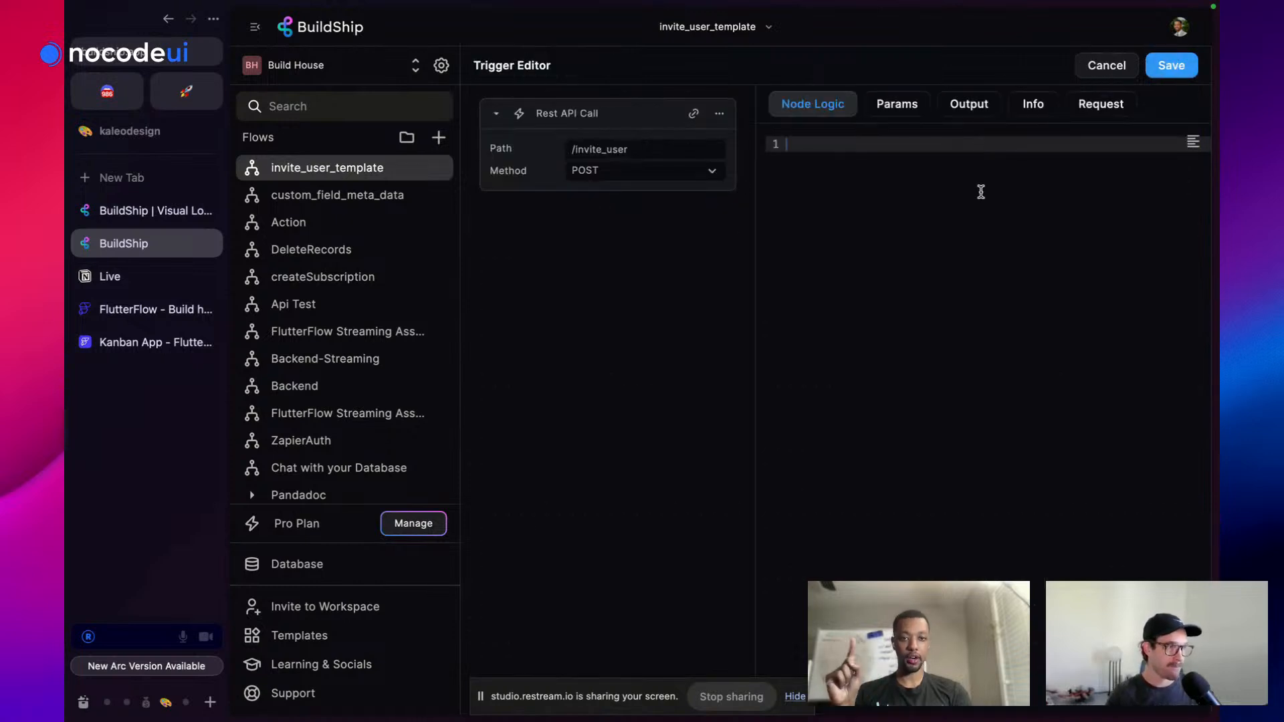
click(1100, 105)
click(931, 327)
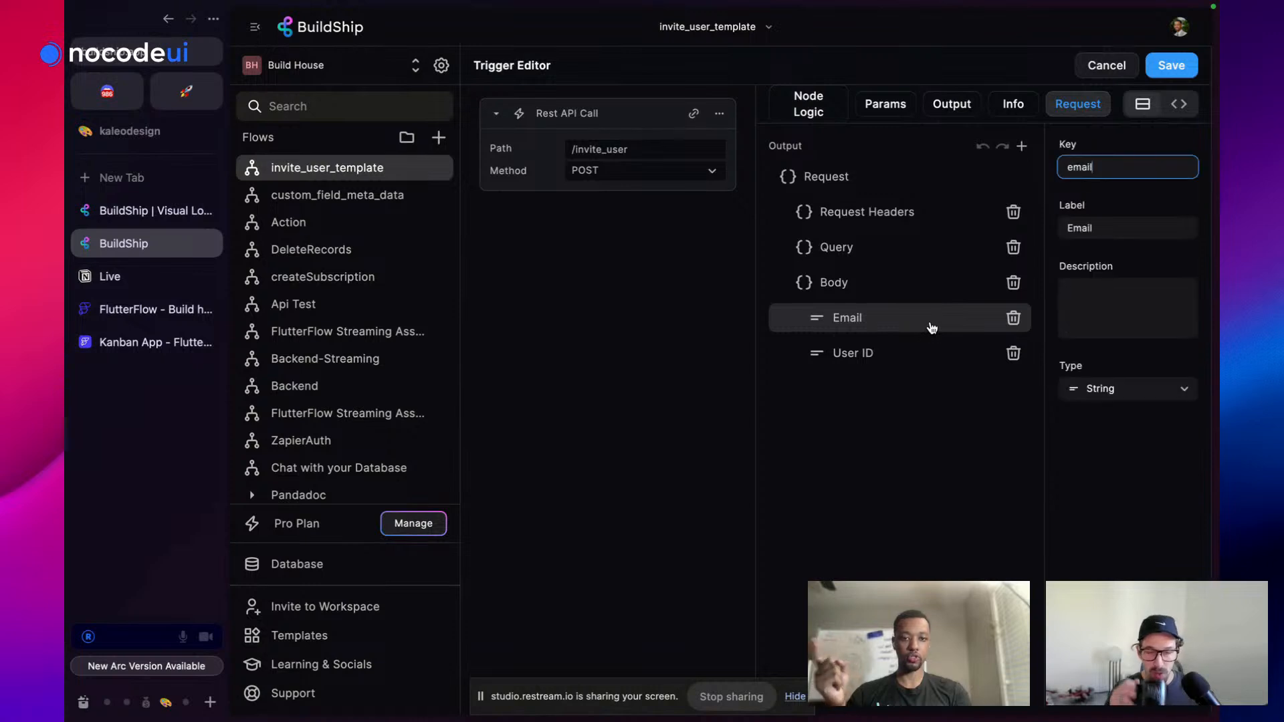
click(1134, 395)
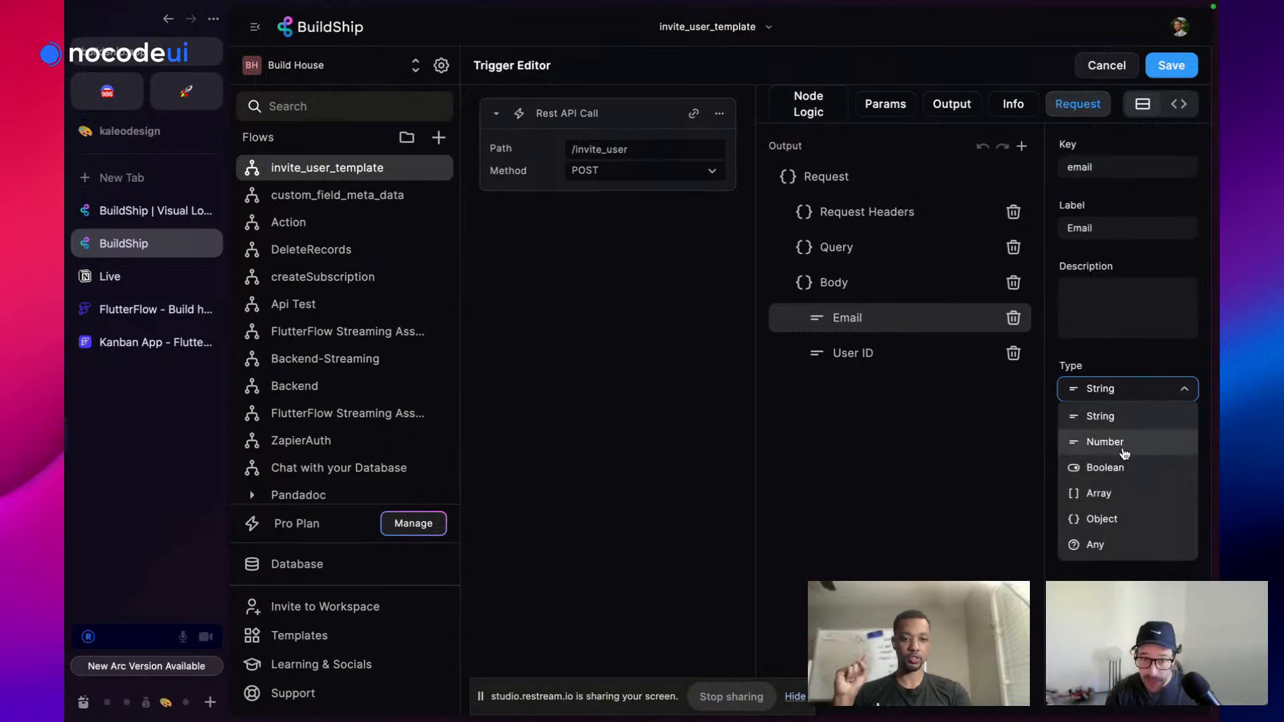
click(1116, 493)
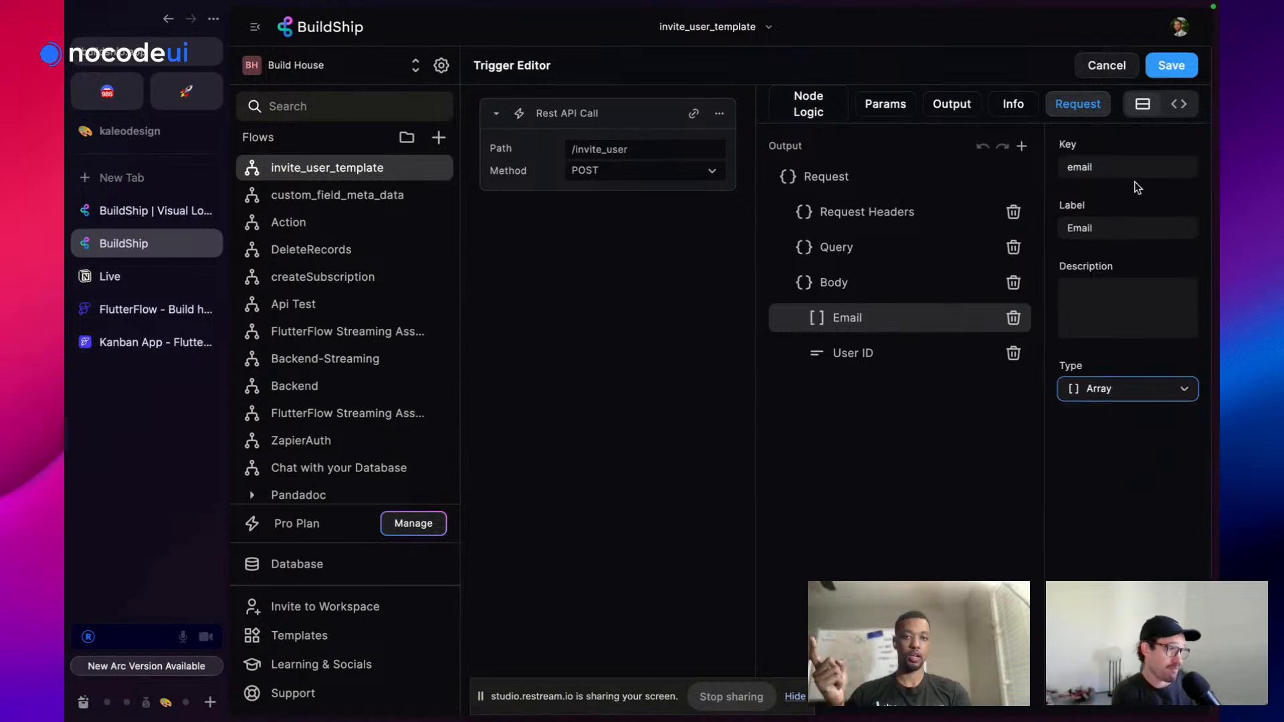
click(1171, 65)
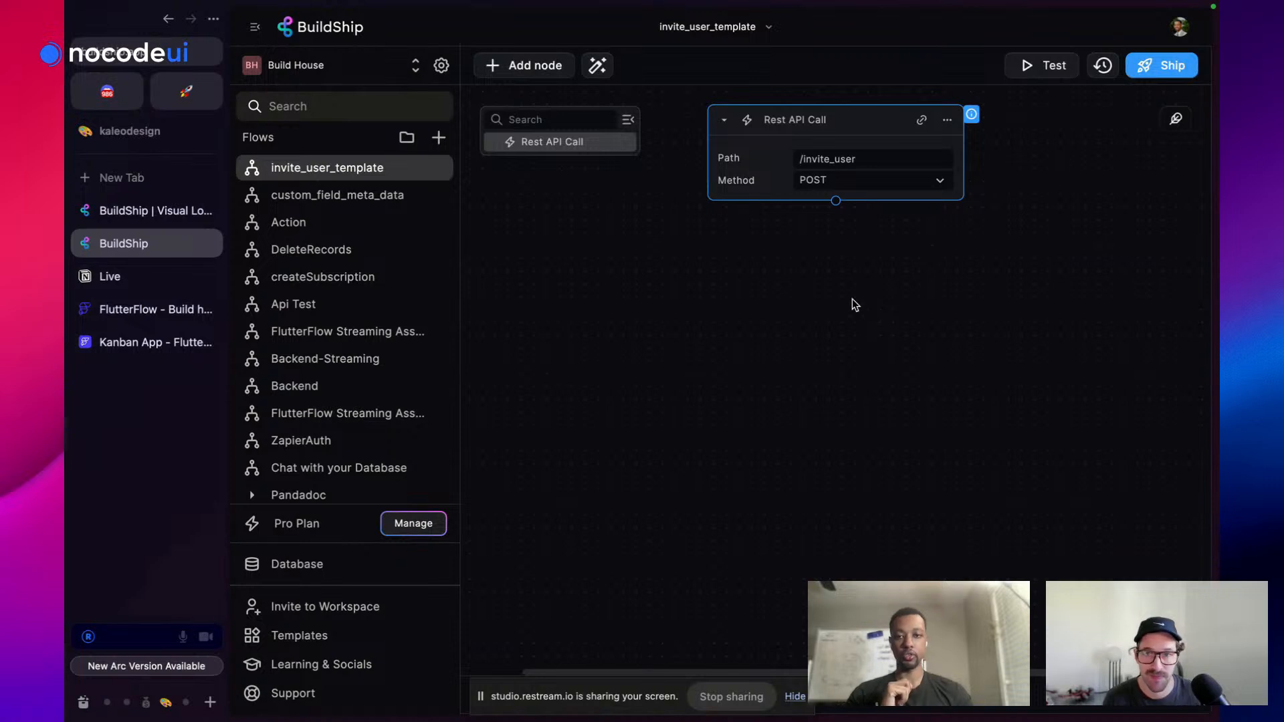
Add a Loop node after the trigger that iterates over the request Body's Email list
click(836, 201)
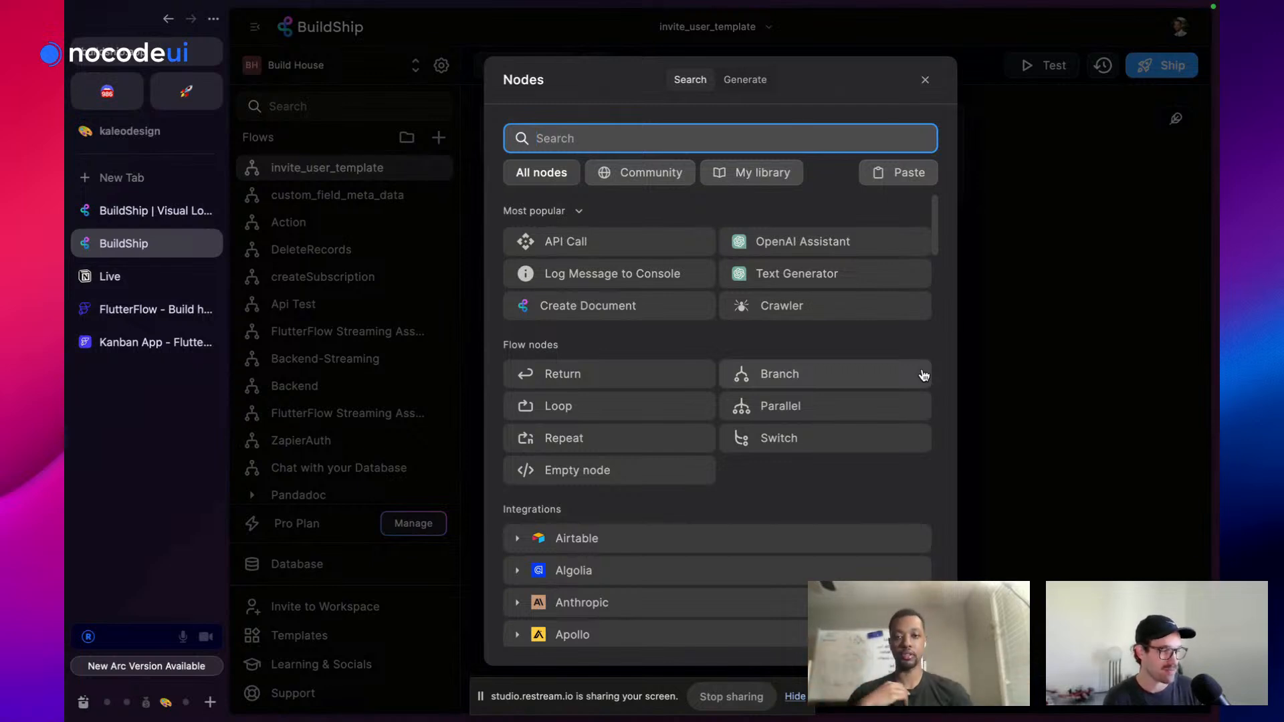
click(593, 409)
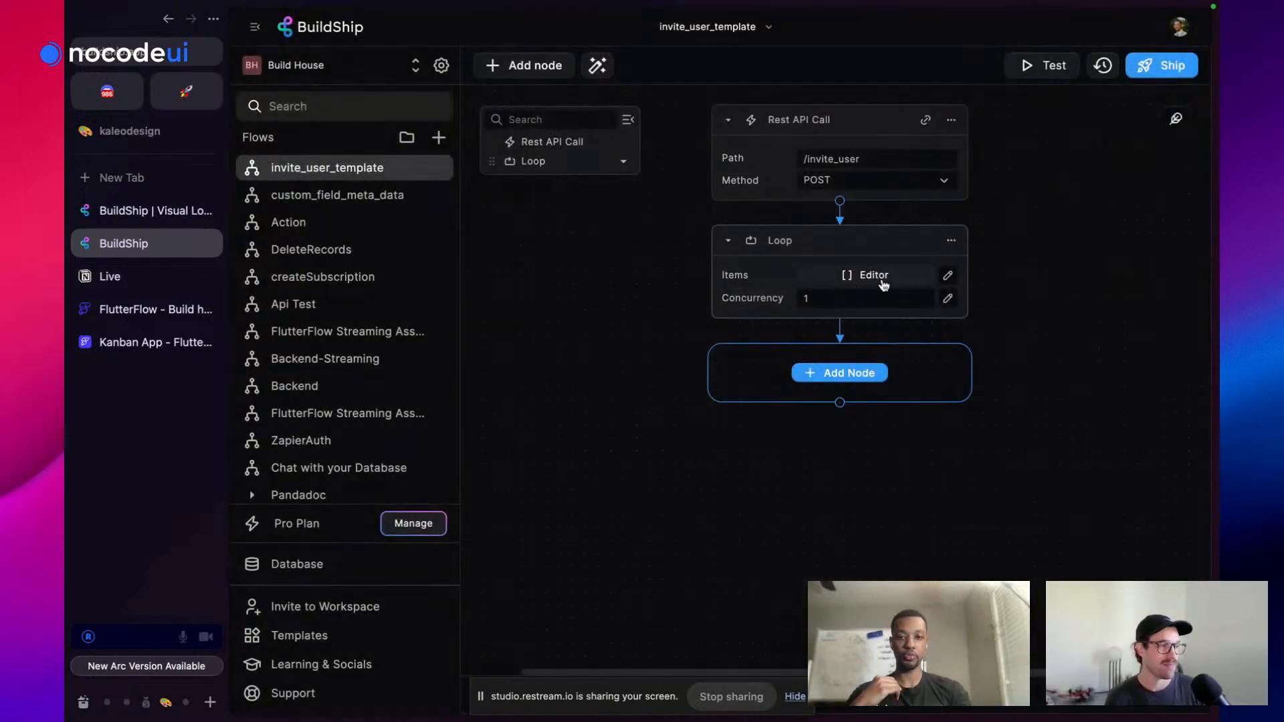
click(863, 275)
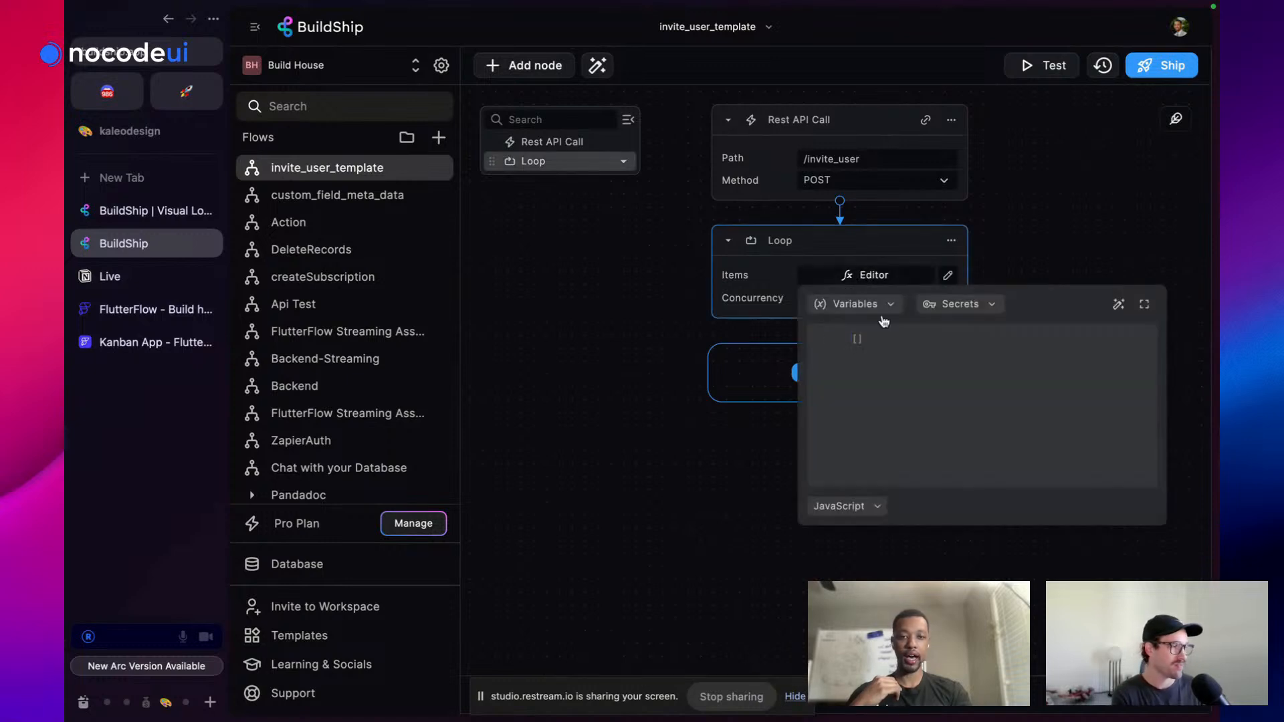
drag(890, 336, 826, 336)
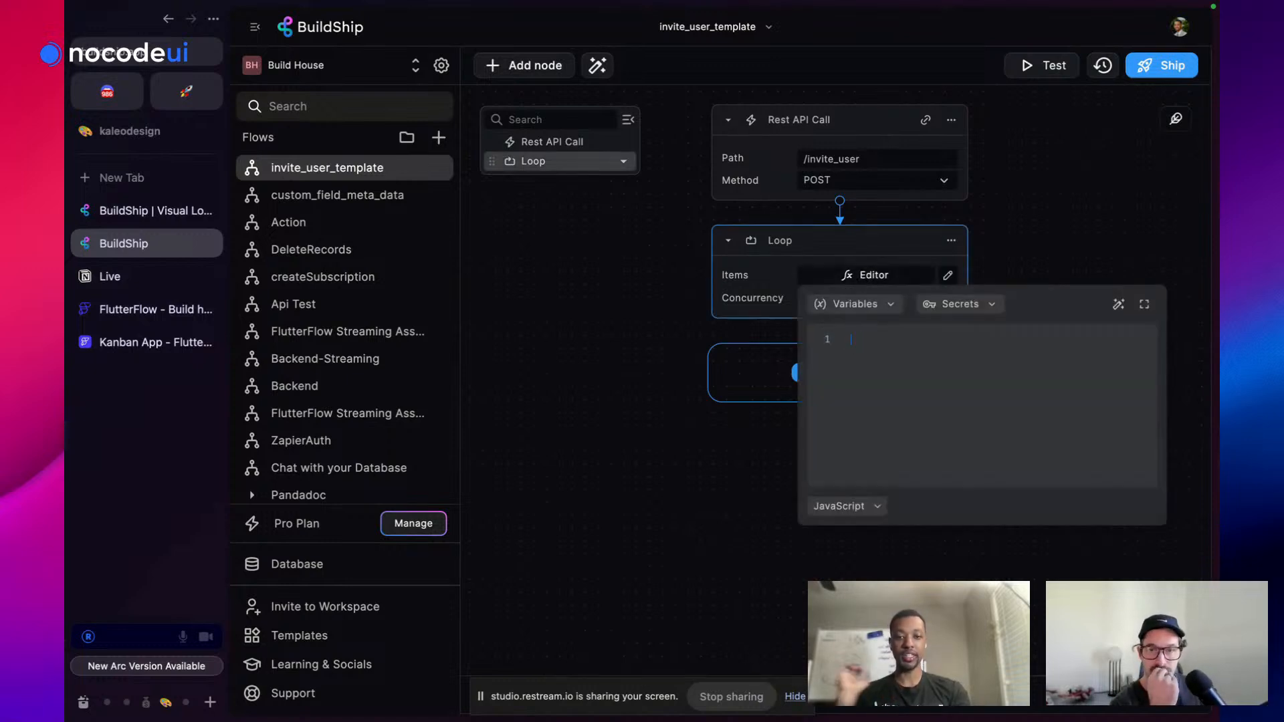
click(877, 309)
click(870, 386)
click(872, 462)
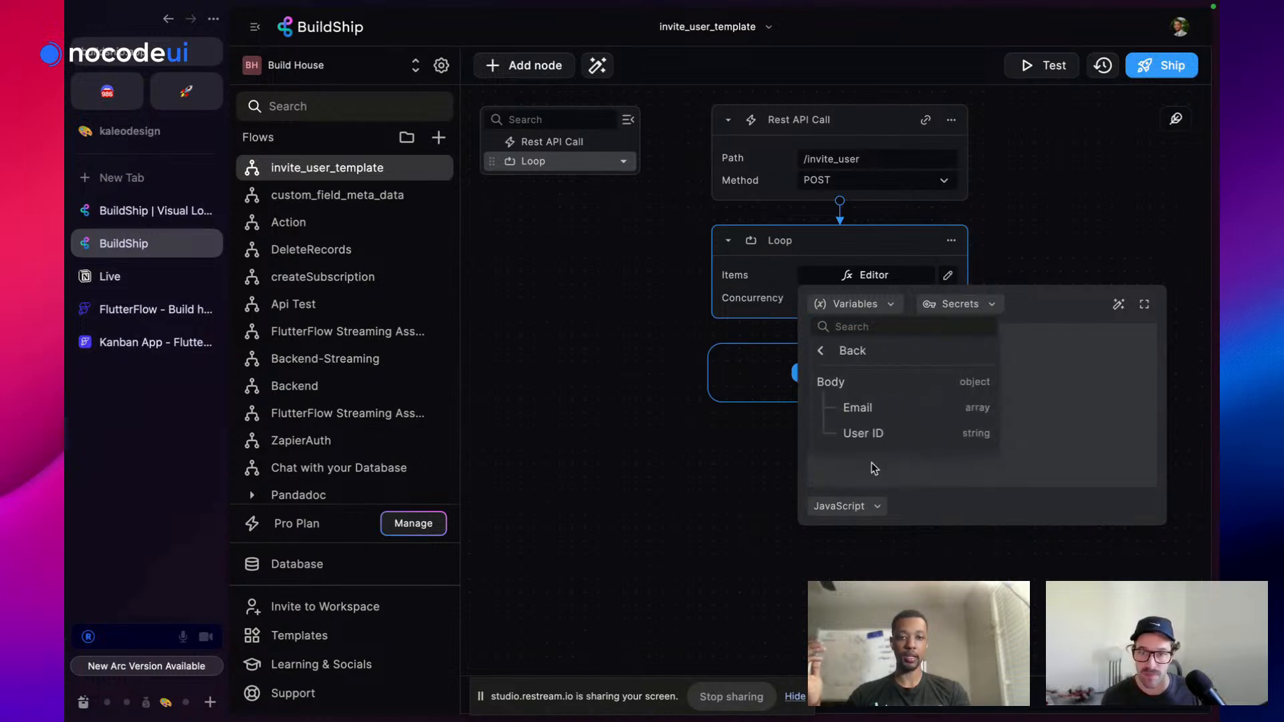
click(879, 409)
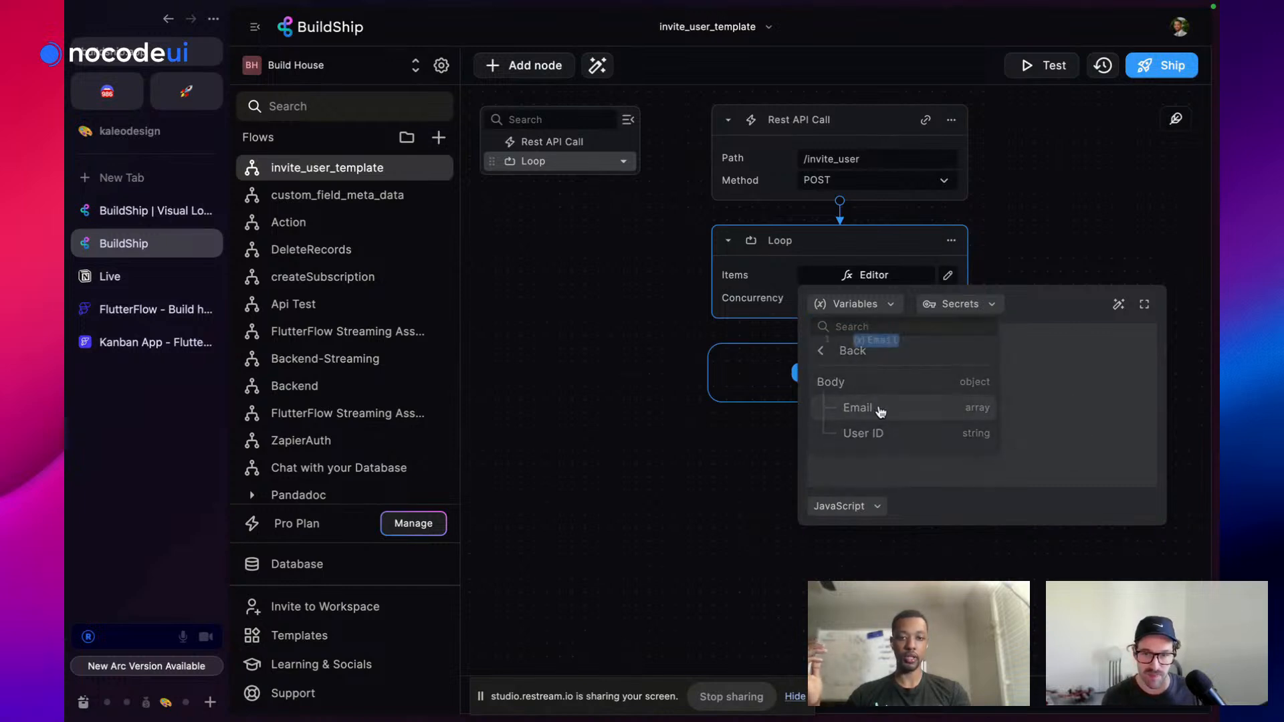
click(1041, 214)
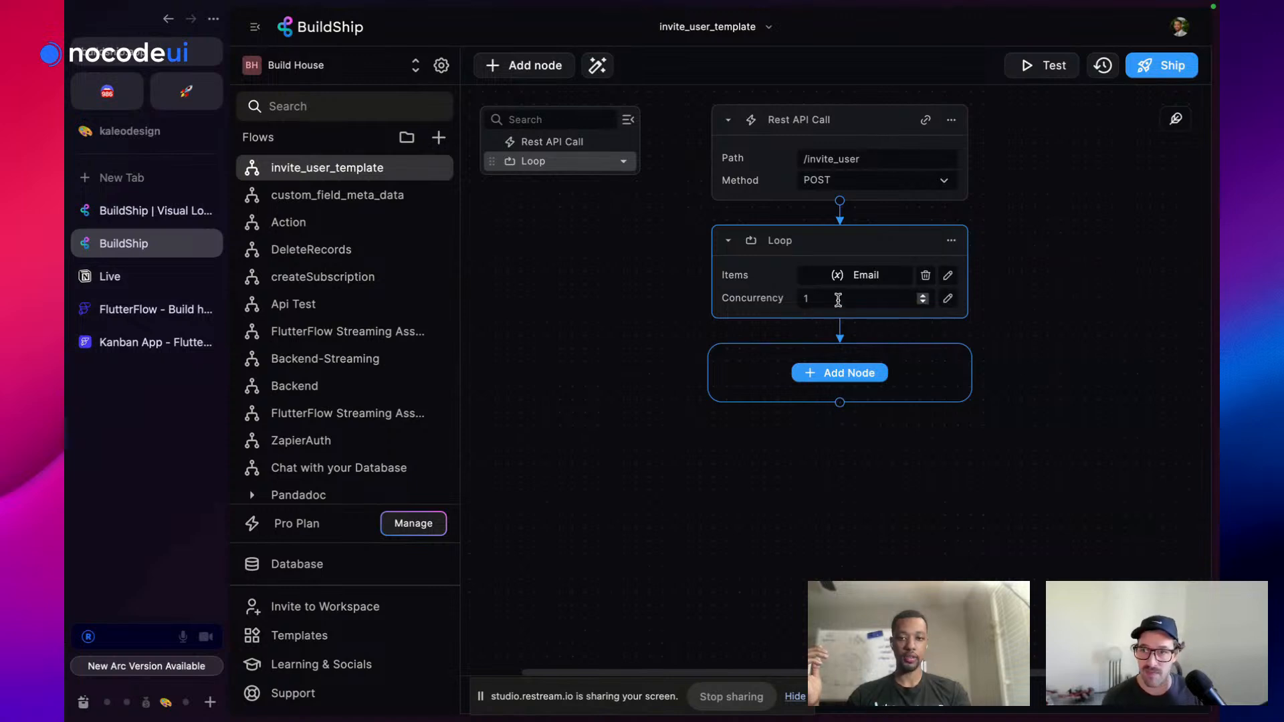
Set the loop's concurrency expression to the Body Email list's .length
click(836, 298)
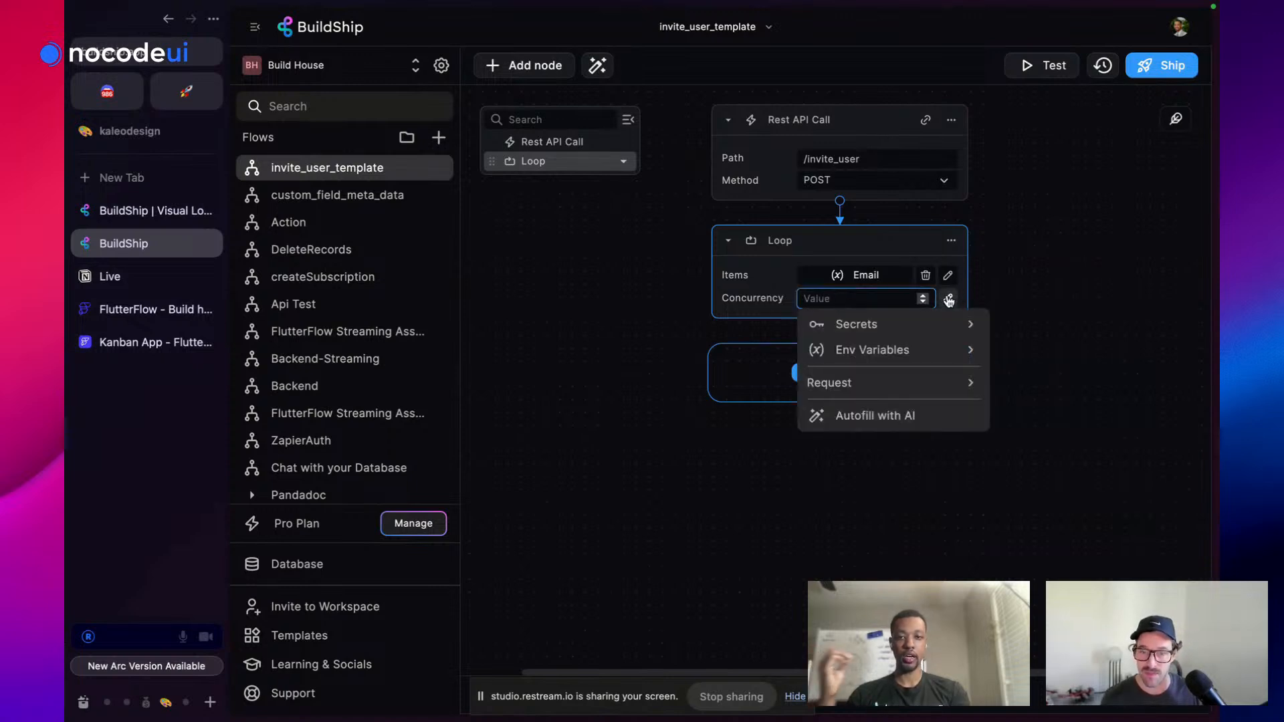
click(947, 298)
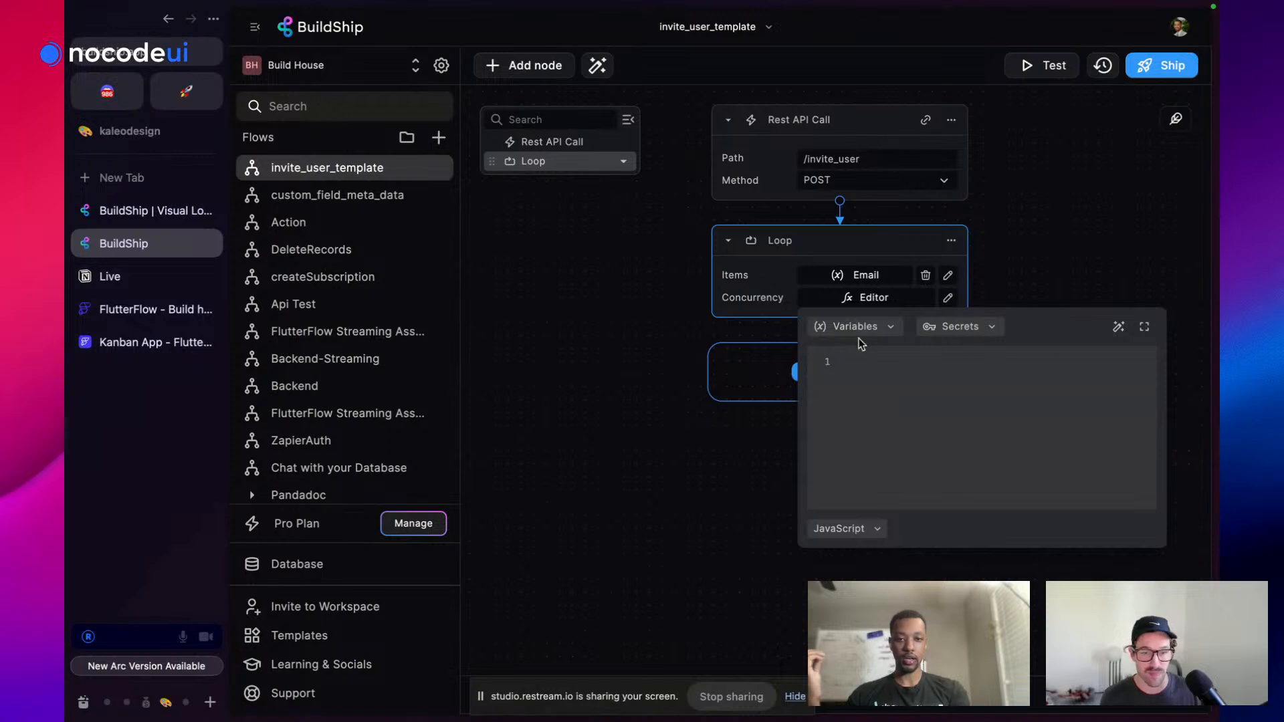
click(857, 332)
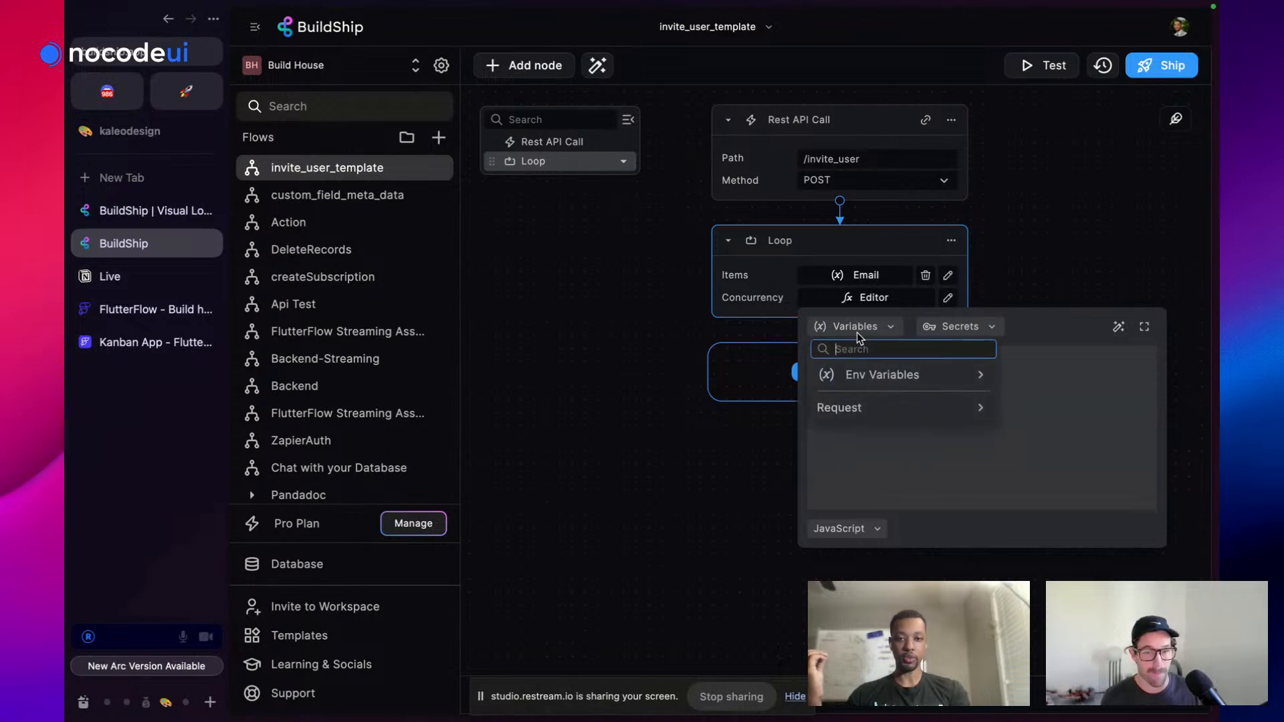
click(860, 408)
click(870, 483)
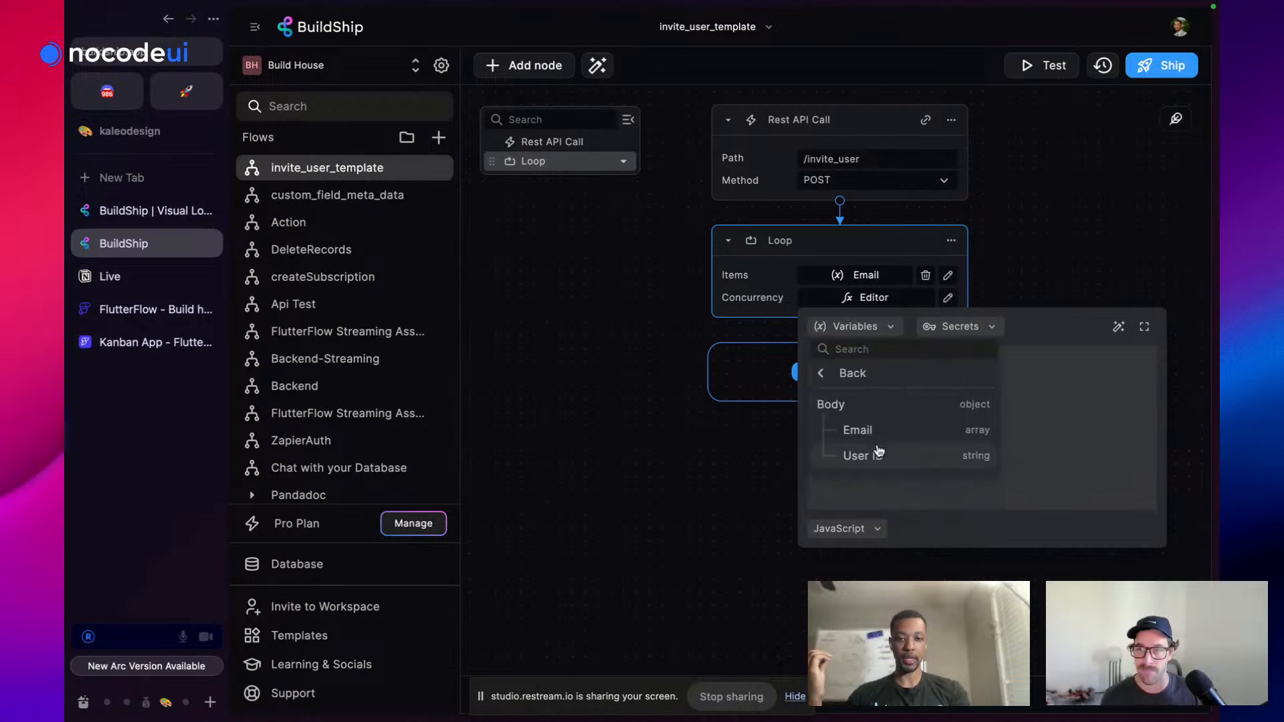
click(883, 430)
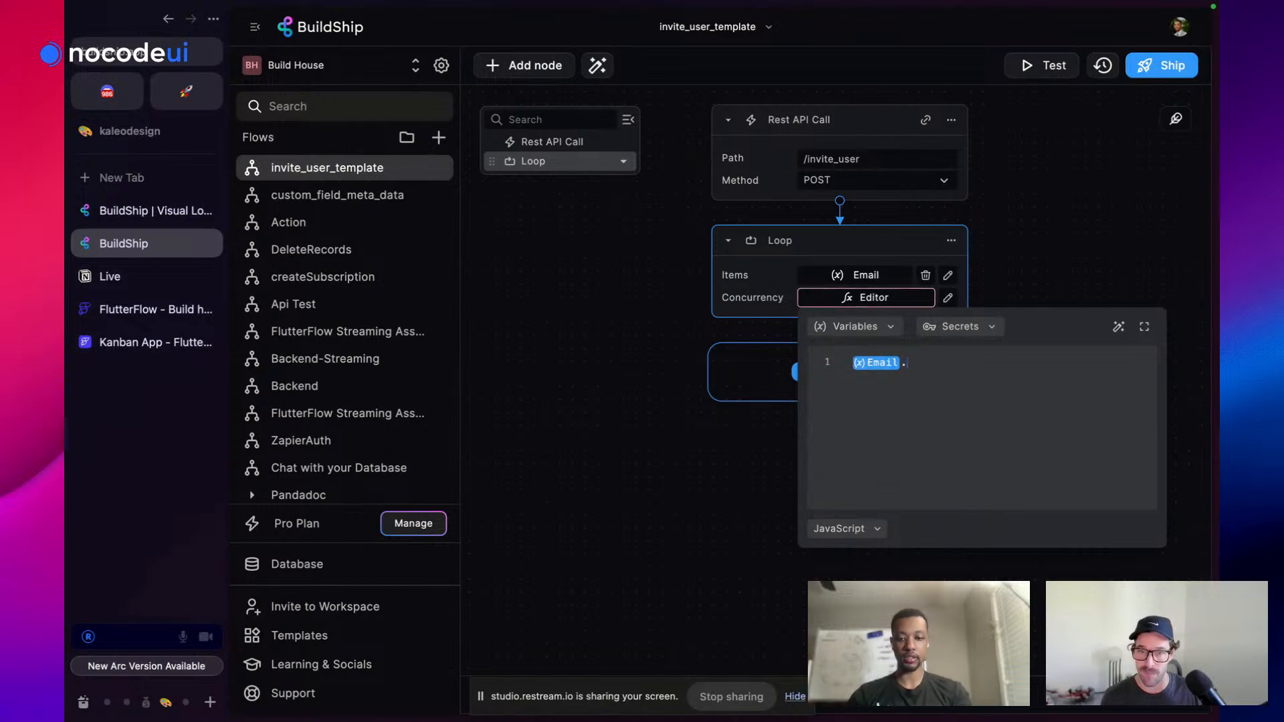
text(.len)
key(Return)
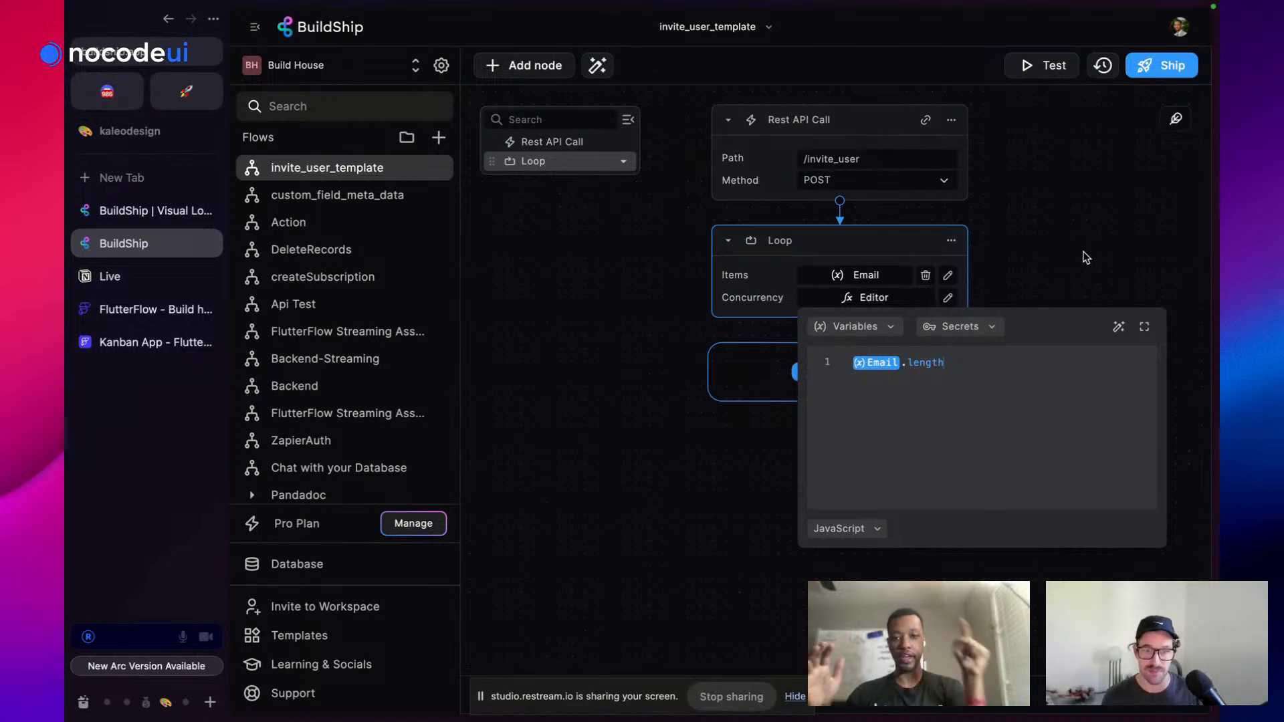
click(1078, 233)
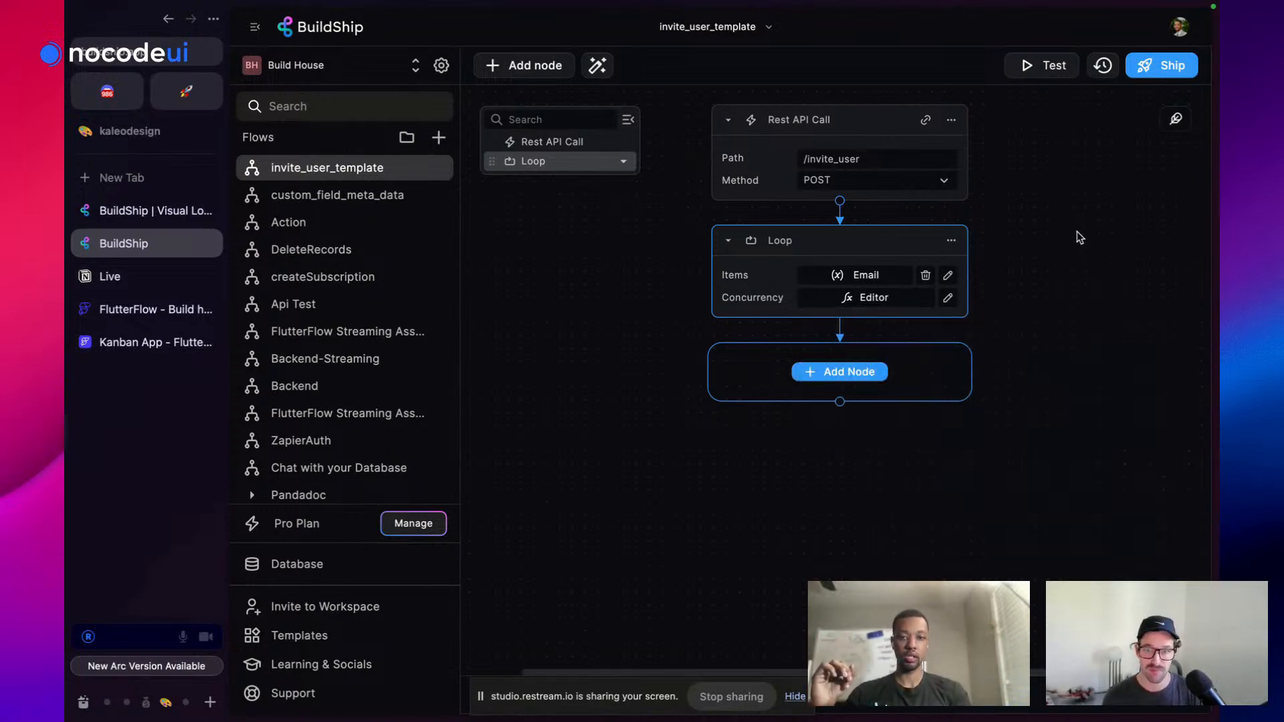
Start an AI-generated node inside the loop, giving it the input 'a start'
click(848, 373)
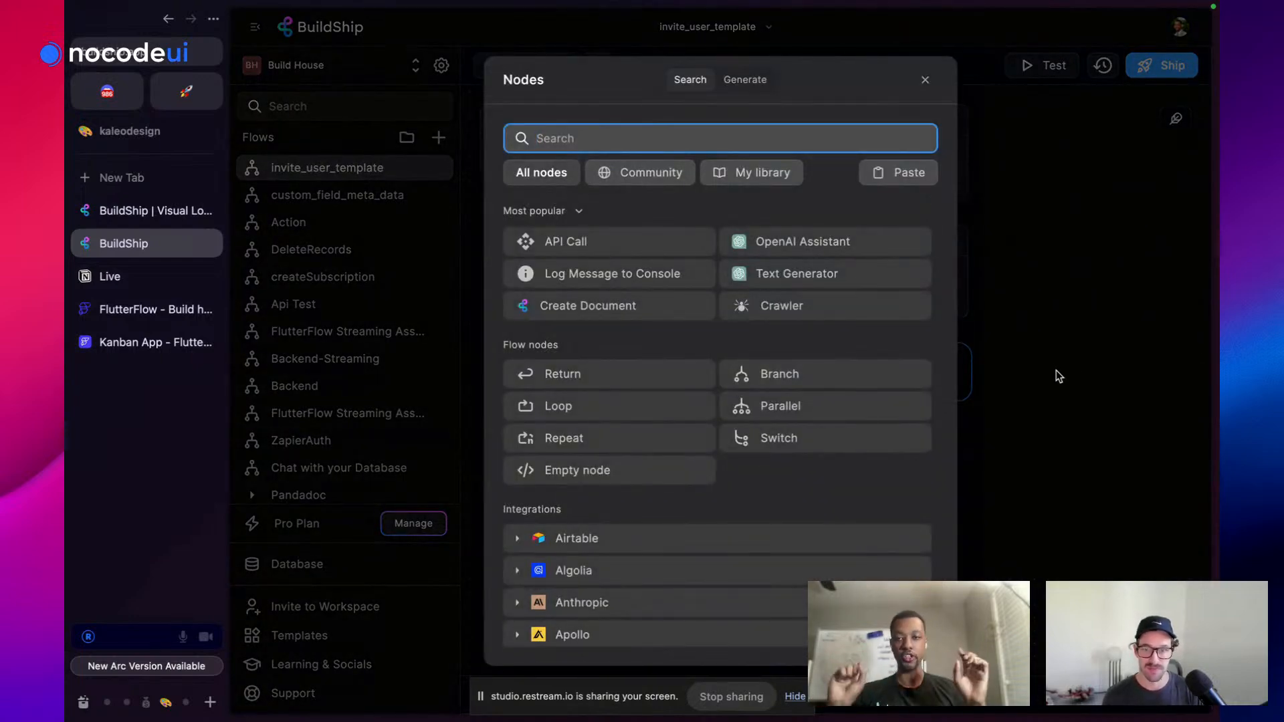
click(738, 89)
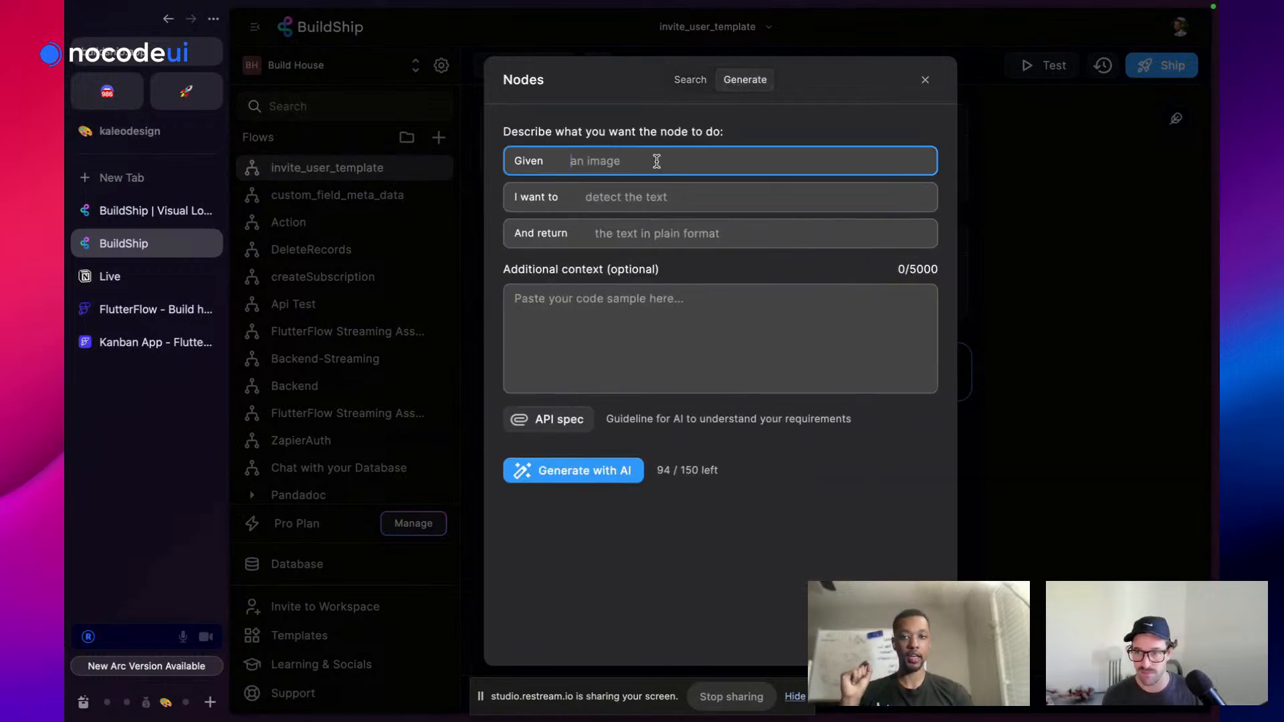
text(nuj)
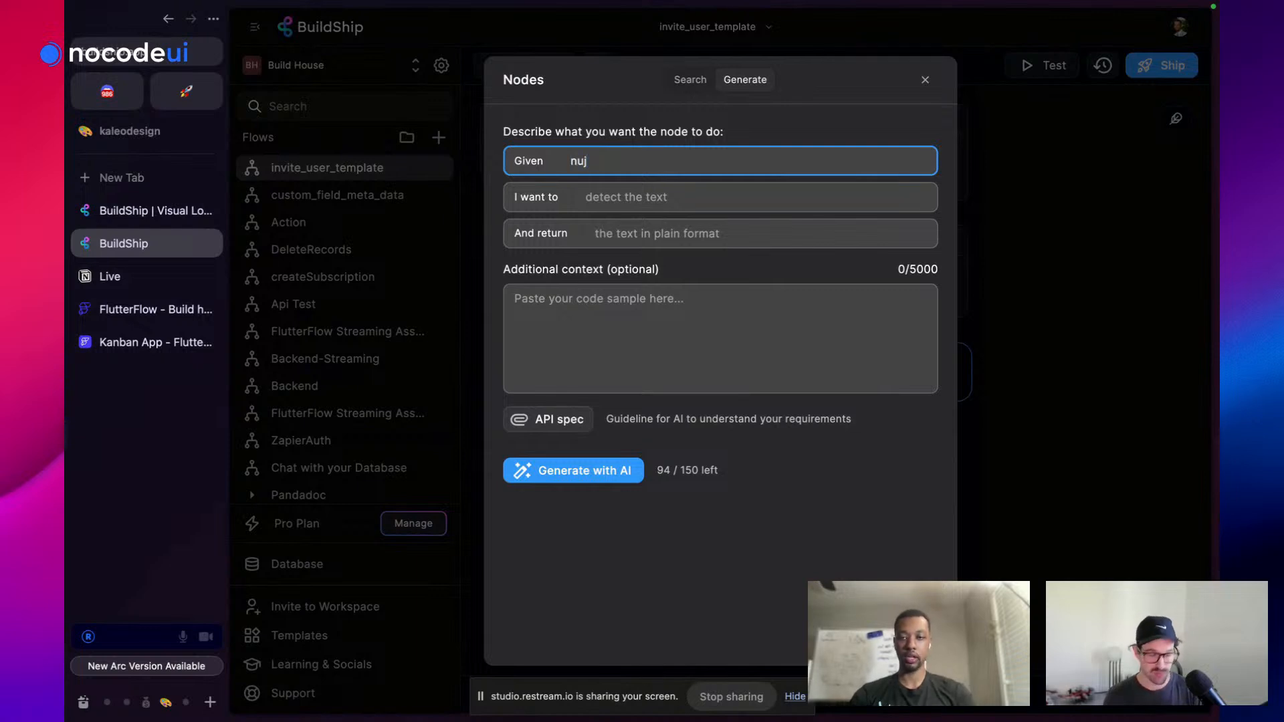
key(XF86AudioRaiseVolume)
text(umber of charter)
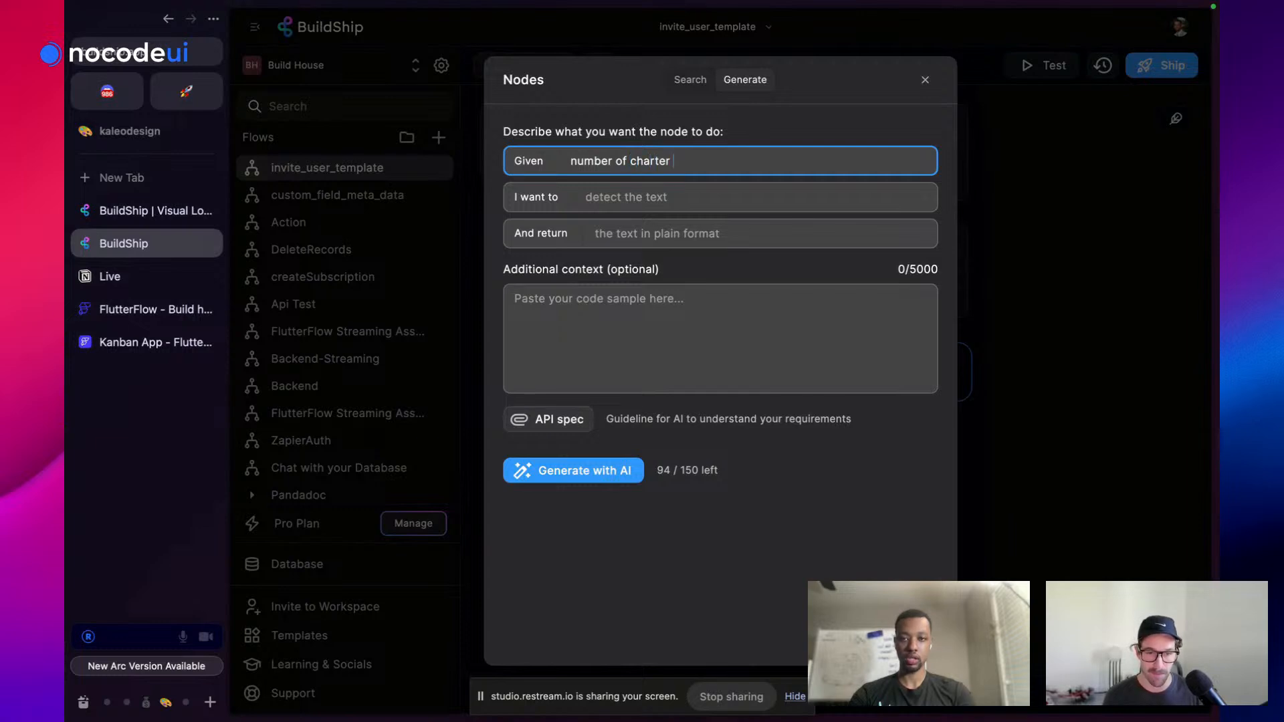
key(BackSpace)
key(BackSpace)
key(BackSpace)
key(BackSpace)
key(BackSpace)
key(BackSpace)
key(BackSpace)
key(BackSpace)
key(BackSpace)
key(BackSpace)
key(BackSpace)
key(BackSpace)
key(BackSpace)
key(BackSpace)
key(BackSpace)
key(BackSpace)
key(BackSpace)
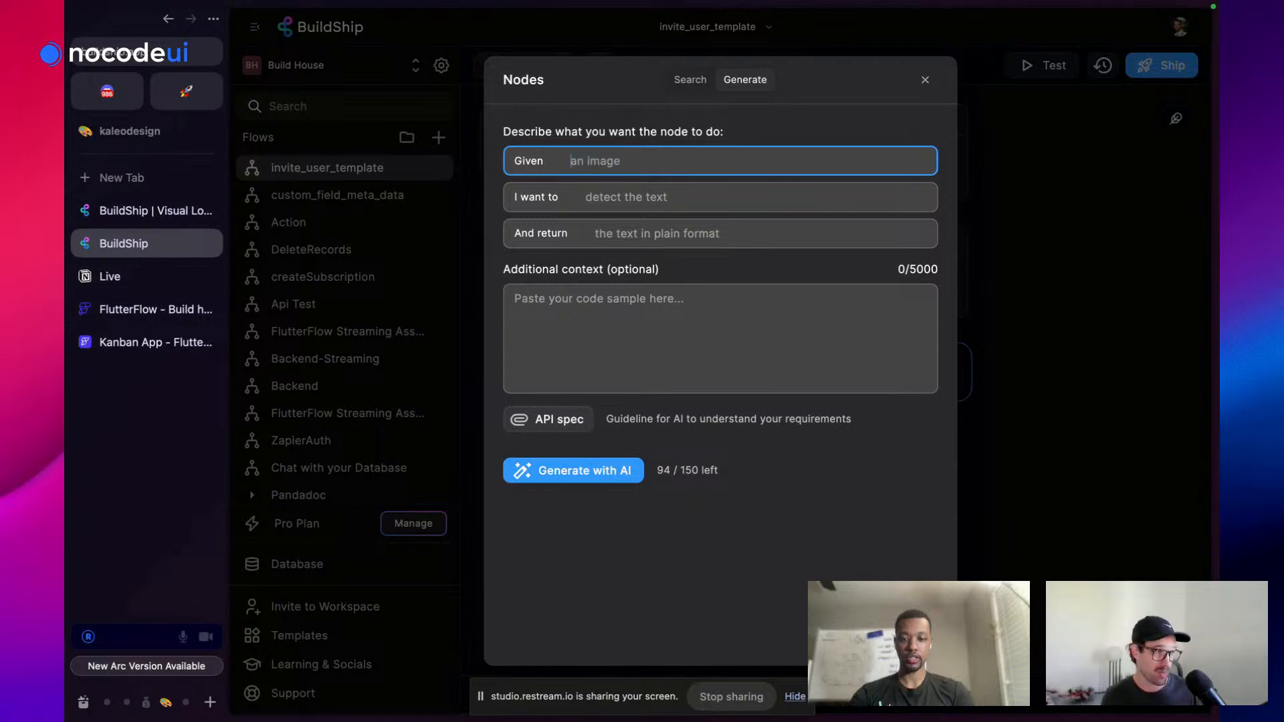
text(a start)
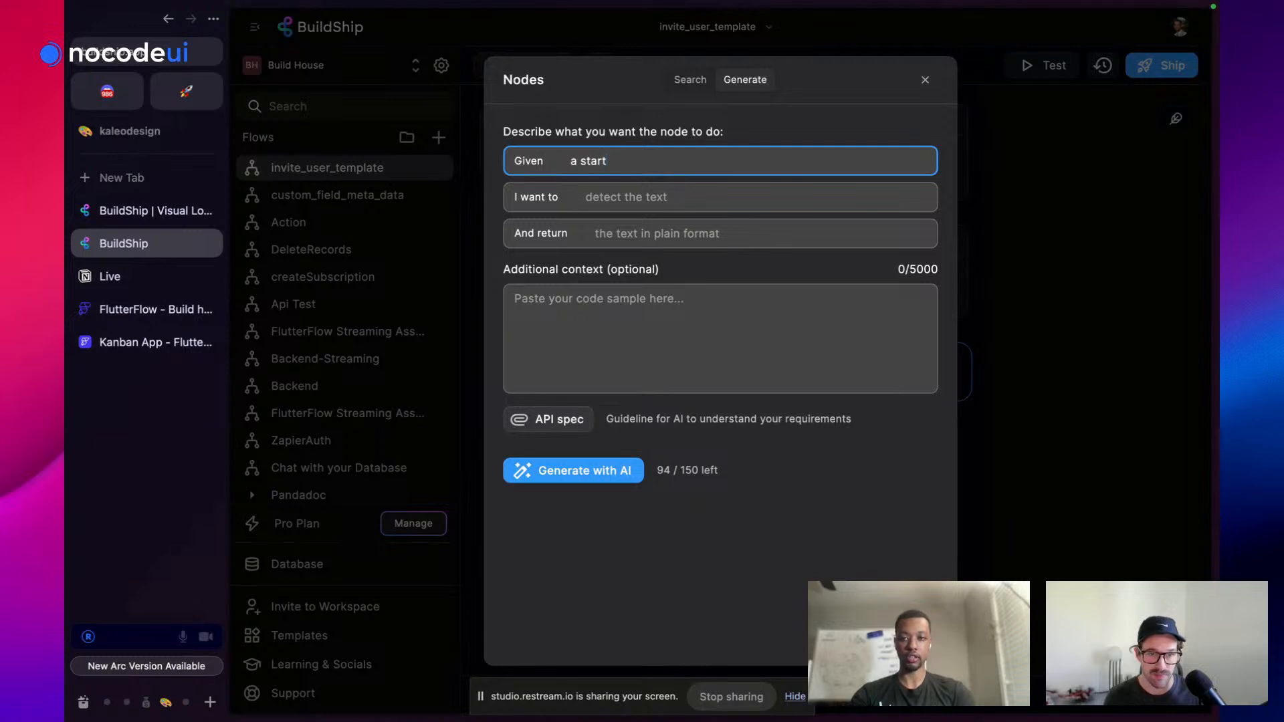
Ask it to generate a password with 6 values, return 'the password', and generate with AI
click(714, 198)
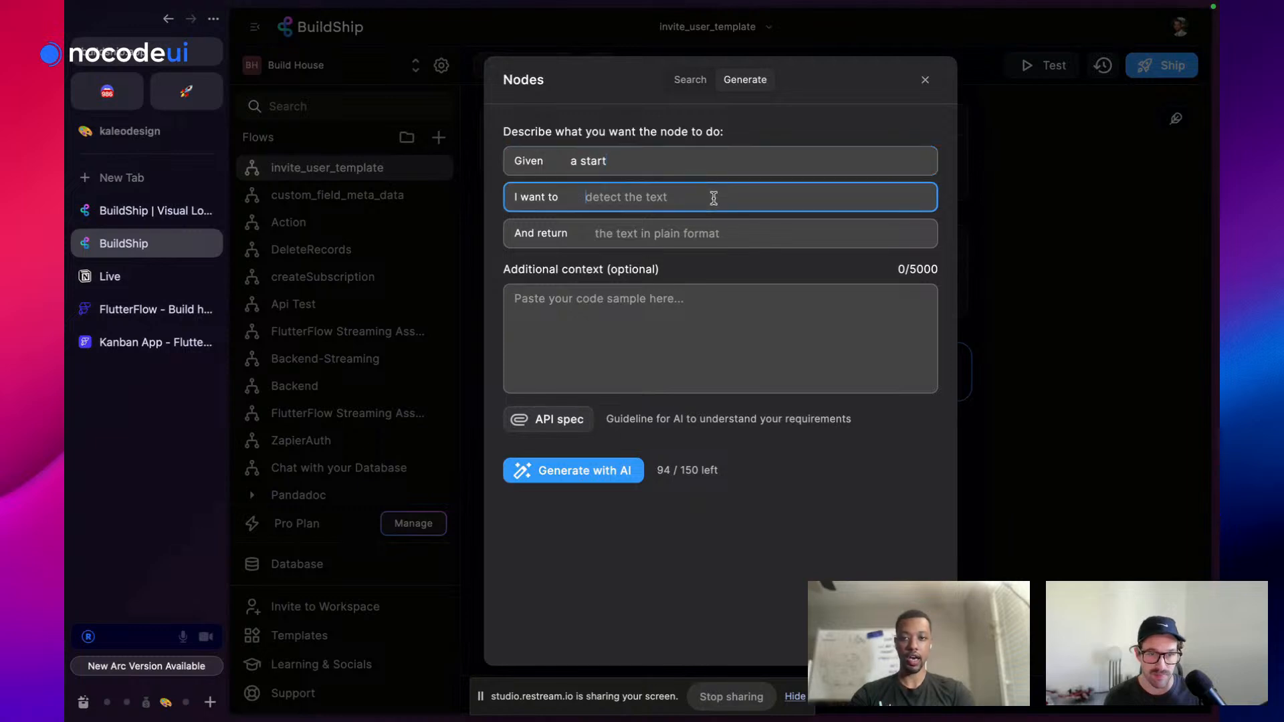
text(to genera)
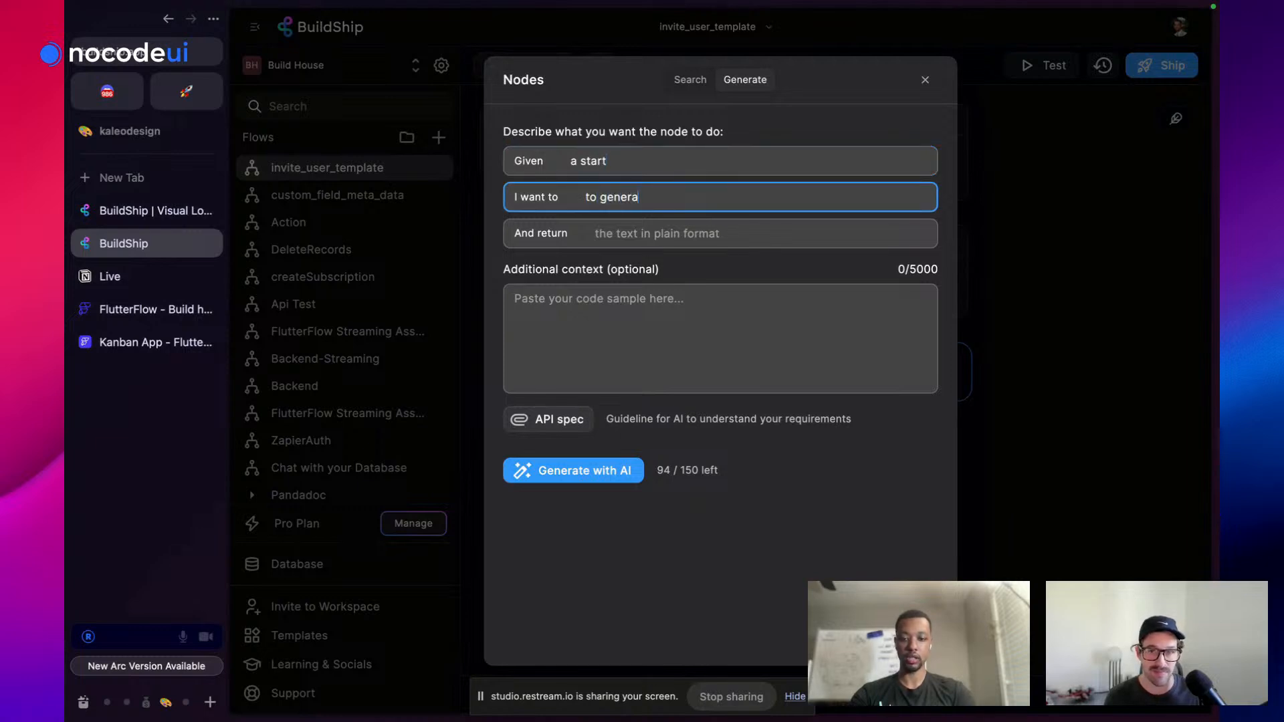
text(te a password with)
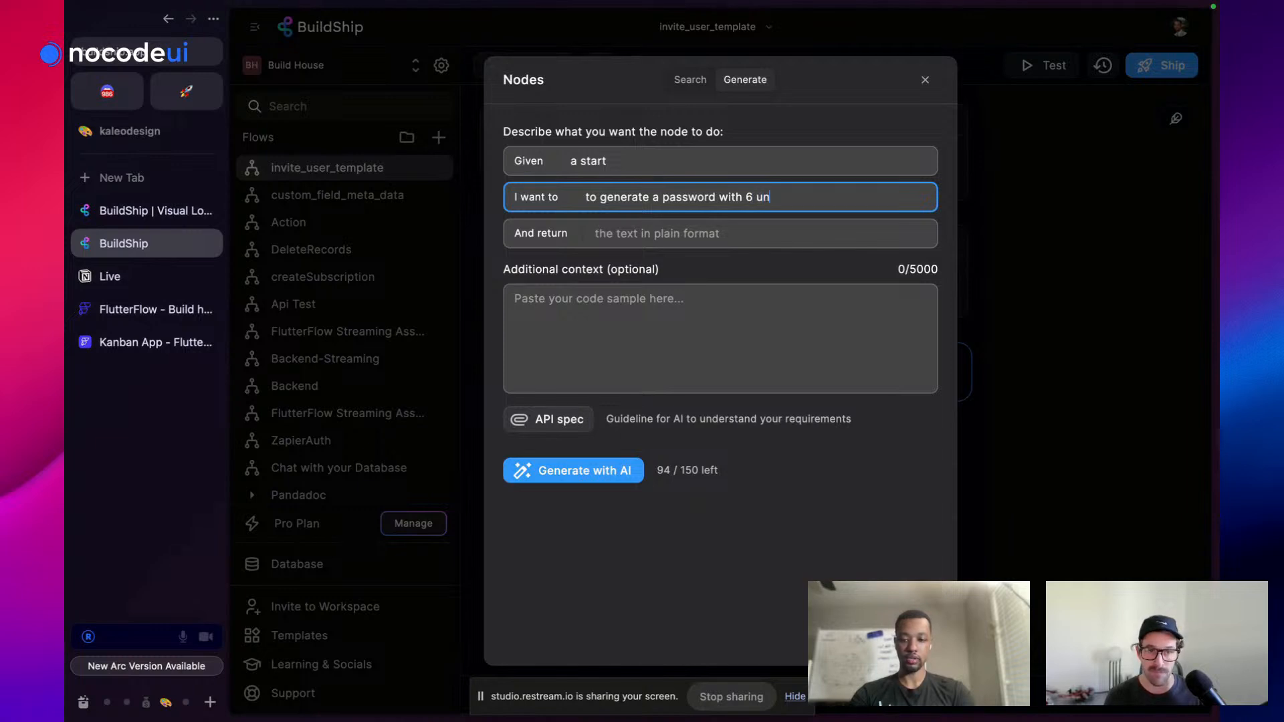
text(6 unqu)
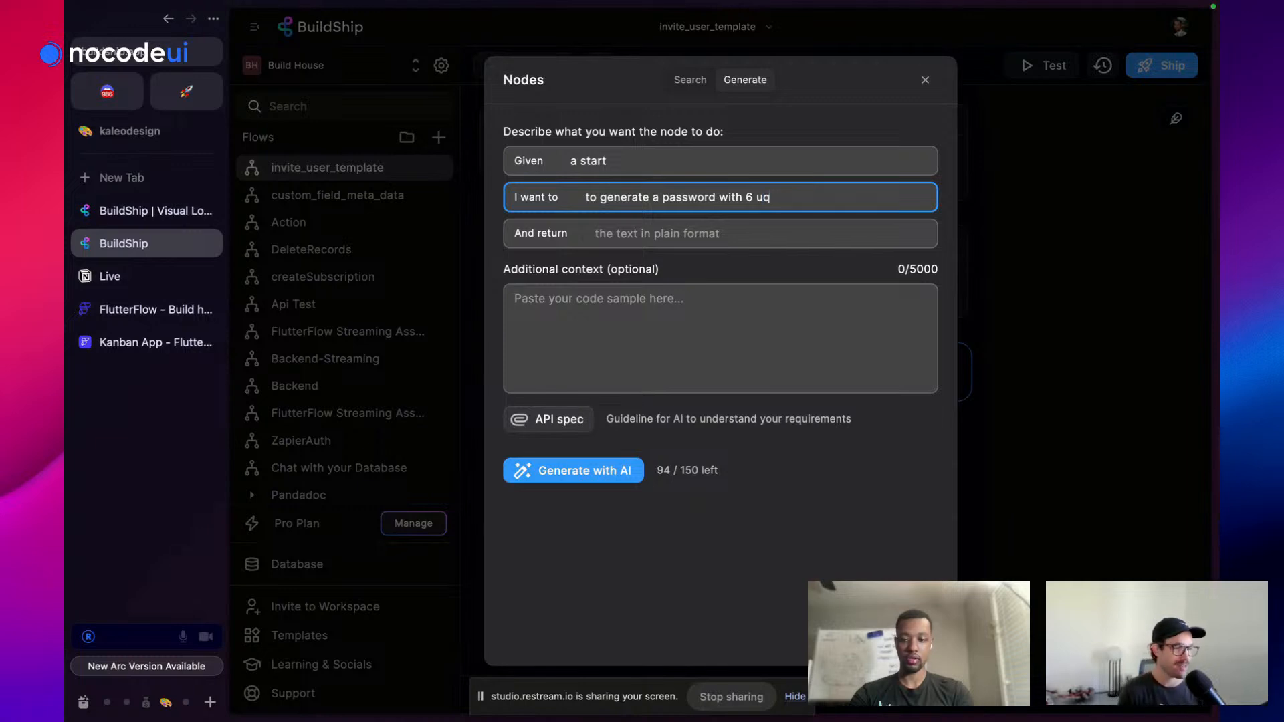
text(ue)
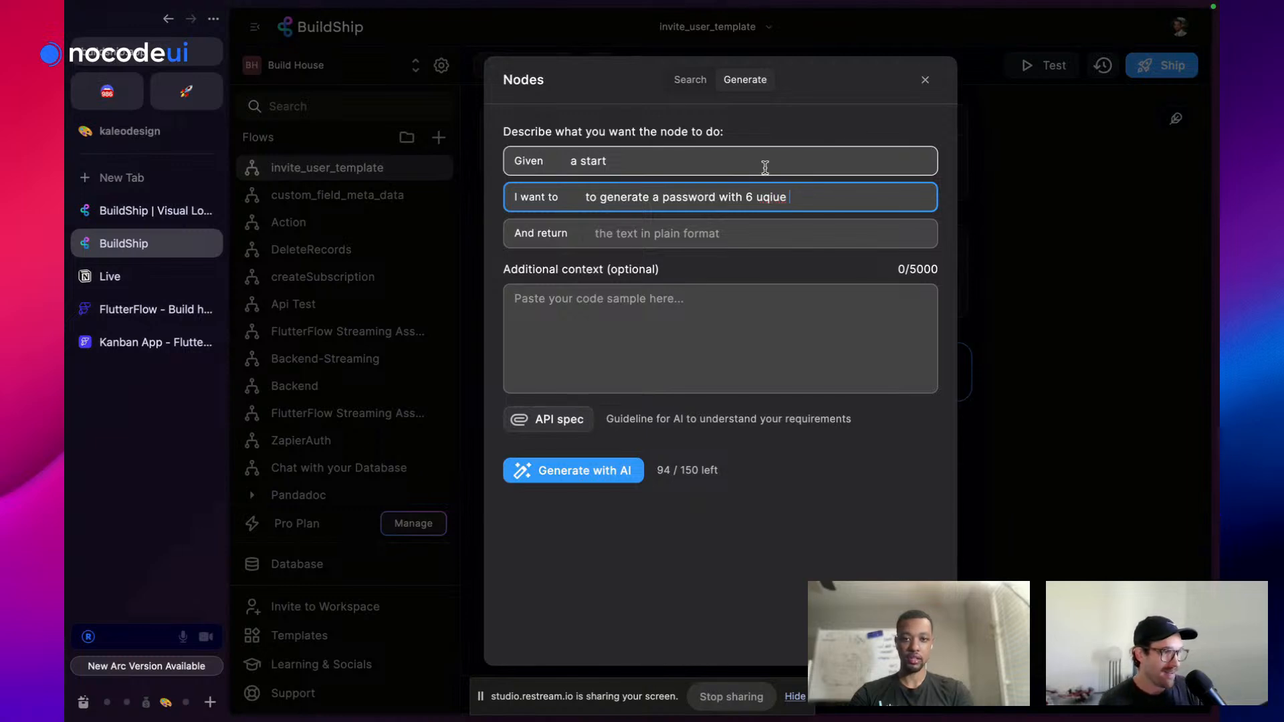
right_click(759, 200)
click(757, 197)
click(774, 198)
key(BackSpace)
key(BackSpace)
click(788, 199)
key(BackSpace)
key(BackSpace)
key(BackSpace)
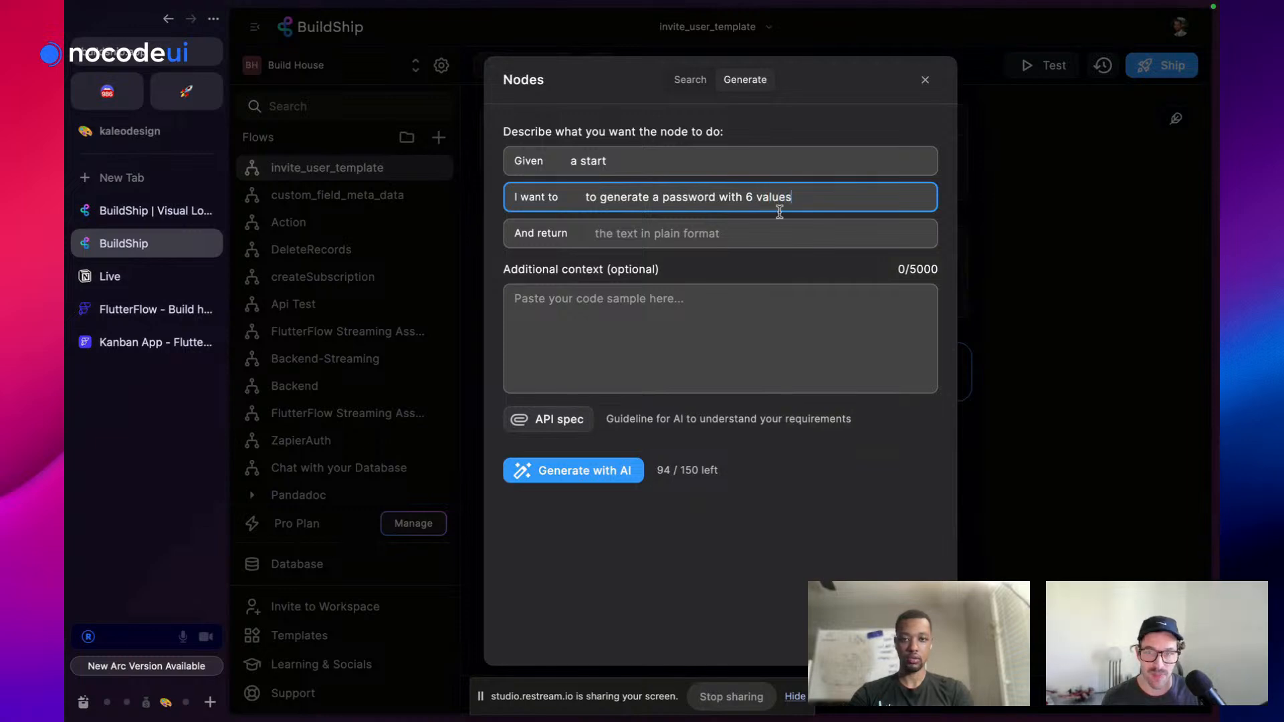
click(740, 234)
text(the password)
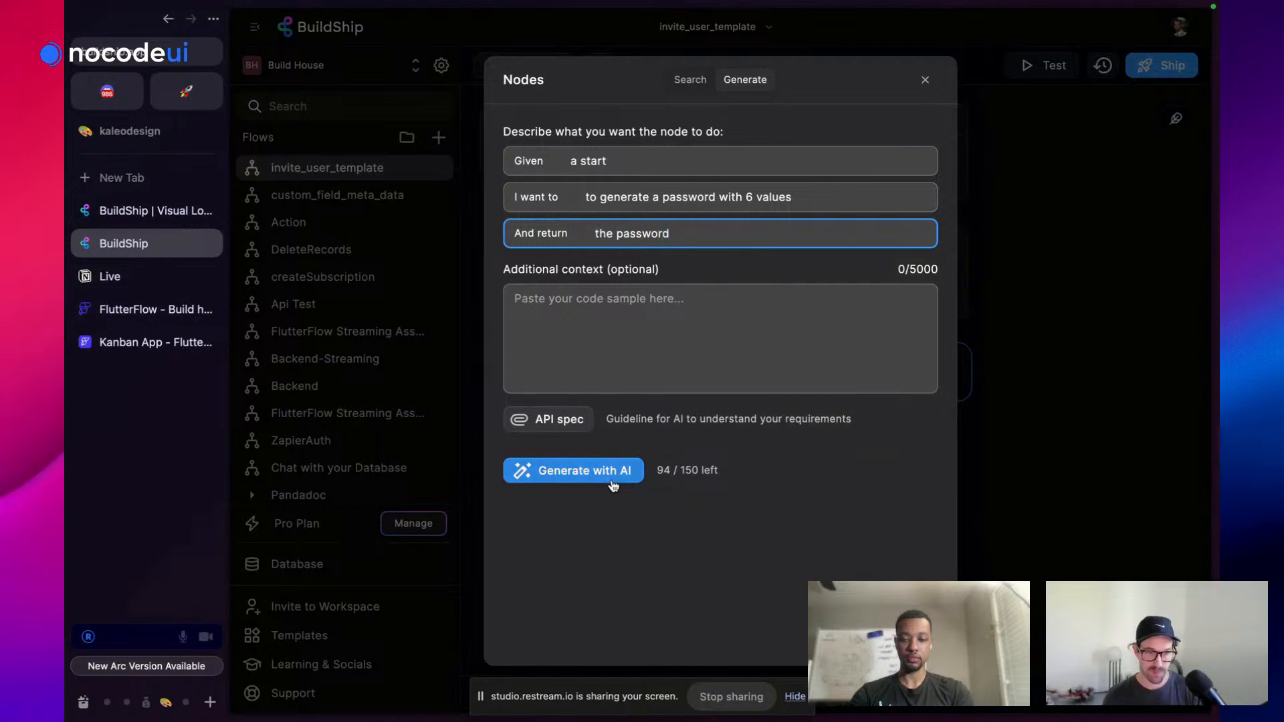
click(613, 480)
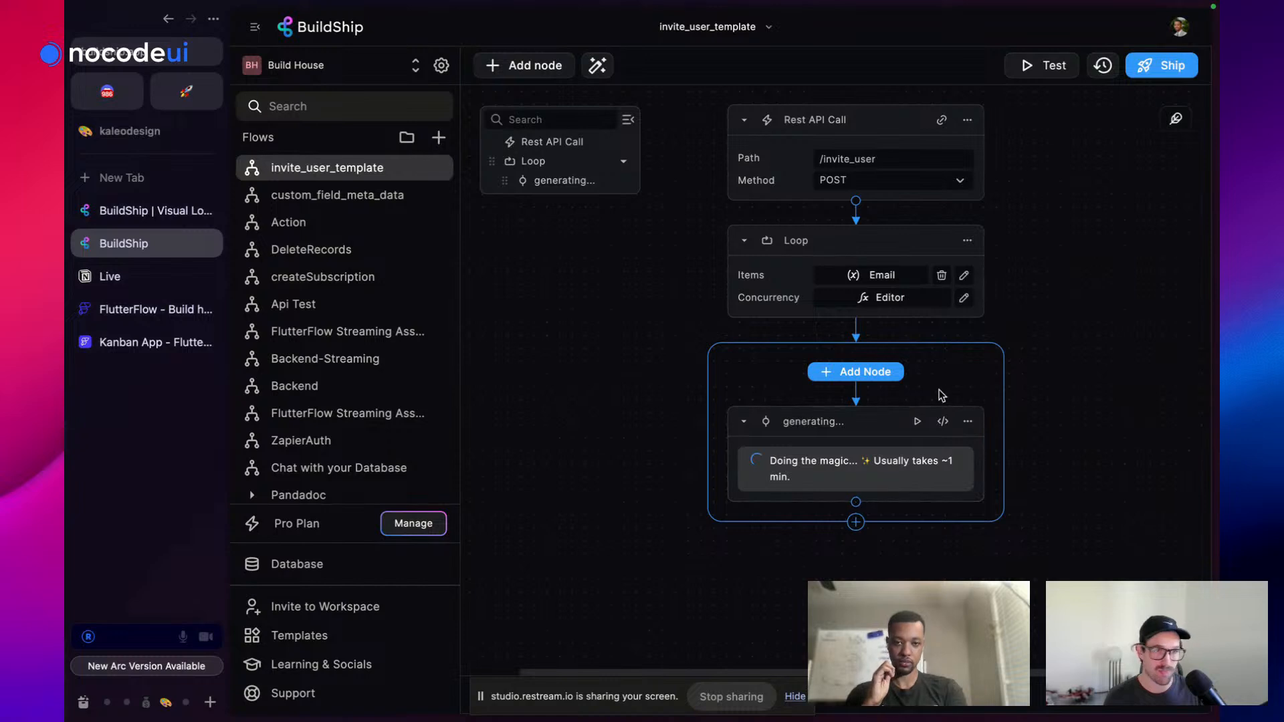
Delete the first AI-generated Generate Password node from the loop
scroll(940, 361, down, 2)
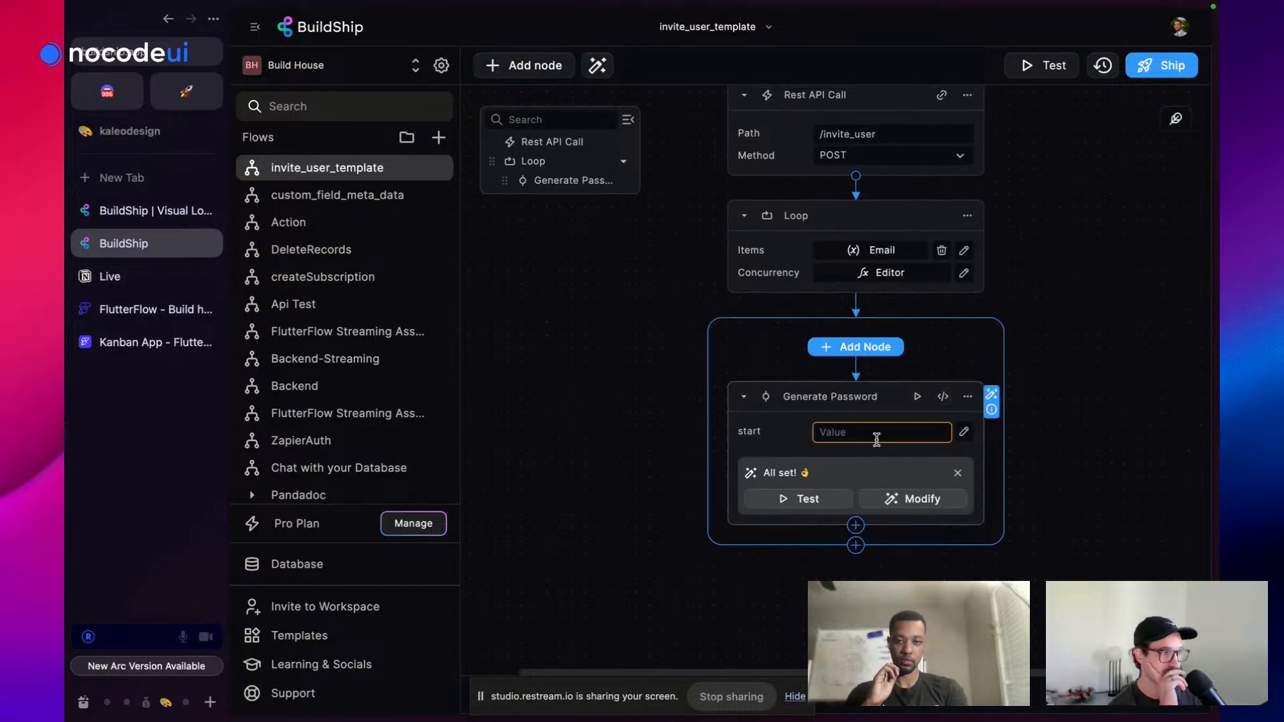
click(878, 431)
click(987, 398)
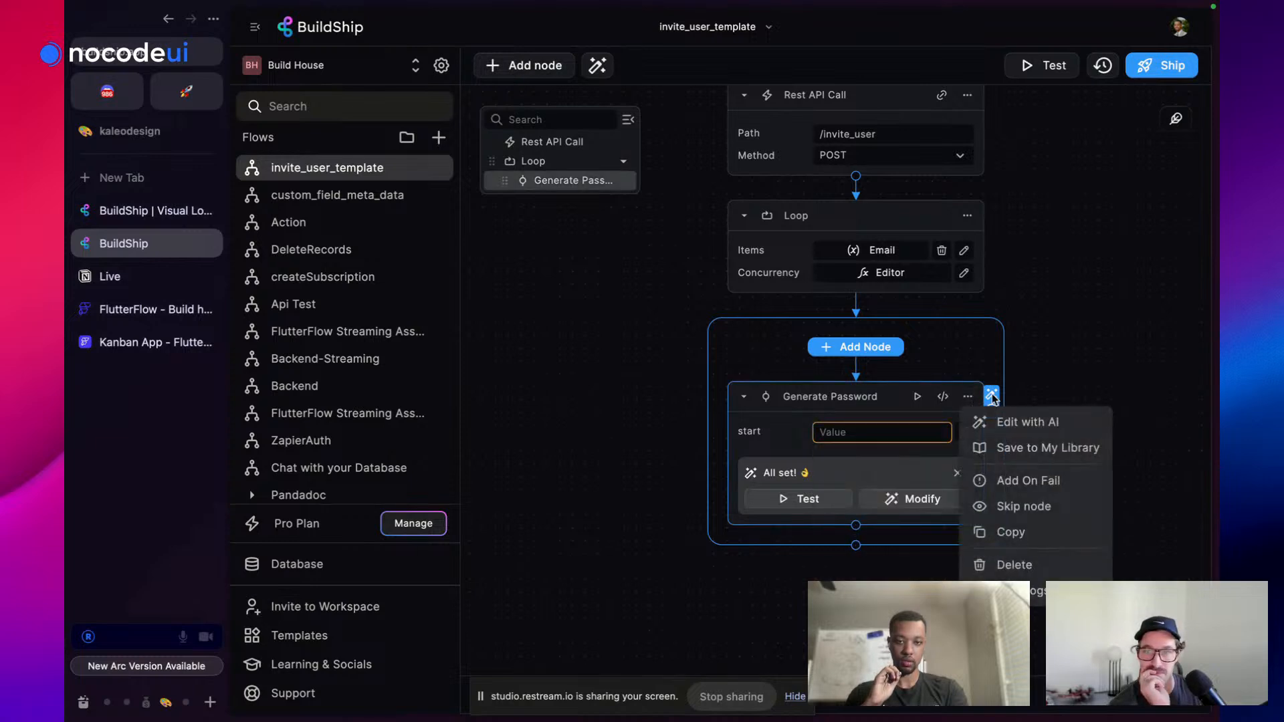
click(1057, 386)
click(968, 399)
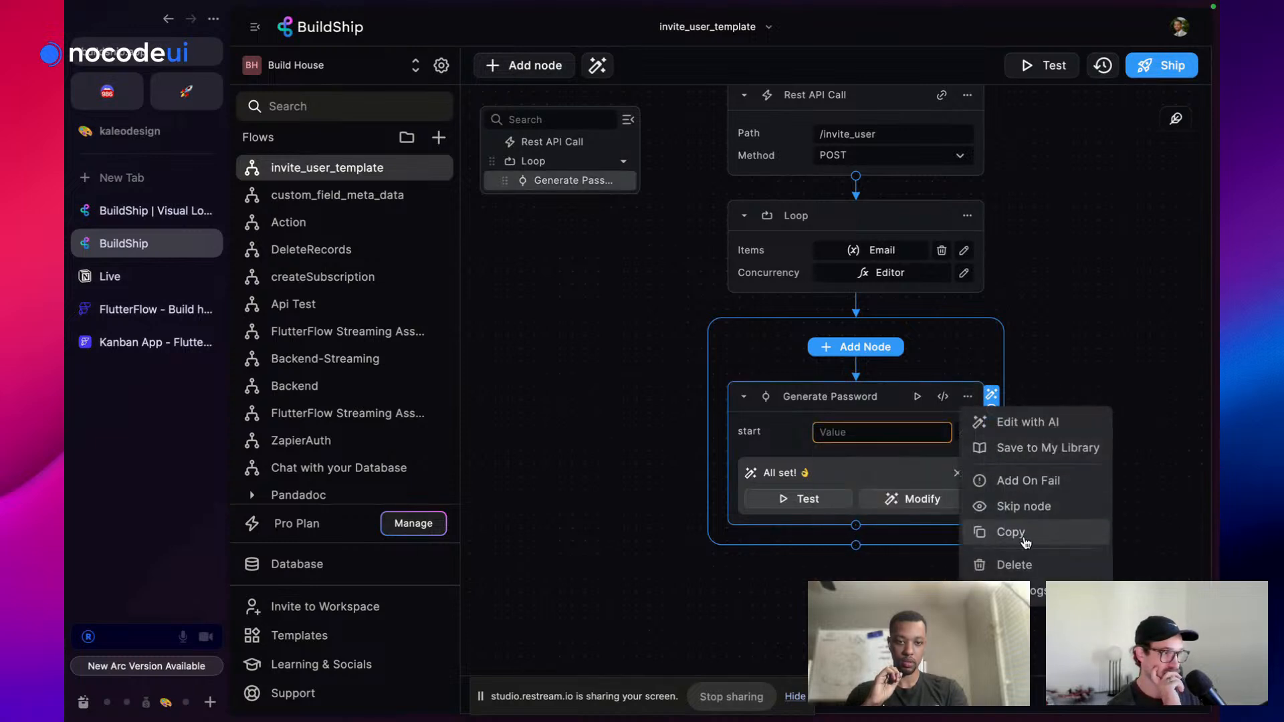
click(1015, 565)
Generate a new AI node: given 'a number', create a password of that length, return 'that password'
click(860, 357)
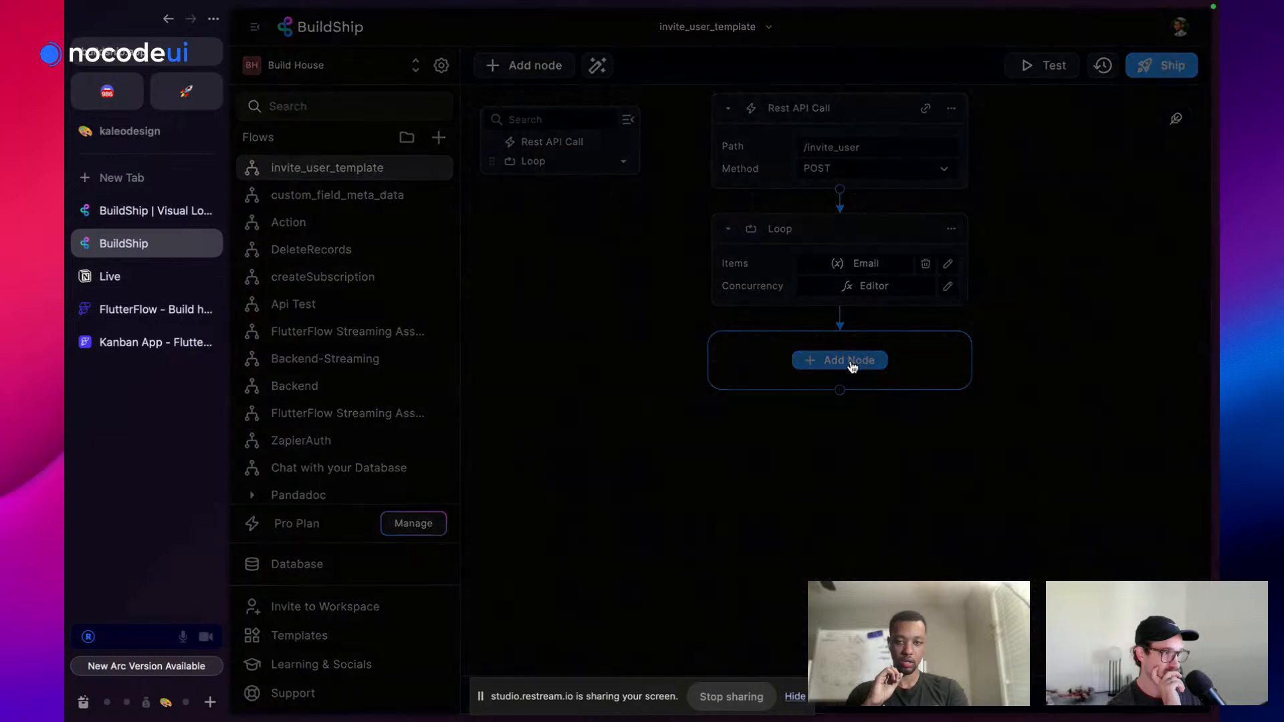
click(745, 80)
click(668, 160)
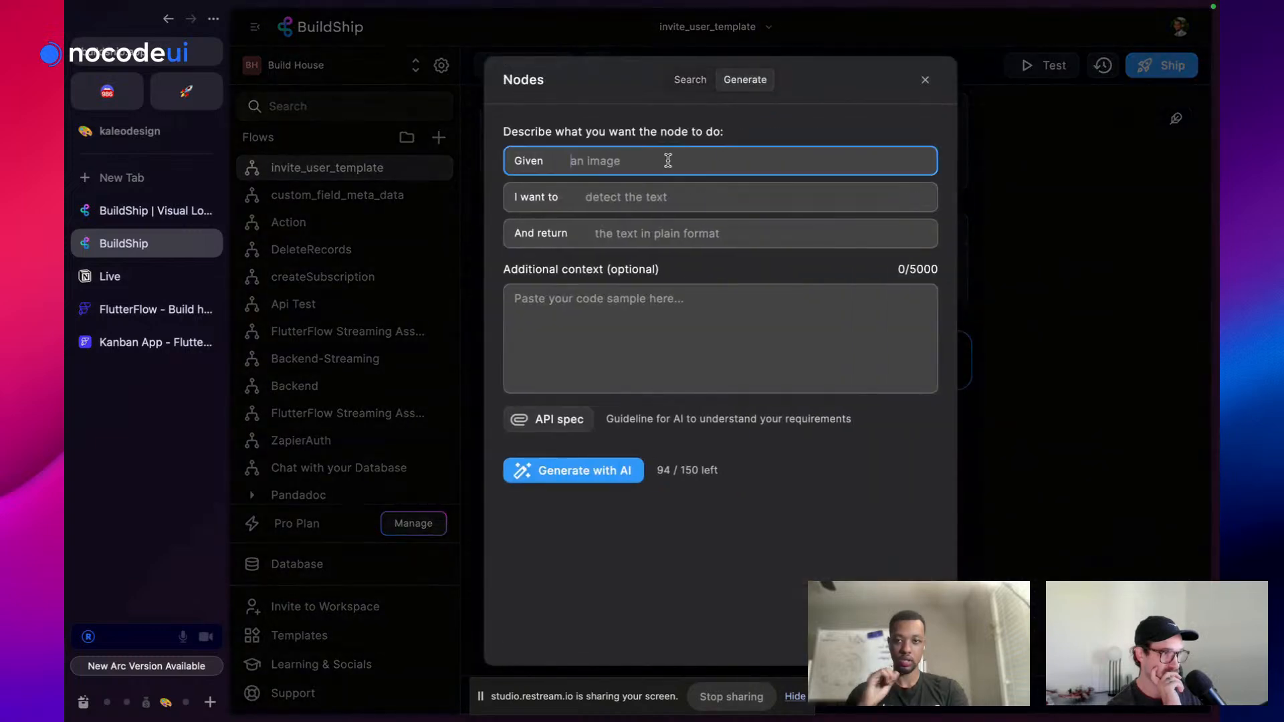
text(a )
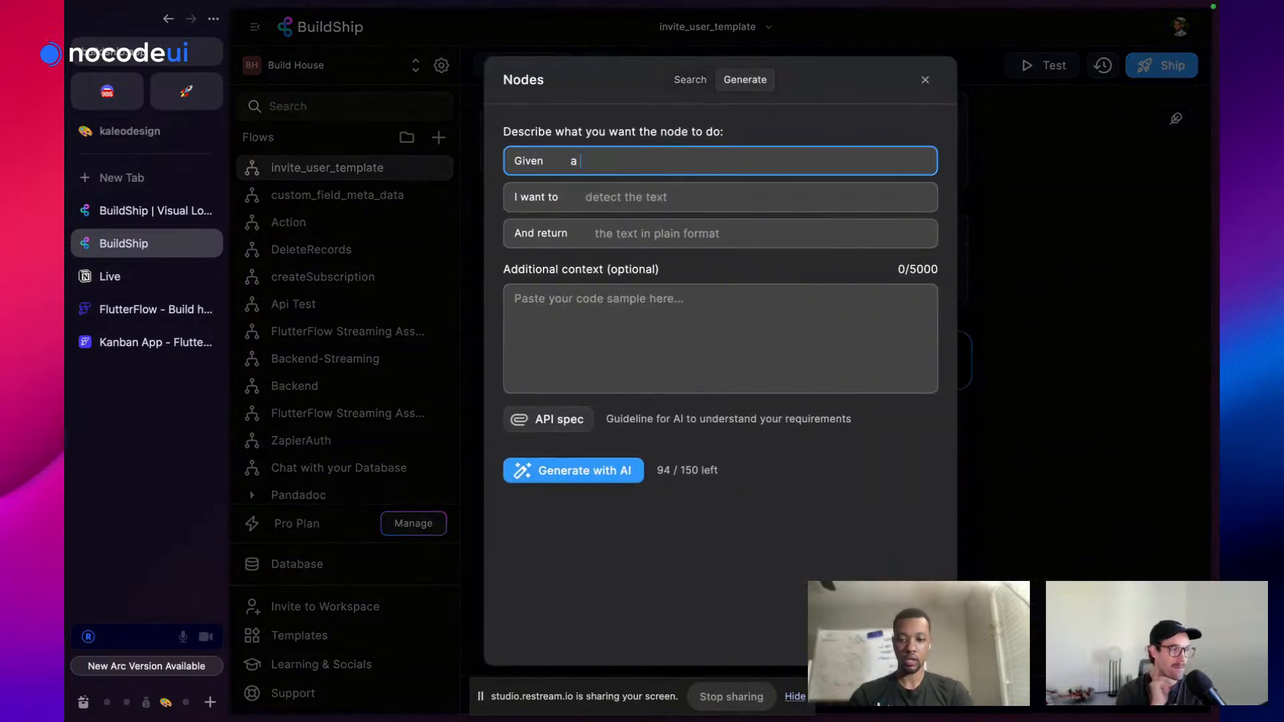
text(number)
click(662, 195)
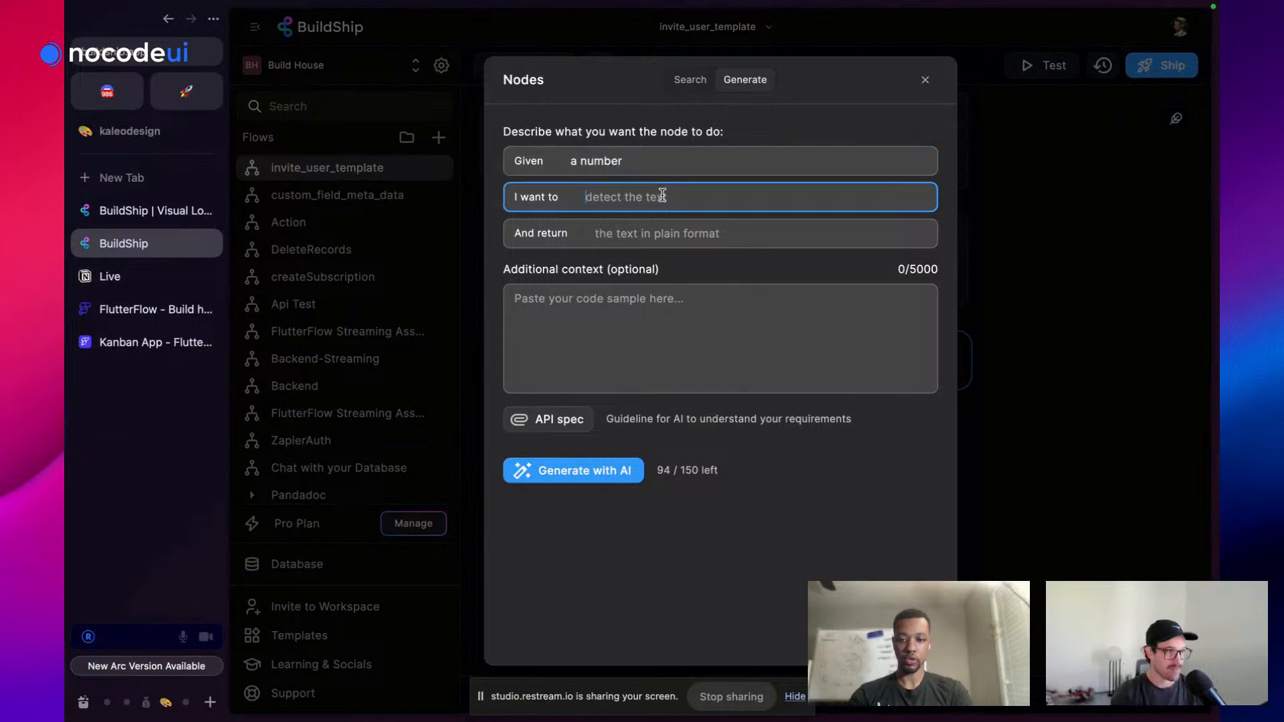
text(create a passwo)
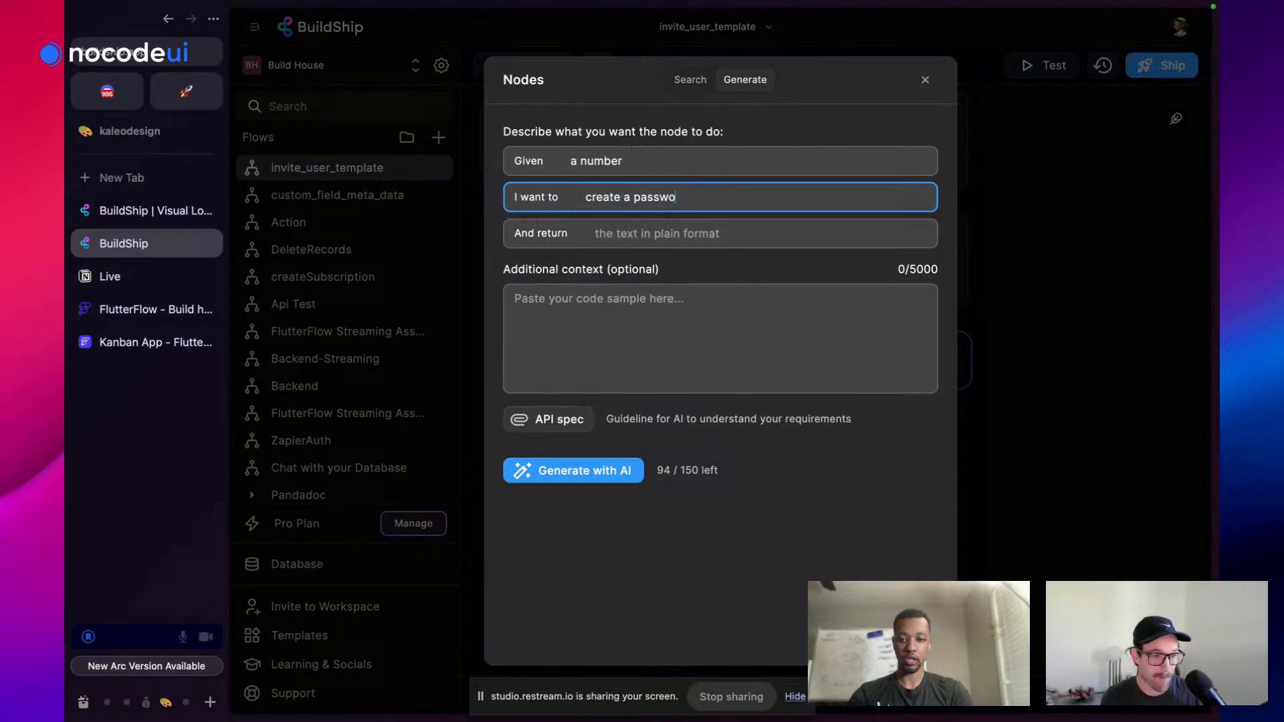
text(rd in the length of that)
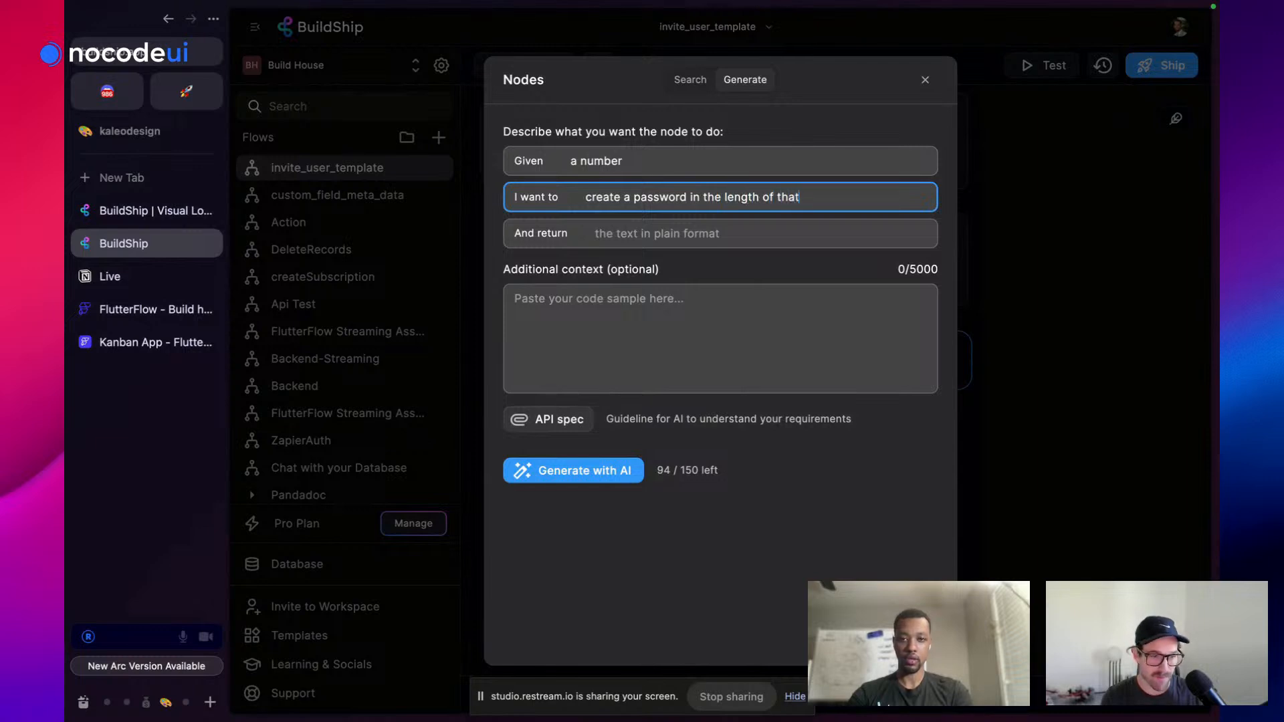
text( number)
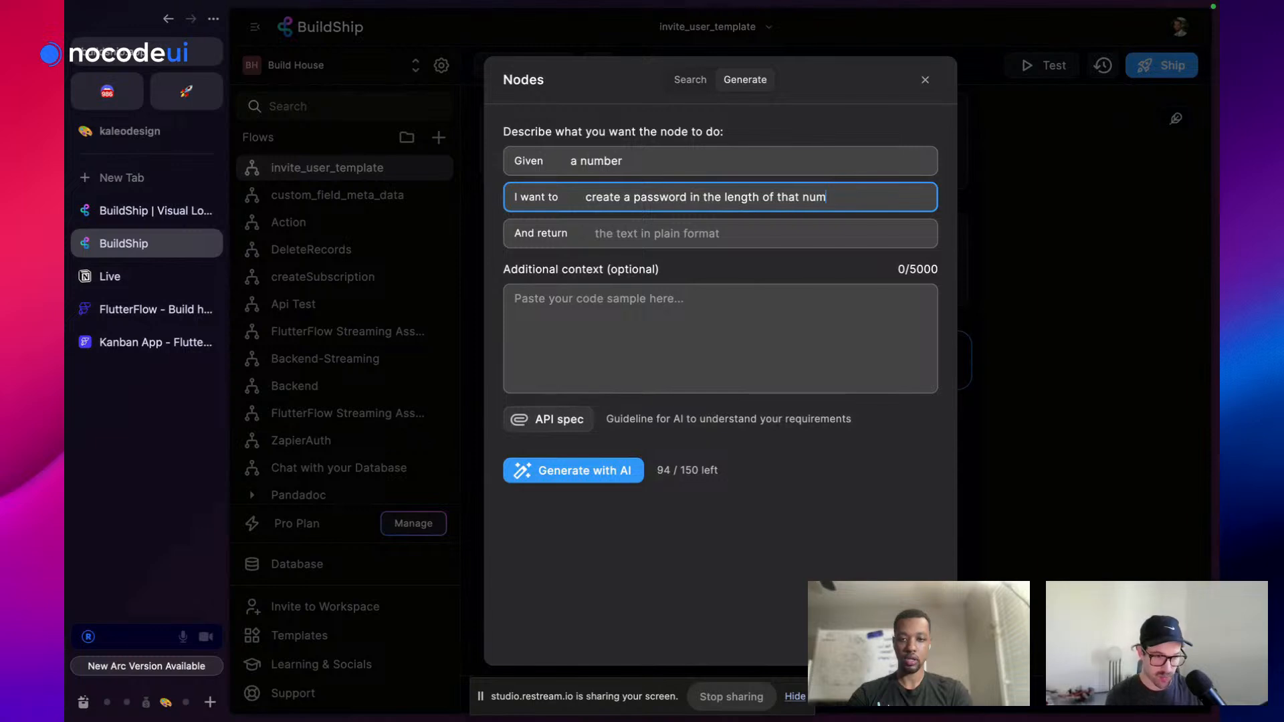
click(655, 227)
text(that password)
click(590, 471)
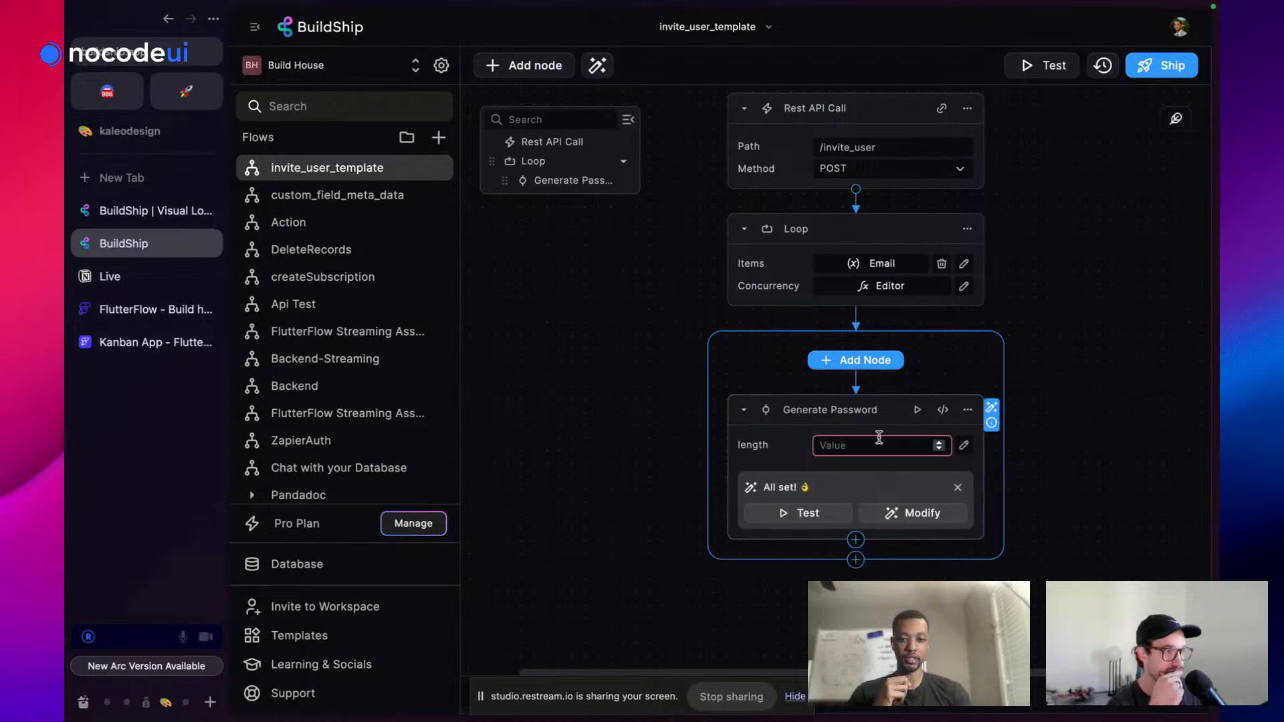
Enter 6 as the password length and test-run the node to get a six-character password
click(866, 448)
text(6)
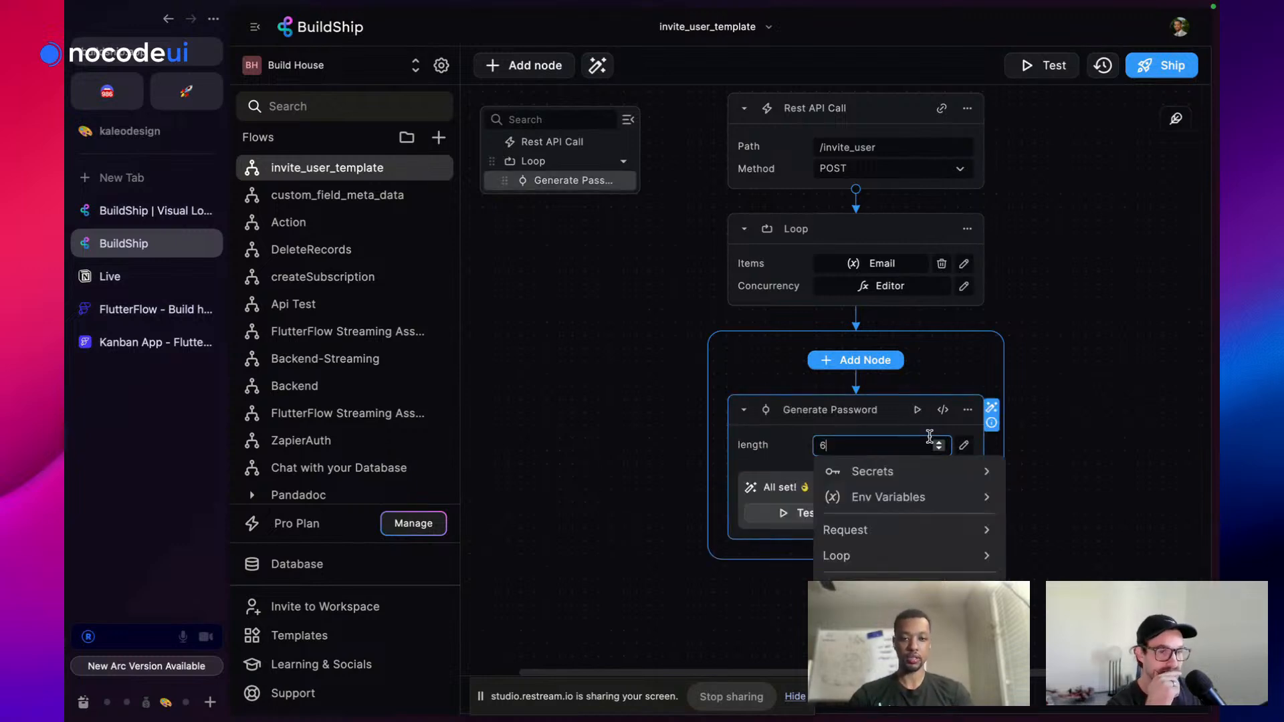
click(917, 409)
click(983, 502)
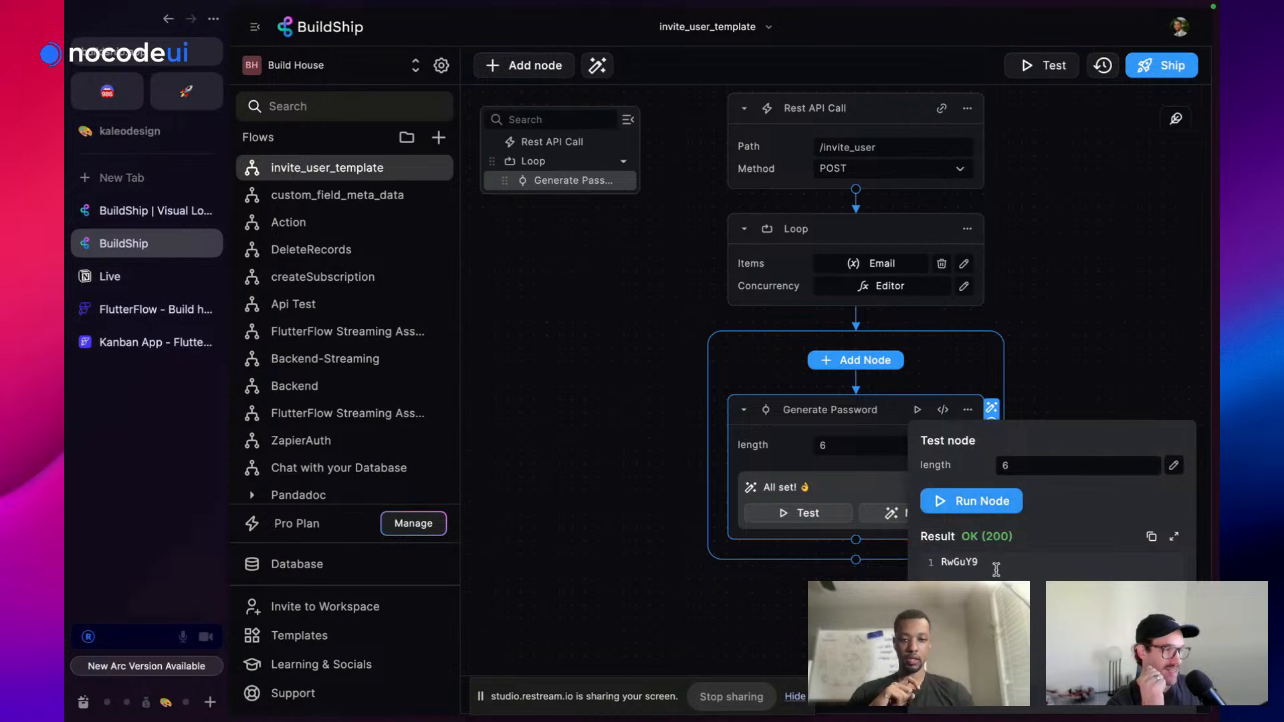
click(1087, 313)
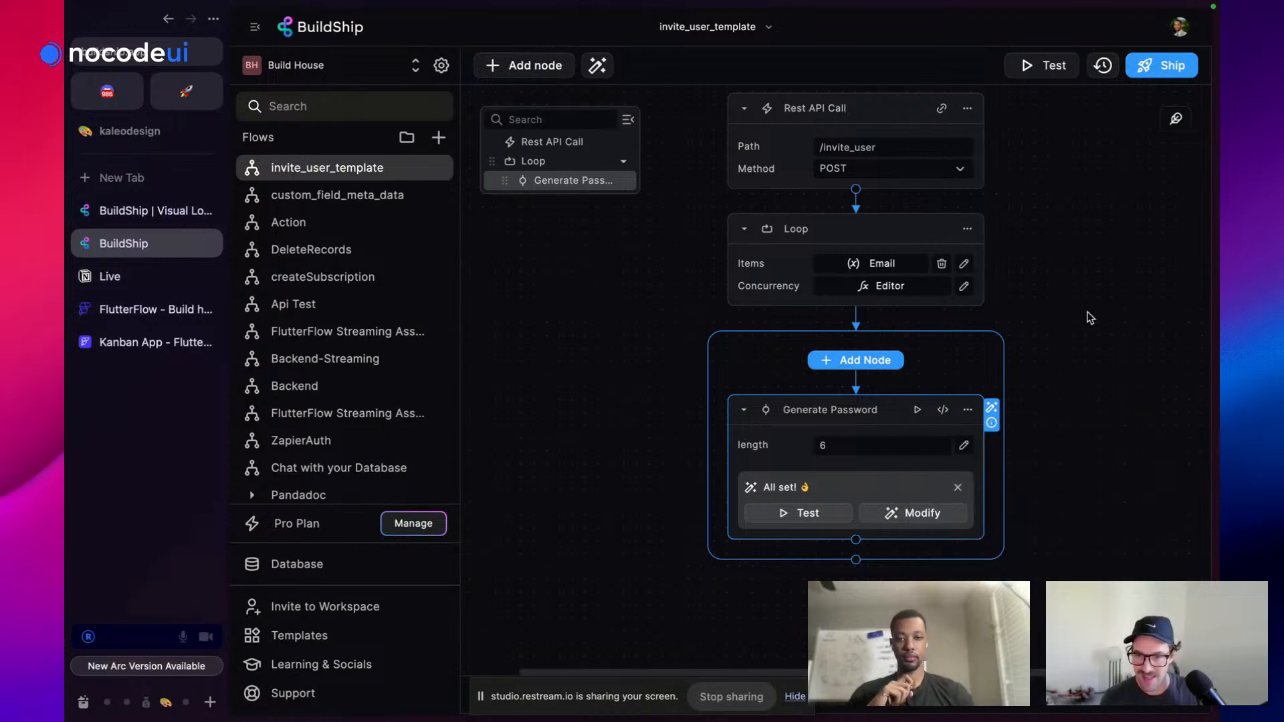
scroll(1084, 258, down, 3)
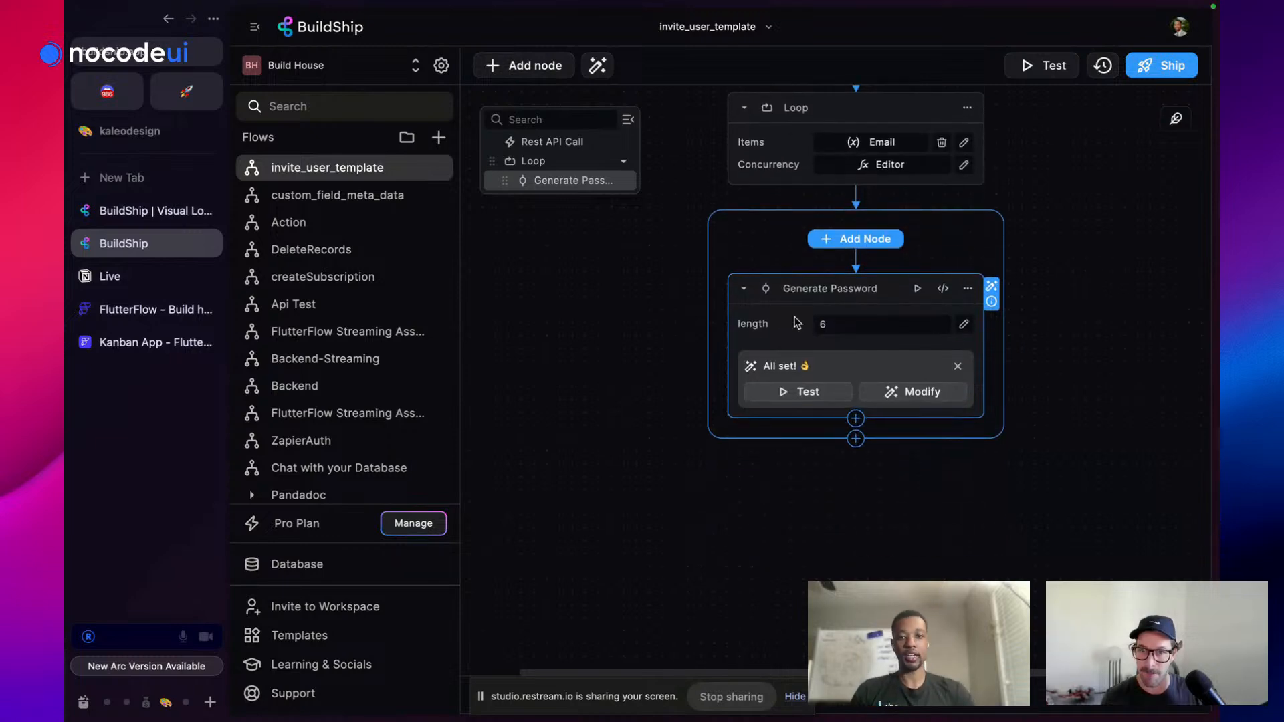
Add a Firestore Create Document node after Generate Password, then search 'firebas' for a node between them
click(855, 420)
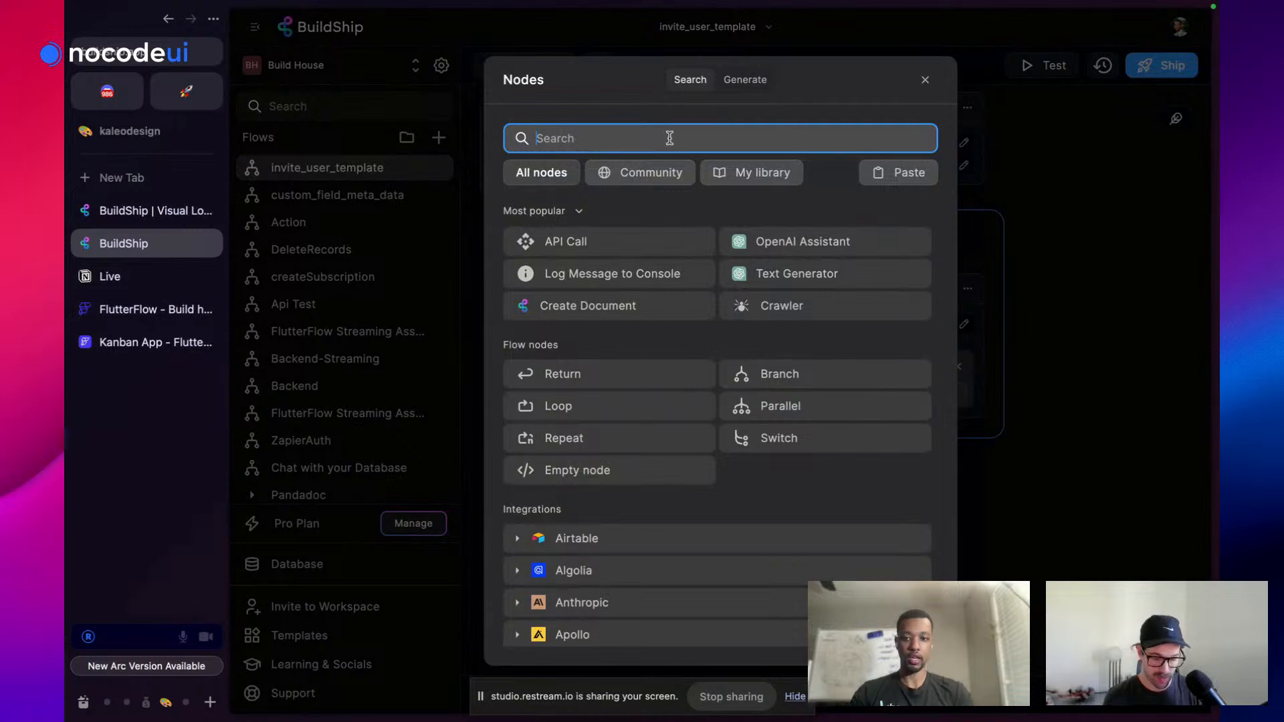
text(fire)
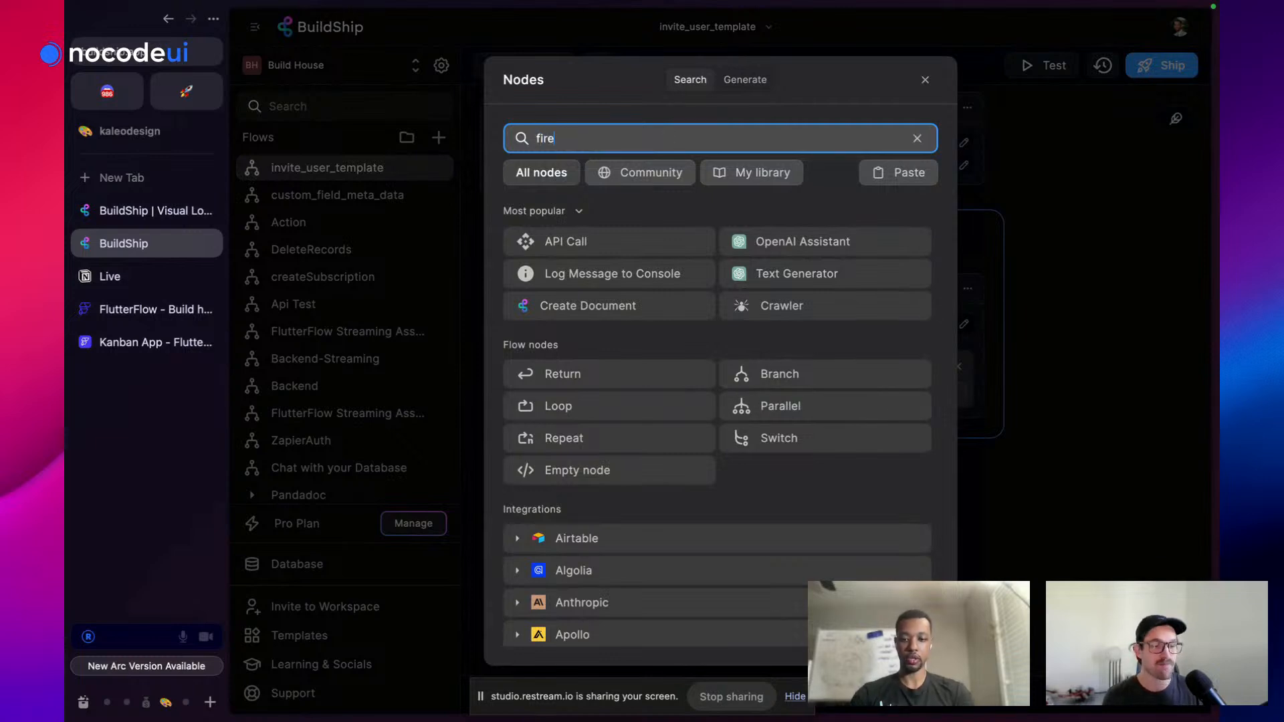
key(BackSpace)
key(BackSpace)
key(BackSpace)
key(BackSpace)
text(store)
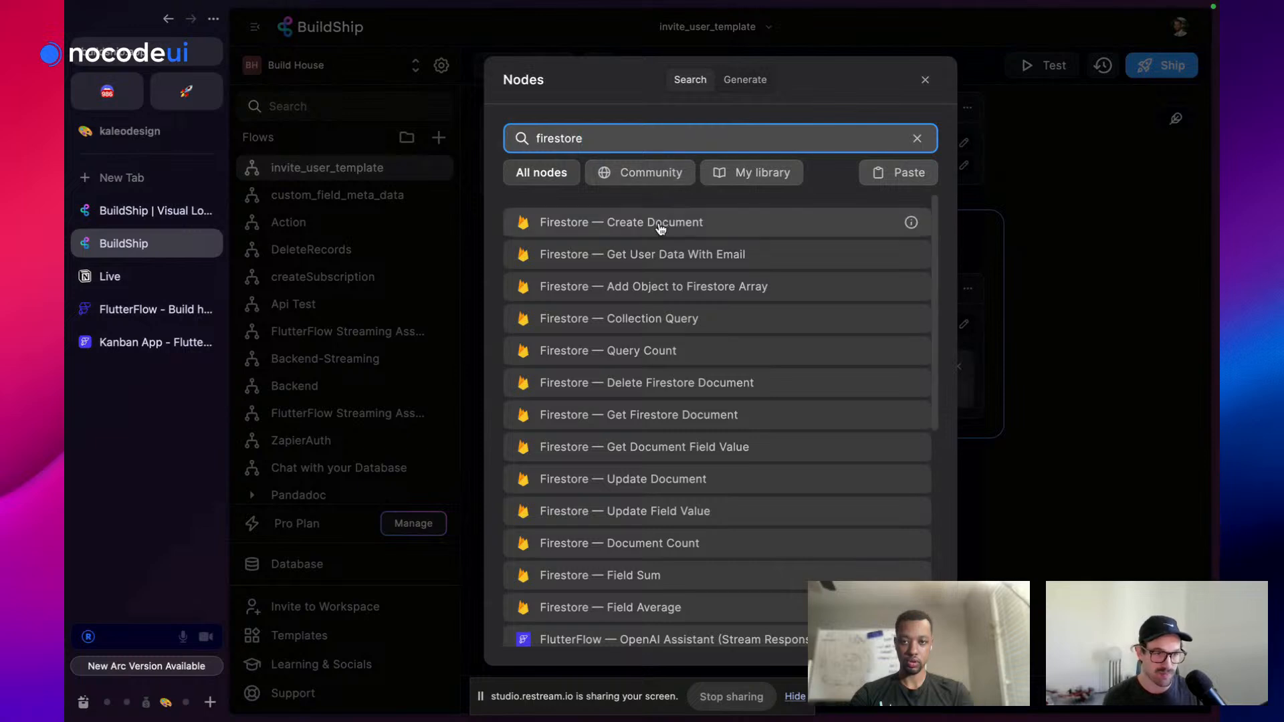
scroll(677, 317, down, 2)
scroll(677, 316, up, 2)
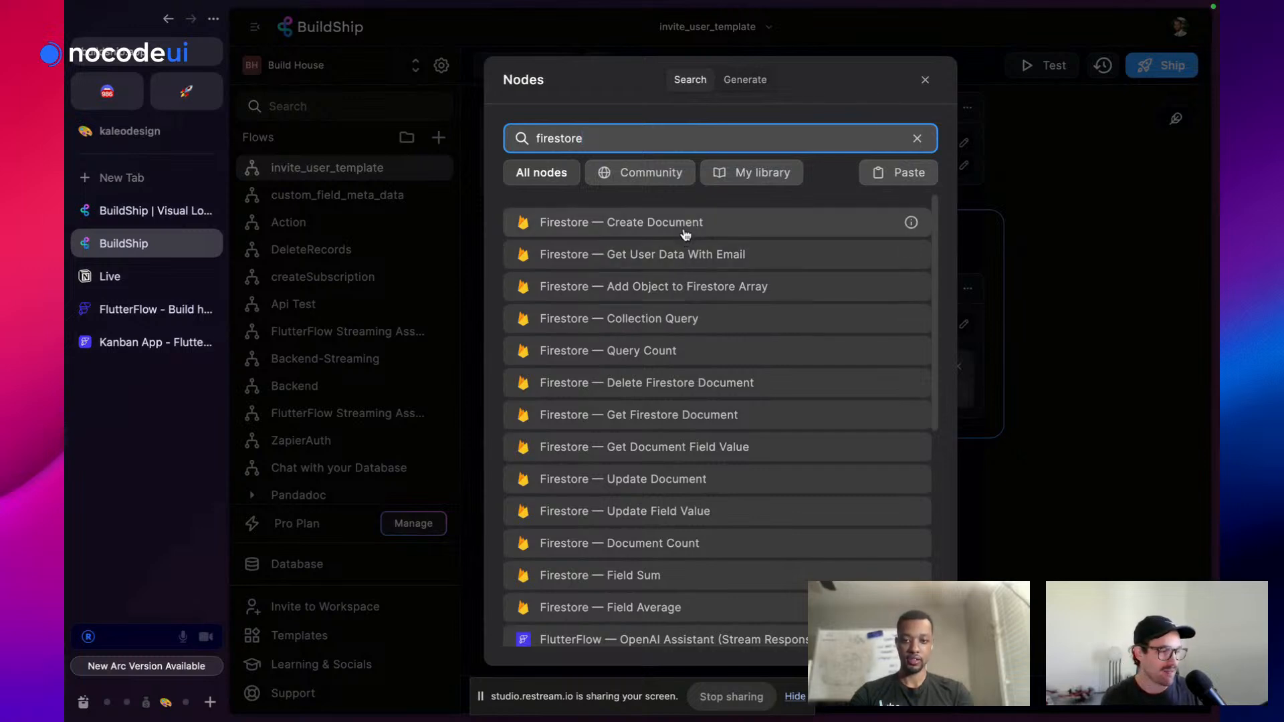
click(688, 233)
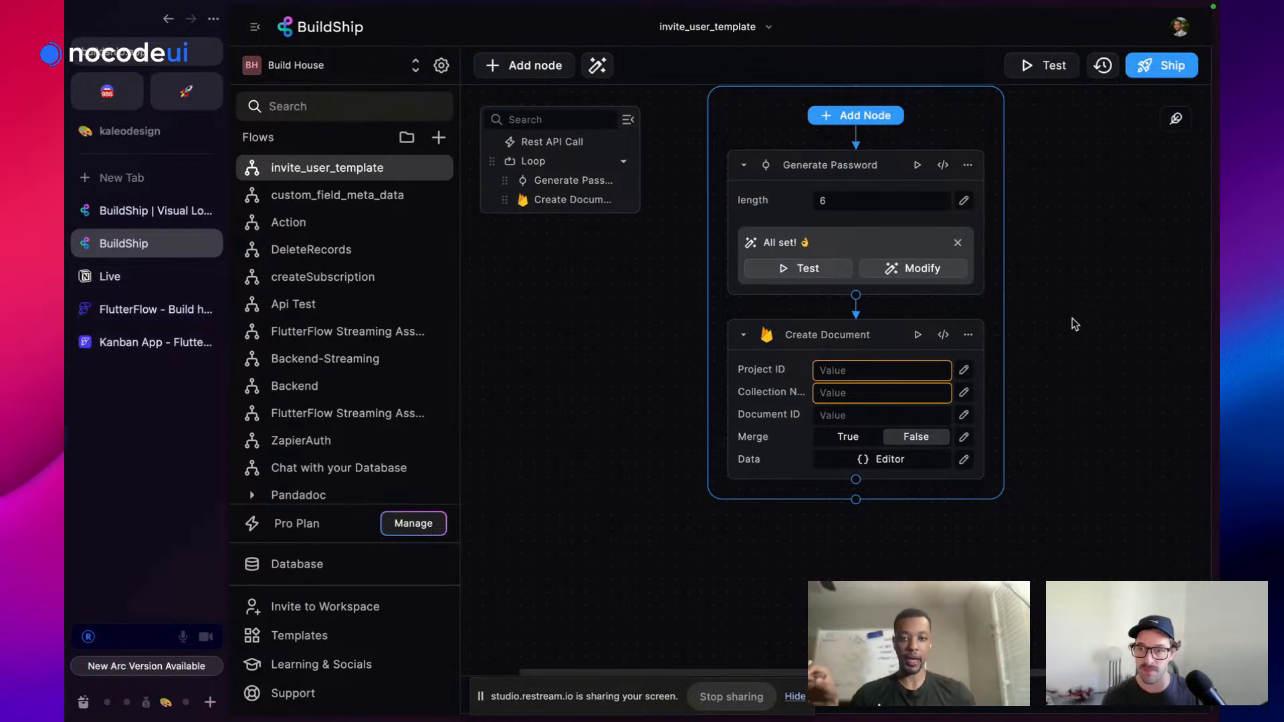
click(856, 296)
text(f)
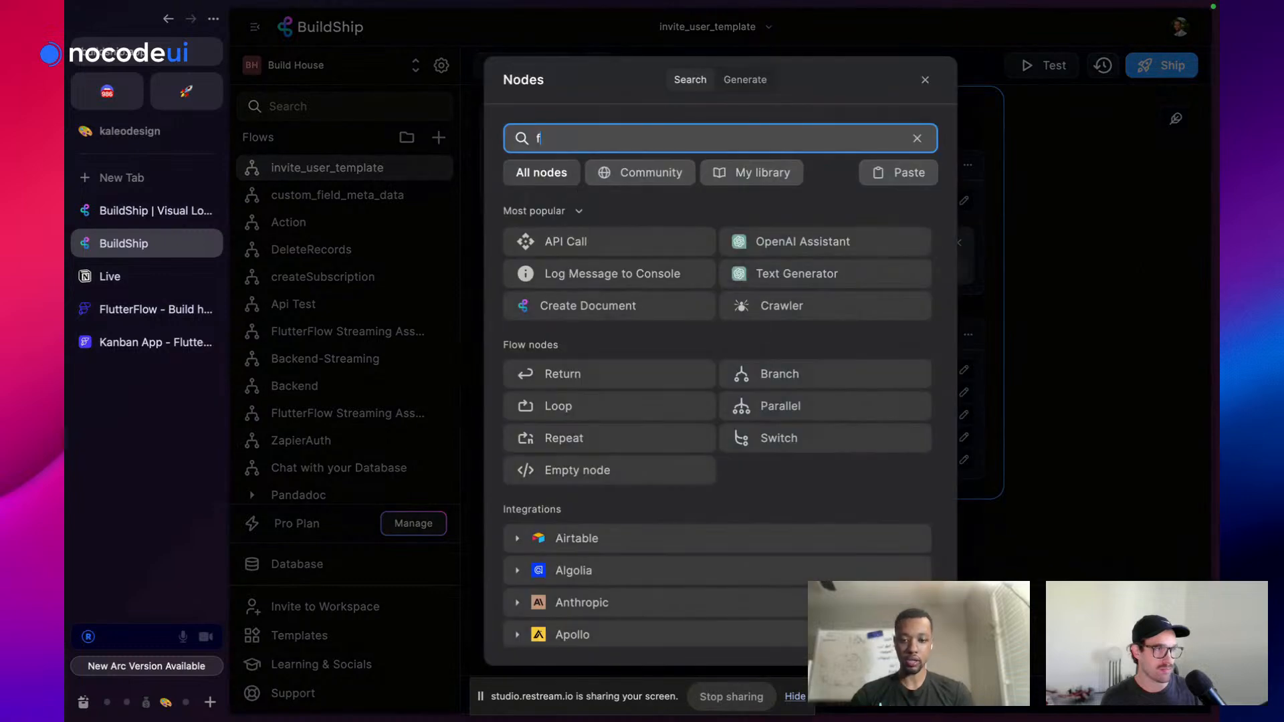
text(irebase)
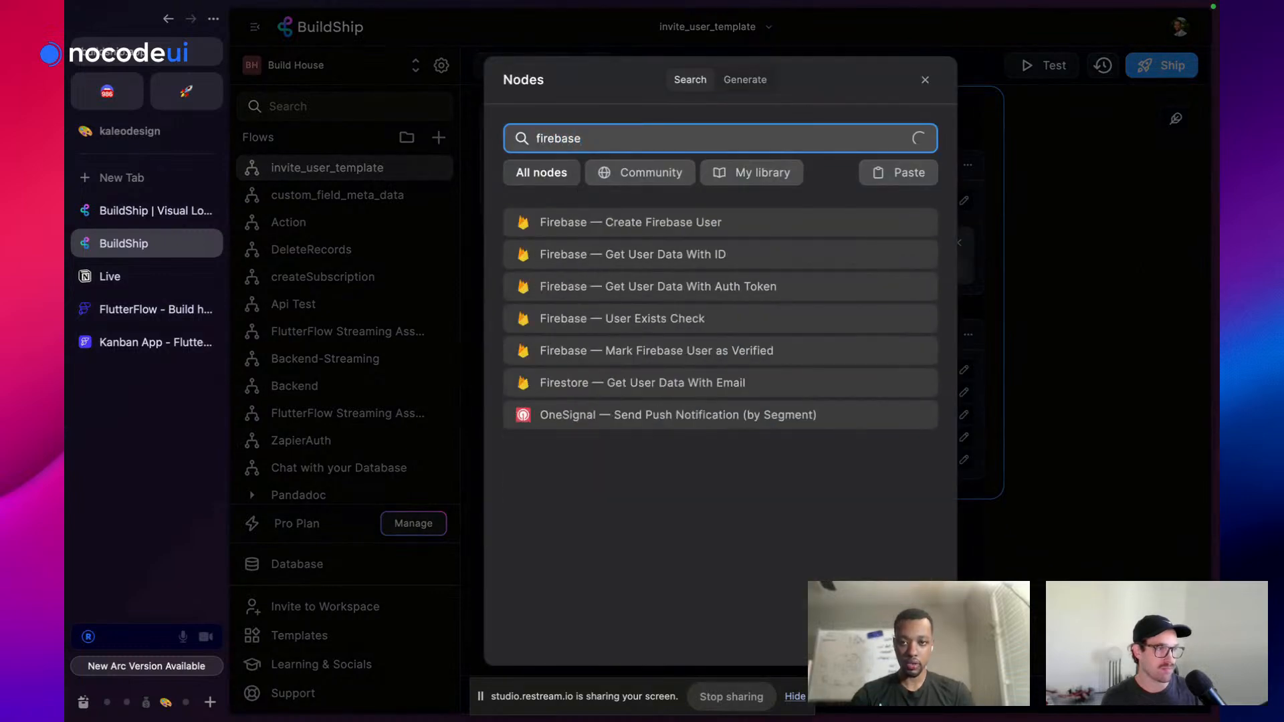
Insert Create Firebase User between Generate Password and Create Document, and inspect its Project ID and Full Name options
click(602, 230)
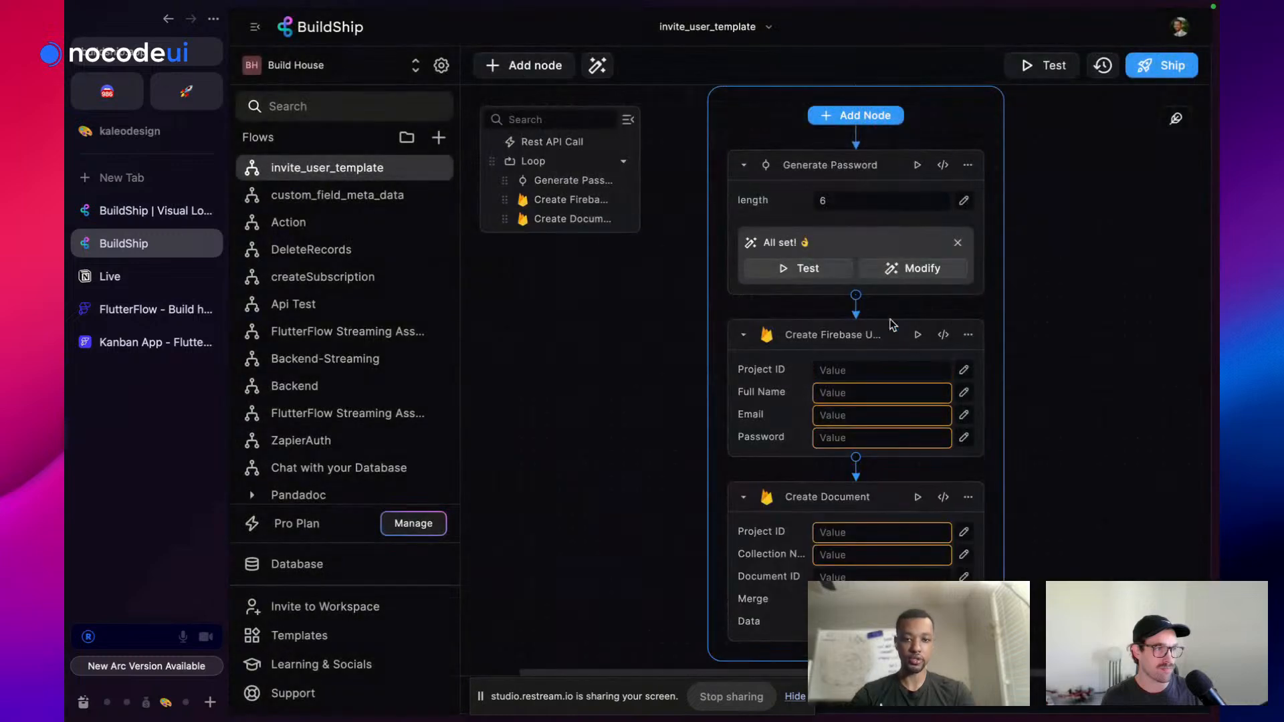
scroll(898, 415, down, 2)
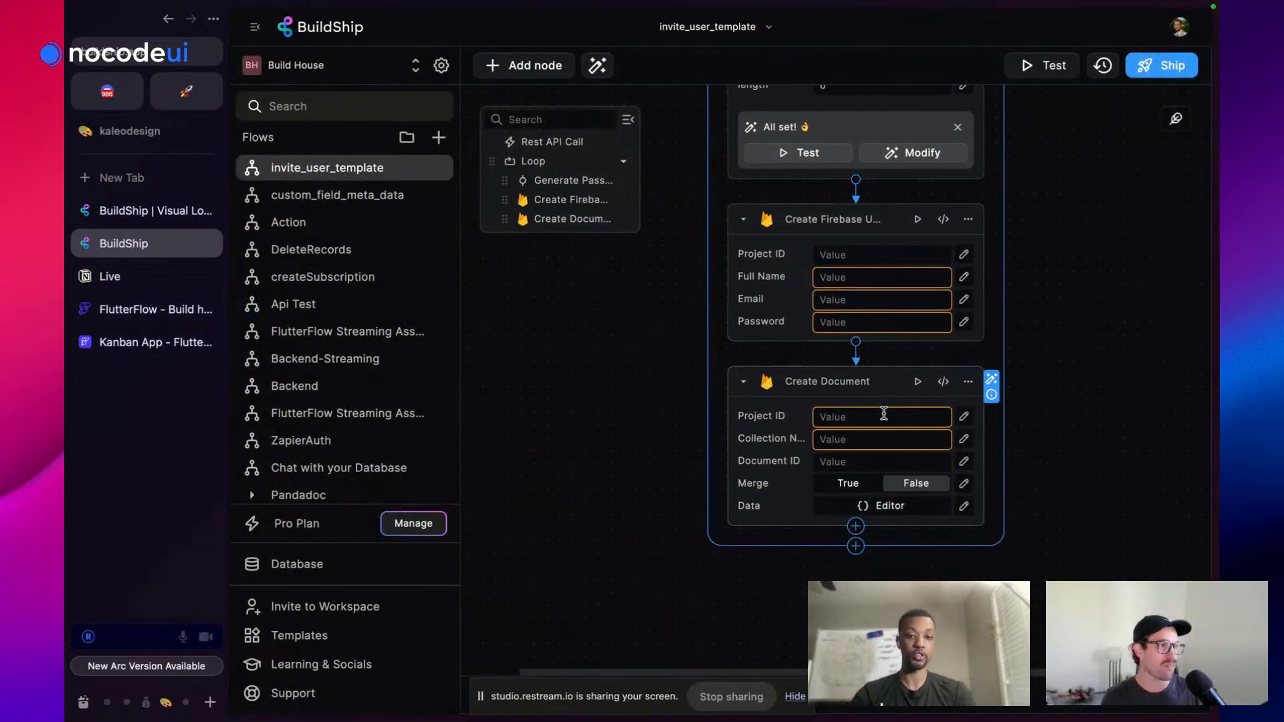
scroll(893, 378, down, 1)
scroll(1121, 317, up, 4)
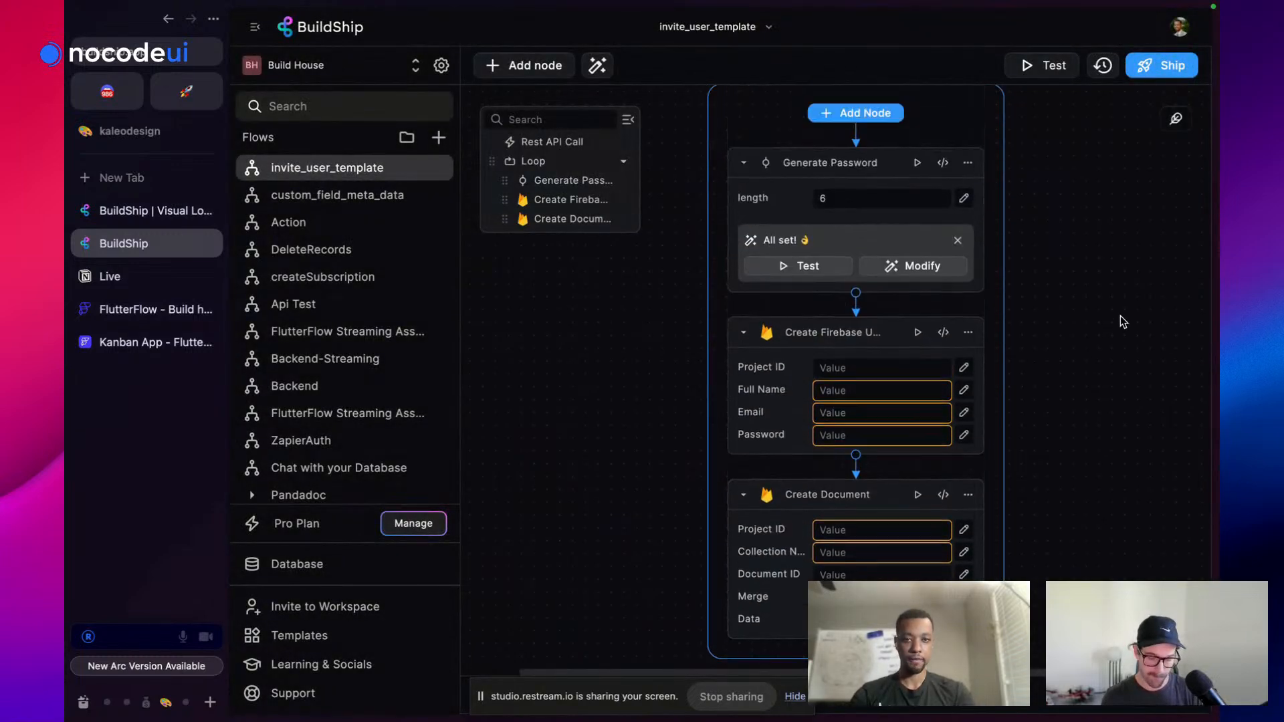
scroll(991, 347, down, 1)
scroll(834, 352, down, 1)
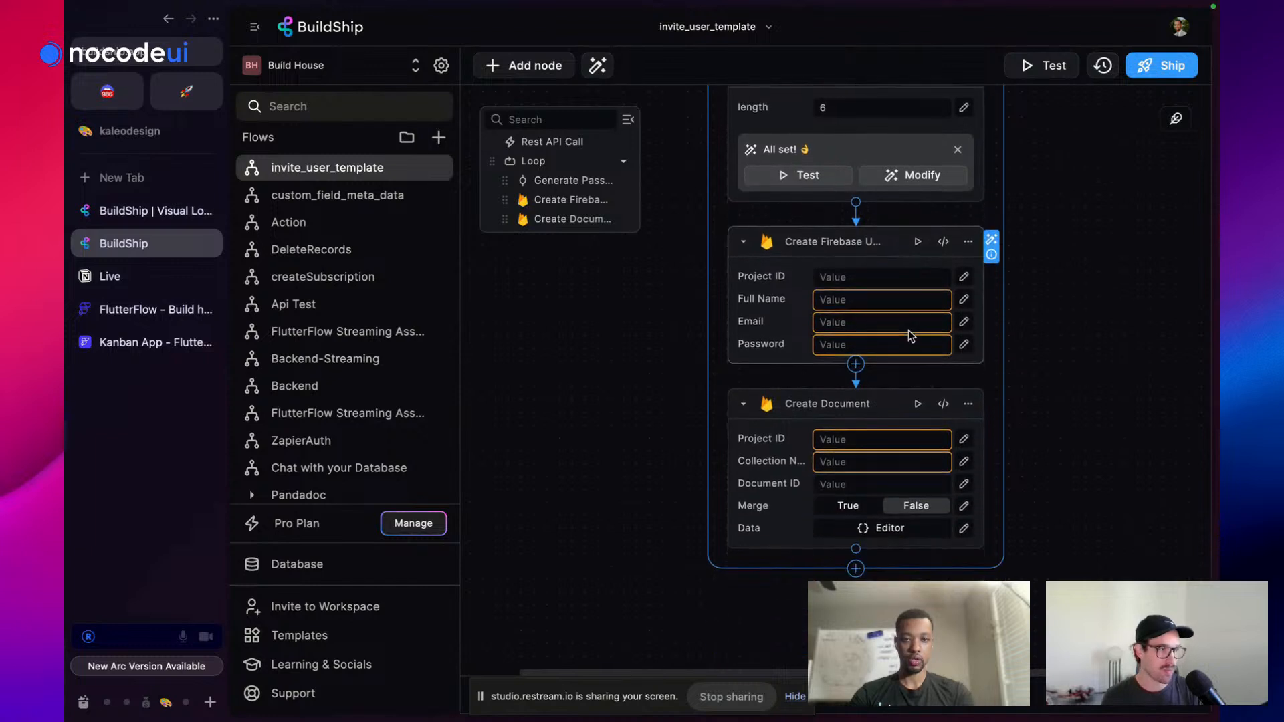
click(834, 277)
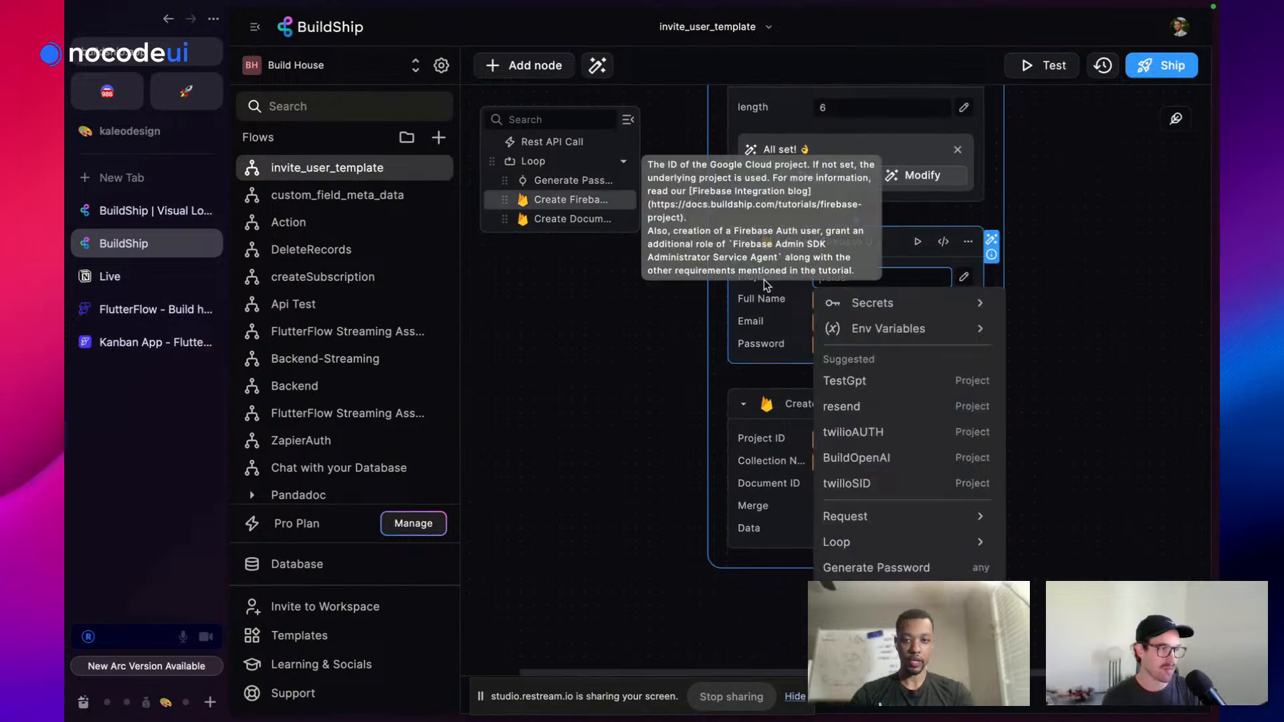
click(953, 312)
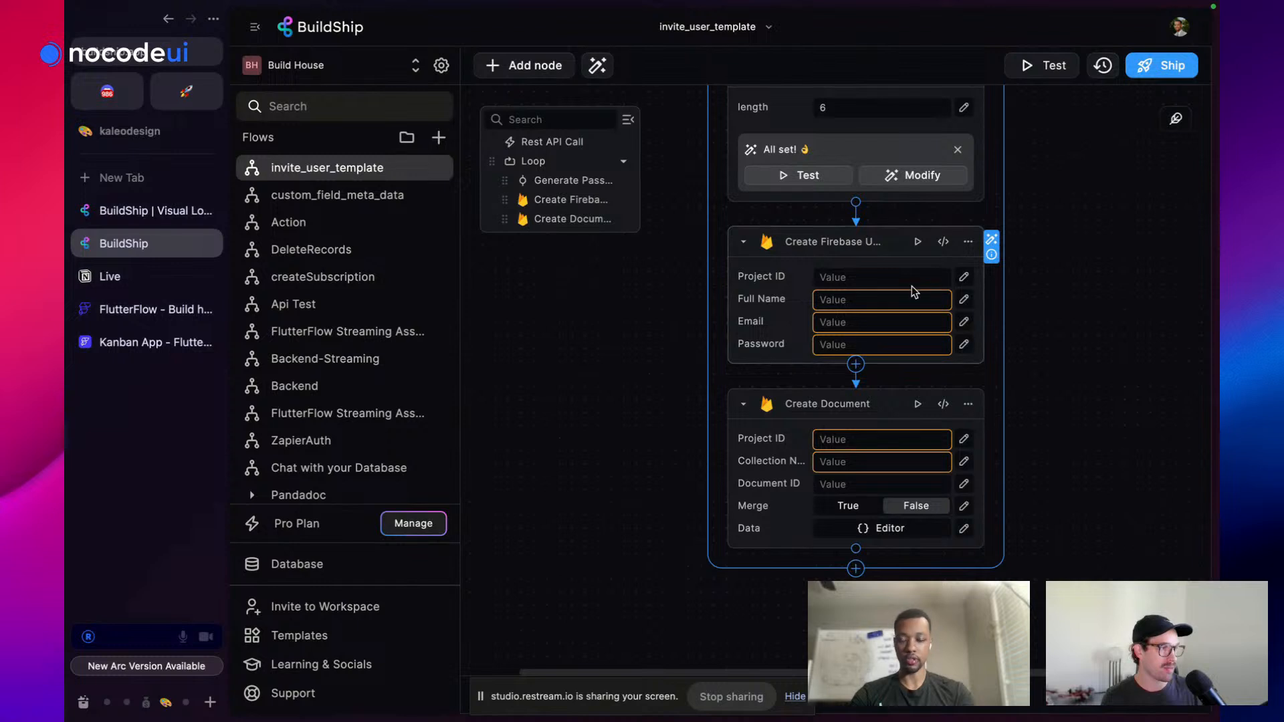
scroll(865, 302, down, 1)
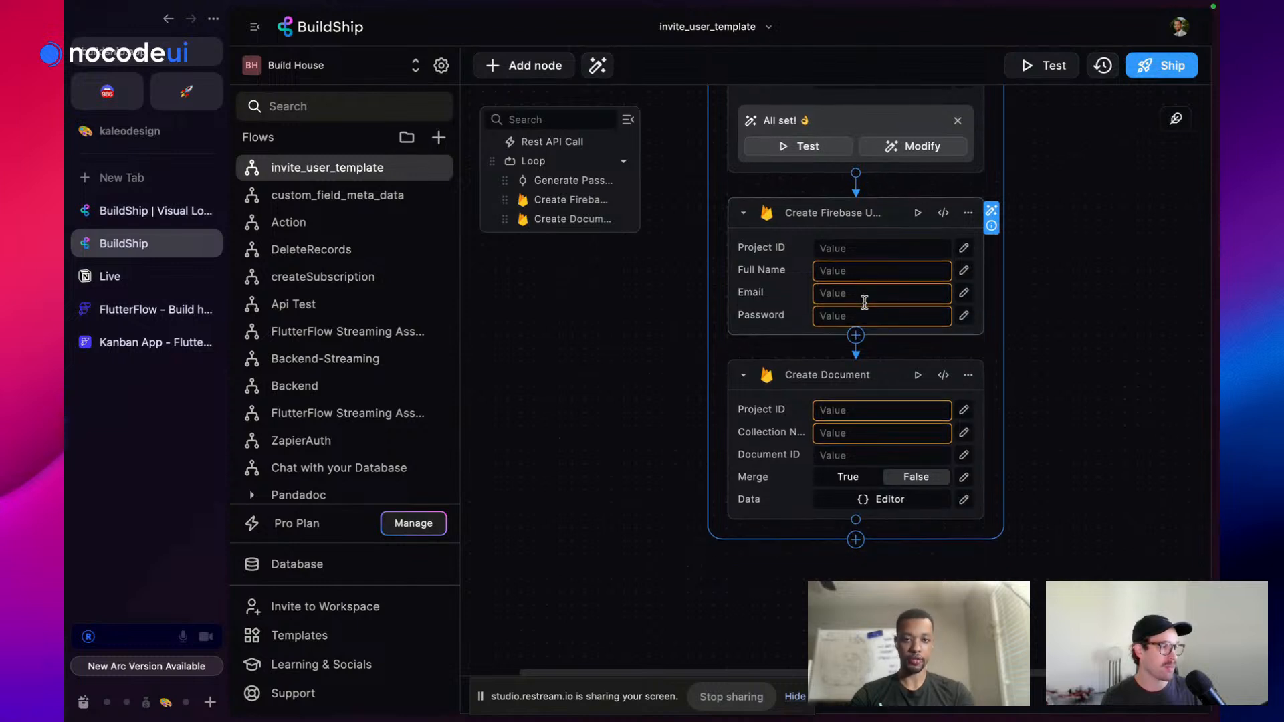
click(844, 270)
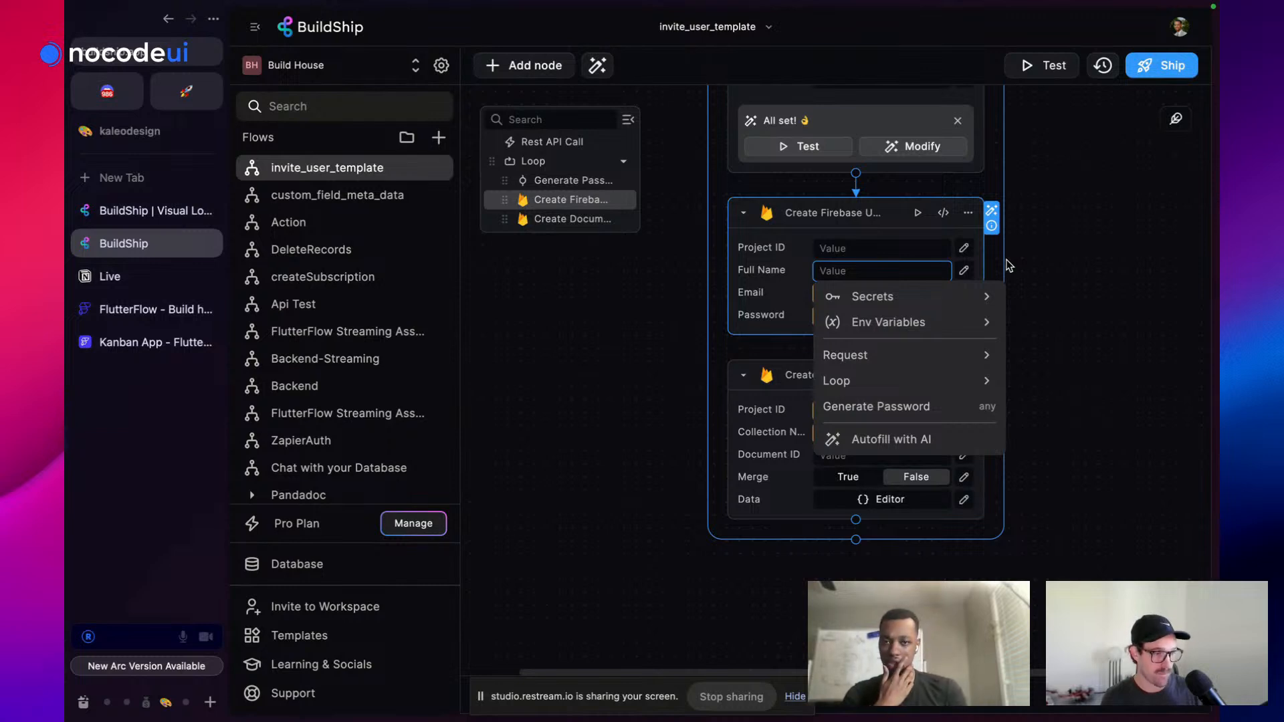
scroll(1023, 289, up, 1)
scroll(1021, 284, up, 1)
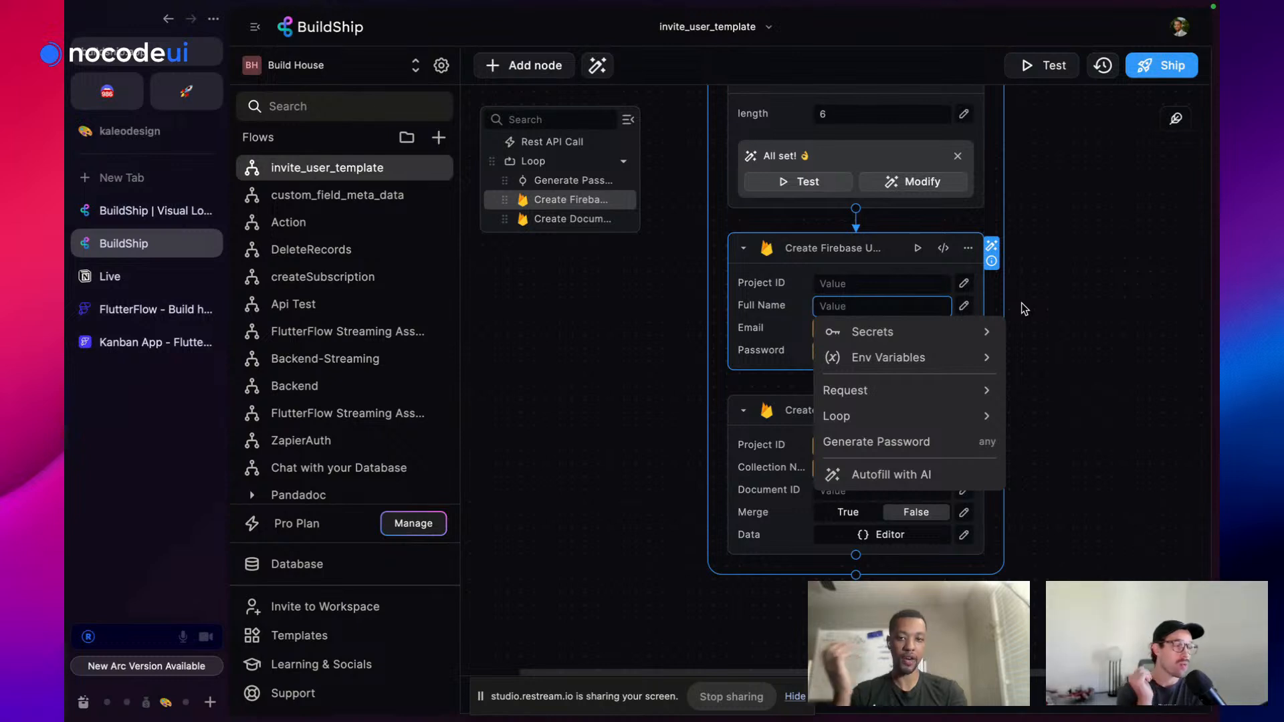
scroll(1021, 302, up, 5)
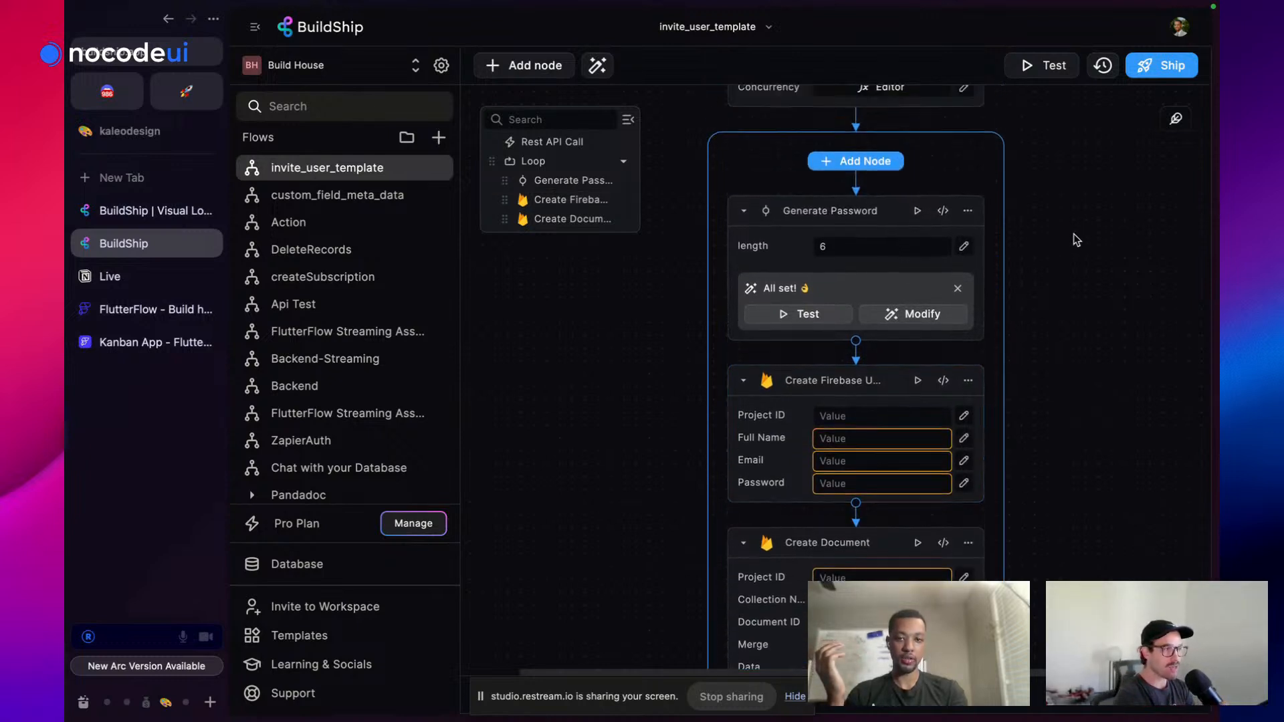
Reopen the Rest API Call trigger, keep the request Body's type as Object, and save it
click(967, 120)
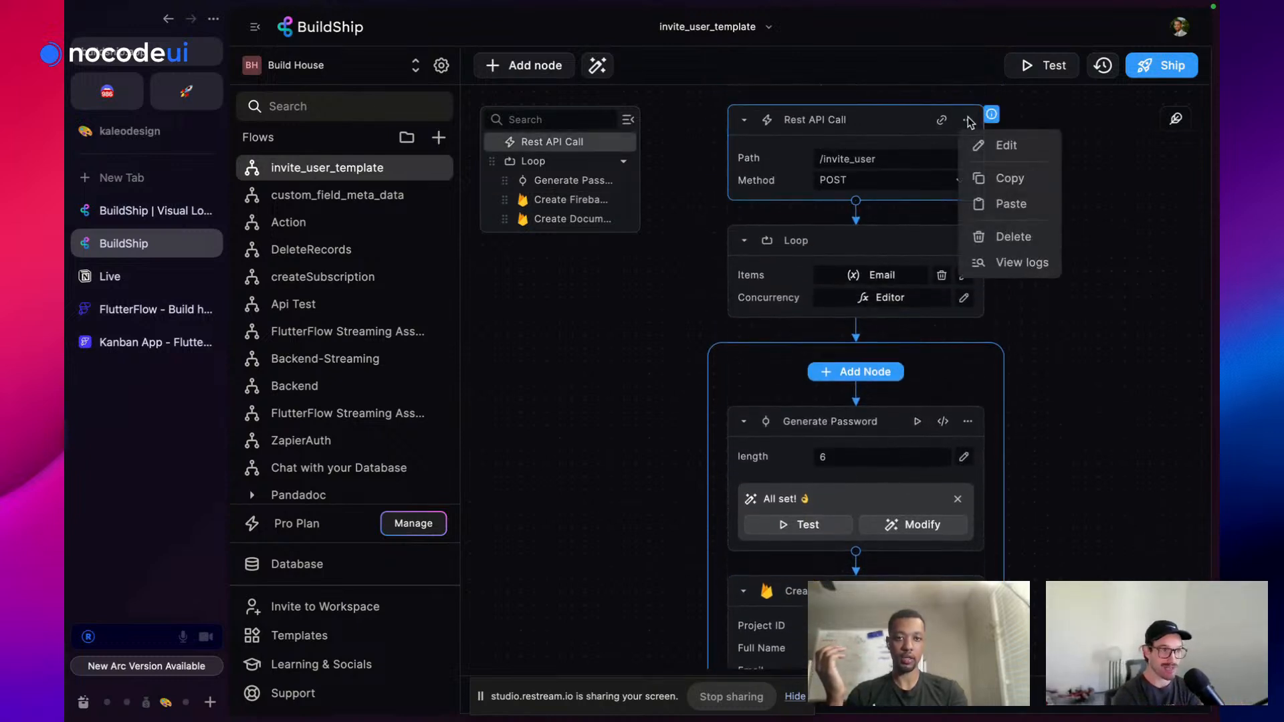
click(1033, 154)
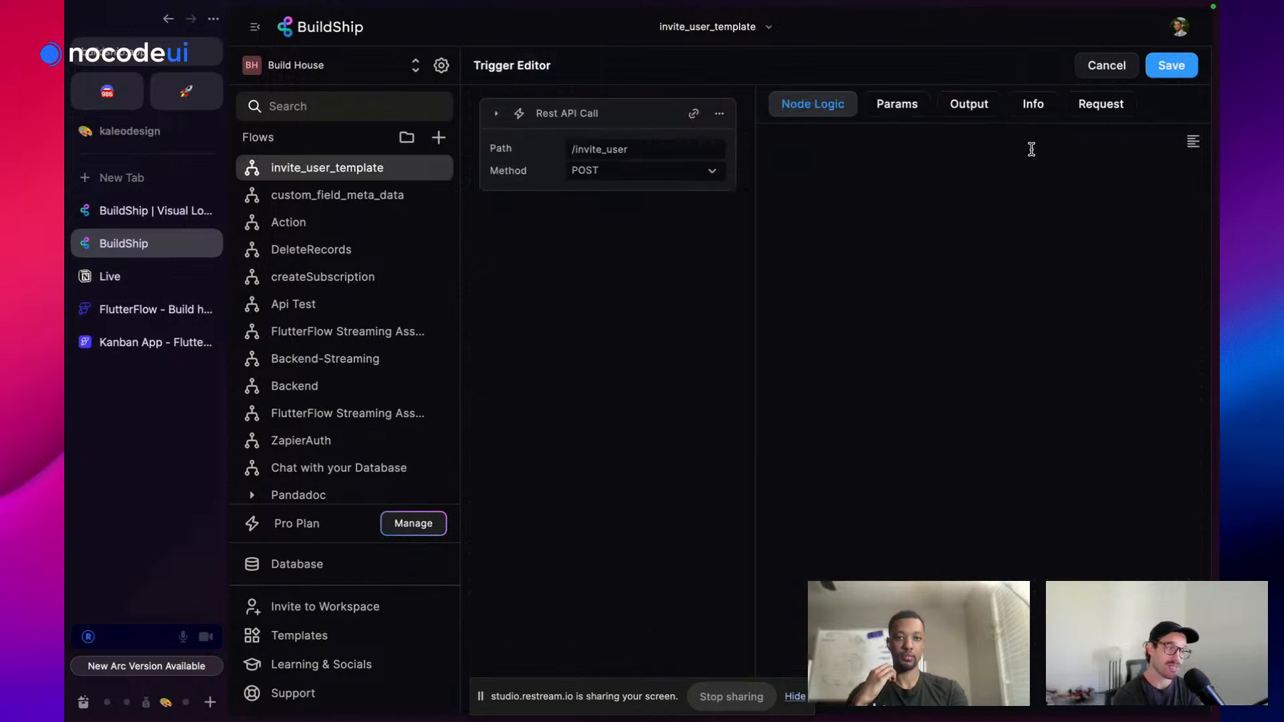
click(1100, 105)
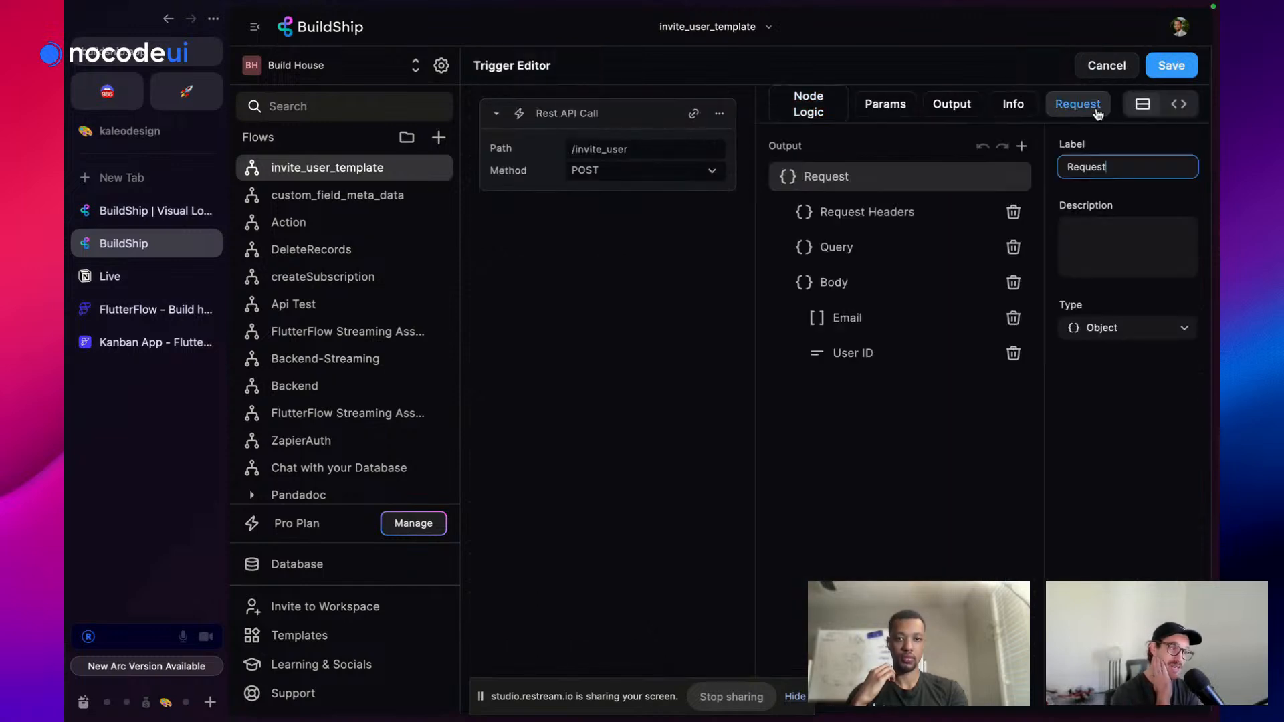
click(934, 286)
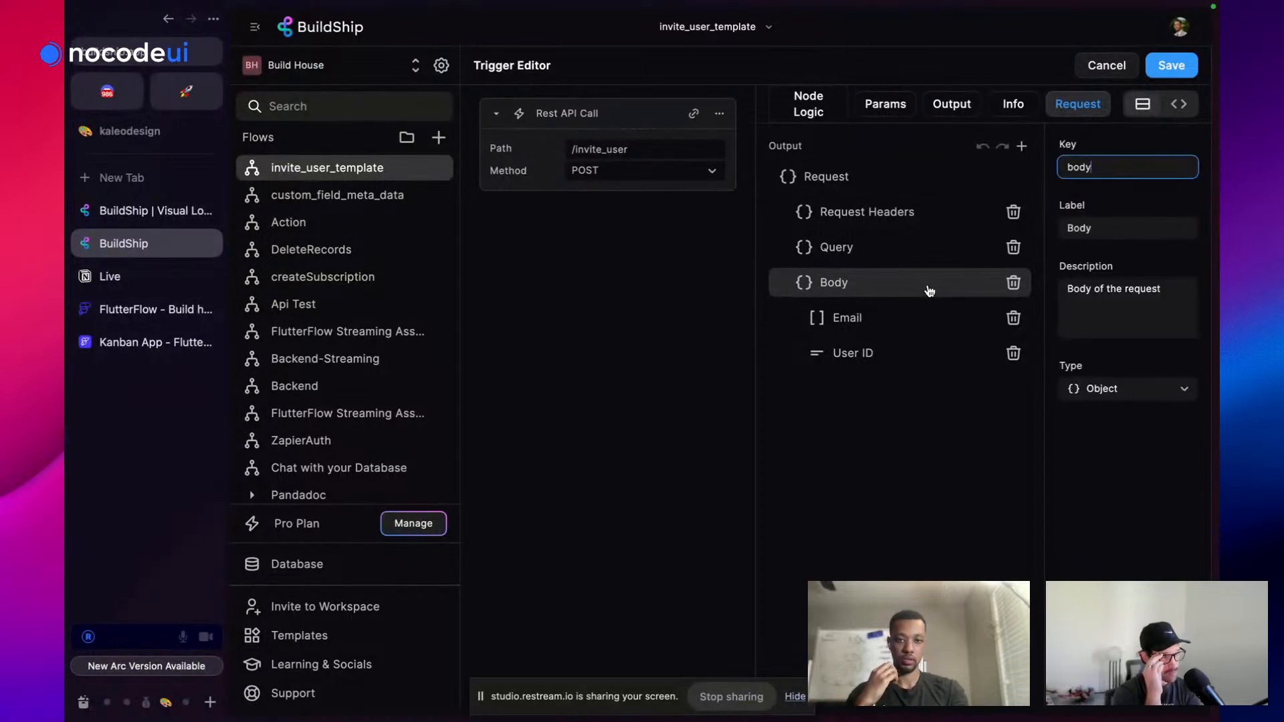
click(1139, 388)
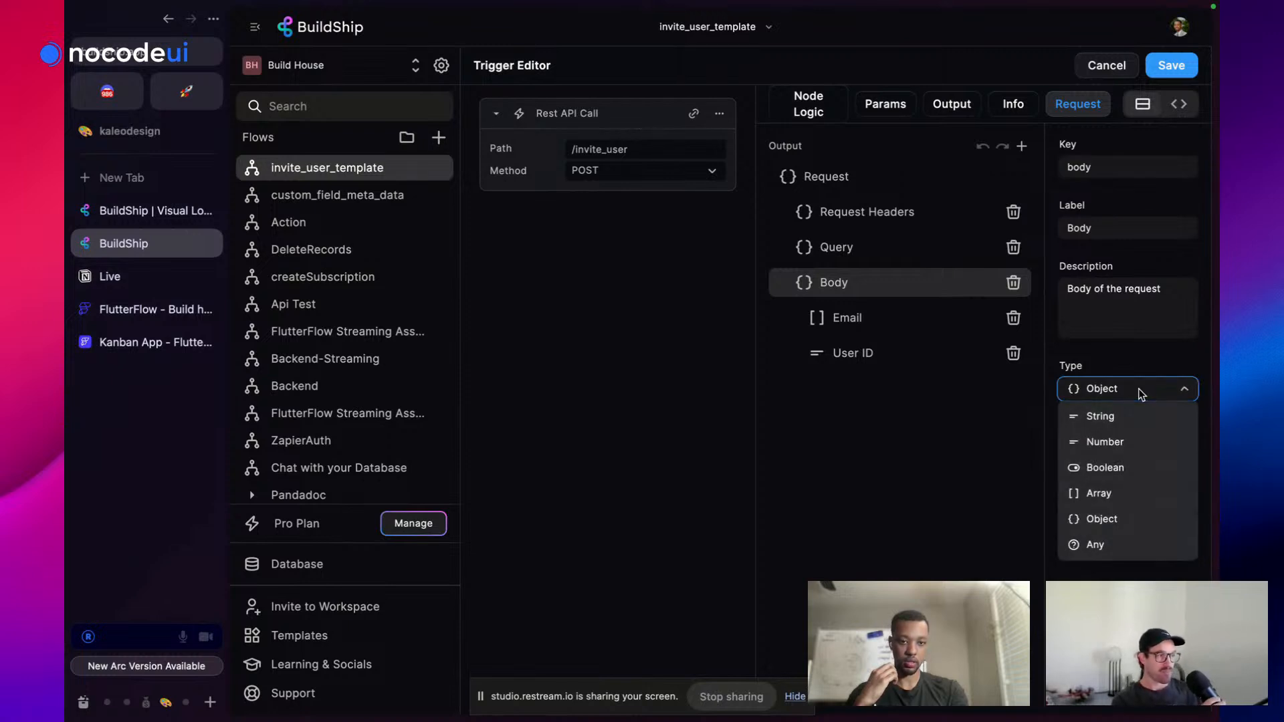
click(1146, 358)
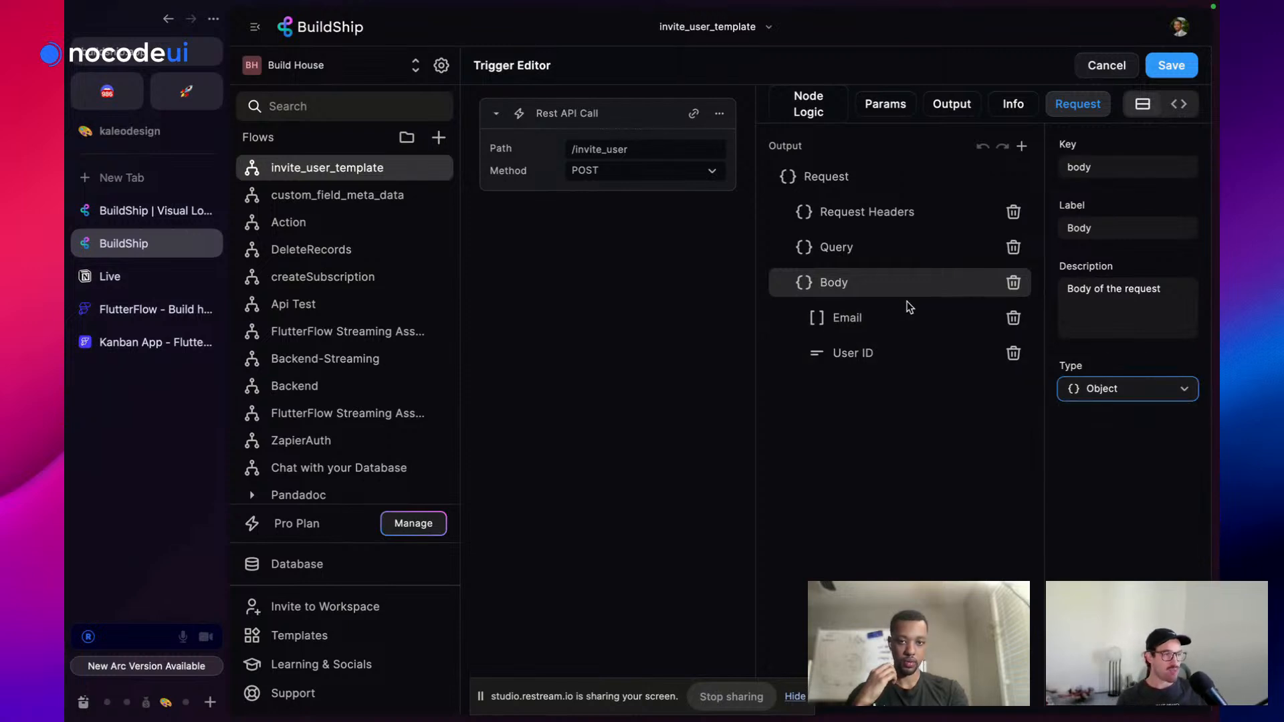
click(1169, 65)
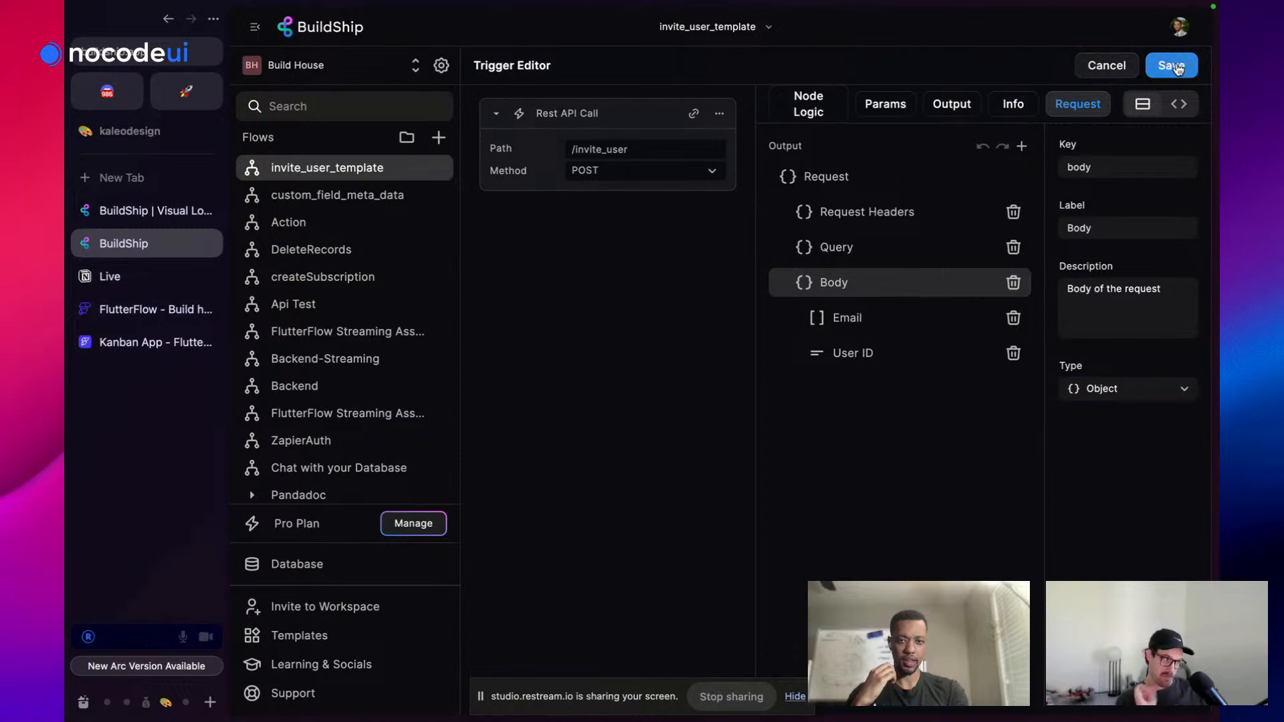
scroll(830, 386, down, 5)
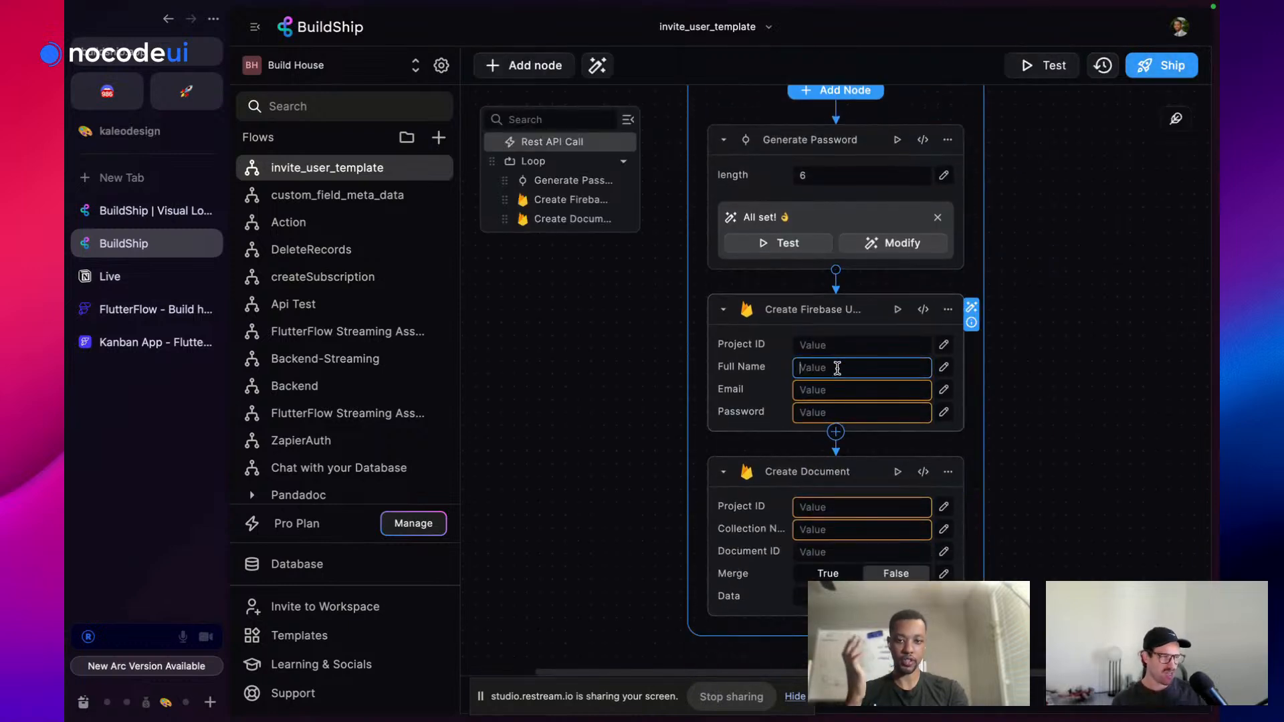
Set Create Firebase User's Full Name to 'Invited User' and its Email to the loop Item
click(834, 367)
text(Invit)
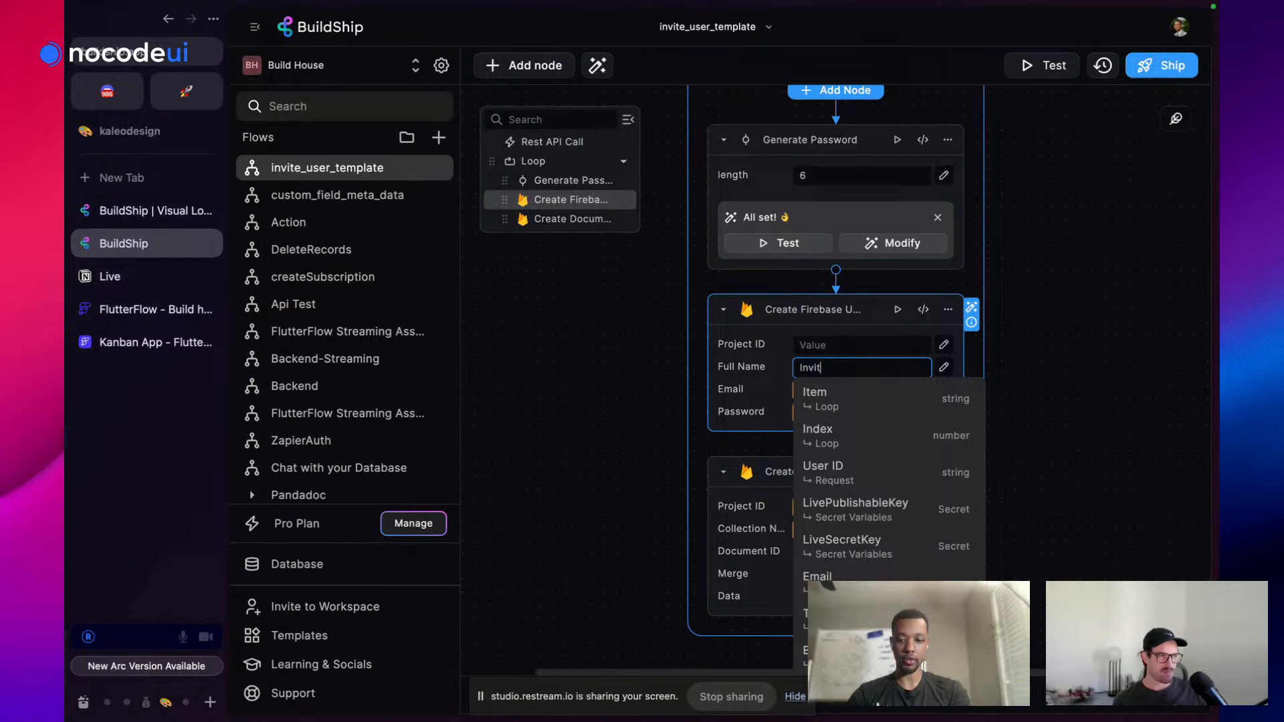
text(ed User)
click(1117, 301)
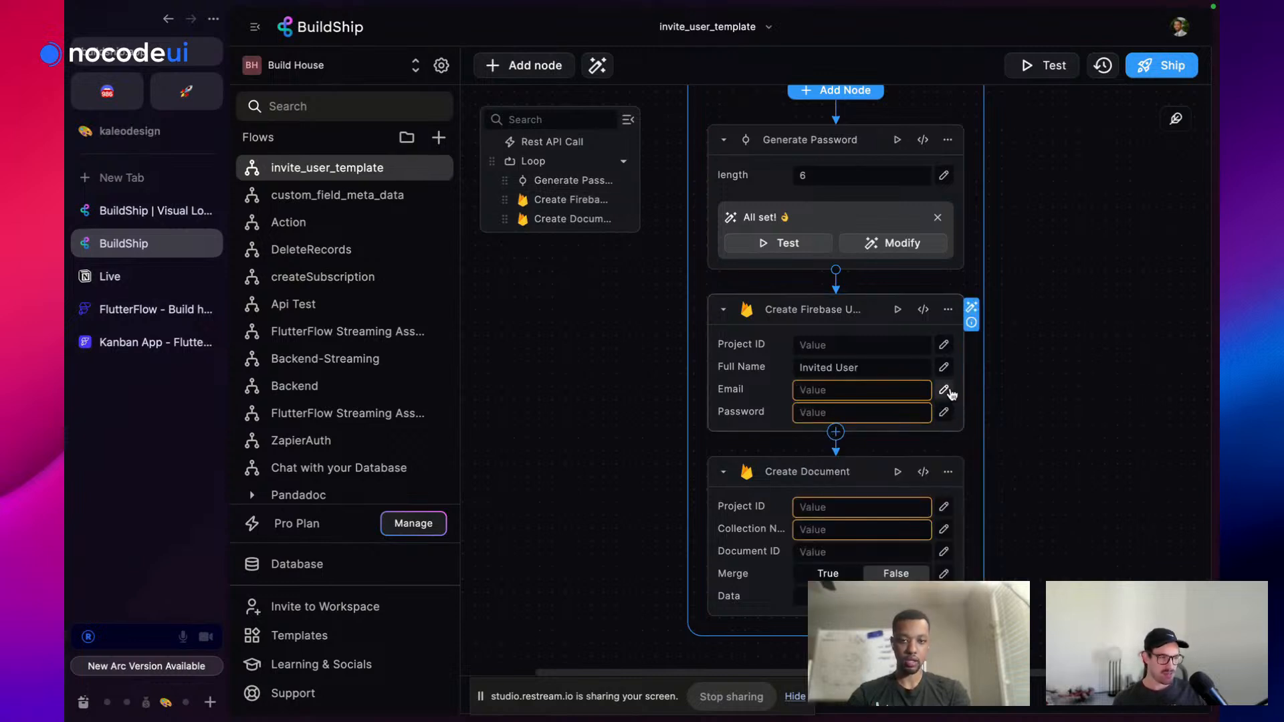
click(943, 389)
click(865, 416)
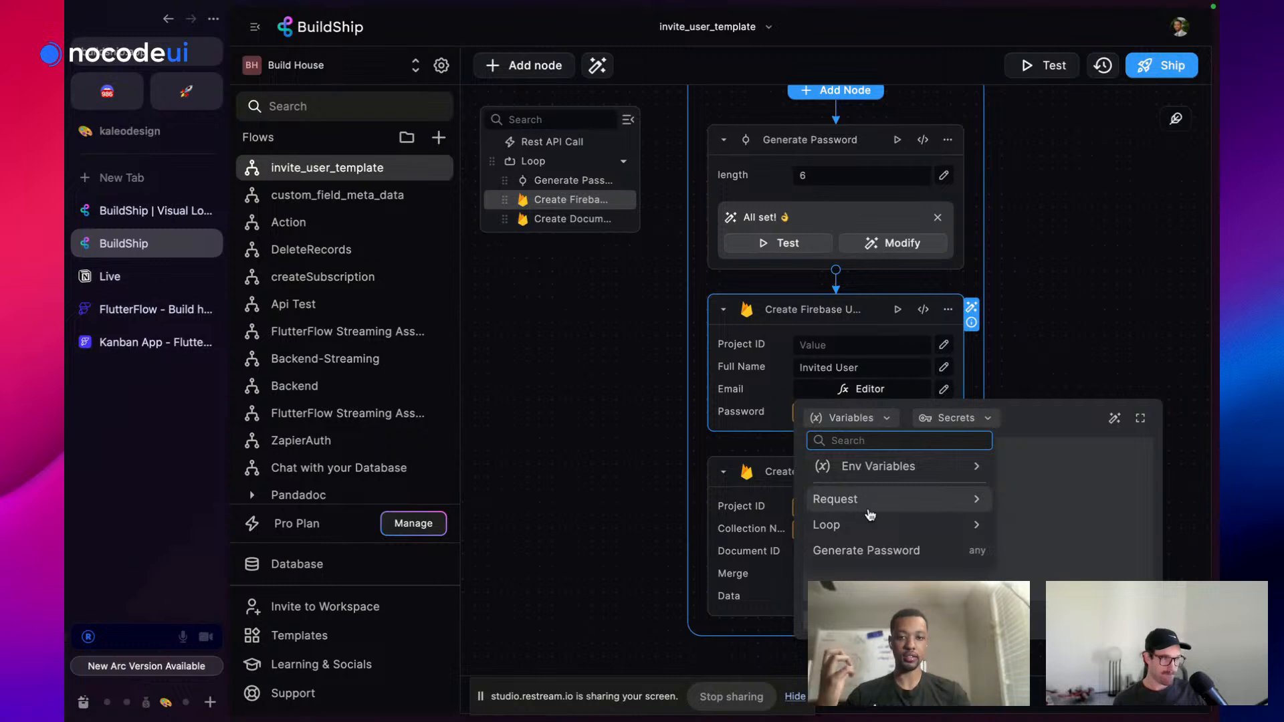
click(831, 523)
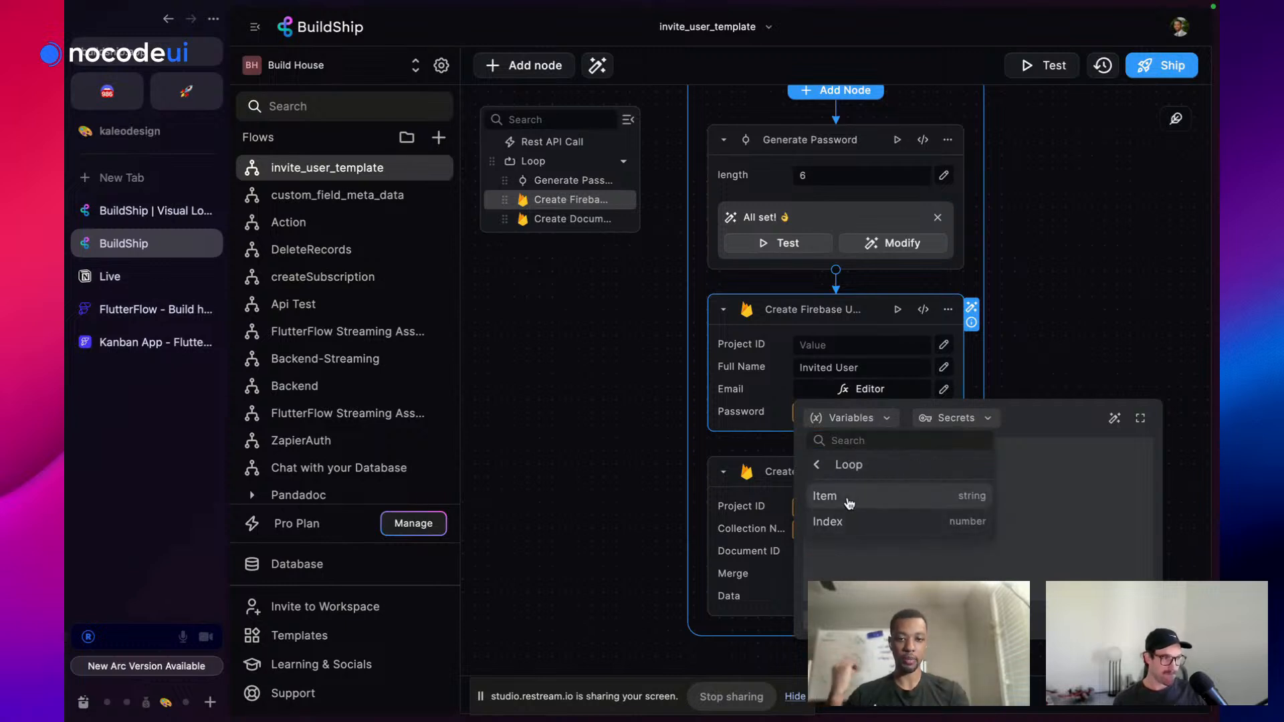
click(848, 503)
click(1065, 332)
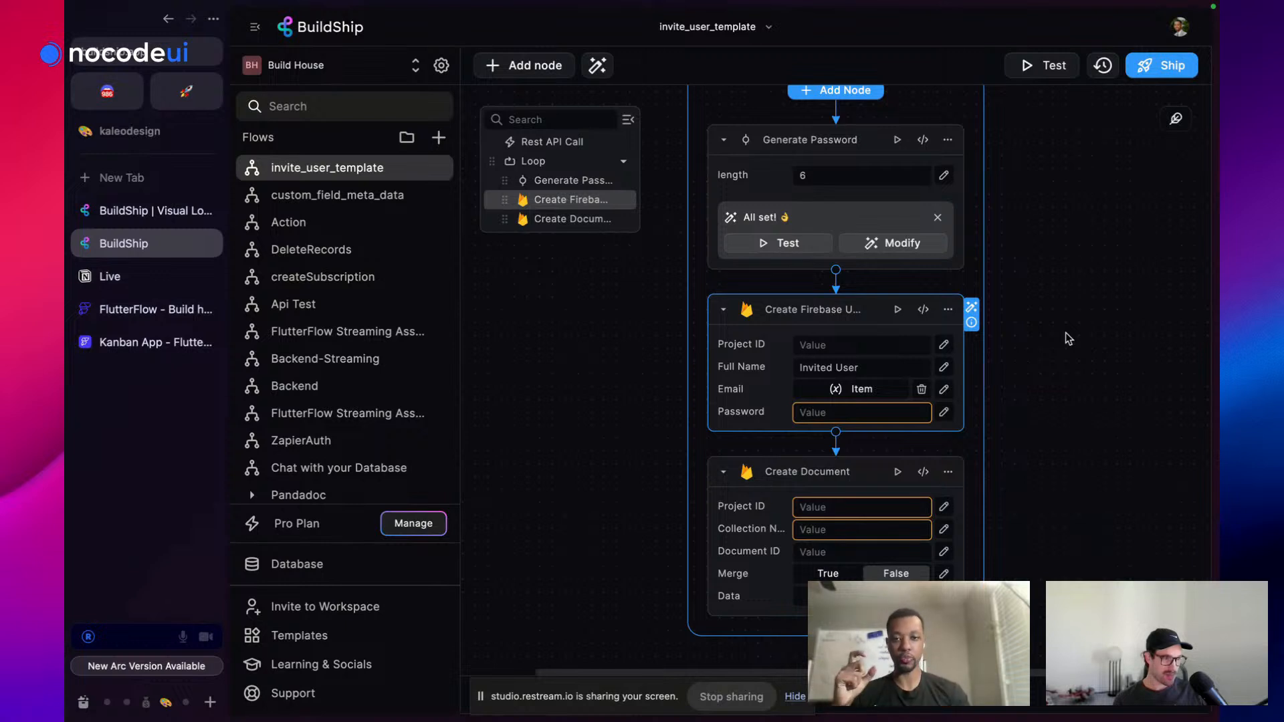
Bind the Create Firebase User Password to the Generate Password output
click(943, 412)
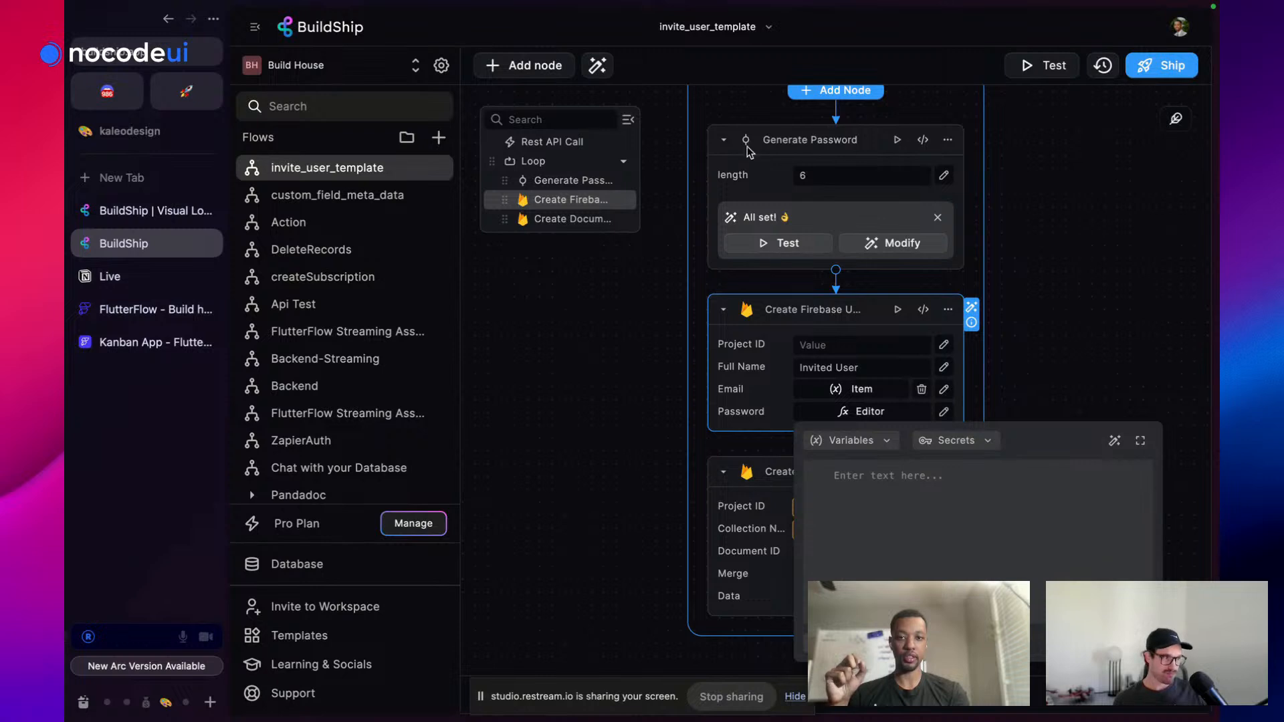
click(874, 446)
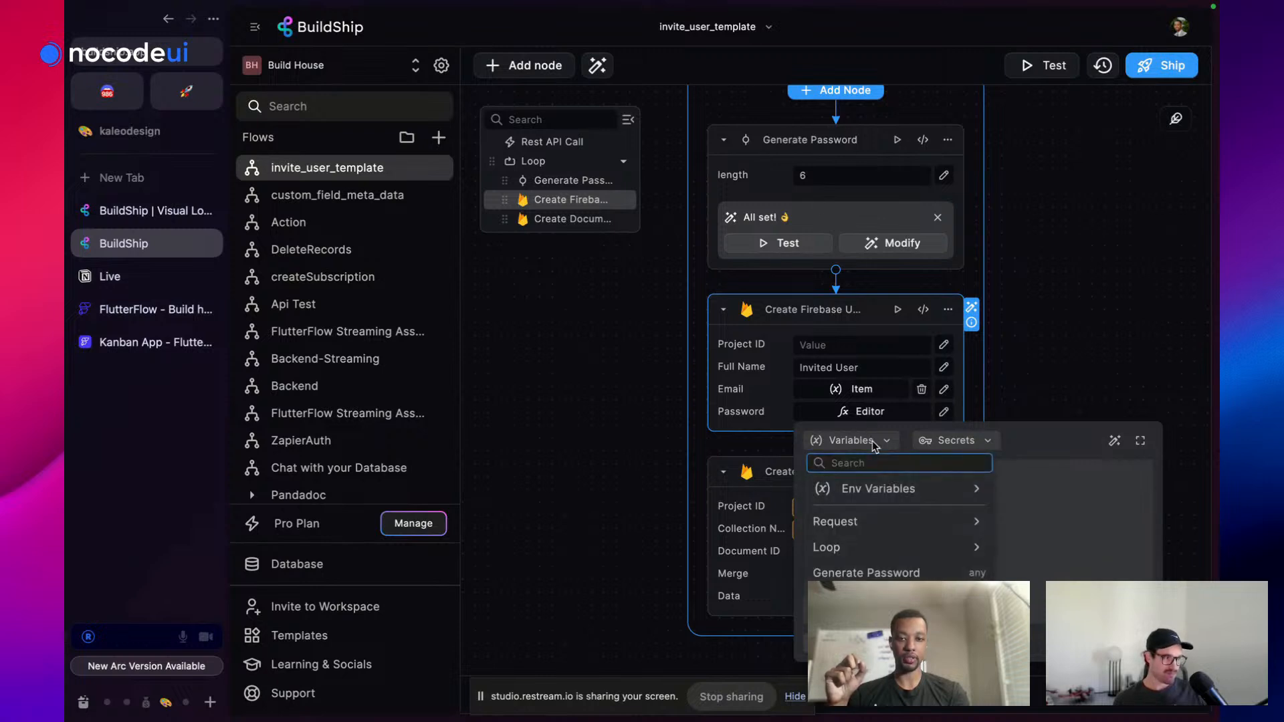
click(877, 573)
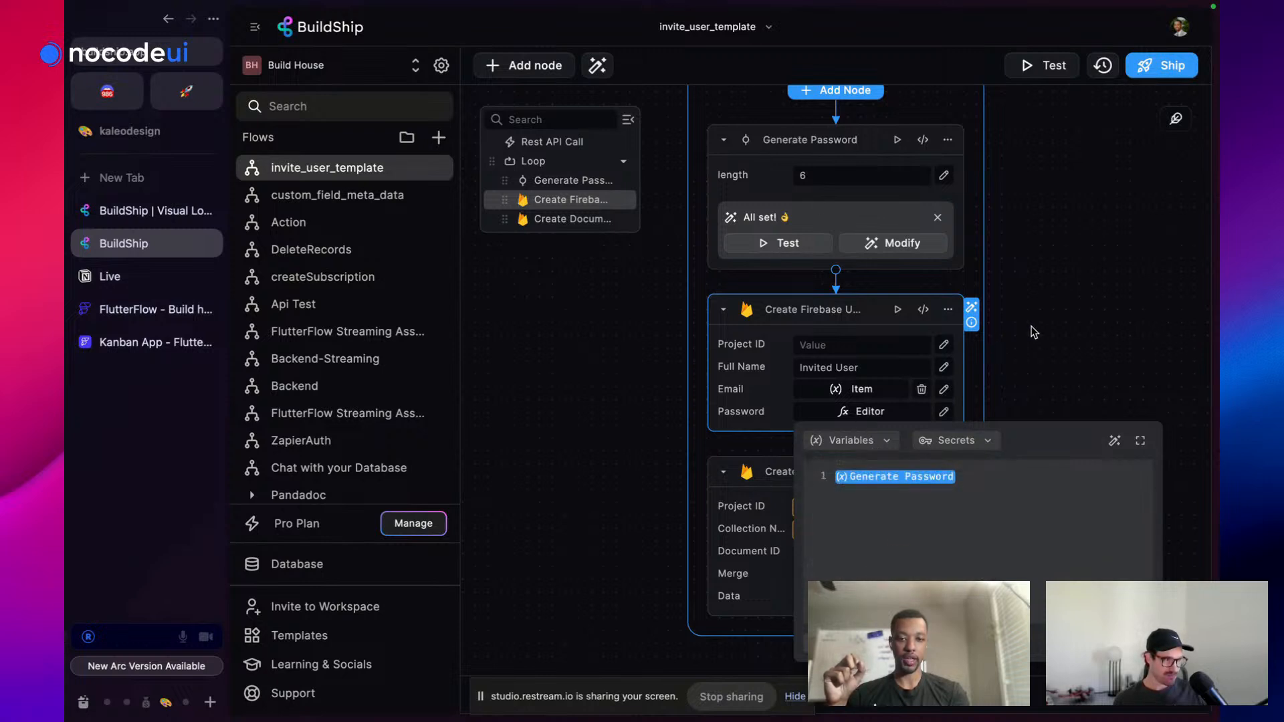
click(1089, 341)
scroll(960, 436, down, 5)
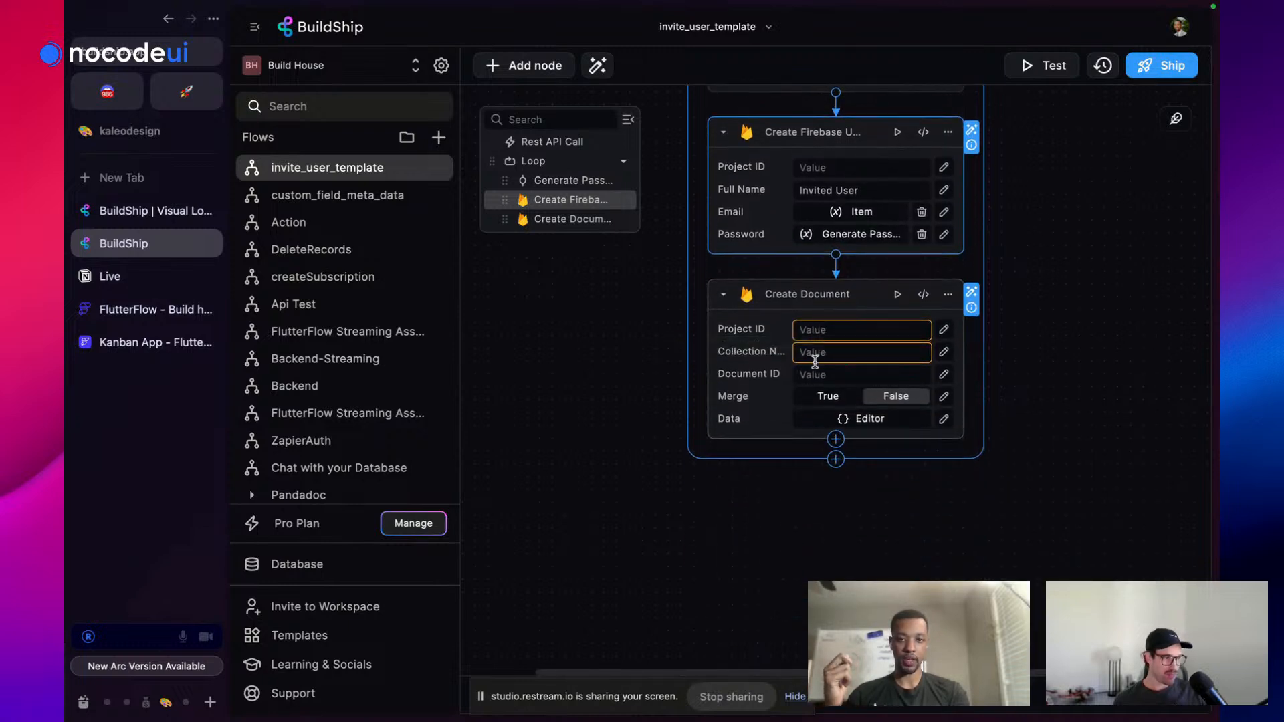
Set Create Document's collection to 'users' and its Document ID to the Create Firebase User UID
click(815, 355)
text(users)
click(1109, 322)
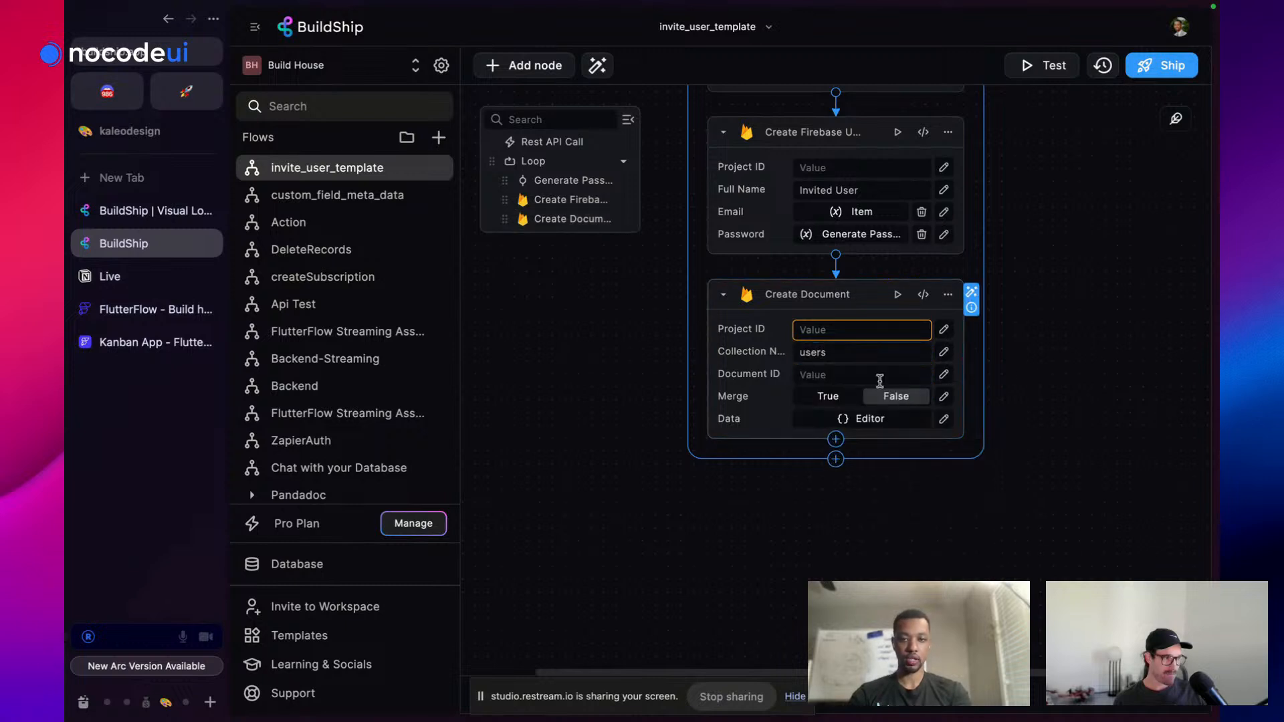
scroll(879, 380, down, 1)
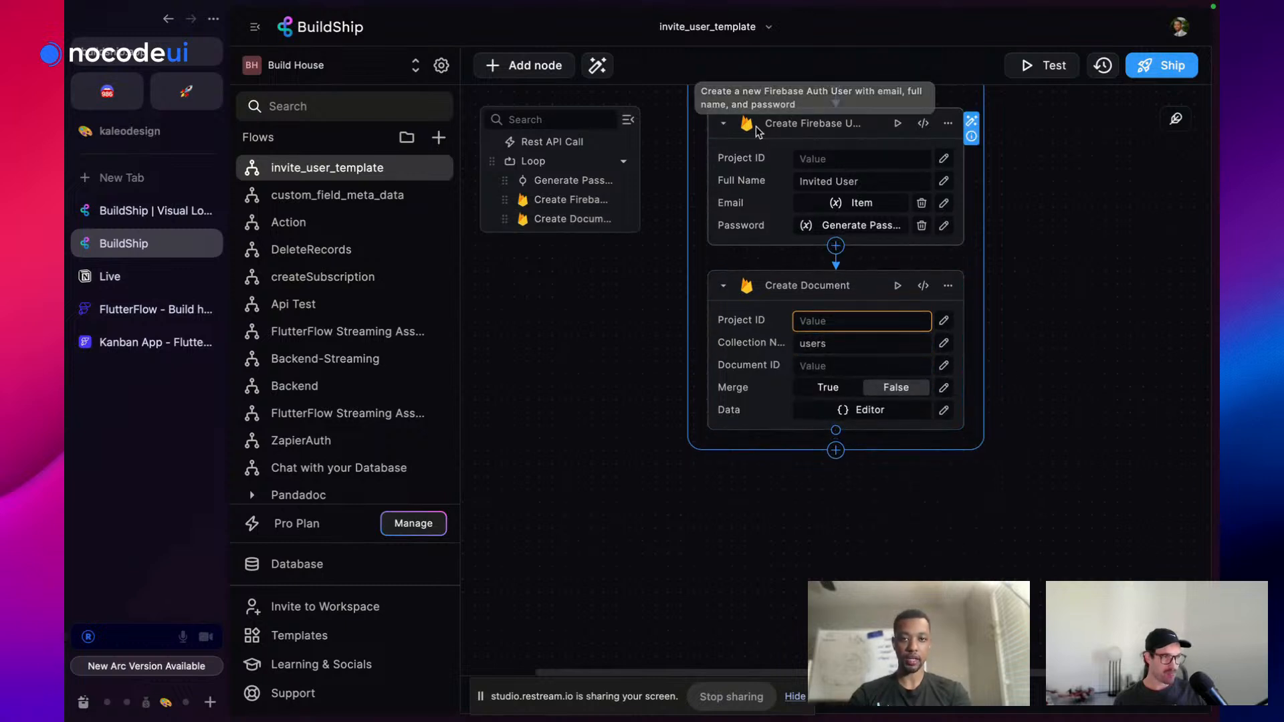
click(944, 366)
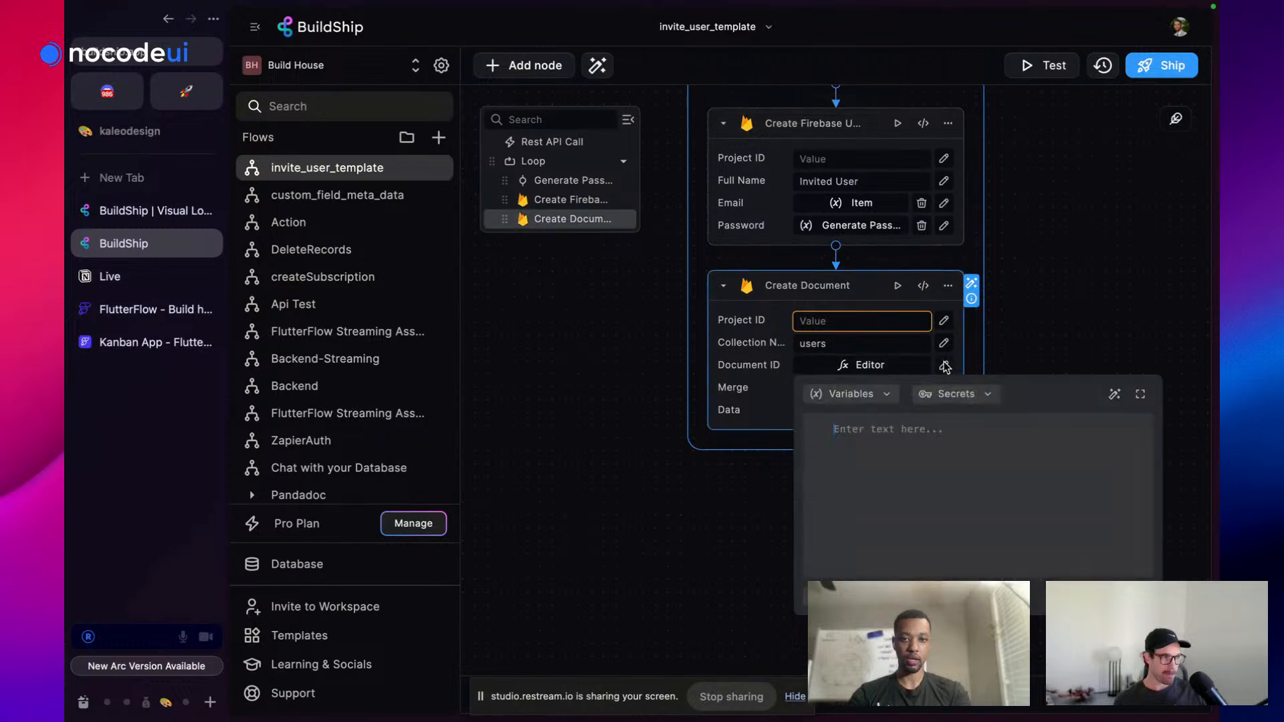
click(848, 393)
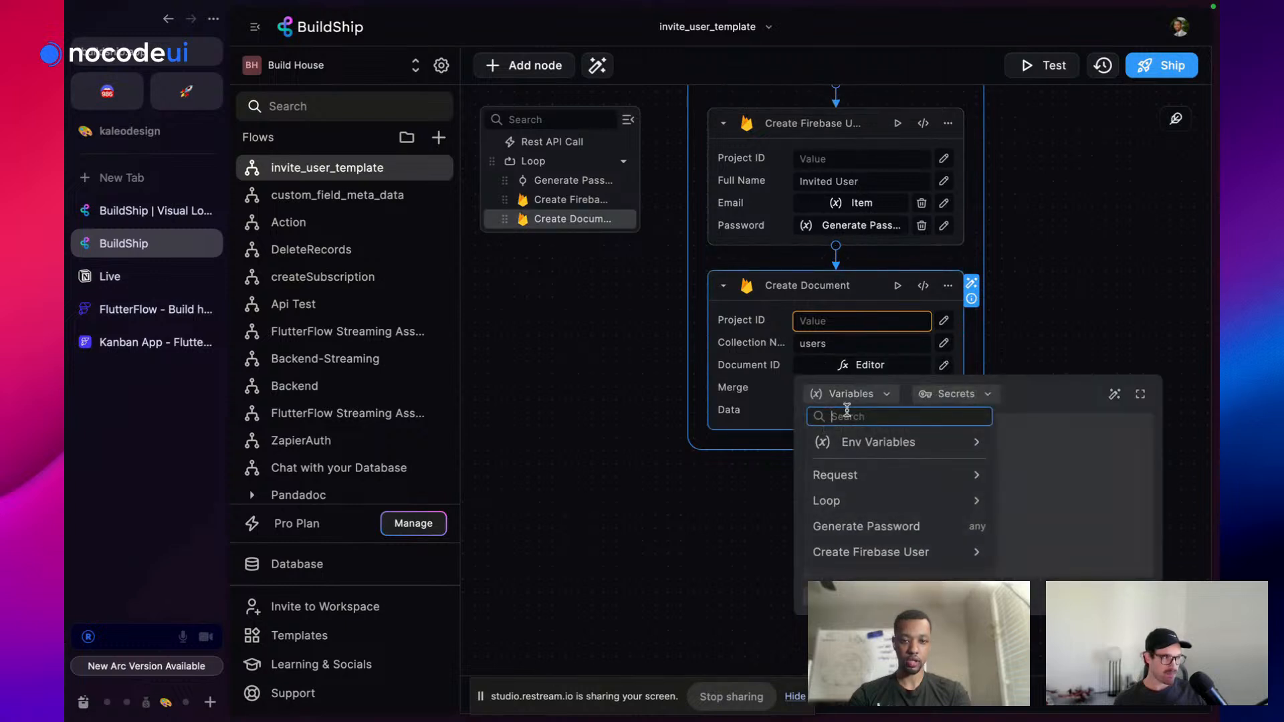
click(853, 554)
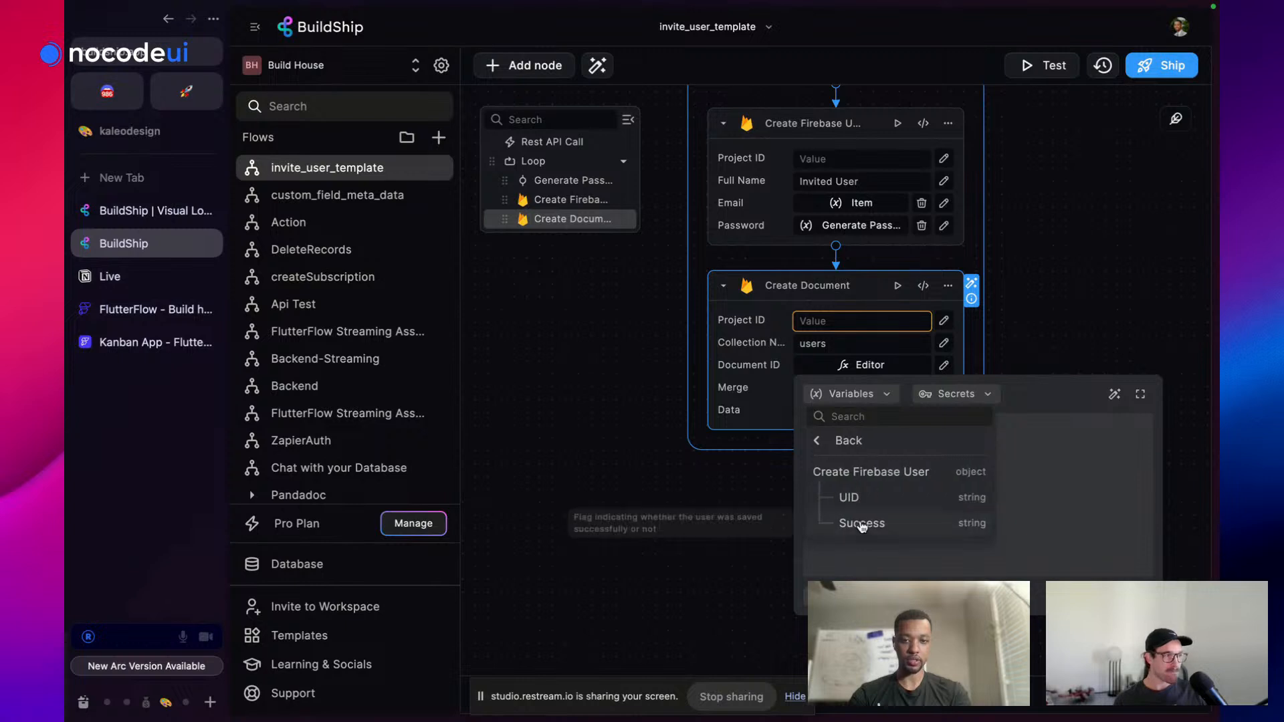
click(867, 499)
click(1153, 240)
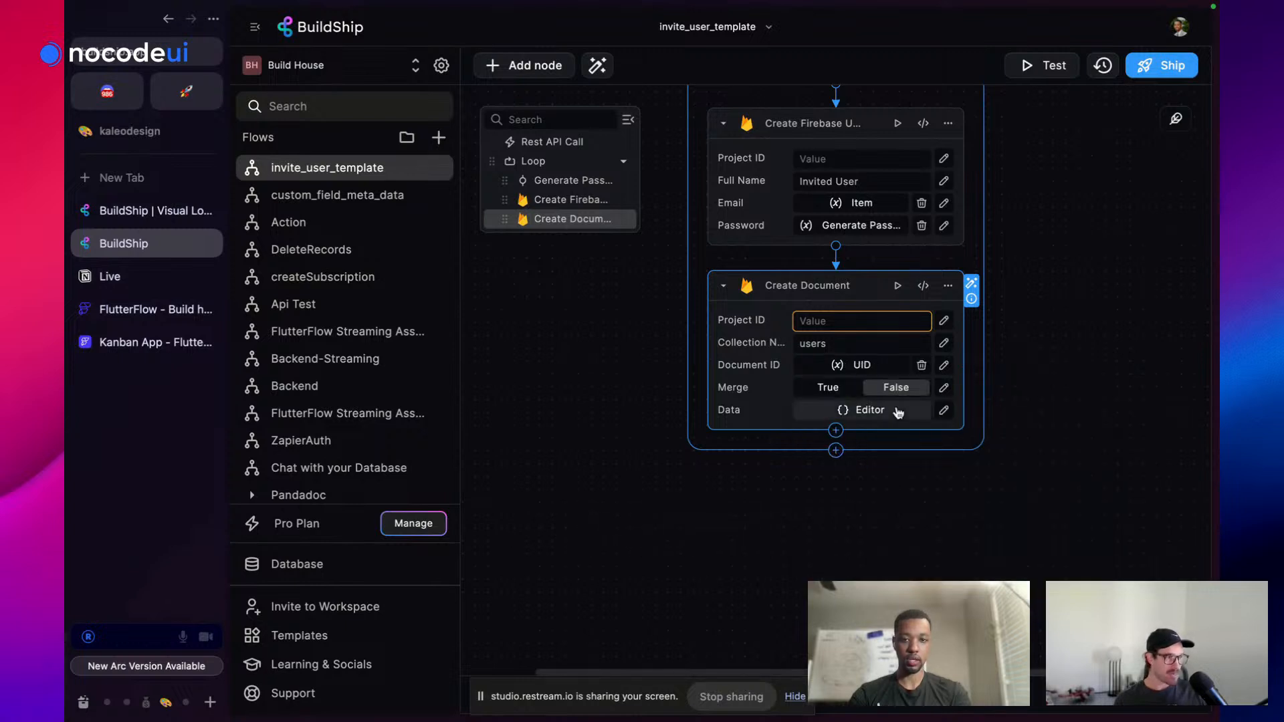
scroll(837, 428, down, 1)
click(862, 358)
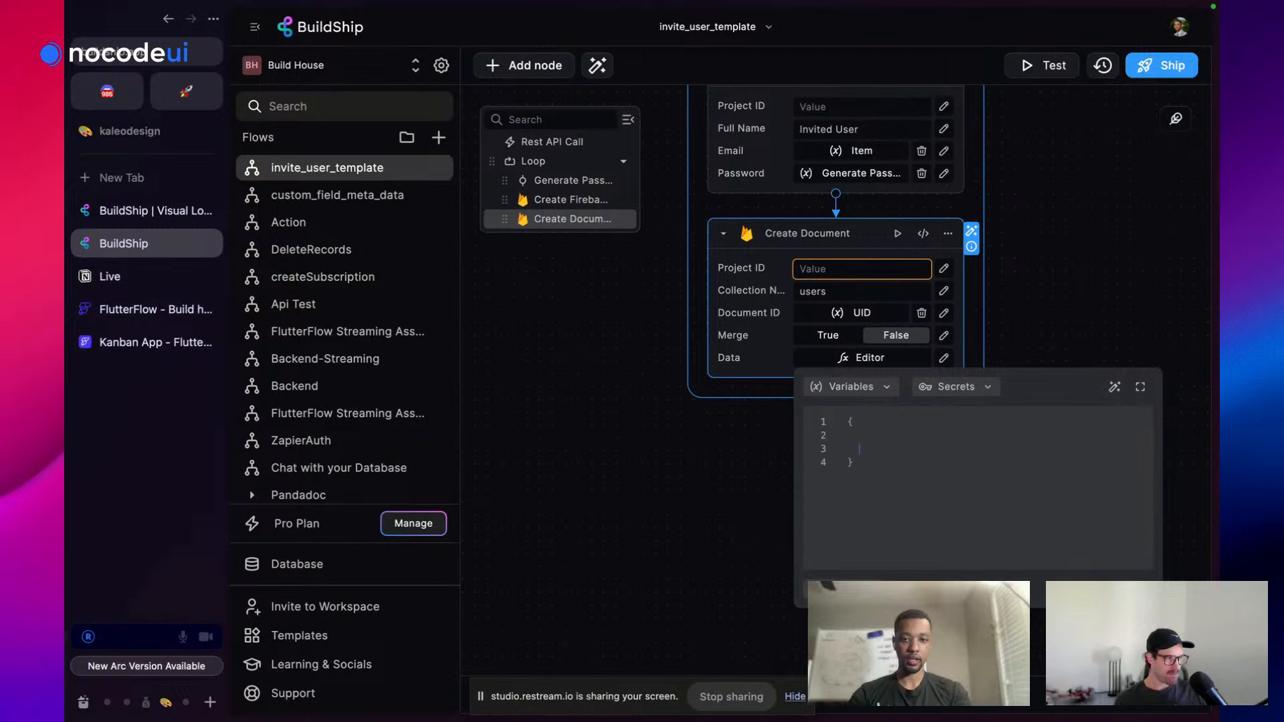
Enter "email": and "test_password": on separate lines inside the Create Document Data braces
key(BackSpace)
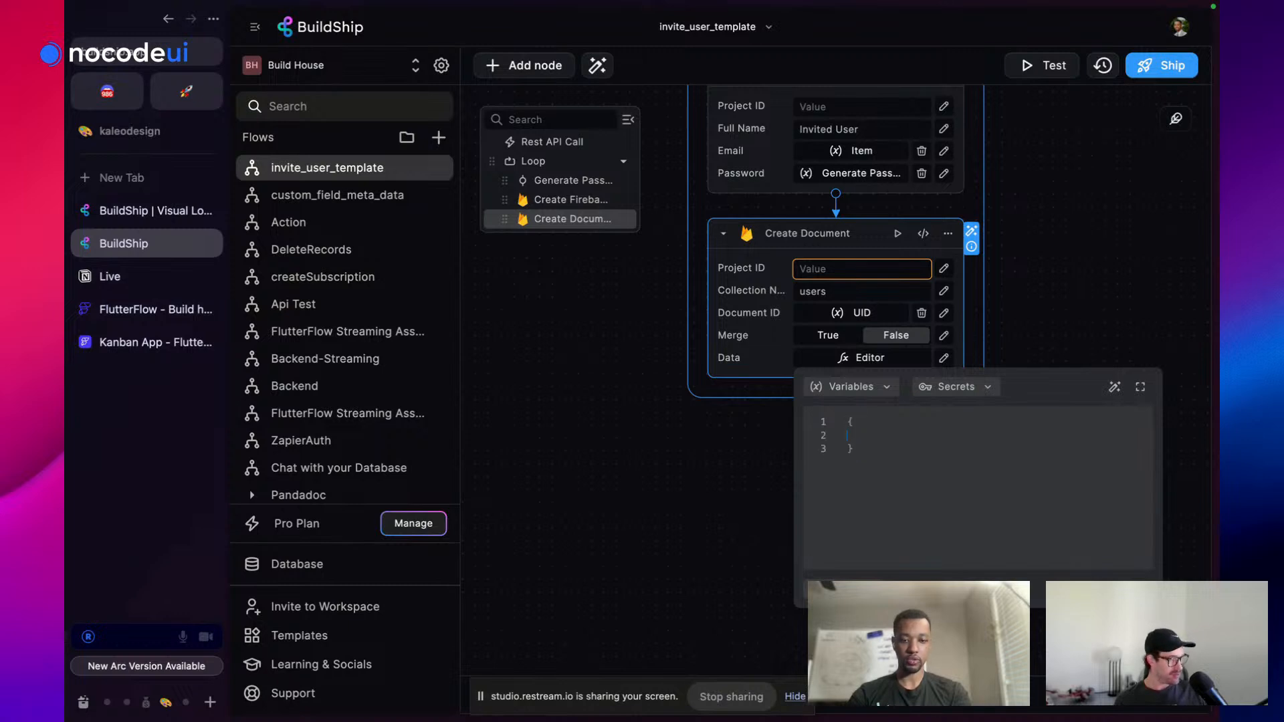
text("emai)
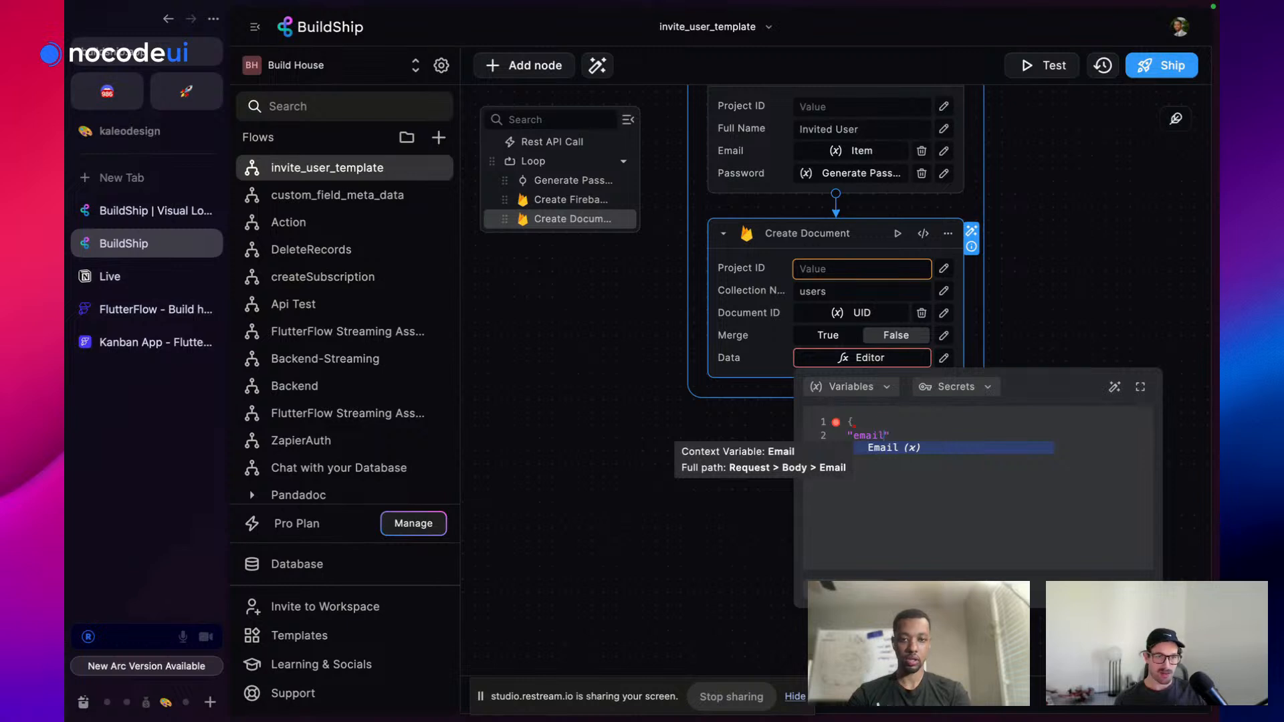
text(l)
key(Escape)
key(BackSpace)
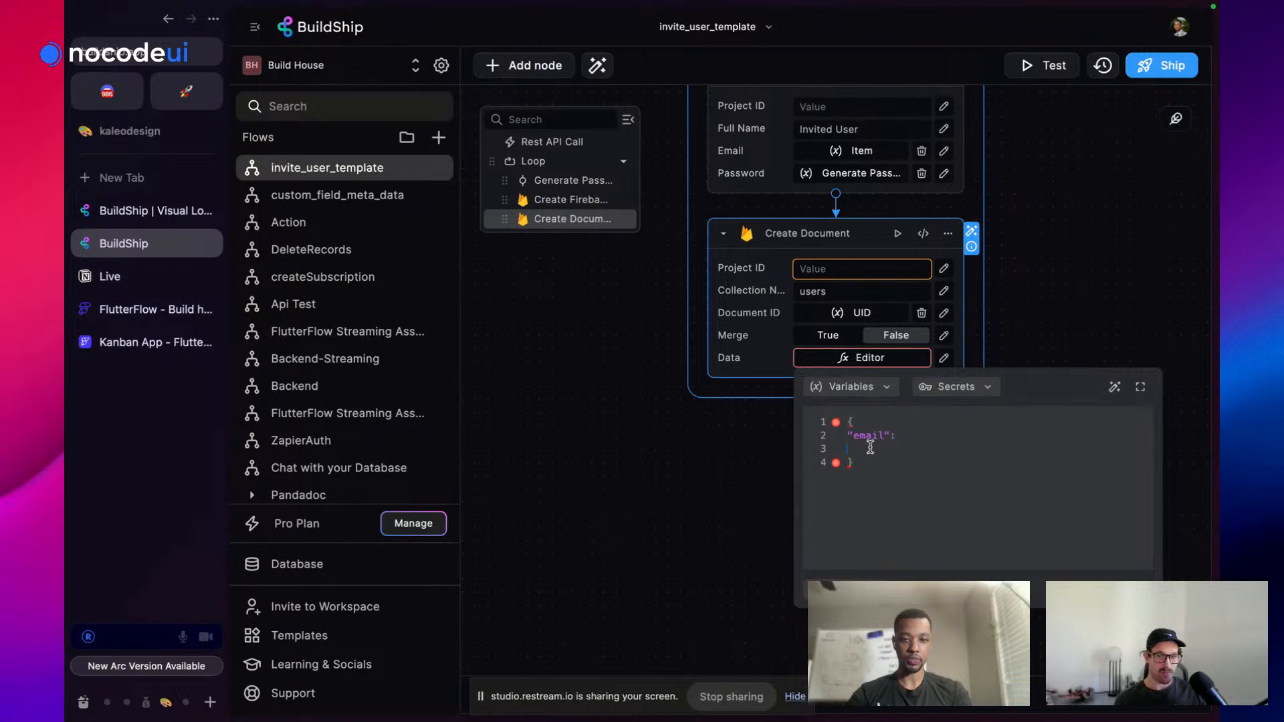
text(")
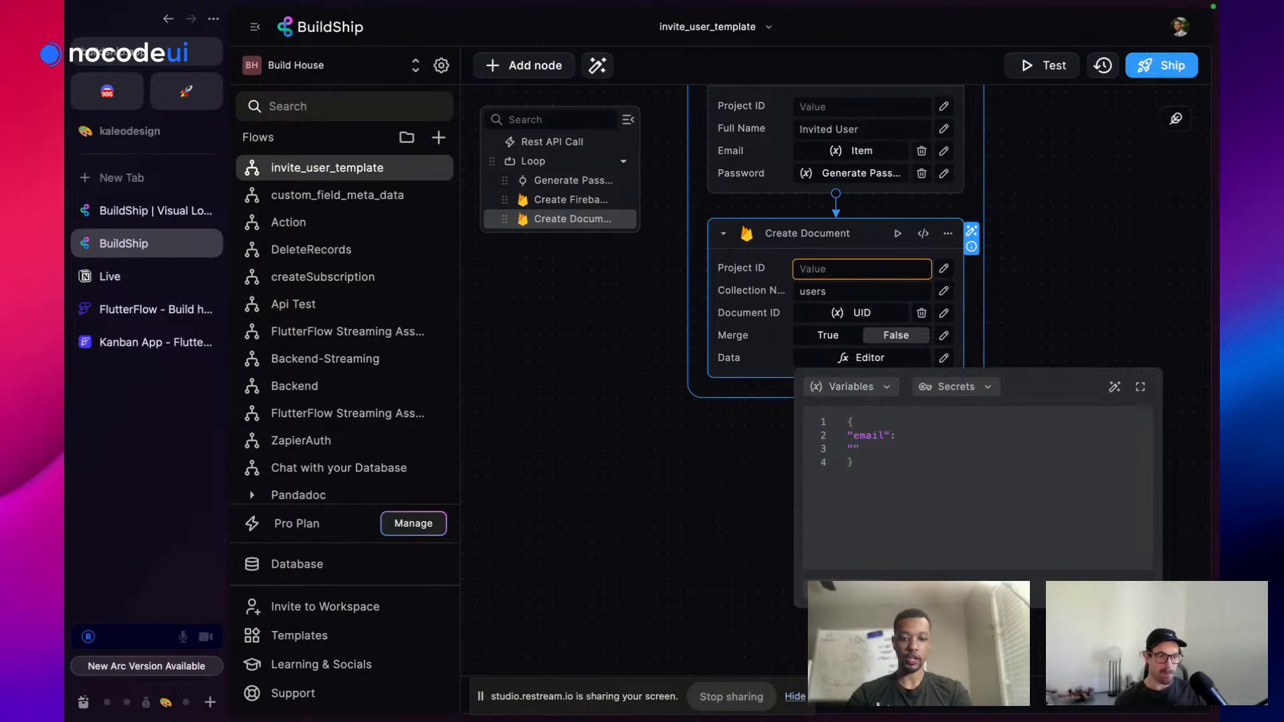
text(t)
key(BackSpace)
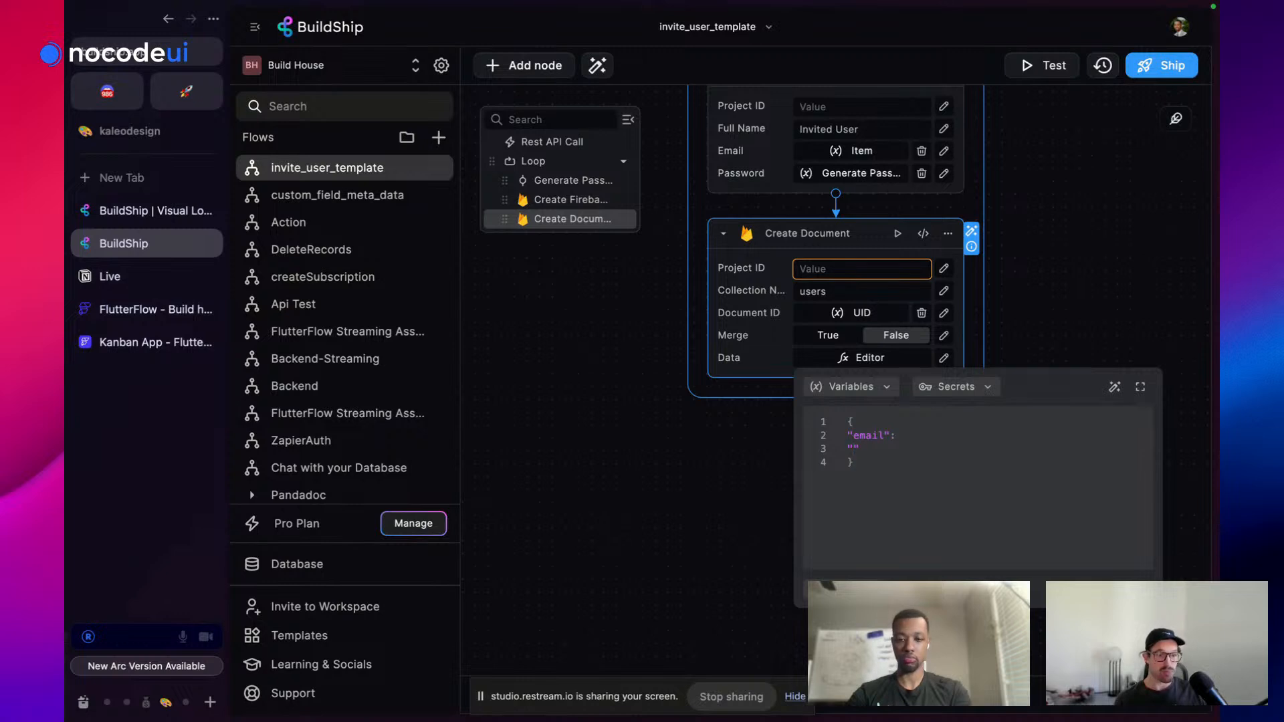
text(test)
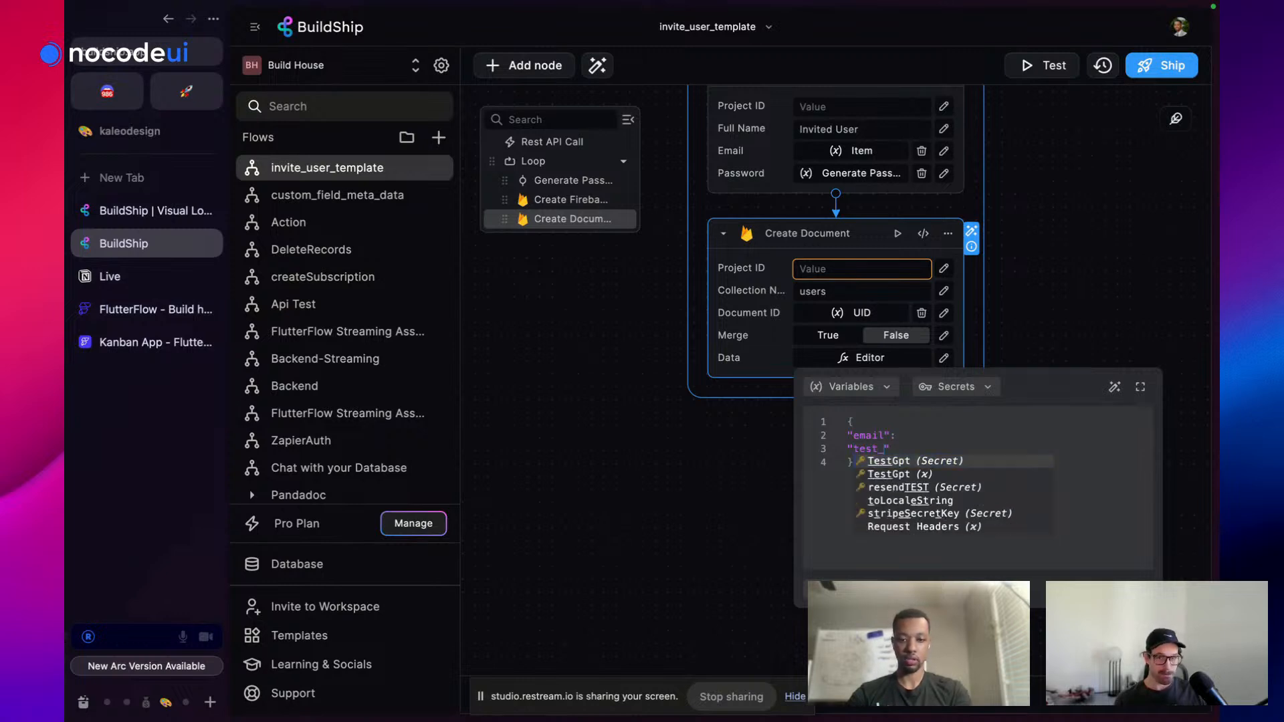
key(Escape)
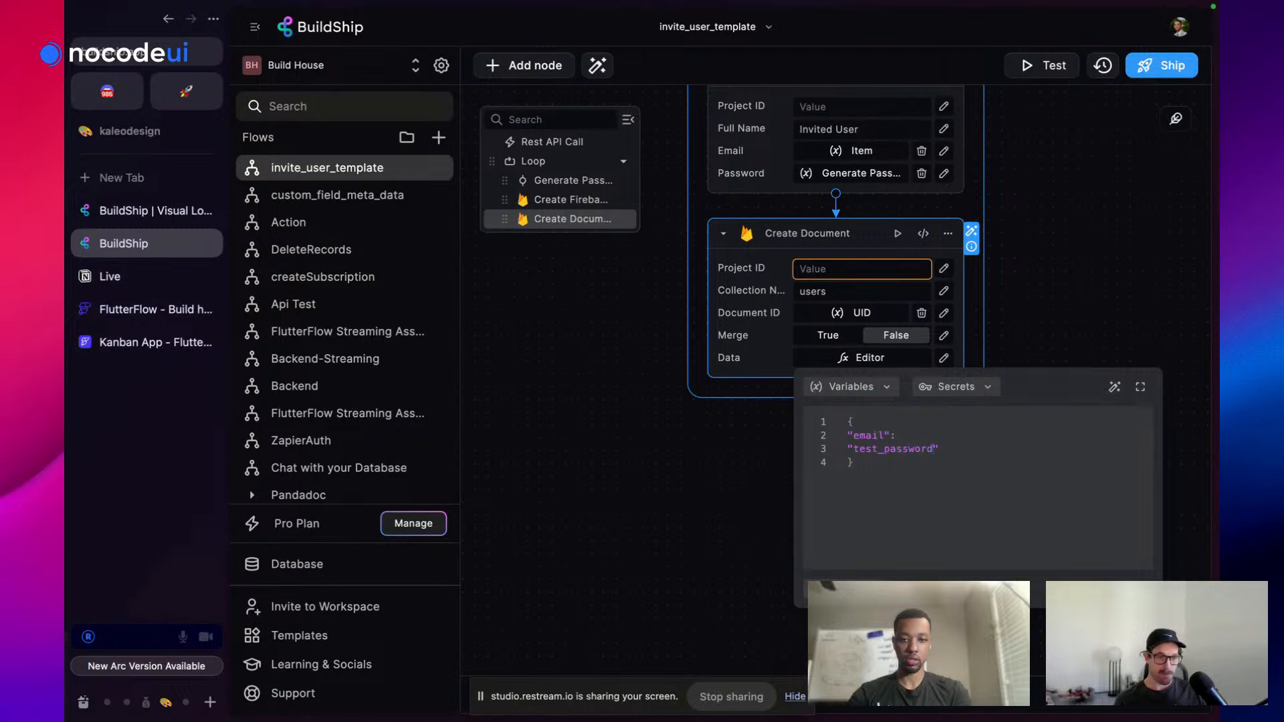
text(_password":)
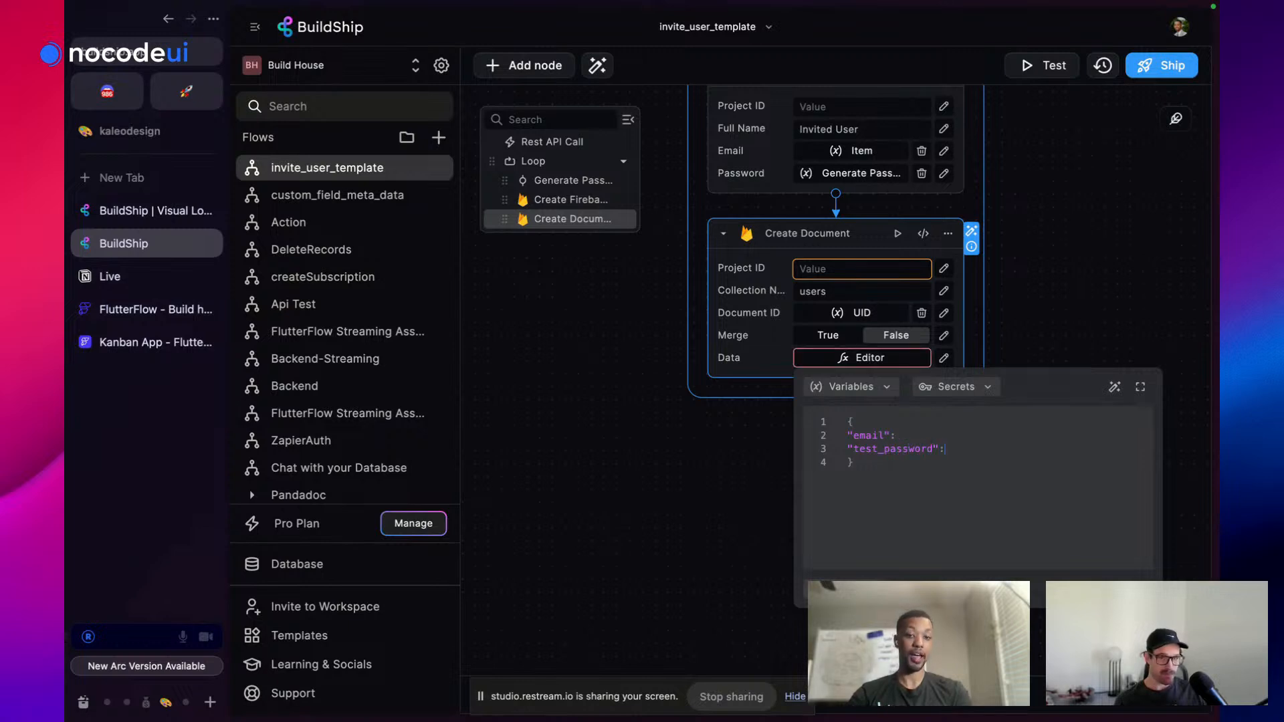
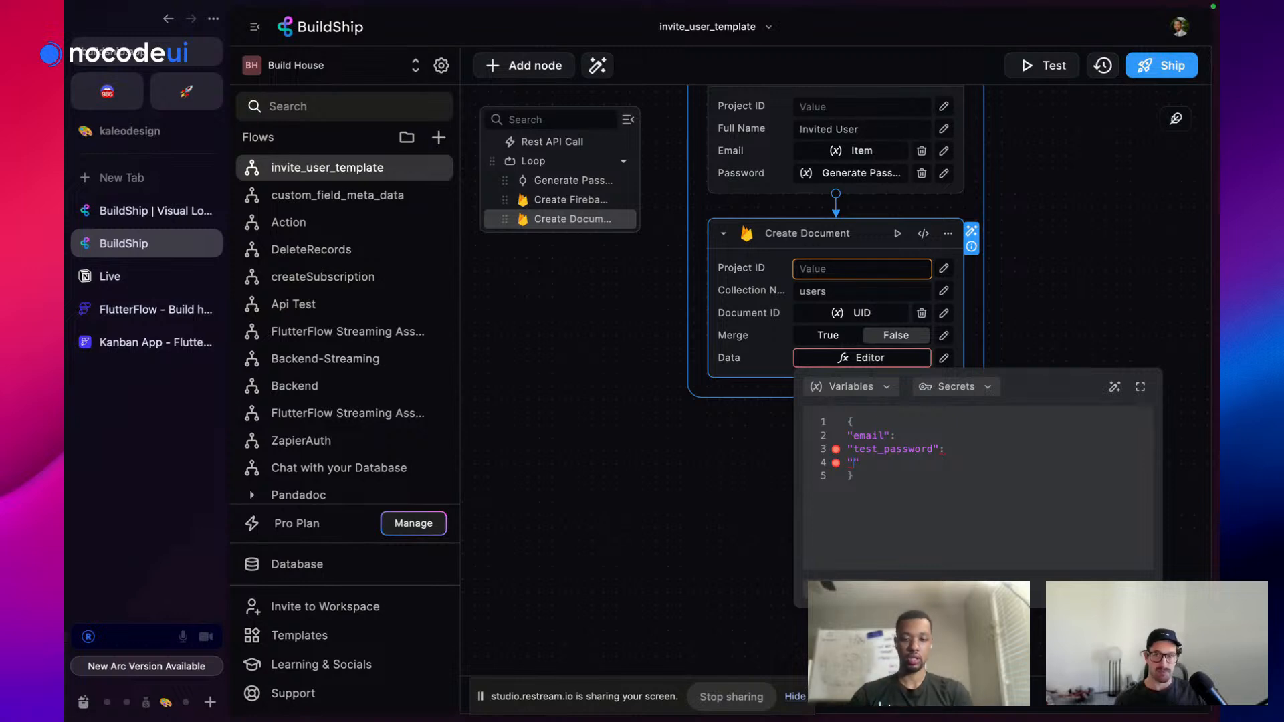
Fill Create Document data: email from the loop Item, test_password from Generate Password, claimed false
text(claimed)
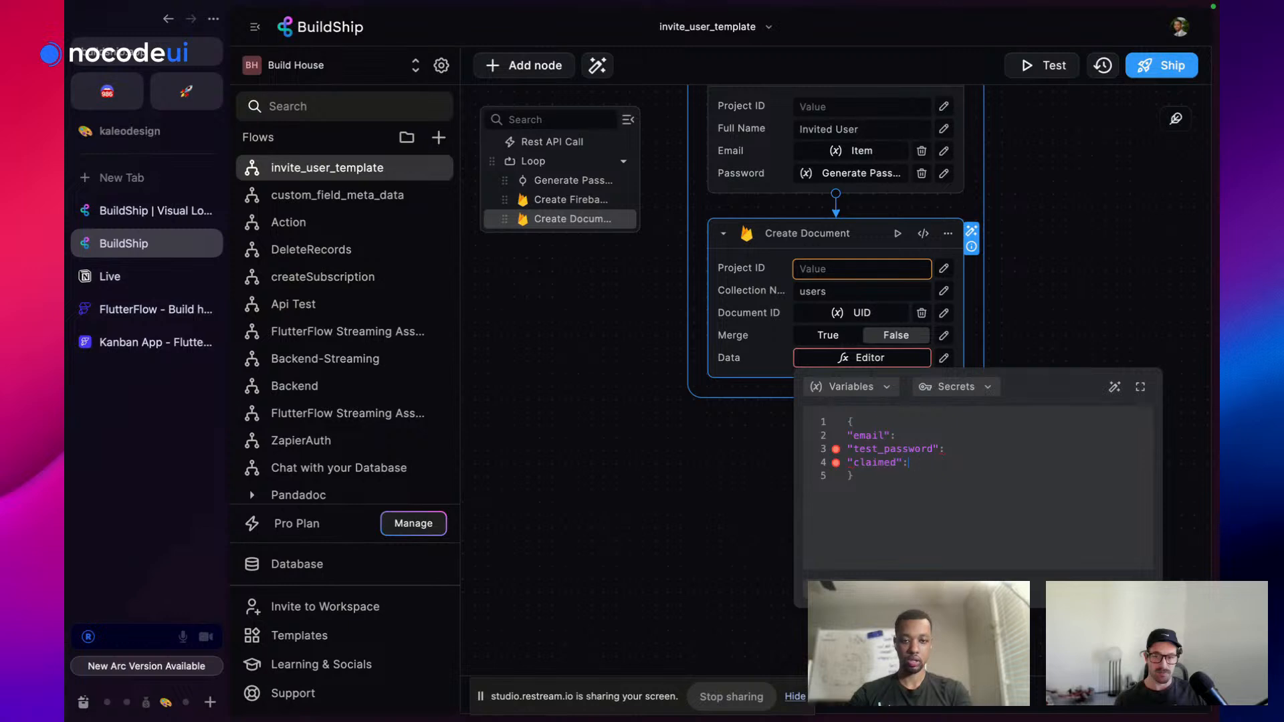
text(": False)
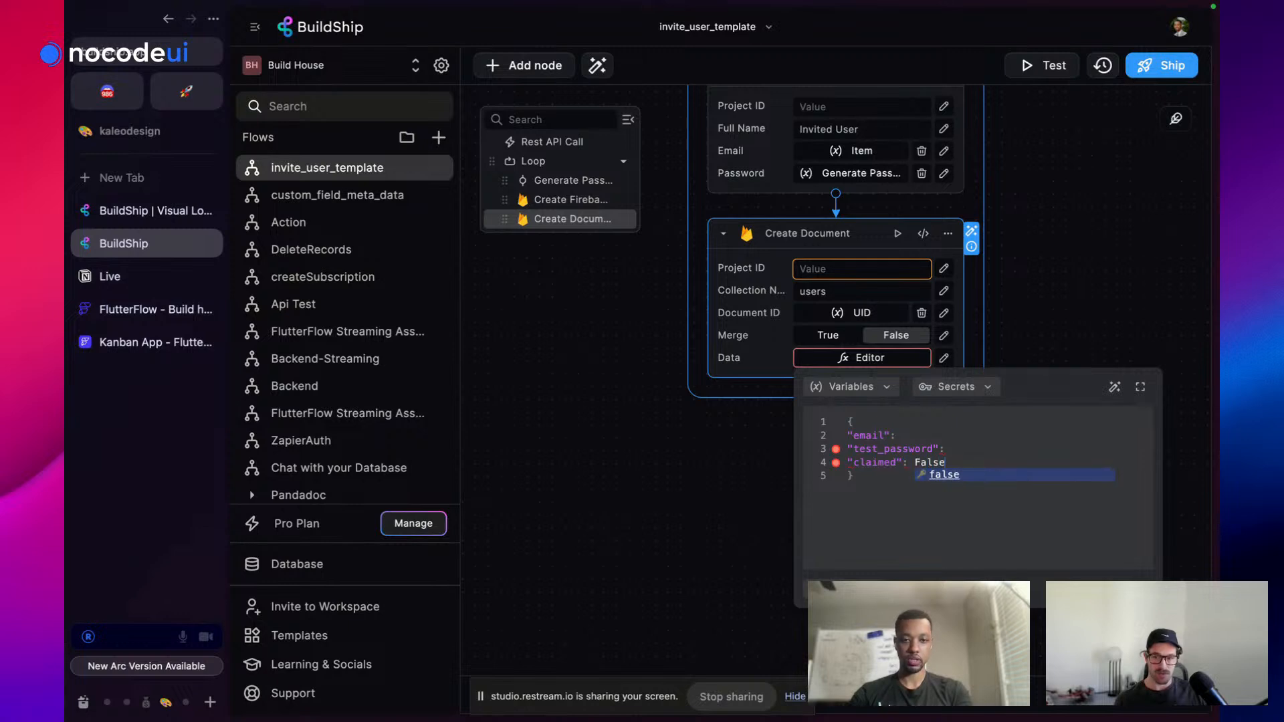
click(944, 475)
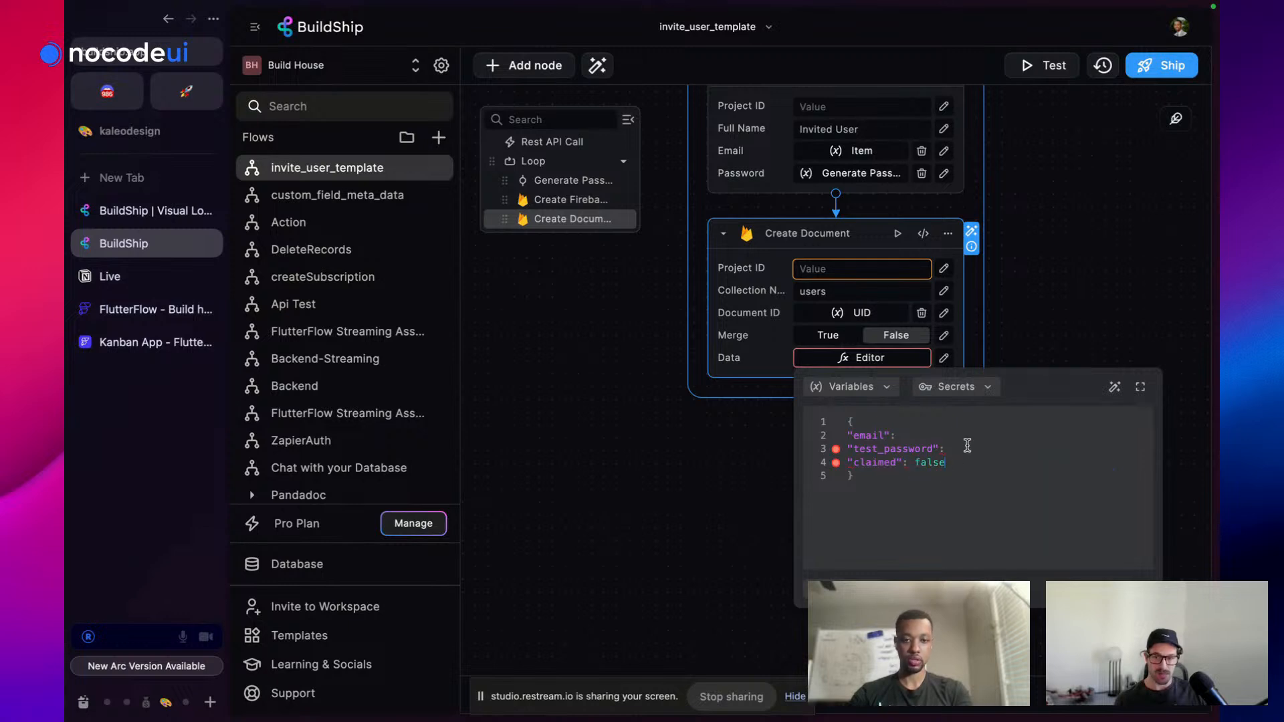
click(861, 396)
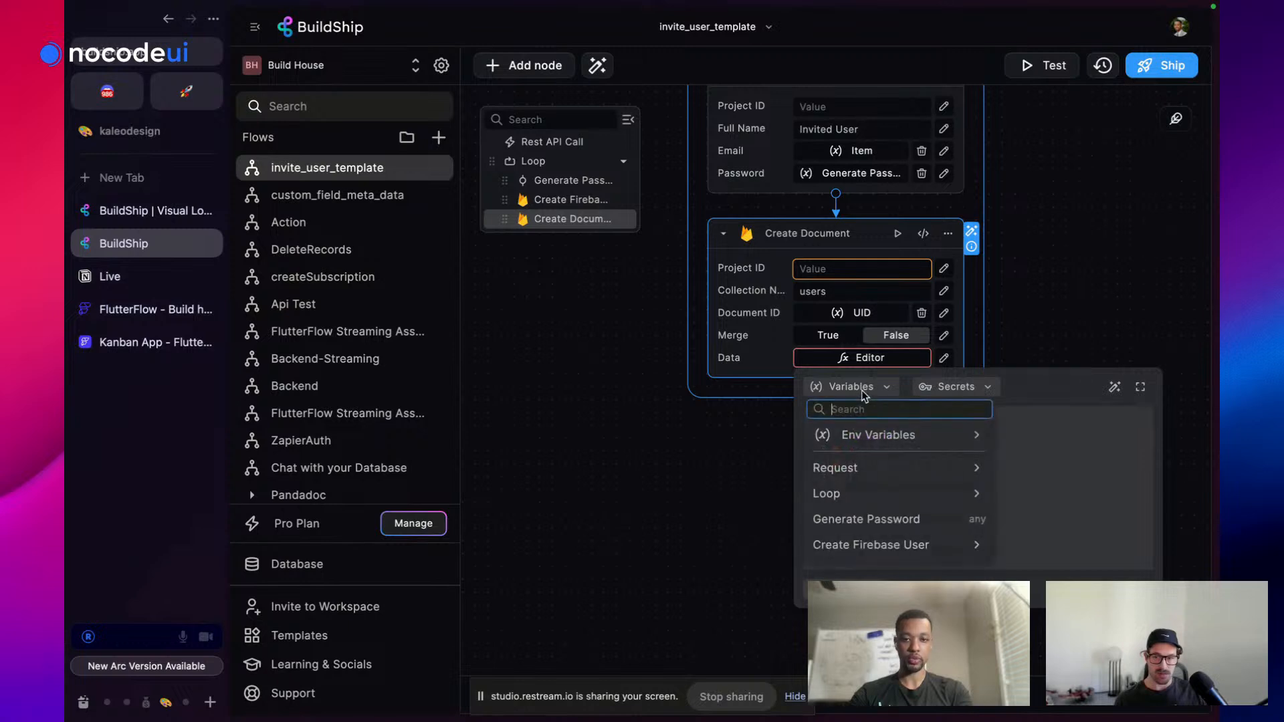
click(873, 525)
click(921, 435)
click(877, 390)
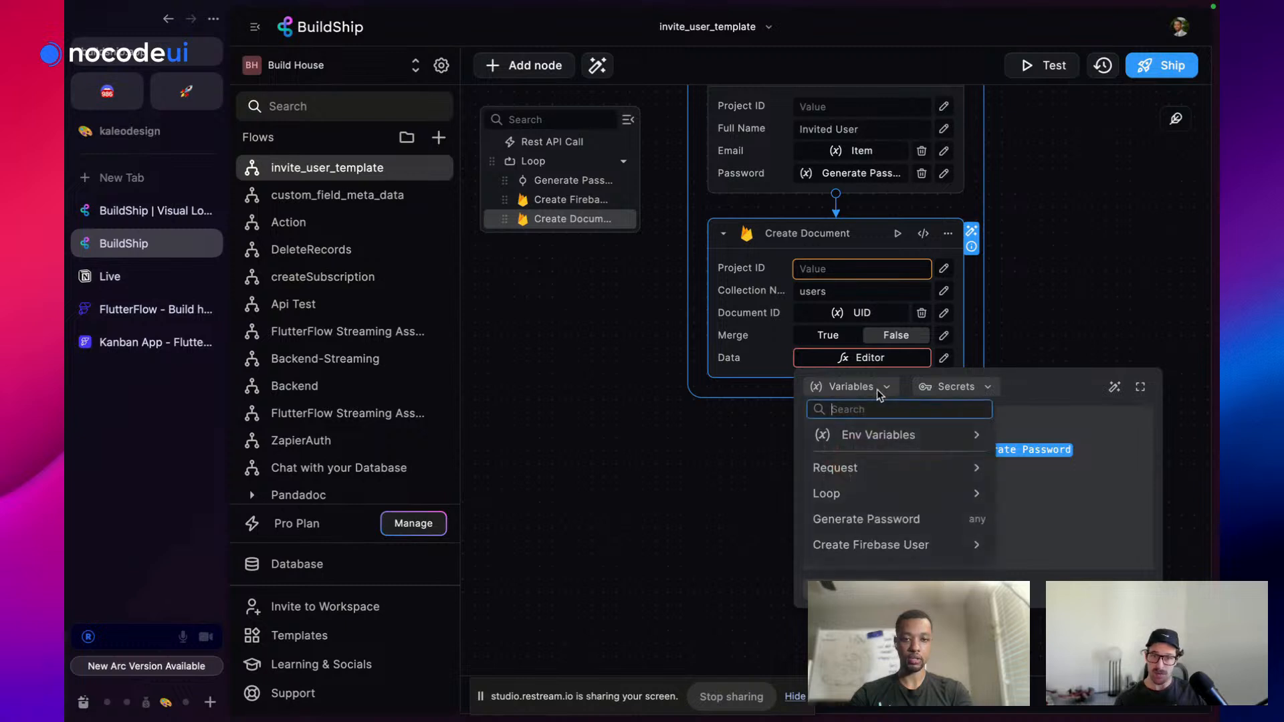
click(862, 493)
click(860, 466)
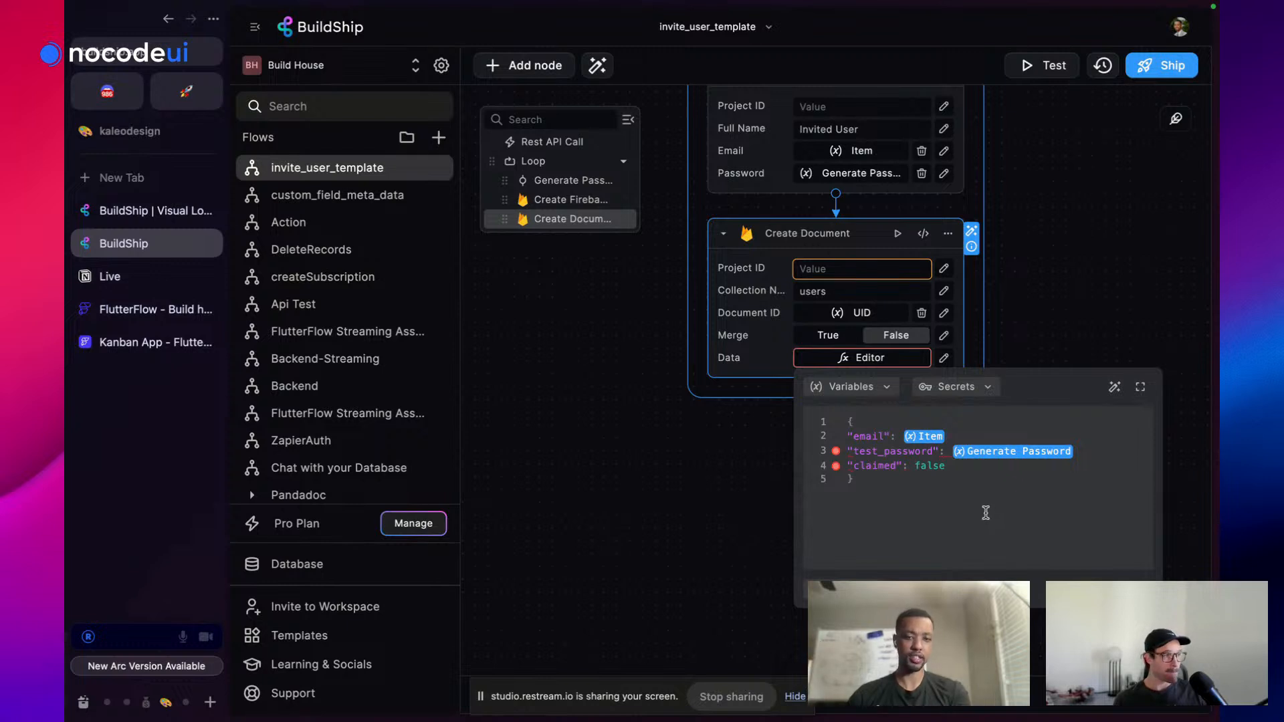
text(,)
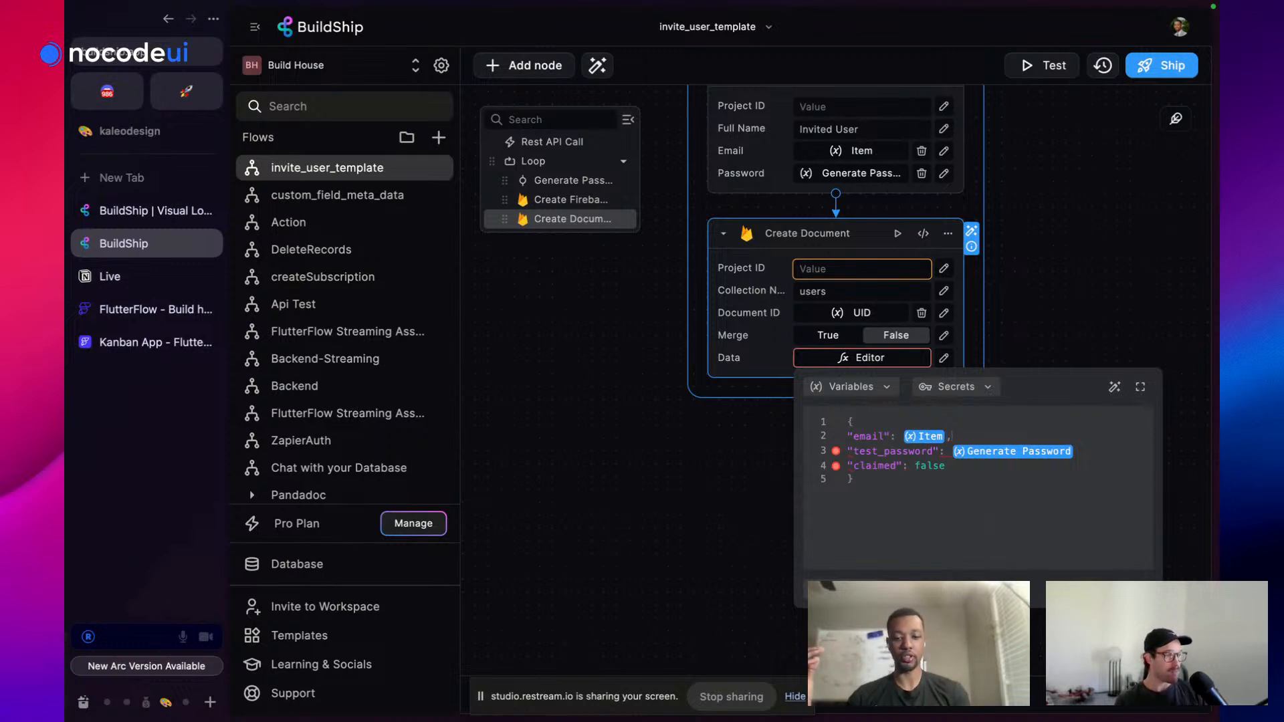
text(,)
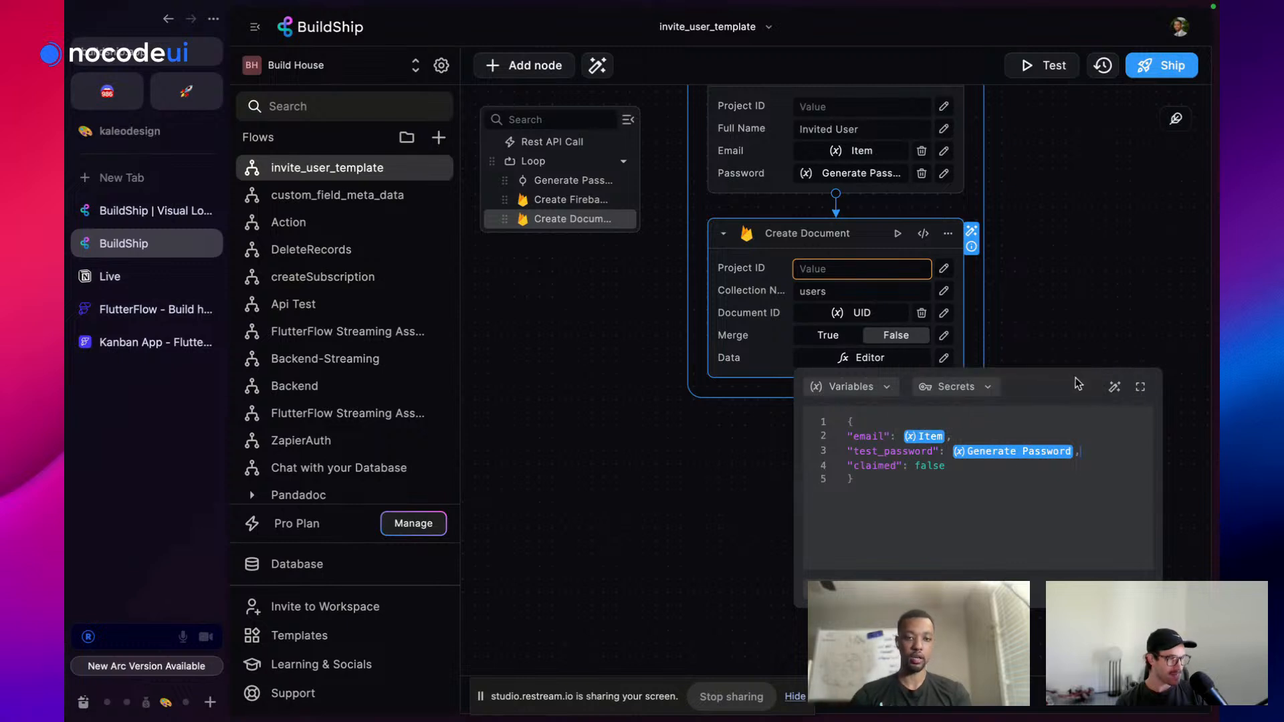
click(1053, 274)
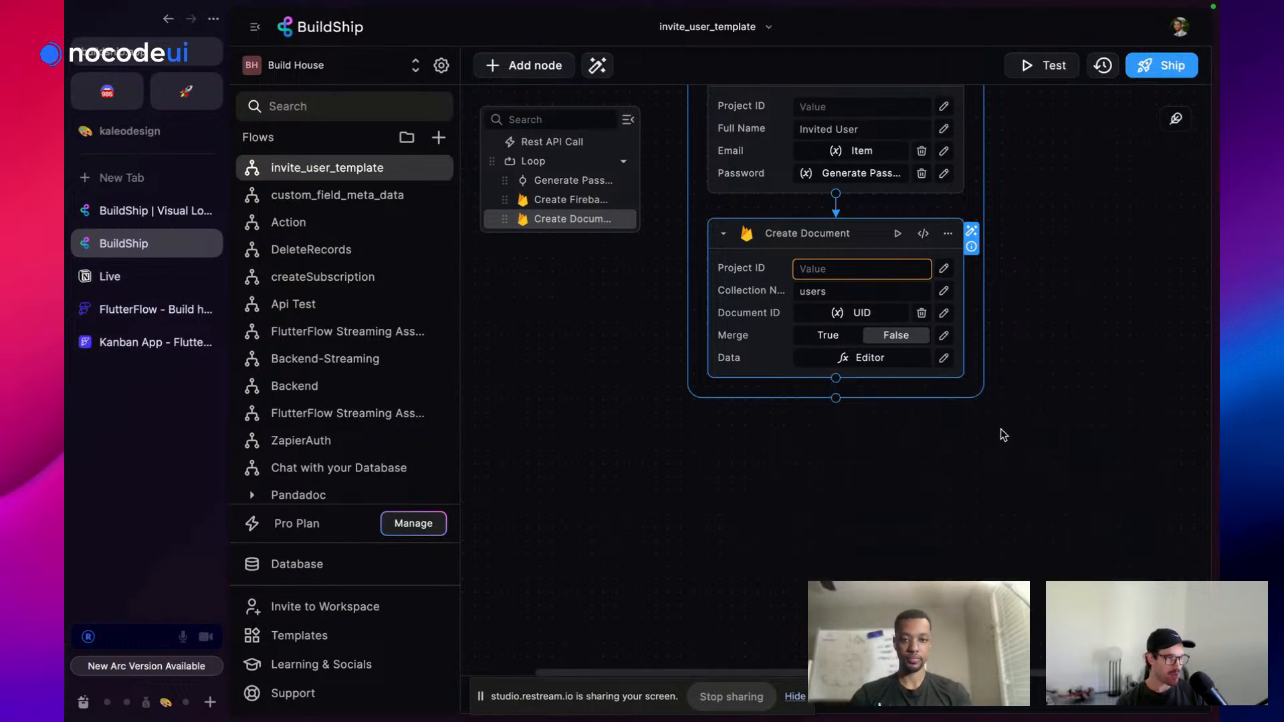
scroll(872, 473, up, 5)
scroll(872, 478, up, 1)
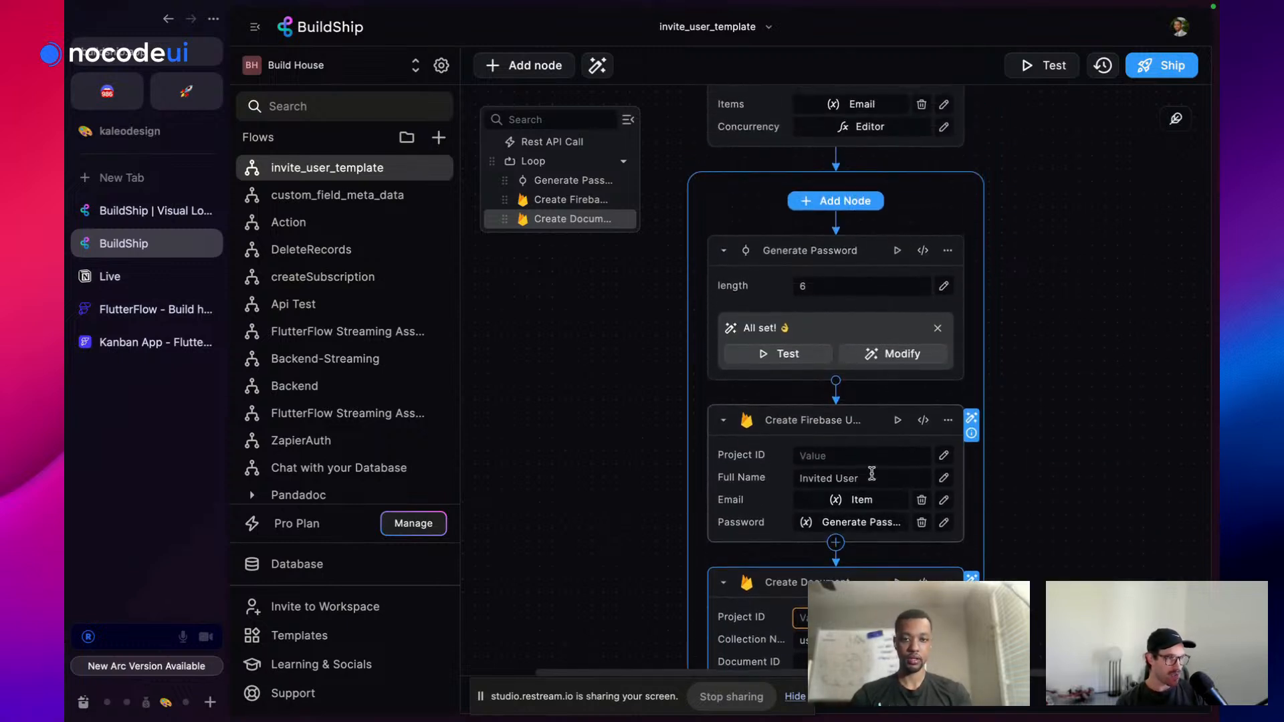
scroll(872, 477, down, 4)
scroll(872, 479, up, 2)
scroll(865, 548, up, 3)
scroll(864, 548, down, 4)
scroll(865, 548, up, 4)
scroll(866, 548, up, 1)
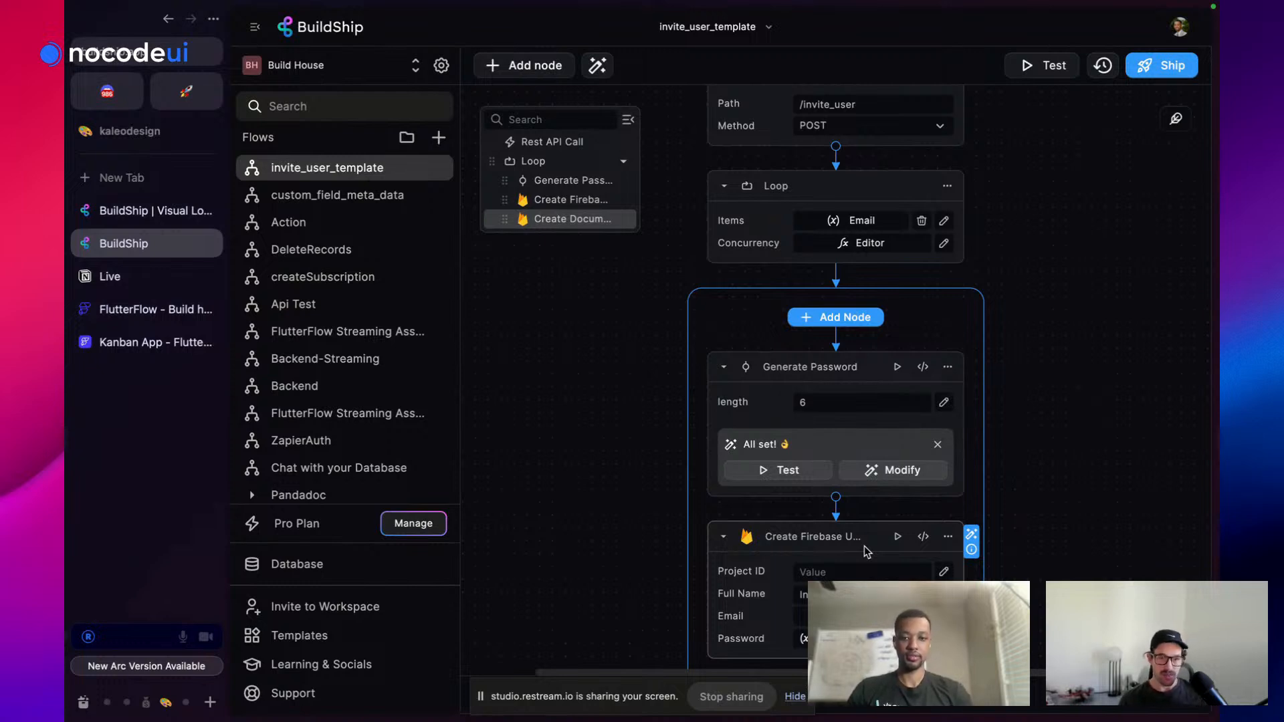
scroll(864, 550, down, 5)
scroll(873, 480, down, 2)
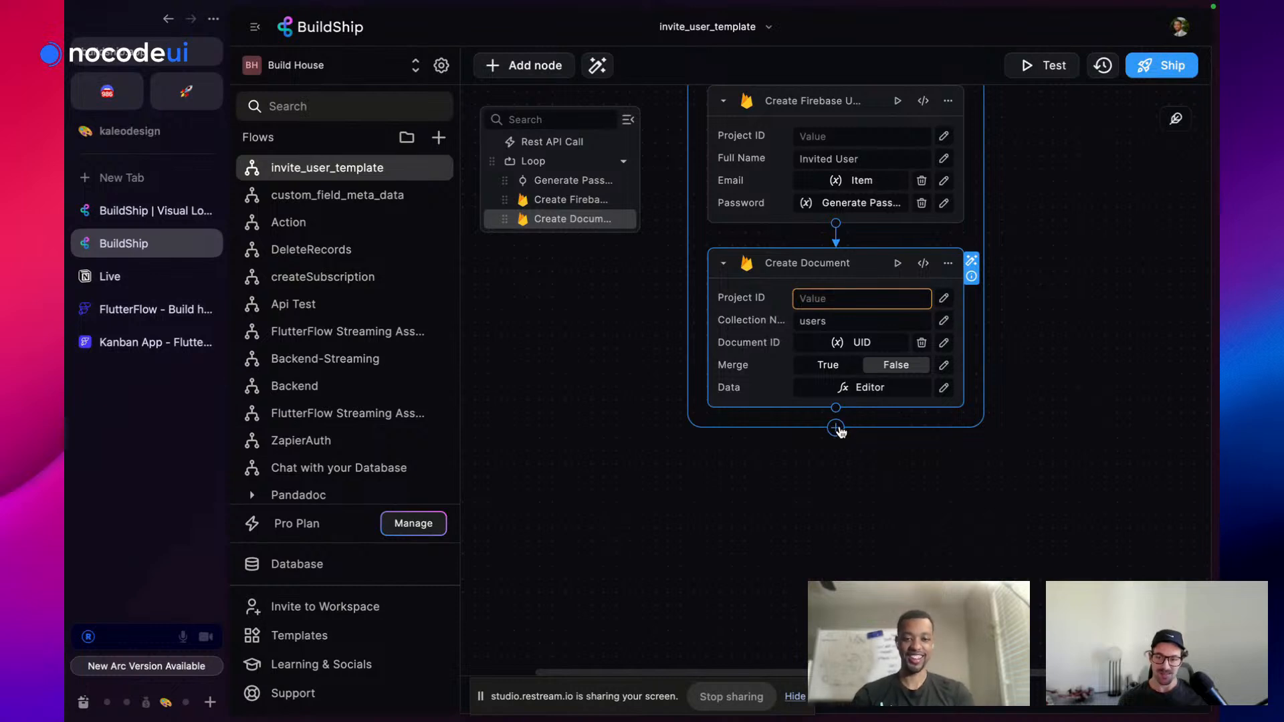
scroll(1024, 407, up, 6)
scroll(1024, 407, down, 4)
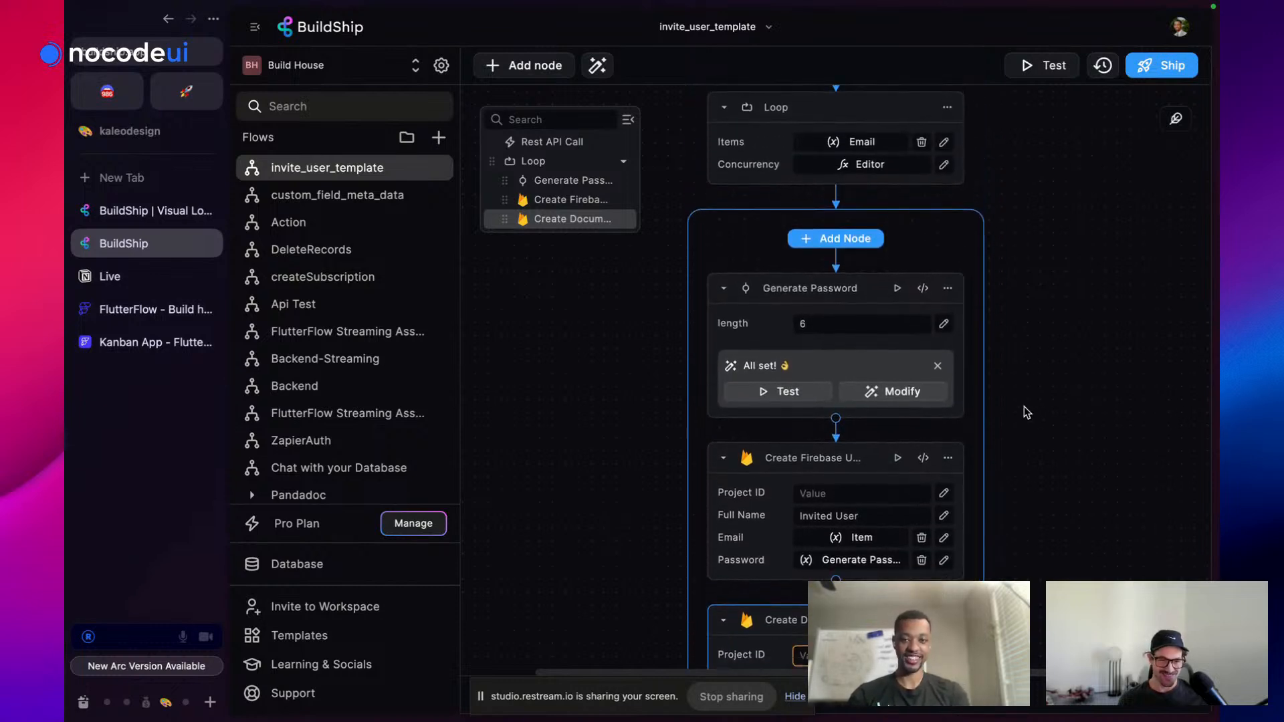
scroll(1025, 406, up, 7)
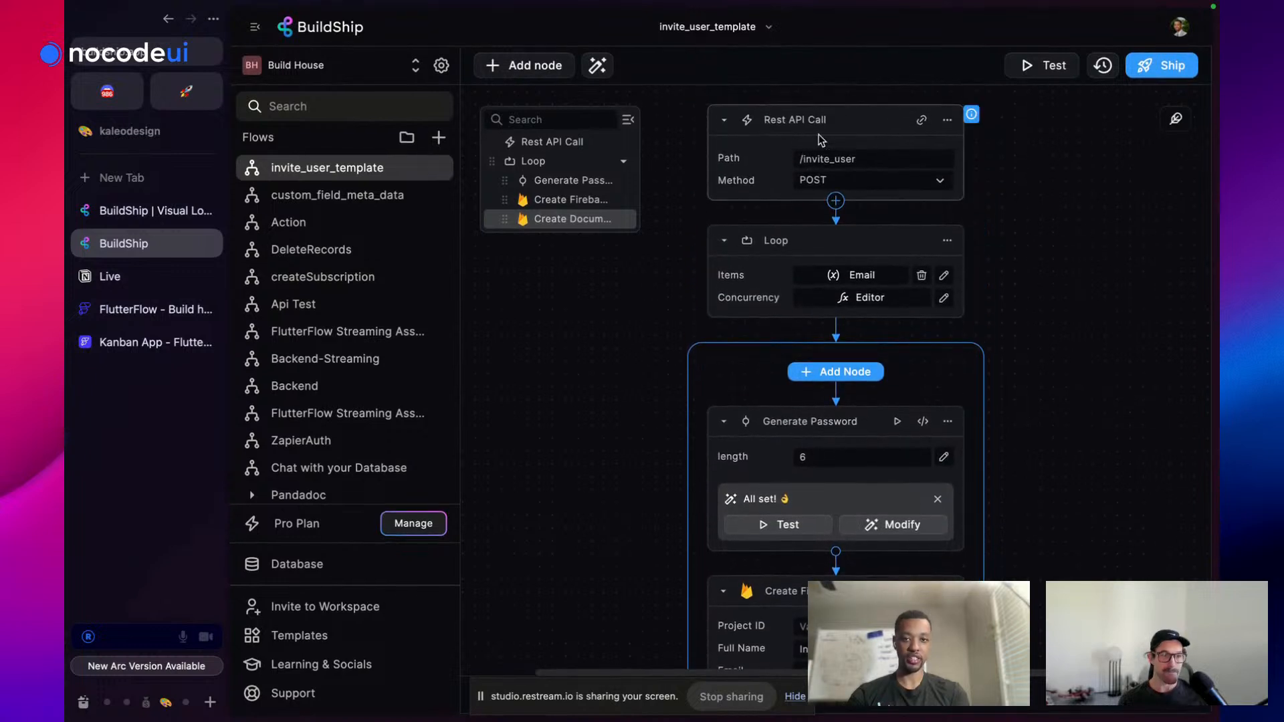
scroll(807, 222, down, 2)
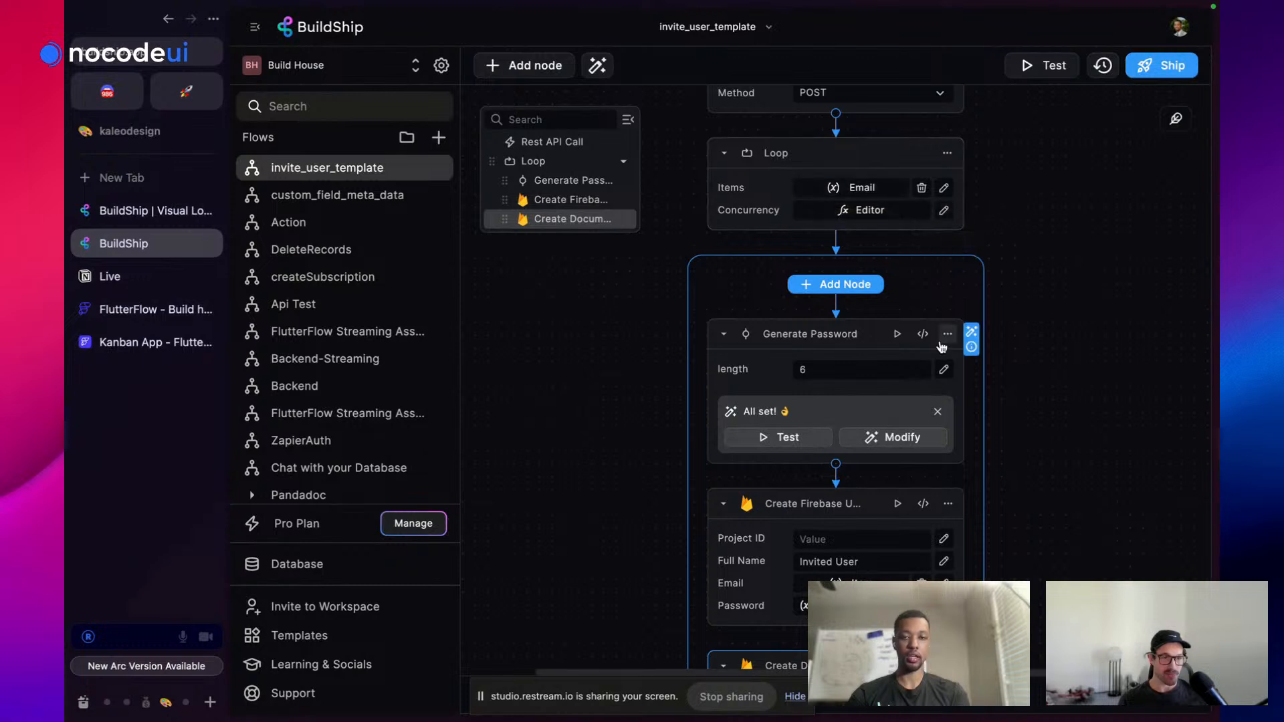
scroll(952, 317, down, 5)
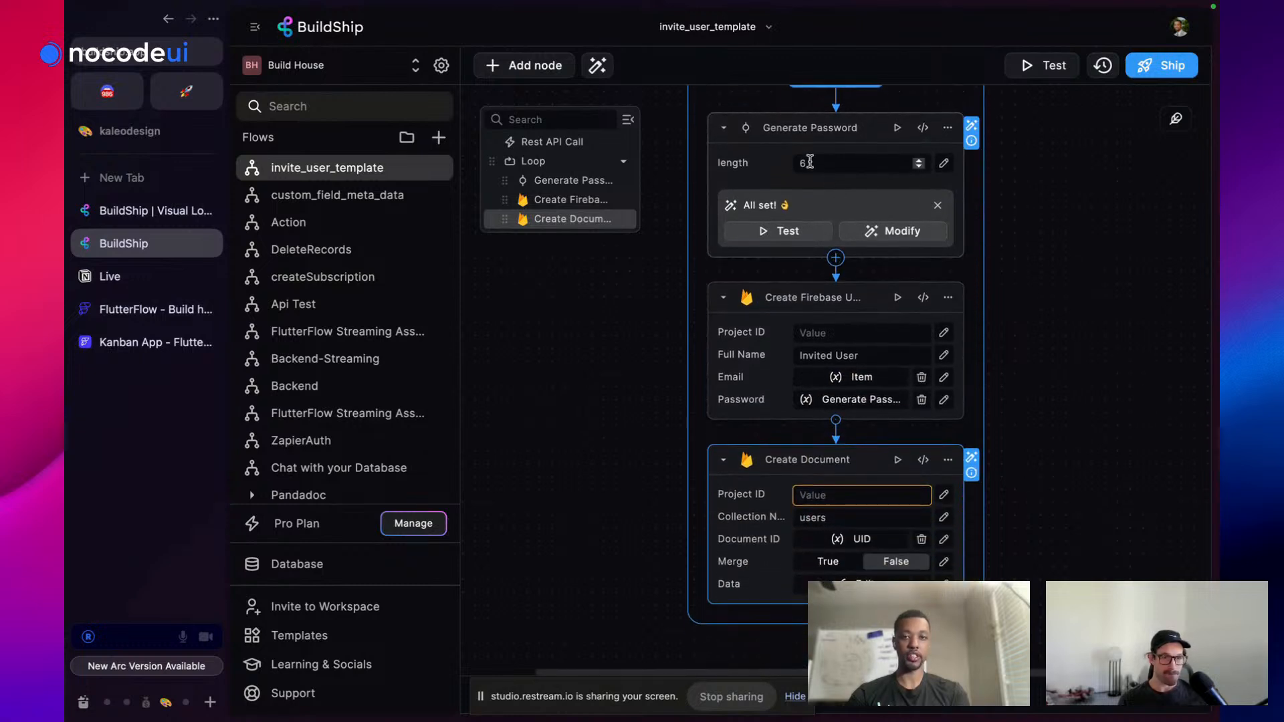
scroll(816, 194, down, 3)
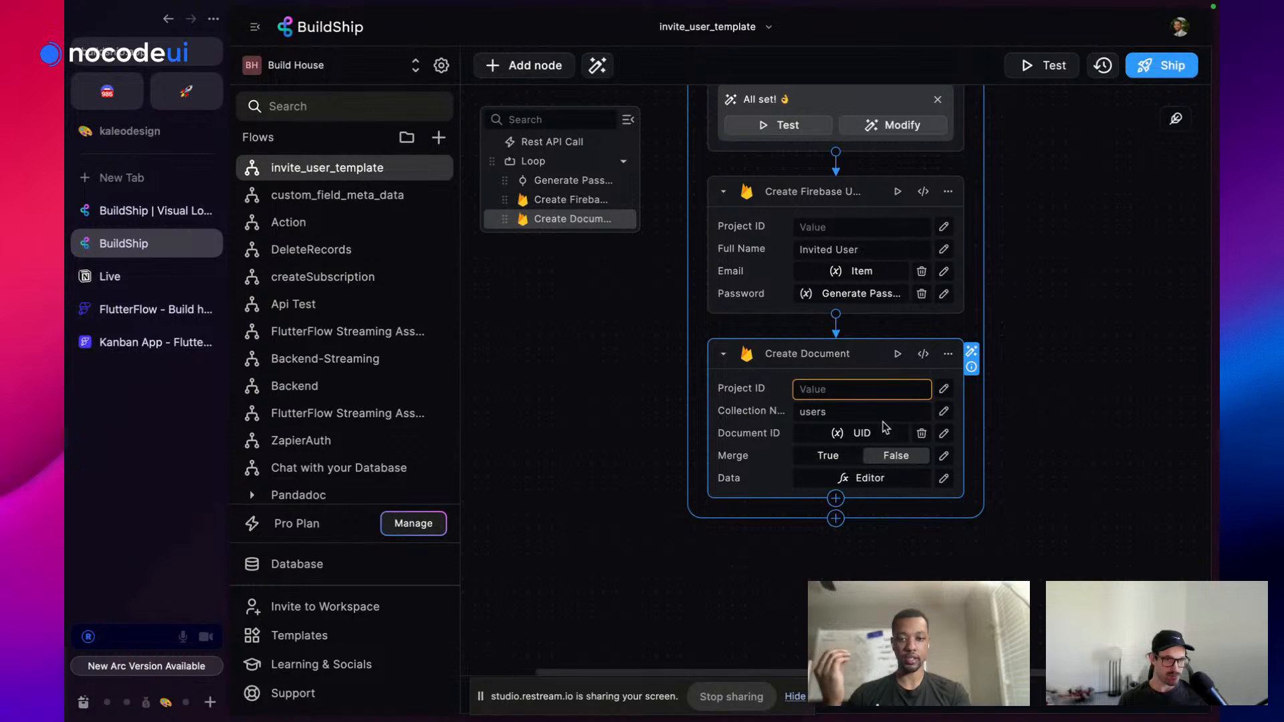
scroll(877, 439, down, 2)
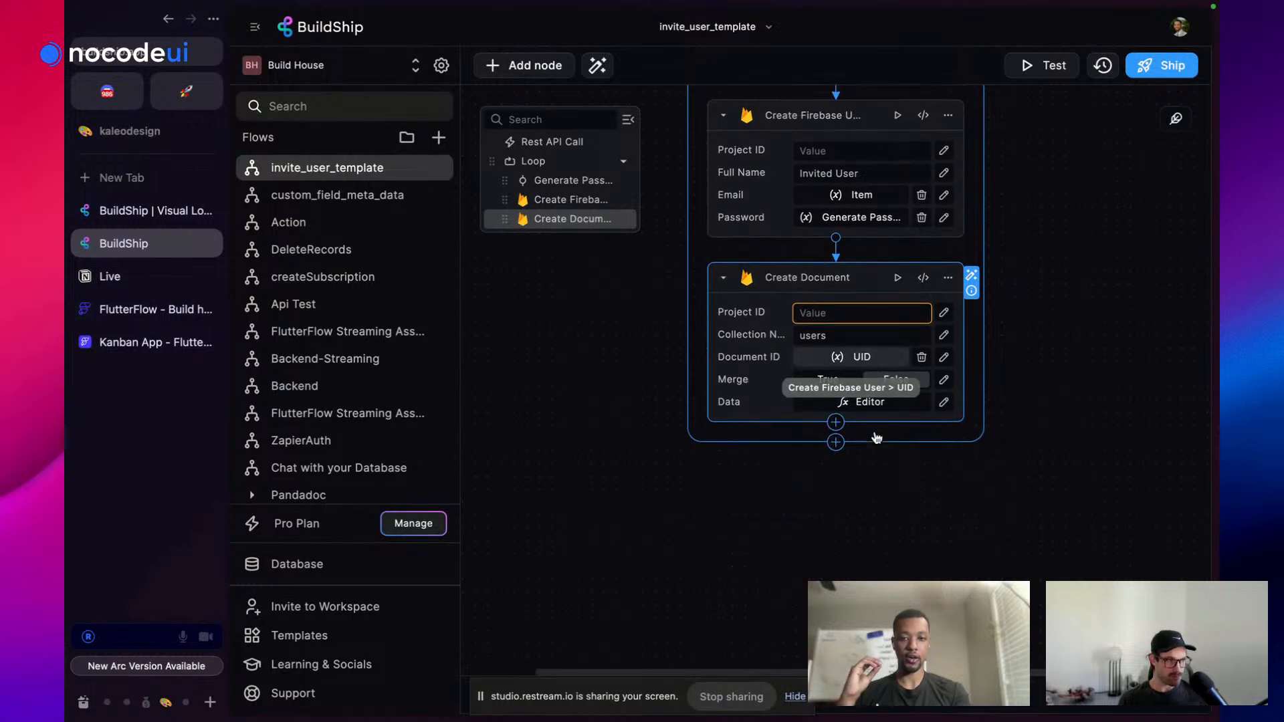
Add a Send Emails via Resend node after Create Document inside the loop
click(836, 423)
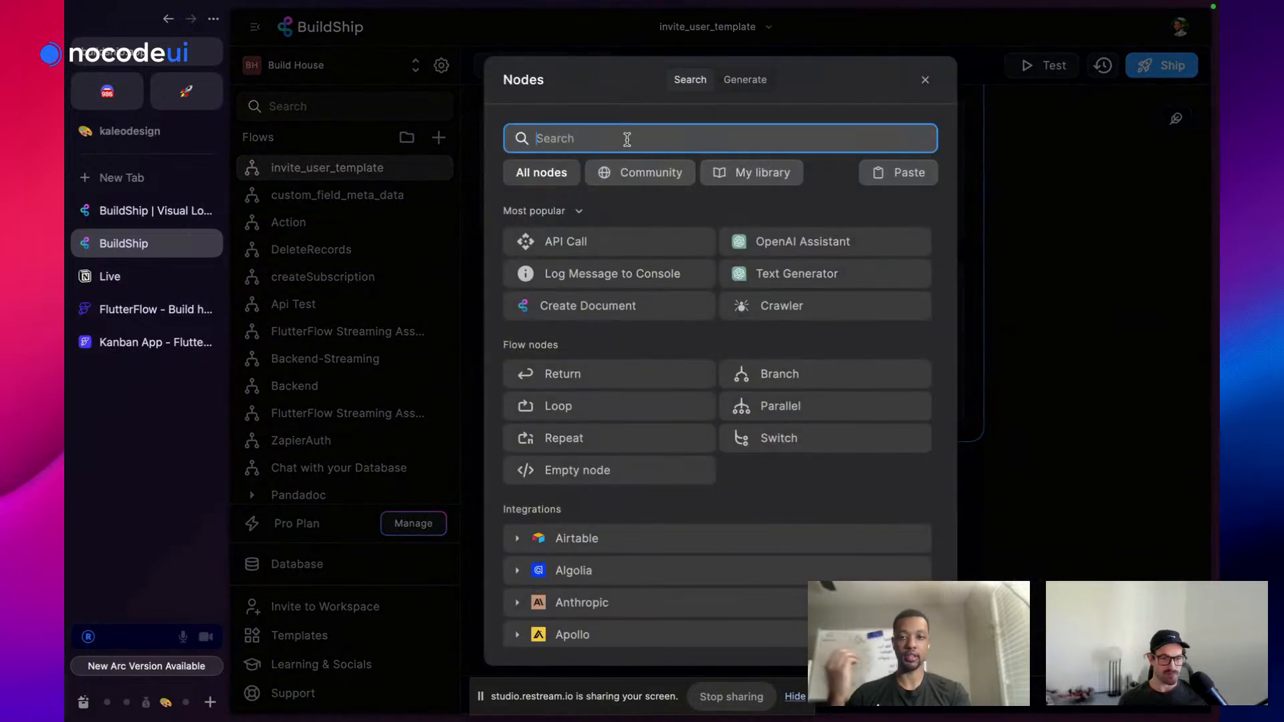
text(rese)
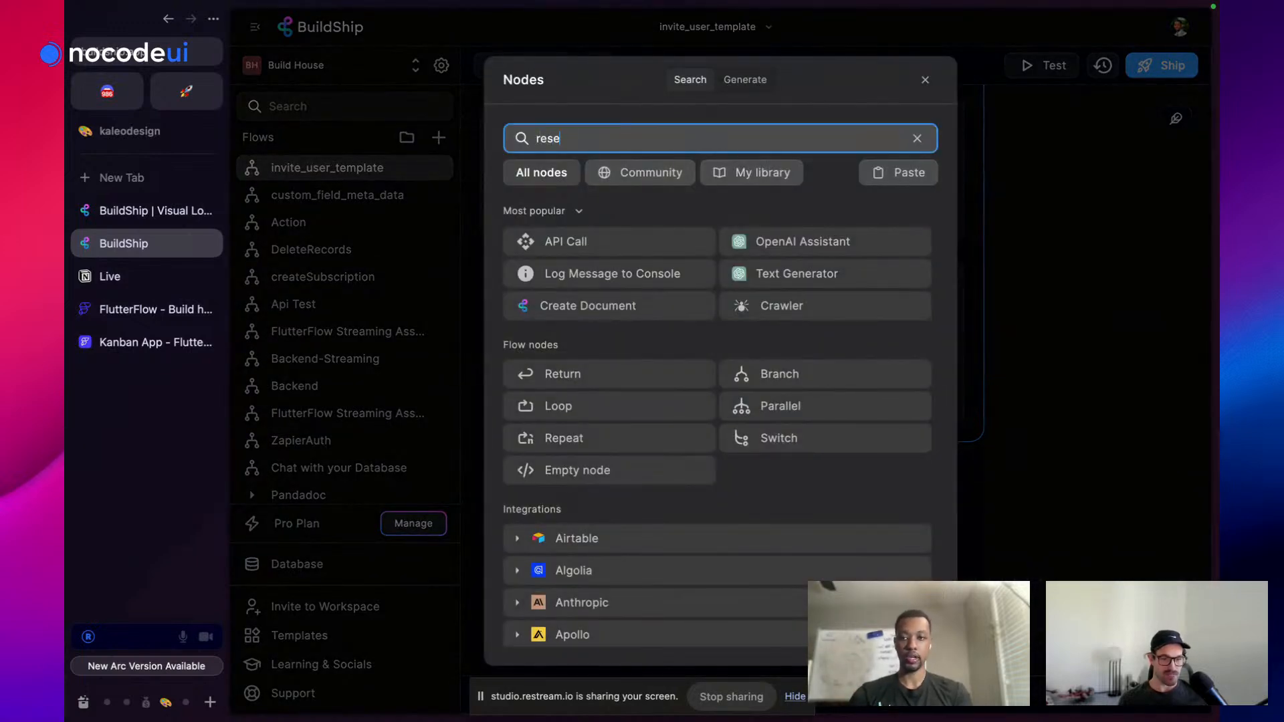
text(nd)
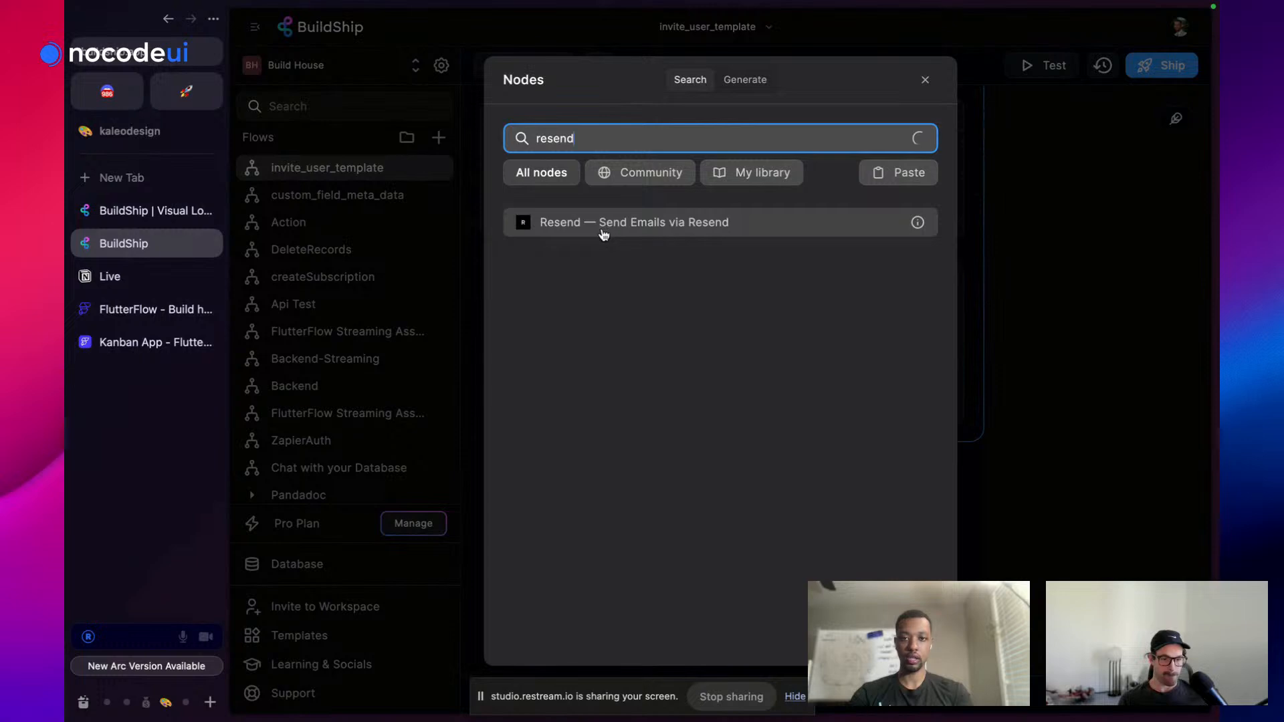
click(604, 228)
scroll(976, 423, down, 3)
scroll(979, 423, down, 2)
click(108, 184)
text(resend)
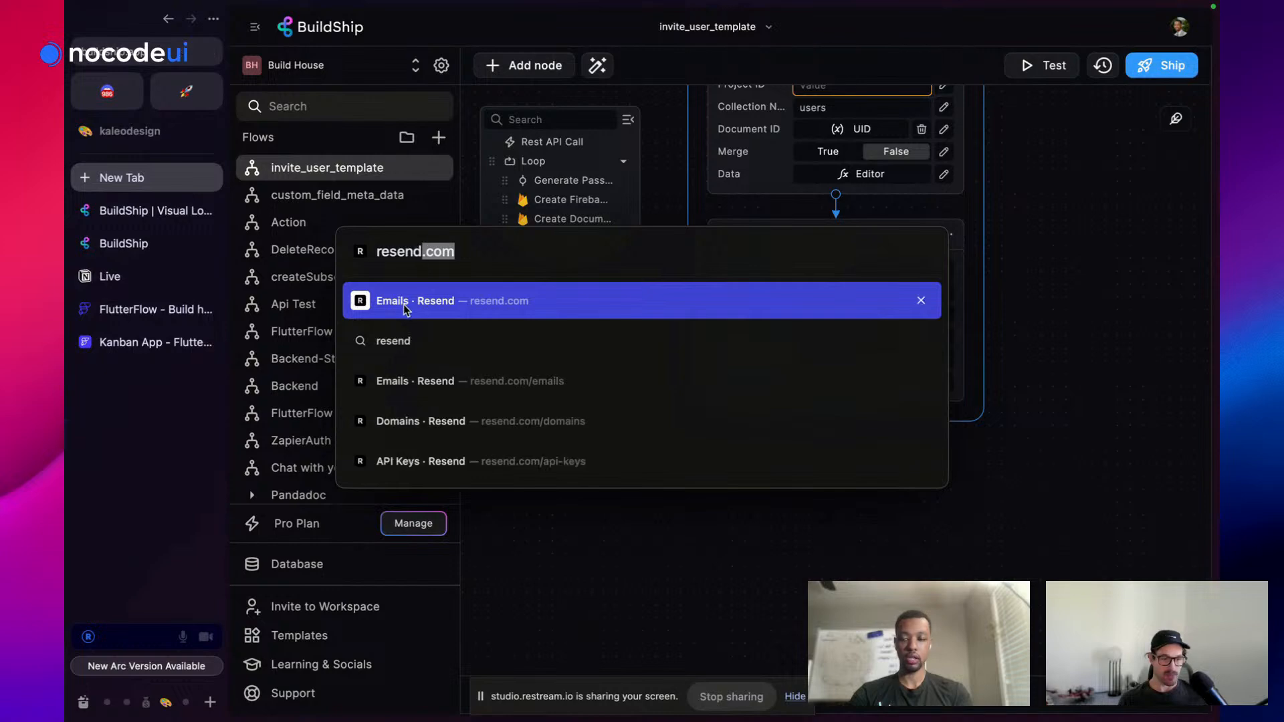
Create a Resend API key named invite_user and copy its value
click(404, 304)
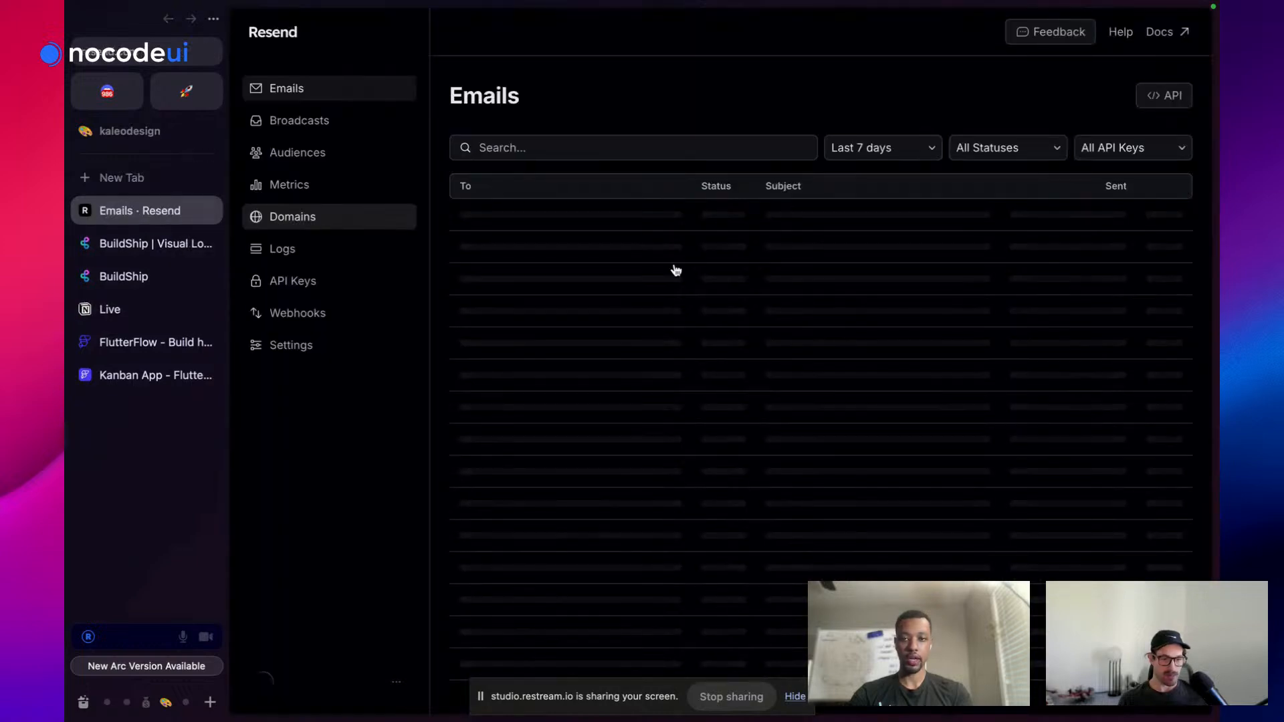
click(338, 153)
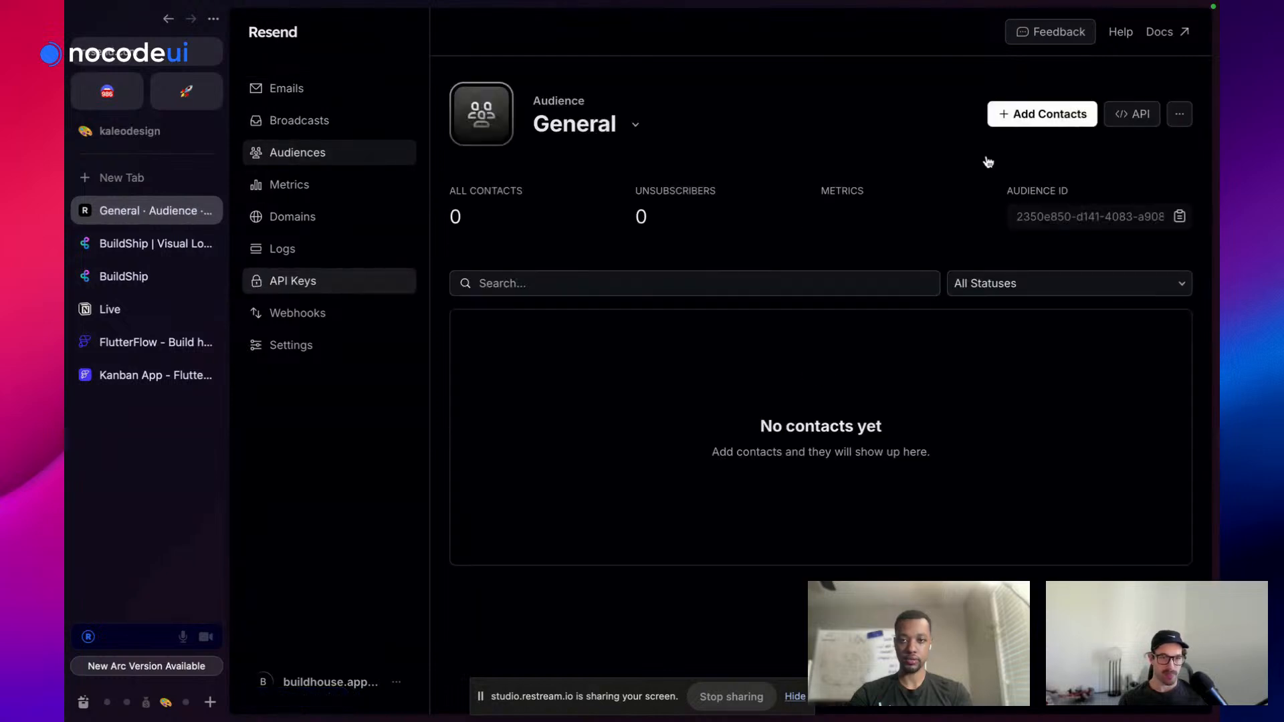
click(315, 286)
click(1044, 101)
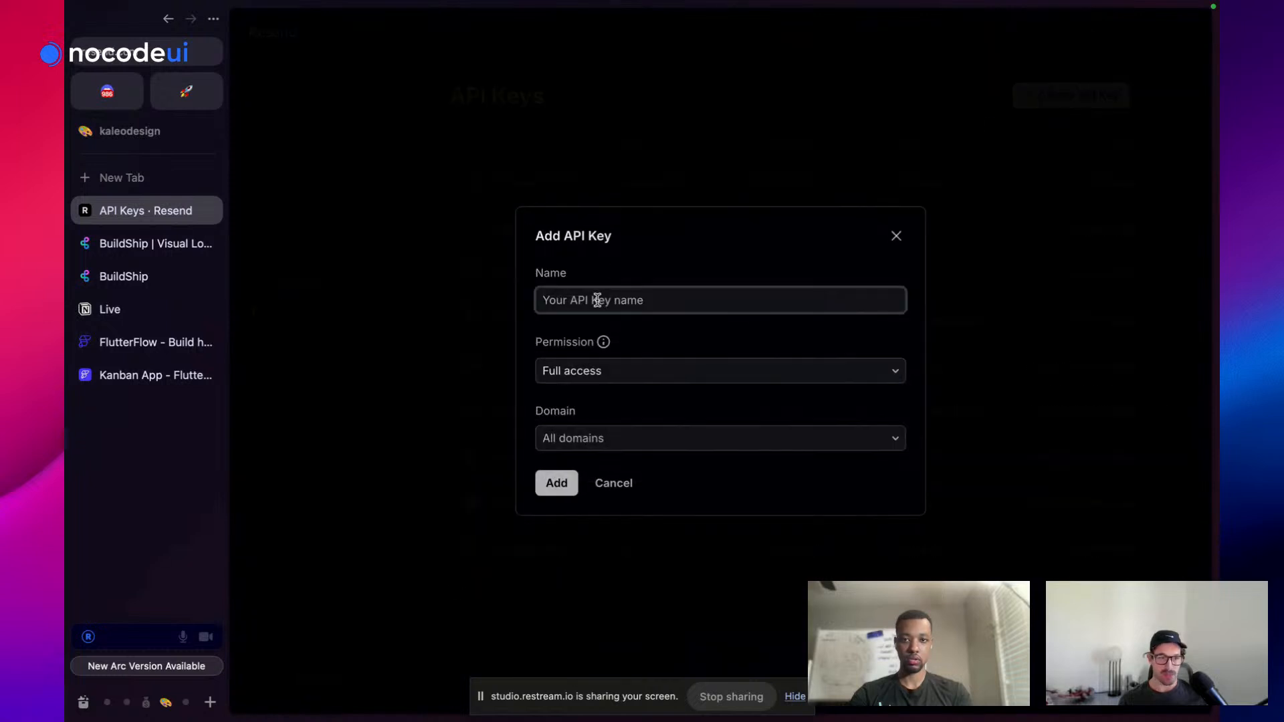
text(invite_use)
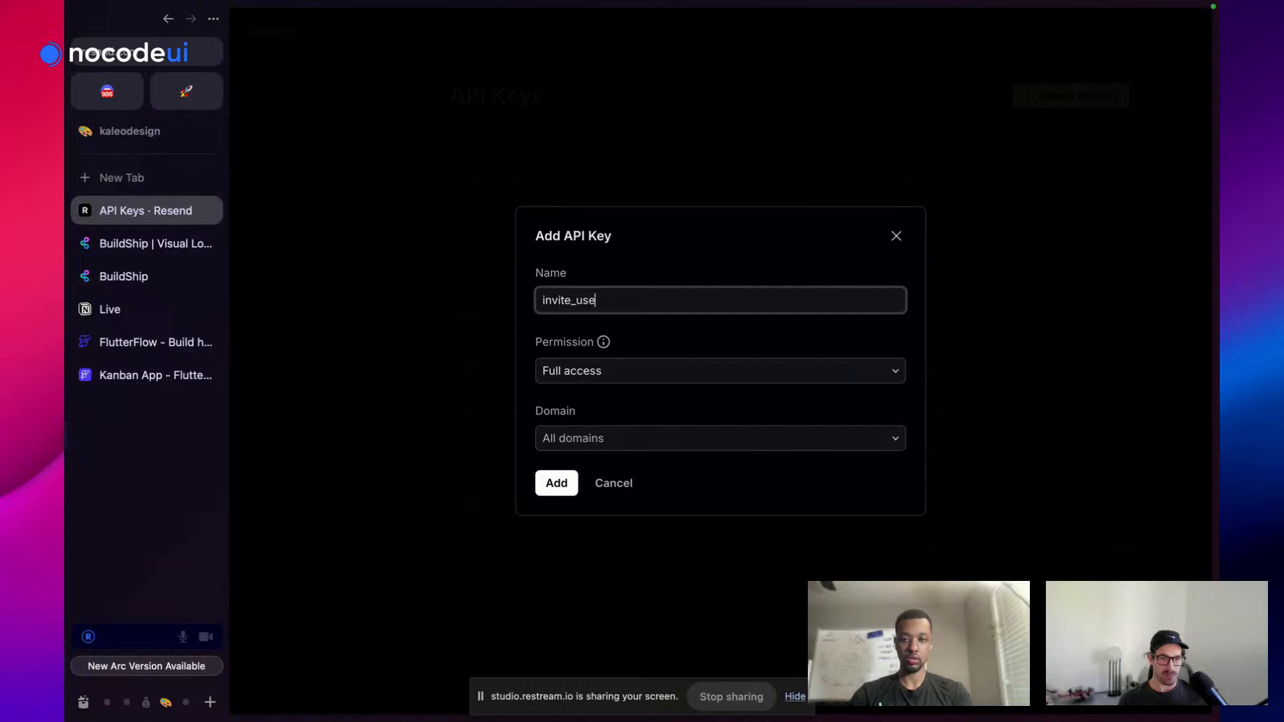
text(r)
click(557, 487)
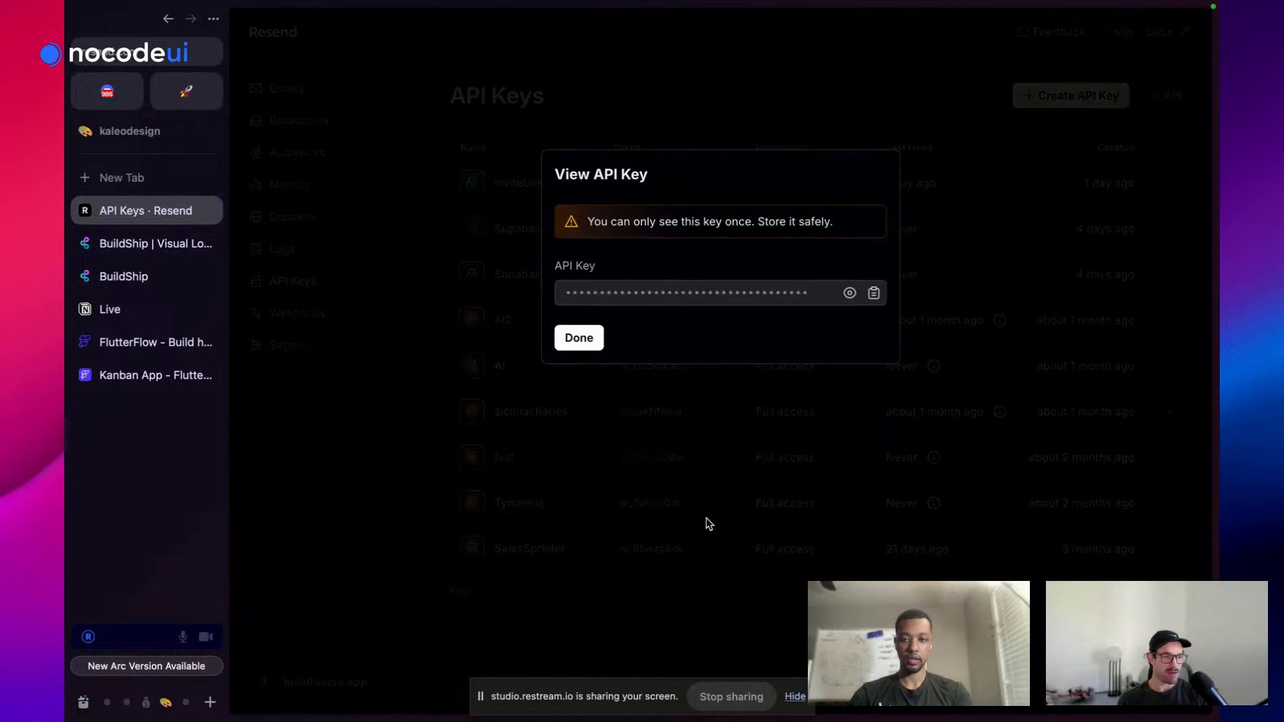
click(874, 293)
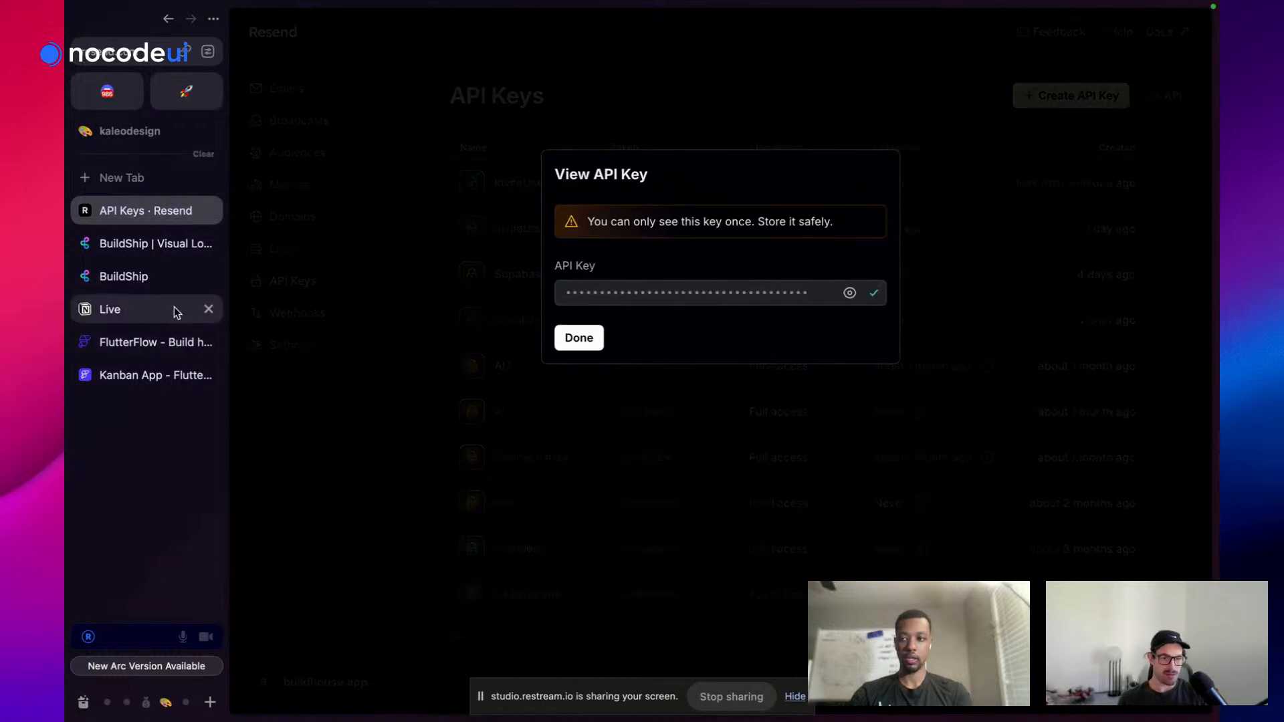
click(158, 277)
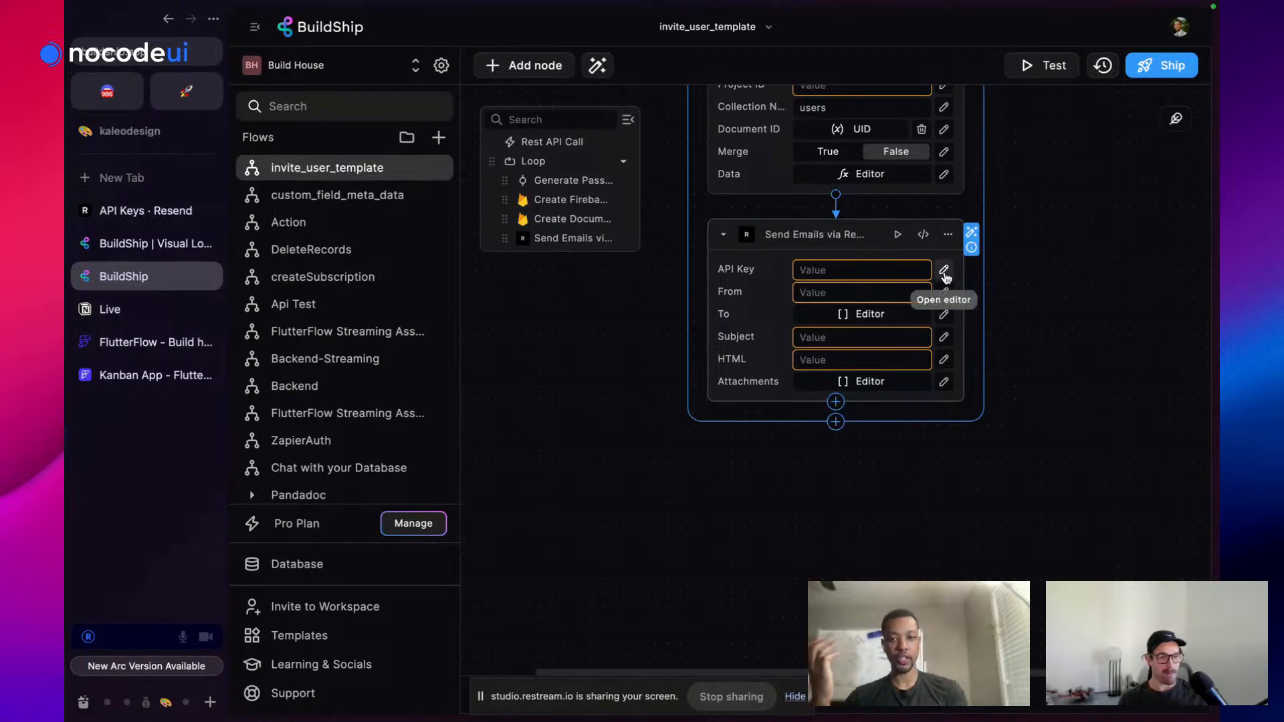
Add a BuildShip secret named Resend holding the pasted Resend API key
click(944, 270)
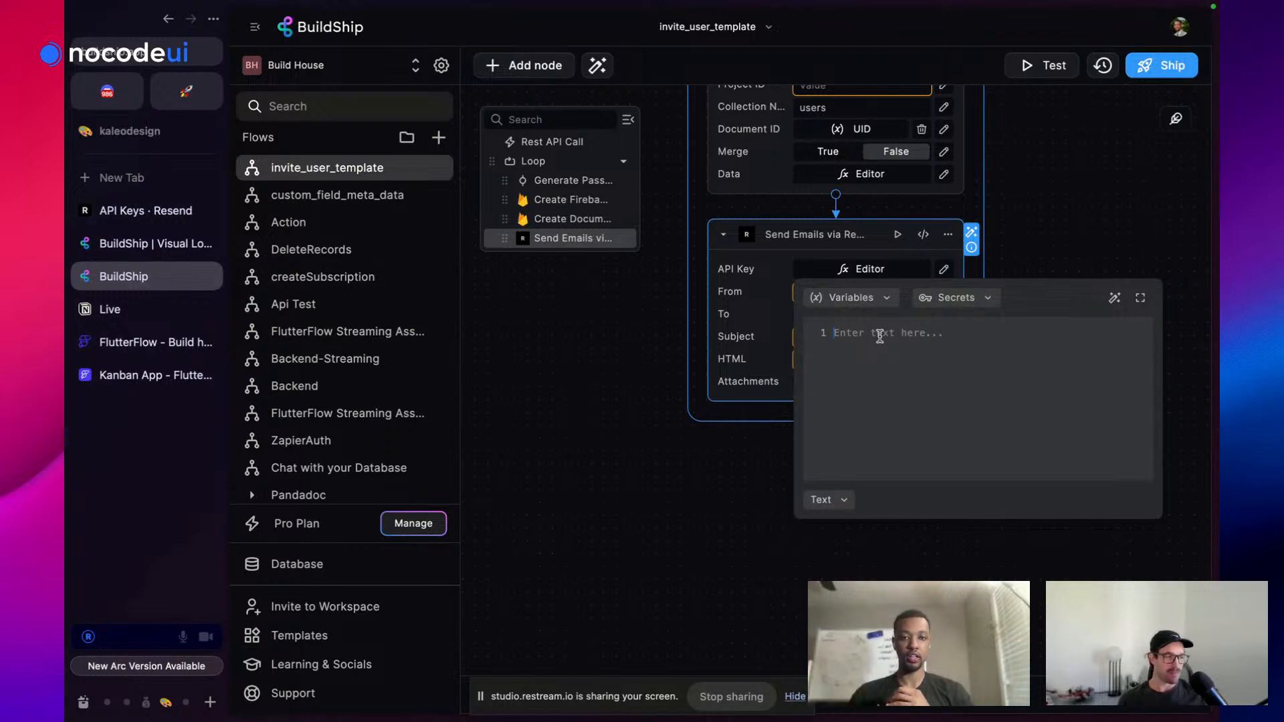
click(944, 304)
scroll(975, 553, down, 5)
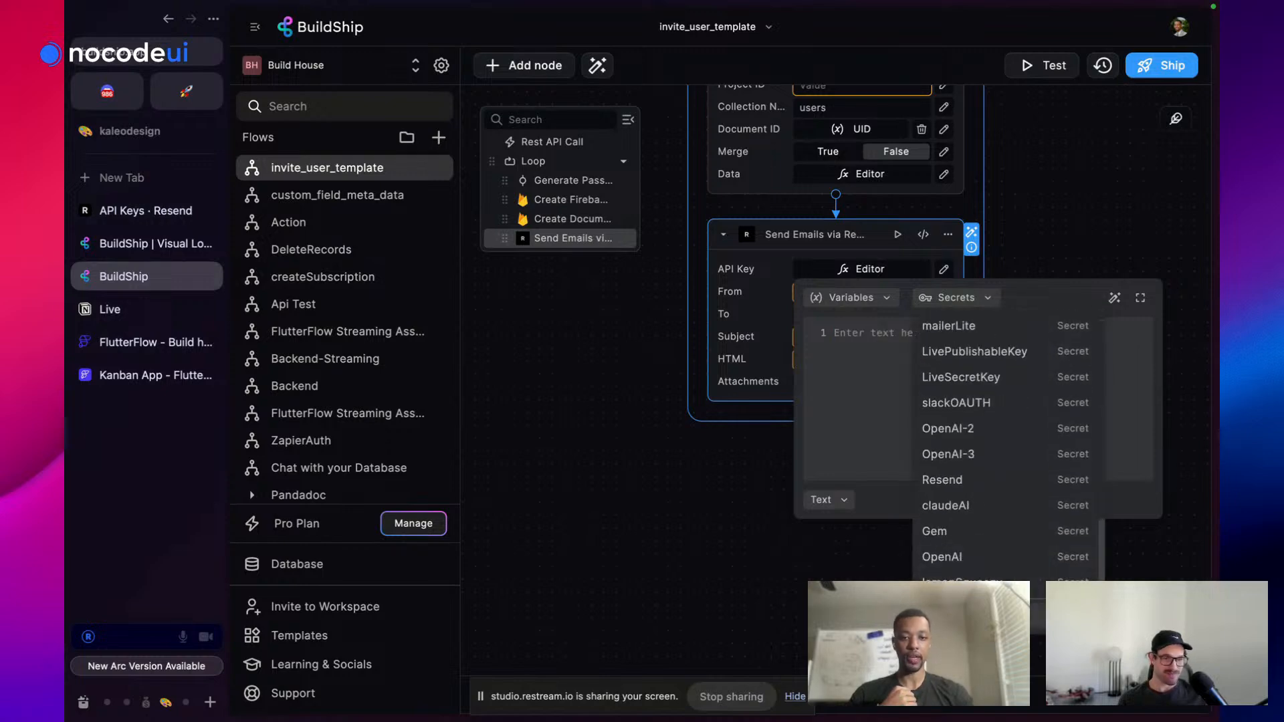
click(987, 615)
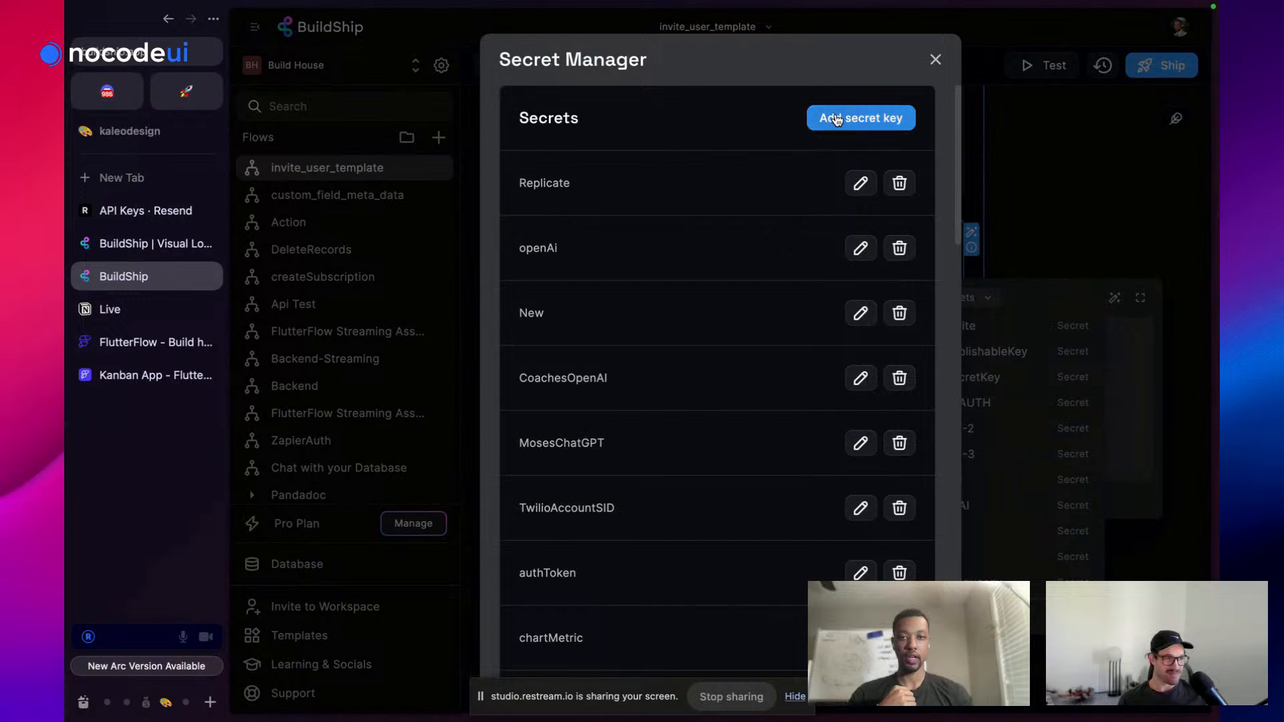
click(837, 118)
click(696, 312)
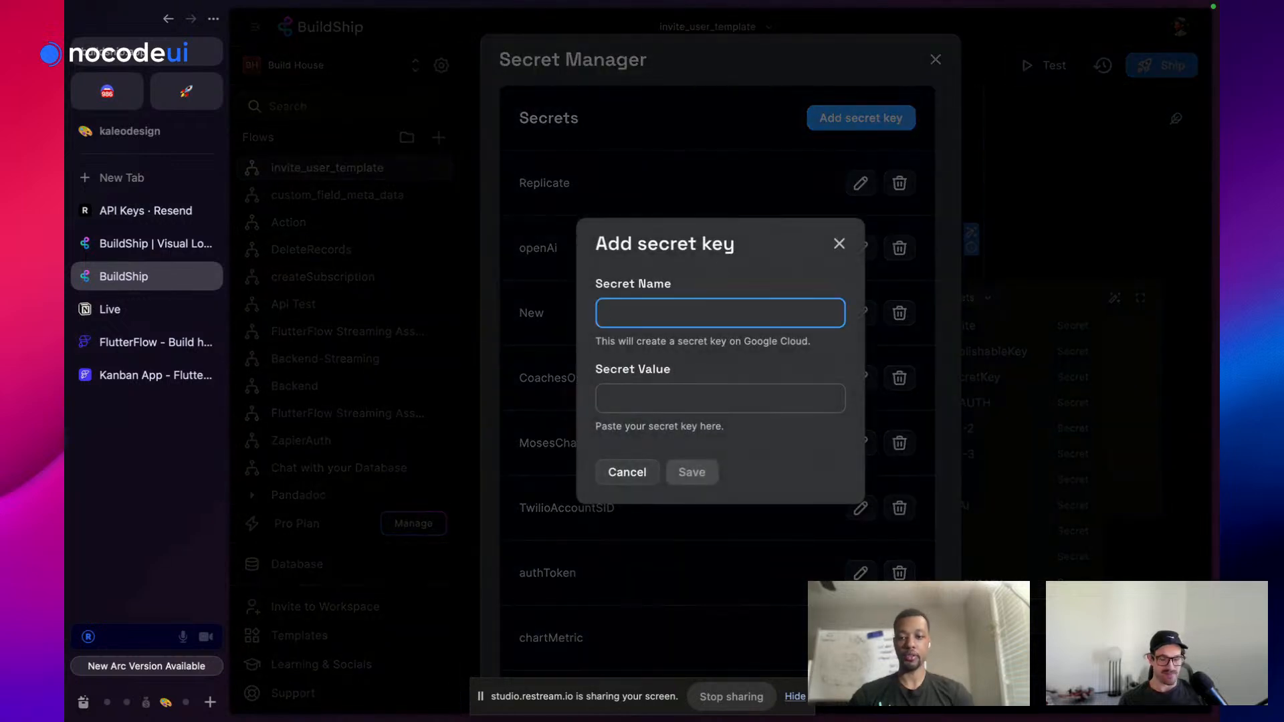
text(Resend)
click(706, 400)
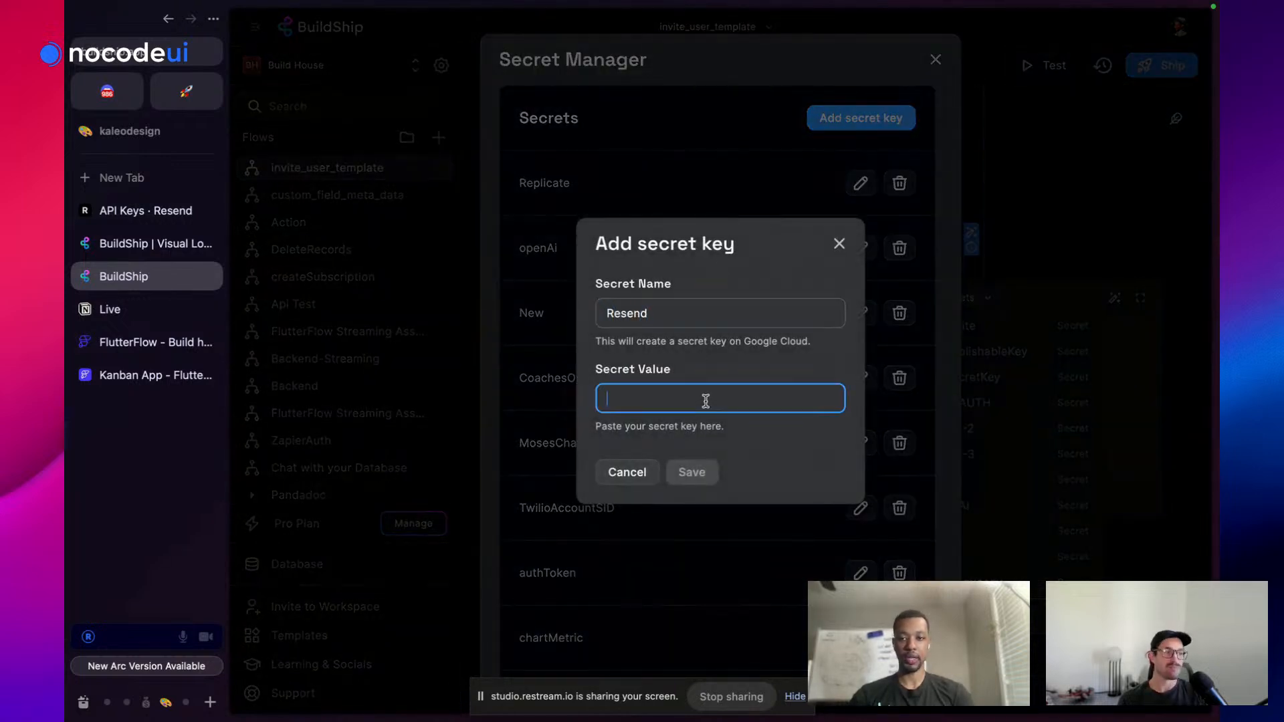
key(super+v)
click(700, 476)
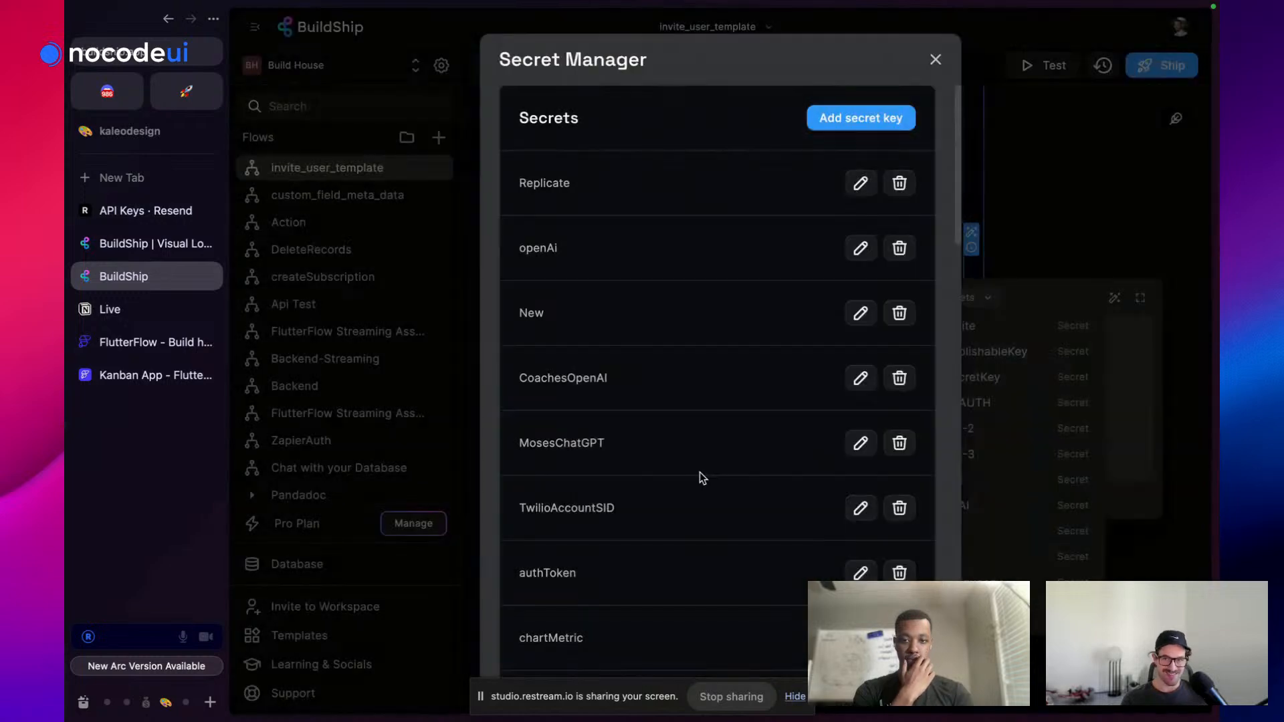
Select the Resend secret as the Send Emails node's API Key
scroll(716, 401, down, 4)
scroll(715, 401, up, 3)
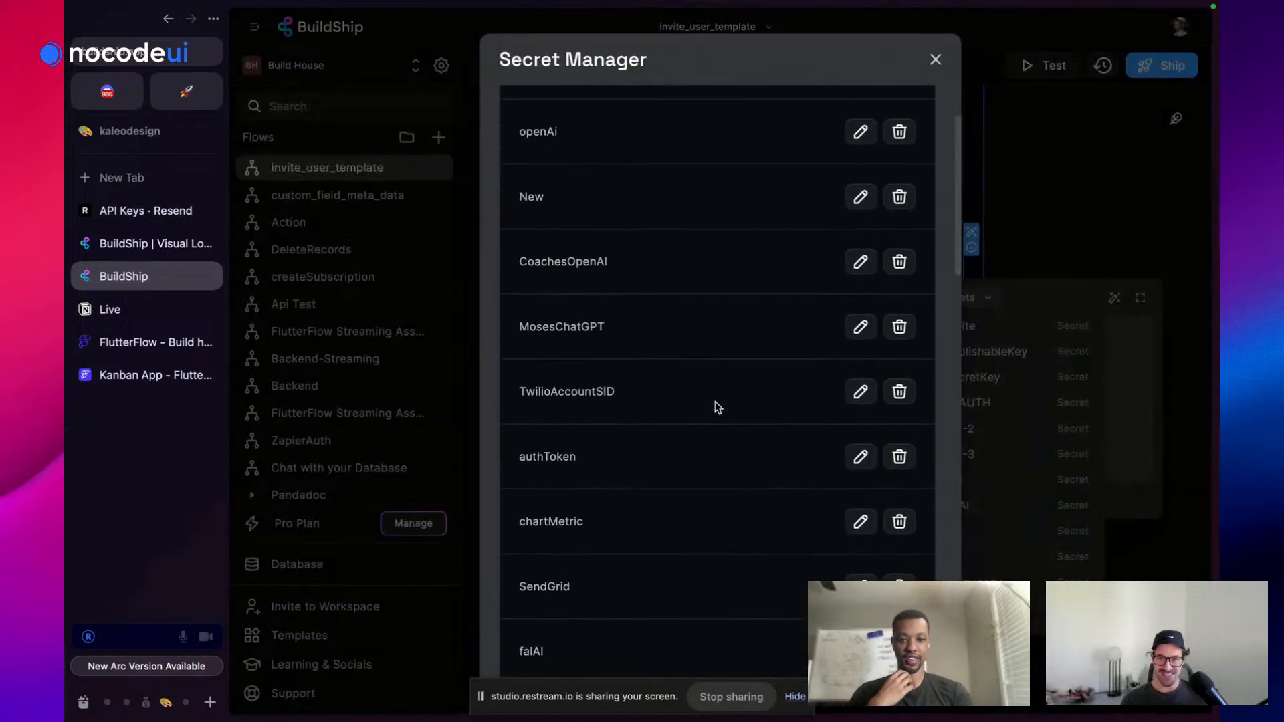
click(1065, 243)
scroll(970, 472, up, 1)
scroll(1046, 470, down, 8)
scroll(1046, 470, down, 5)
scroll(1049, 467, up, 12)
scroll(1008, 492, down, 10)
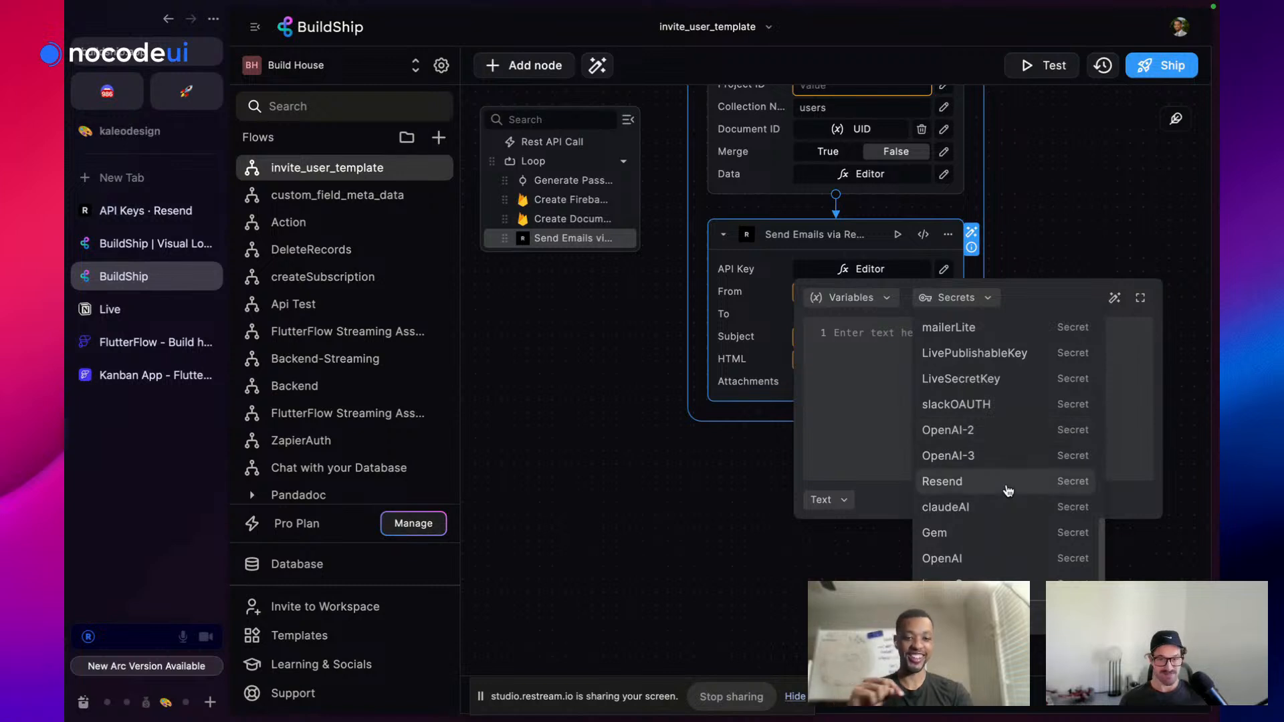
click(1008, 492)
click(1041, 219)
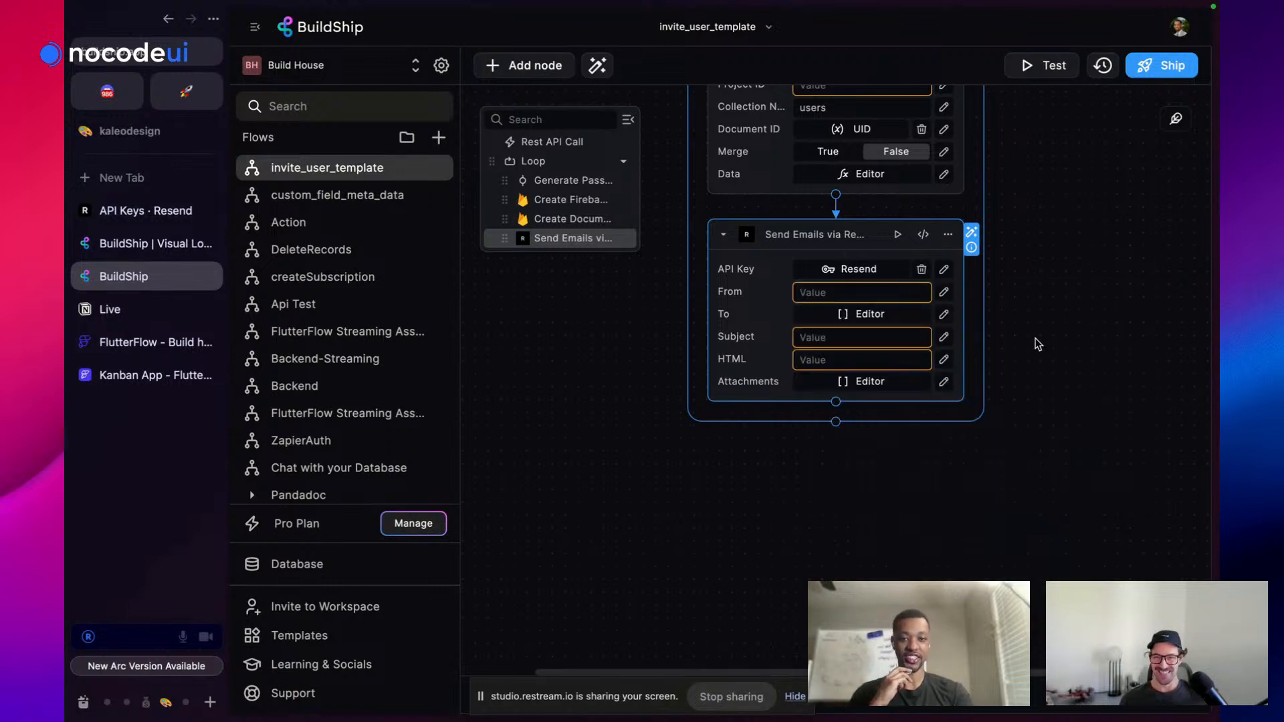
Start entering the sender e-mail address in the Resend node's From field
click(840, 293)
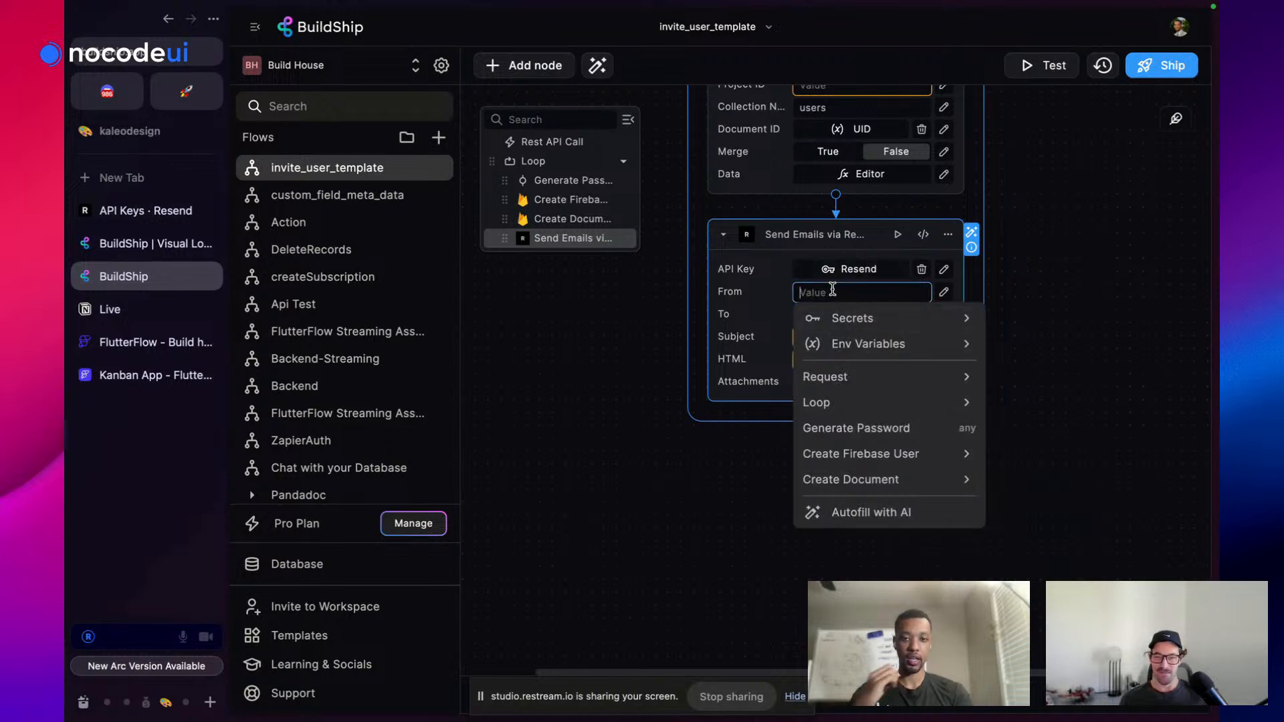
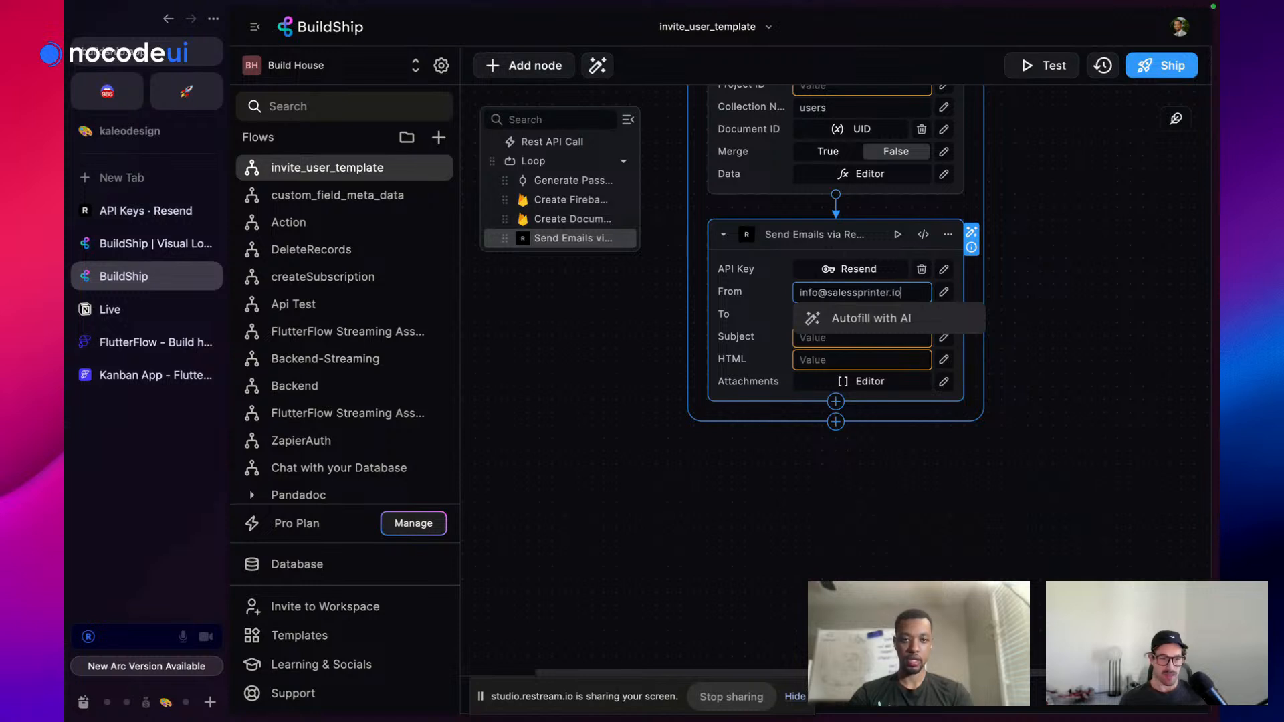
Set the To recipients to the loop Item plus a fixed test e-mail address
click(1005, 278)
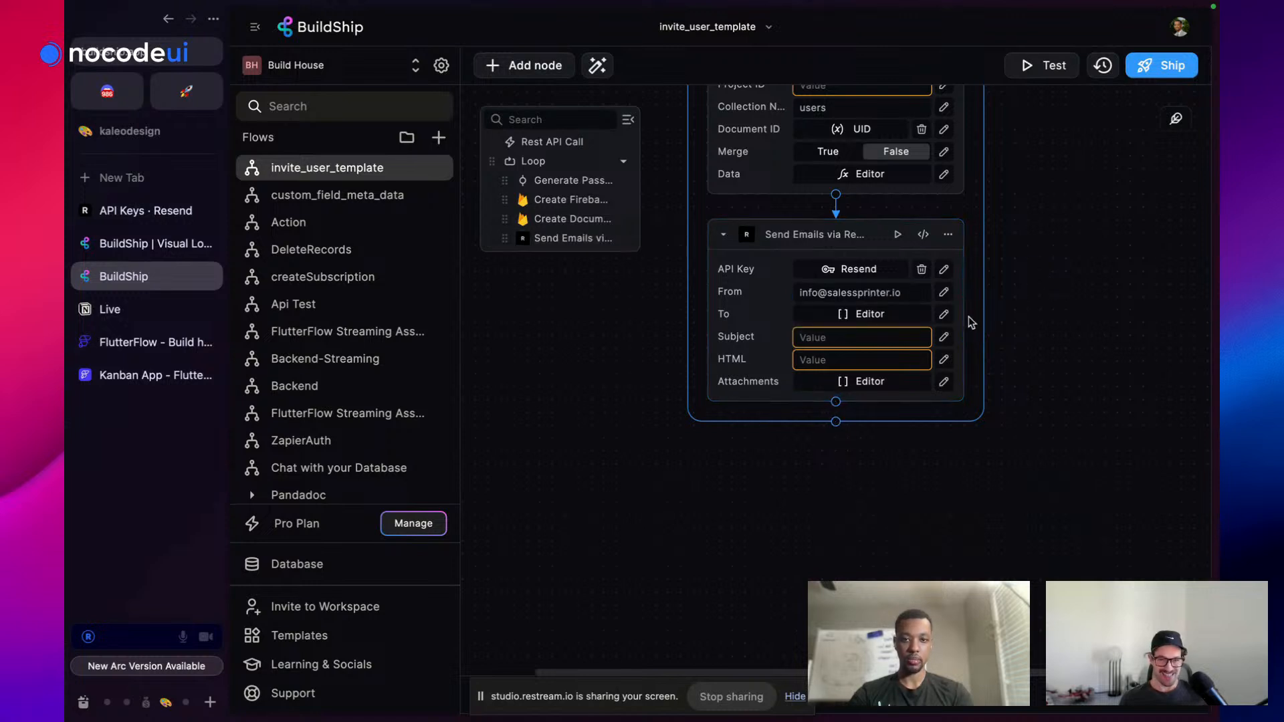
click(860, 317)
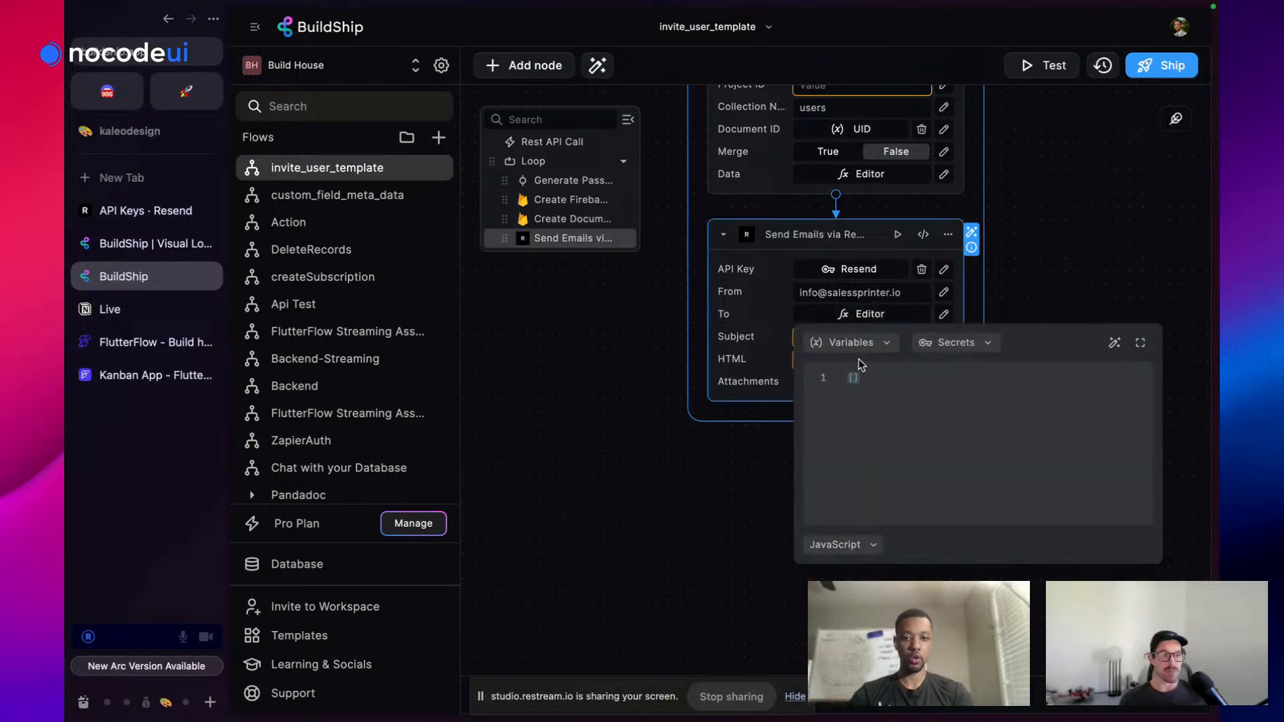
click(878, 344)
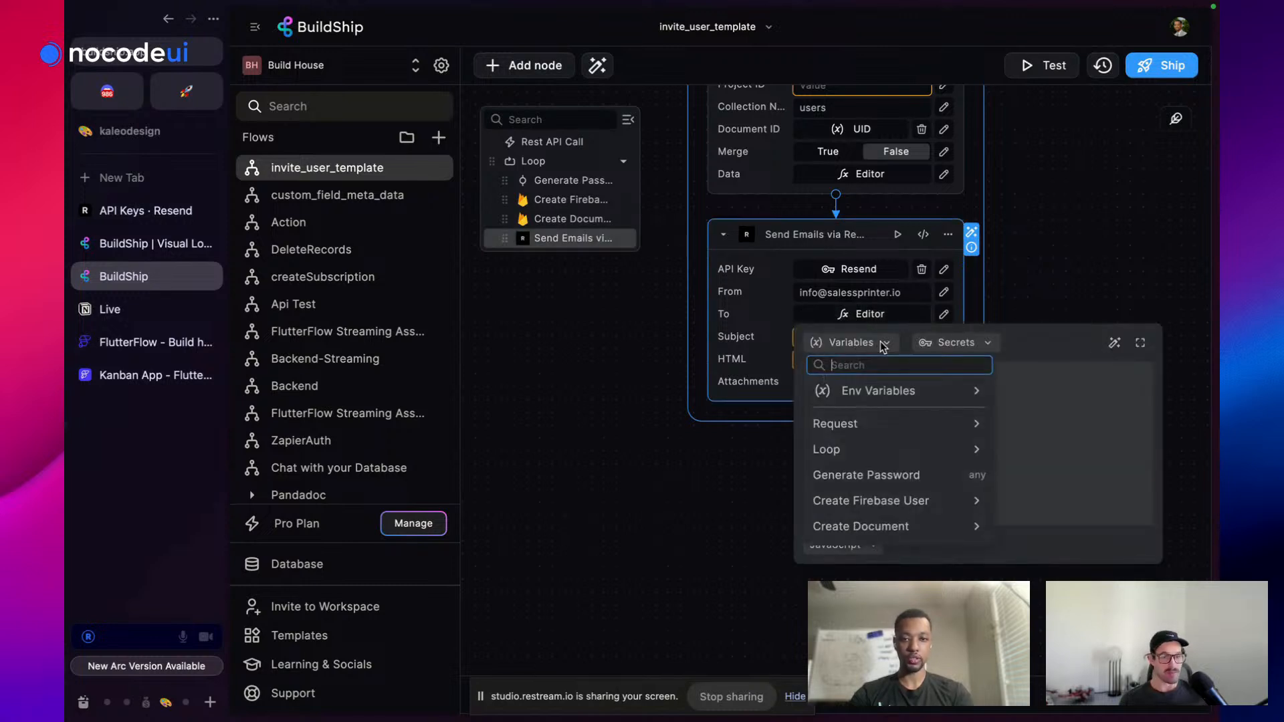
click(867, 460)
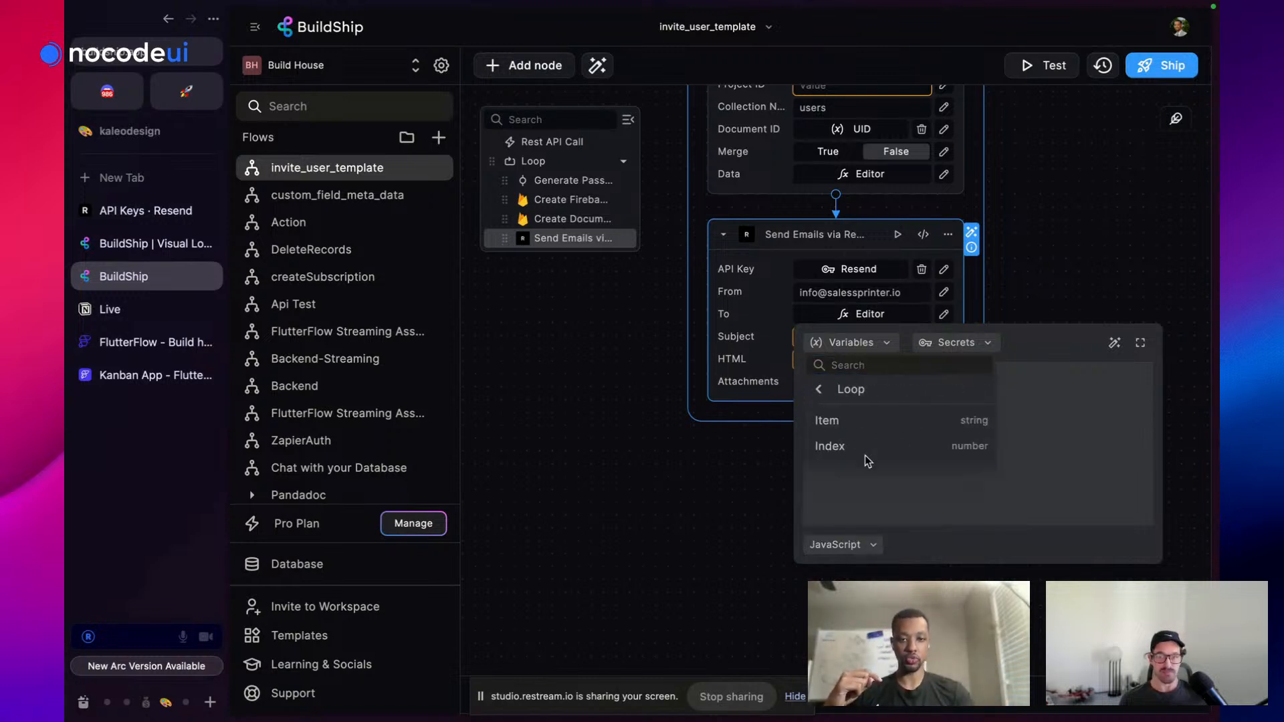
click(880, 424)
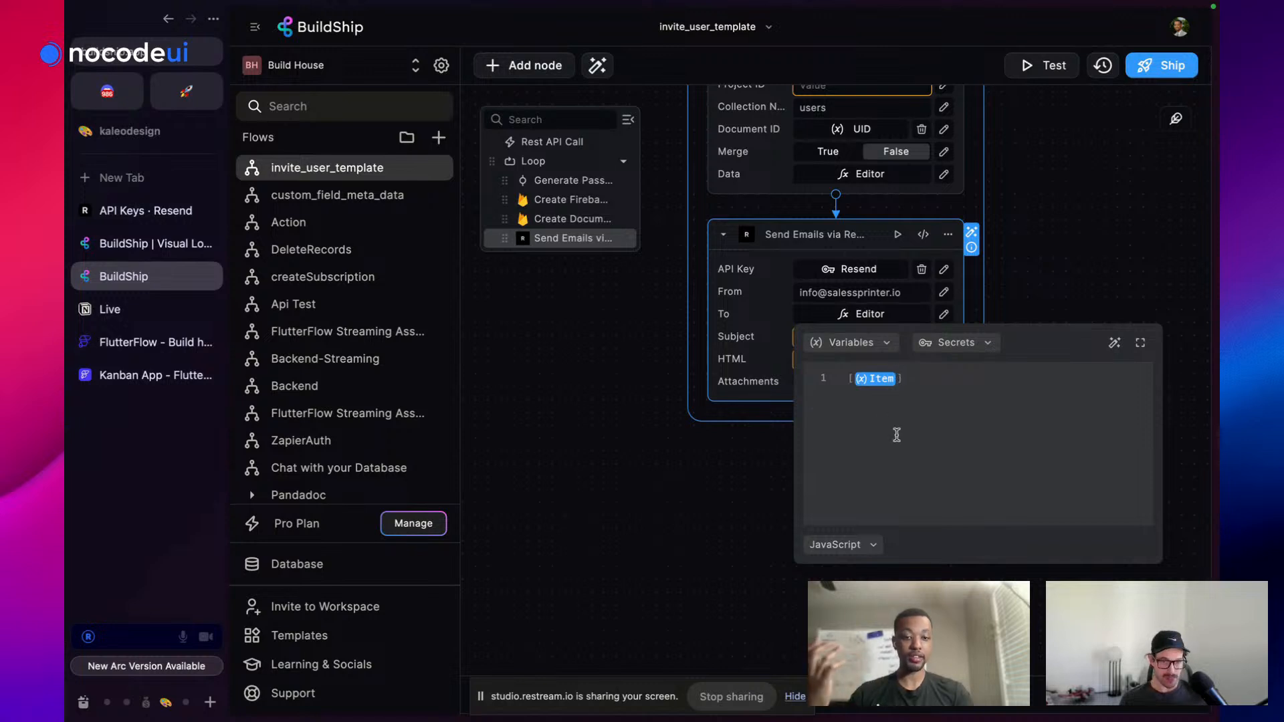
text(,)
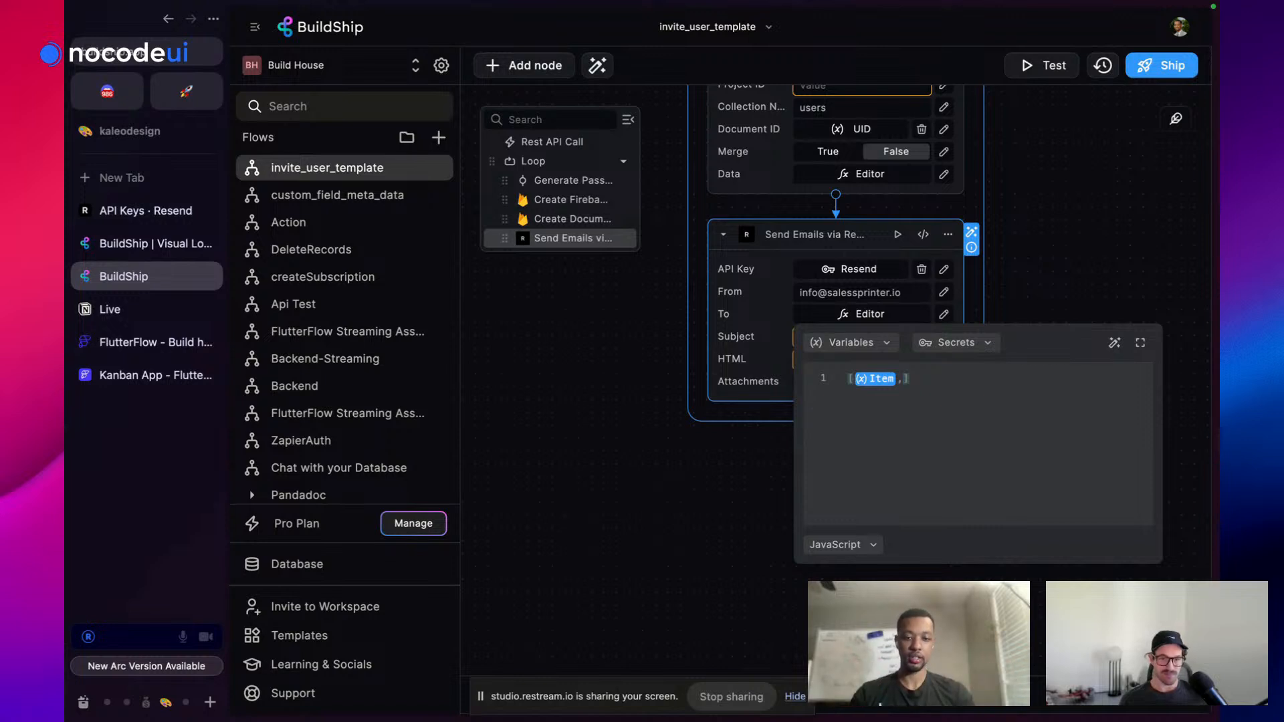
text(mo)
key(BackSpace)
key(BackSpace)
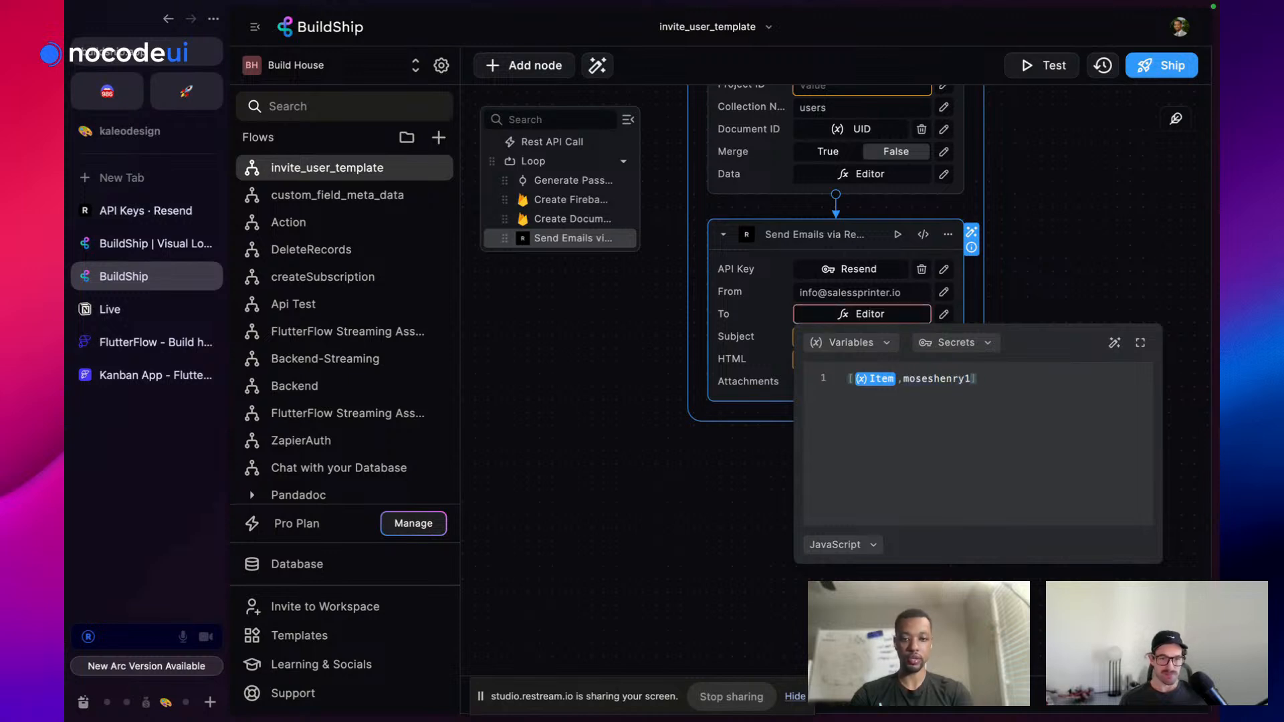
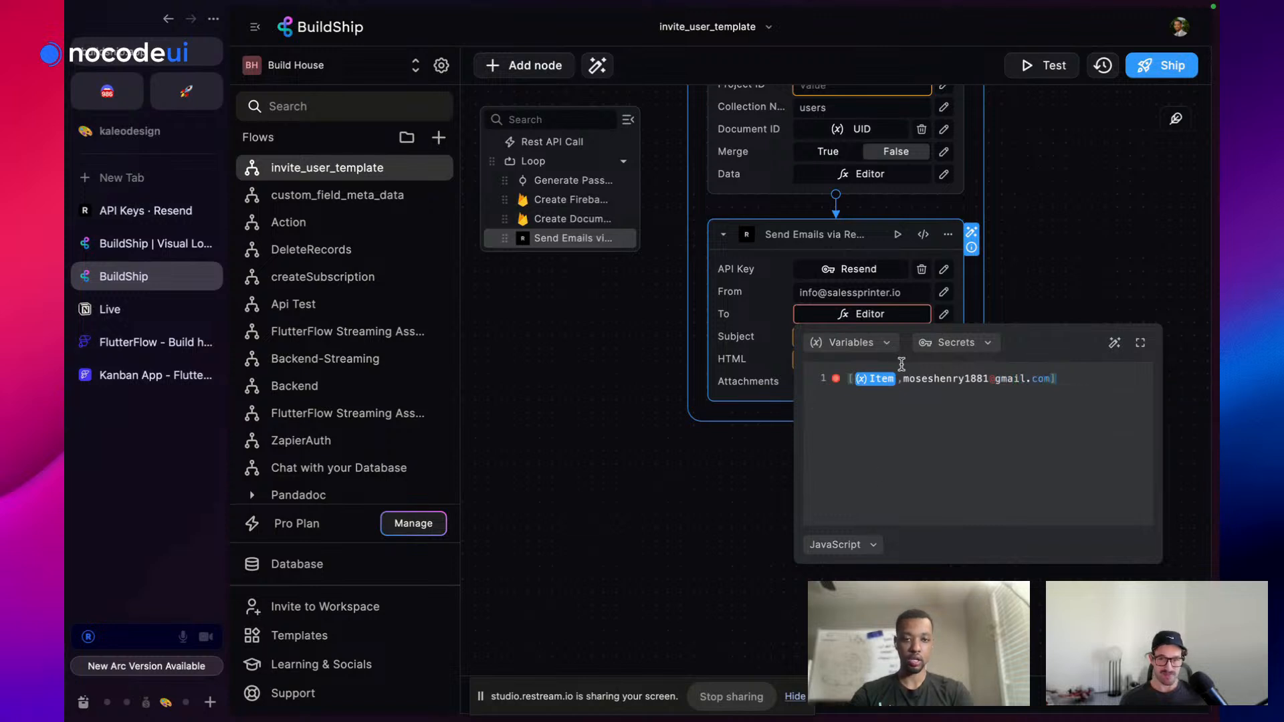
text(")
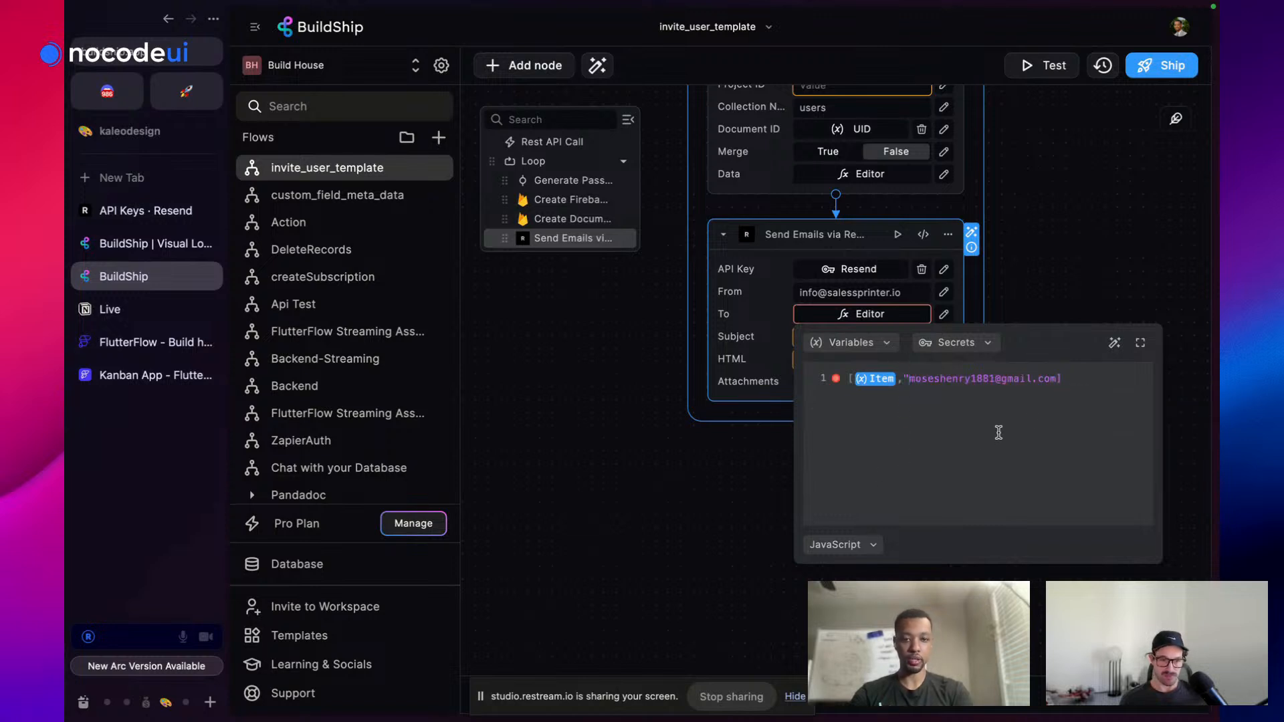
text(")
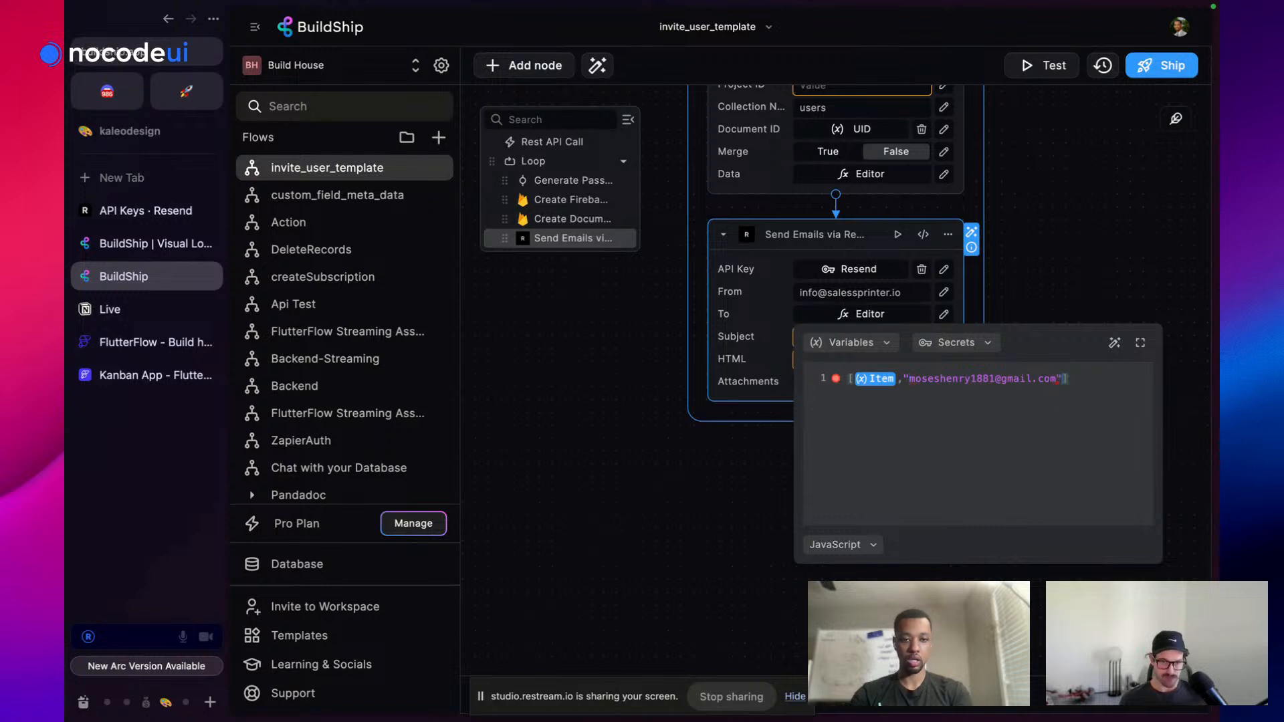
click(1083, 275)
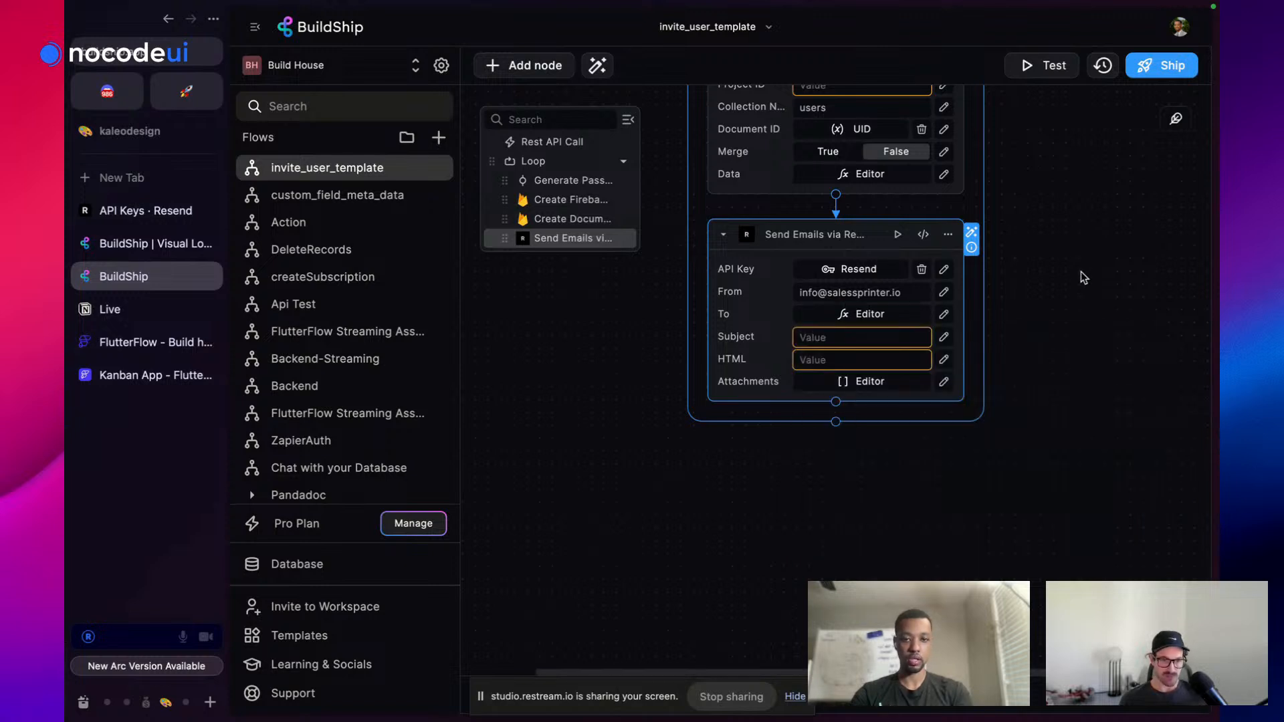
Set the email subject to 'Welcome to our App'
click(831, 337)
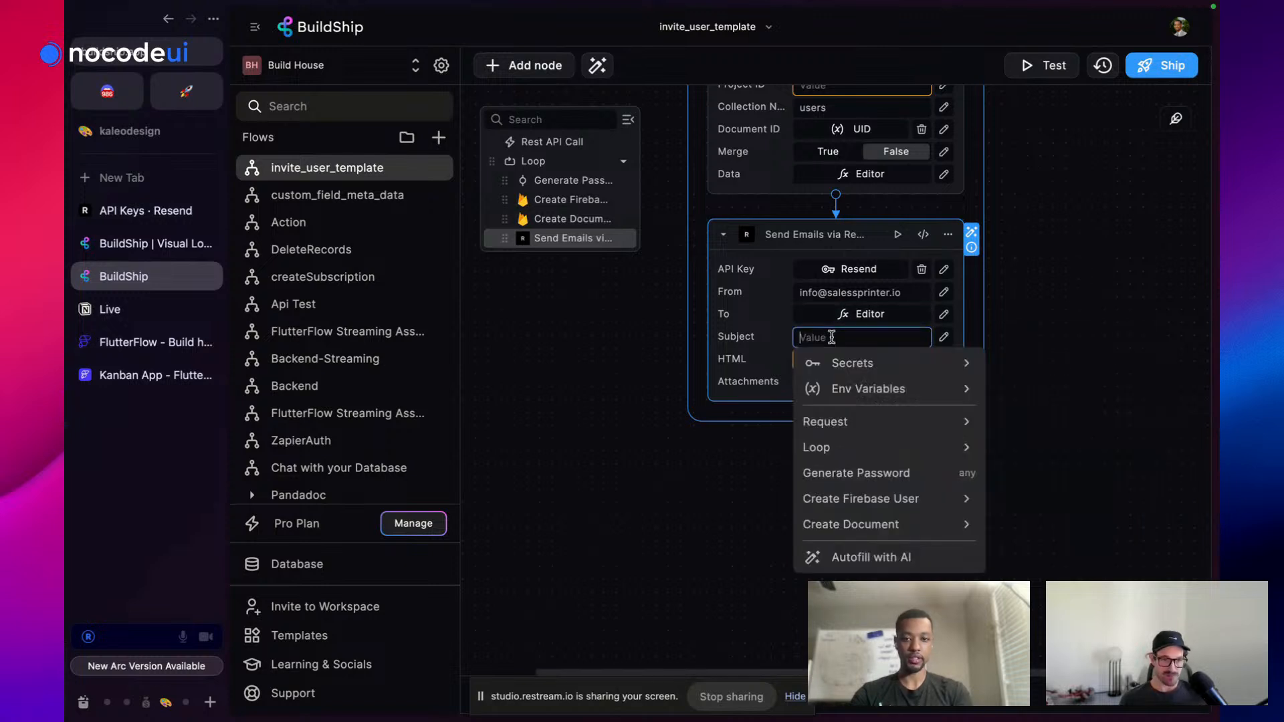
click(945, 337)
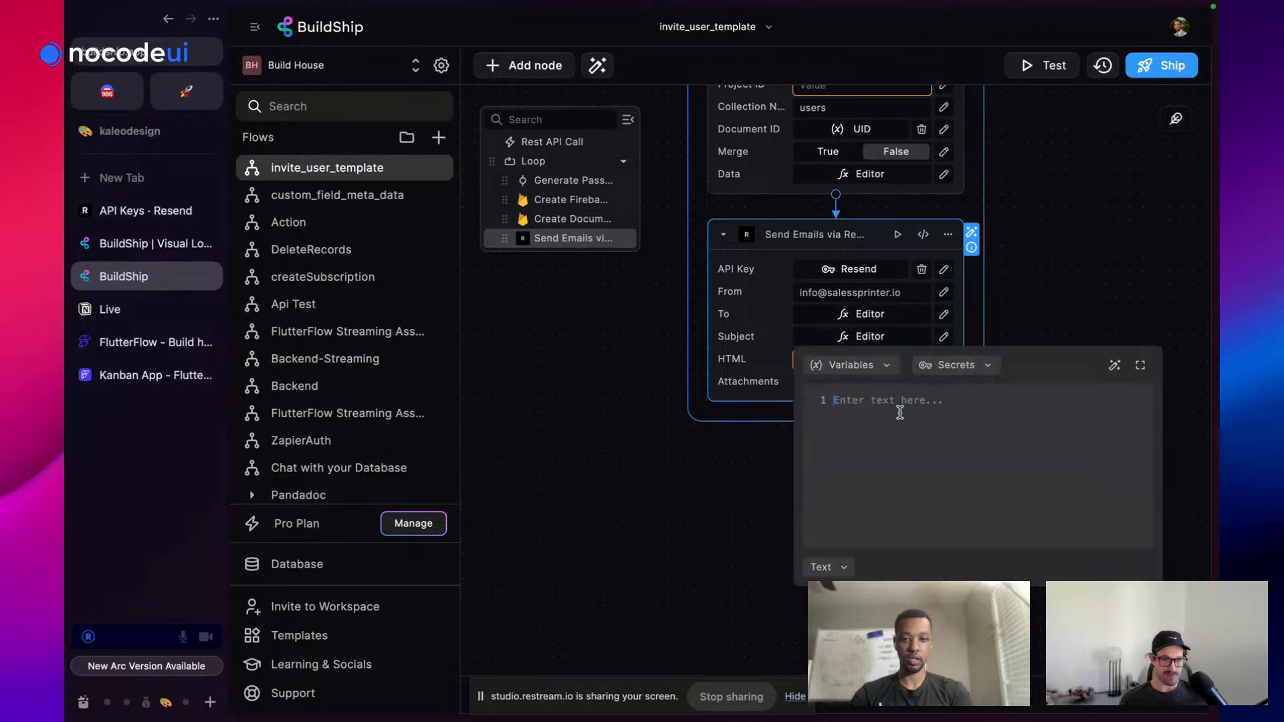
text(W)
text(elcome to )
text(u)
text( our )
text(App)
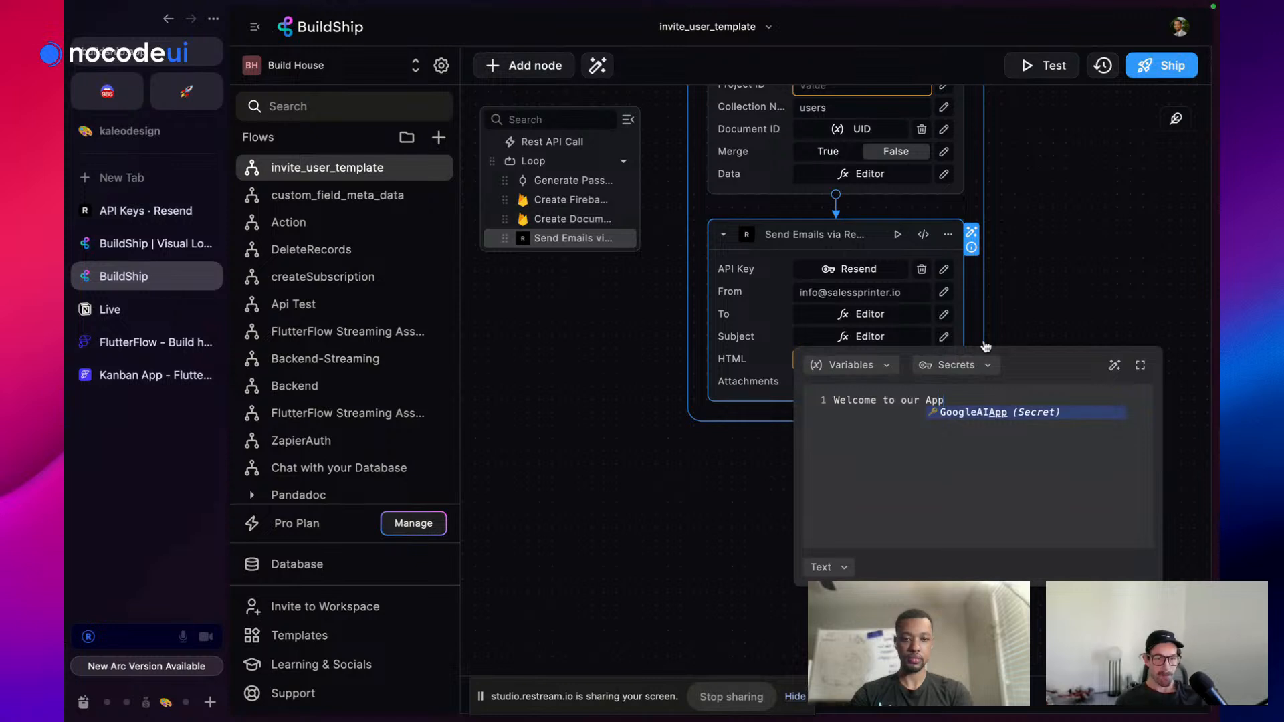
click(1085, 272)
Write the body's Email line with the loop Item as its value
click(944, 359)
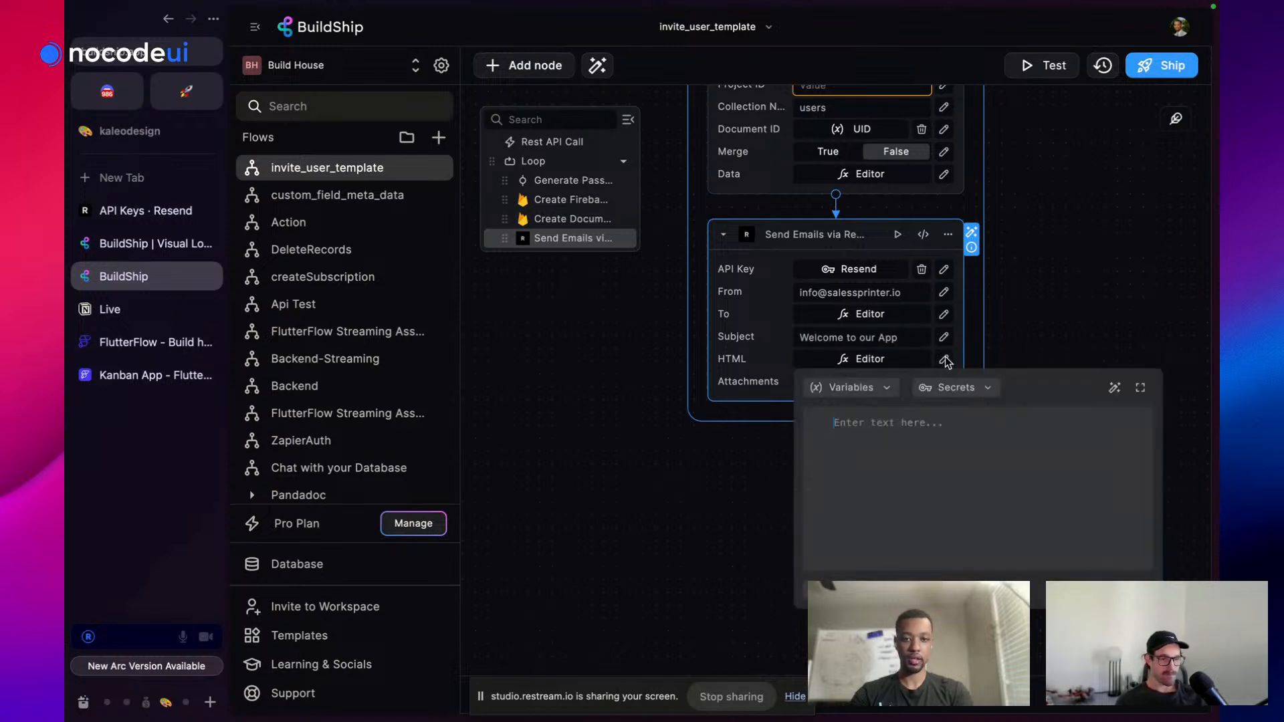
click(124, 176)
key(Escape)
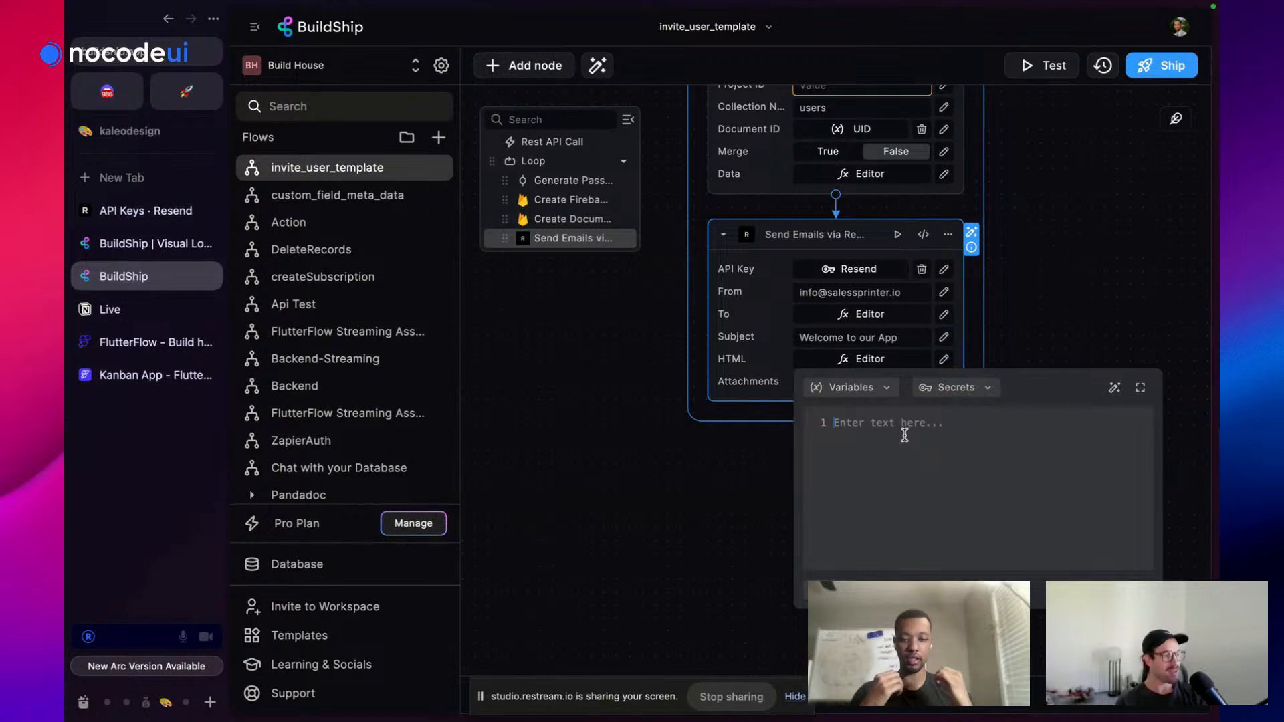
text(EM)
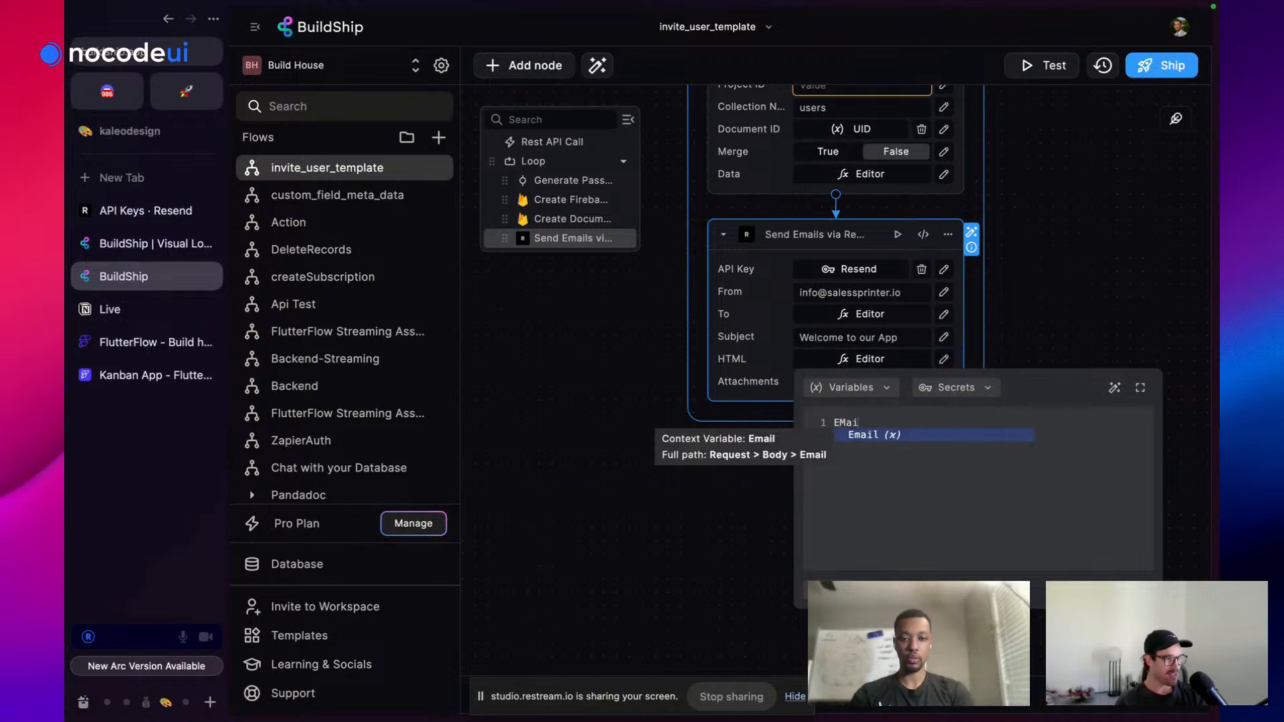
key(BackSpace)
key(BackSpace)
text(Emai)
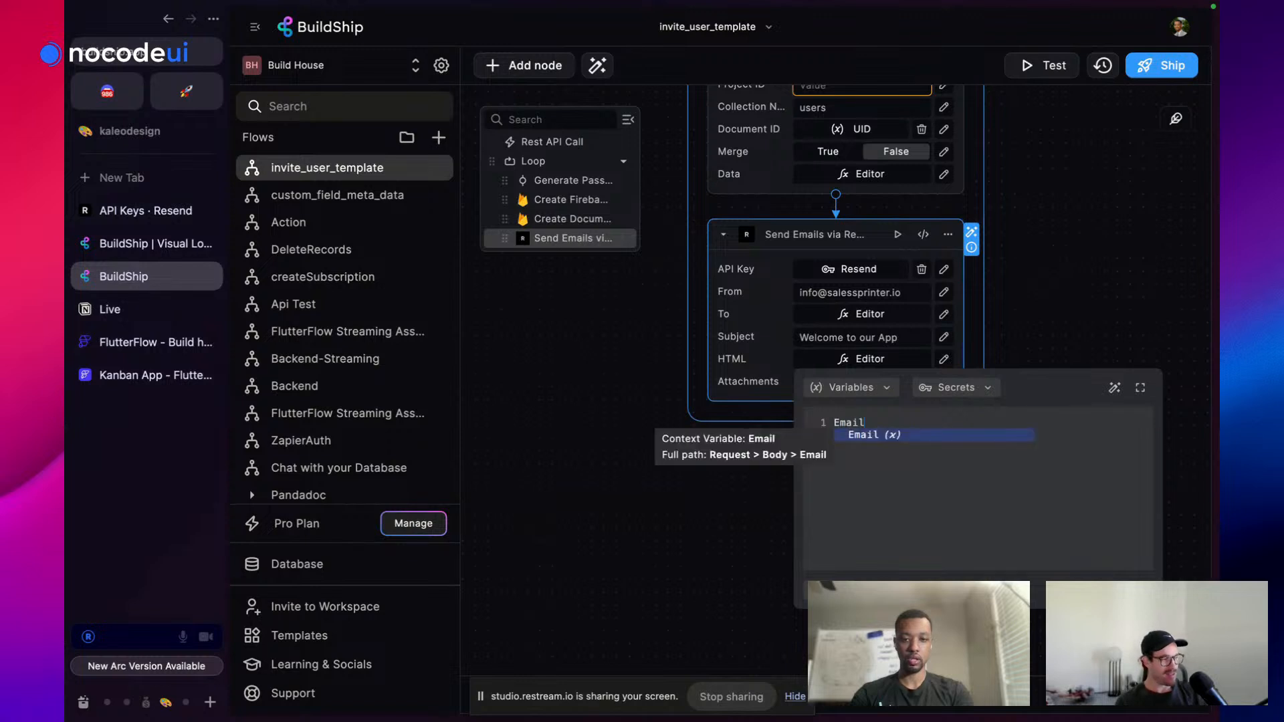
text(l)
key(Return)
key(BackSpace)
key(BackSpace)
text(Ema)
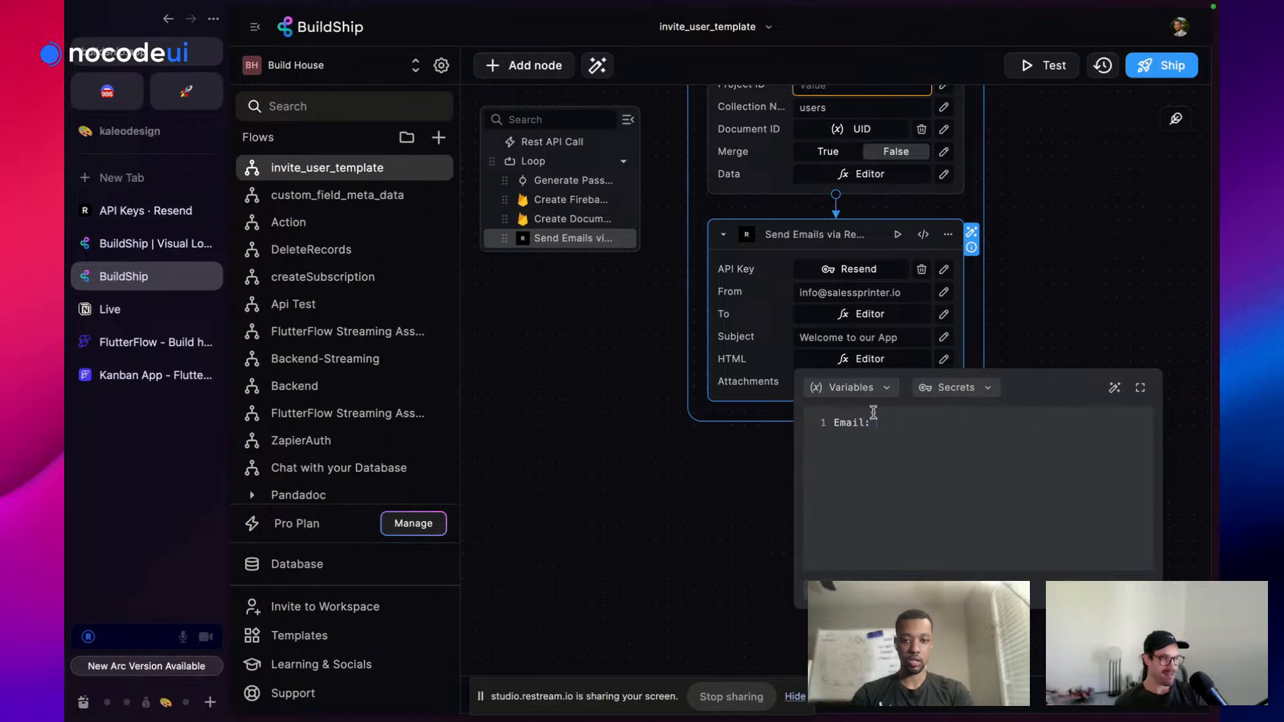
click(856, 387)
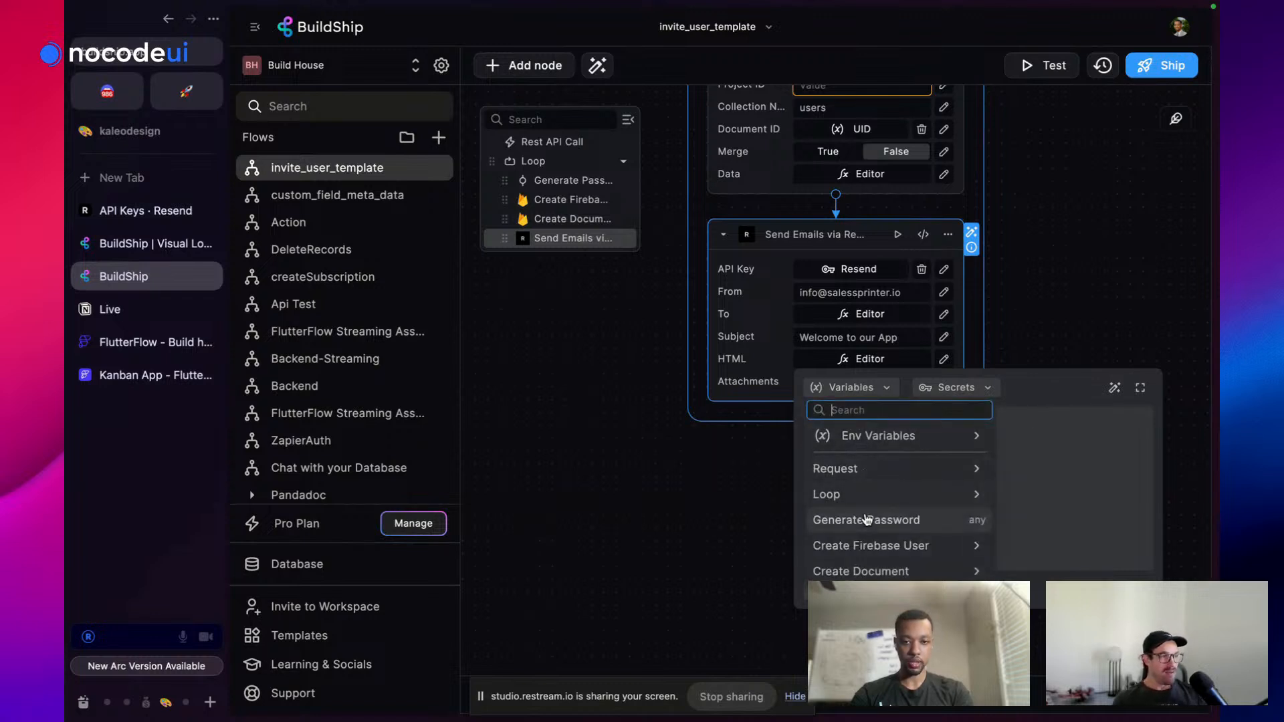
click(864, 493)
click(870, 470)
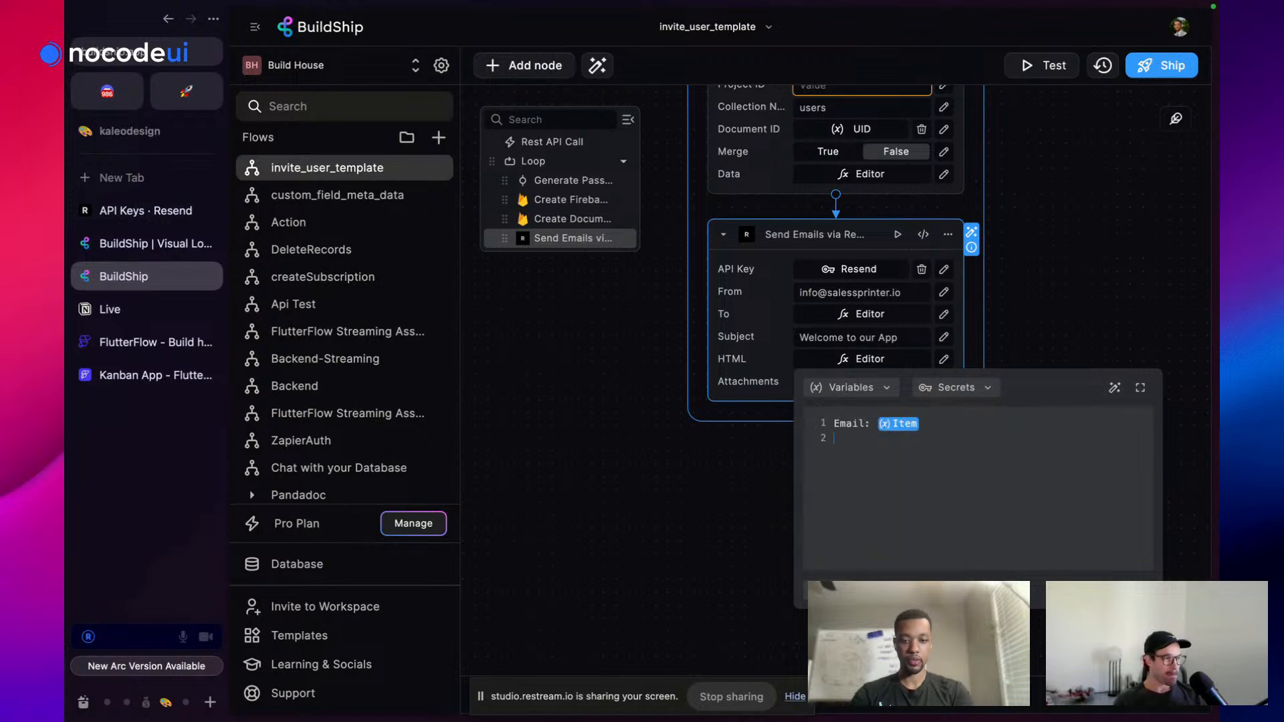
Add a Password line with the Generate Password value and a 'Sign In Here:' line
text(Password)
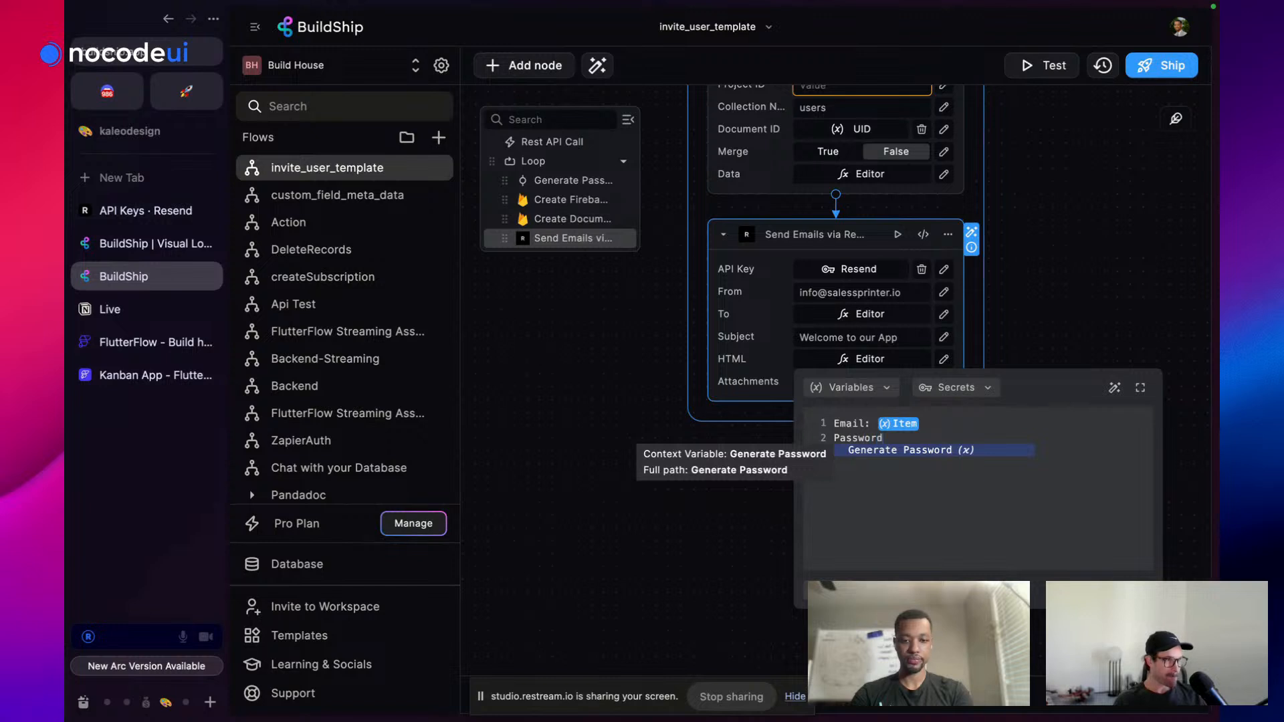
key(Escape)
click(877, 386)
click(879, 520)
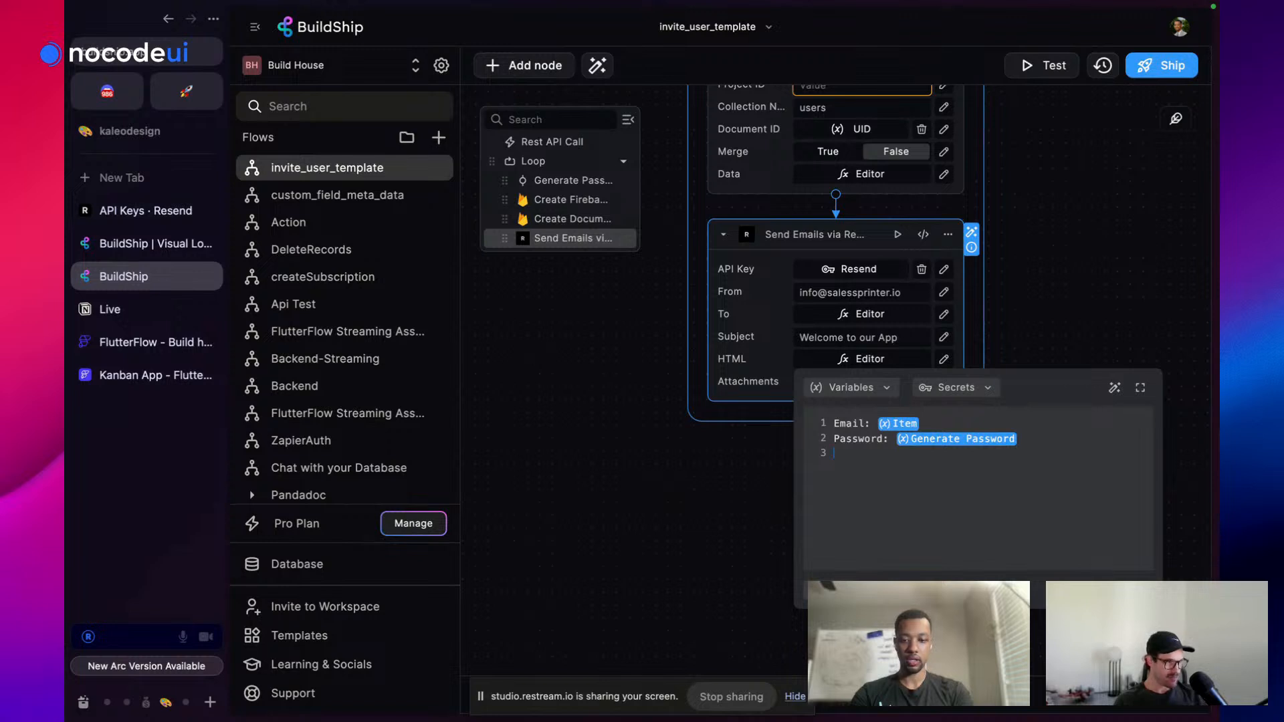
text(ign In H)
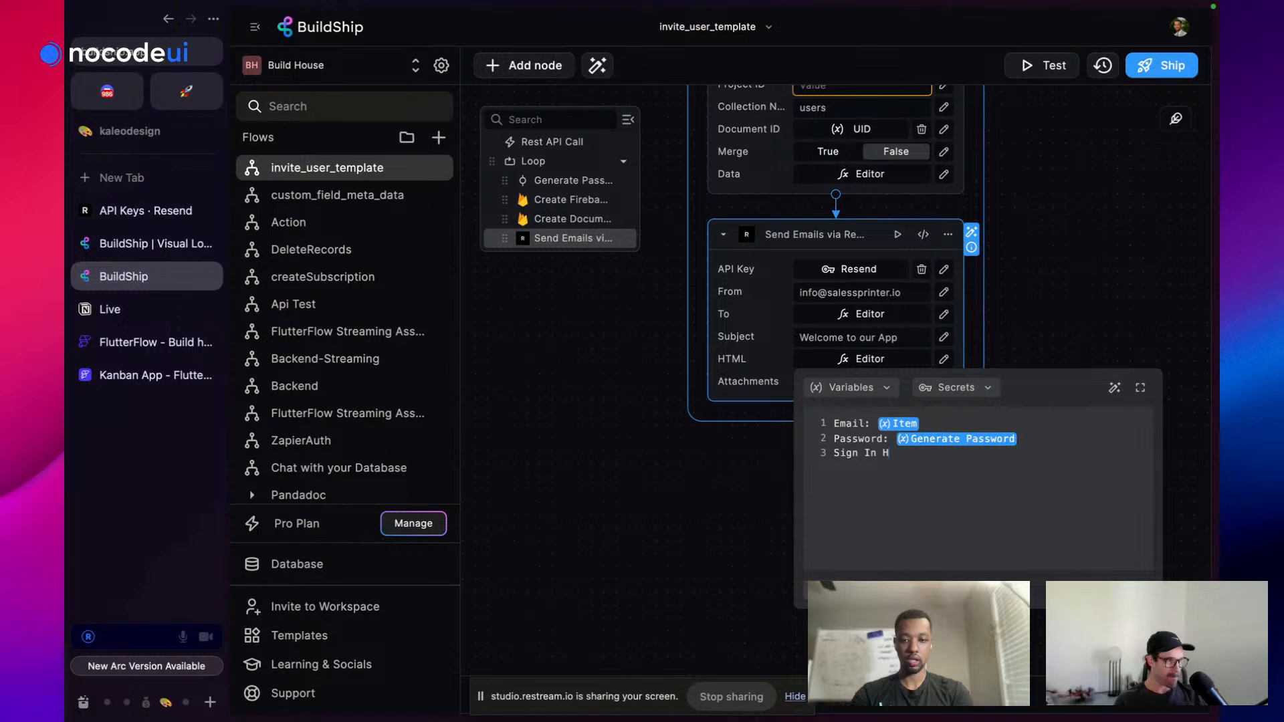
text(Ereere:)
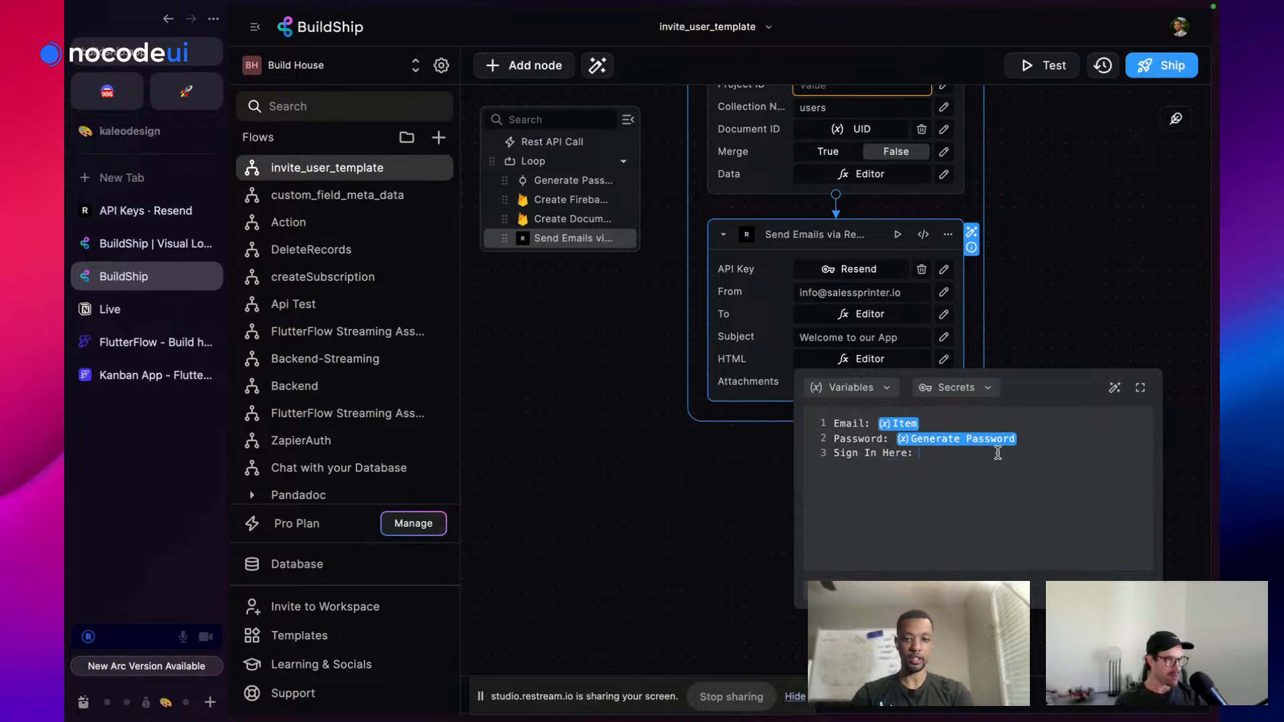
click(1073, 297)
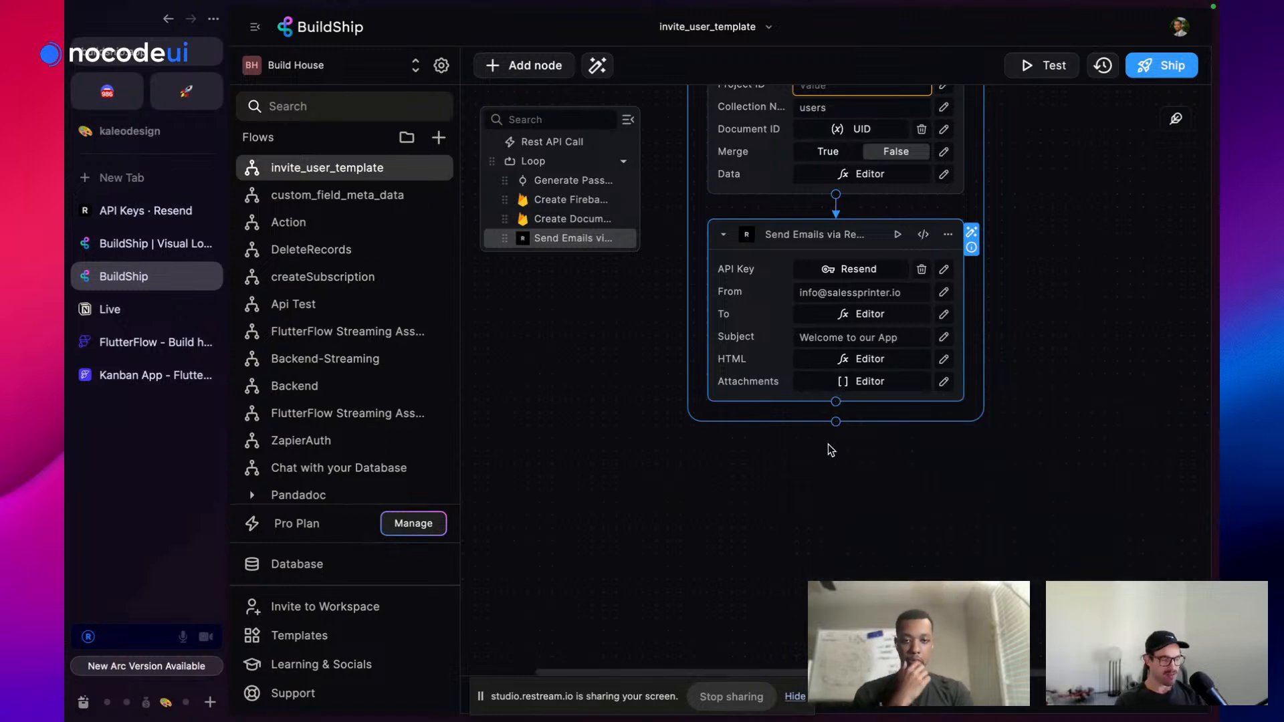
Add a Return node after the loop at the end of the flow
scroll(876, 378, up, 1)
scroll(893, 335, down, 2)
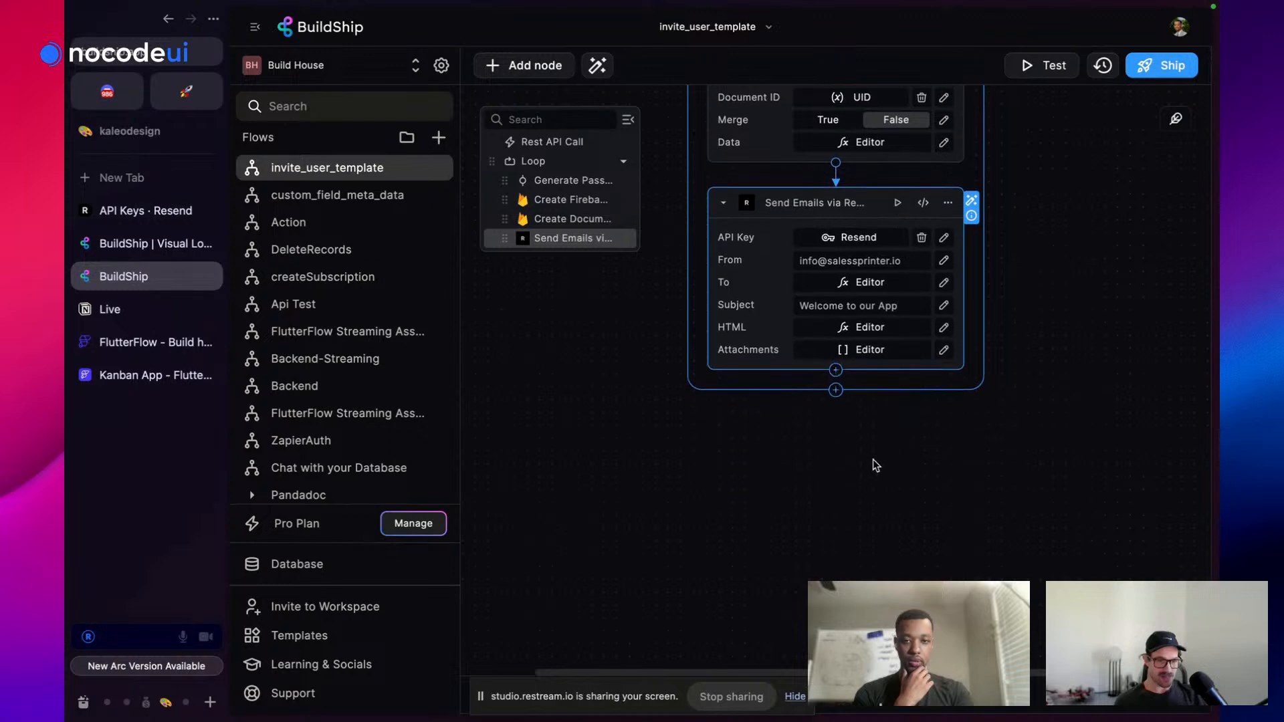
click(836, 390)
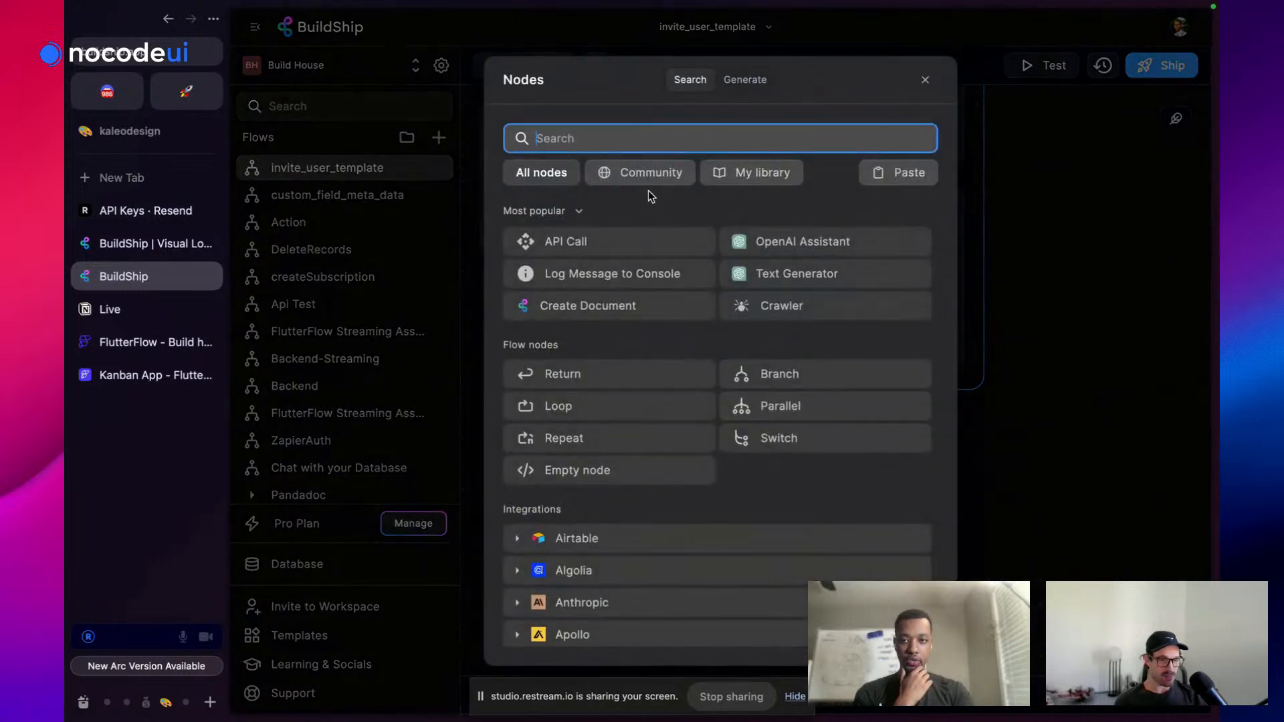
click(602, 382)
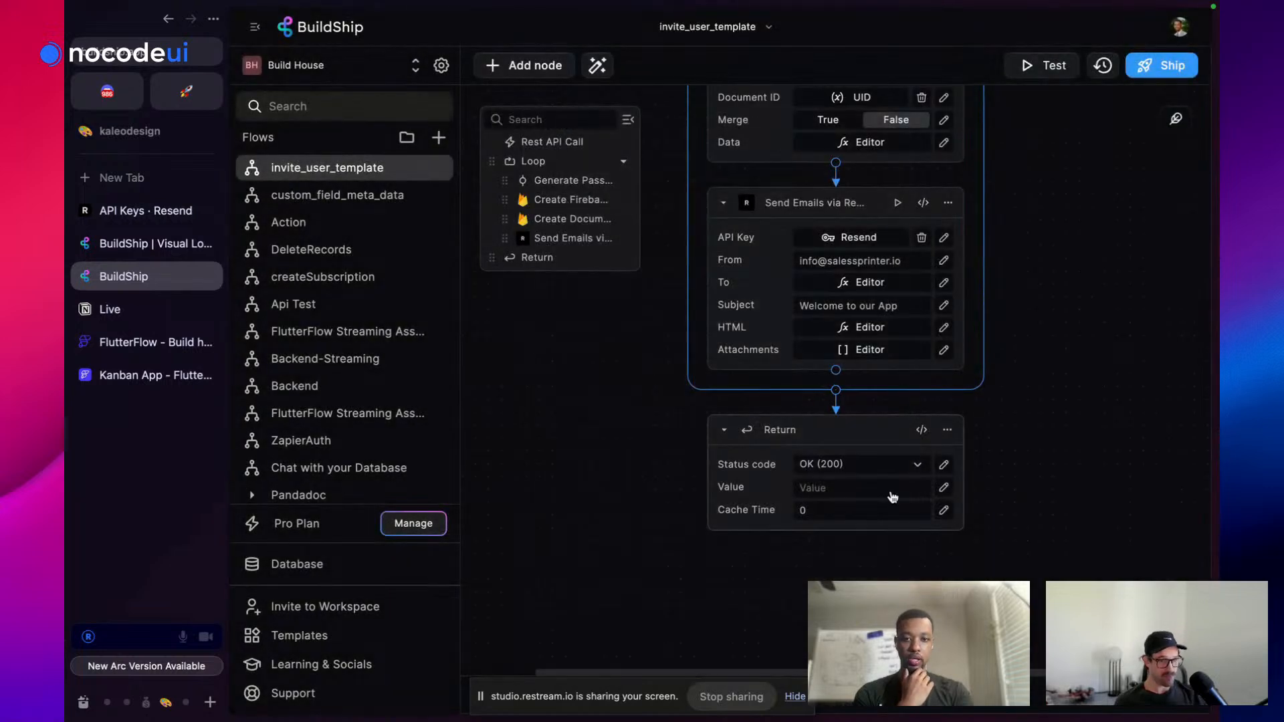
Set the Return value to `${Email.length} users have been created` using Request > Body > Email
click(944, 488)
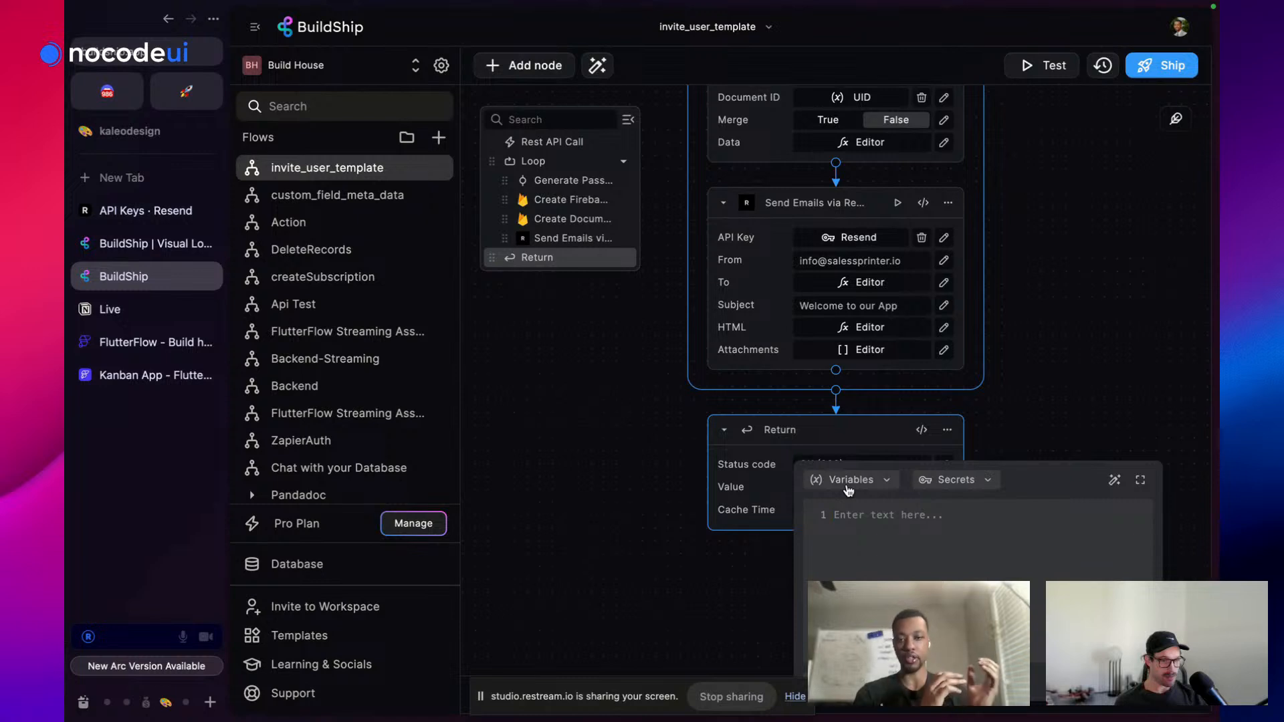
click(848, 490)
click(868, 565)
click(881, 650)
click(893, 605)
text(/len)
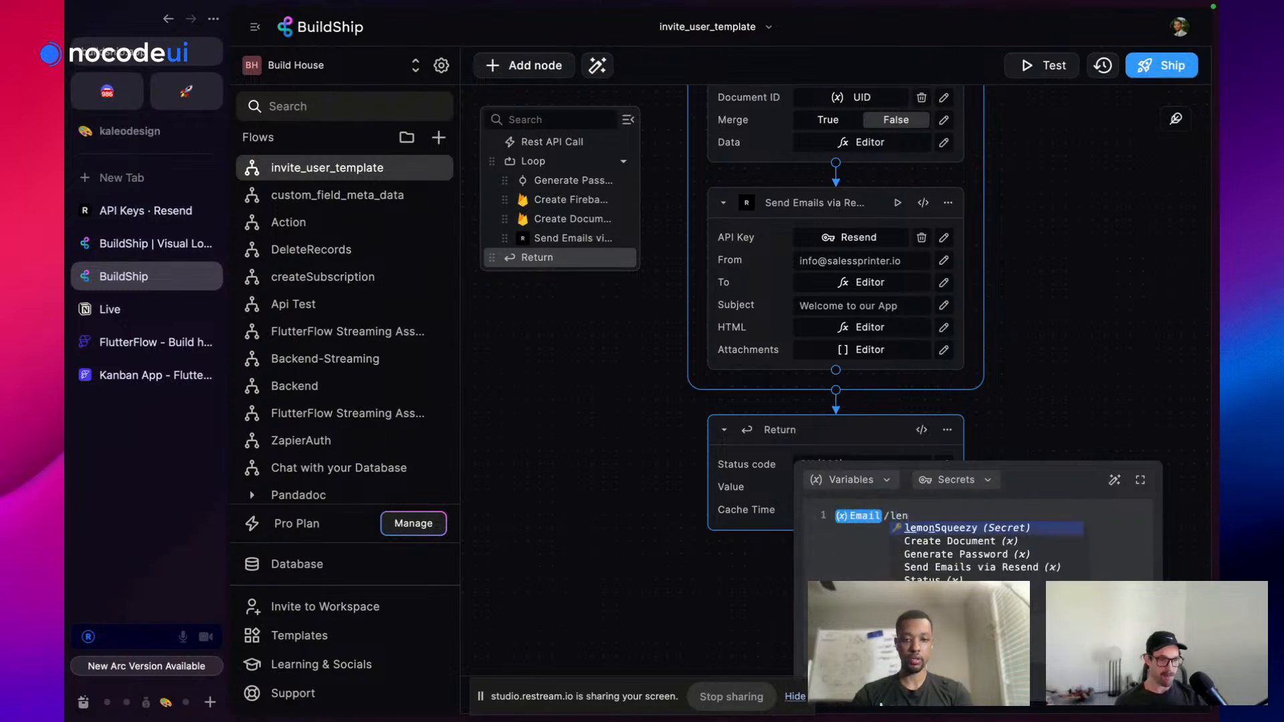
text(gth)
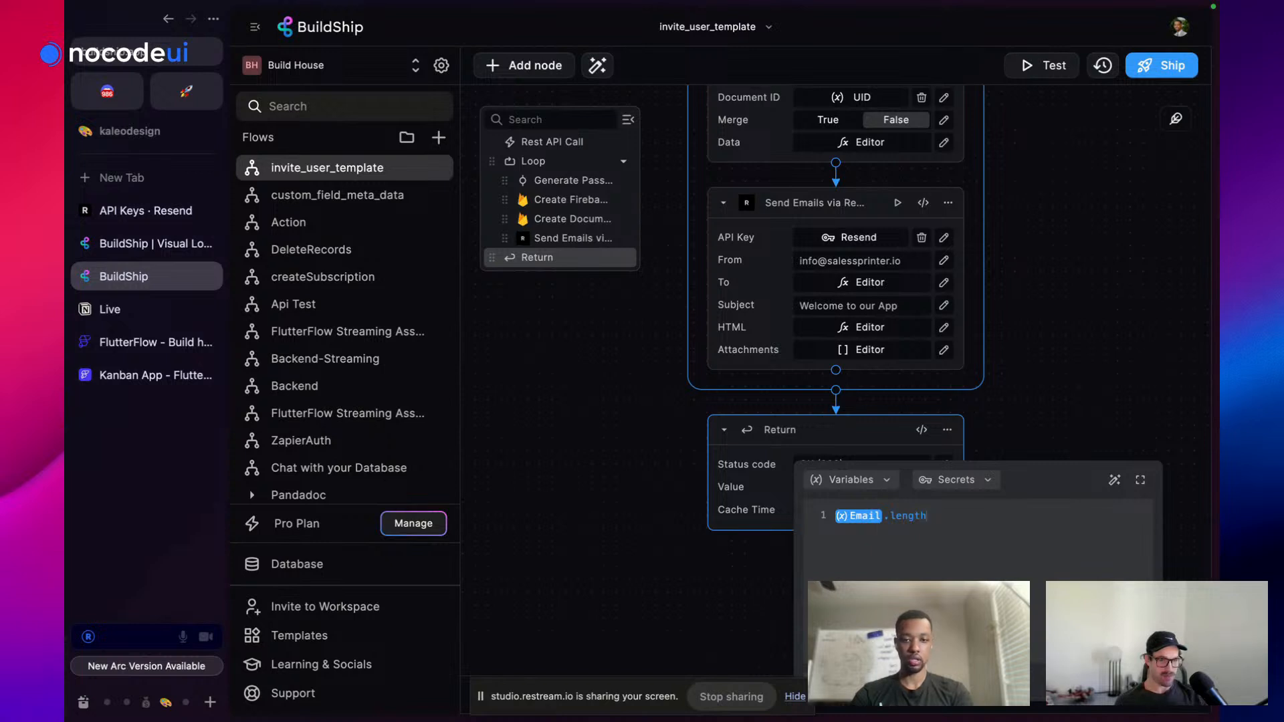
text(user)
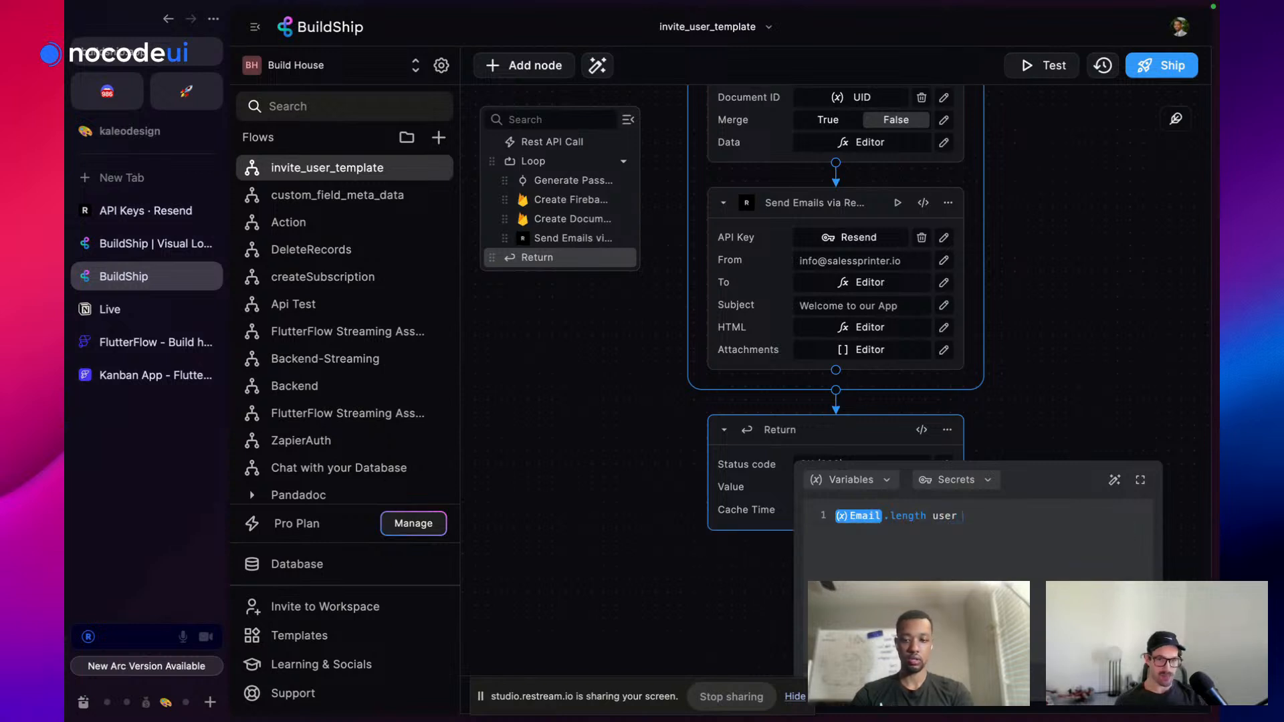
text(s have be)
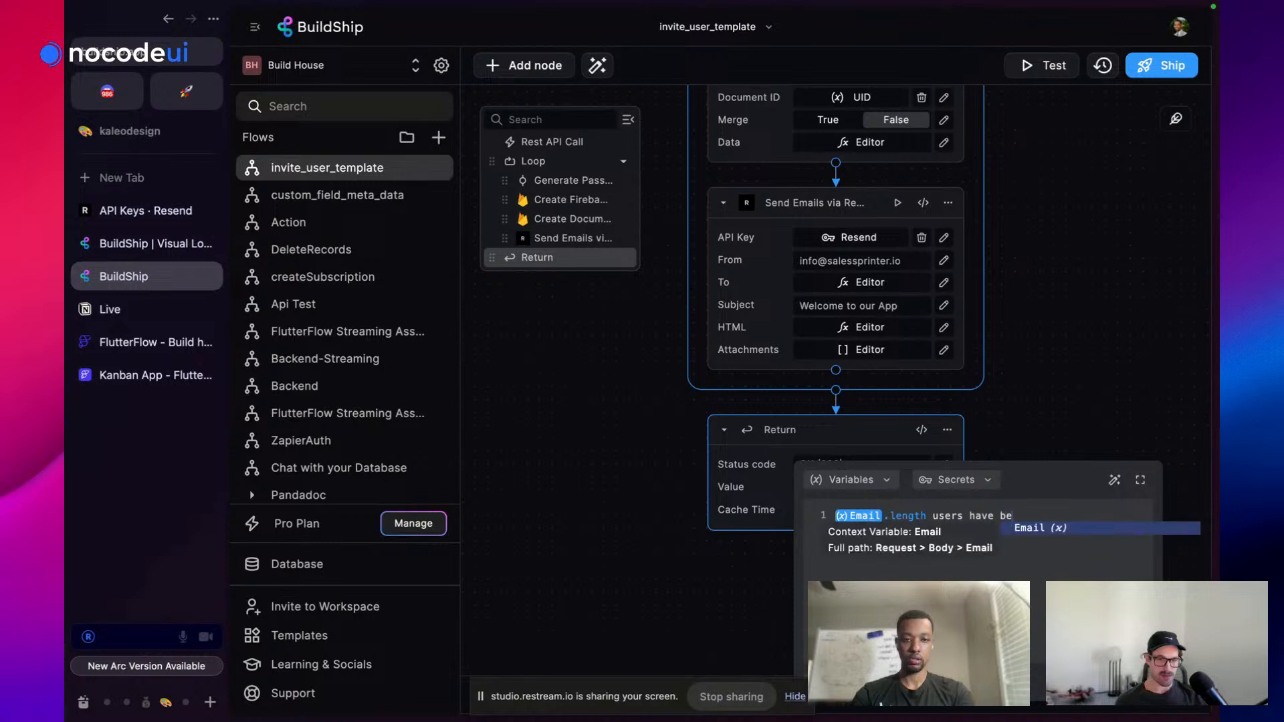
text(en created)
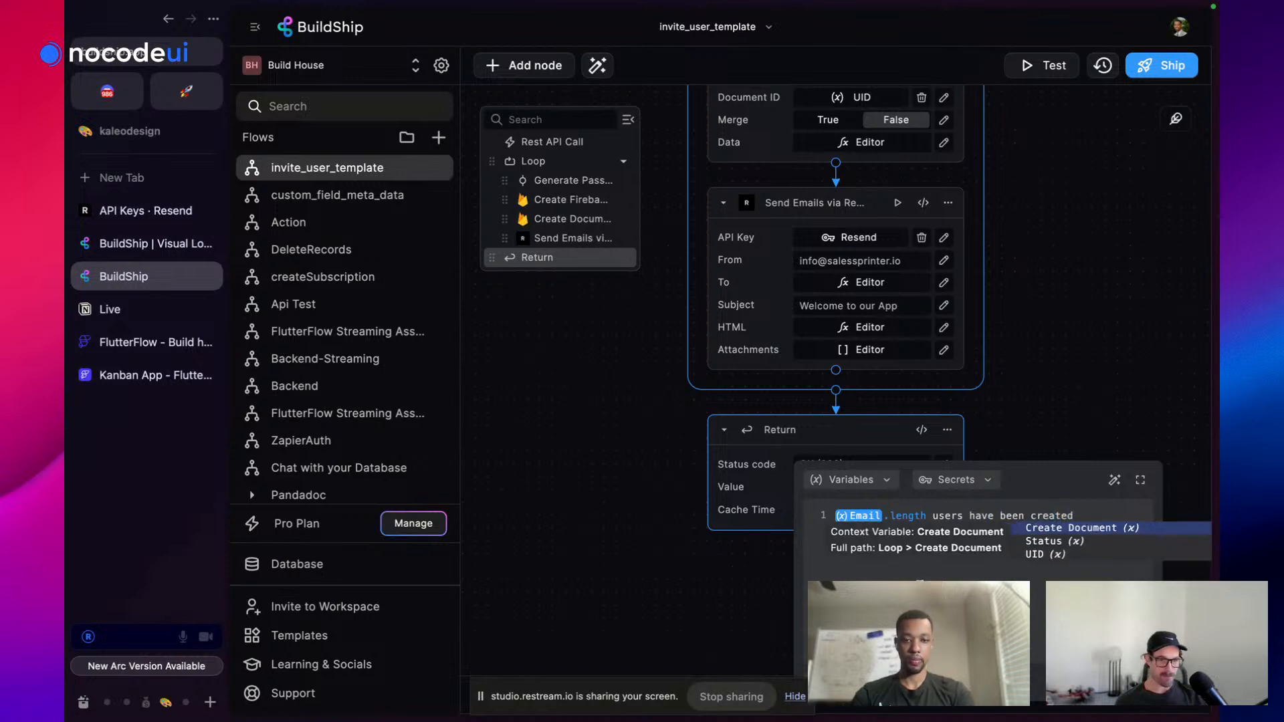
key(Escape)
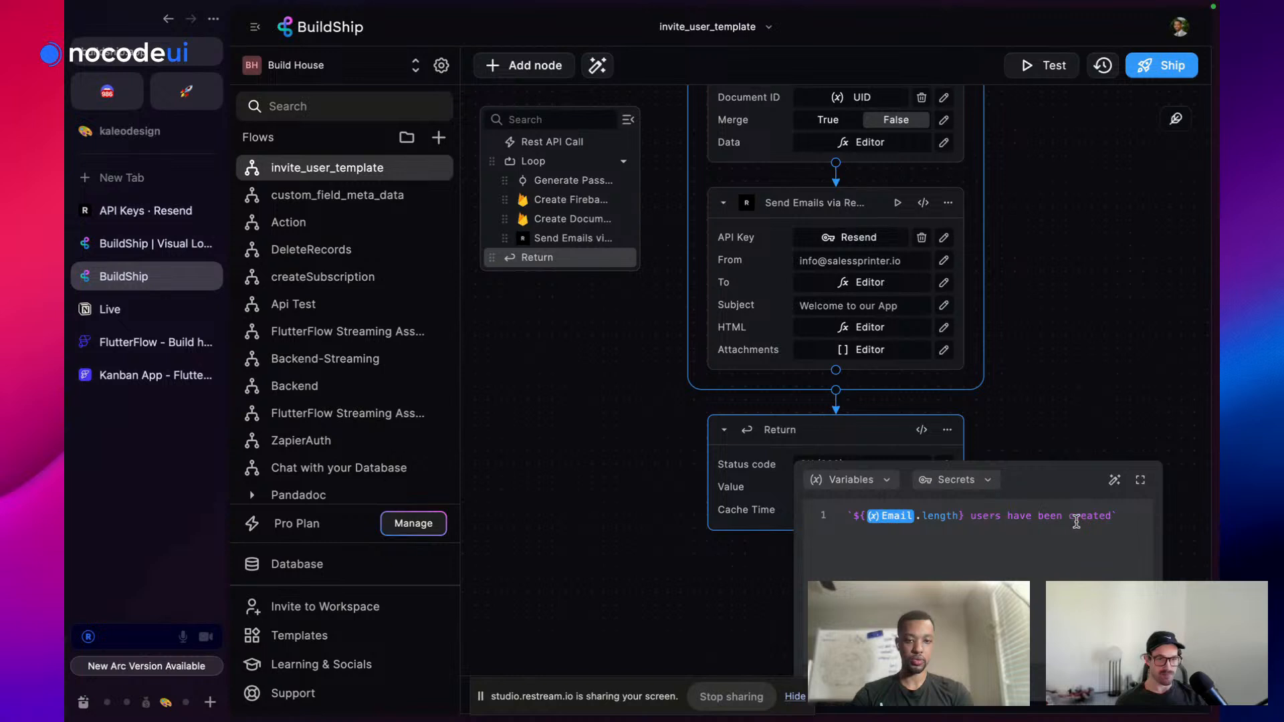
click(993, 330)
scroll(993, 331, up, 10)
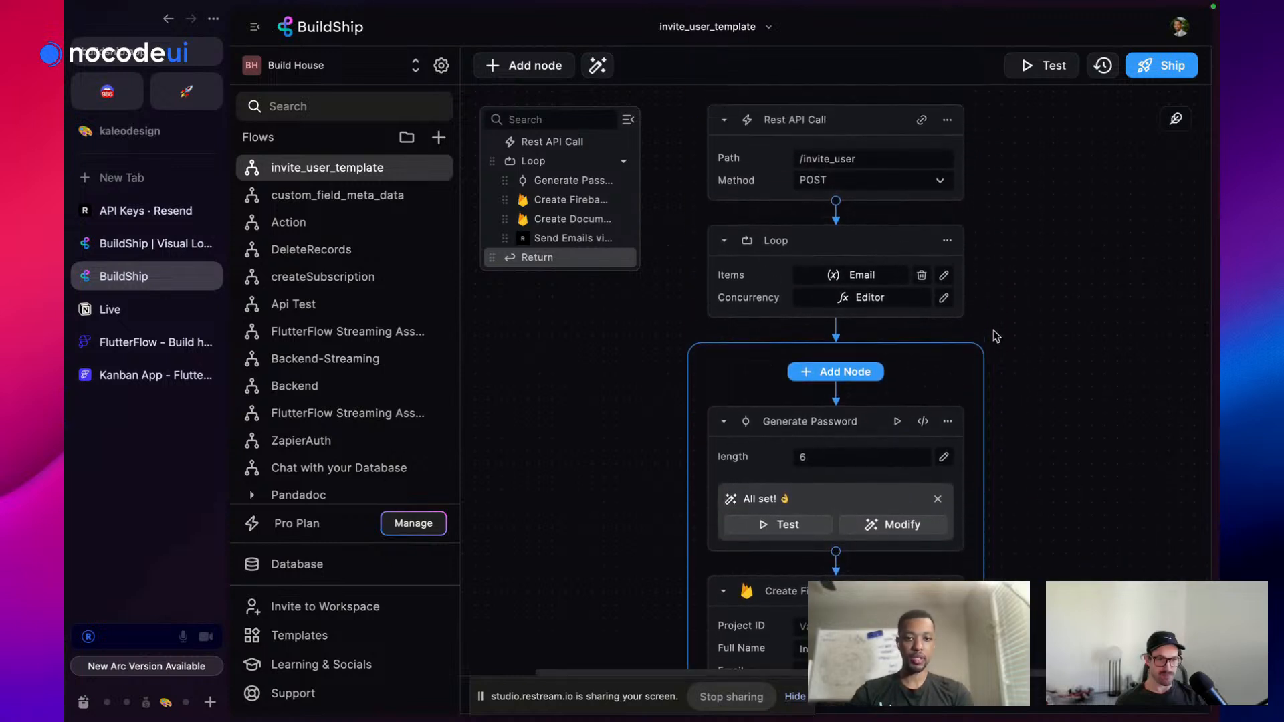
scroll(993, 331, down, 10)
scroll(996, 336, down, 3)
scroll(997, 336, up, 8)
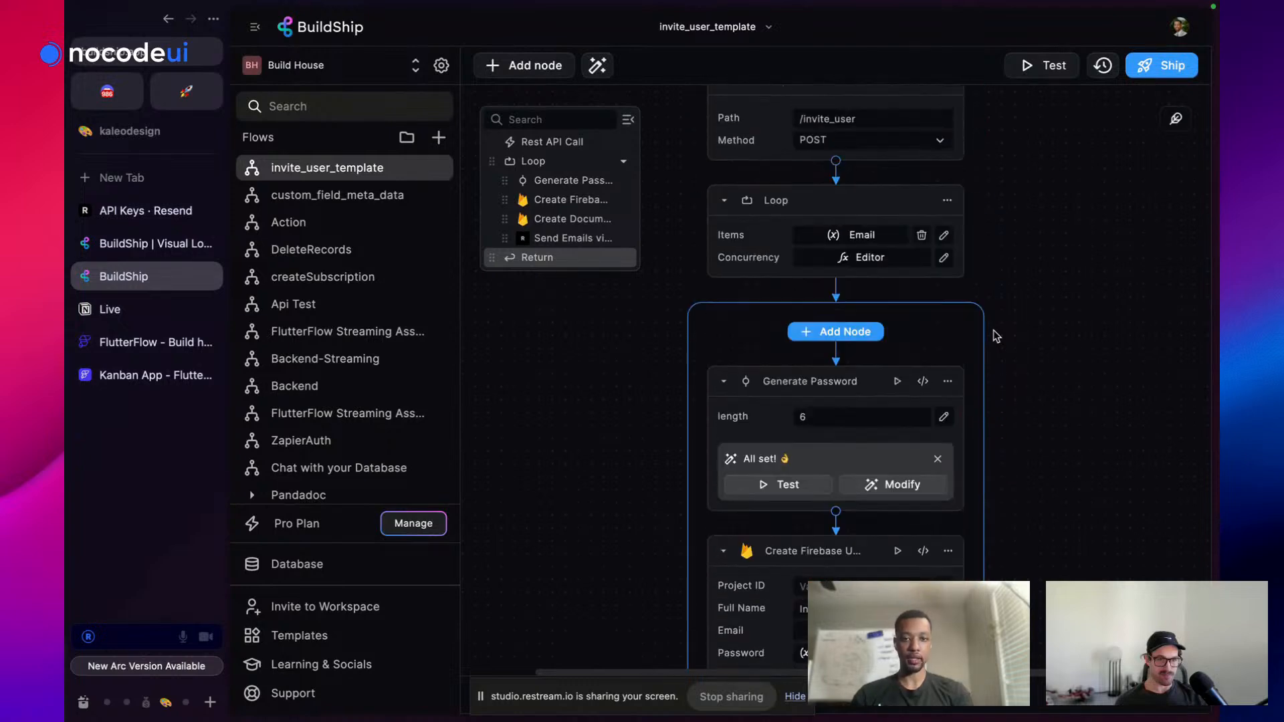
scroll(997, 336, down, 3)
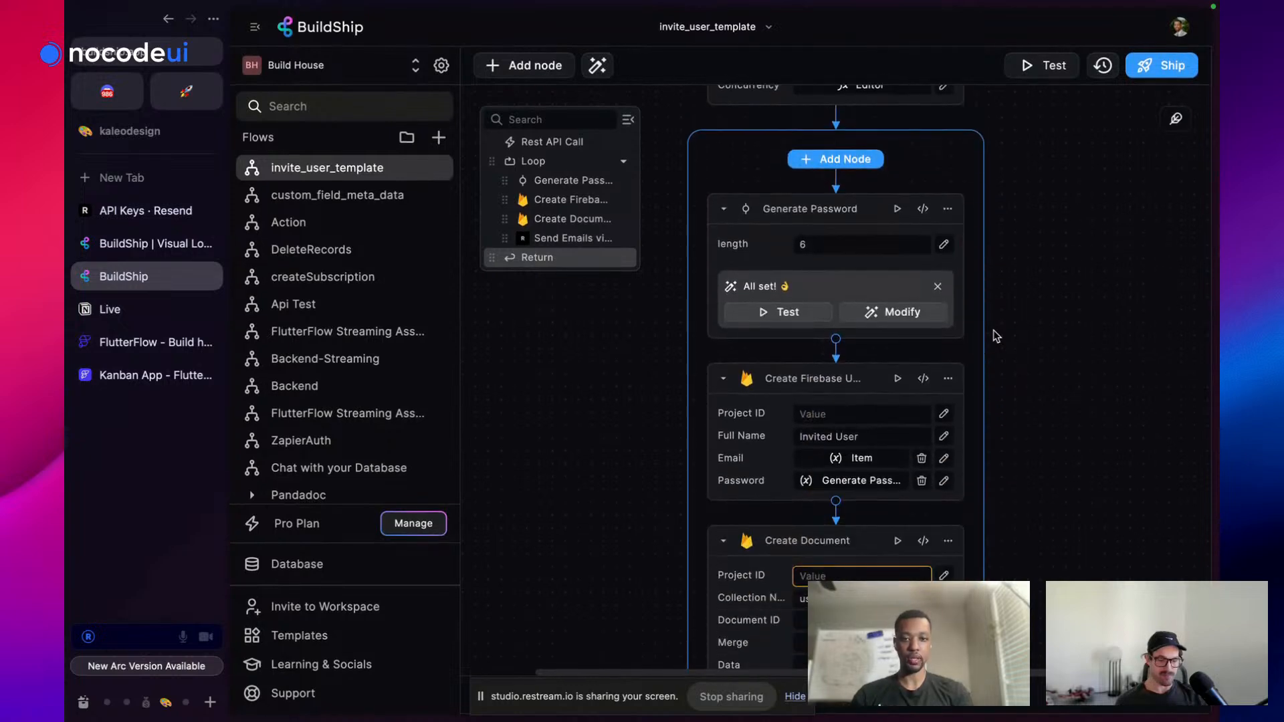
Open firebase.google.com in a new Arc tab
click(162, 178)
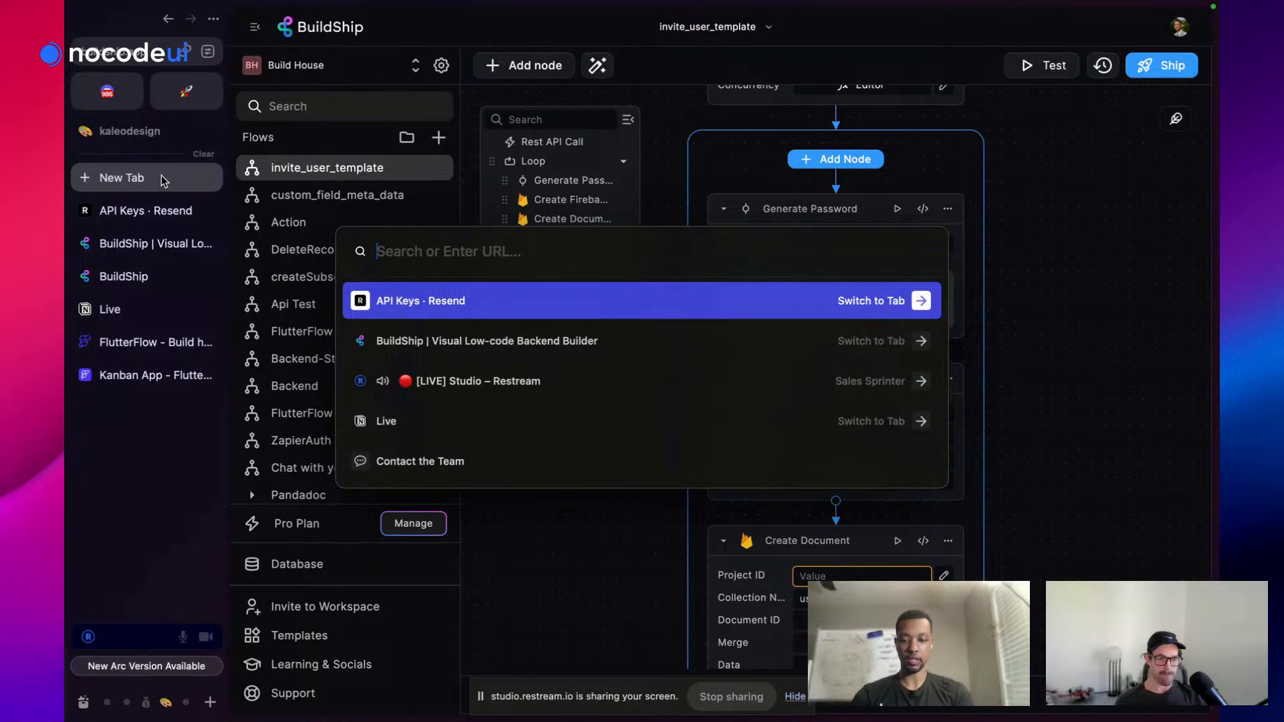
text(fieb)
key(BackSpace)
key(BackSpace)
text(r)
key(Return)
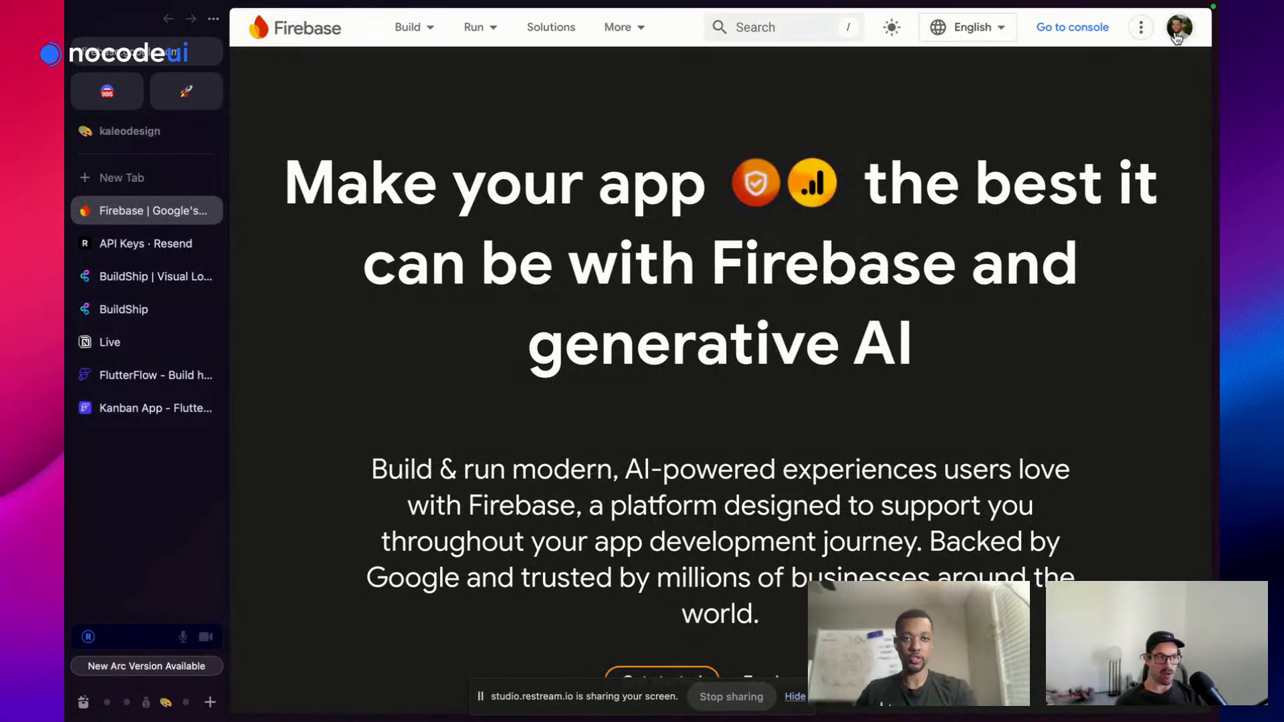
click(1179, 27)
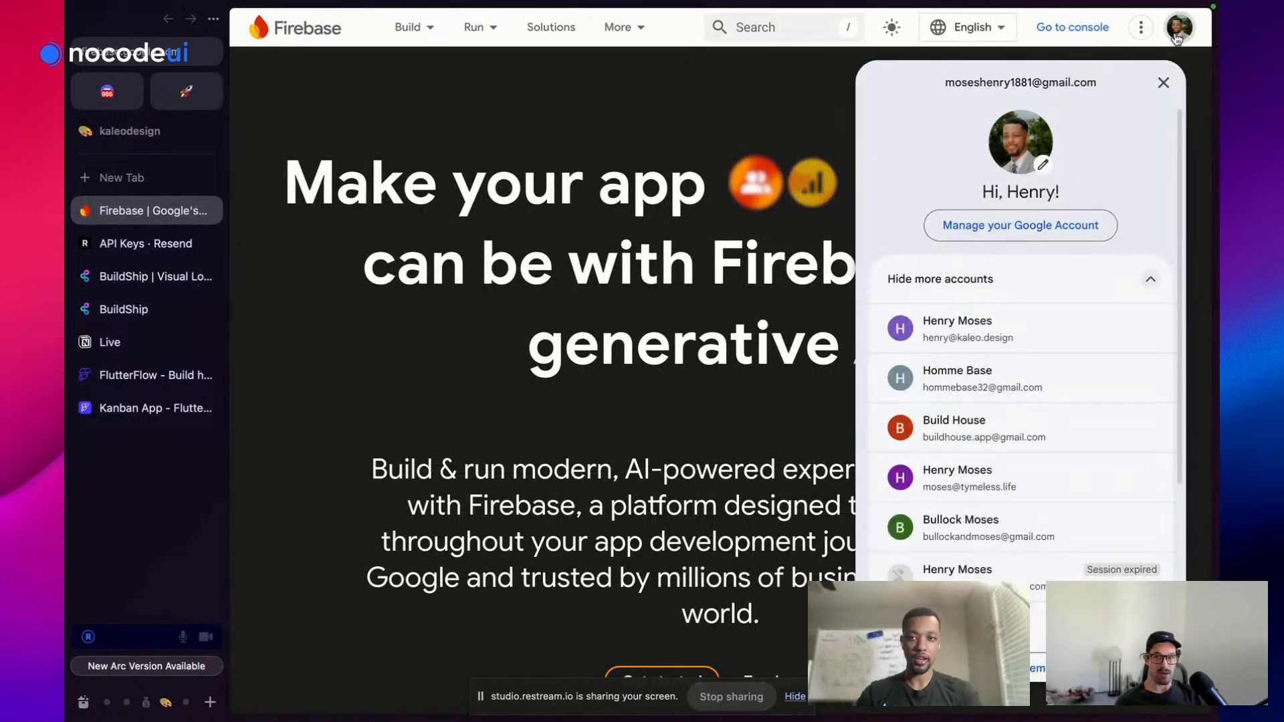
Switch to the studio Google account, browse the Firebase console projects, then return to BuildShip
click(979, 333)
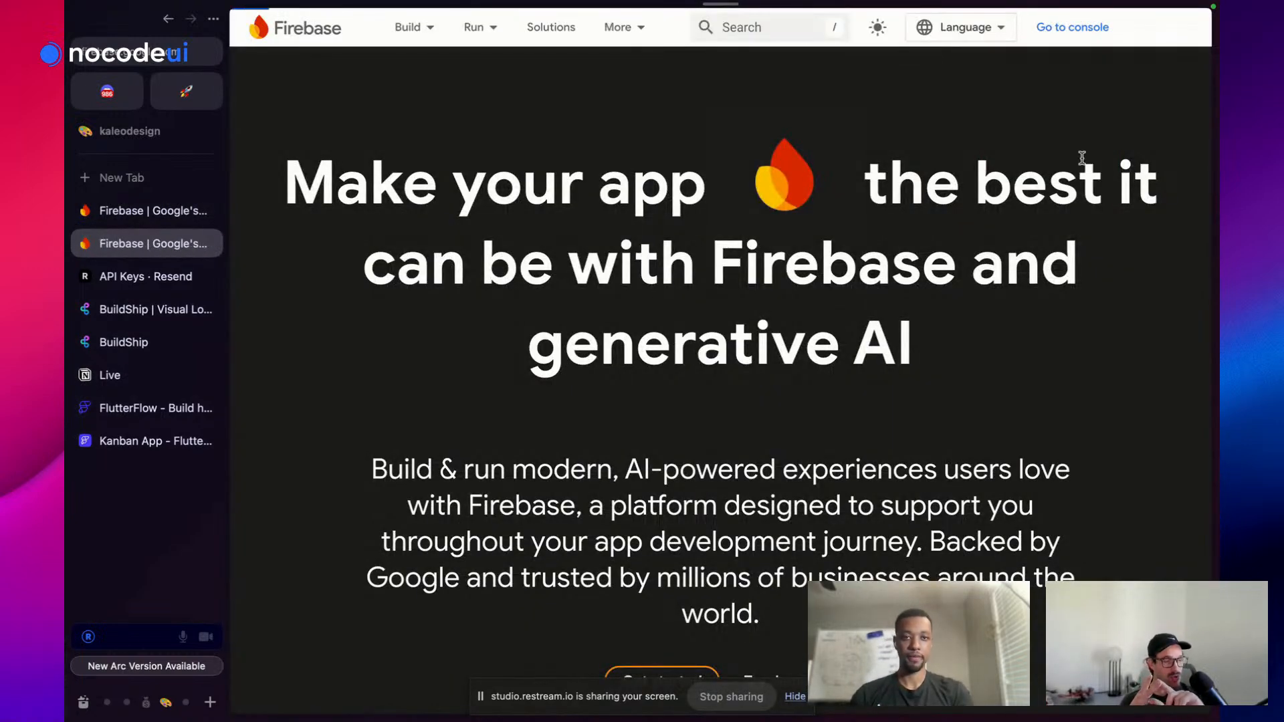
click(1068, 34)
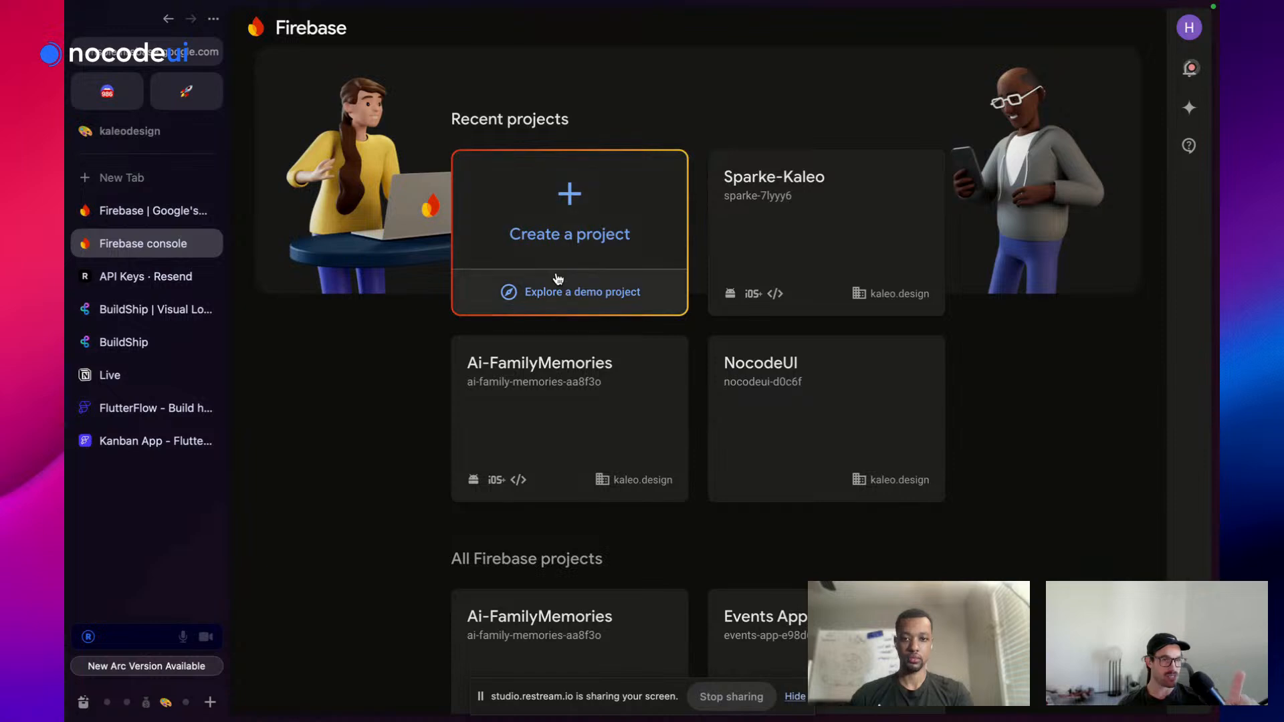
scroll(558, 279, down, 4)
scroll(559, 280, down, 5)
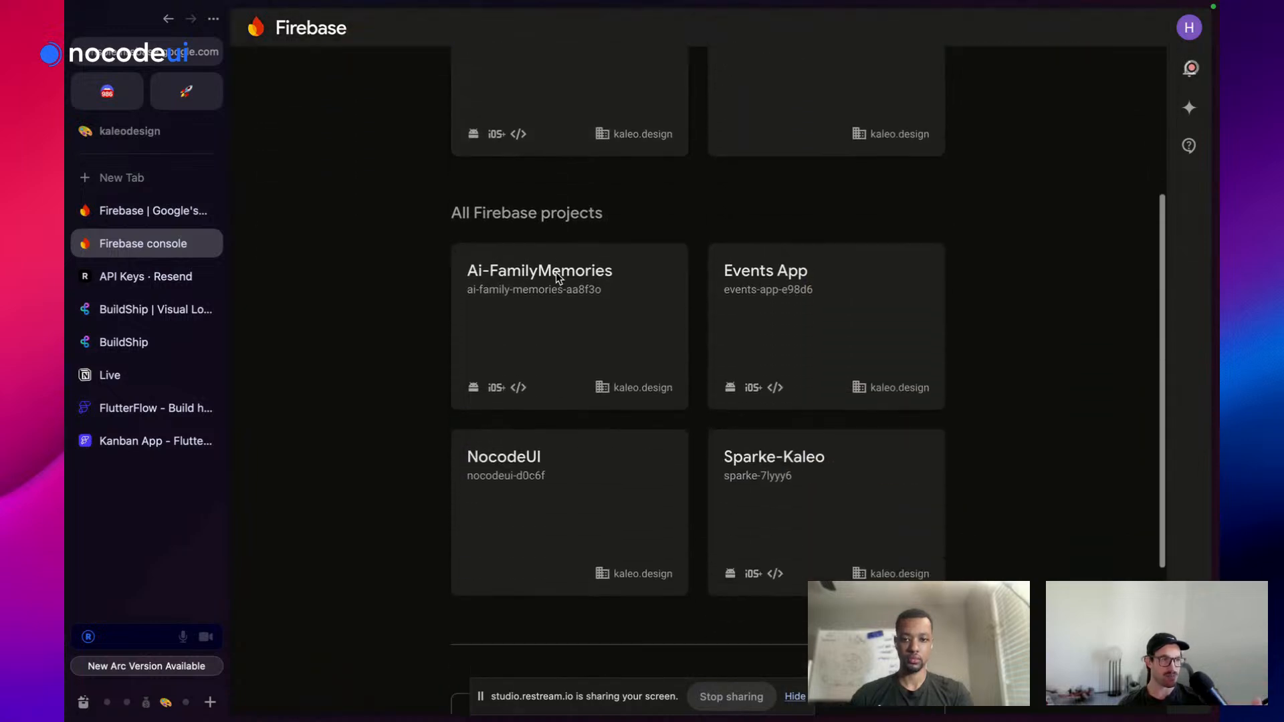
scroll(559, 279, up, 9)
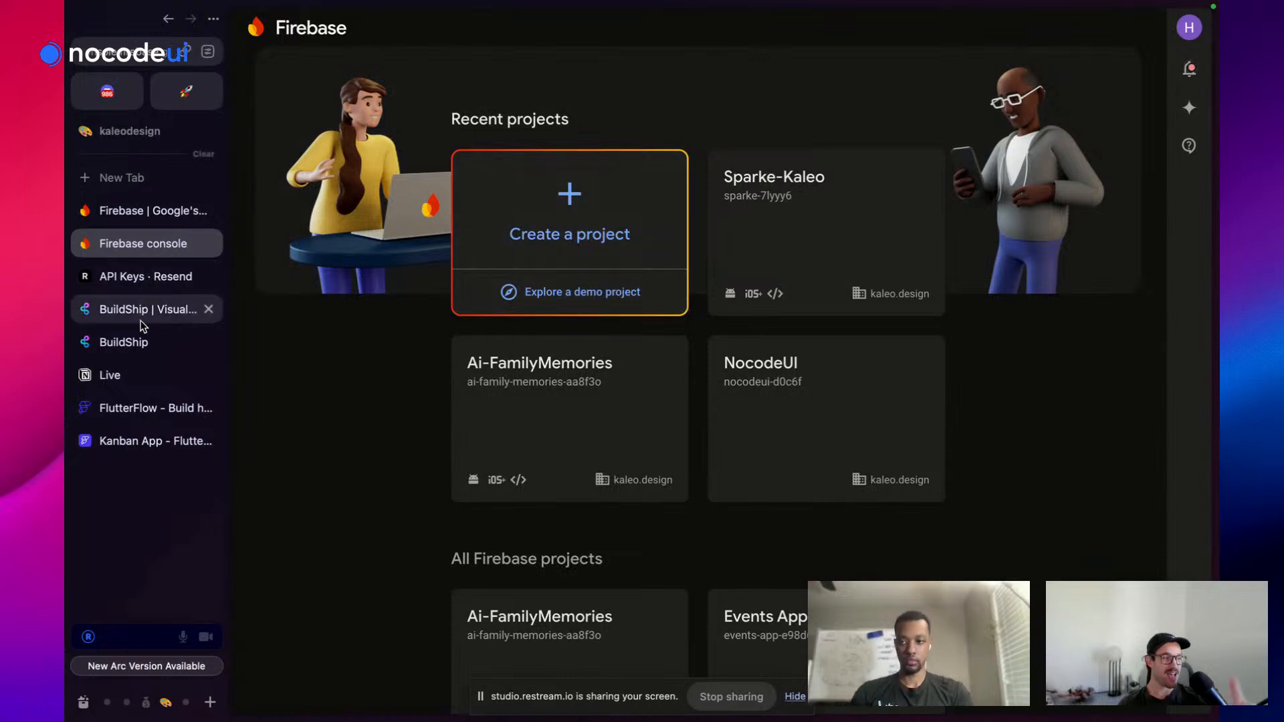
click(143, 342)
scroll(756, 388, down, 5)
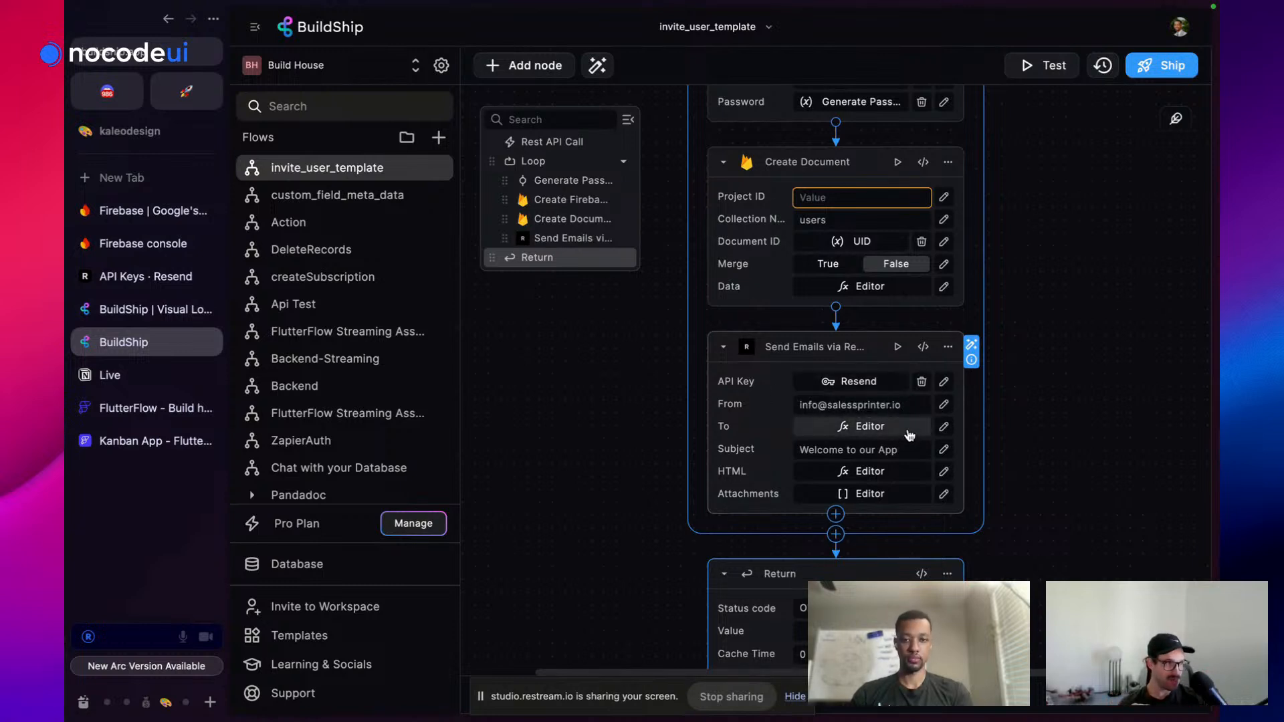
scroll(910, 436, up, 1)
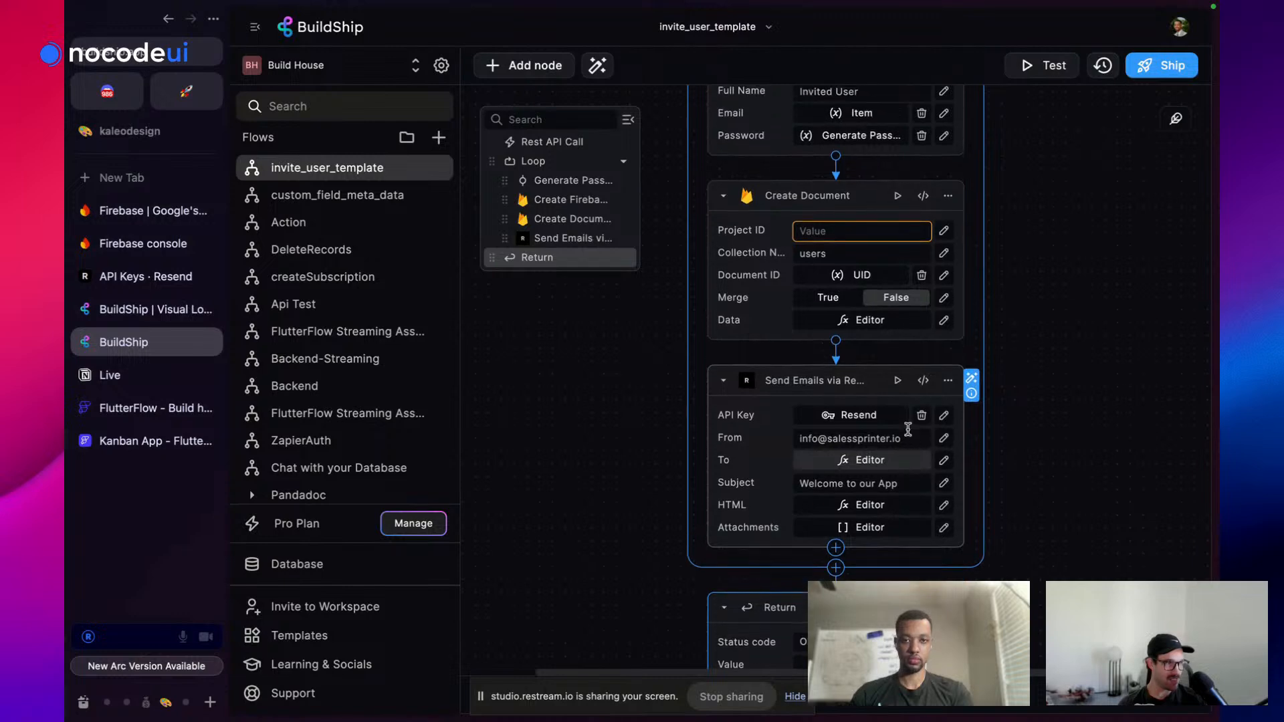
click(132, 233)
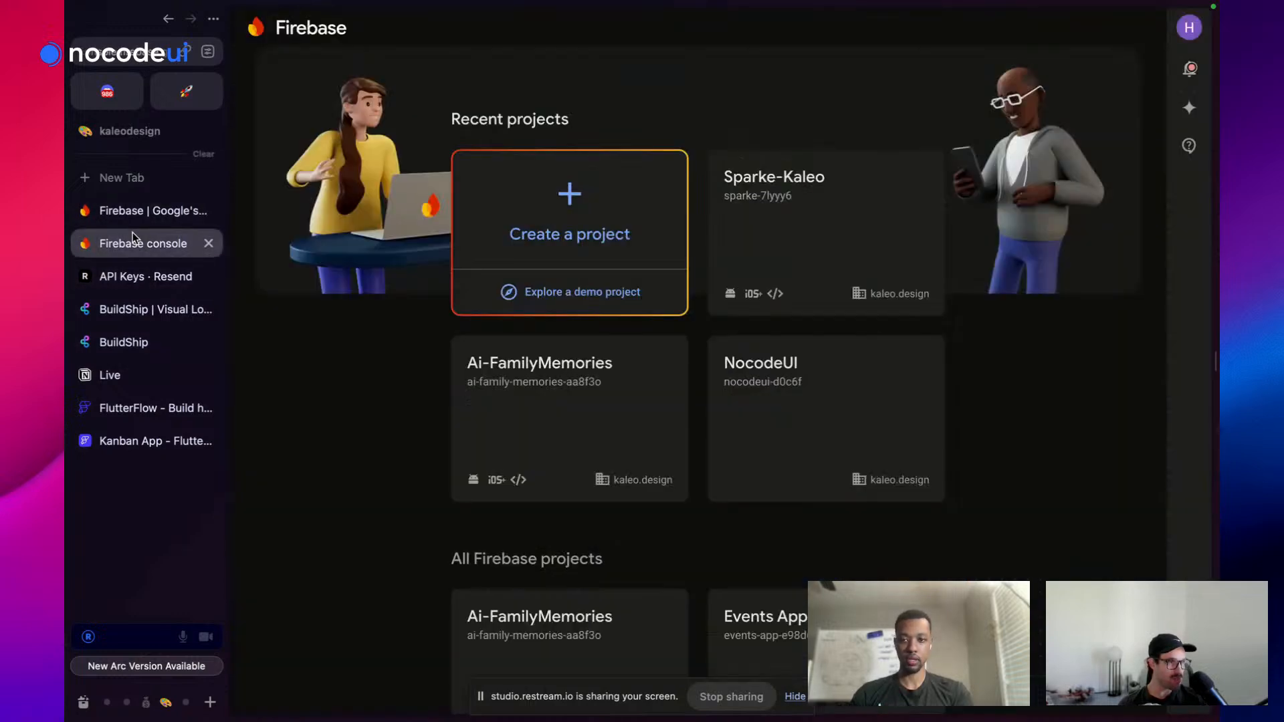
click(134, 342)
scroll(859, 301, up, 8)
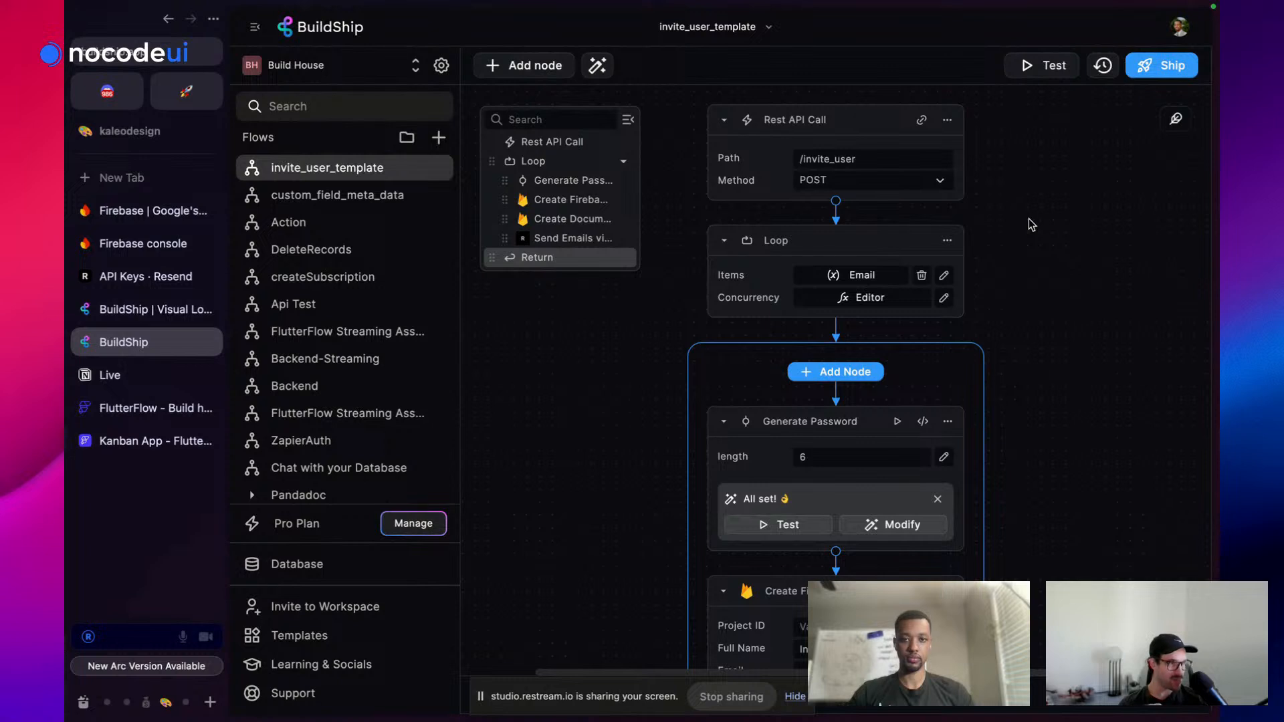
scroll(1028, 218, down, 4)
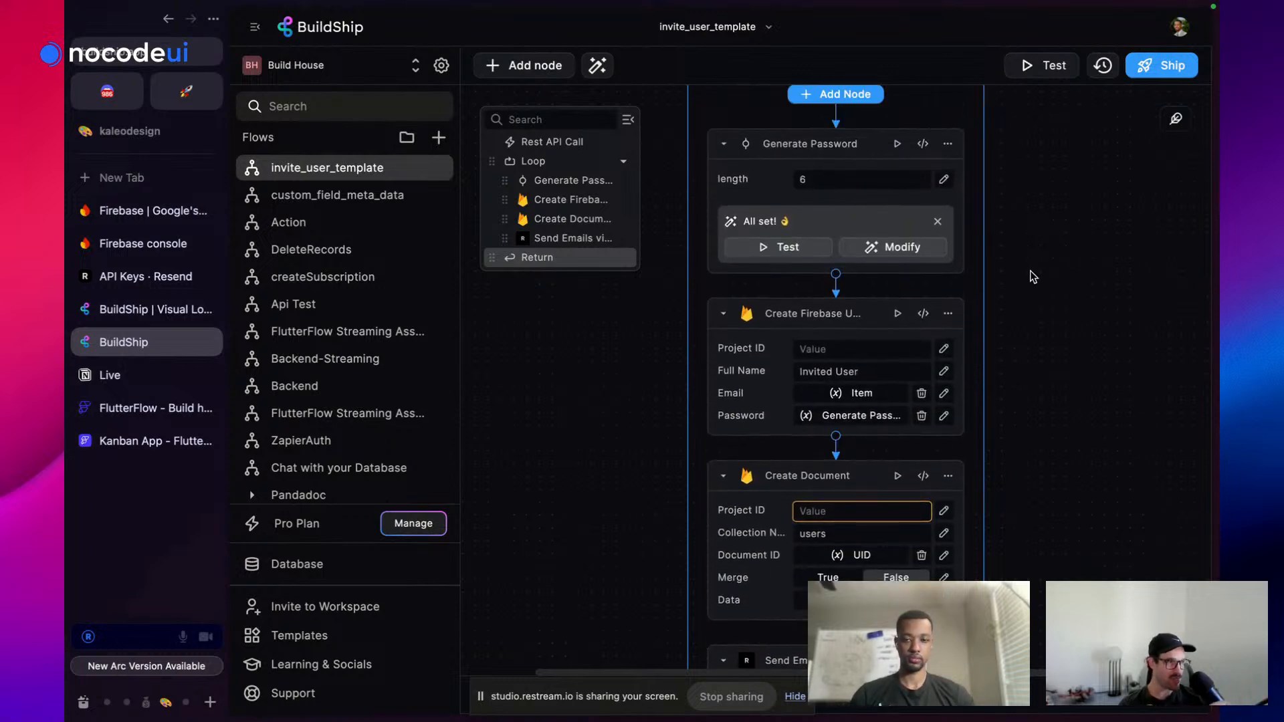
scroll(1033, 276, down, 1)
scroll(1033, 276, down, 1)
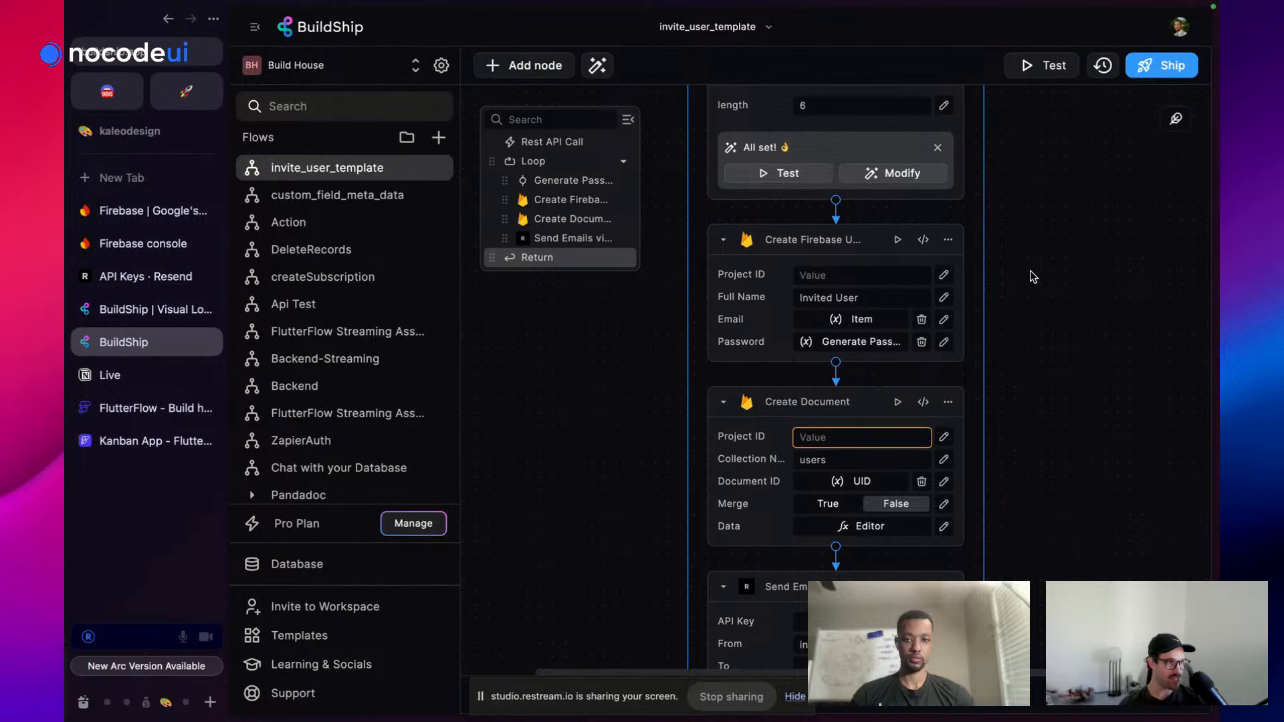
scroll(1034, 276, down, 5)
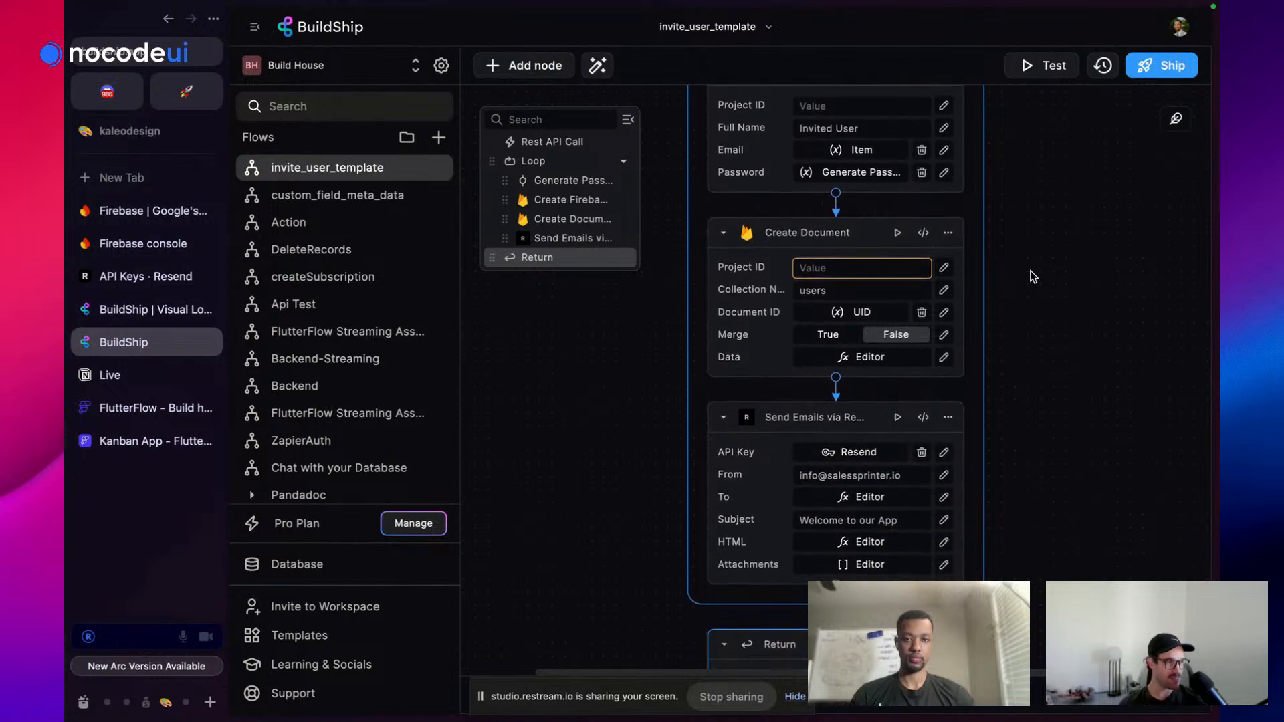
scroll(1033, 276, down, 3)
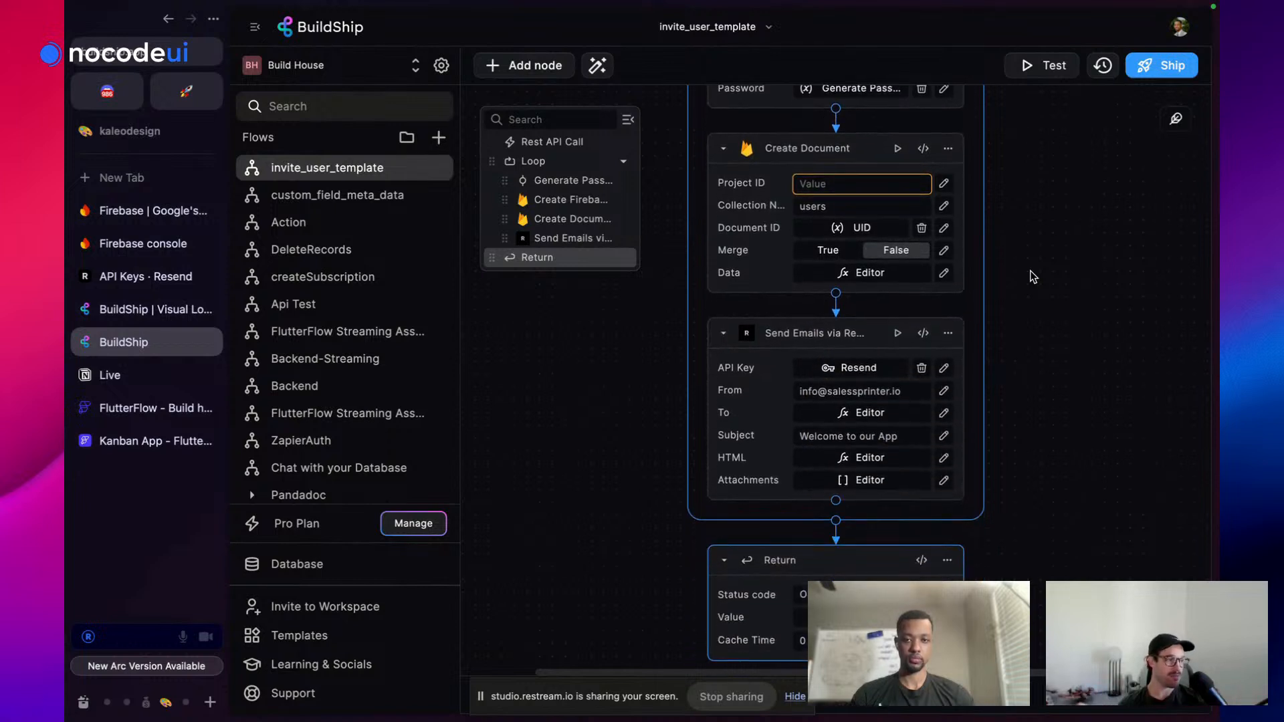
scroll(1034, 274, down, 2)
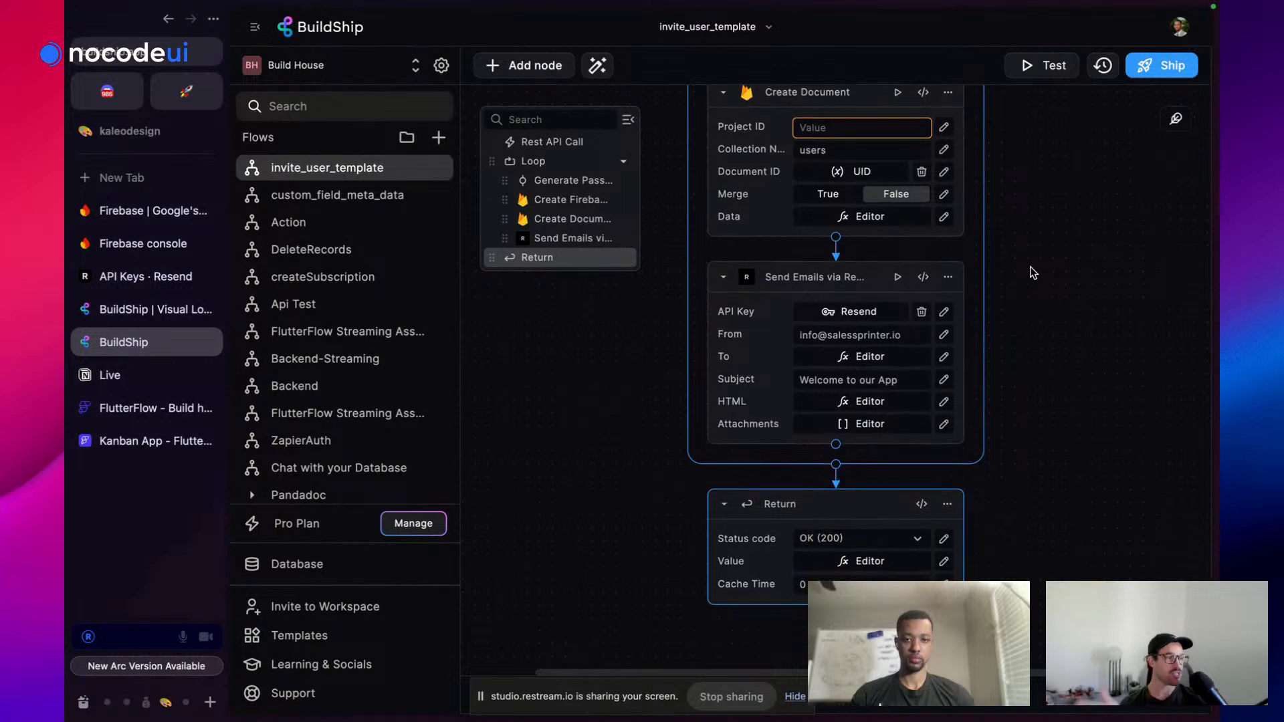
scroll(1033, 272, up, 6)
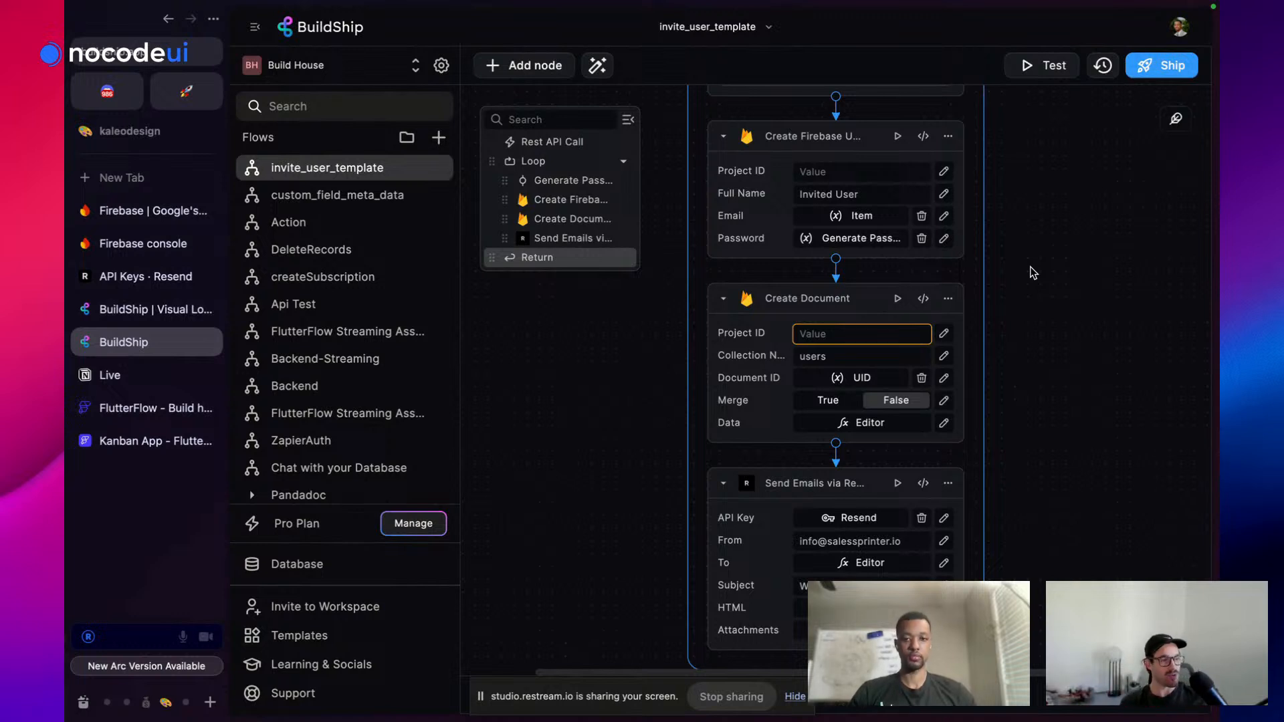
scroll(1030, 279, up, 3)
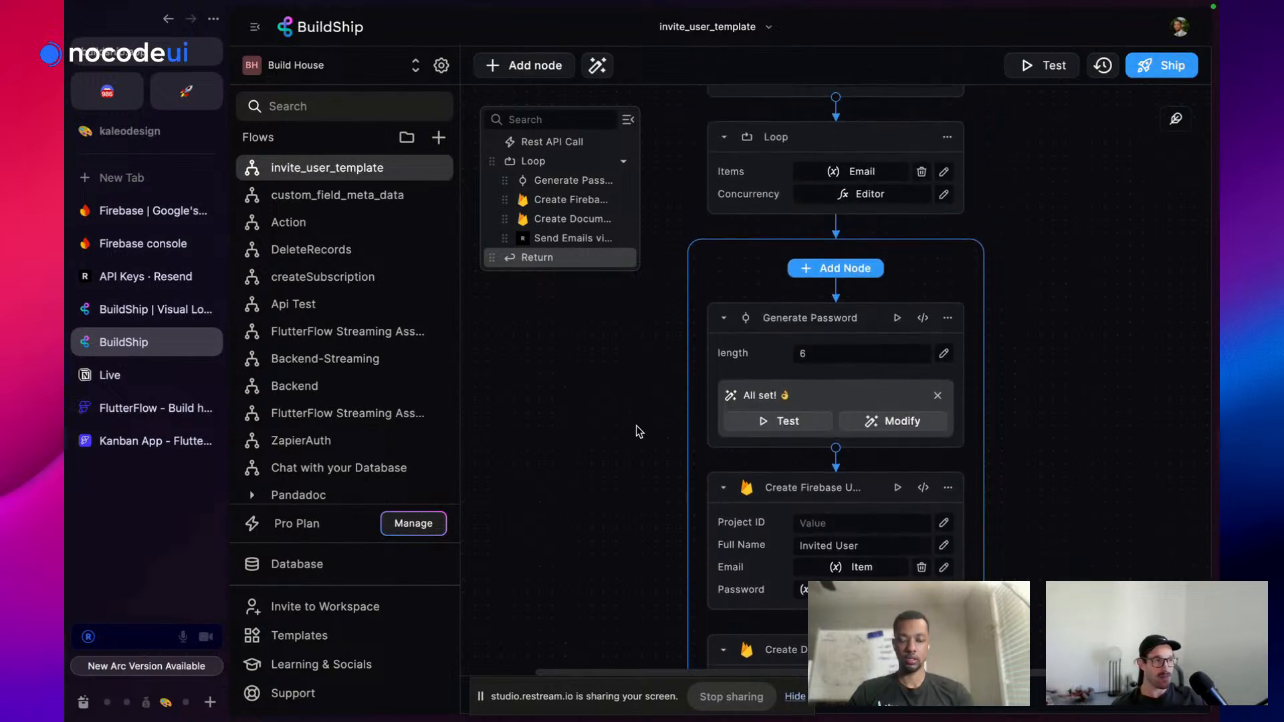
scroll(636, 425, up, 2)
Open the Events App project in the Firebase console
click(127, 246)
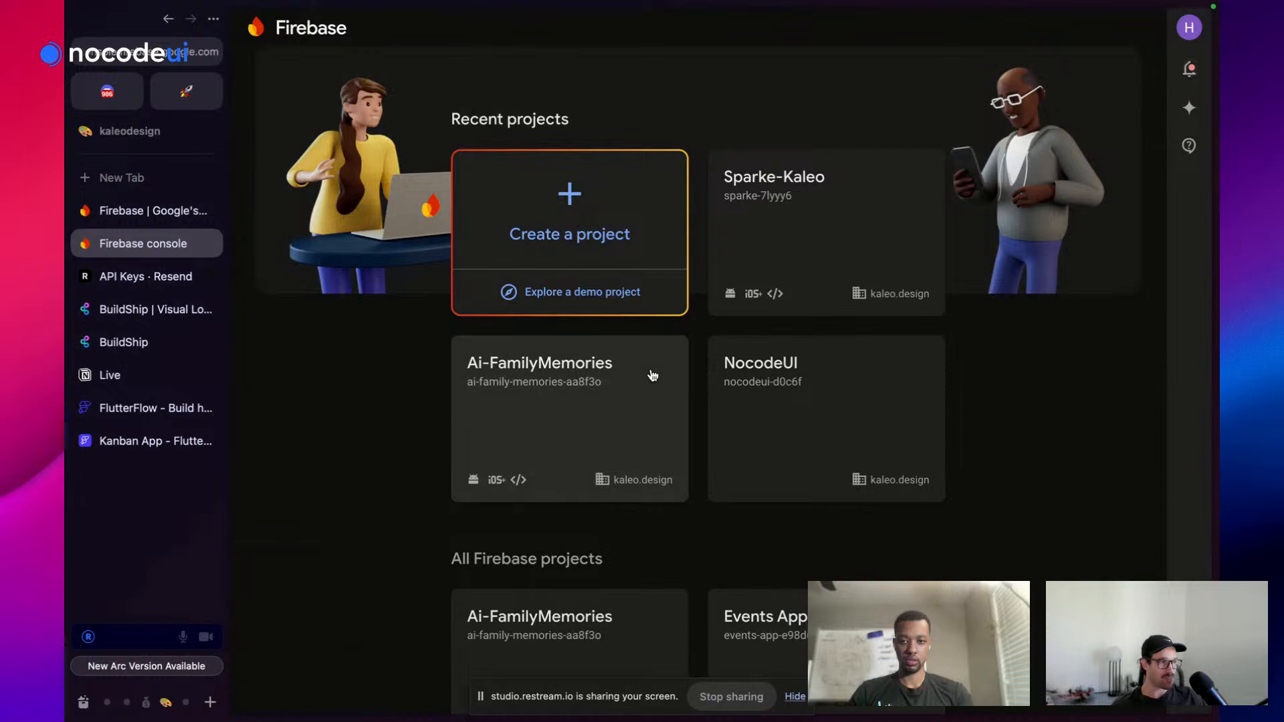
scroll(692, 409, down, 3)
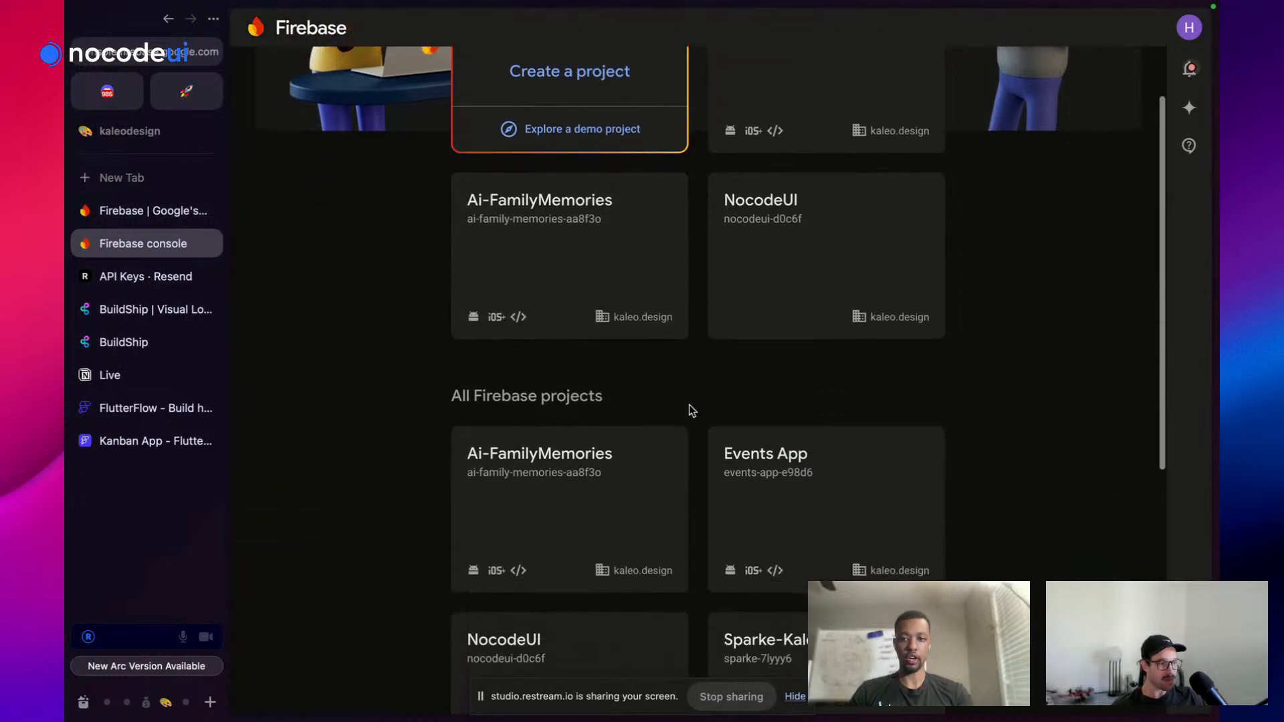
scroll(691, 409, up, 3)
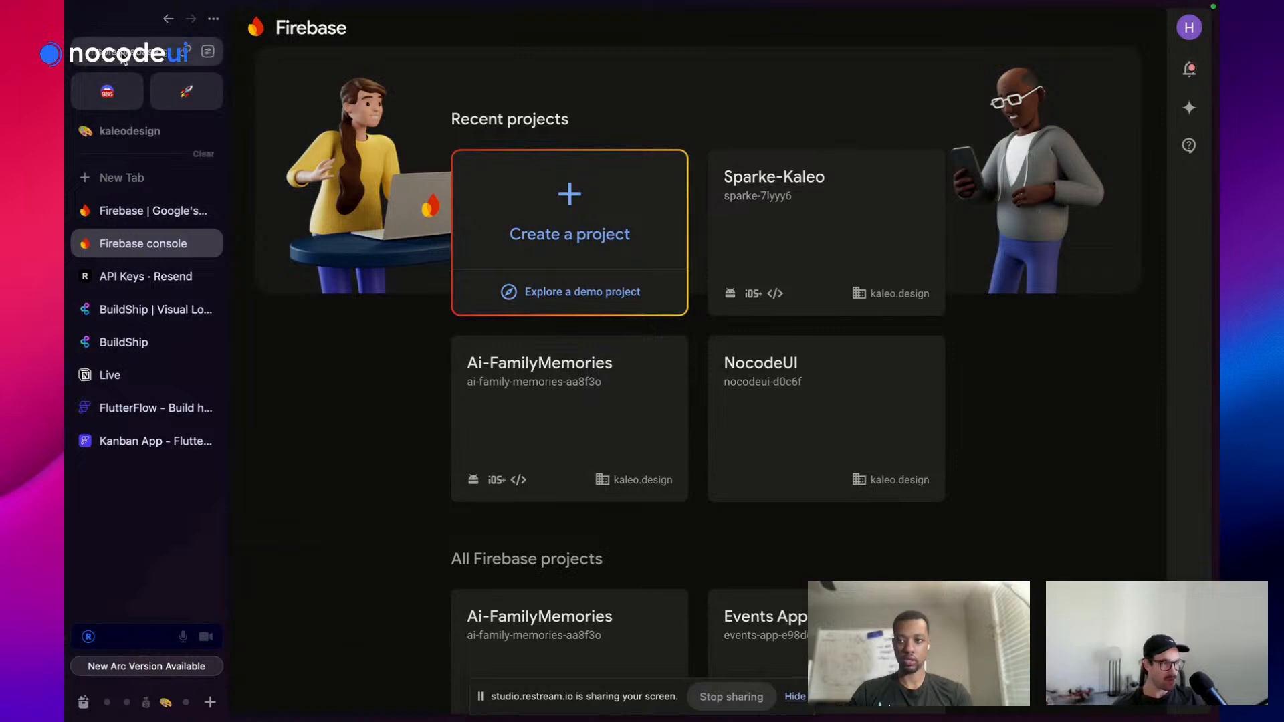
scroll(610, 390, down, 1)
scroll(610, 390, up, 1)
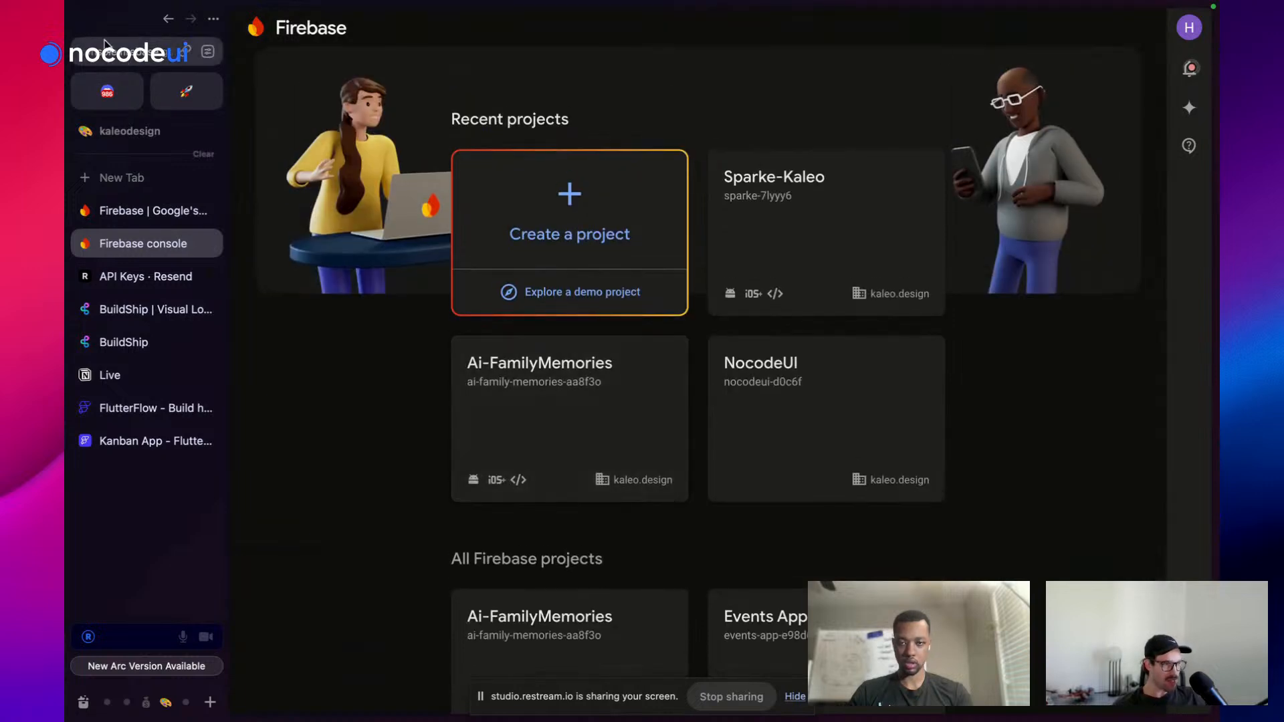
scroll(988, 374, down, 2)
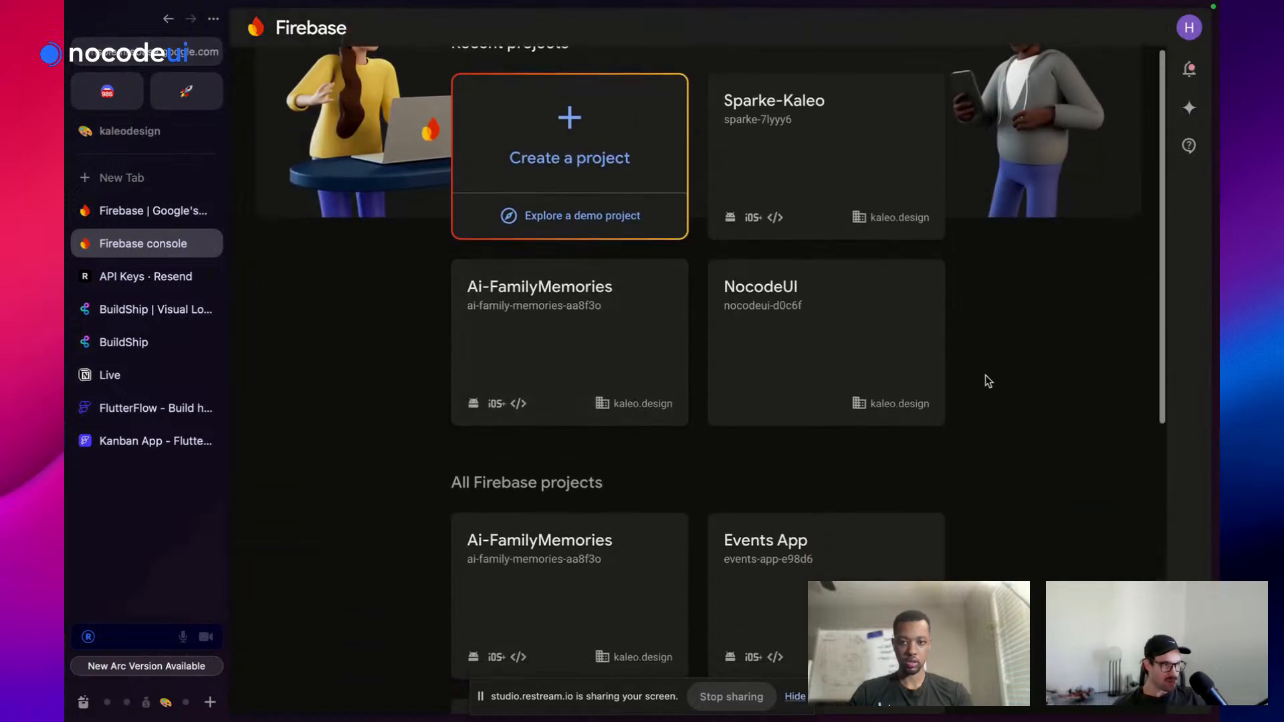
scroll(988, 382, down, 5)
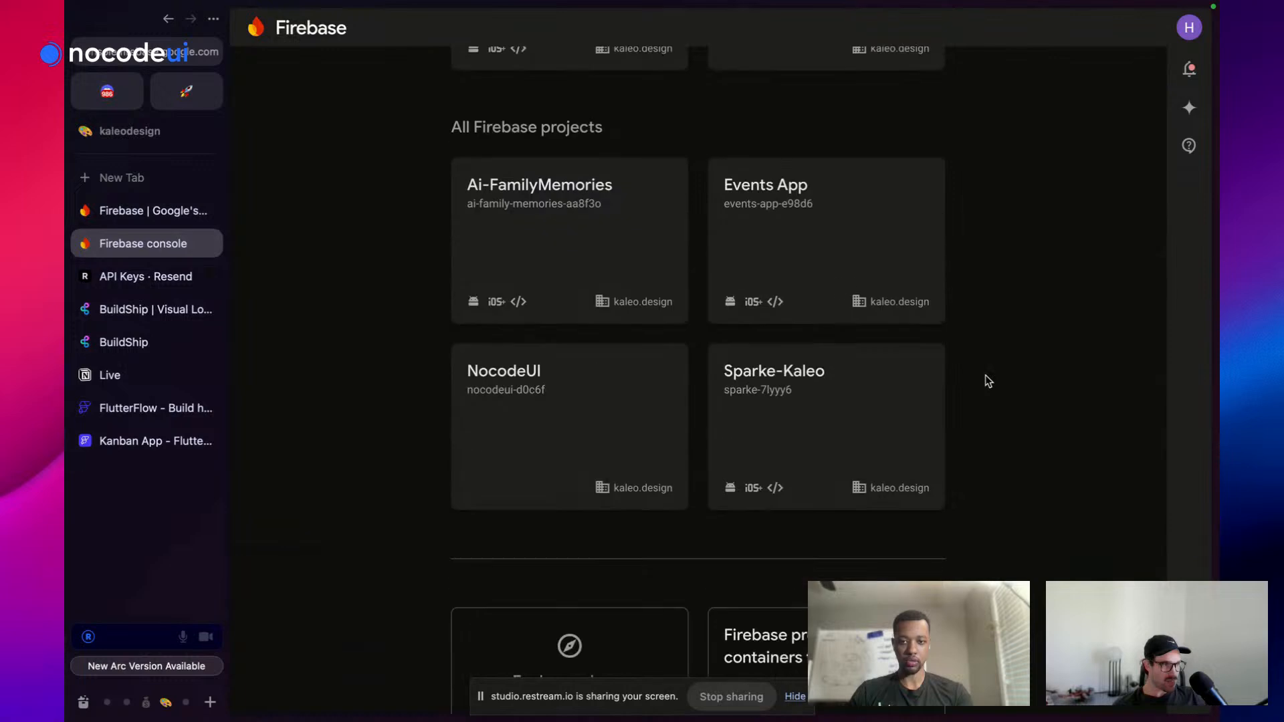
scroll(966, 379, up, 1)
click(817, 279)
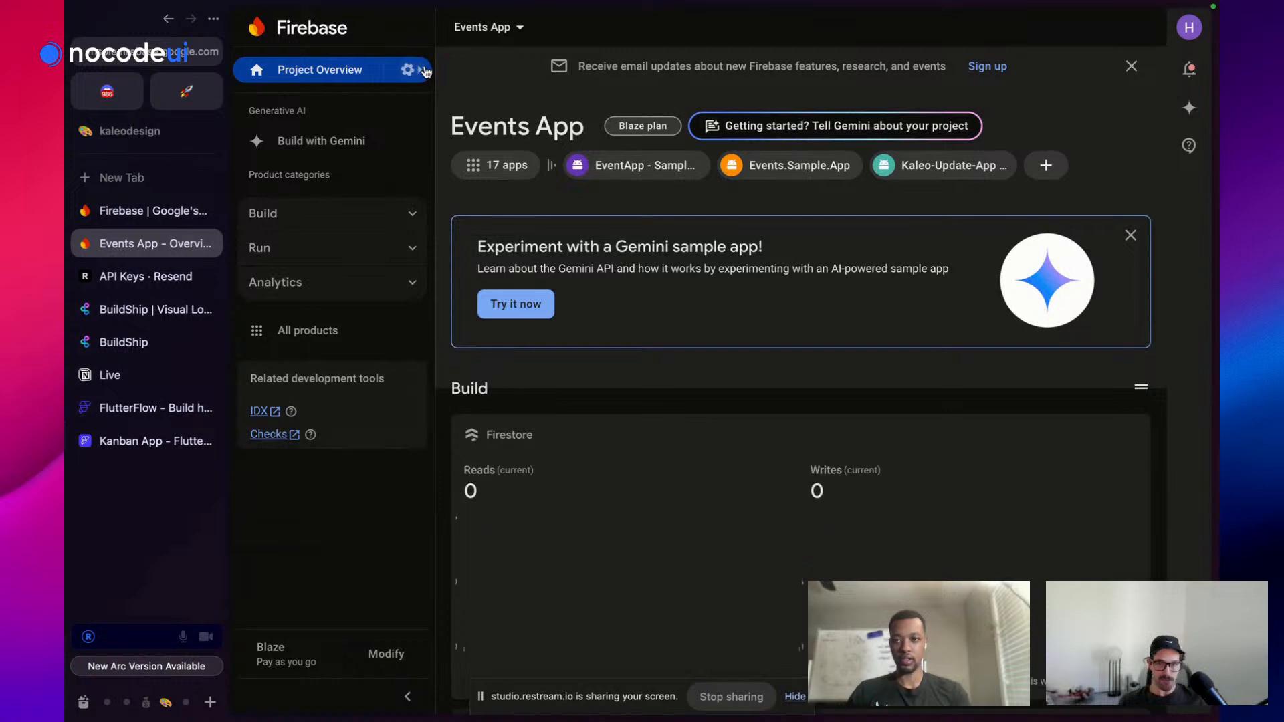
Copy the Project ID events-app-e98d6 from Events App's project settings and return to BuildShip
click(424, 72)
click(460, 79)
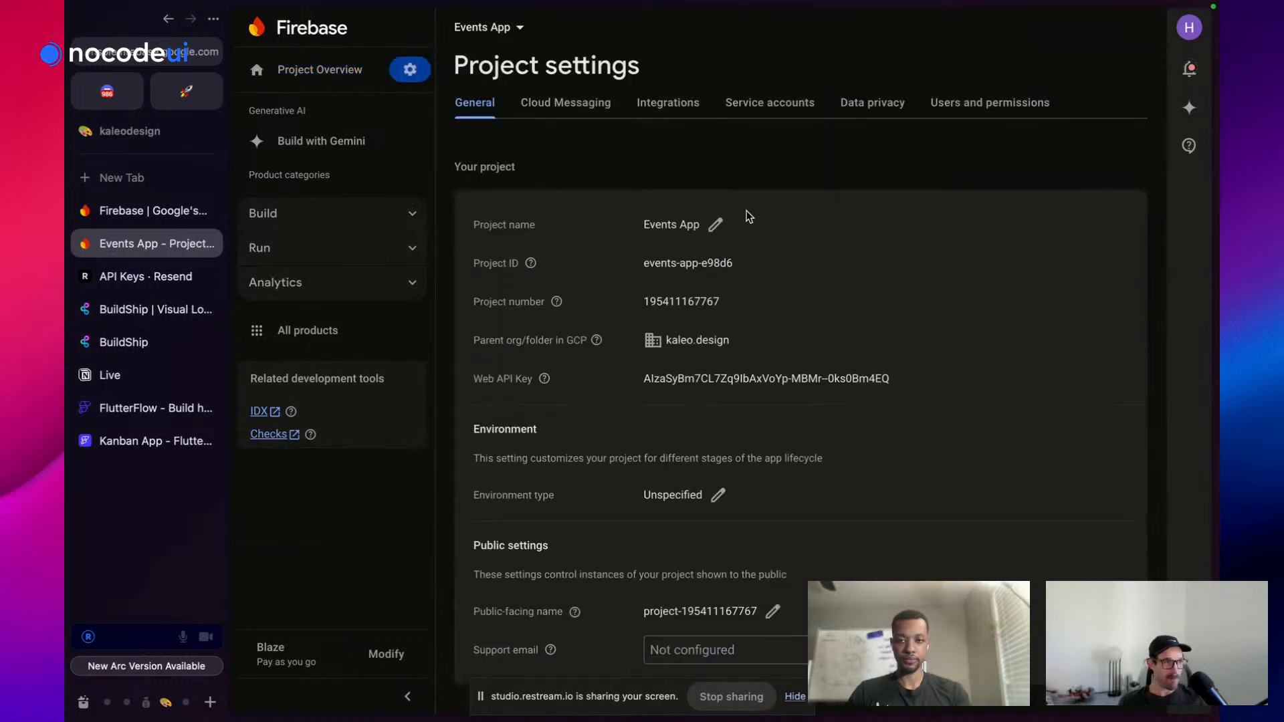
triple_click(688, 264)
key(super+c)
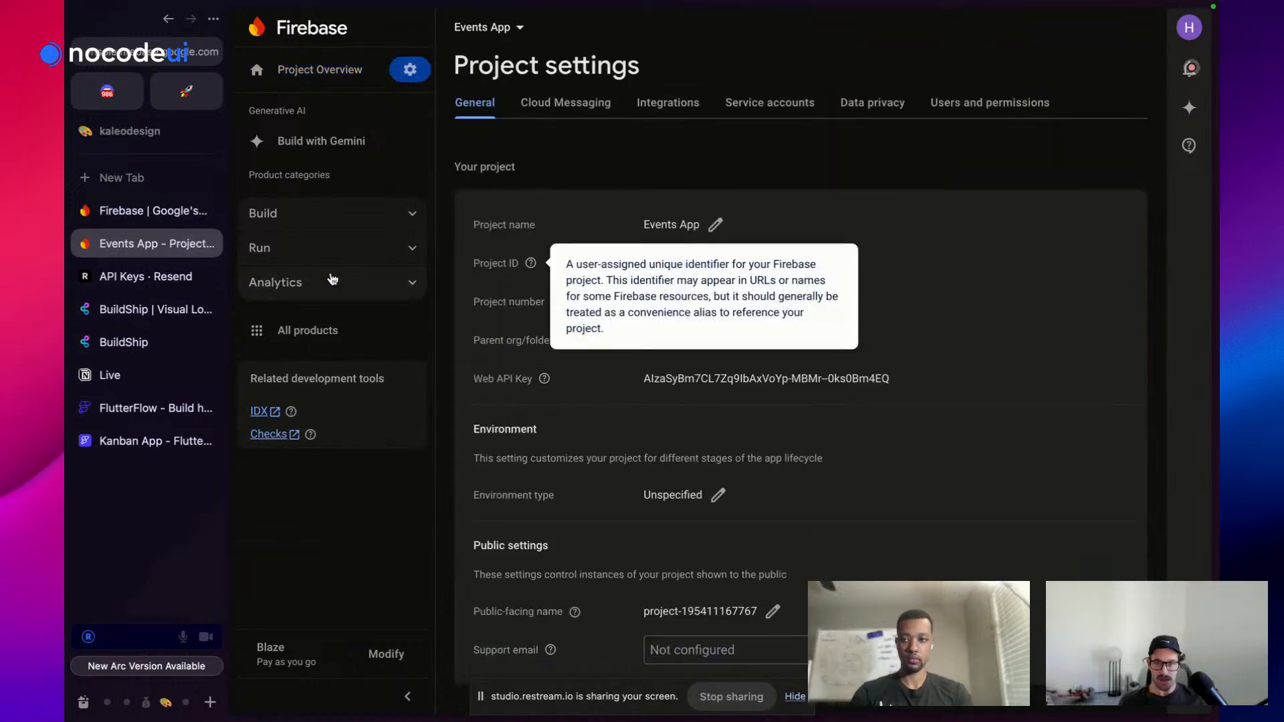
click(124, 342)
scroll(903, 455, down, 4)
Paste events-app-e98d6 as the Project ID of Create Firebase User and Create Document
click(848, 381)
key(super+v)
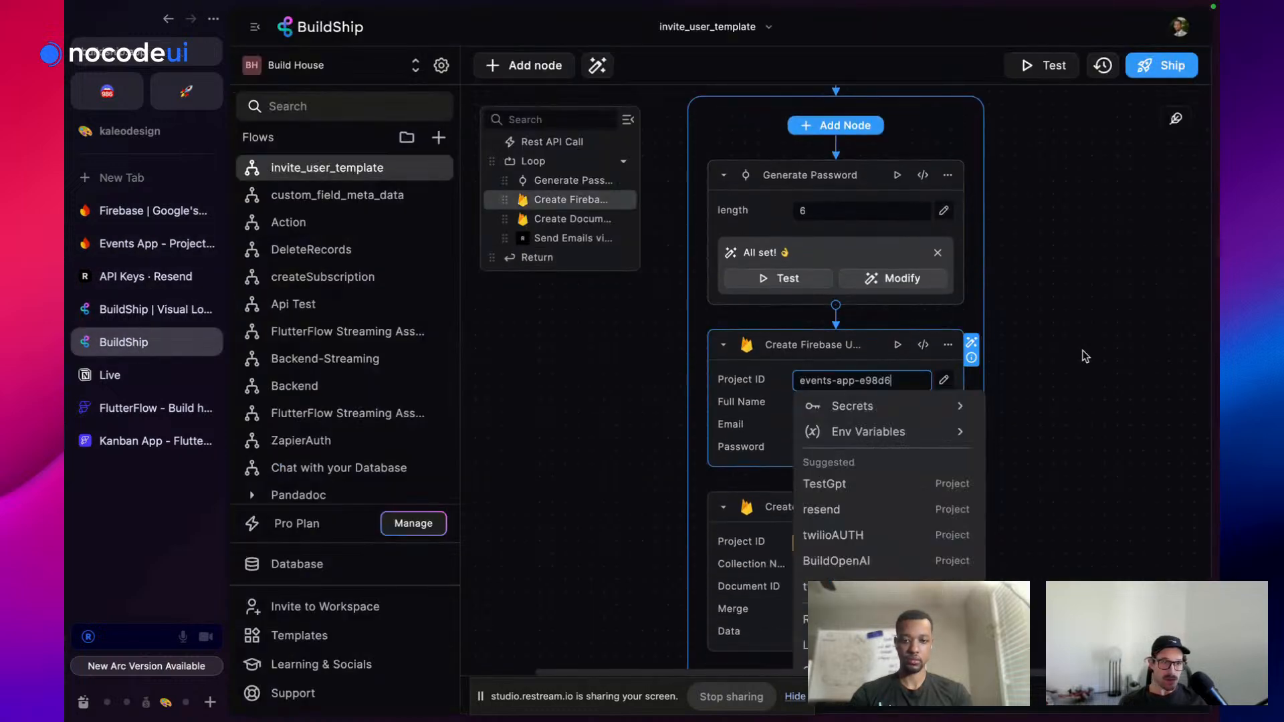
click(1028, 361)
click(860, 542)
key(super+v)
click(1004, 435)
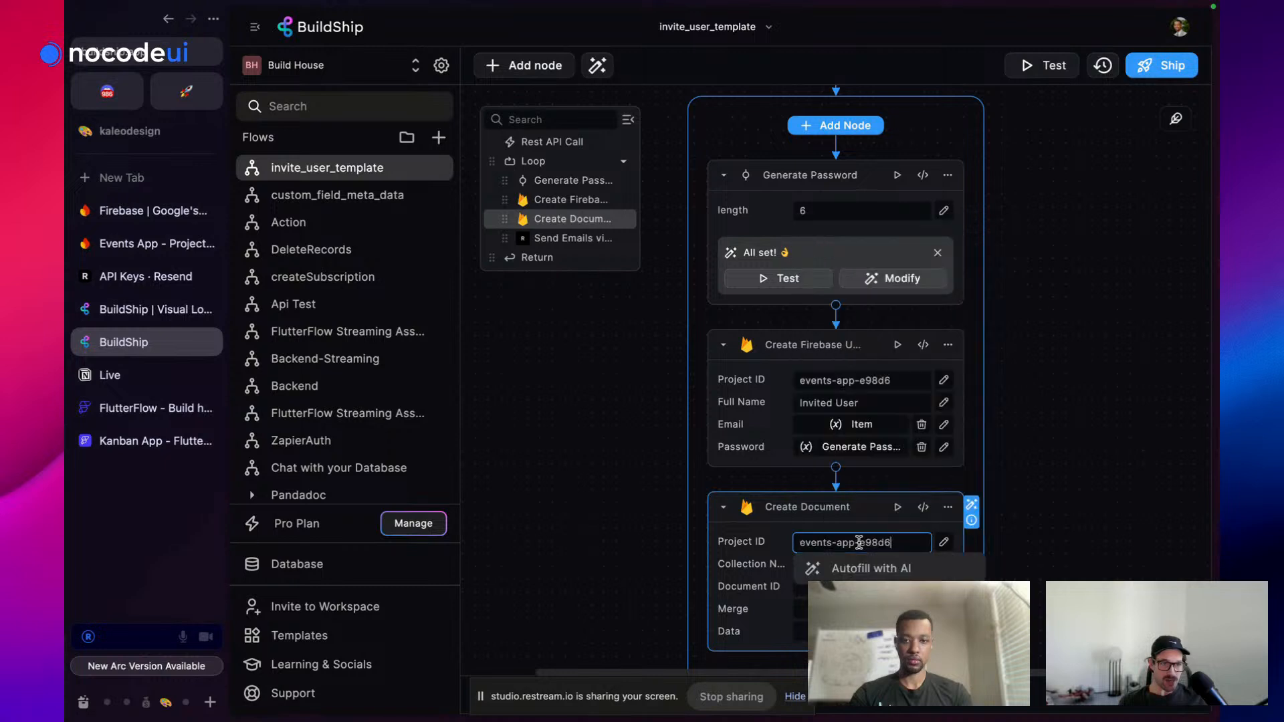
Test-run Create Firebase User with a sample email and test password
scroll(973, 401, down, 5)
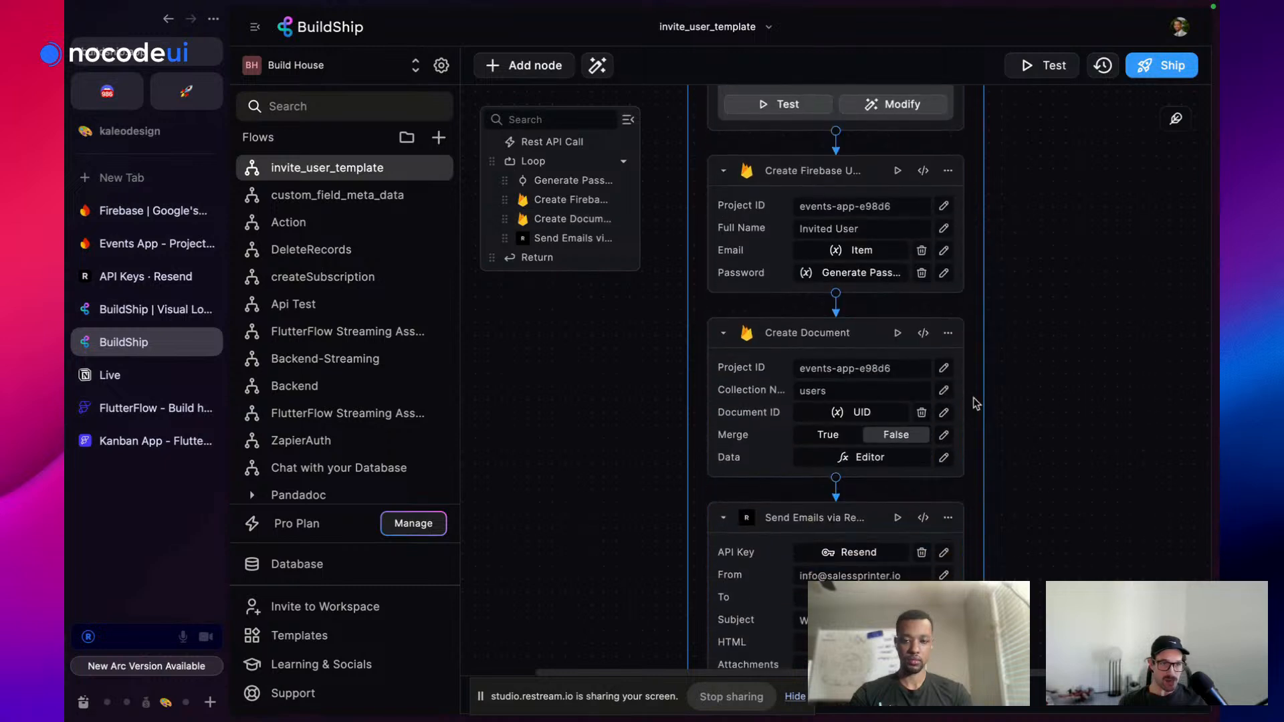
click(896, 173)
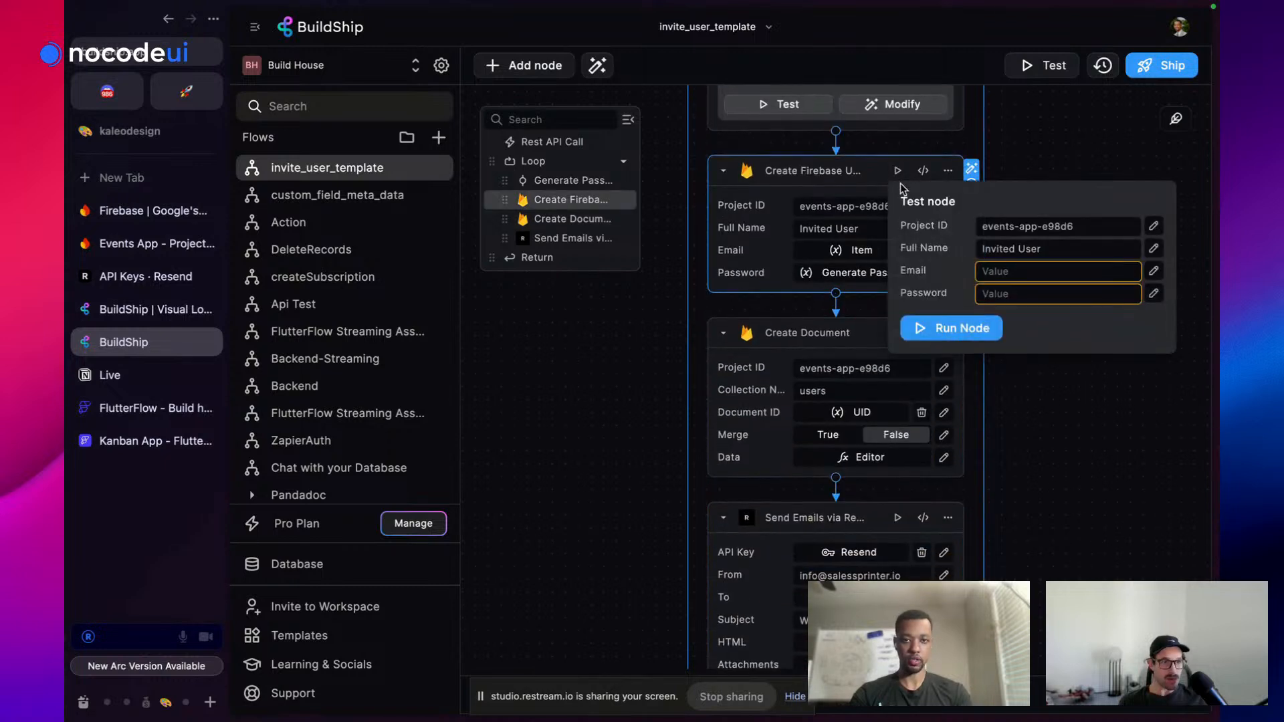
click(1034, 268)
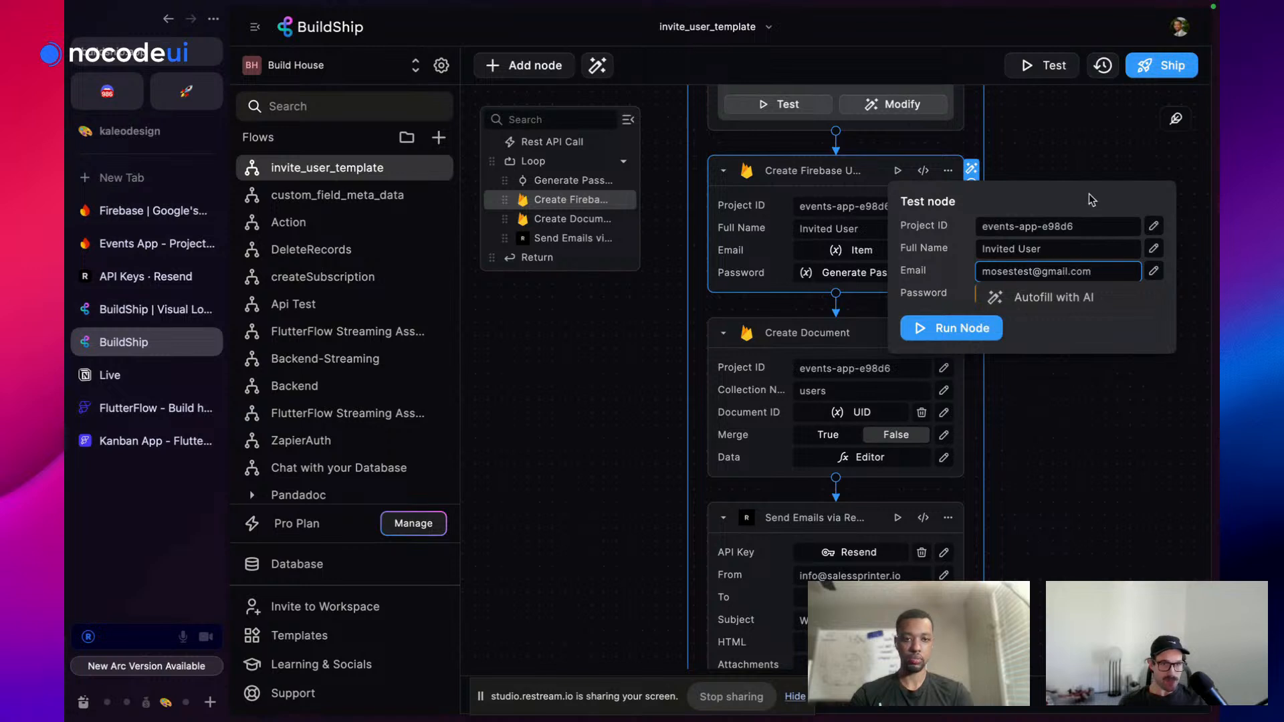
key(Tab)
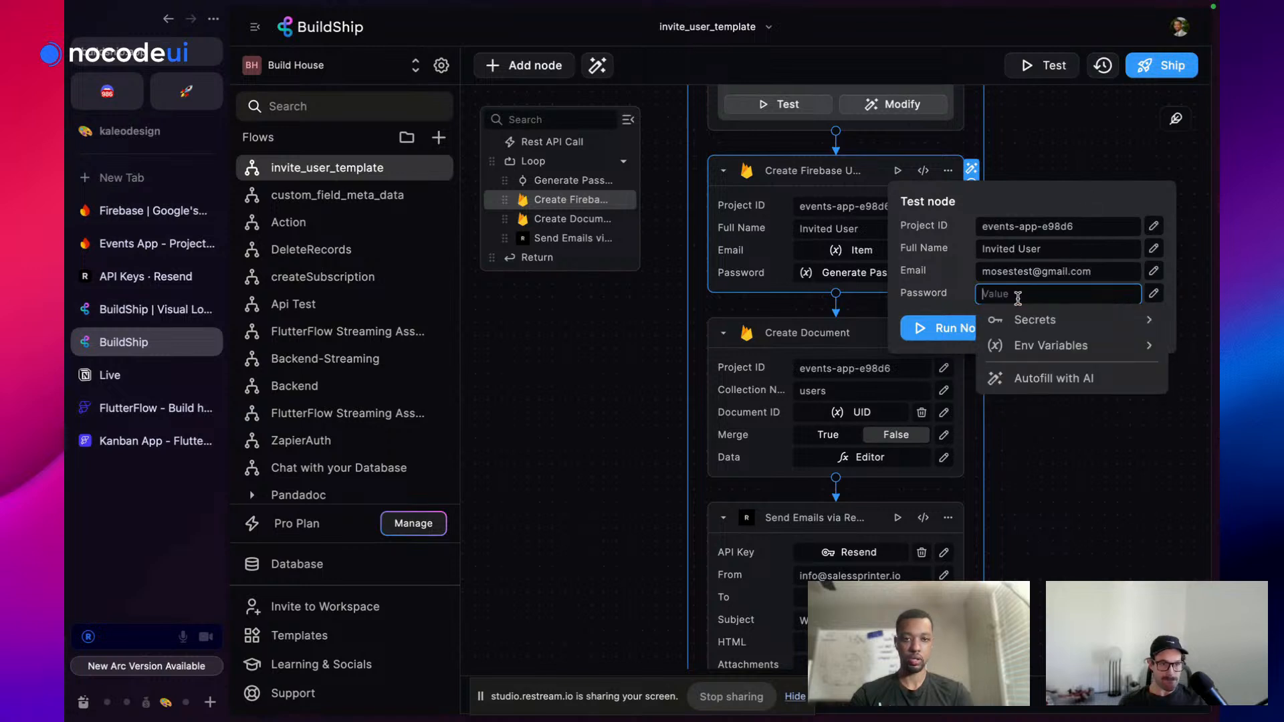
text(123456!!)
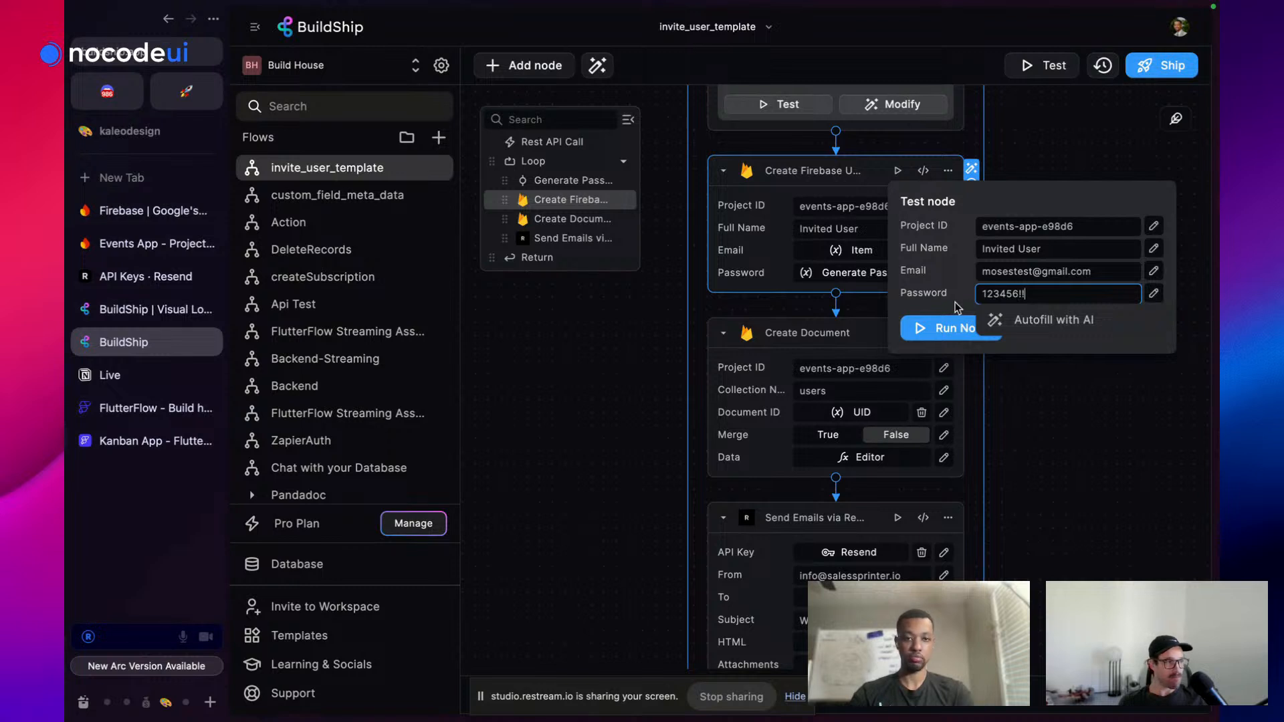
click(943, 328)
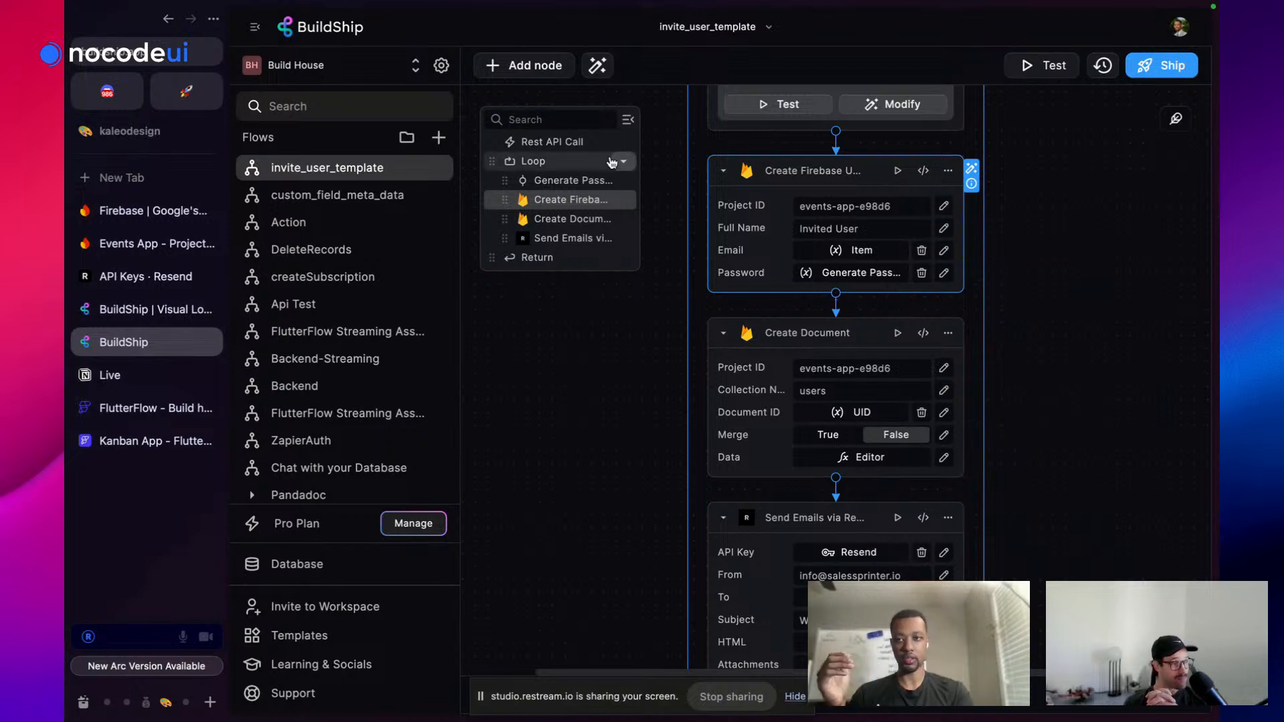
Open BuildShip's Project Settings showing Project ID, Bucket ID and service account details
click(442, 77)
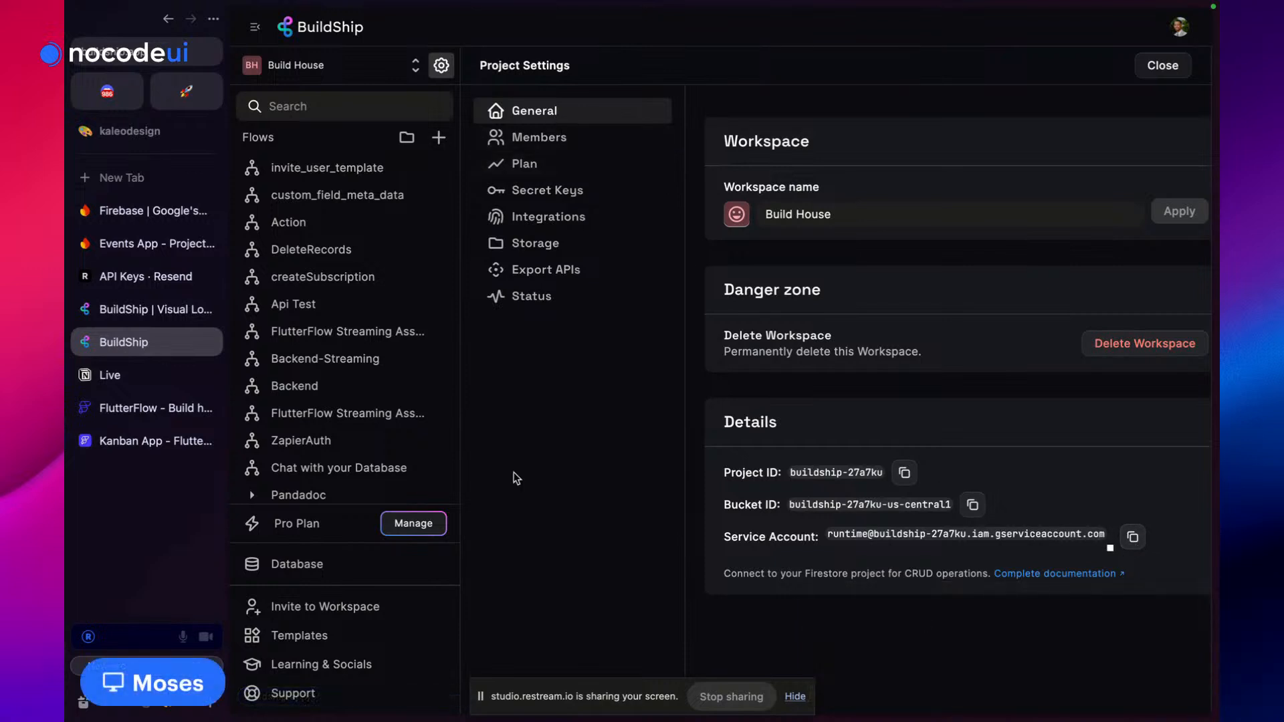
Review the Events App settings and search 'google console' in a new tab
click(137, 213)
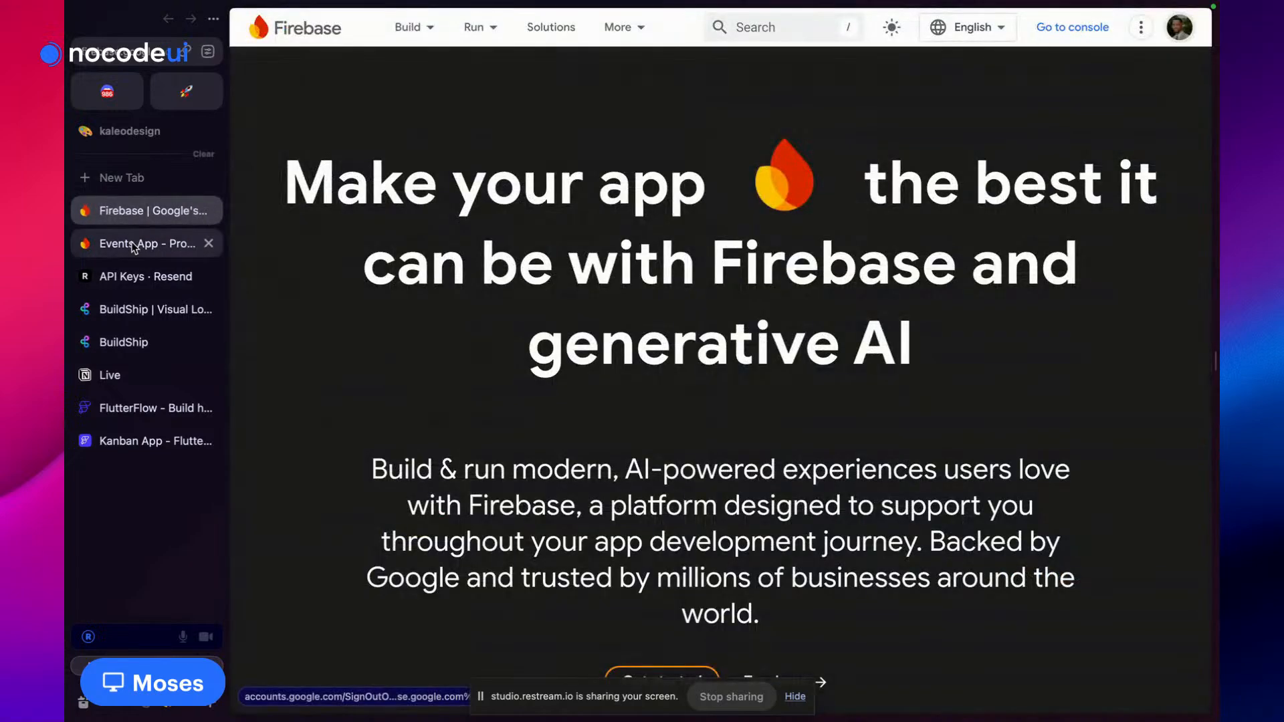
click(134, 245)
scroll(850, 292, down, 1)
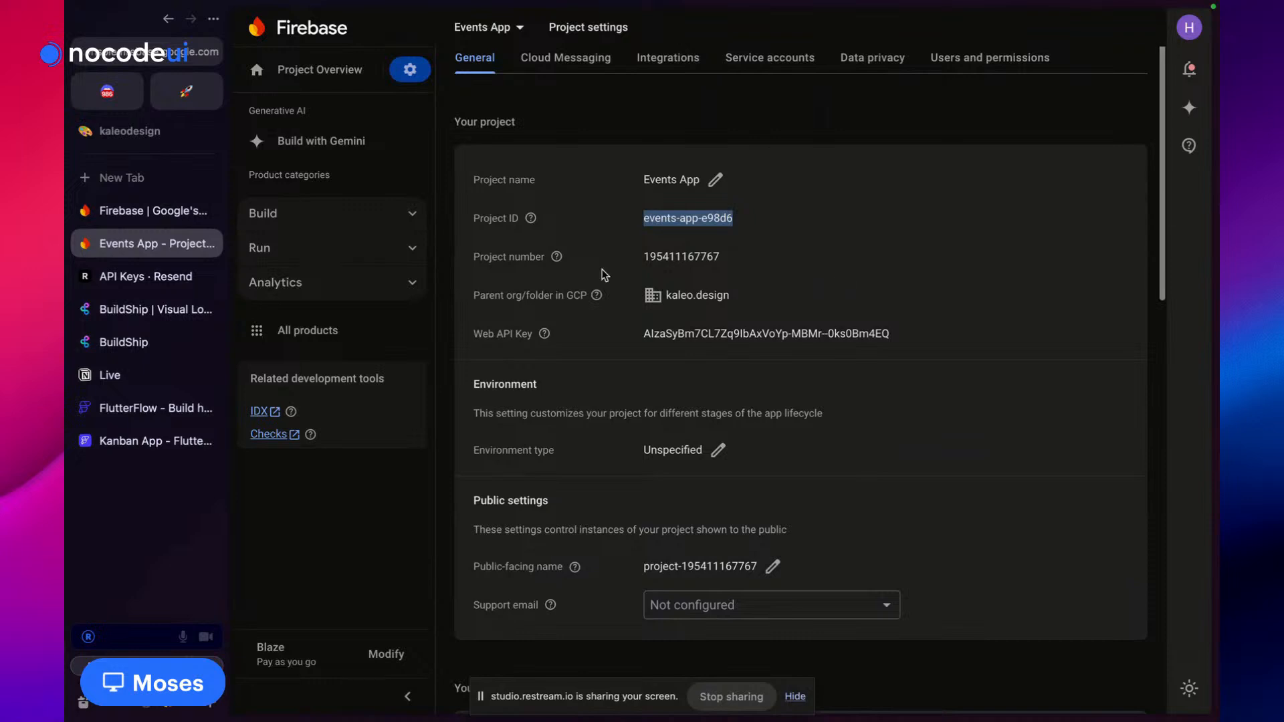
scroll(605, 274, down, 1)
scroll(542, 237, up, 2)
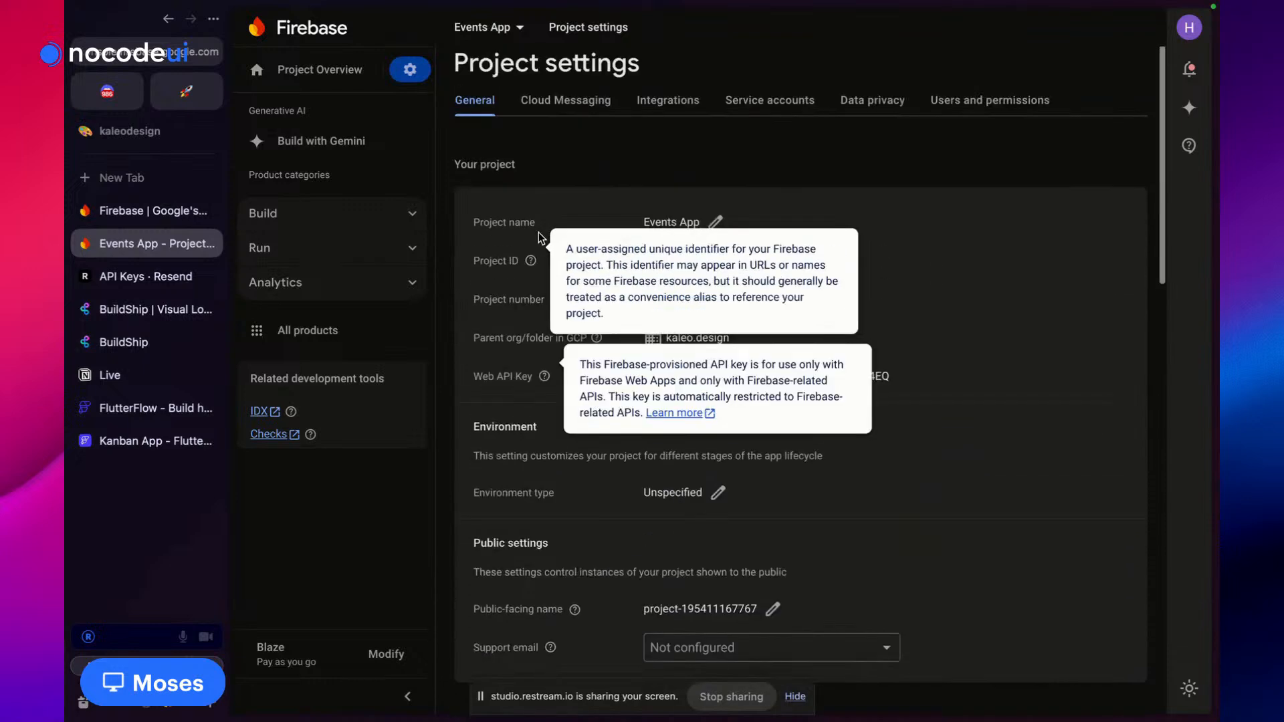
click(141, 182)
text(google c)
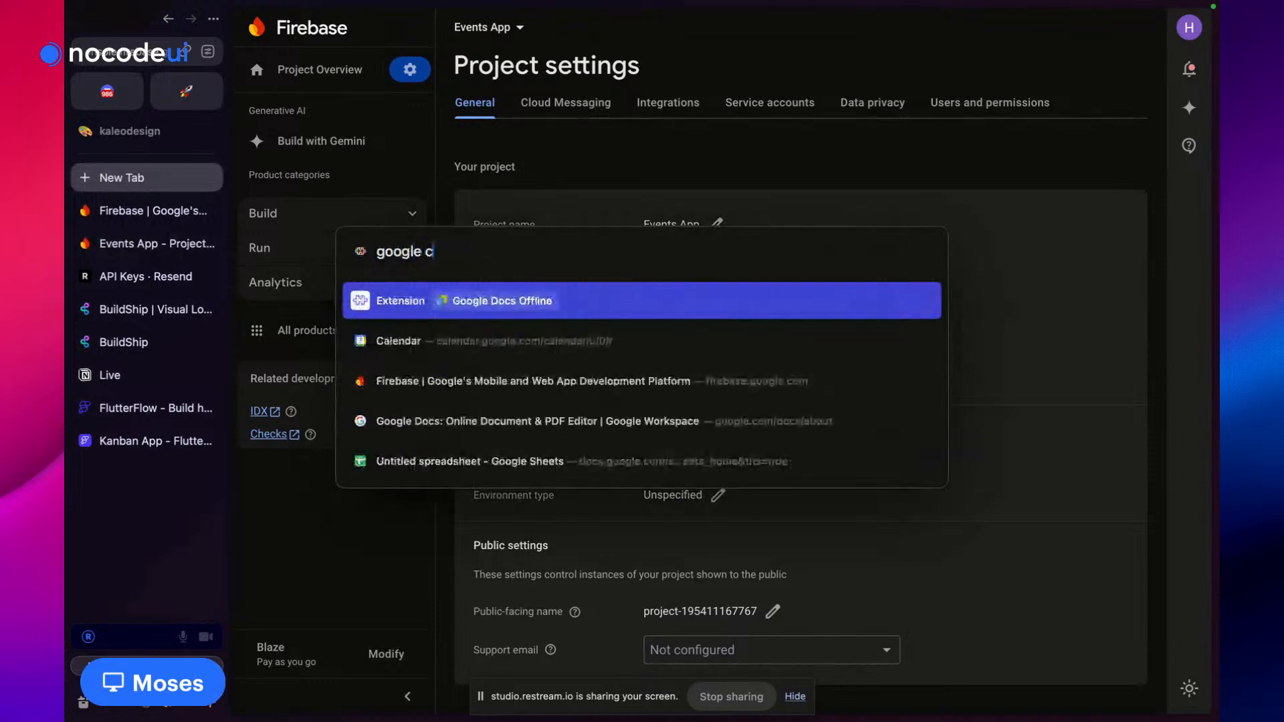
text(onsole)
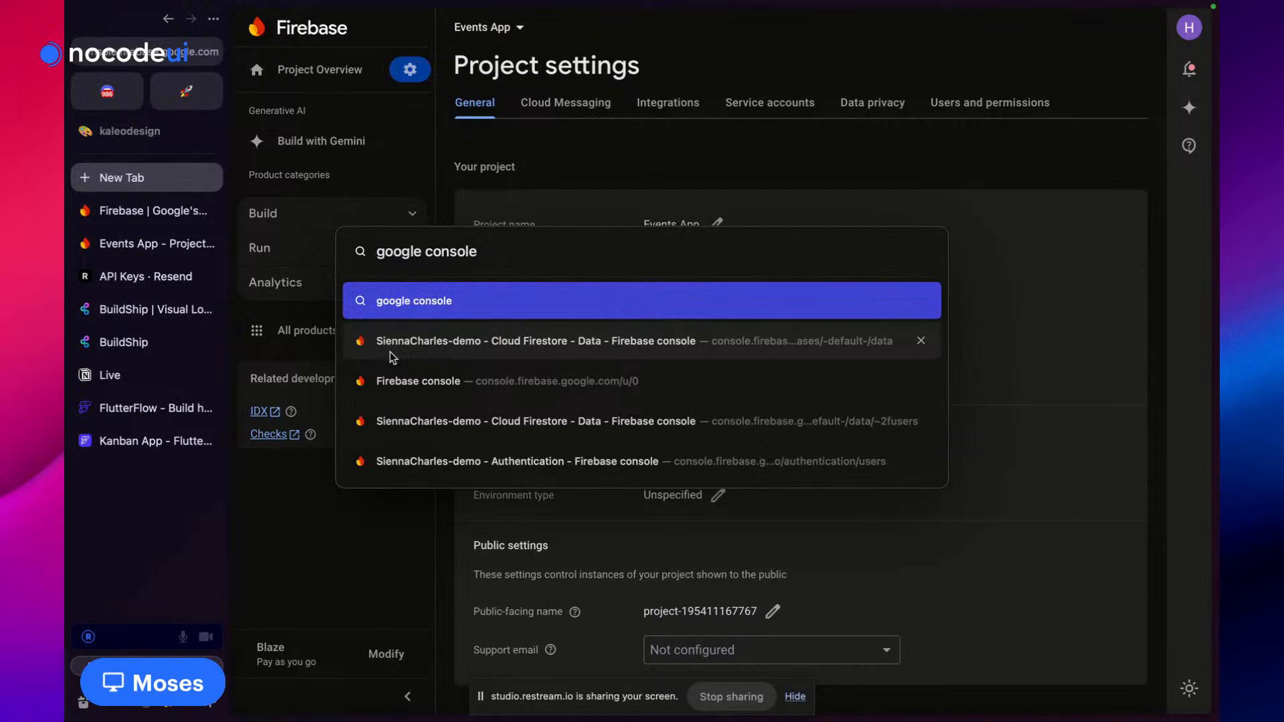
click(407, 392)
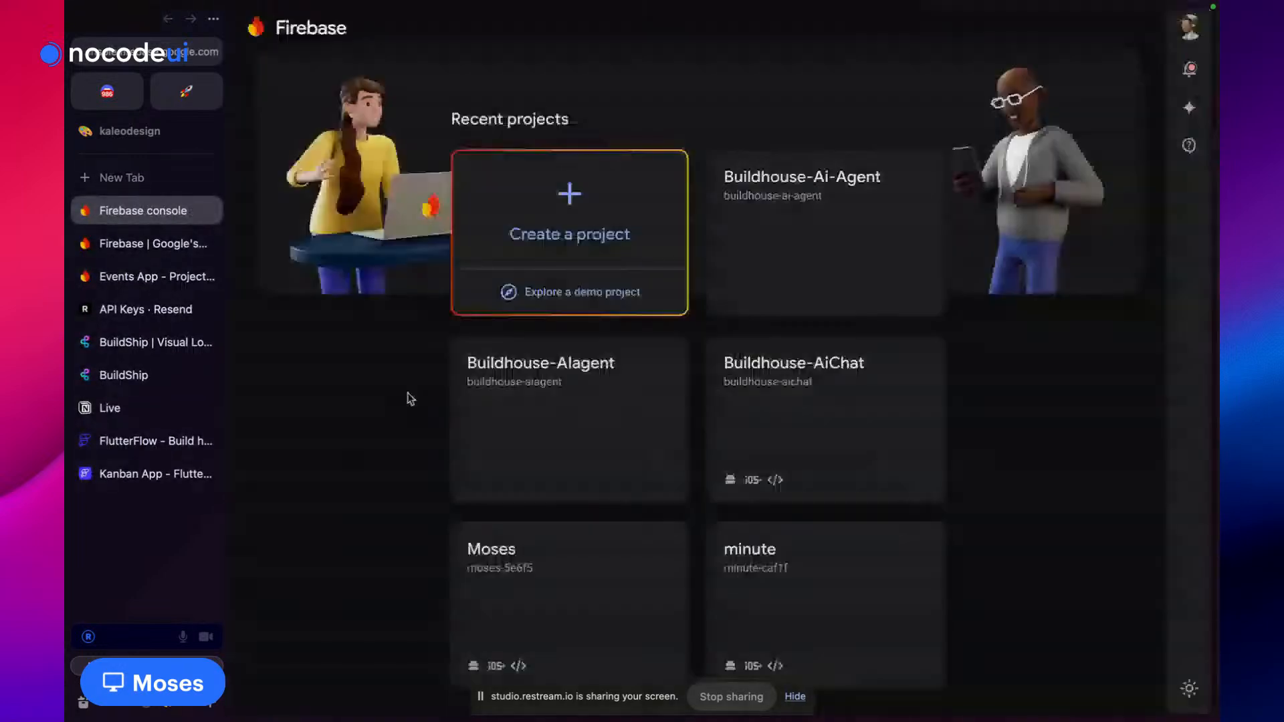
Open BuildShip's Firebase-connection docs and launch the GCP Console from the IAM & Admin step
click(154, 277)
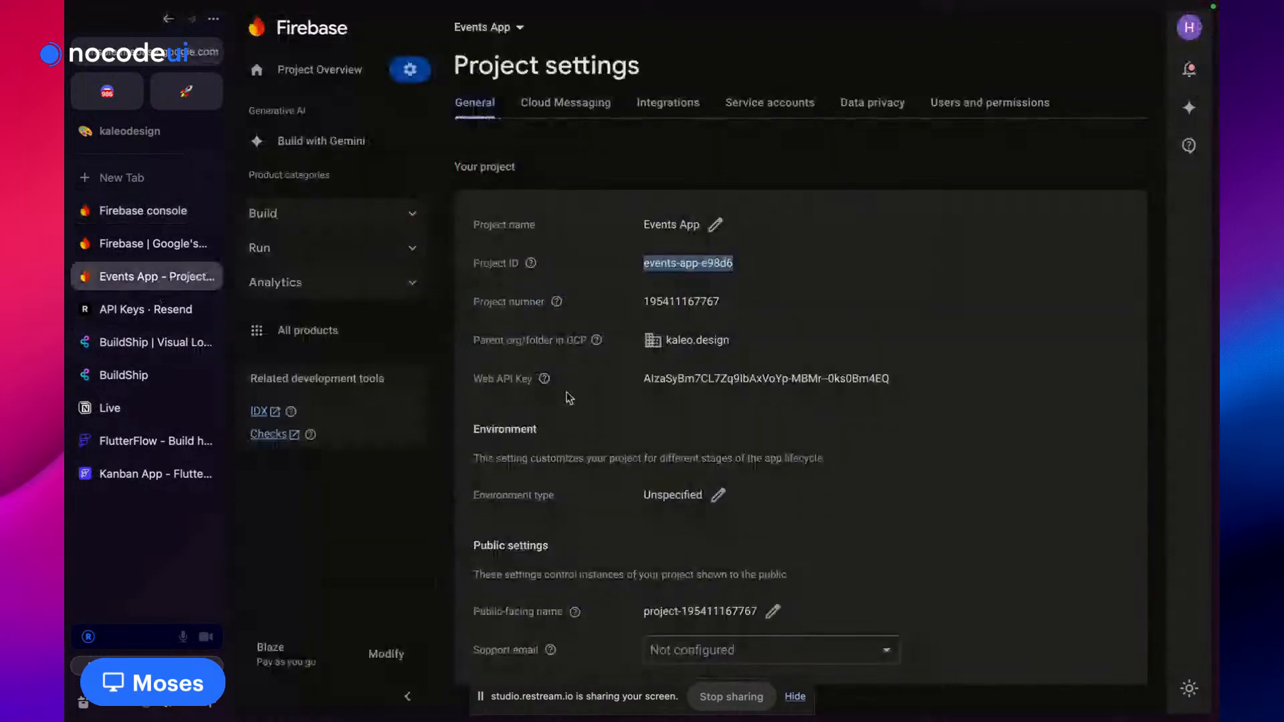
click(122, 380)
click(1055, 574)
scroll(669, 434, down, 5)
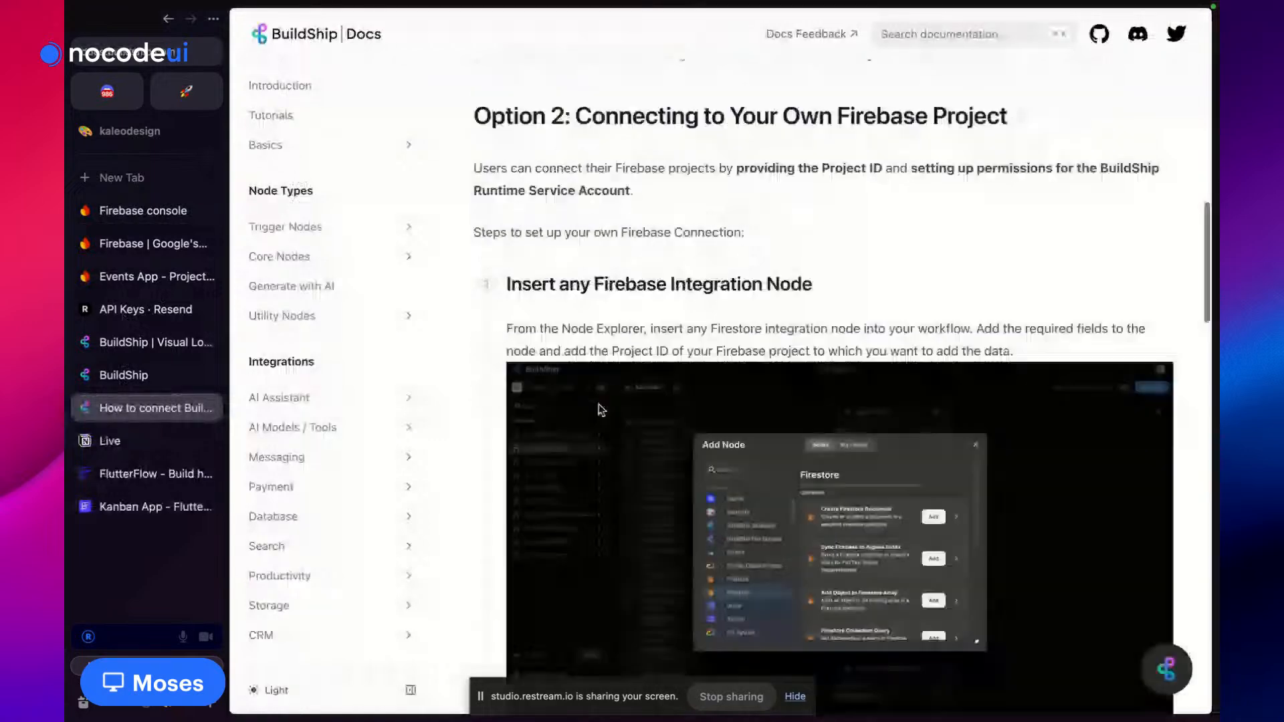
scroll(600, 410, down, 10)
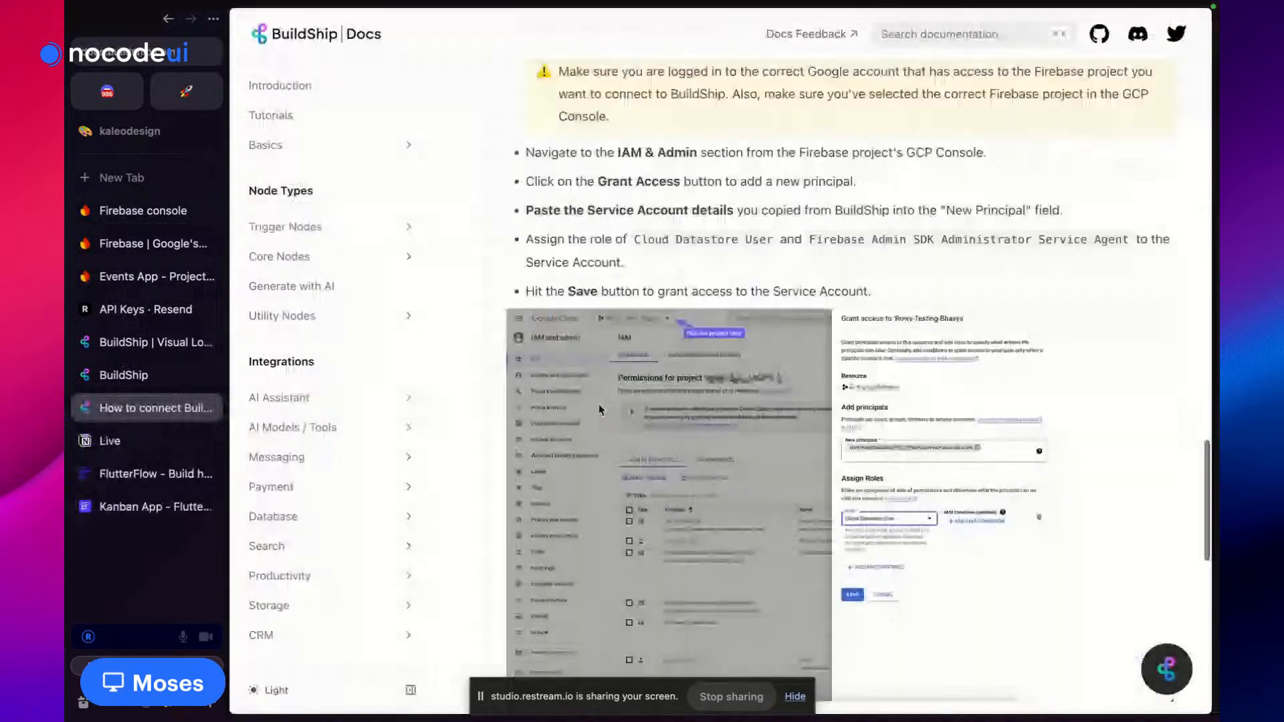
scroll(600, 410, up, 3)
click(1004, 242)
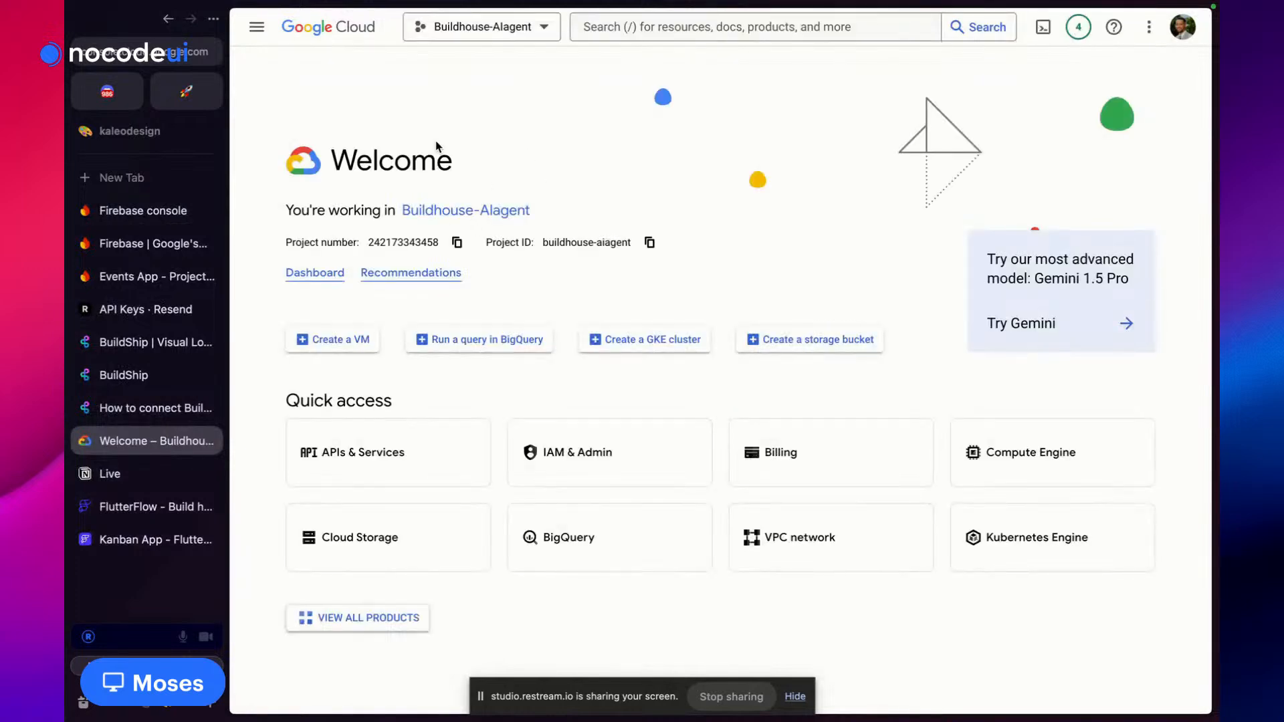
Switch the Google Cloud console to the kaleo.design Google account
click(496, 30)
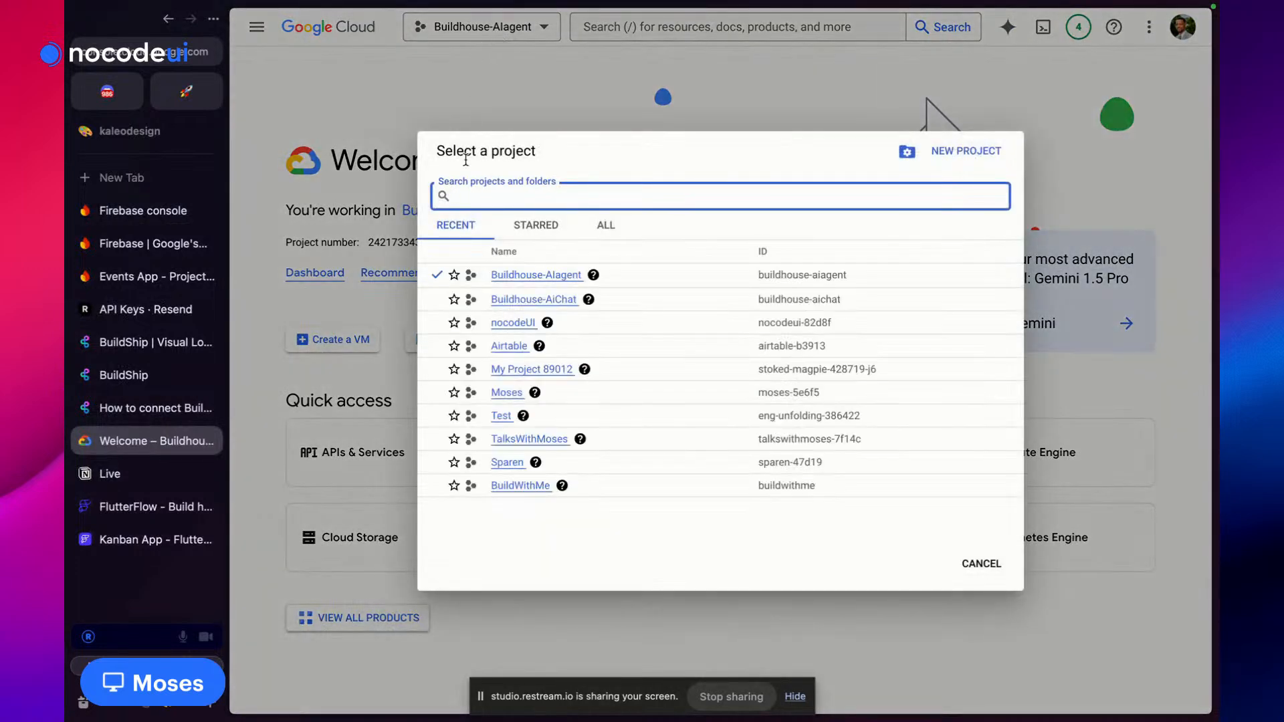
click(604, 225)
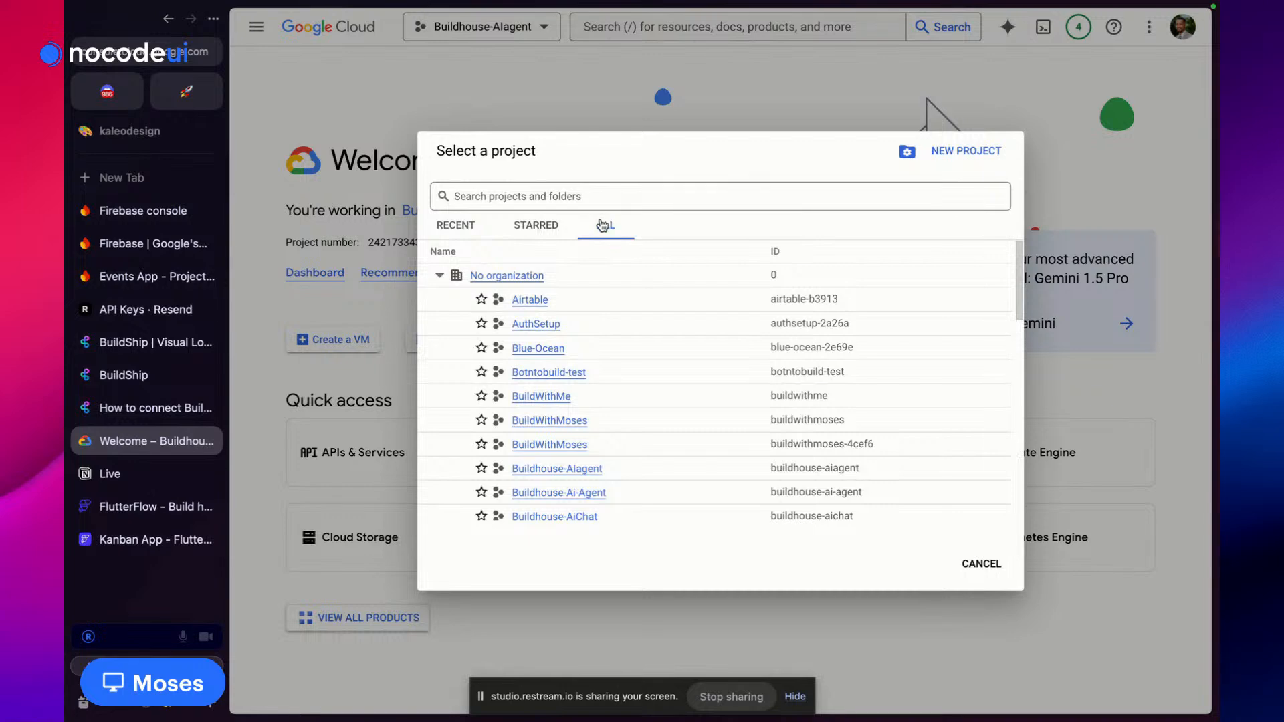
scroll(576, 404, down, 1)
click(1086, 112)
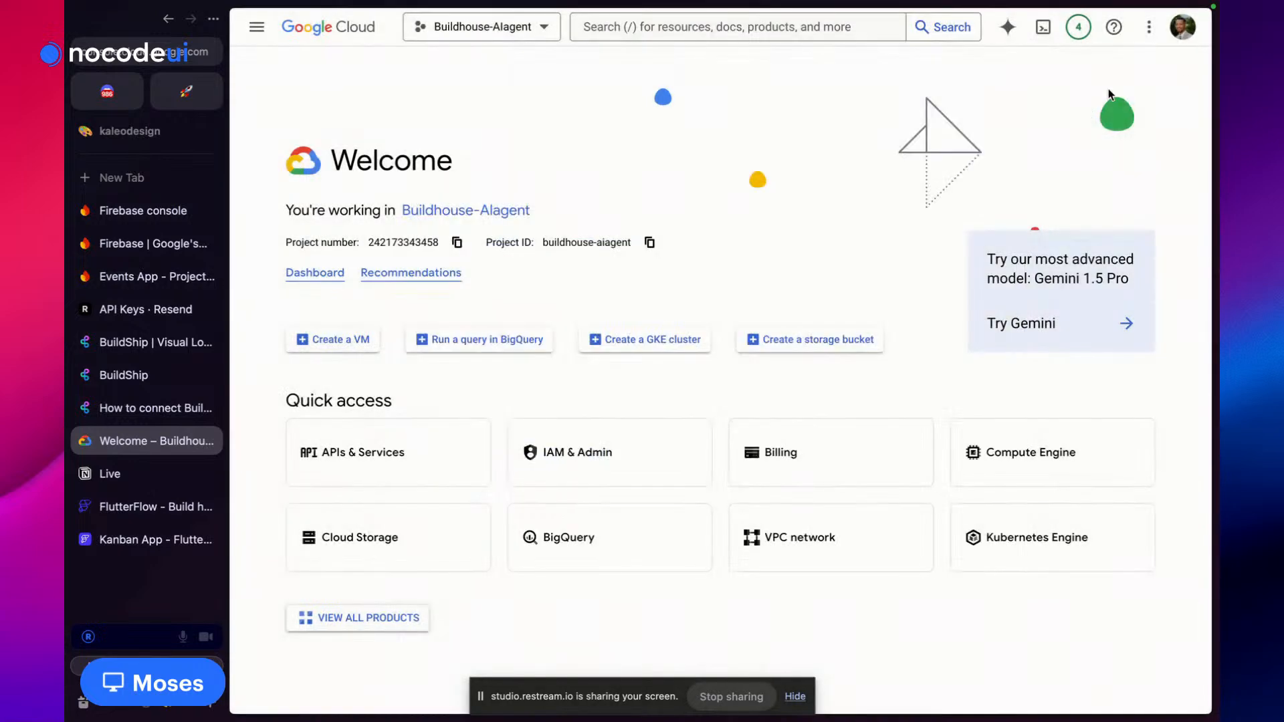
click(1182, 27)
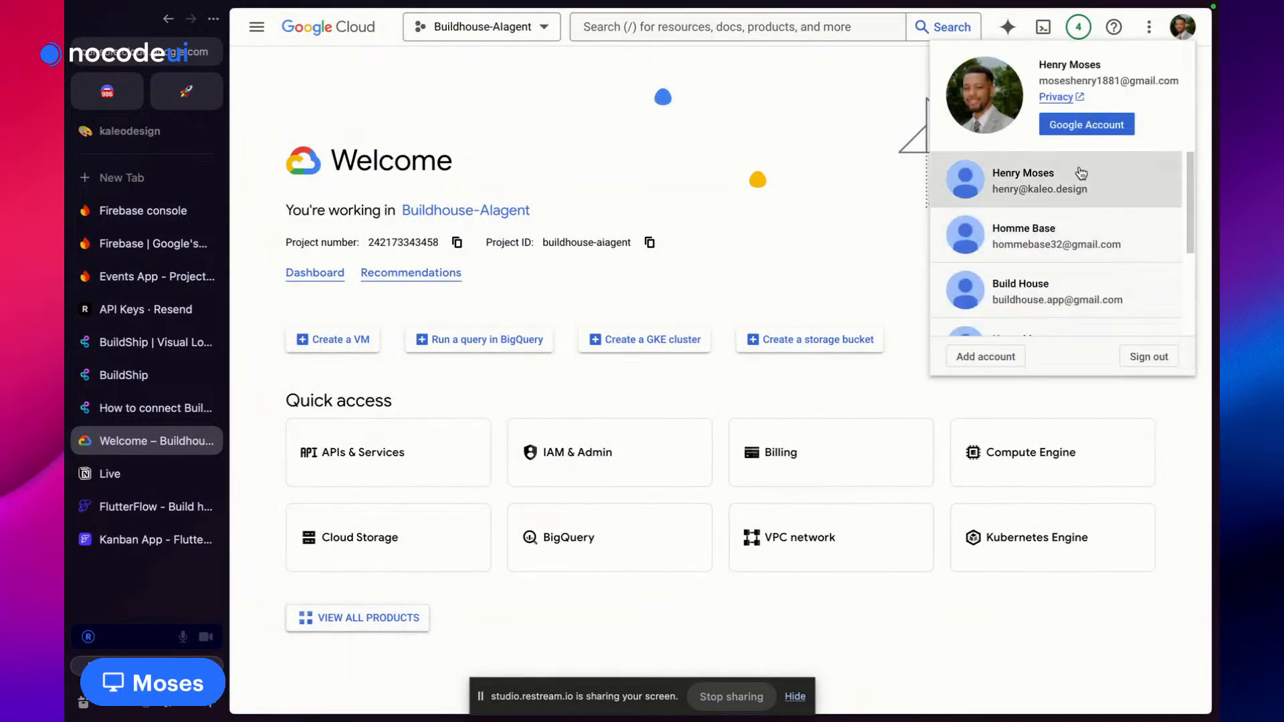
click(1080, 174)
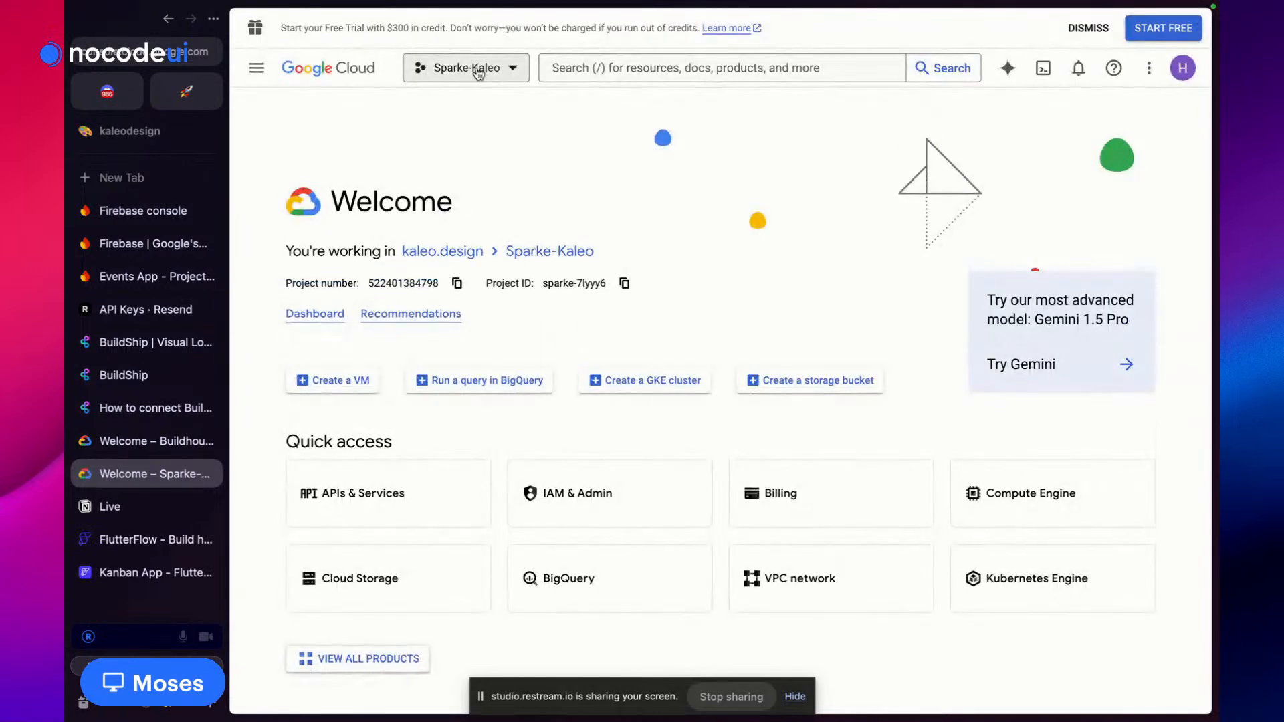
Select Events App (events-app-e98d6) from the ALL projects list
click(468, 68)
click(605, 242)
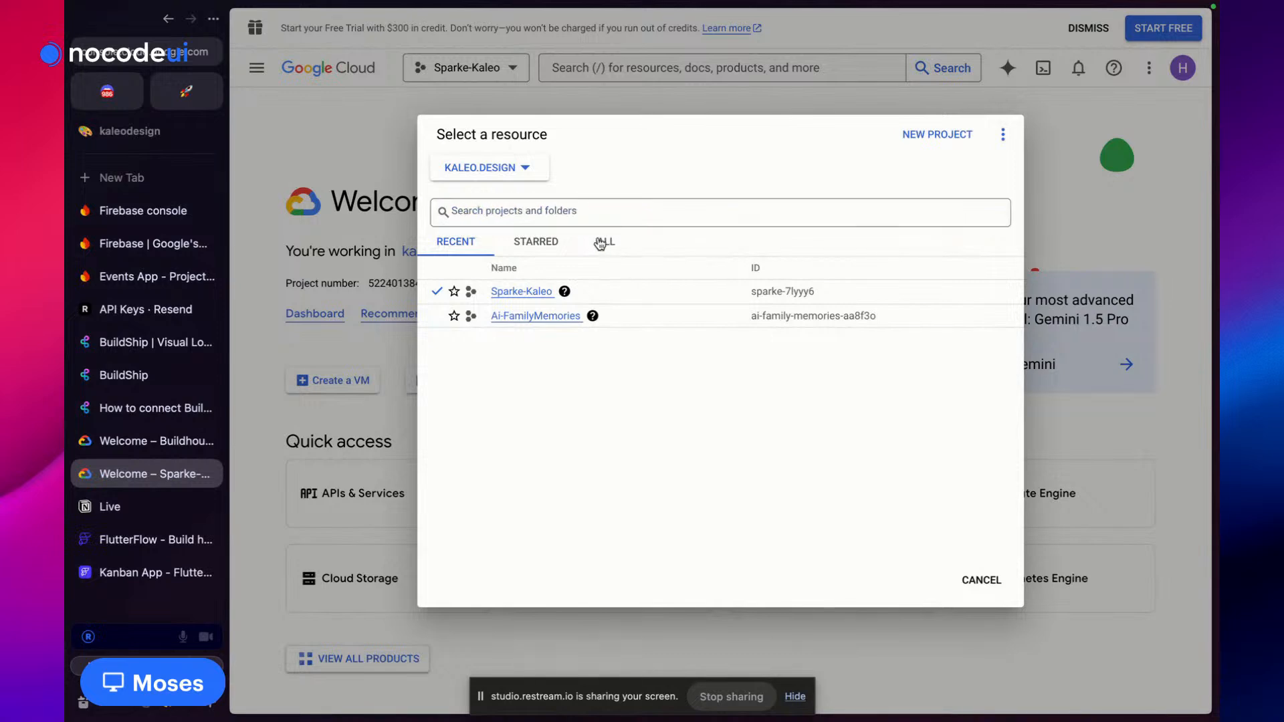
click(552, 341)
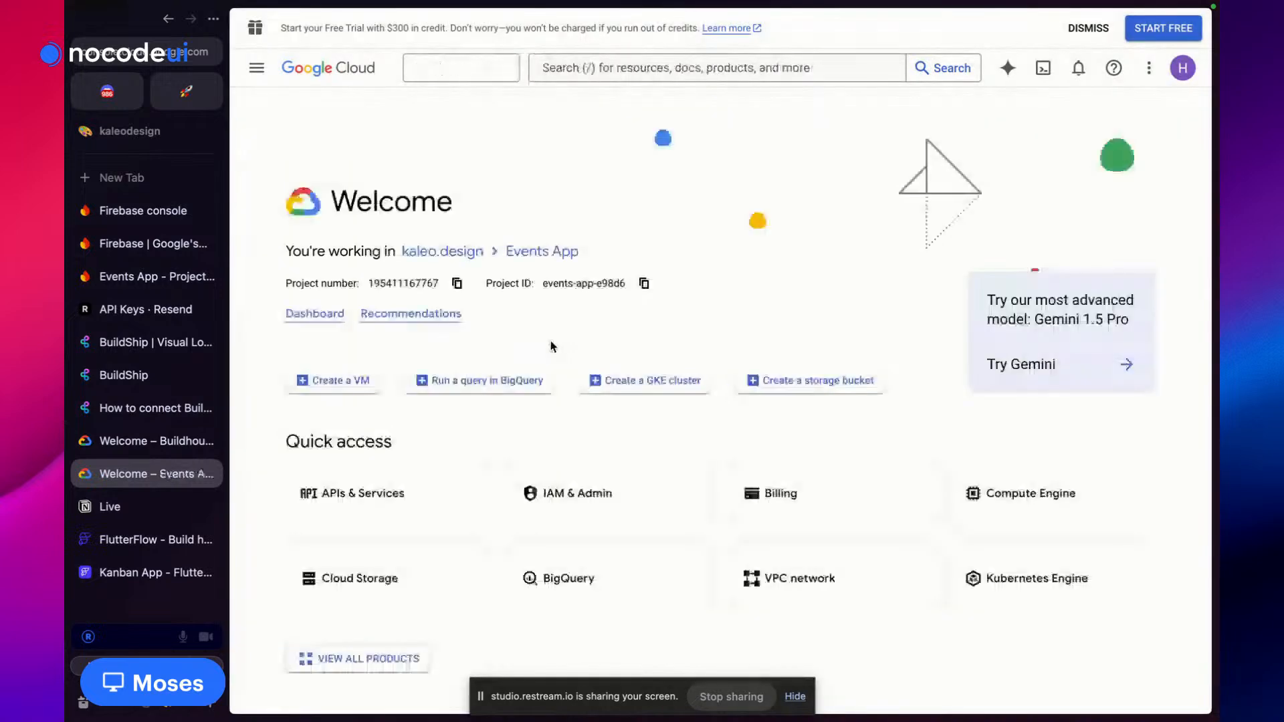
Go to IAM & Admin > IAM for Events App and scroll to its principals
click(255, 74)
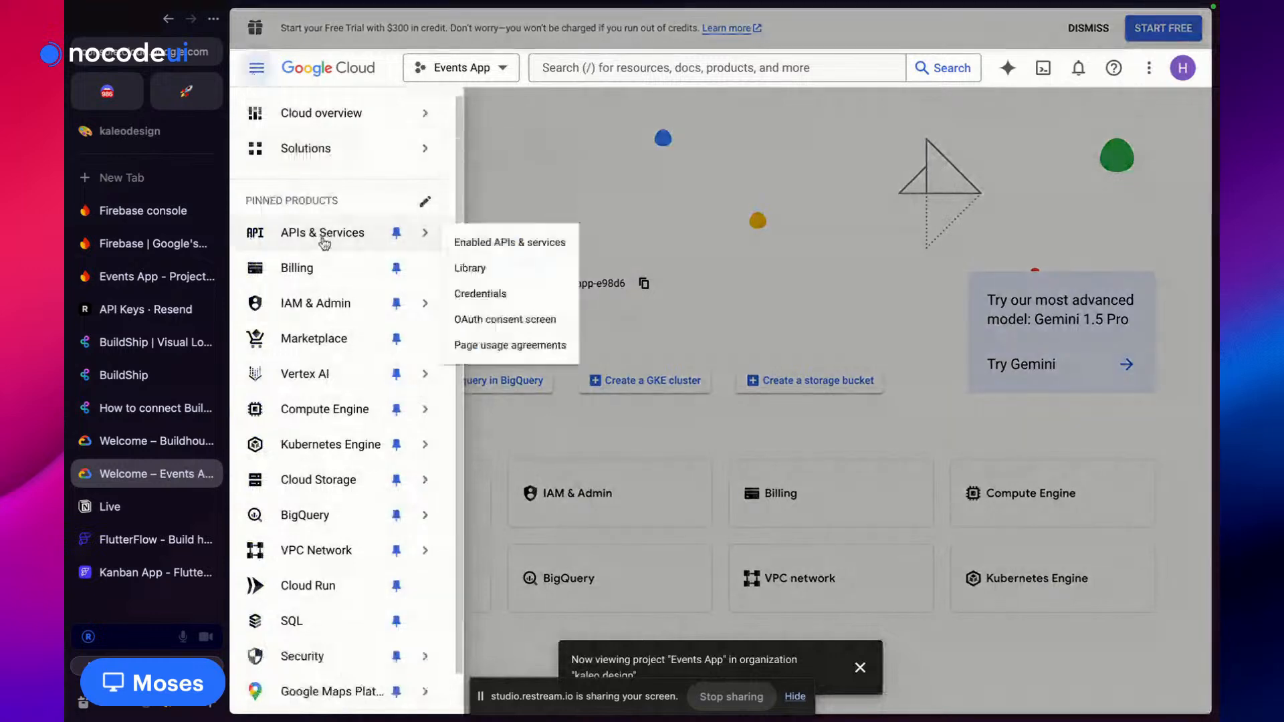
mouse_move(325, 306)
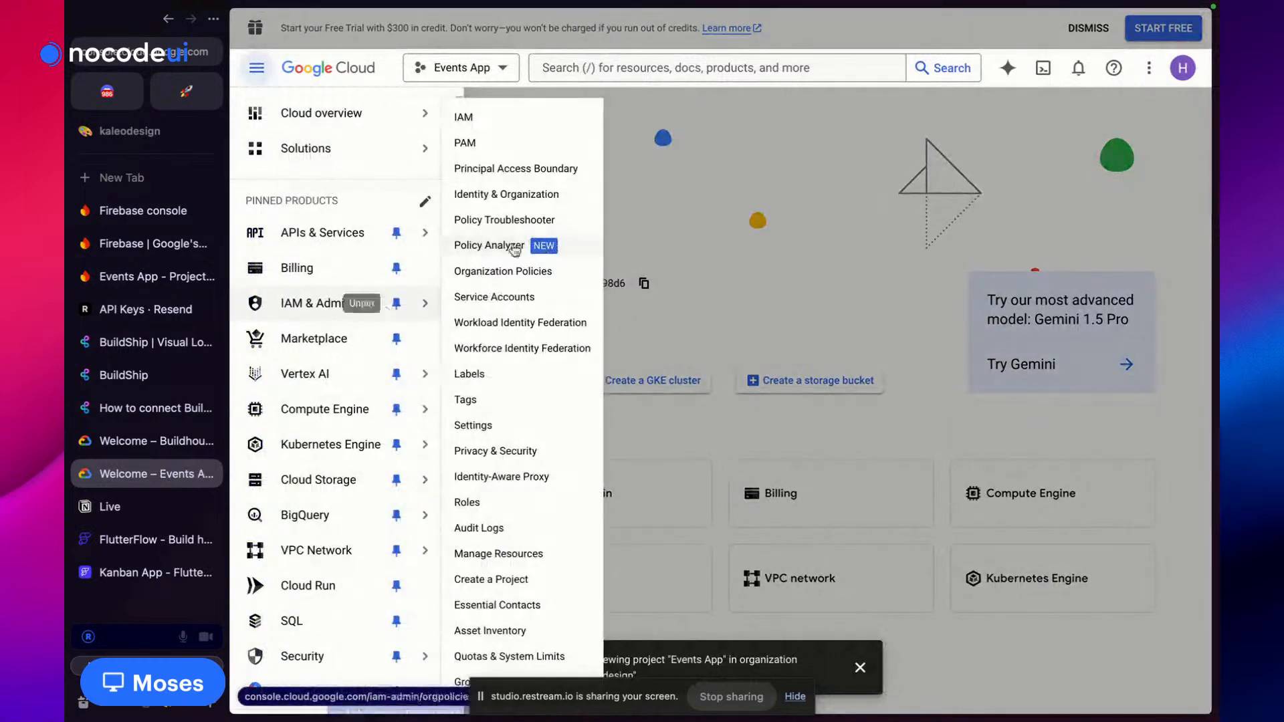
click(495, 121)
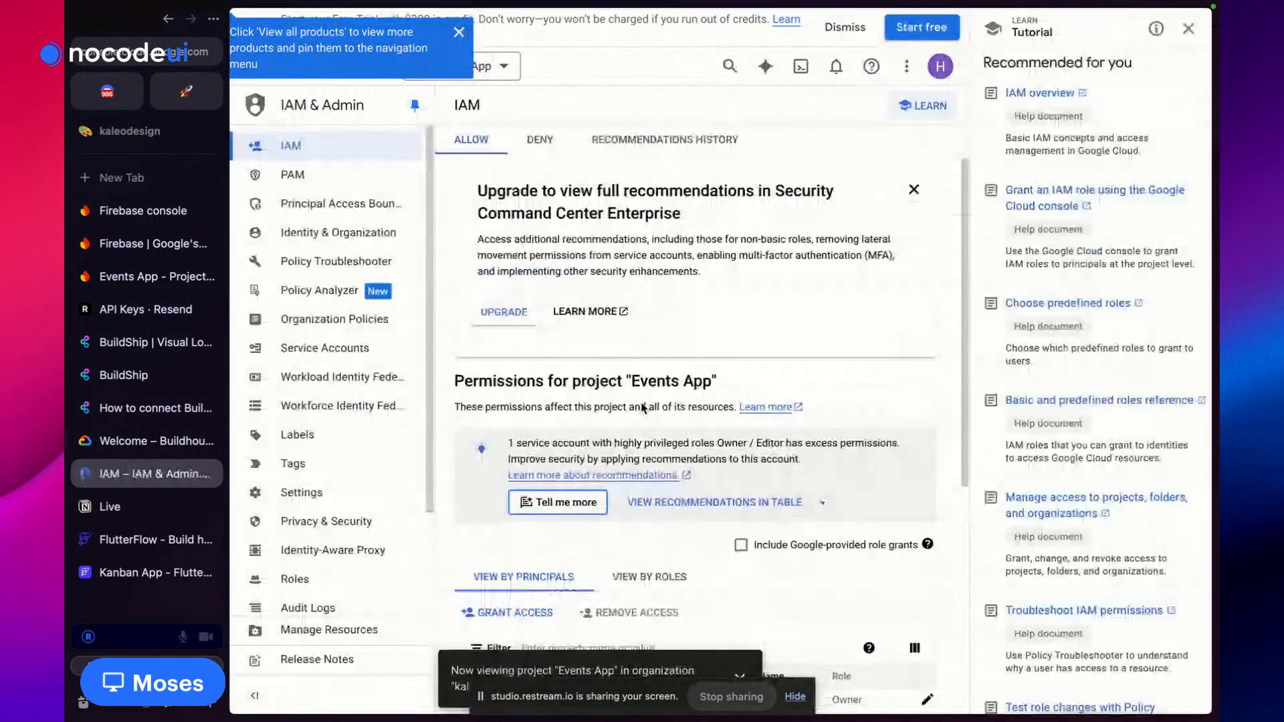
scroll(642, 408, down, 5)
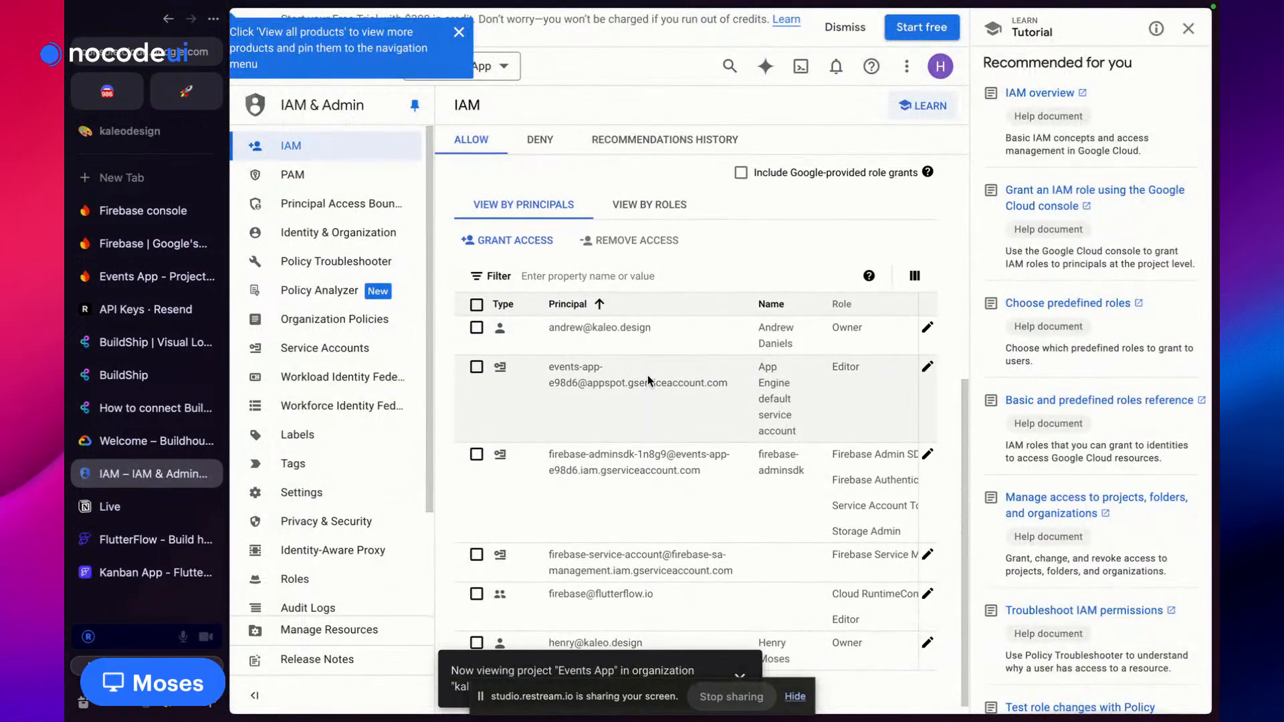
scroll(548, 273, up, 1)
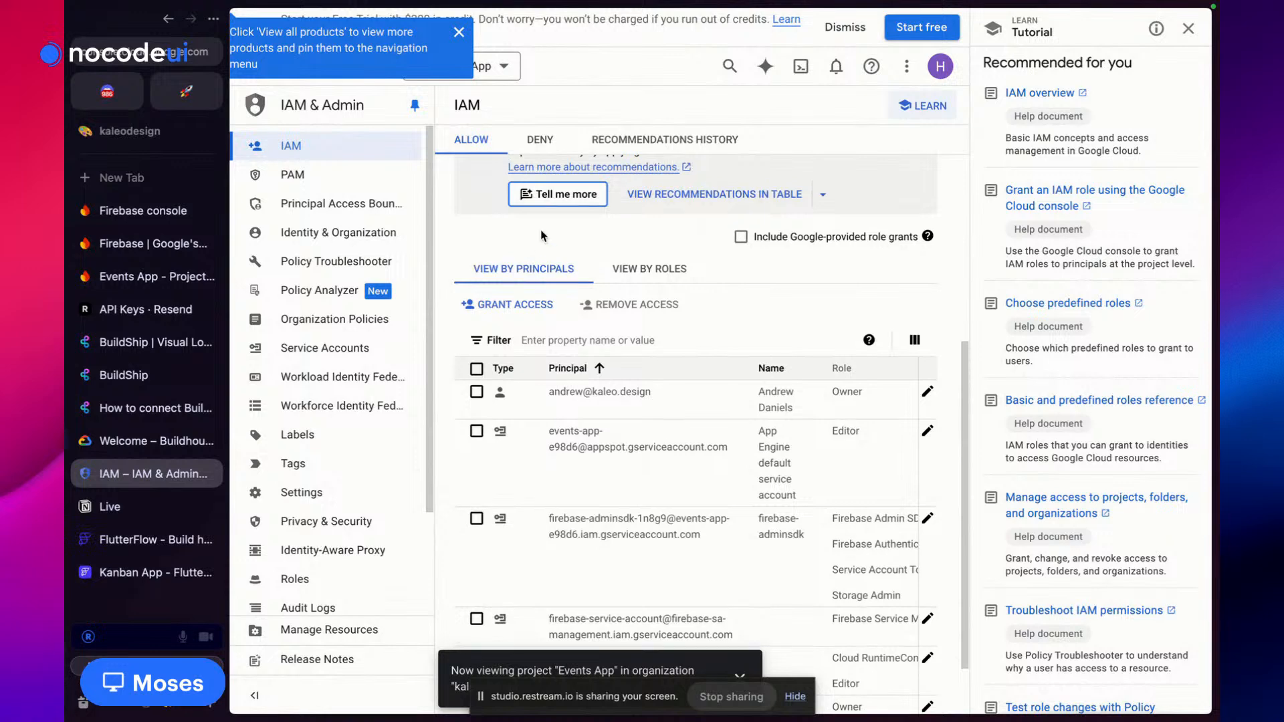
scroll(541, 254, up, 1)
scroll(552, 221, up, 3)
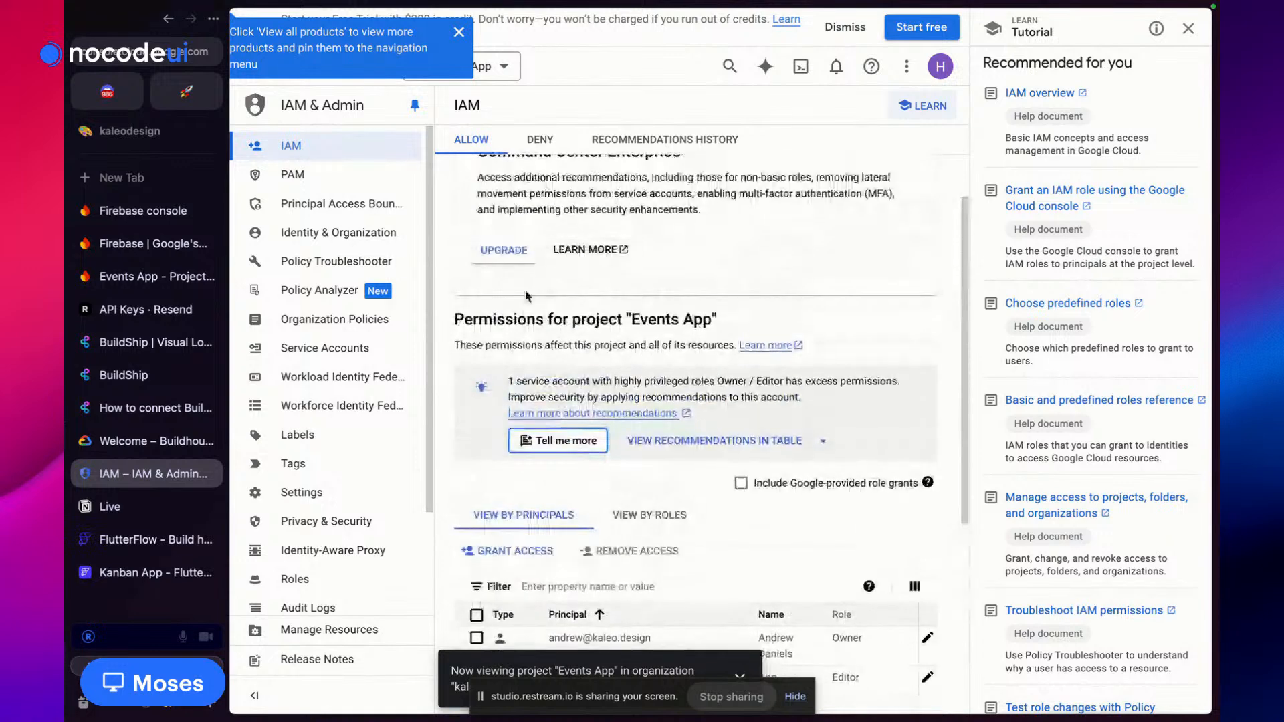
scroll(525, 282, down, 3)
Start granting access with BuildShip's service account pasted as the new principal
click(528, 396)
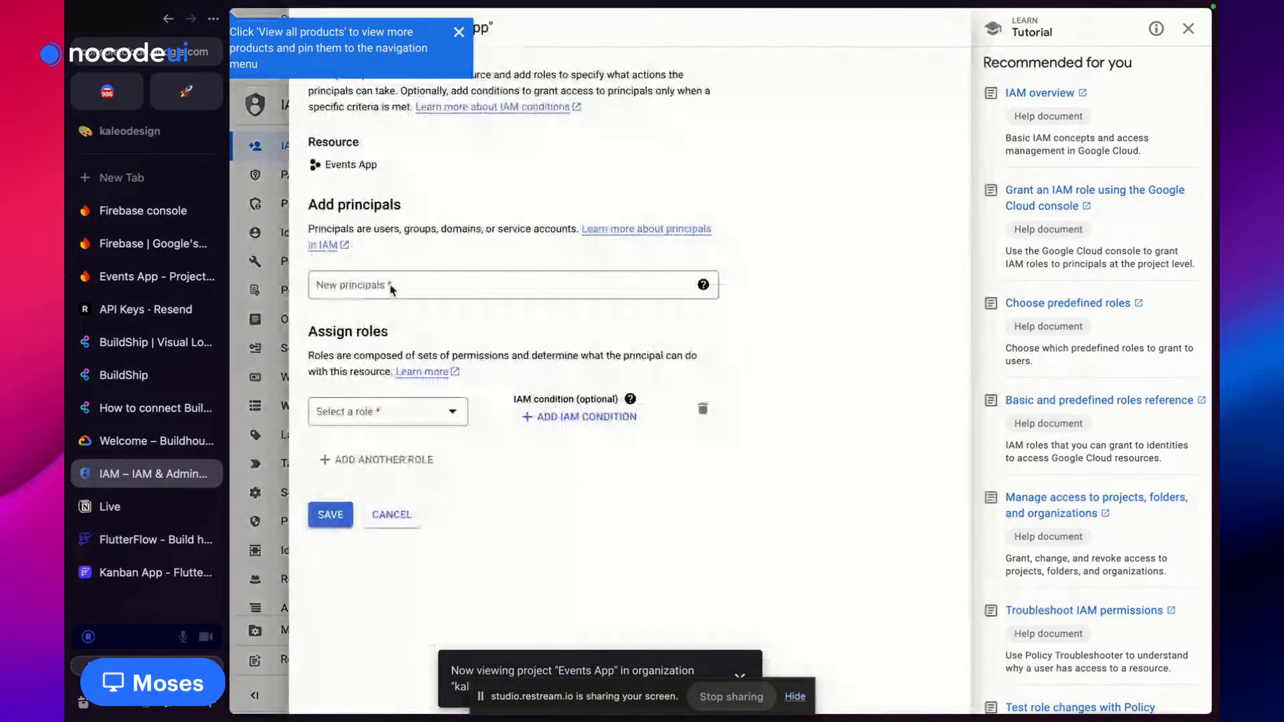
click(390, 284)
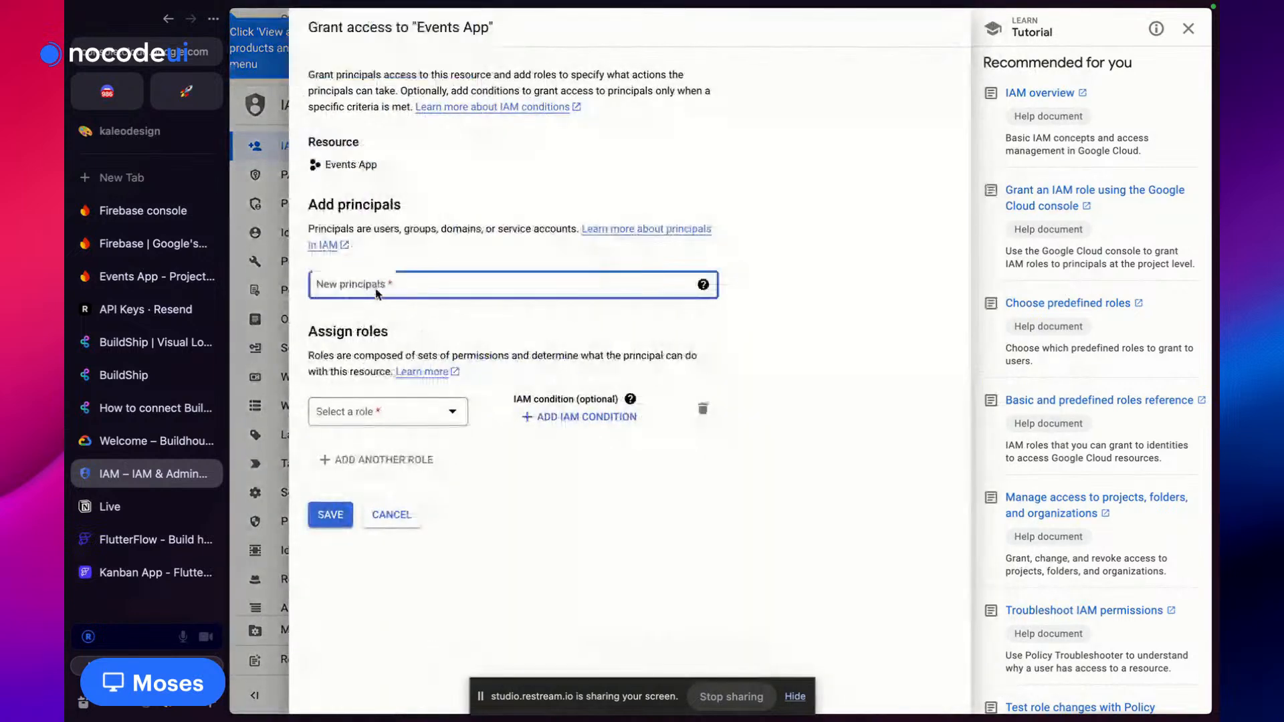
key(super+v)
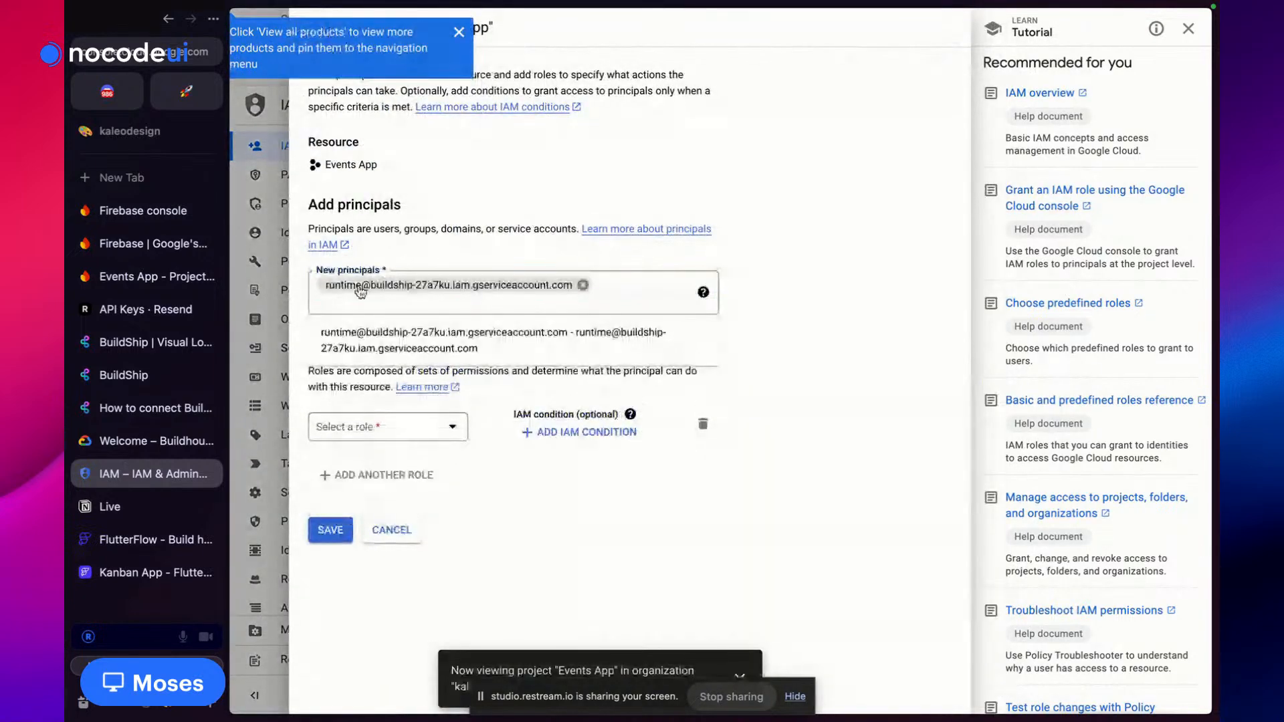
key(Return)
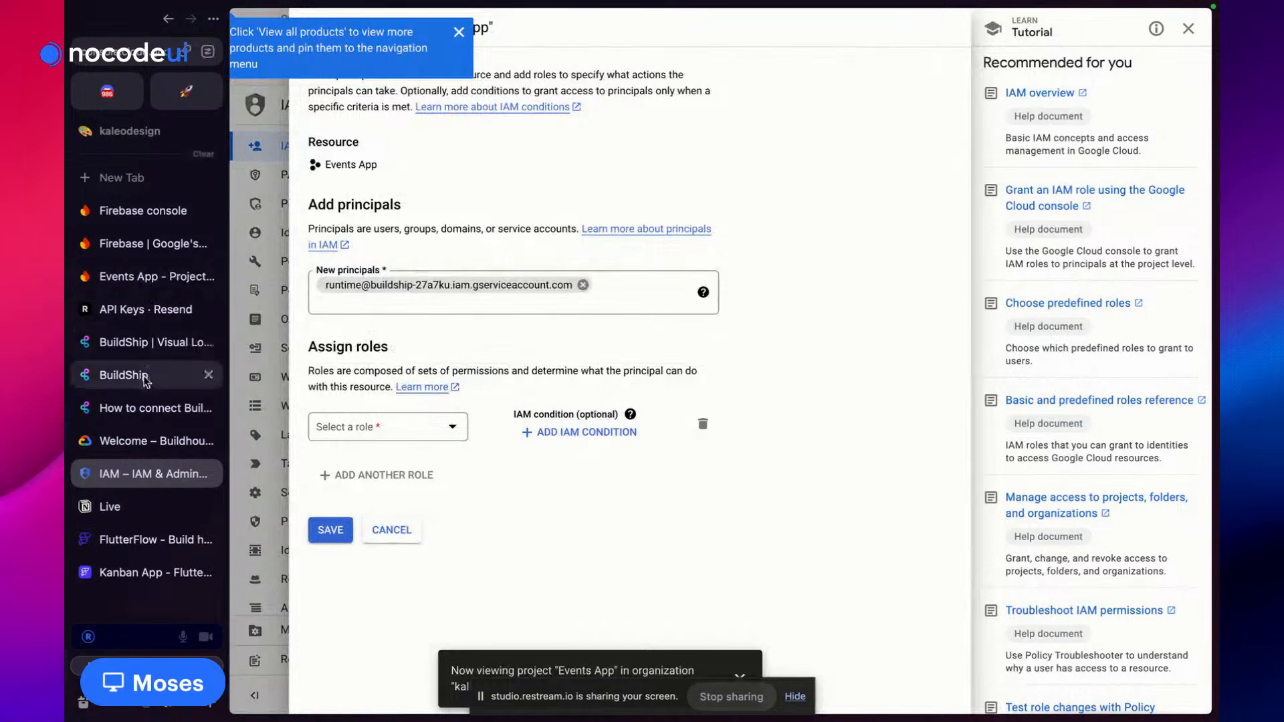
Copy the Cloud Datastore User role name from the BuildShip guide and open the role list
click(154, 408)
scroll(689, 415, down, 2)
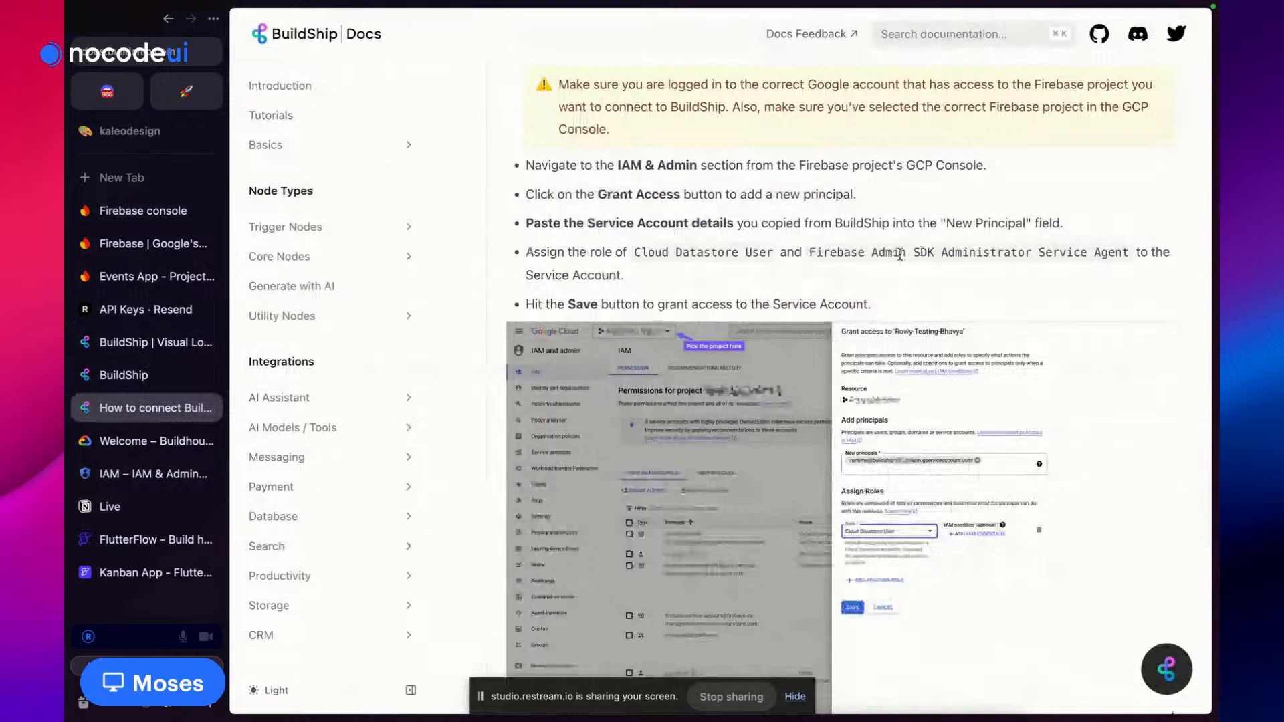
drag(635, 252, 774, 252)
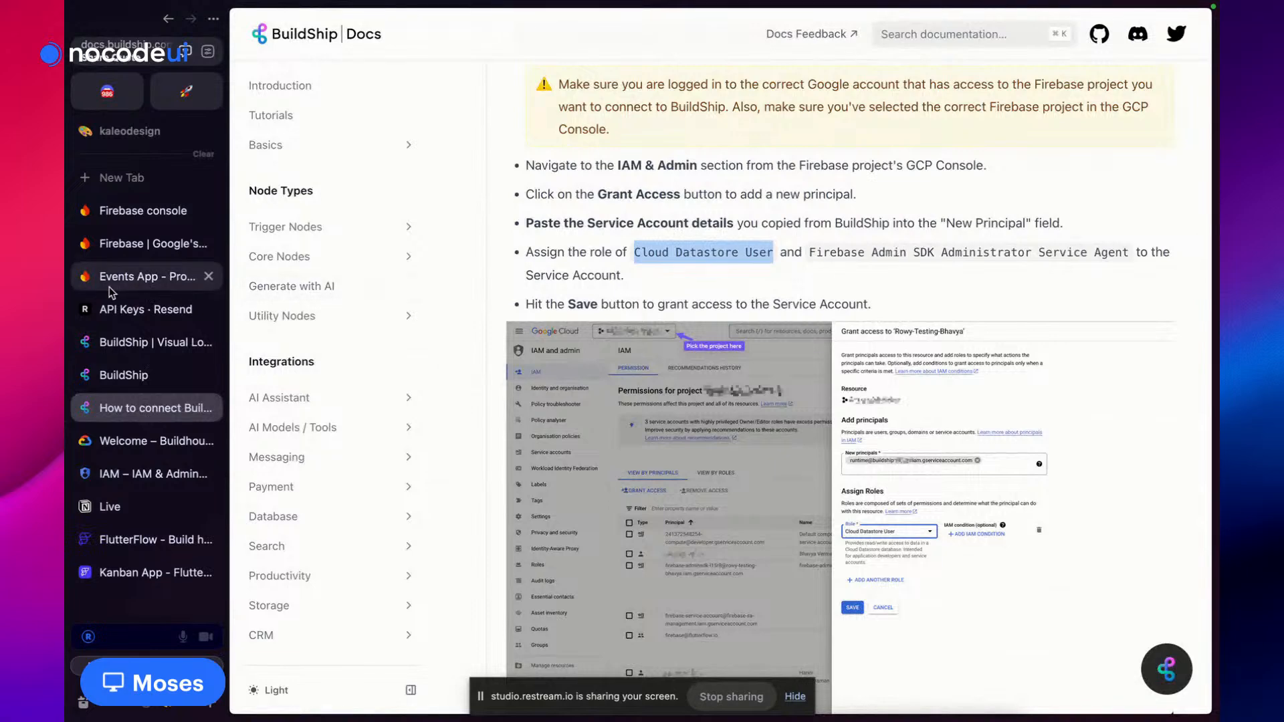
click(132, 281)
click(138, 246)
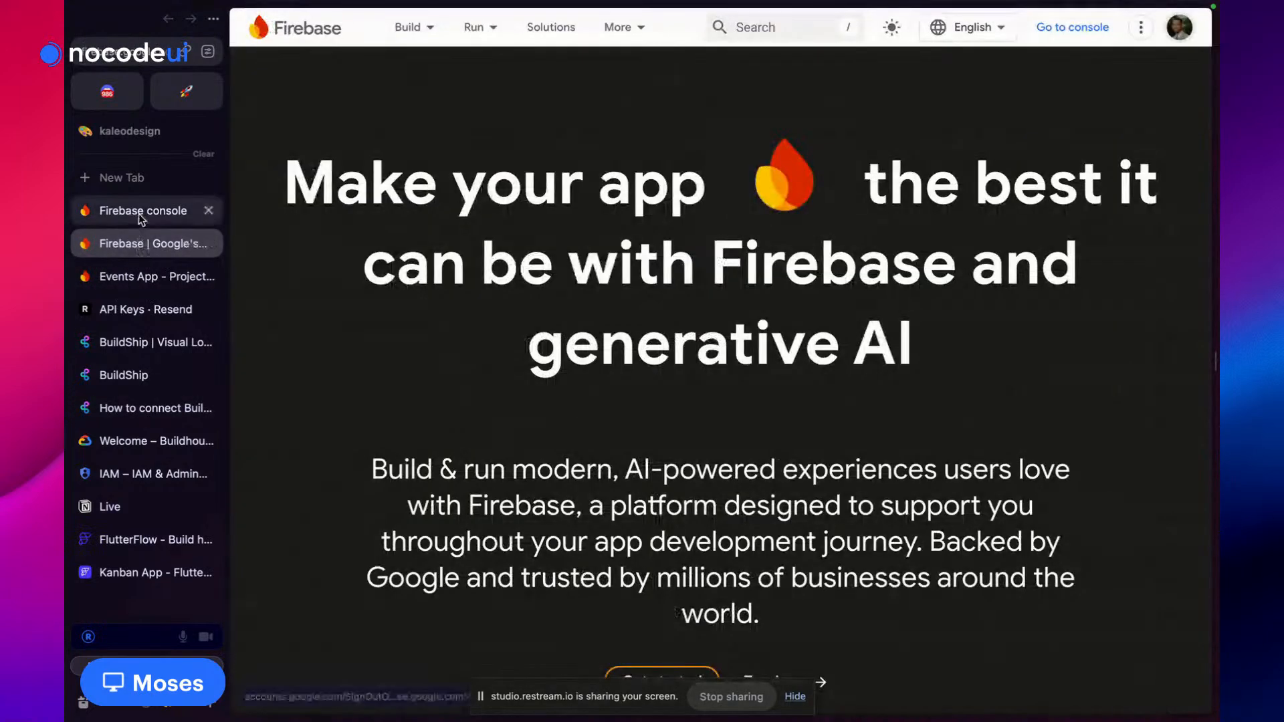
click(139, 213)
click(133, 343)
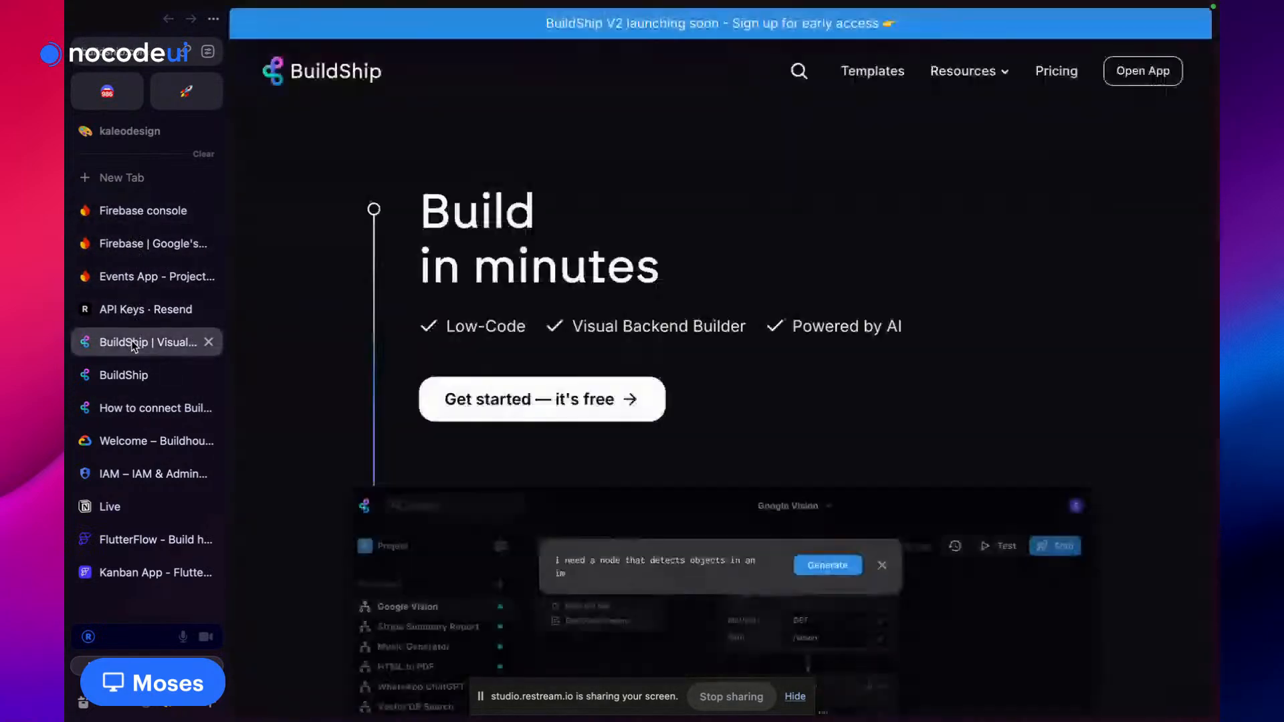
click(146, 278)
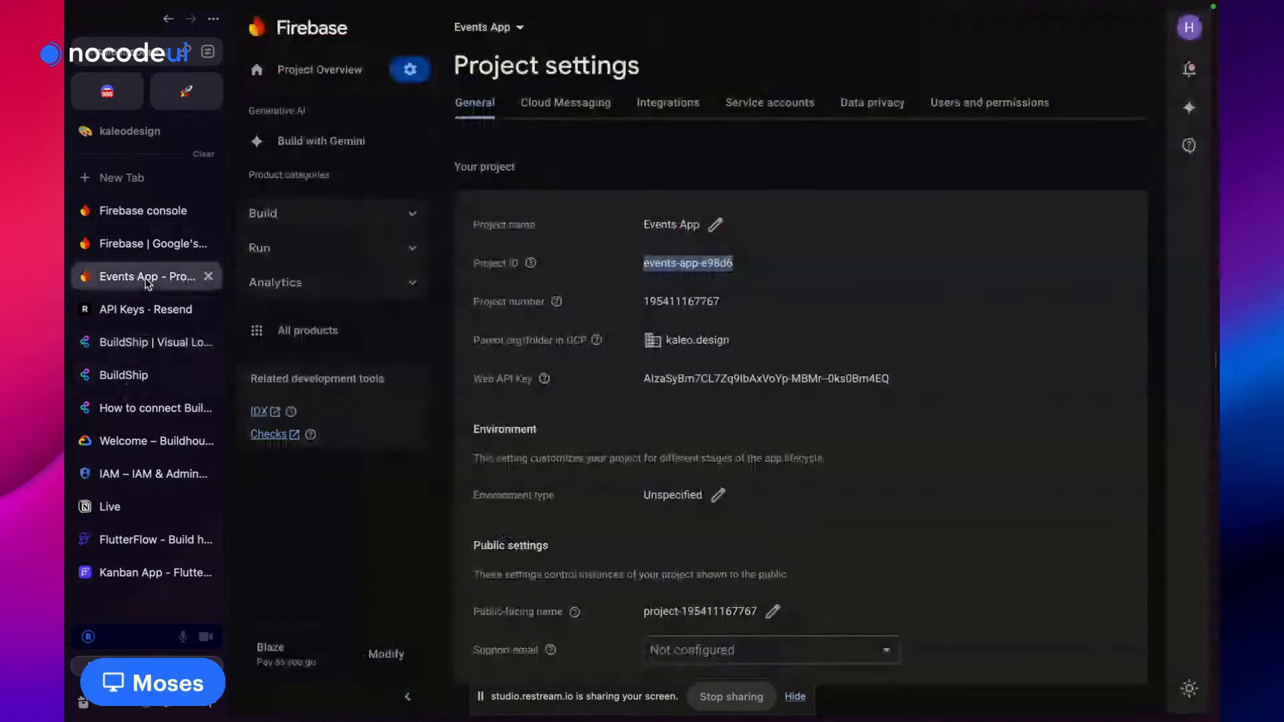
click(153, 245)
click(144, 211)
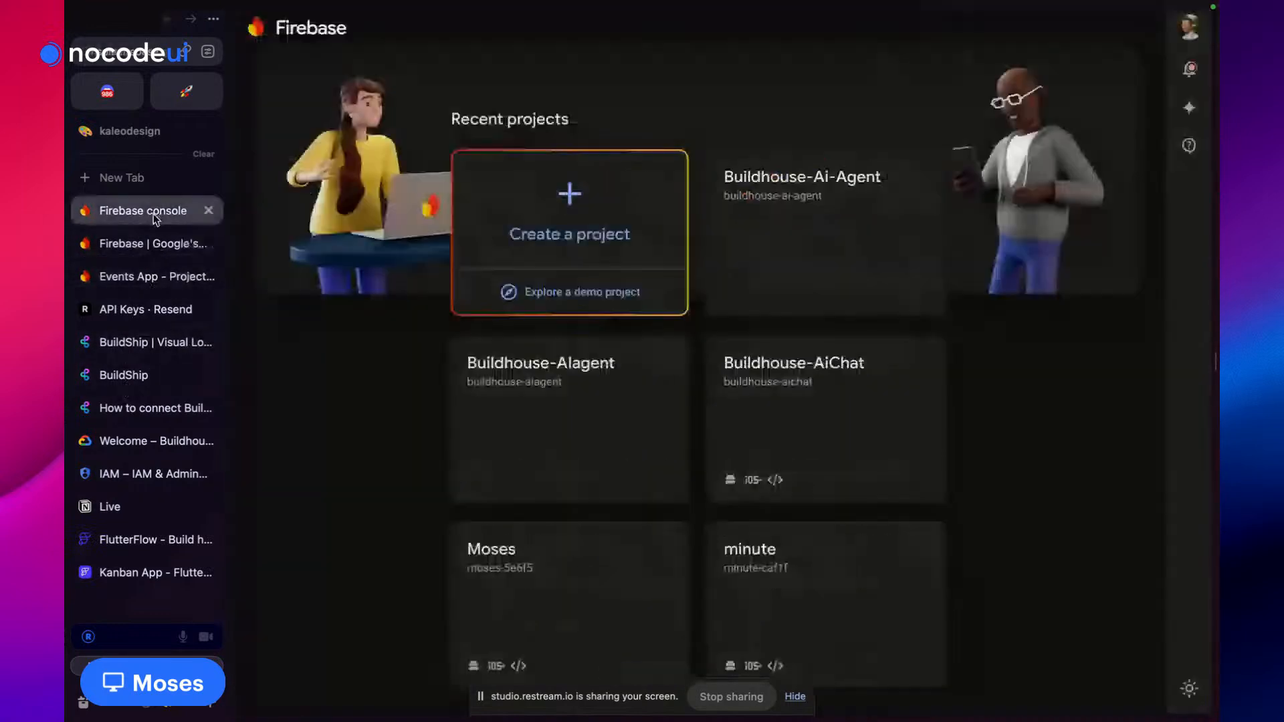
scroll(159, 344, down, 2)
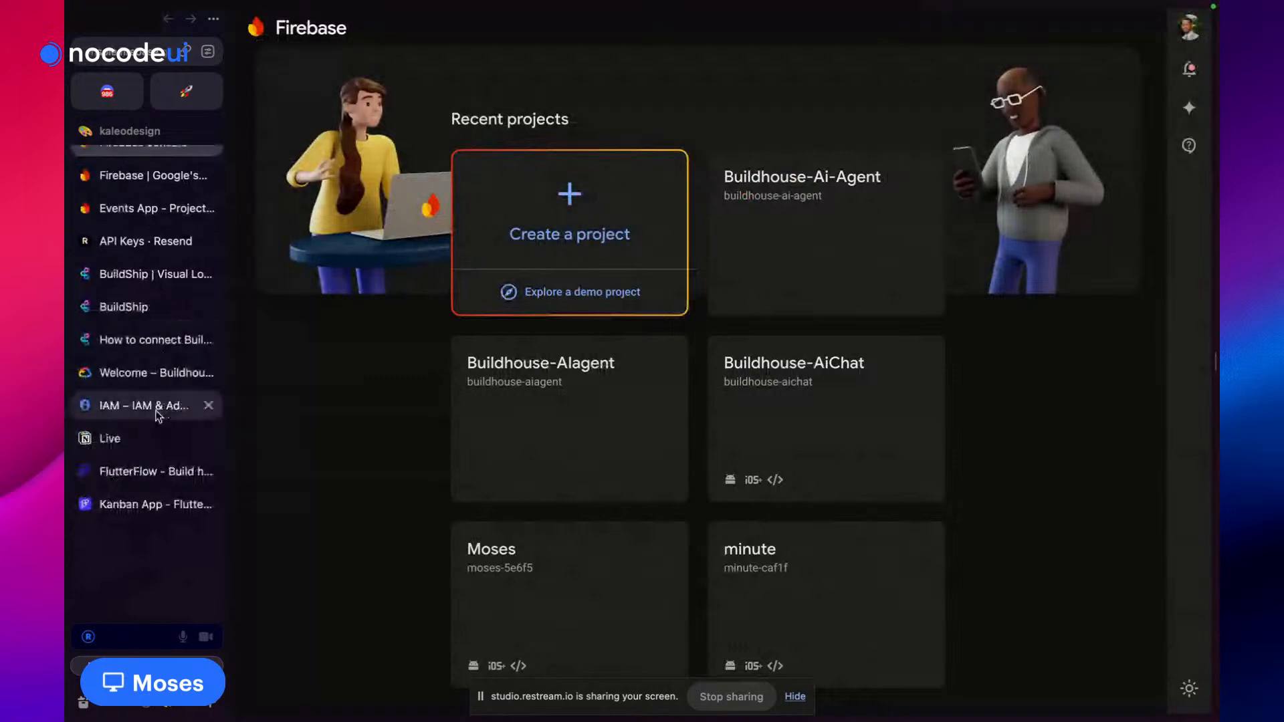
click(159, 414)
click(388, 426)
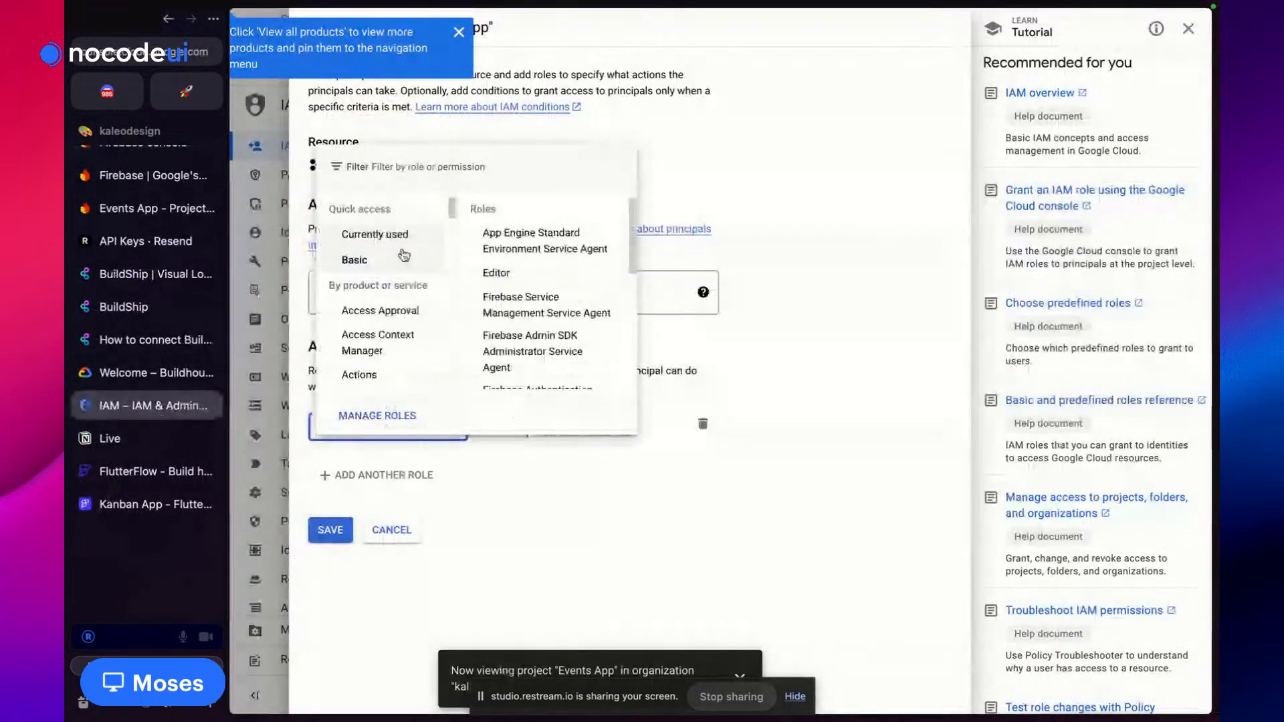
Assign the Cloud Datastore User role and add a second role slot
text(Cloud Datastore User)
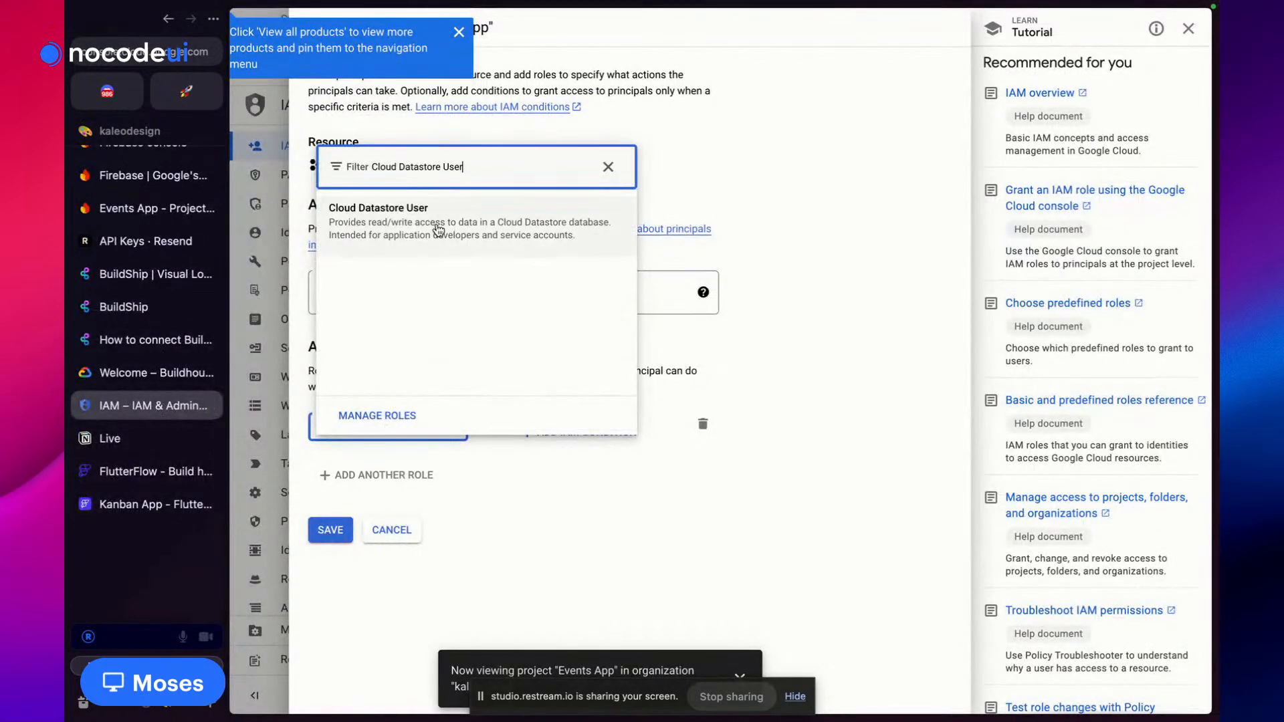
click(435, 226)
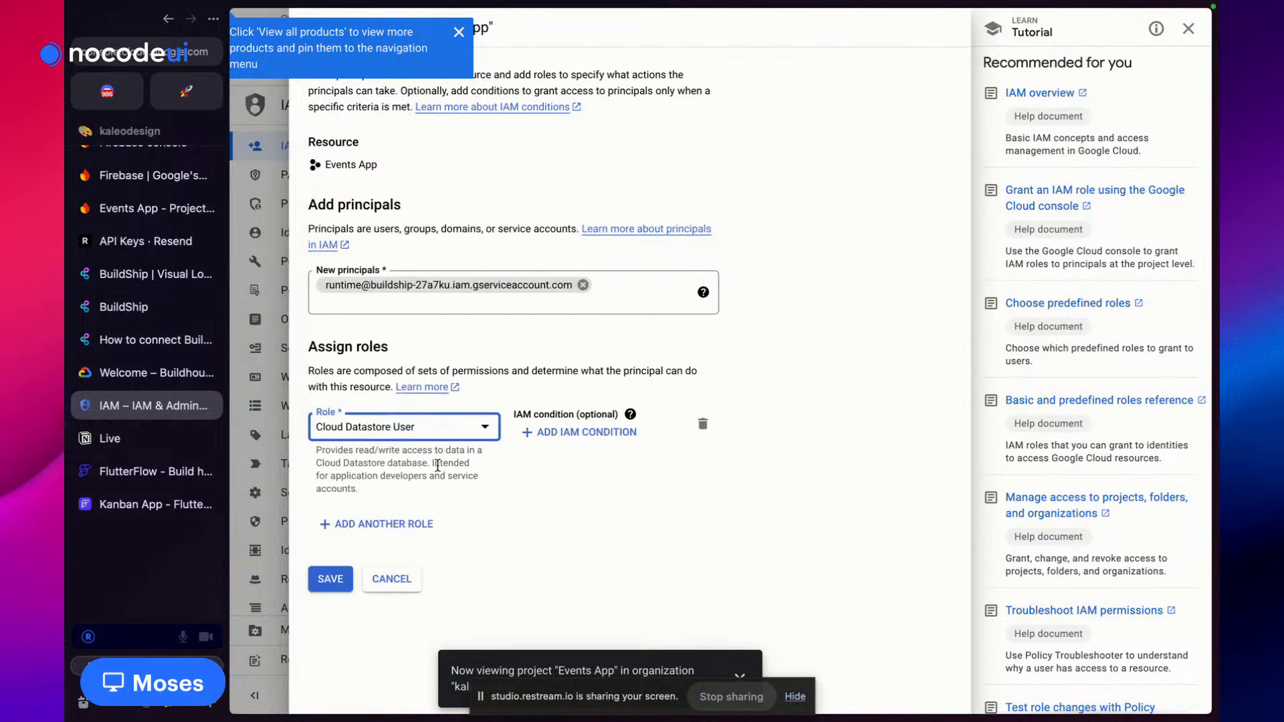
click(383, 525)
Set the second role to Firebase Admin SDK Administrator Service Agent and save the grant
click(148, 384)
click(145, 410)
scroll(142, 320, up, 1)
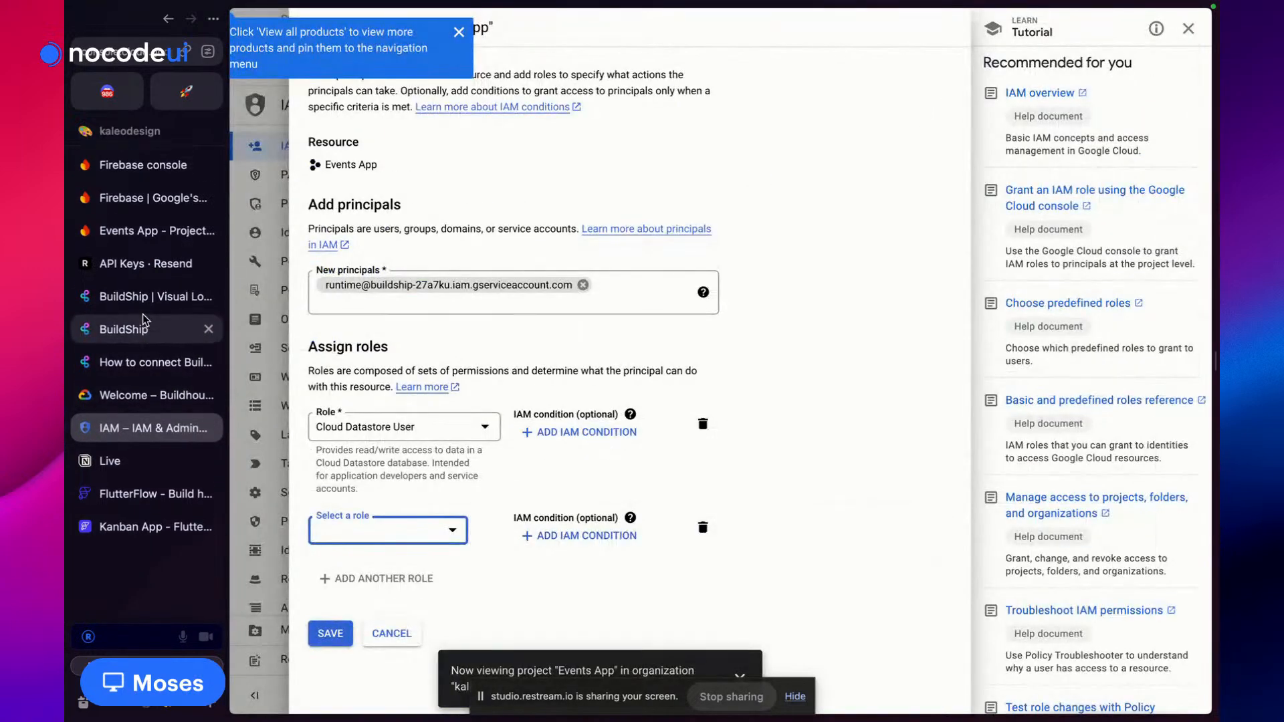
click(146, 390)
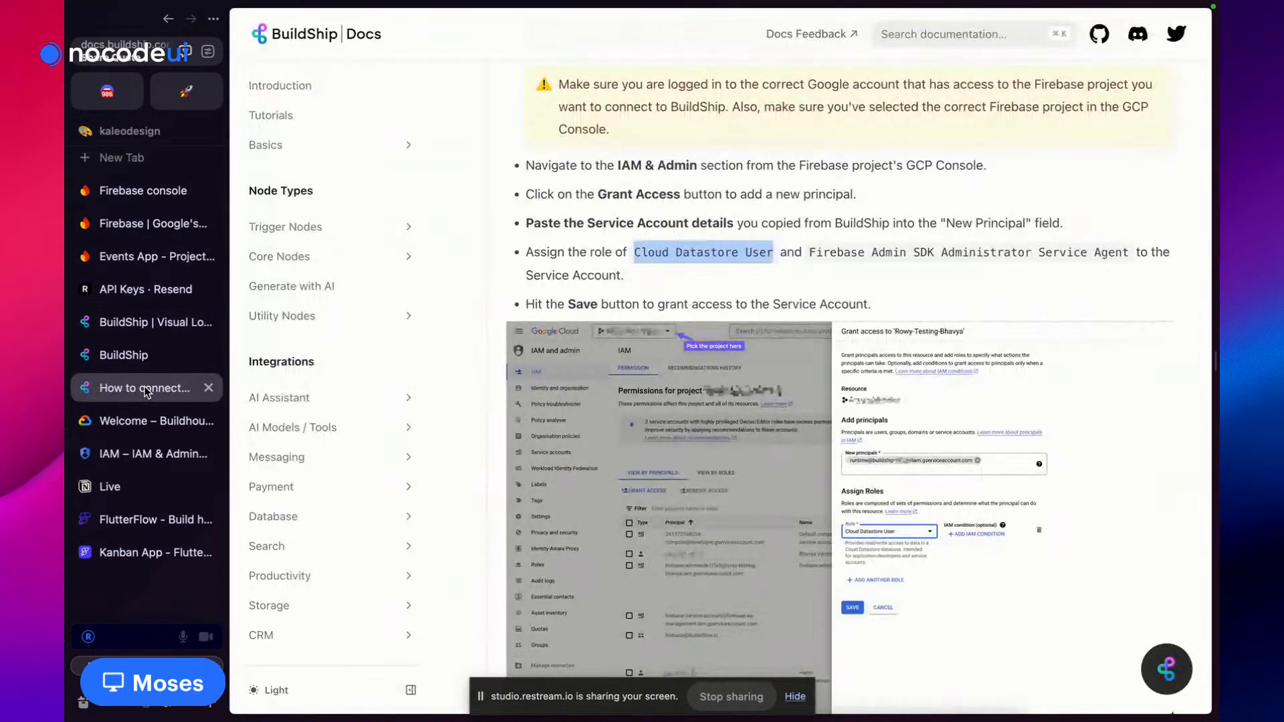
drag(808, 252, 1133, 245)
key(ctrl+c)
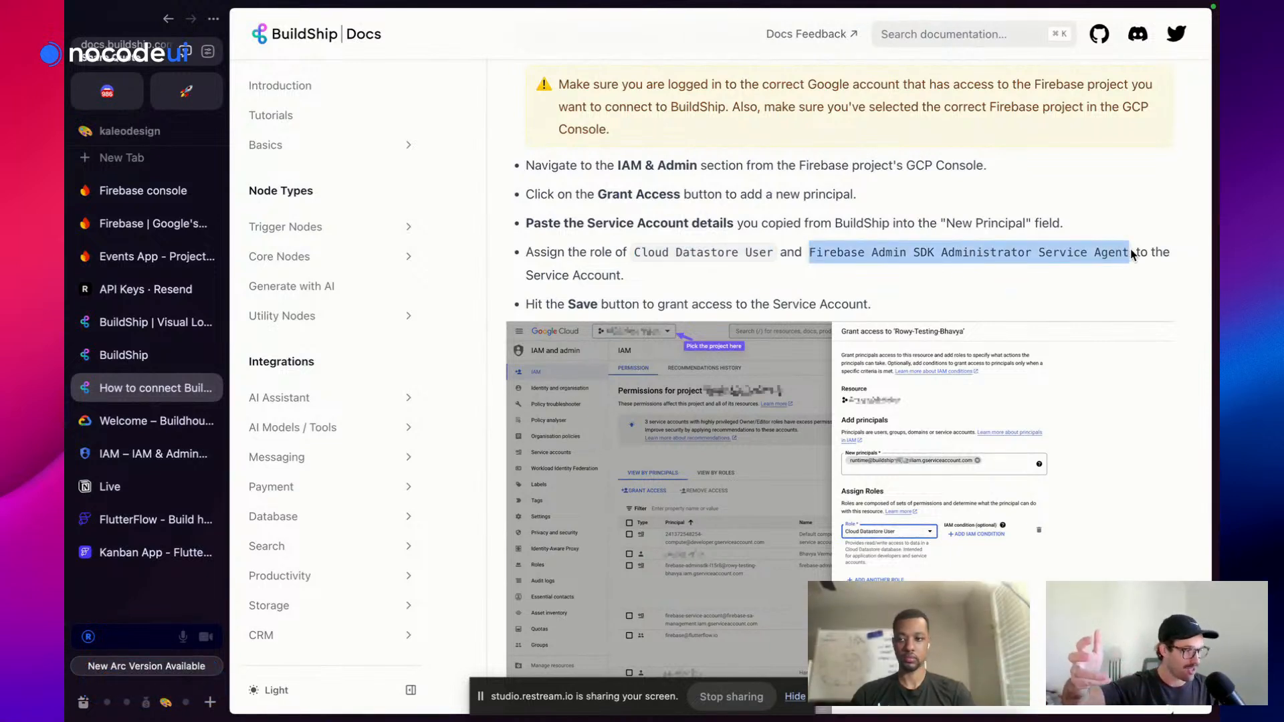
click(146, 454)
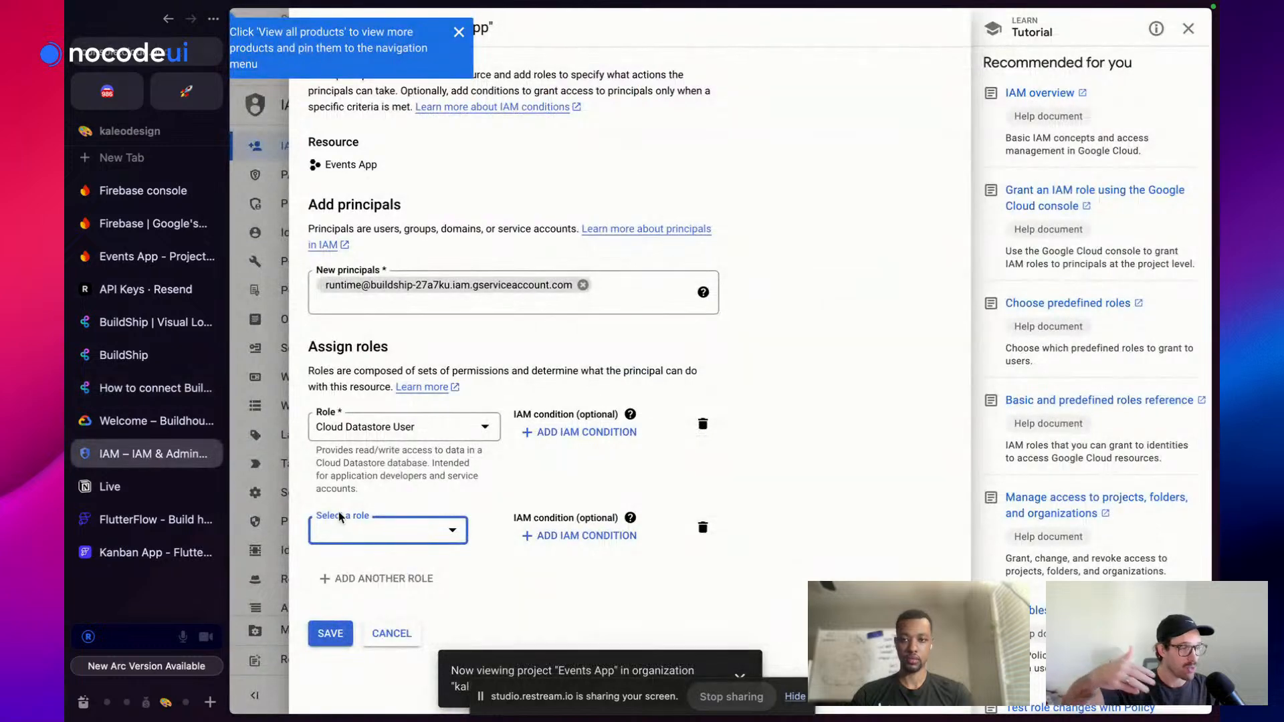
click(378, 532)
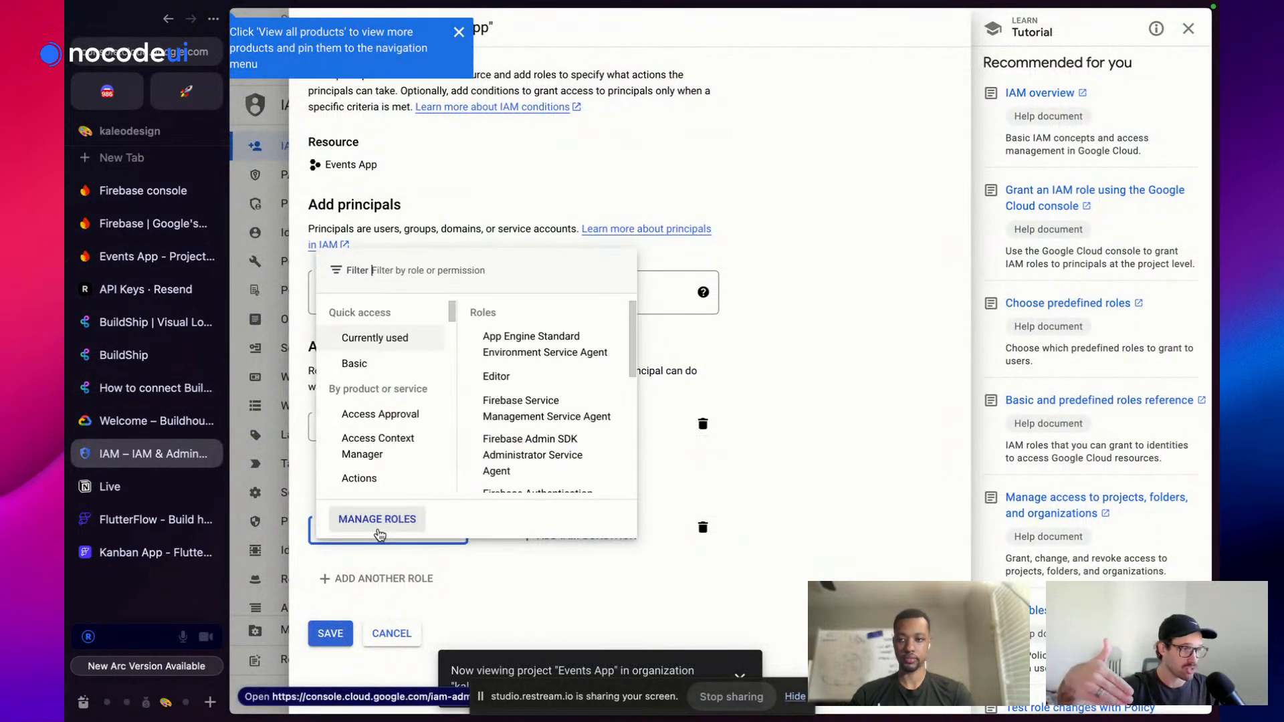
key(ctrl+v)
click(428, 322)
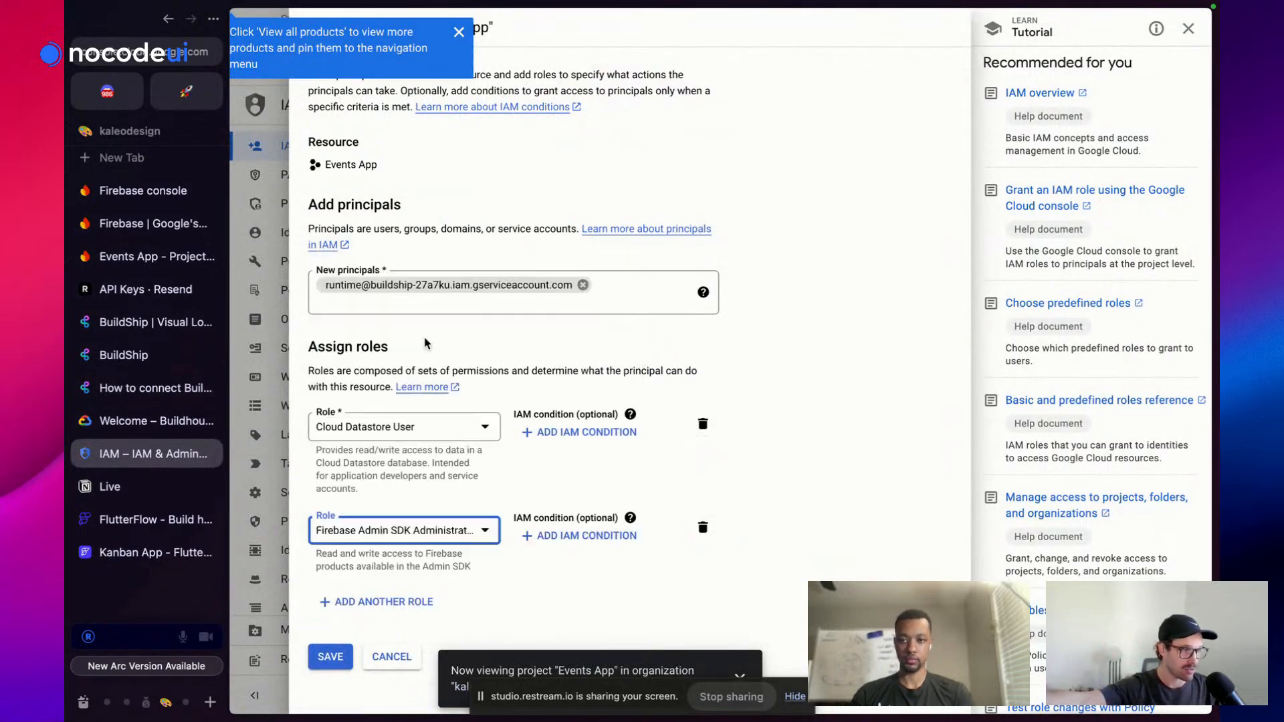
click(330, 657)
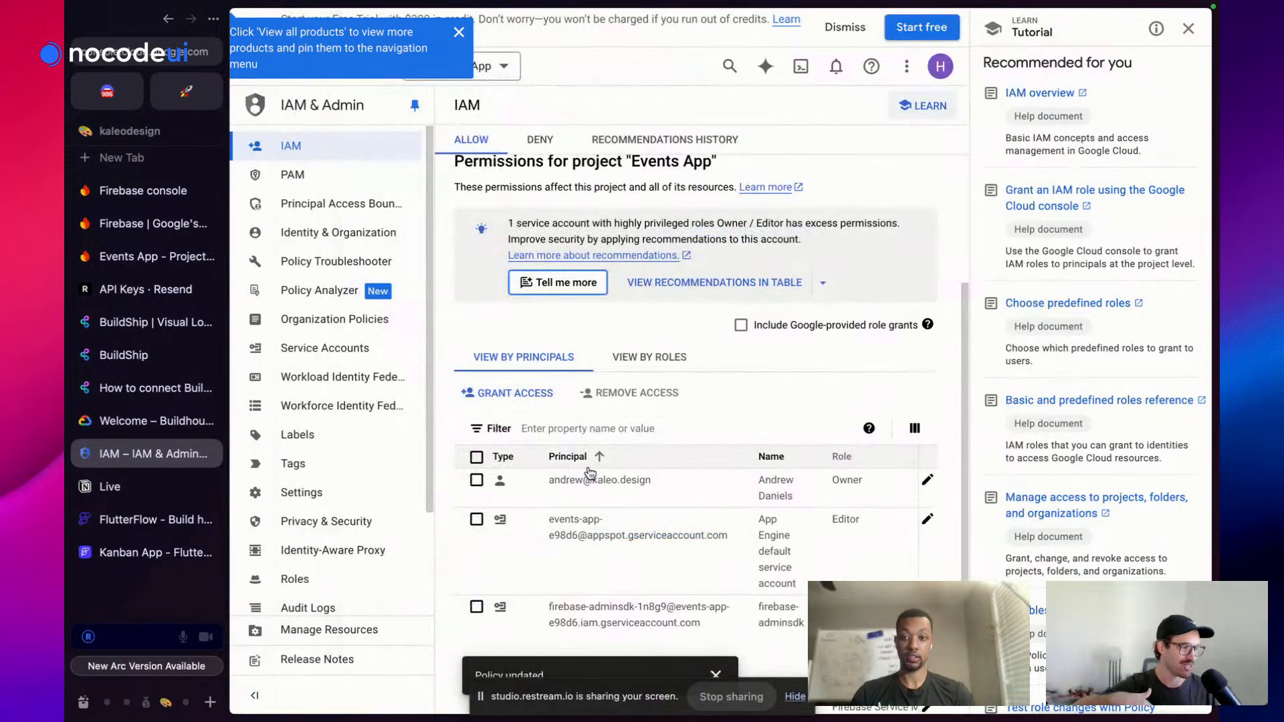
scroll(590, 472, down, 3)
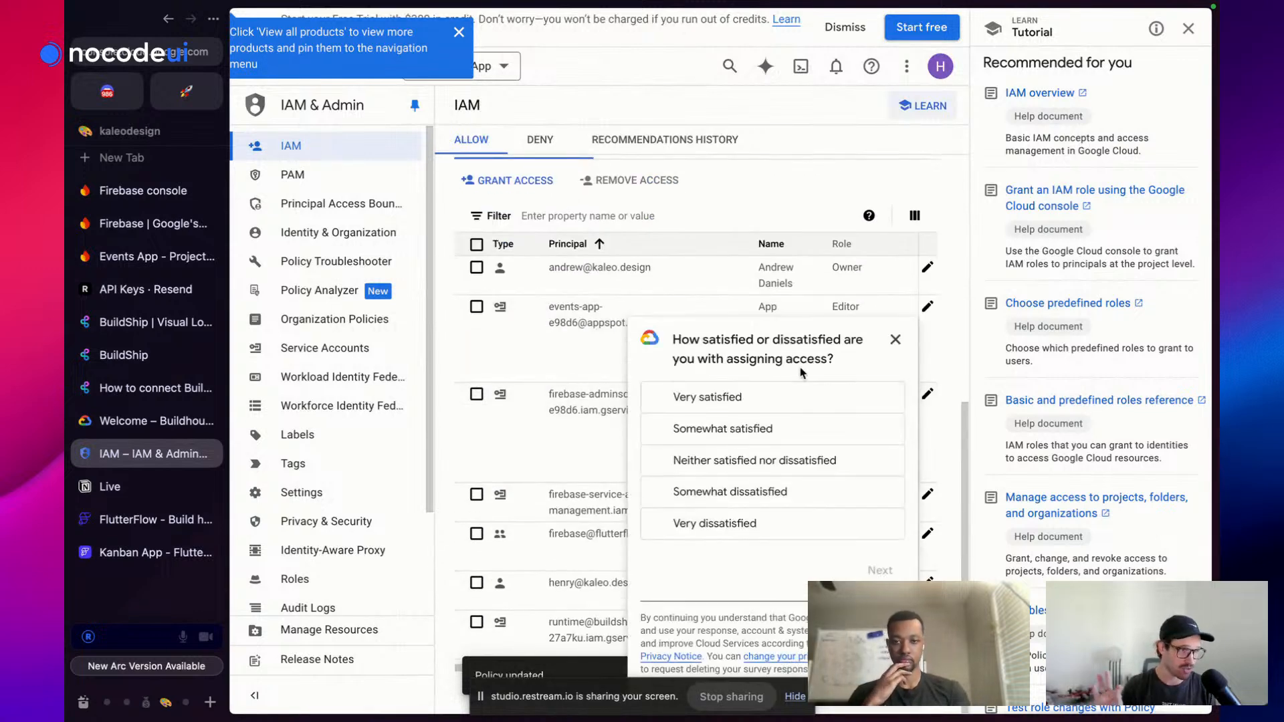
click(802, 405)
click(889, 344)
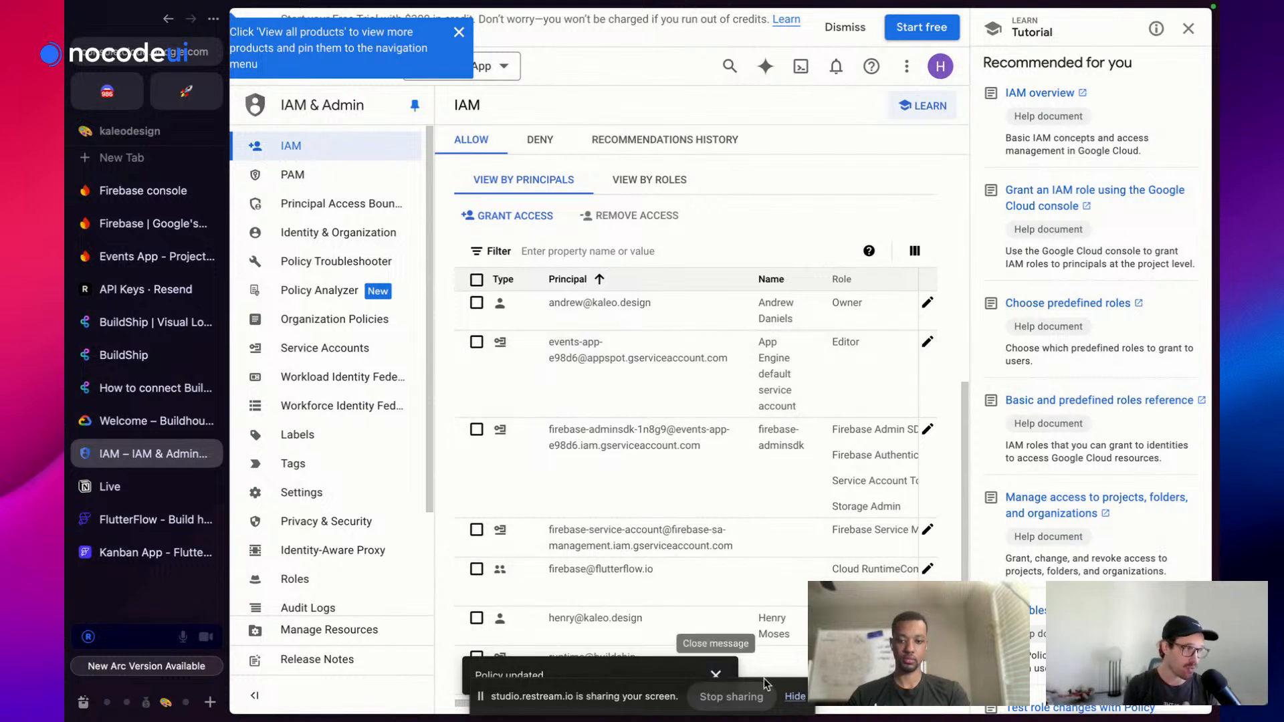
Dismiss the sharing notice and close BuildShip's Project Settings to return to invite_user_template
click(795, 697)
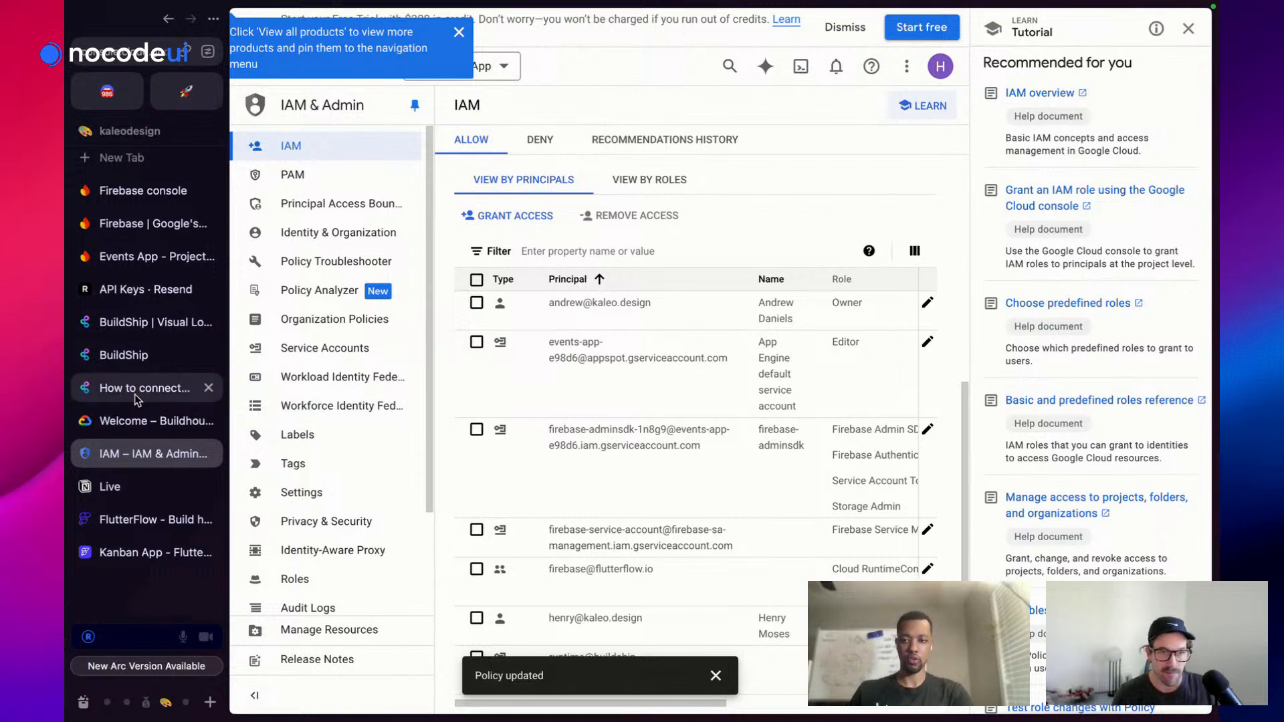
scroll(745, 396, down, 1)
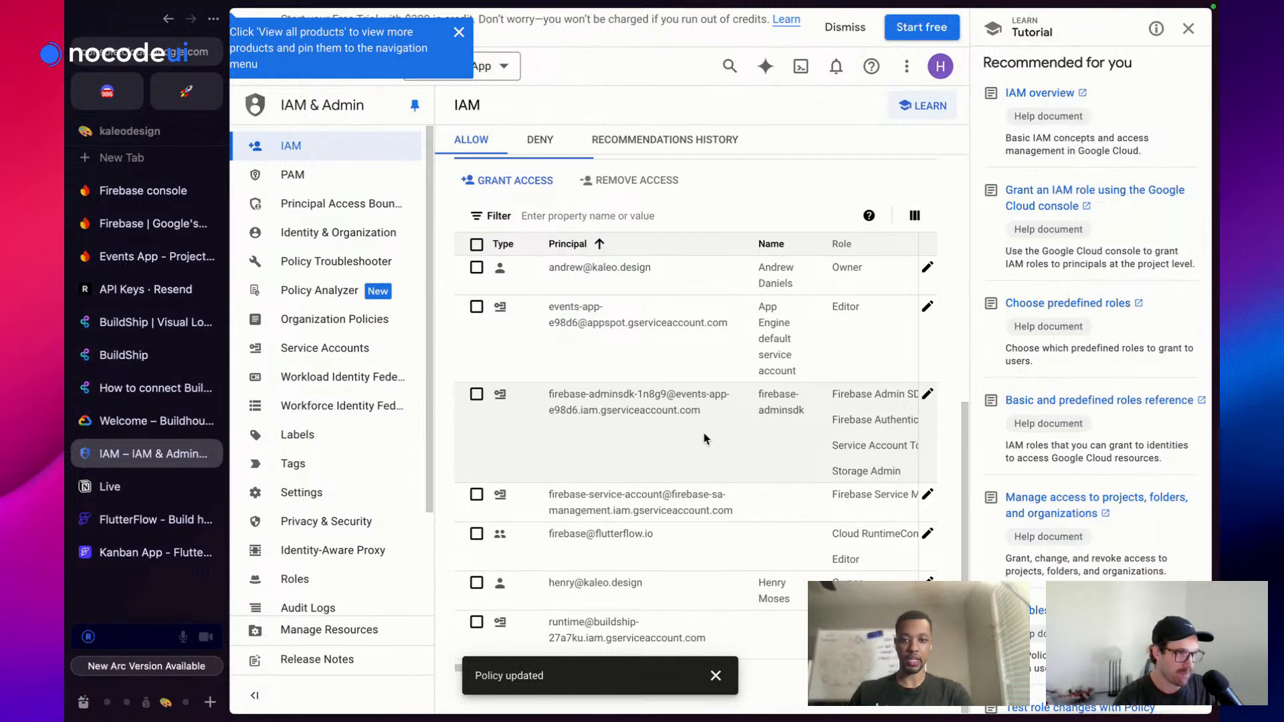
click(124, 356)
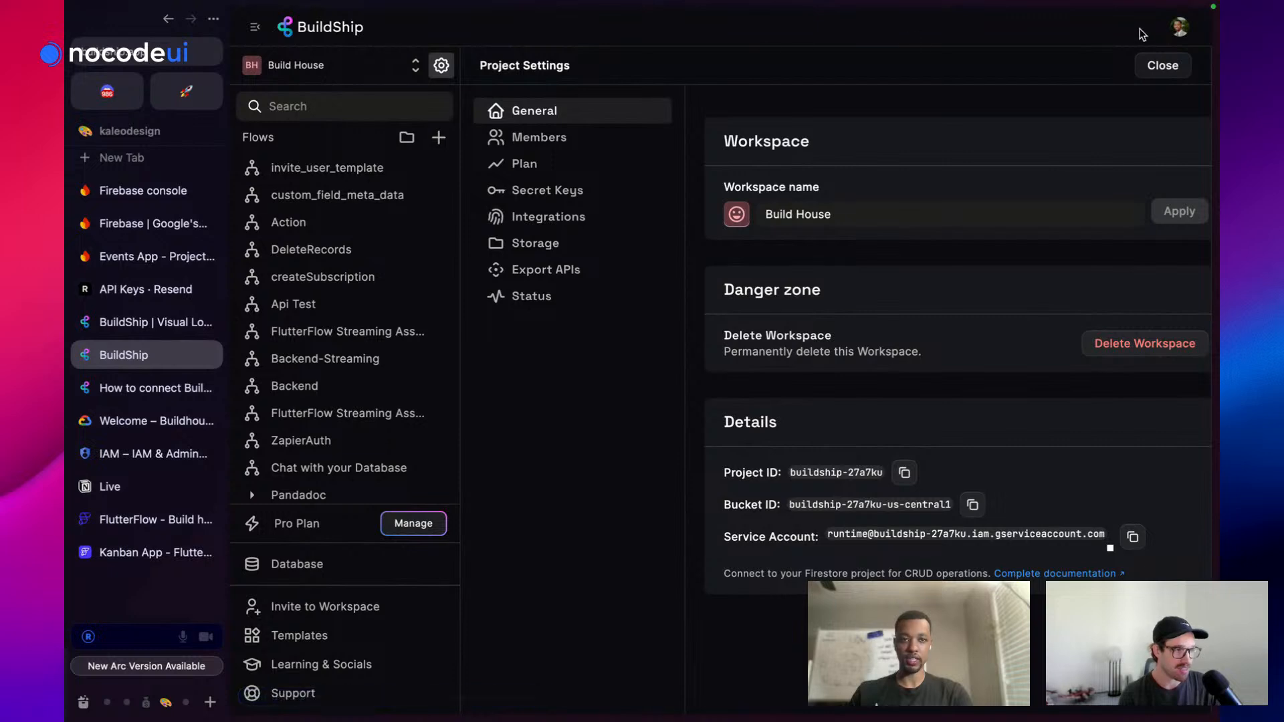
click(1162, 66)
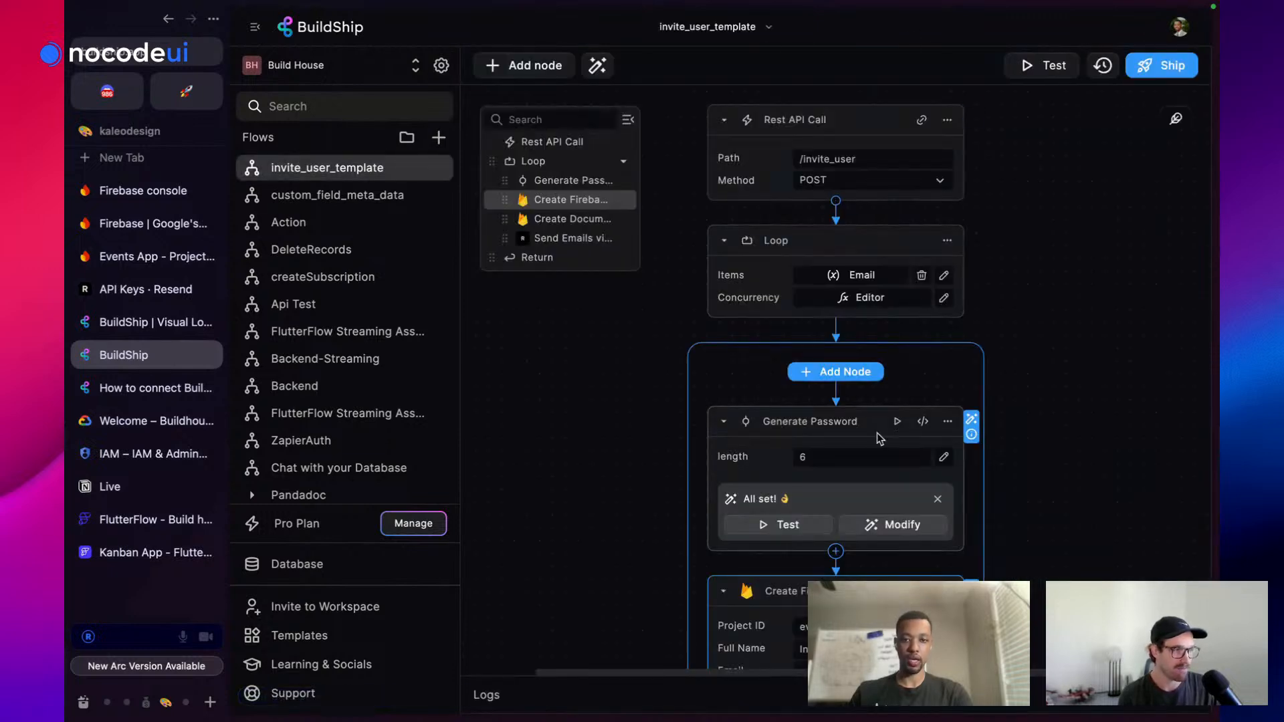
Rerun the Create Firebase User test, now returning 200 with User created successfully
scroll(877, 432, down, 6)
click(897, 183)
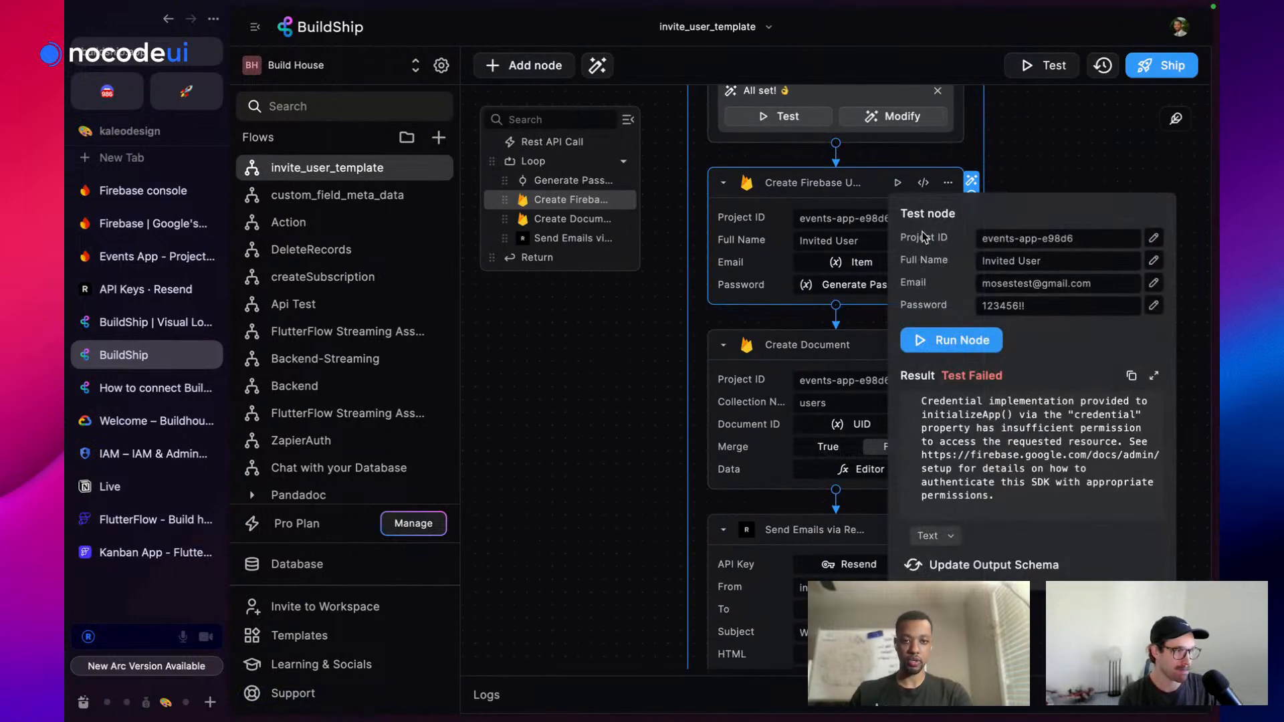
click(967, 342)
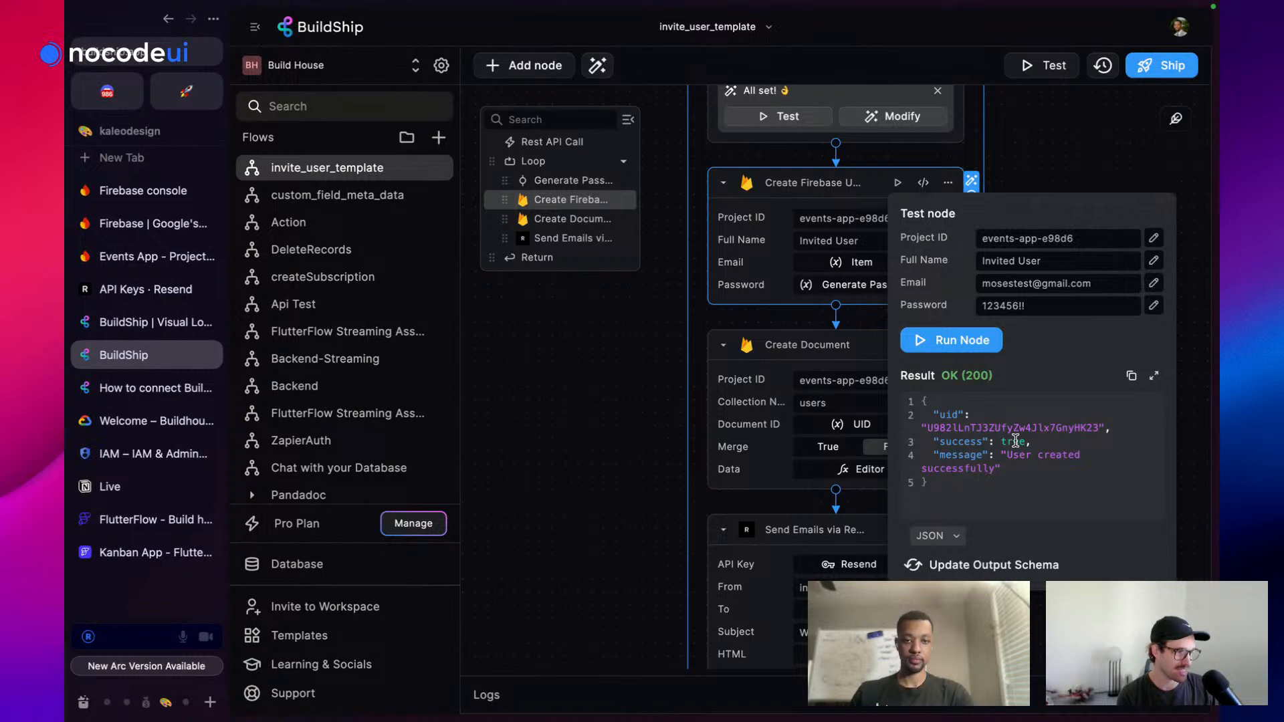
click(1046, 153)
Collapse the browser sidebar and open the REST API trigger's options for /invite_user
scroll(1025, 312, down, 1)
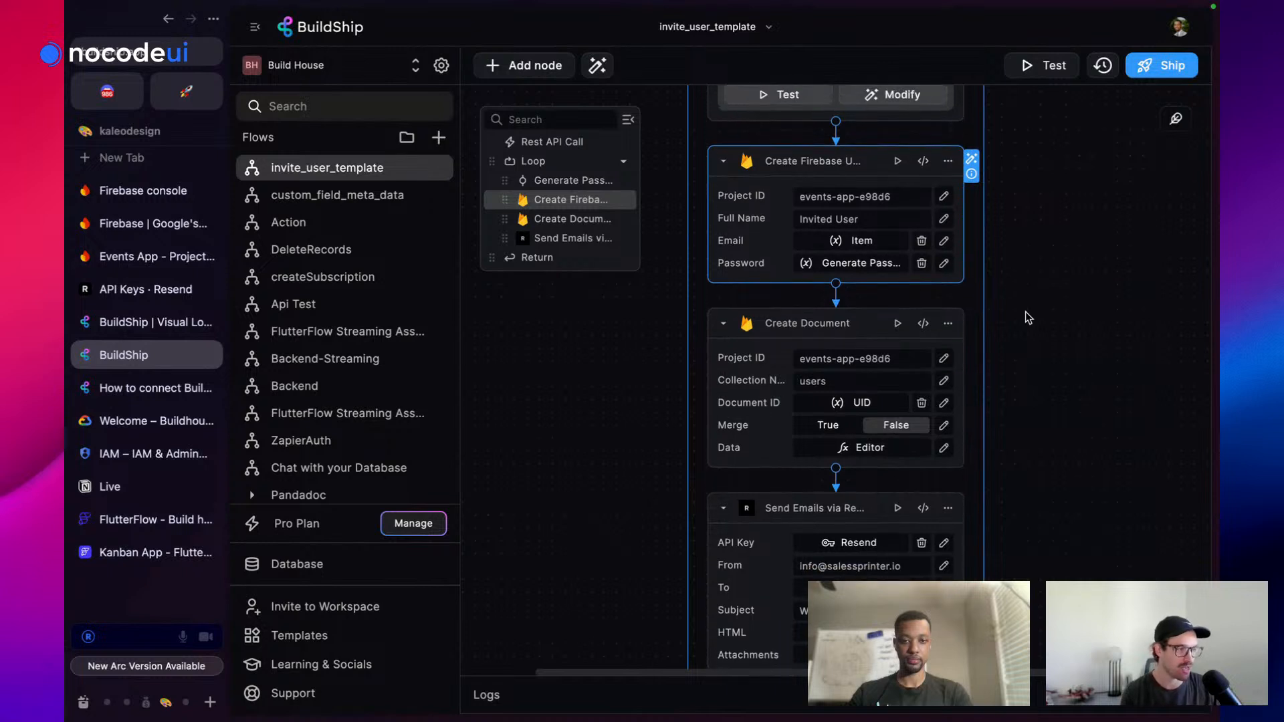
scroll(1026, 319, down, 1)
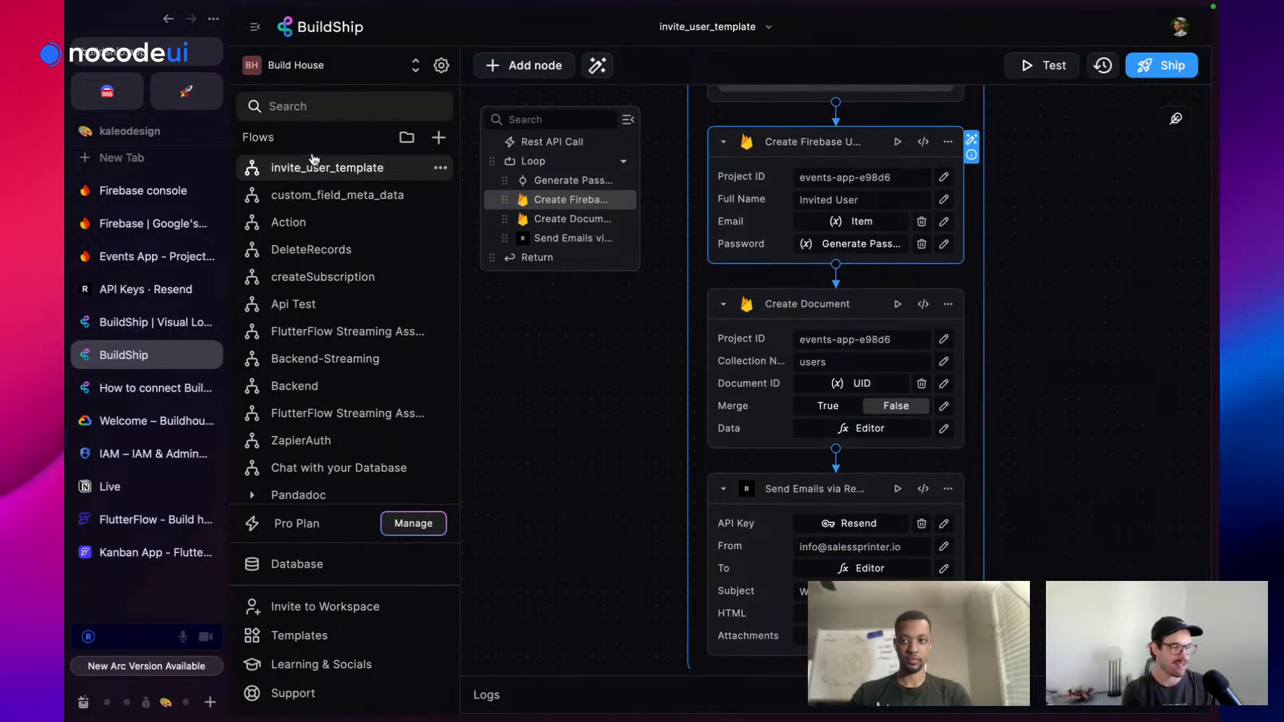
click(213, 19)
click(211, 97)
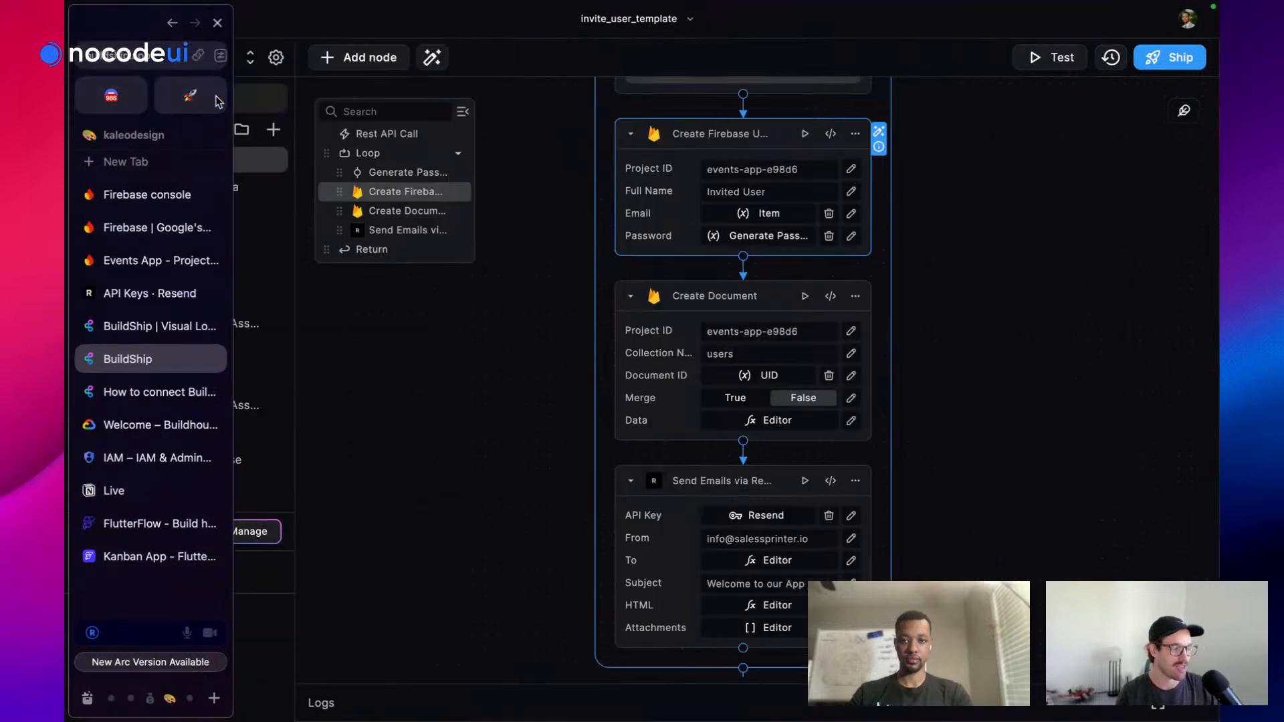
scroll(844, 375, down, 2)
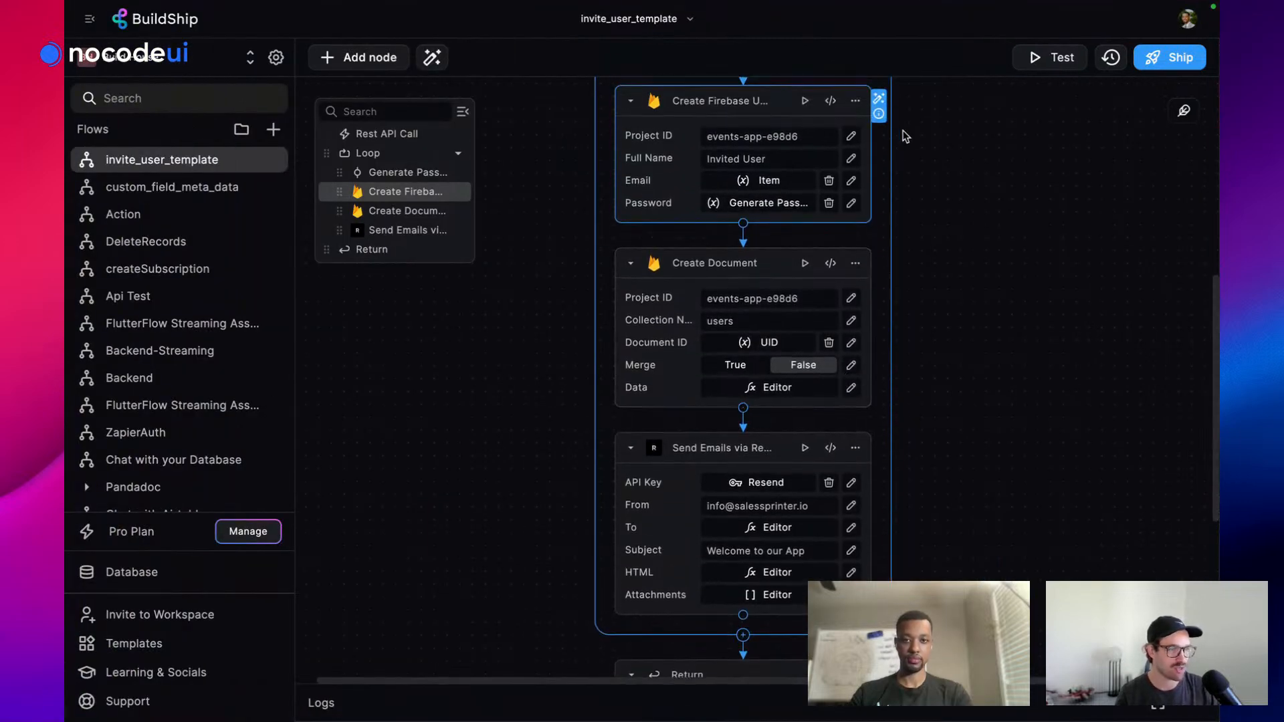
scroll(898, 139, up, 1)
scroll(899, 139, down, 5)
scroll(898, 137, up, 15)
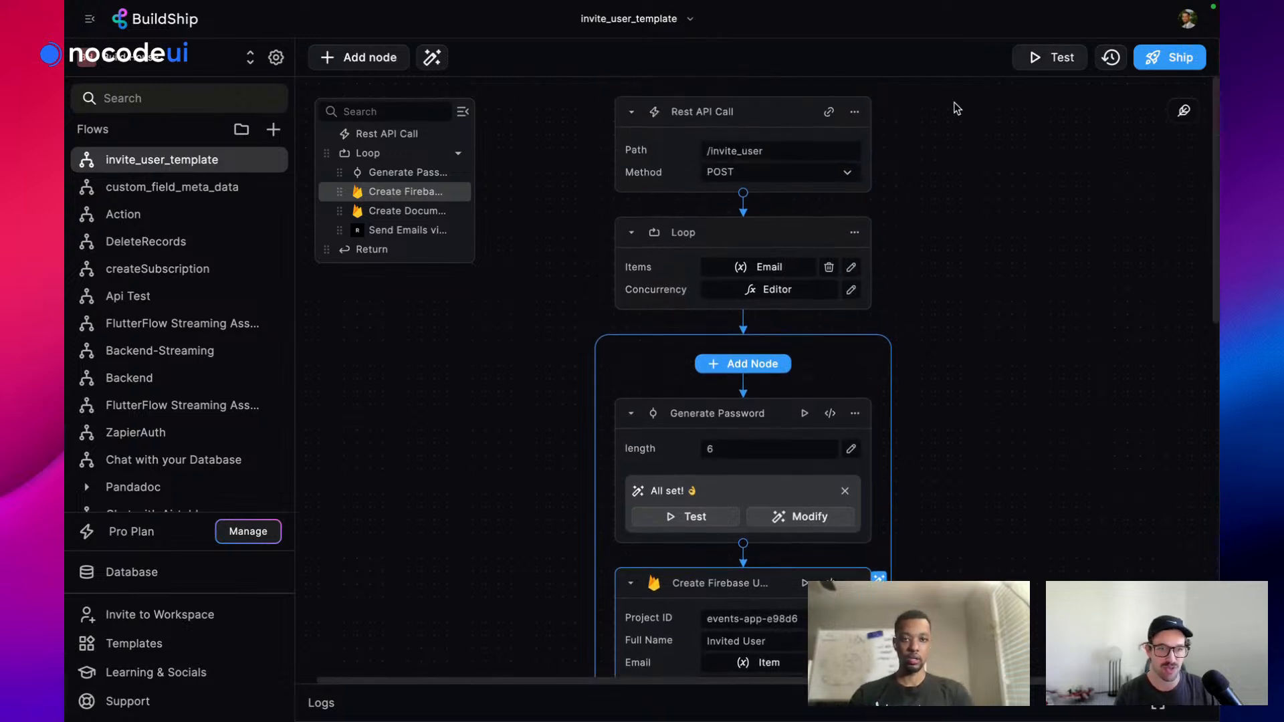
click(855, 112)
click(884, 132)
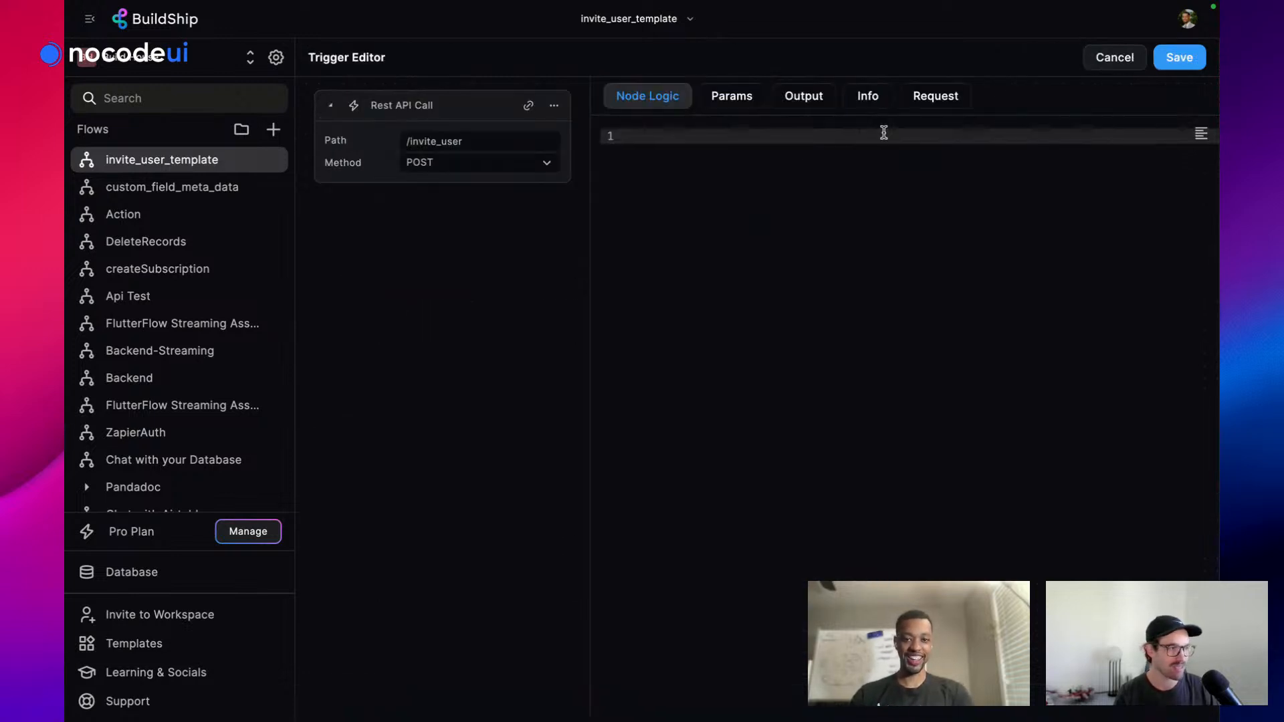
click(936, 95)
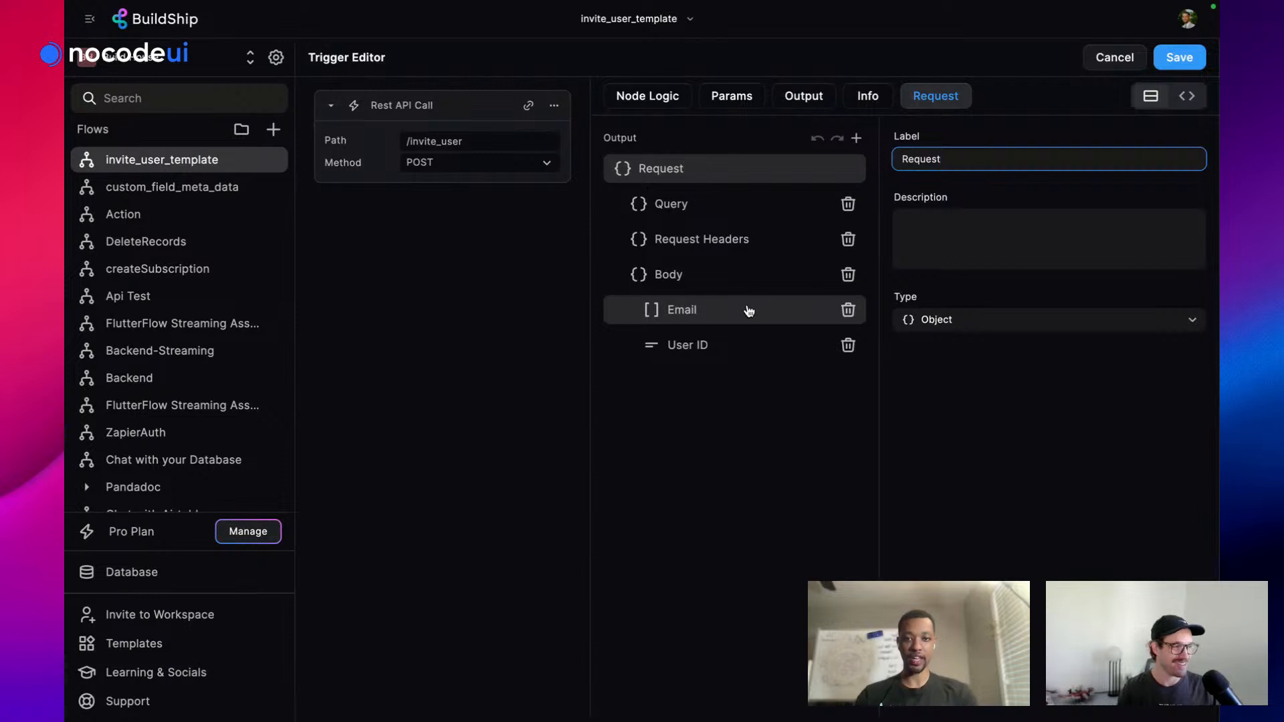
click(1115, 57)
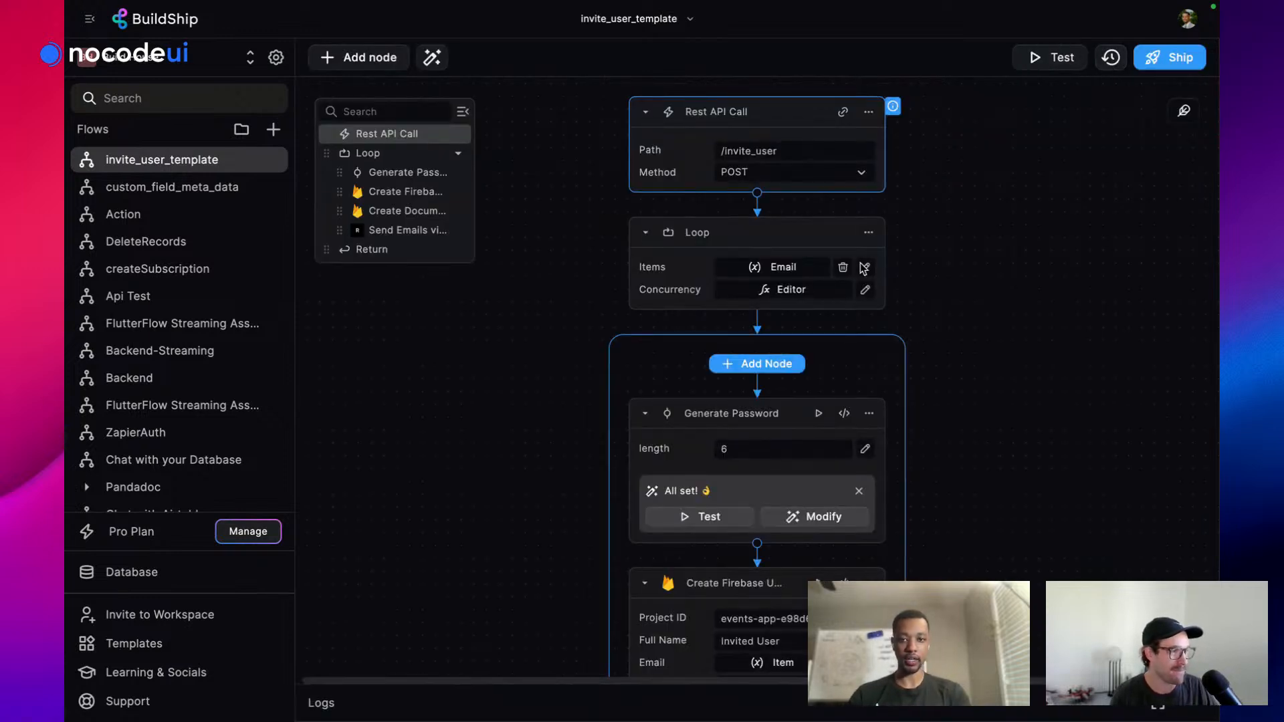
scroll(829, 320, down, 4)
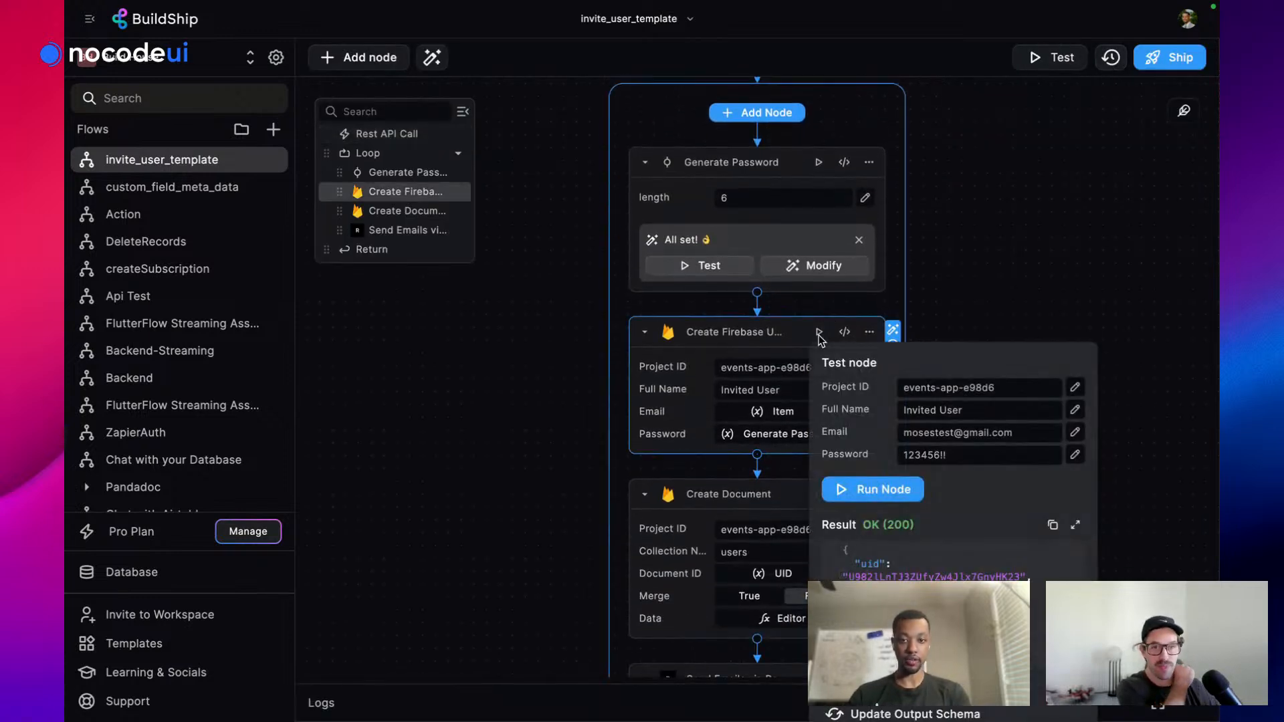
drag(847, 575, 1022, 574)
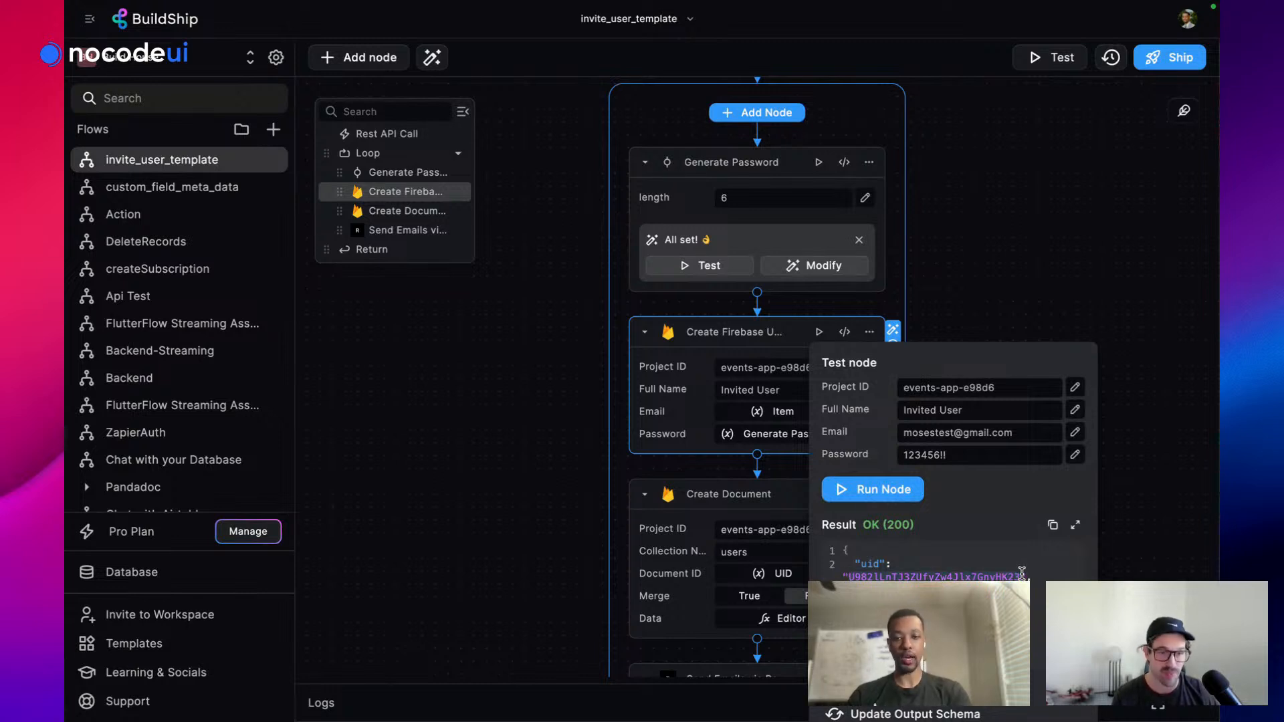
click(1025, 208)
scroll(880, 331, down, 4)
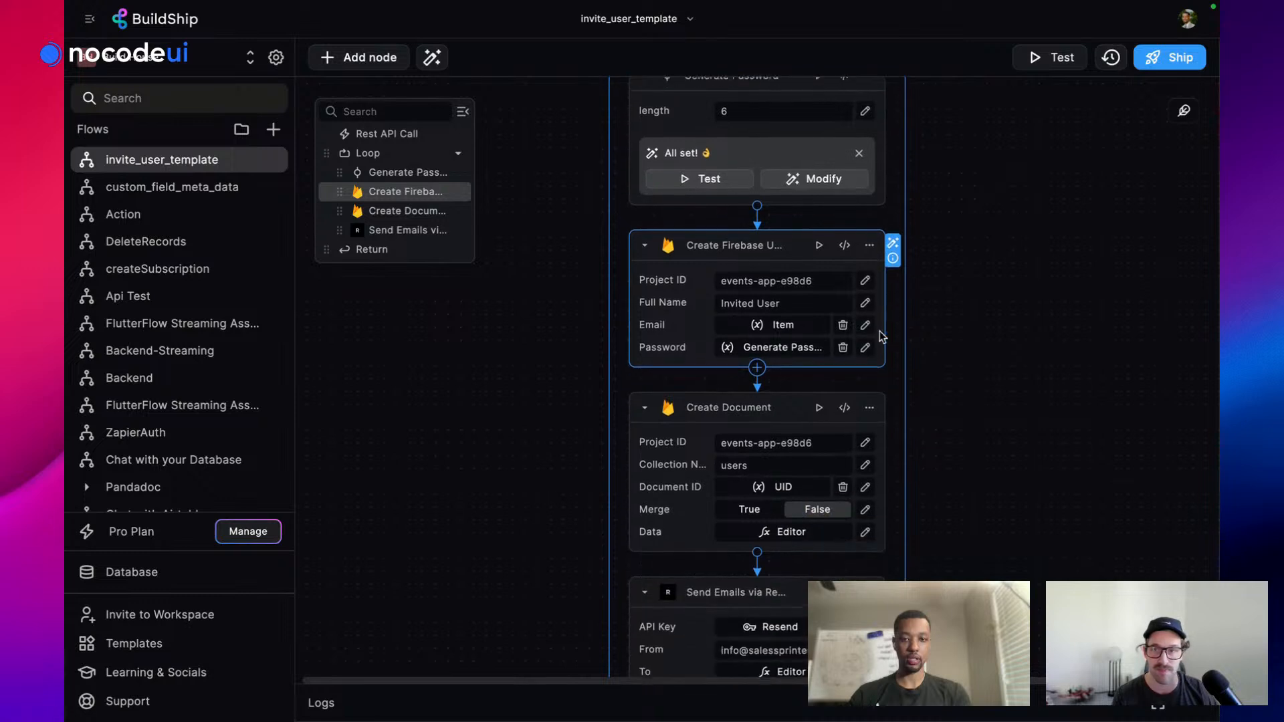
scroll(880, 331, up, 2)
scroll(880, 331, up, 2)
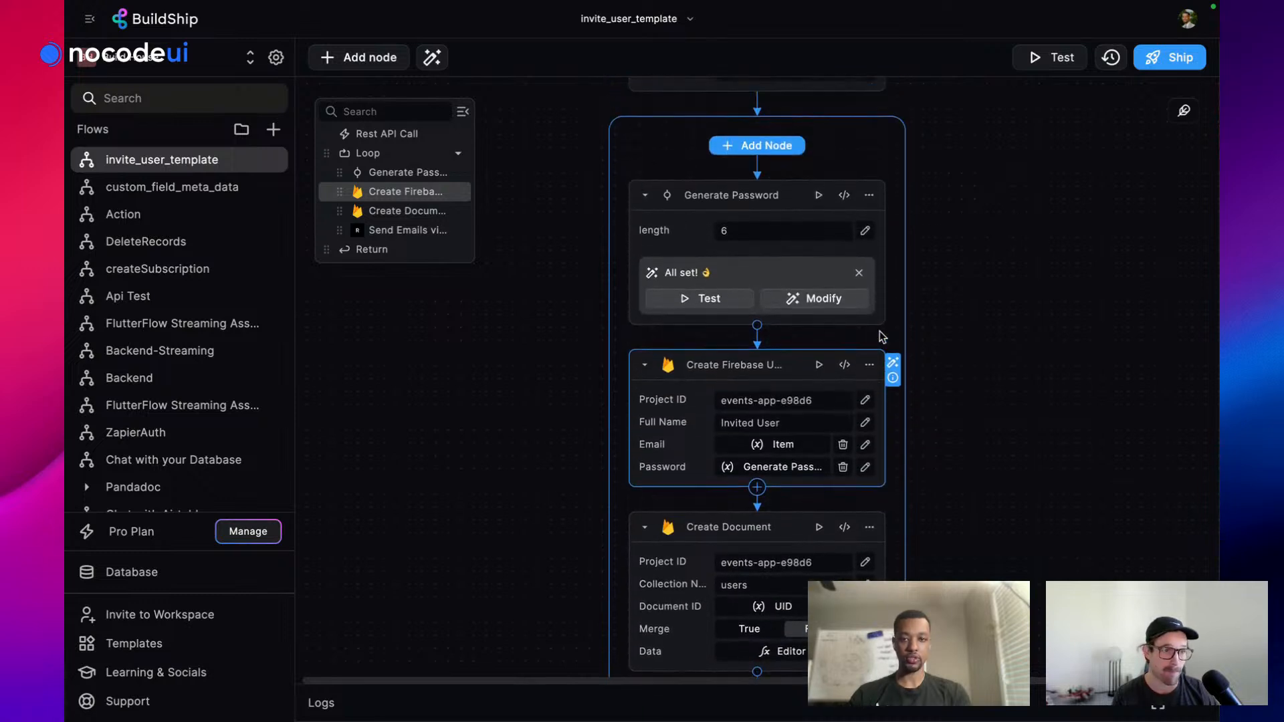
scroll(880, 331, down, 5)
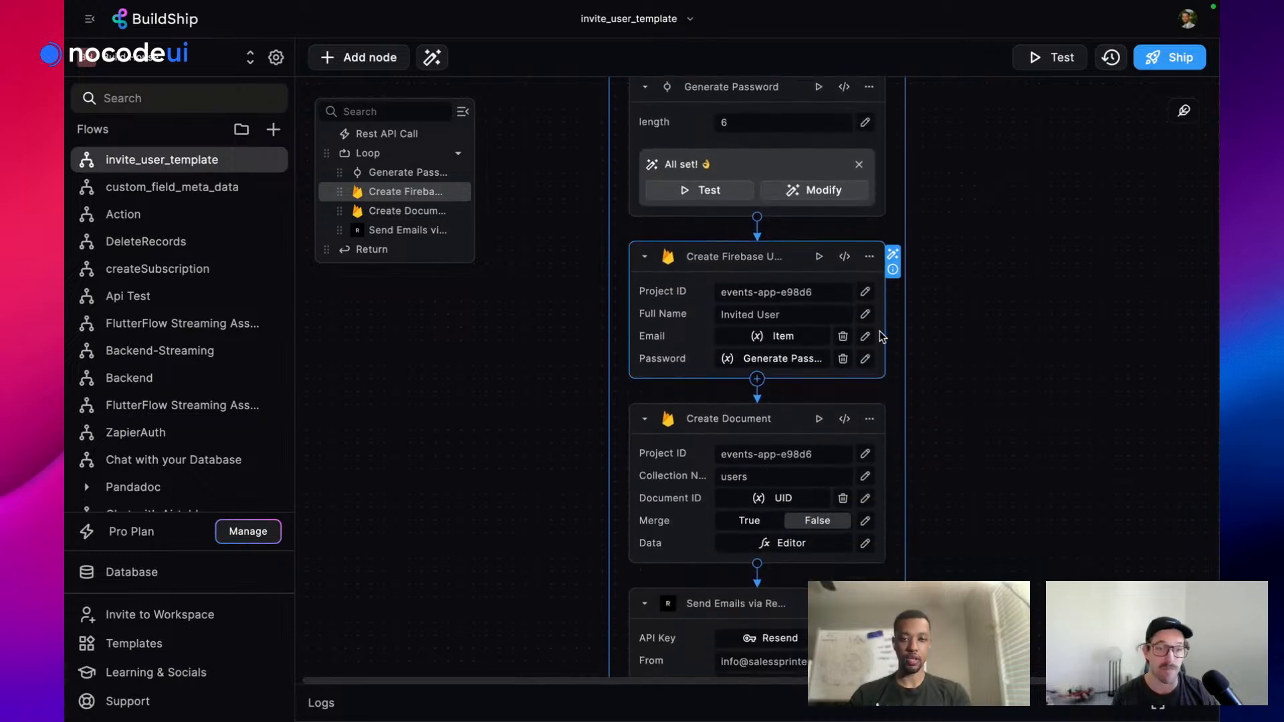
scroll(880, 331, up, 8)
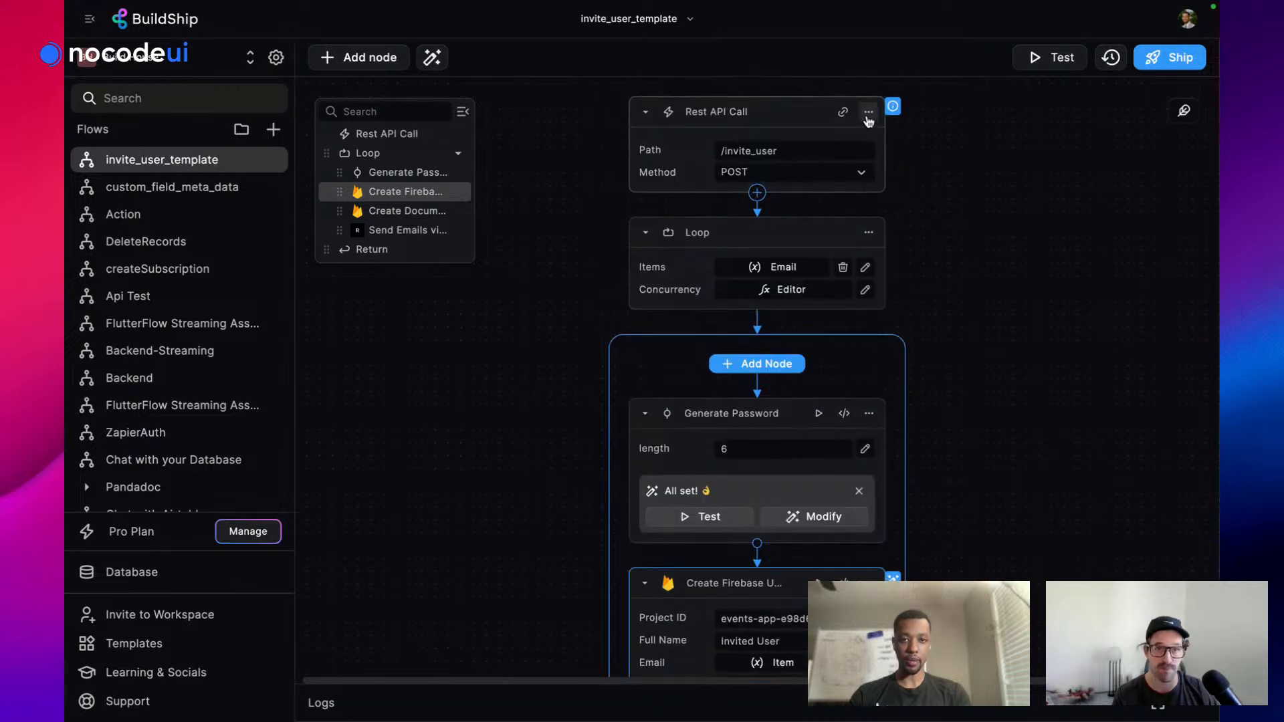
click(868, 112)
click(905, 136)
click(925, 93)
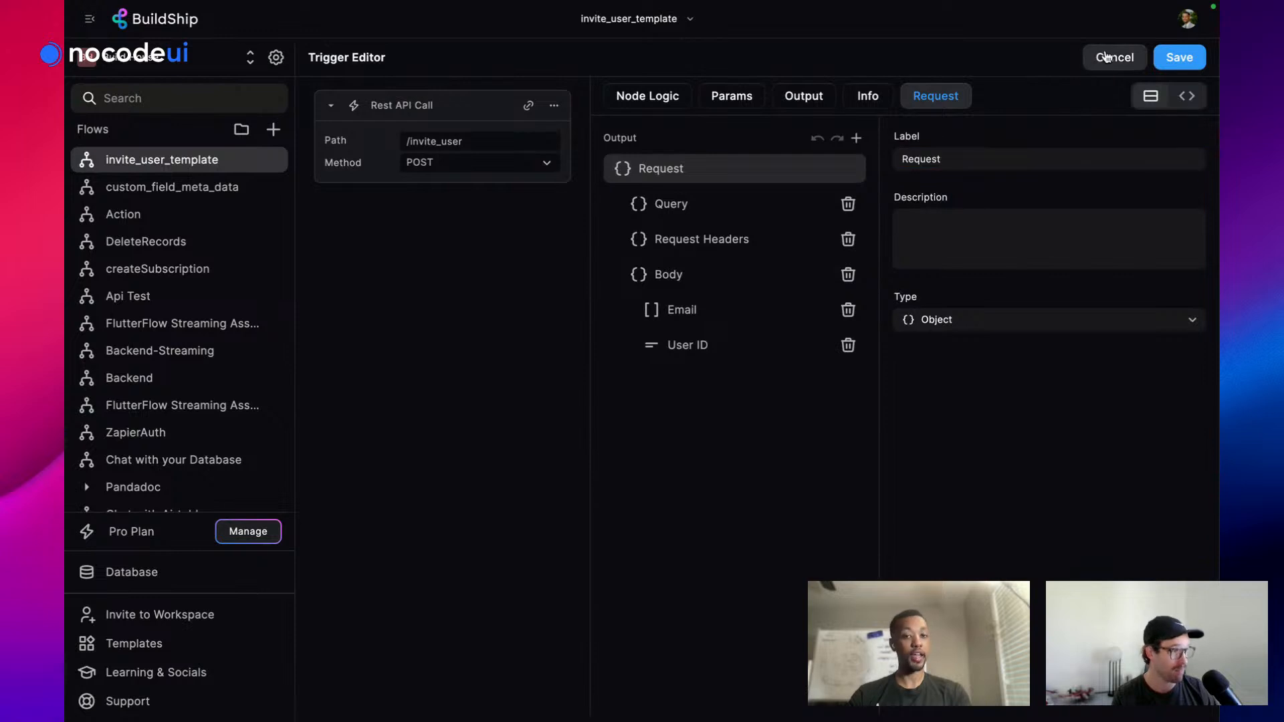
click(1114, 57)
scroll(849, 375, down, 5)
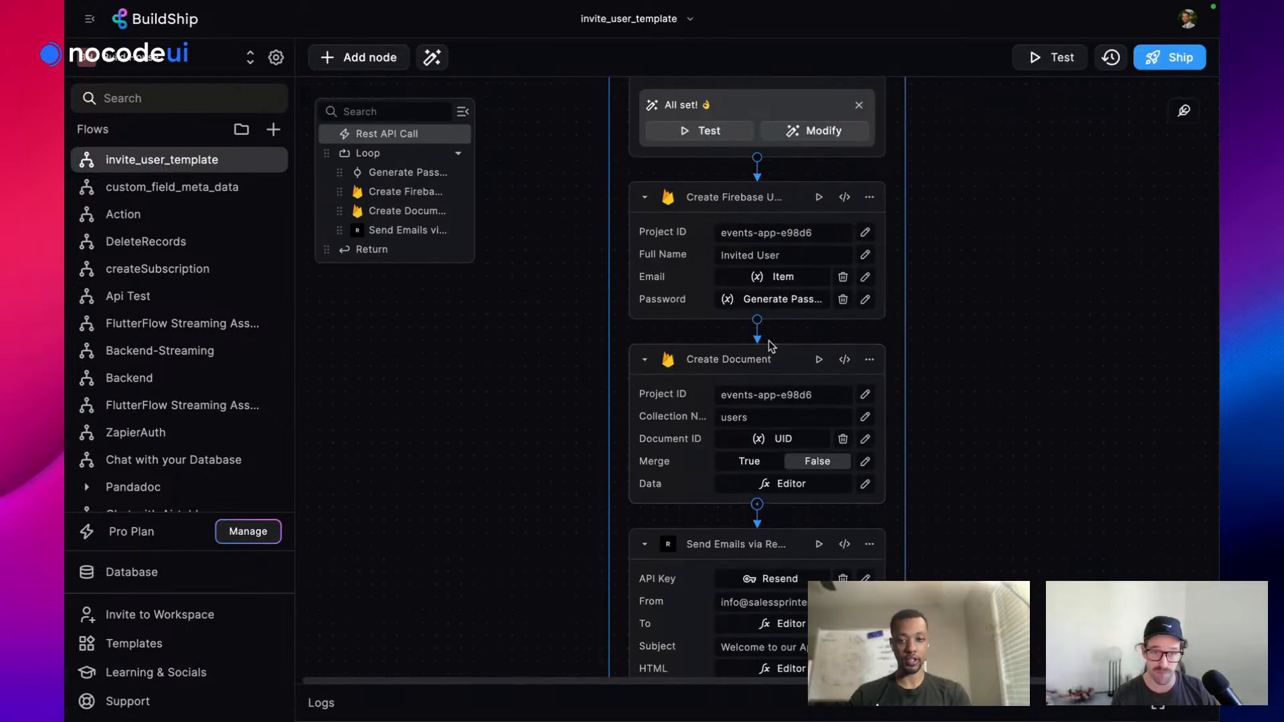
click(812, 491)
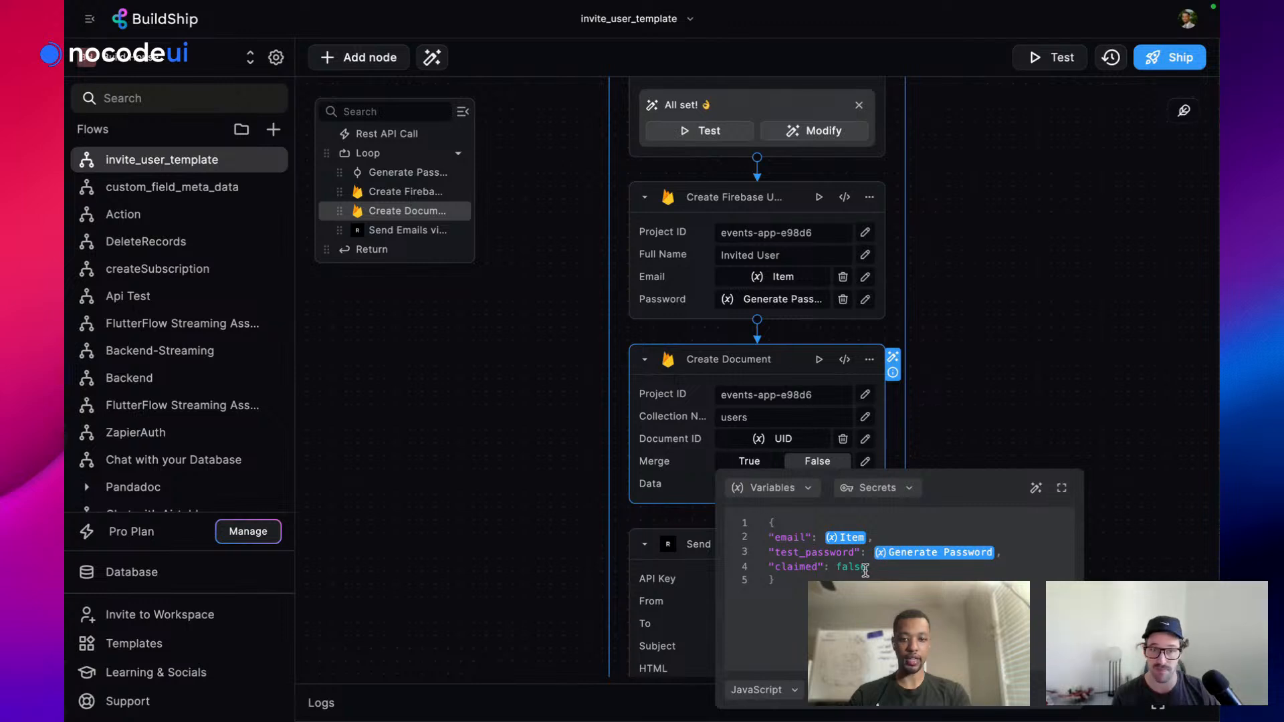
click(936, 423)
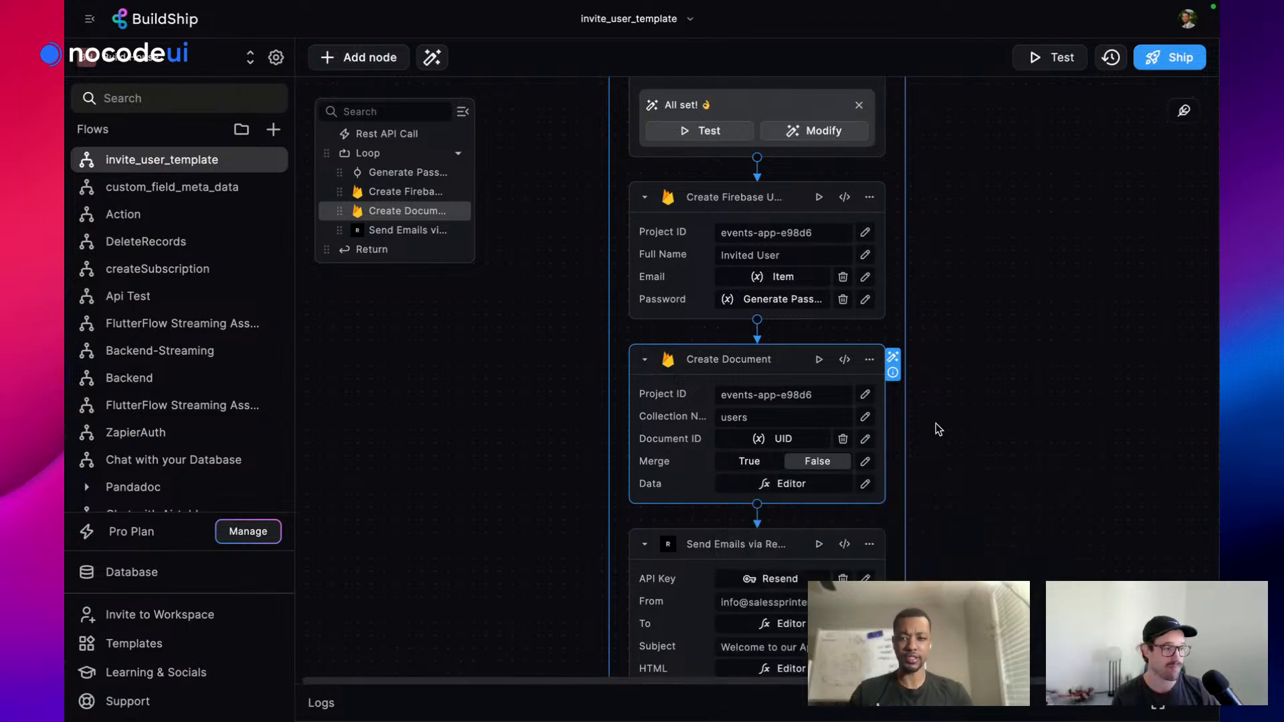
scroll(936, 423, down, 1)
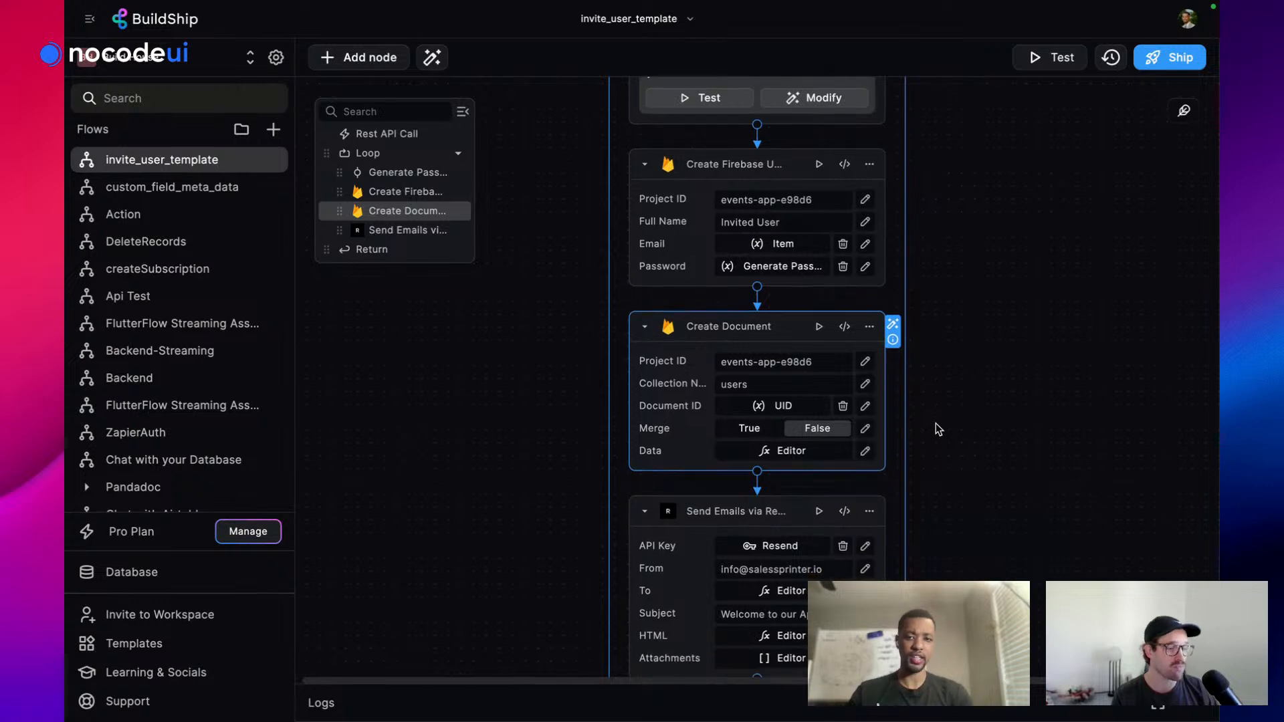
scroll(936, 423, up, 10)
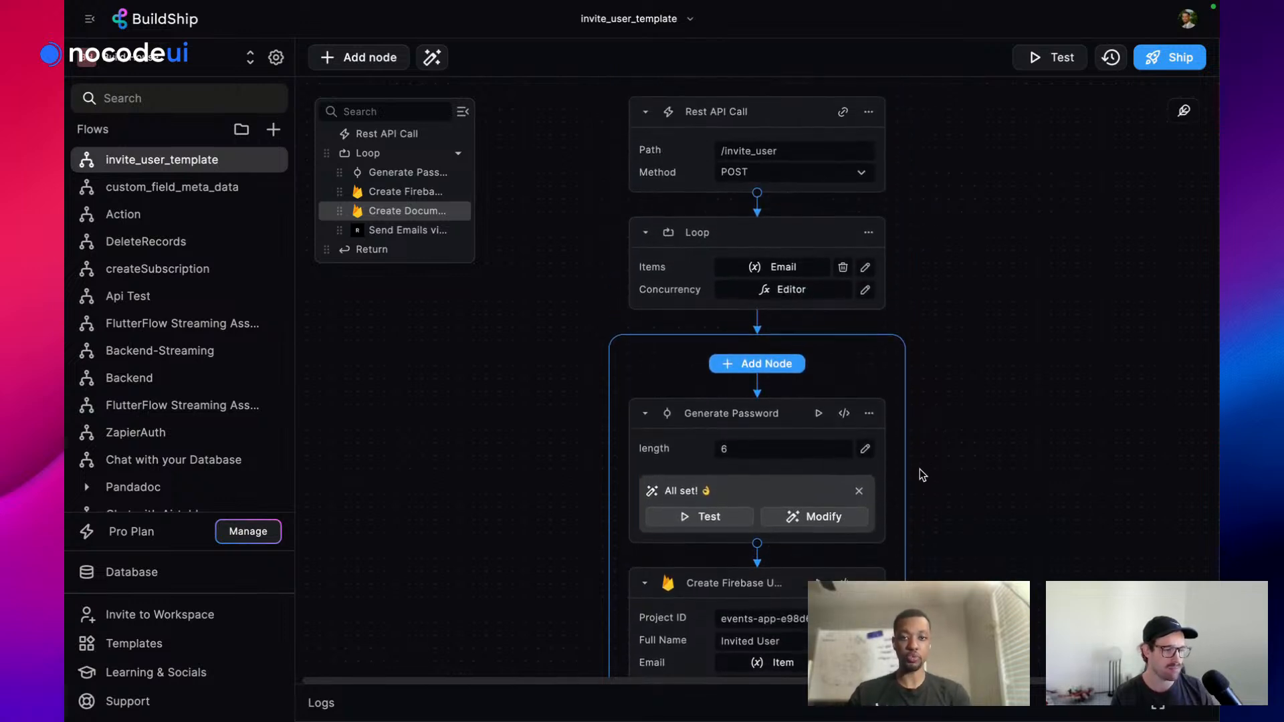
click(868, 112)
click(897, 144)
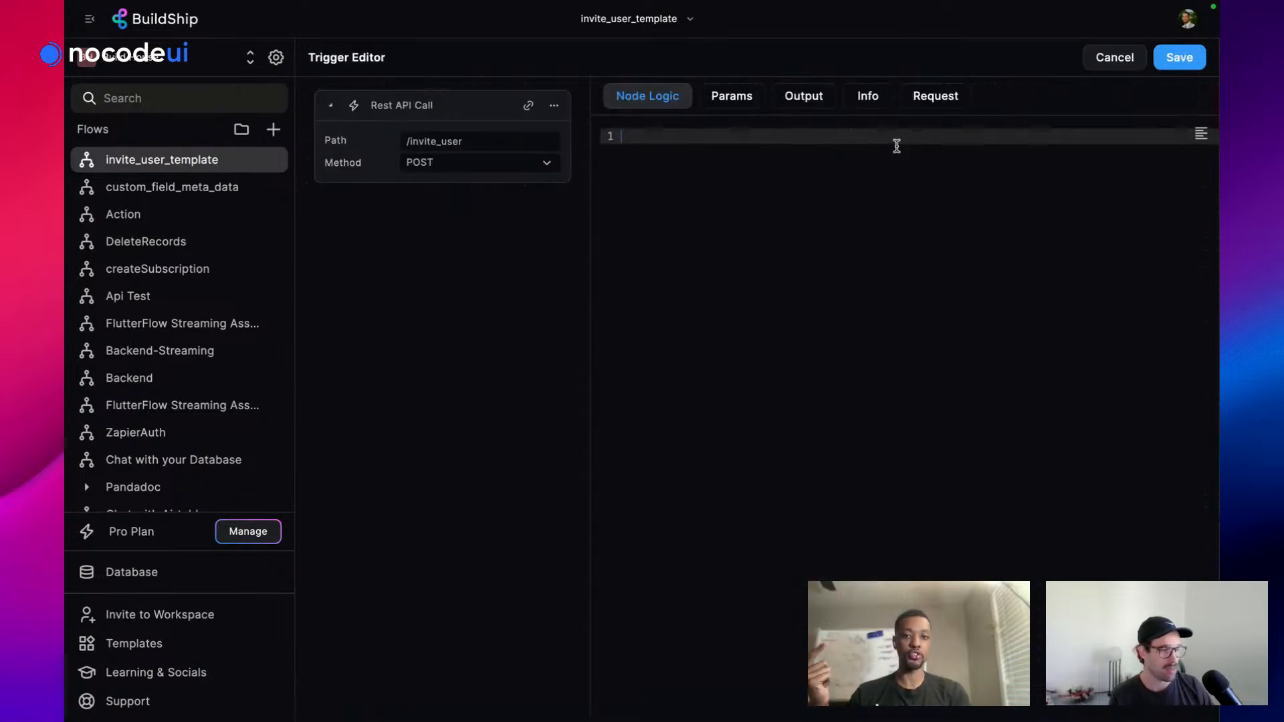
click(936, 104)
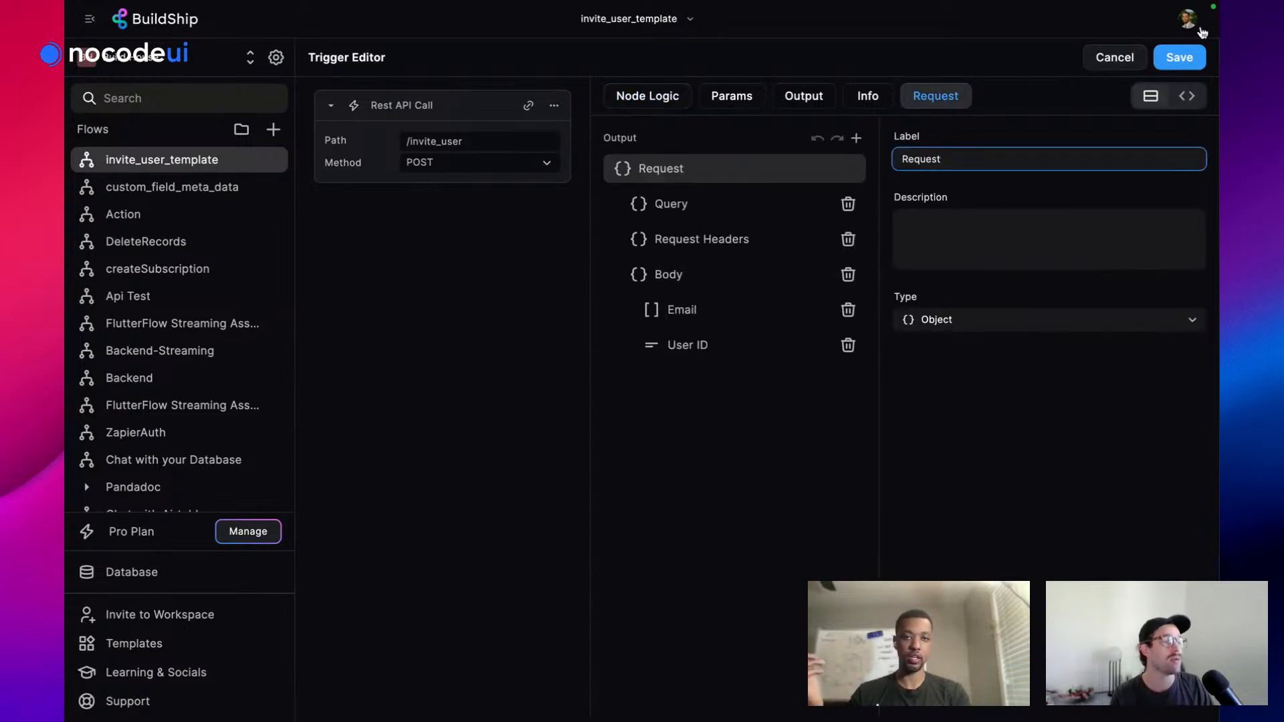
click(1114, 57)
scroll(994, 333, down, 1)
scroll(994, 333, down, 10)
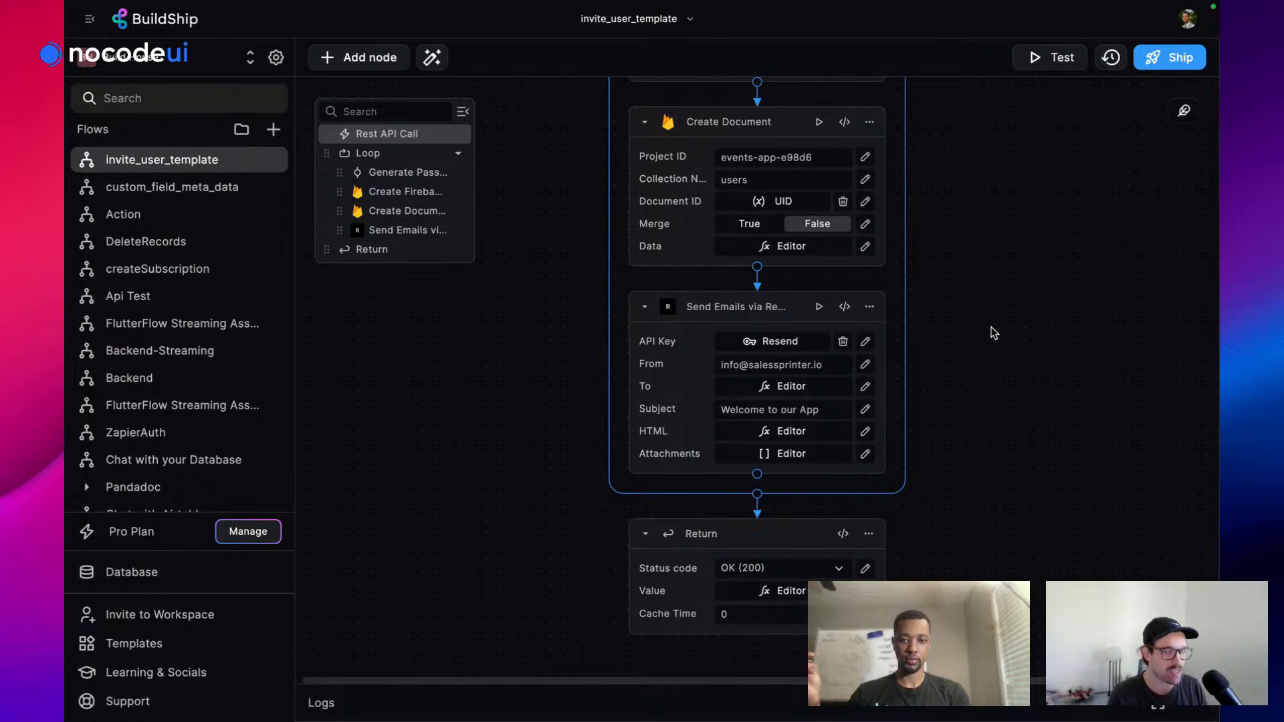
scroll(994, 333, up, 10)
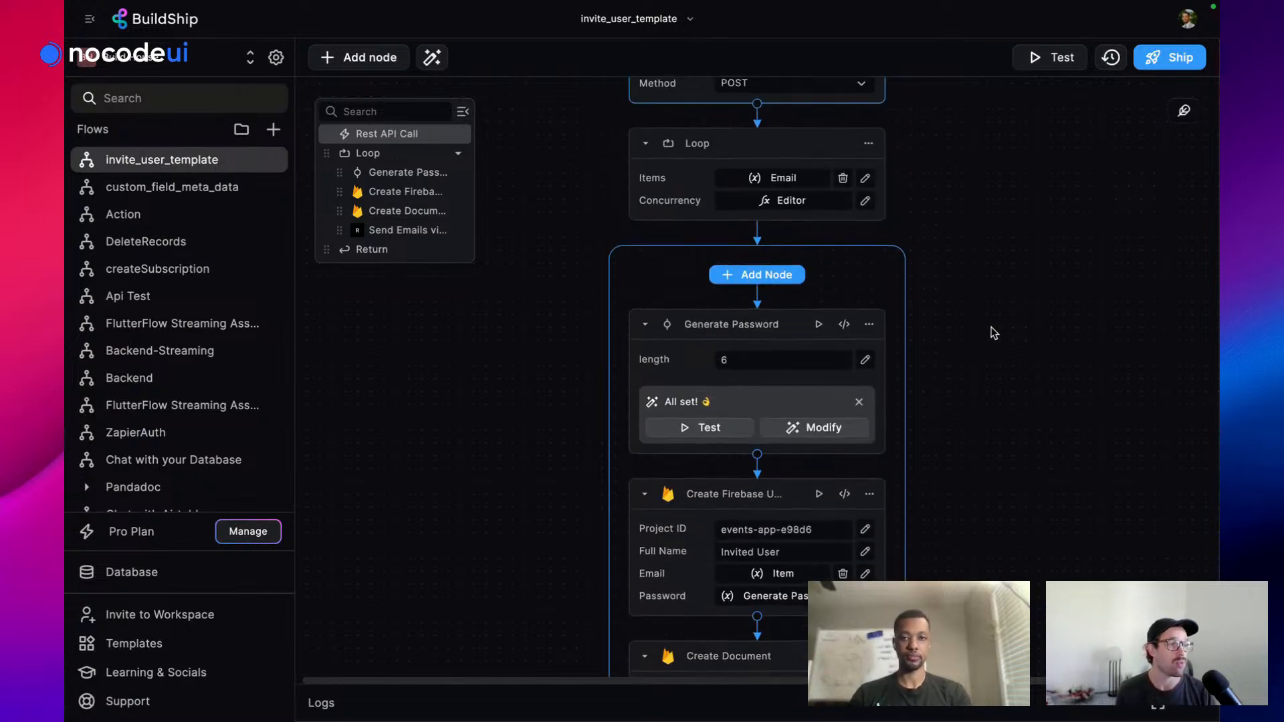
scroll(1012, 138, up, 2)
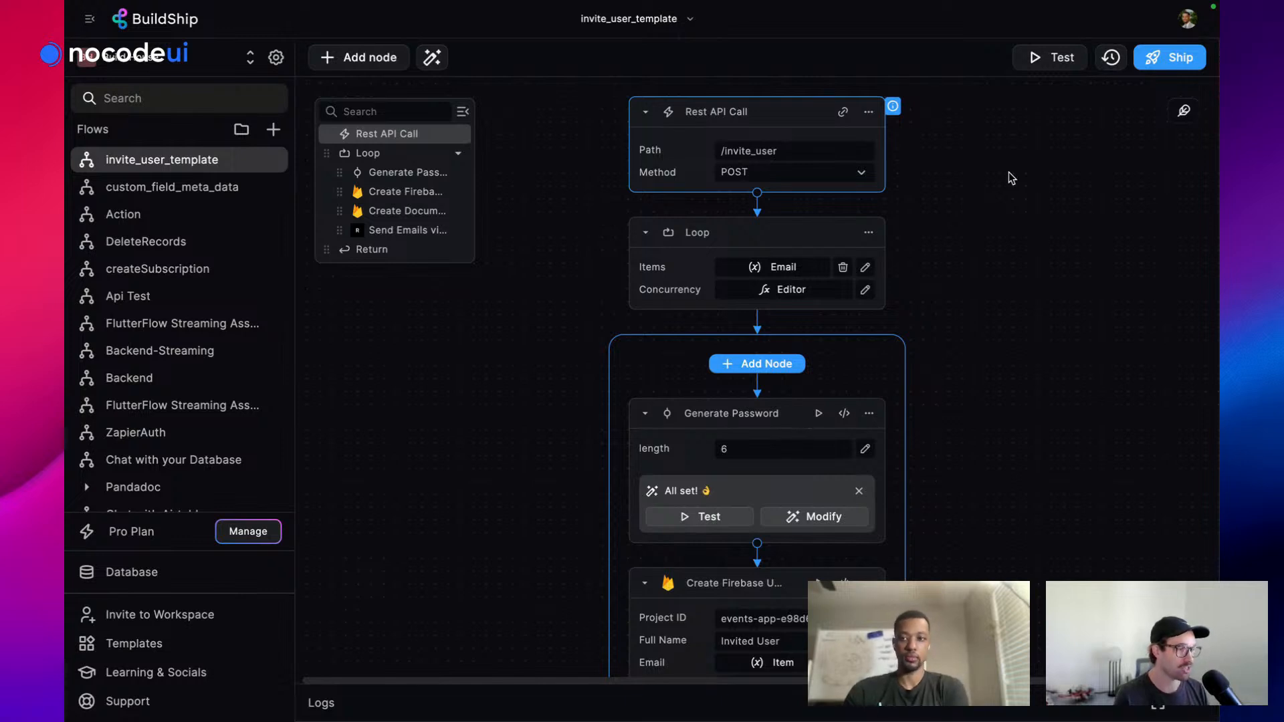
mouse_move(67, 395)
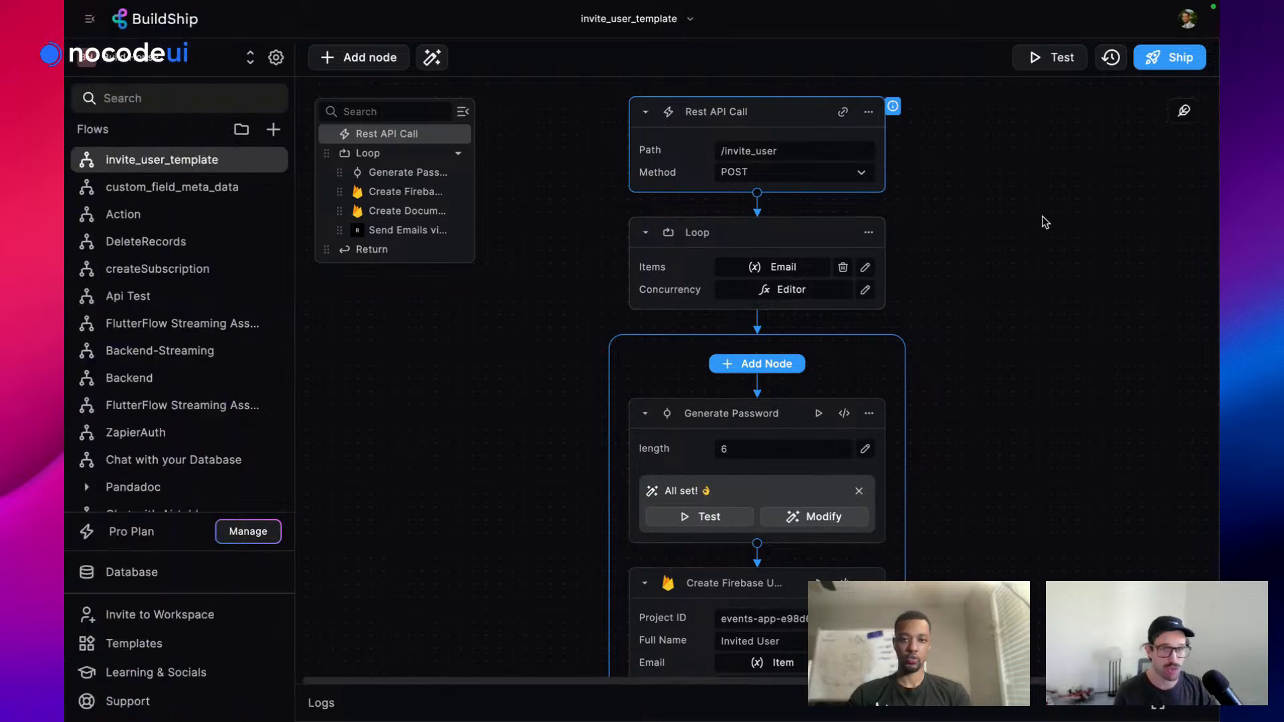
scroll(1042, 217, down, 1)
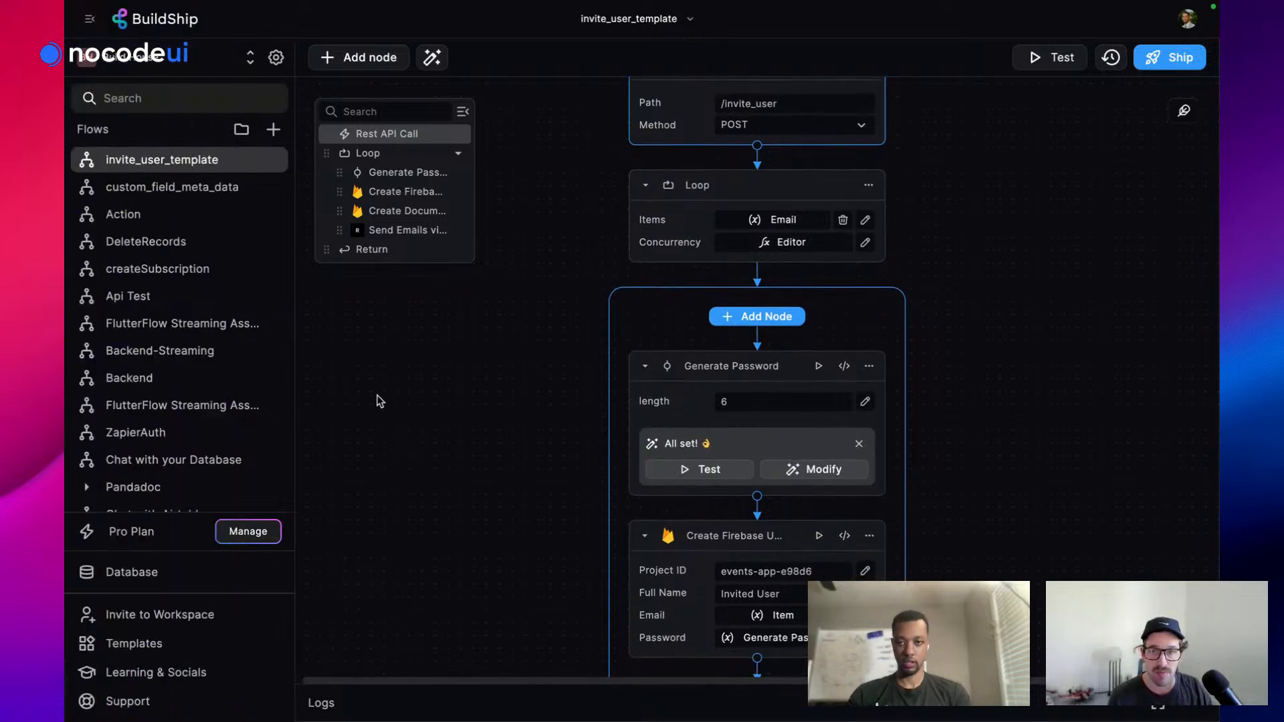
scroll(378, 399, down, 1)
mouse_move(69, 426)
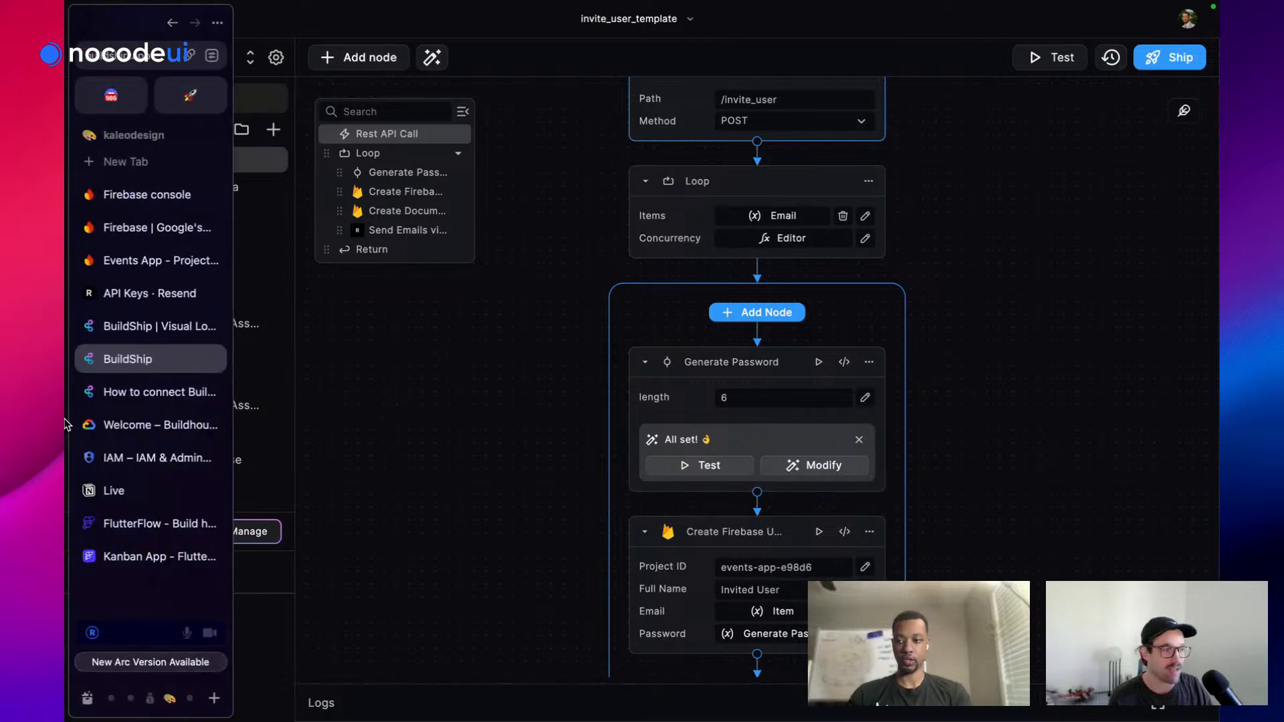
Copy the kanban-app flutterflow.app link from the Restream private chat and go back to BuildShip
scroll(138, 396, left, 3)
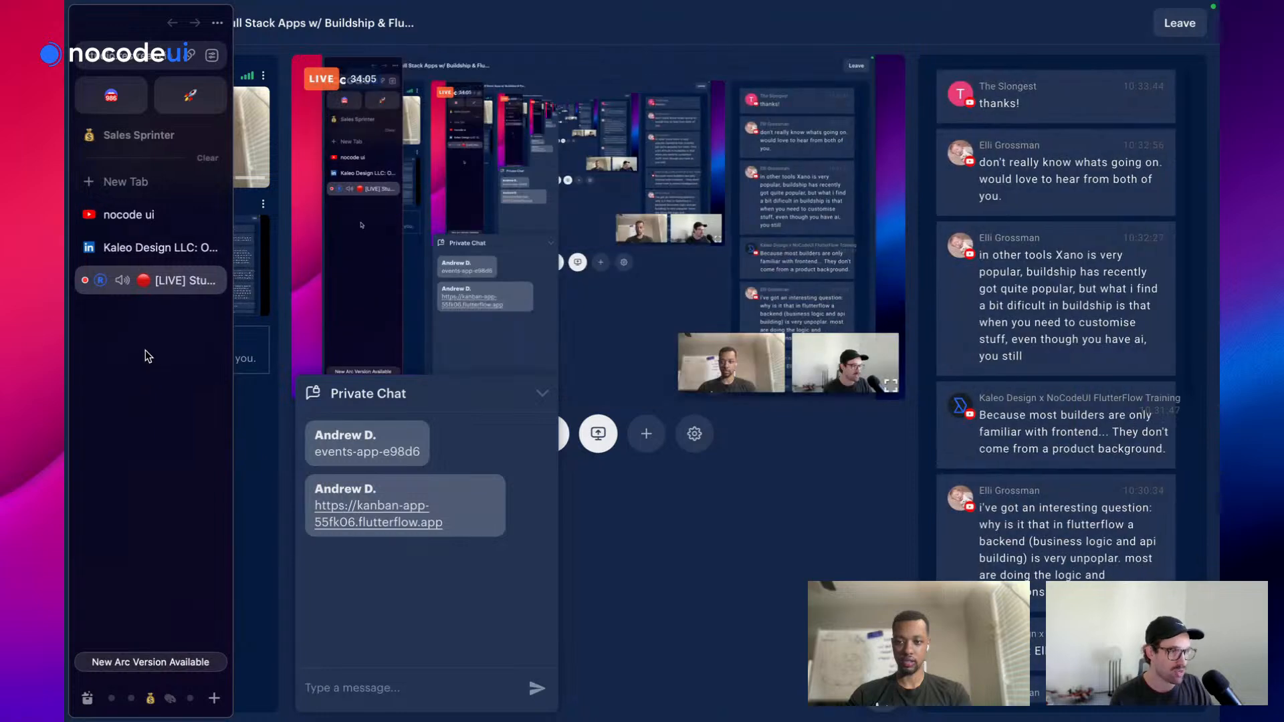
drag(450, 531, 307, 500)
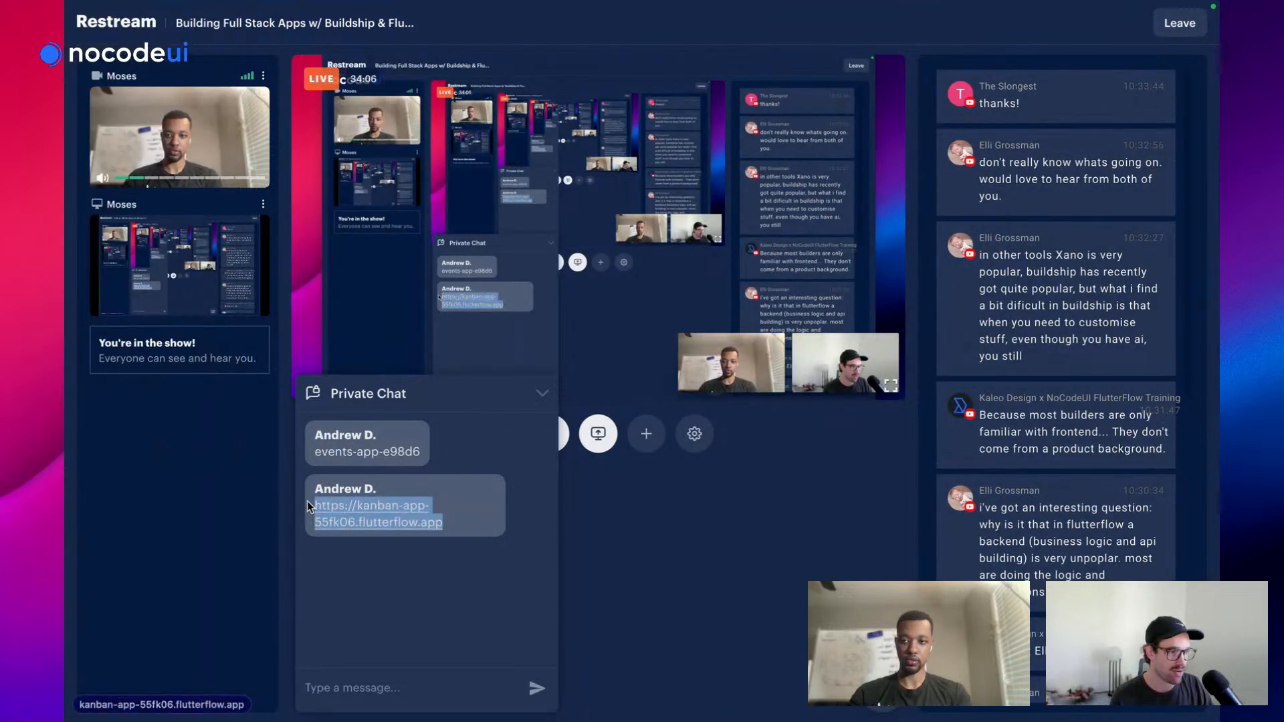
mouse_move(67, 503)
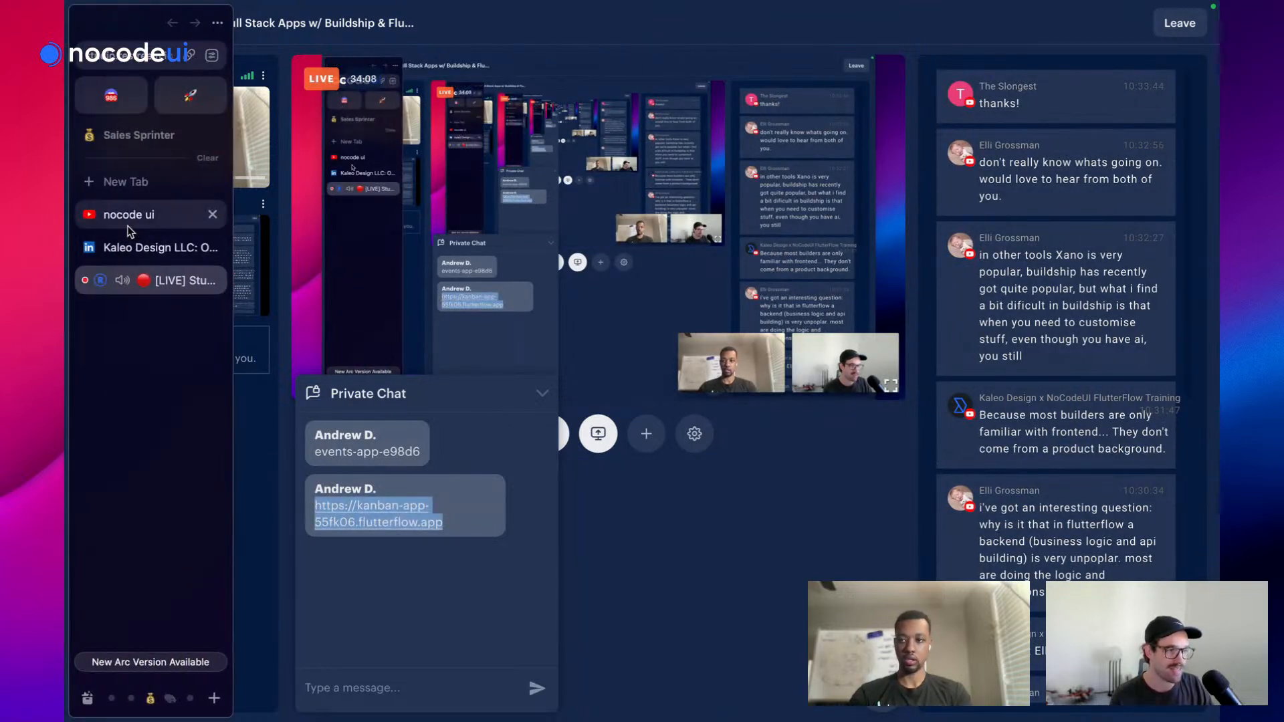
scroll(127, 230, right, 3)
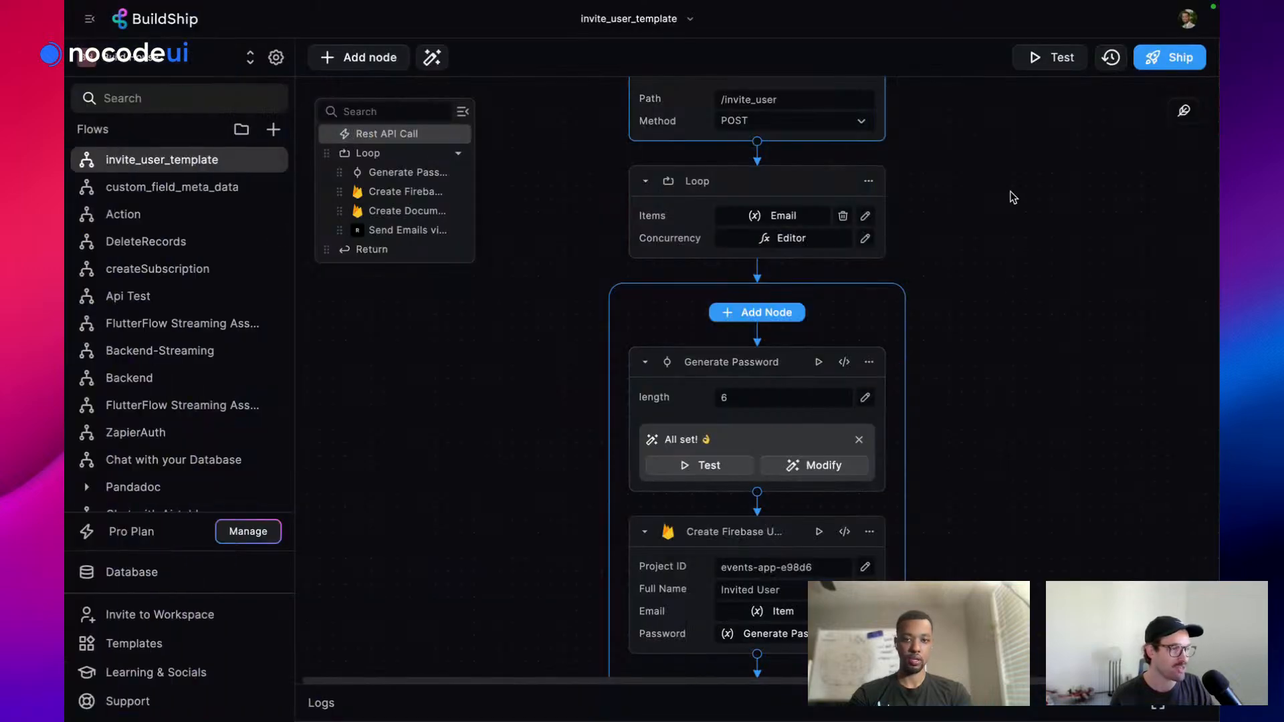
scroll(1010, 197, down, 5)
scroll(896, 438, down, 2)
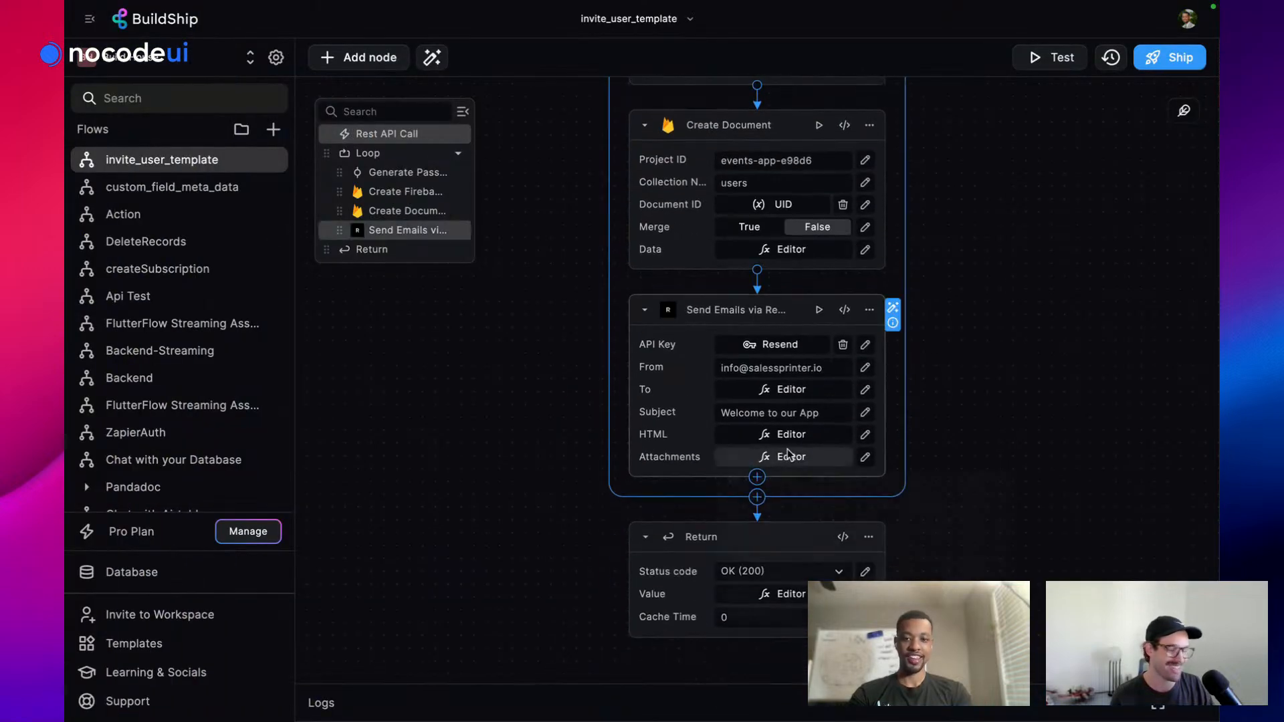
click(792, 456)
click(812, 450)
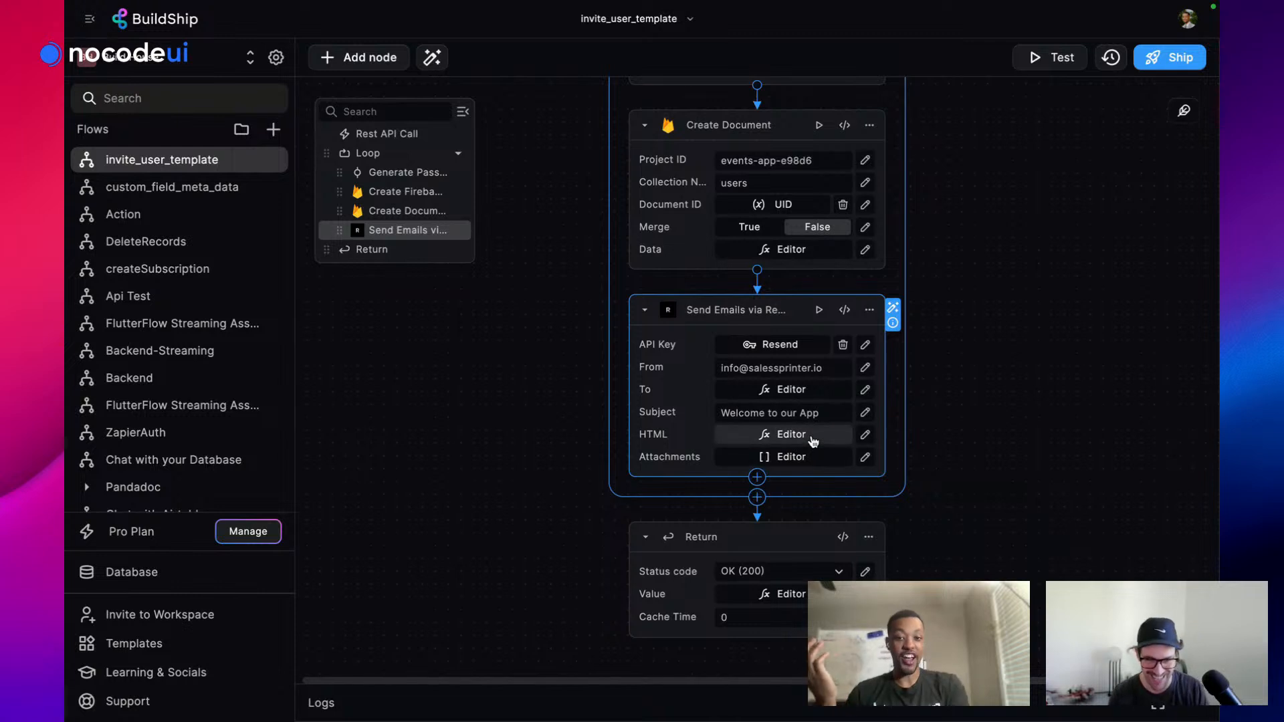
click(812, 436)
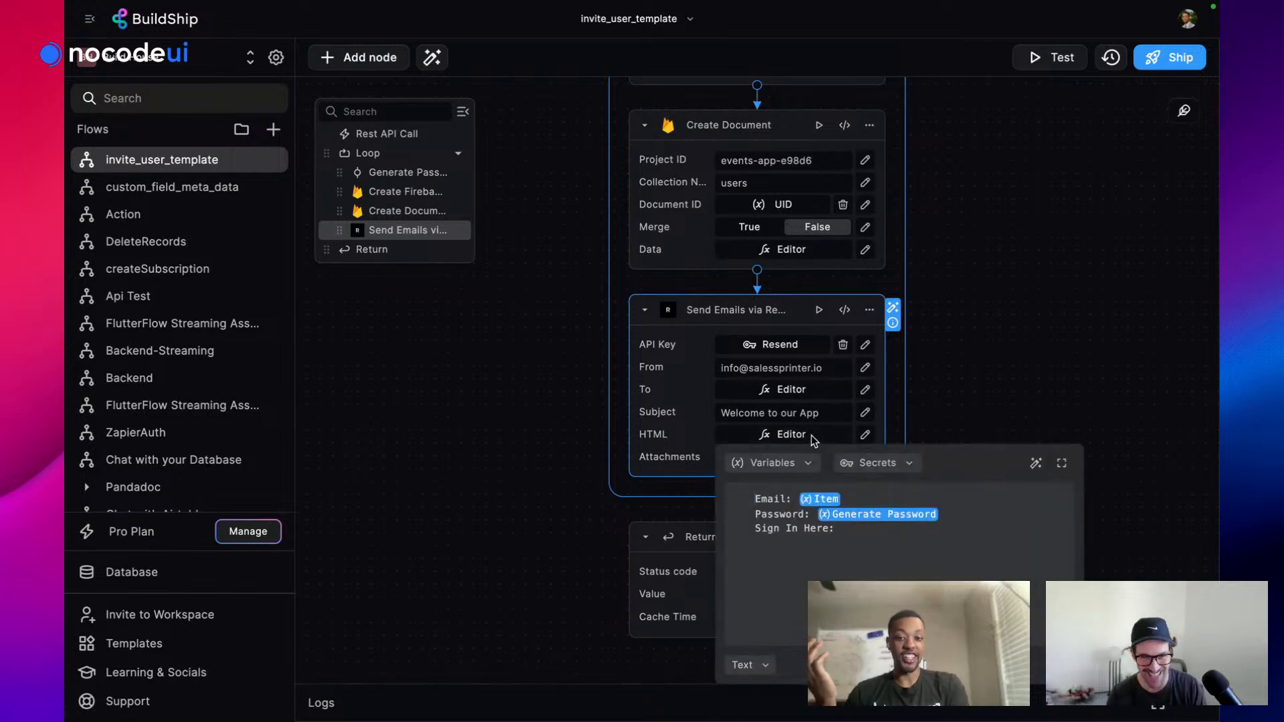
click(854, 527)
text("")
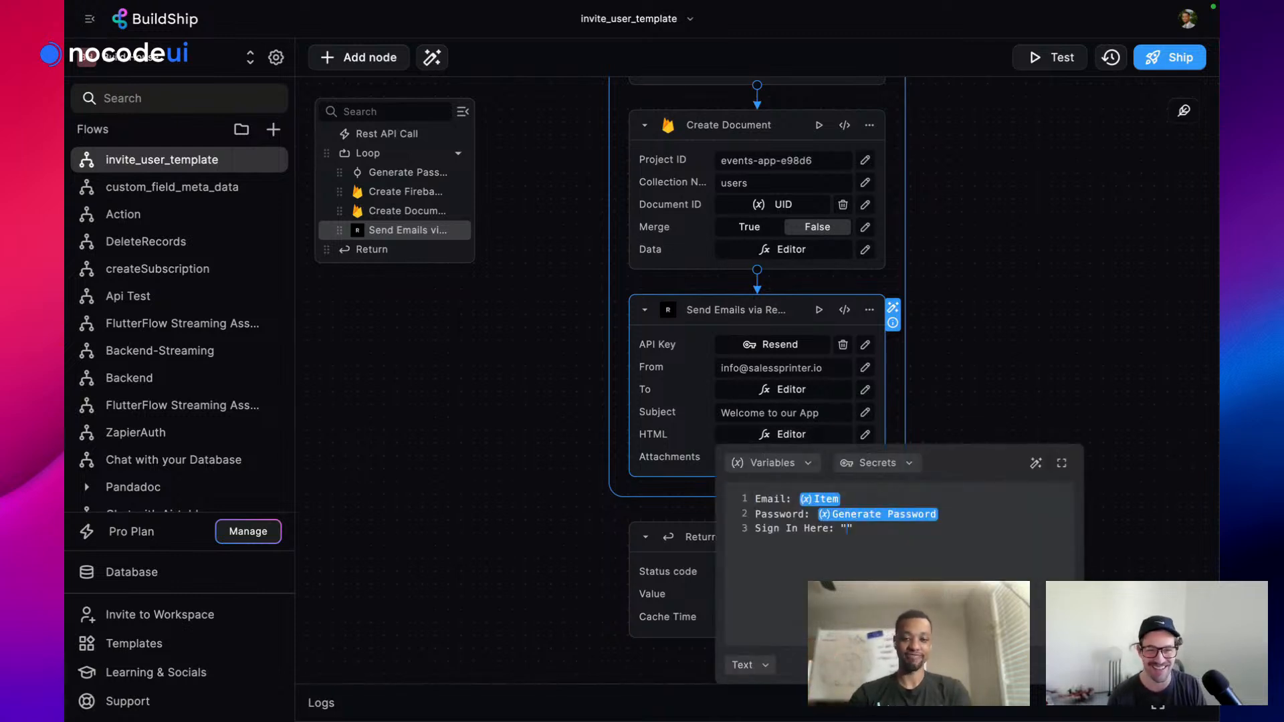
text(https://kanban-app-55fk06.flutterflow.app)
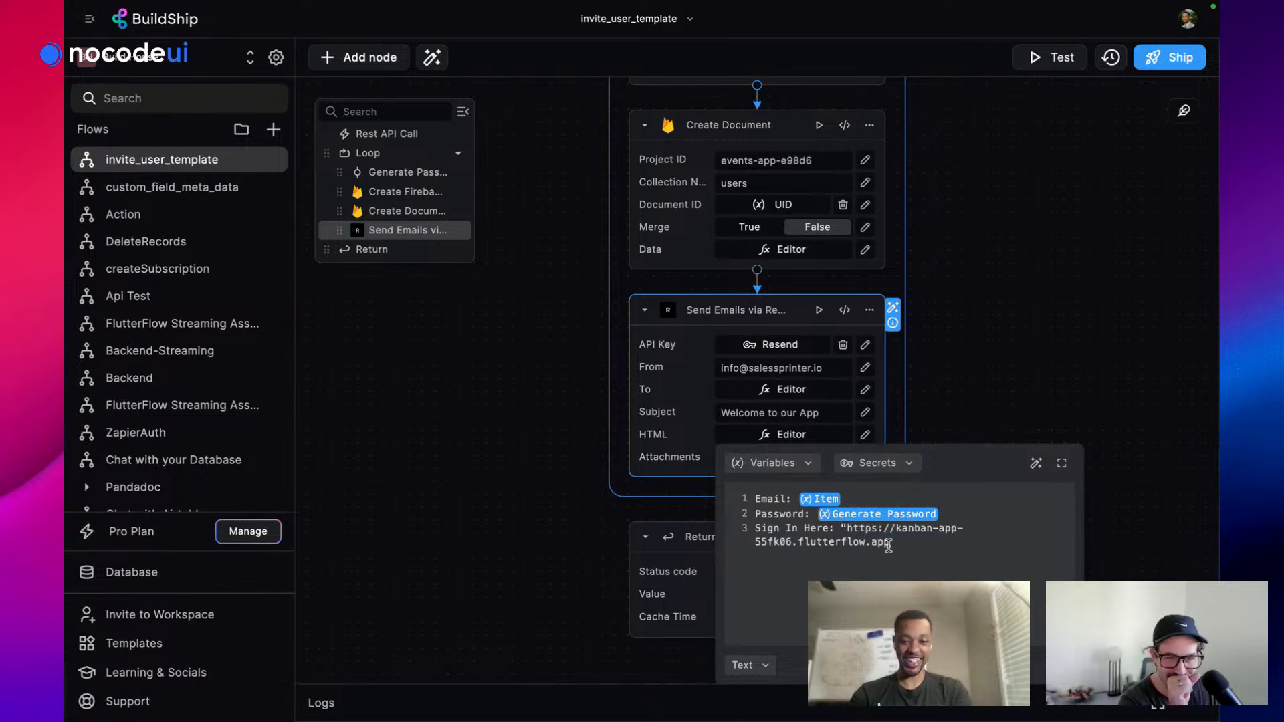
click(847, 528)
key(BackSpace)
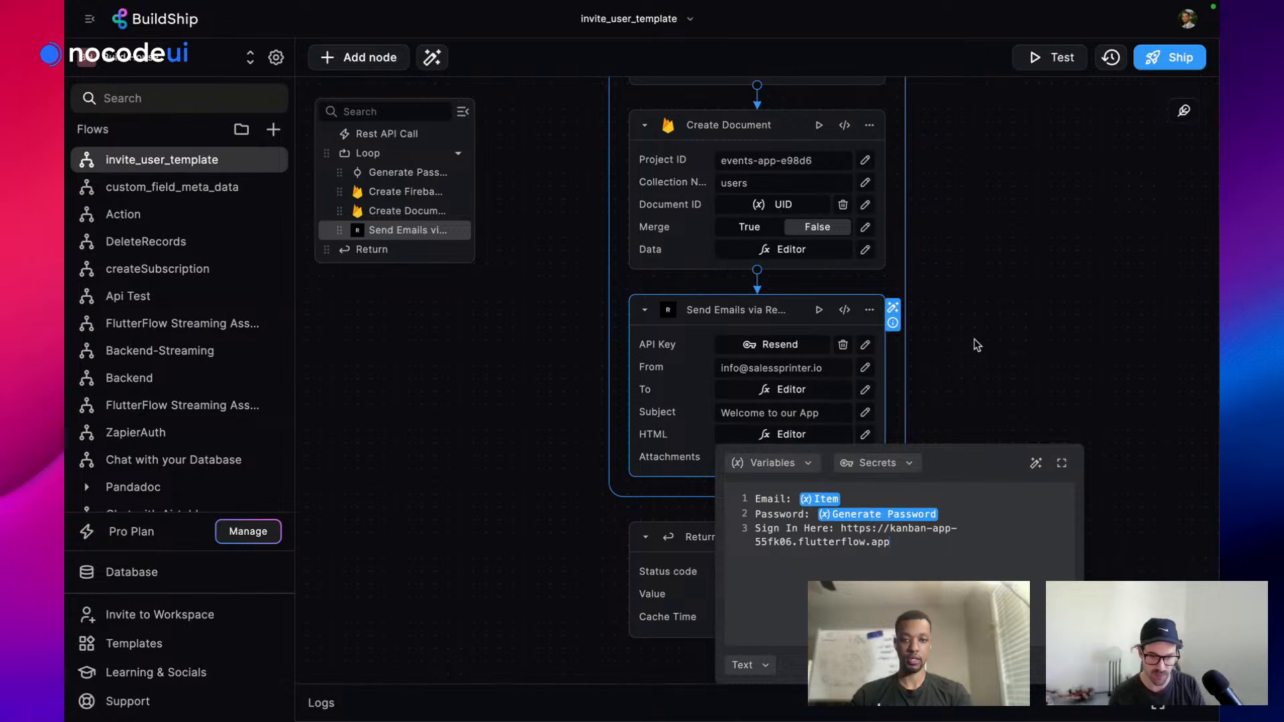
Close the HTML editor and start a JSON request body in the workflow test panel
click(977, 344)
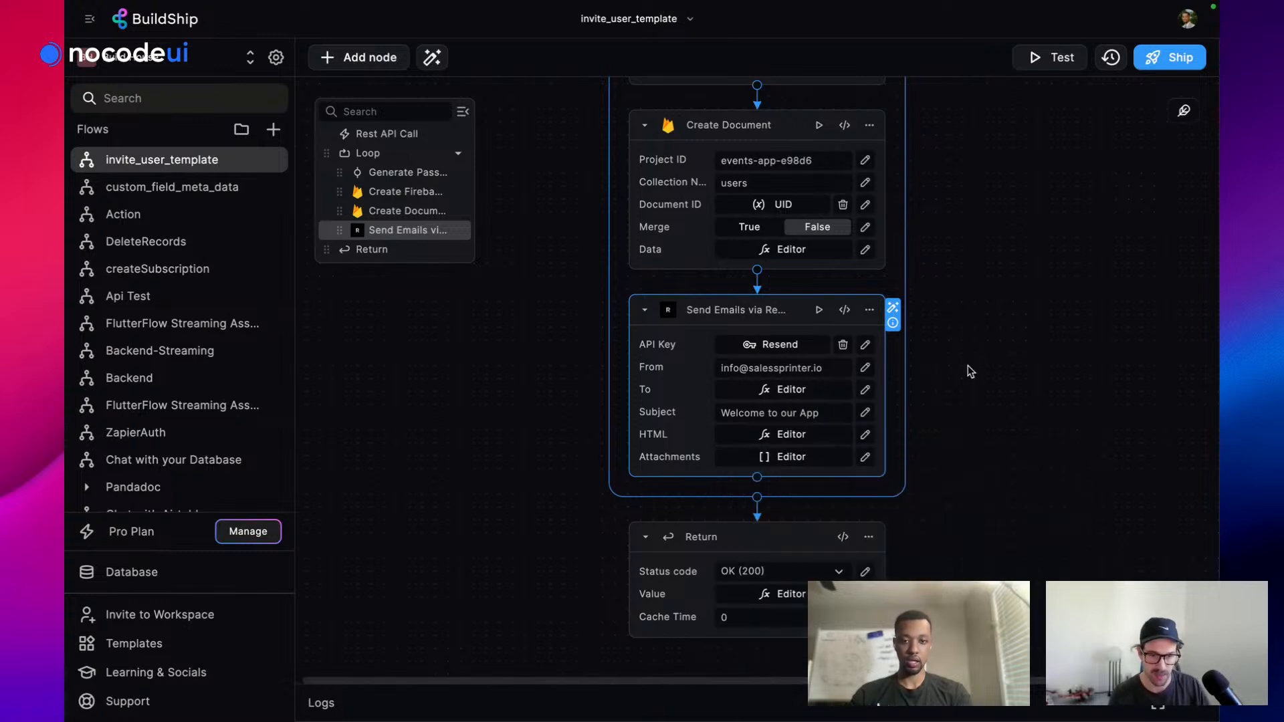
scroll(870, 395, up, 5)
scroll(817, 397, up, 3)
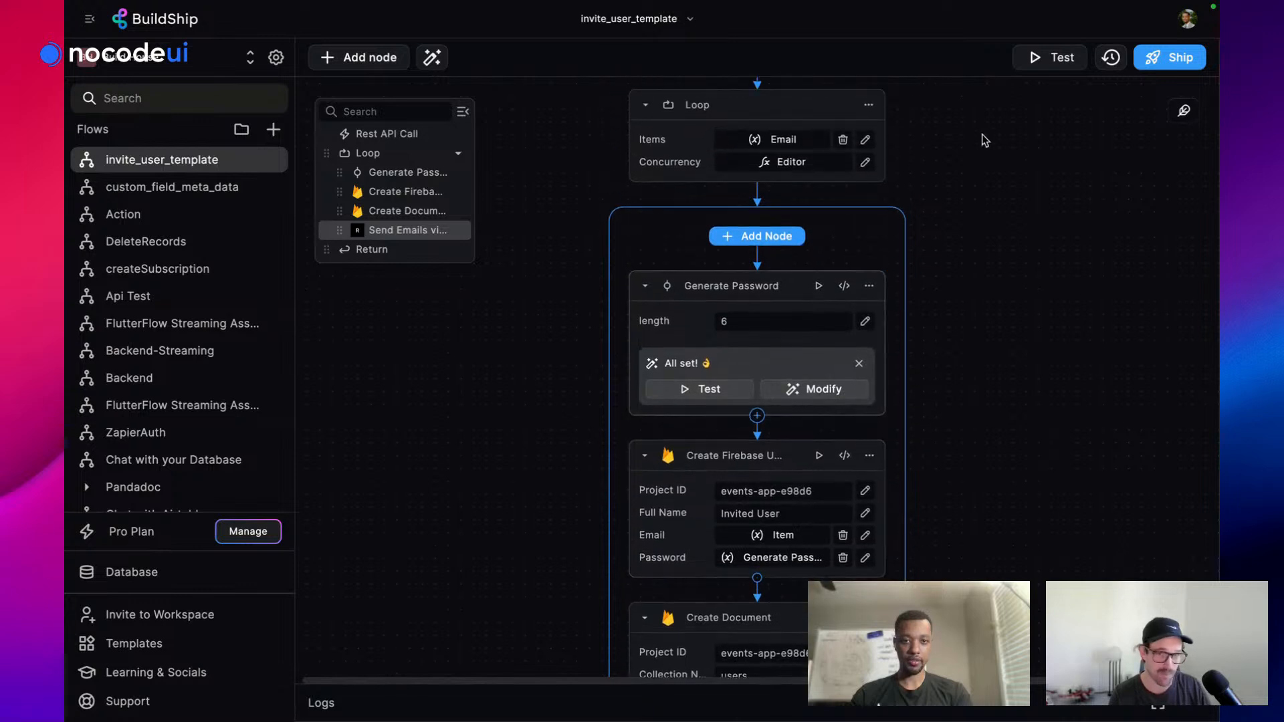
click(1053, 57)
click(951, 173)
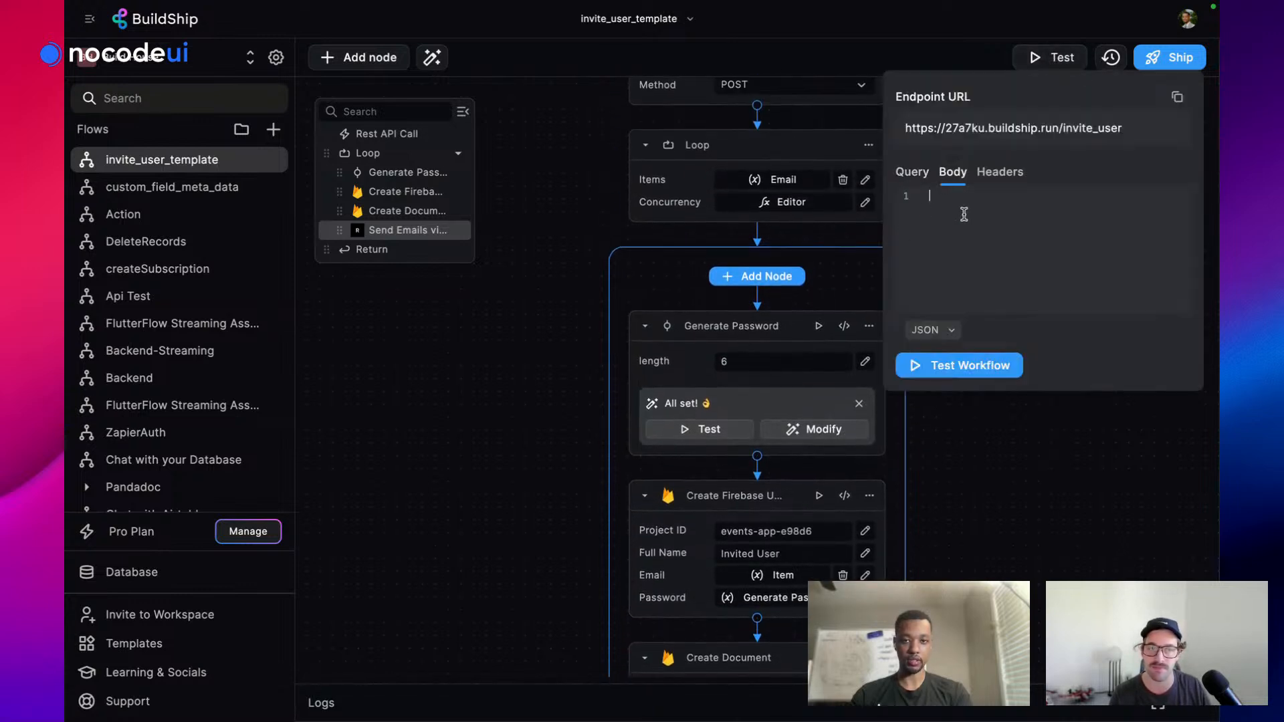
text({)
key(Return)
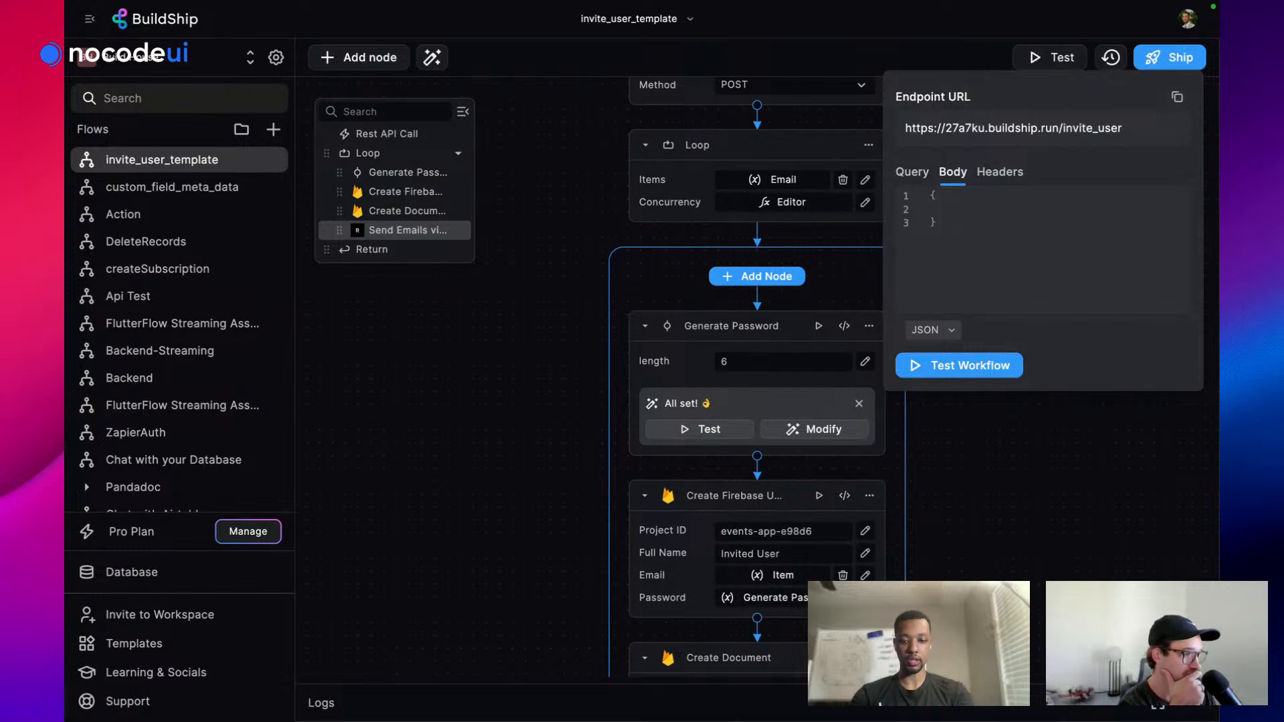
text("email":)
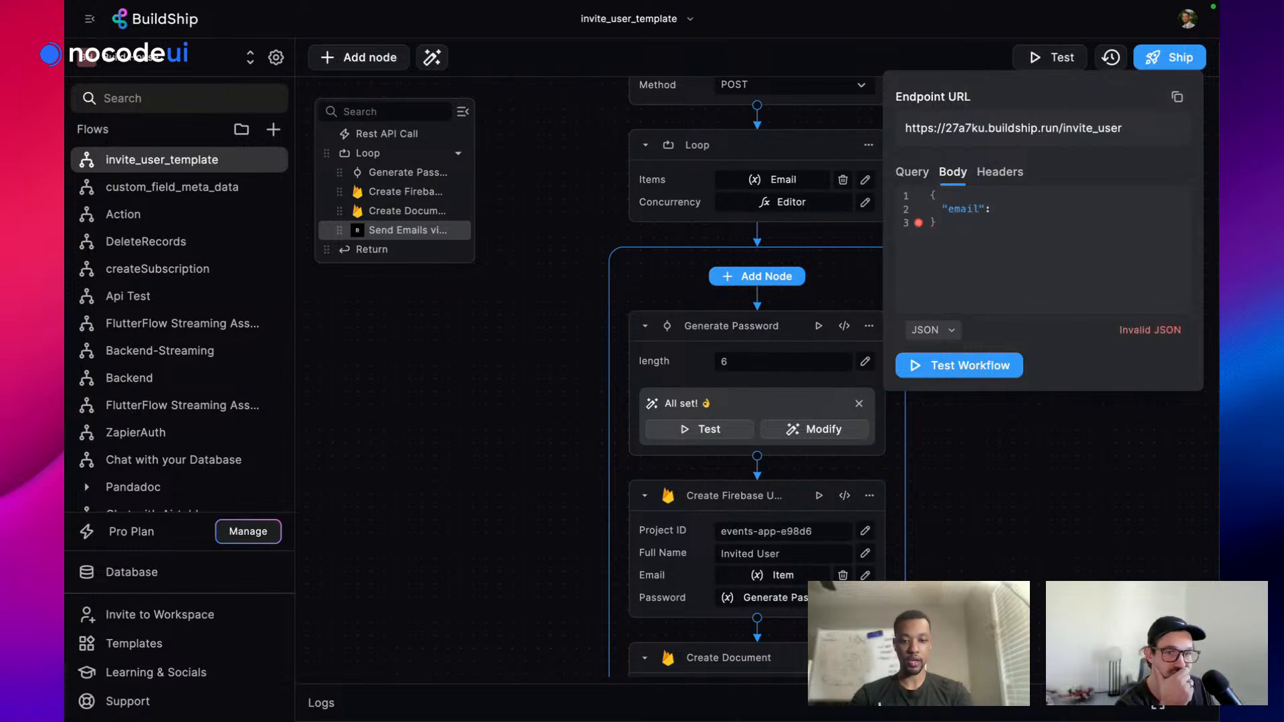
text(")
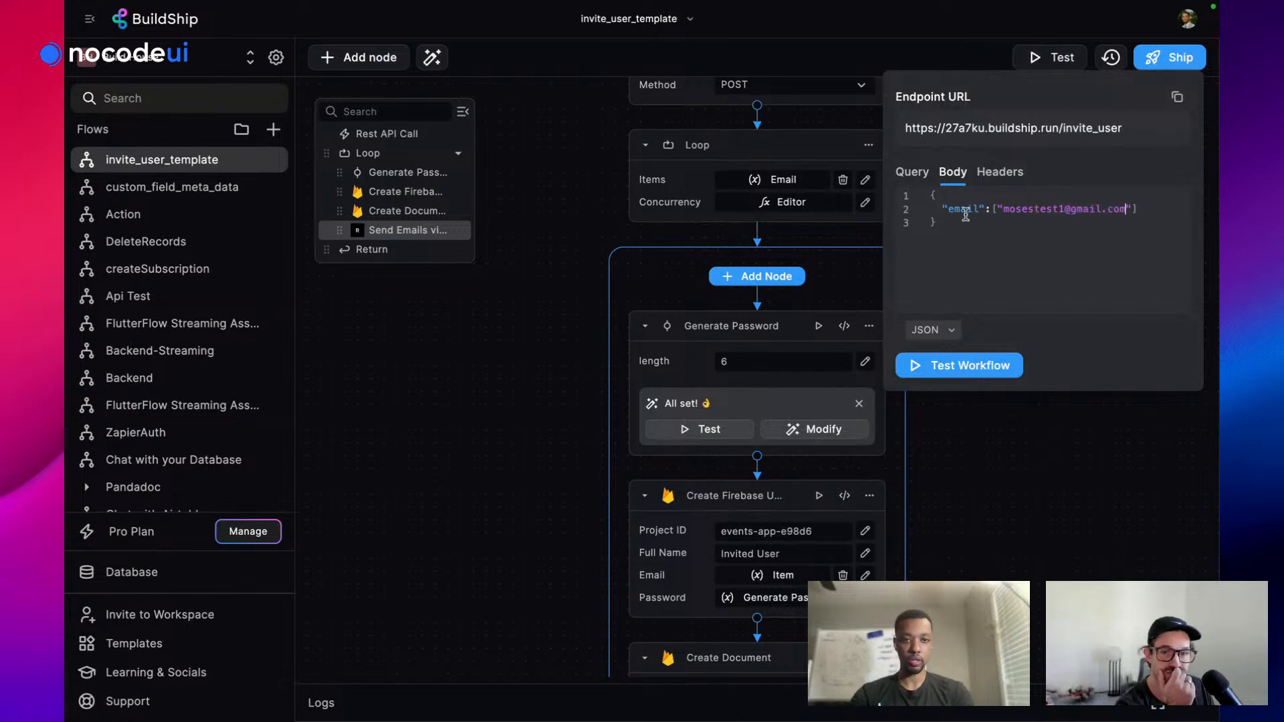
key(Right)
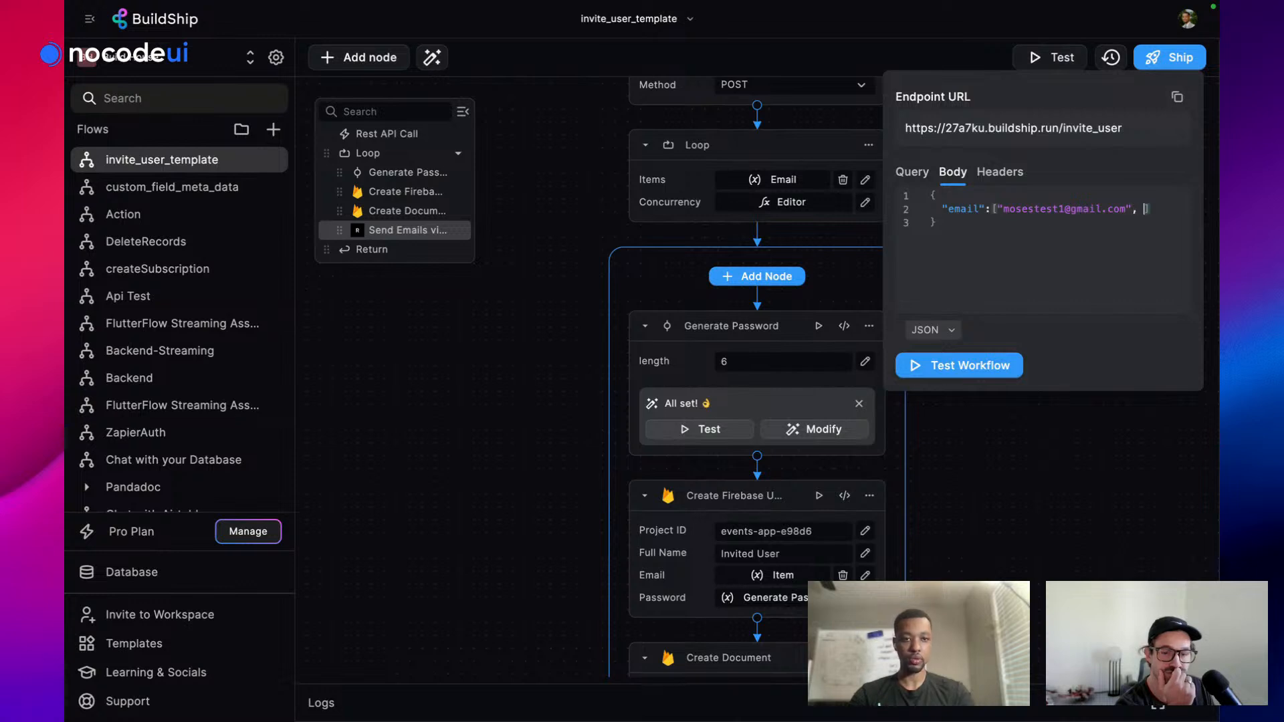
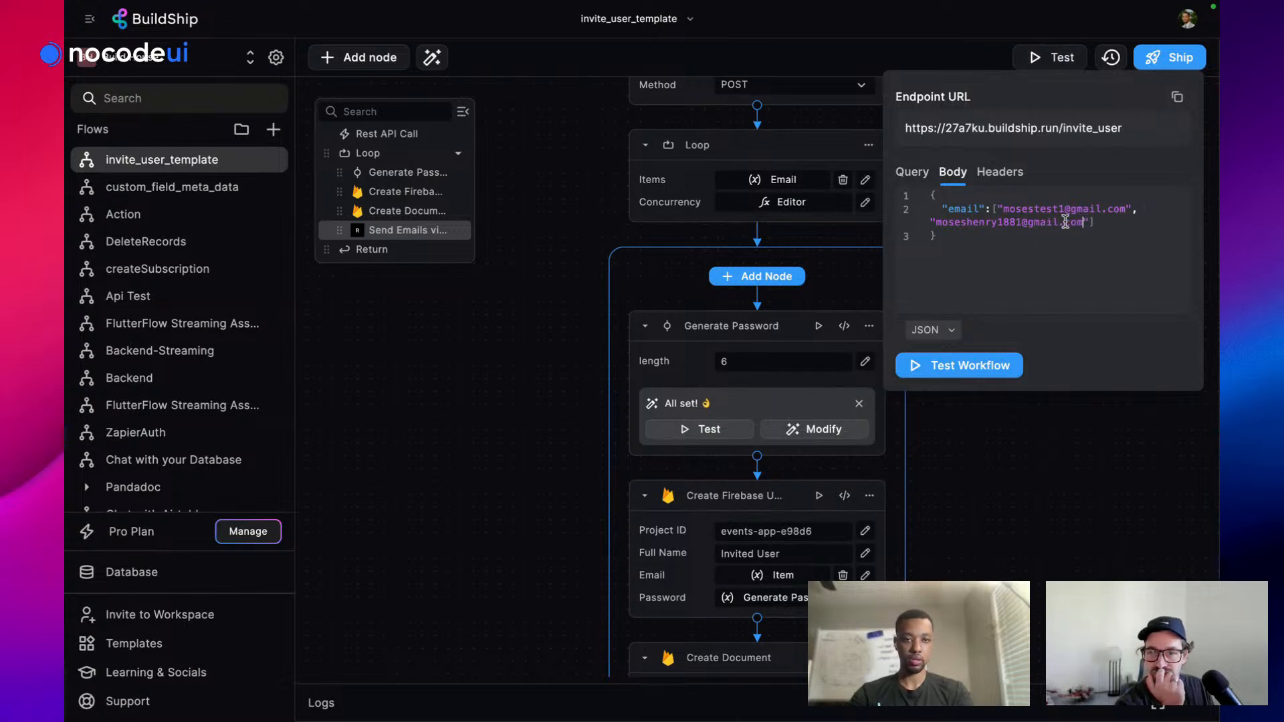
Add a second email address to the body and run the test, getting '2 users have been created'
click(1109, 221)
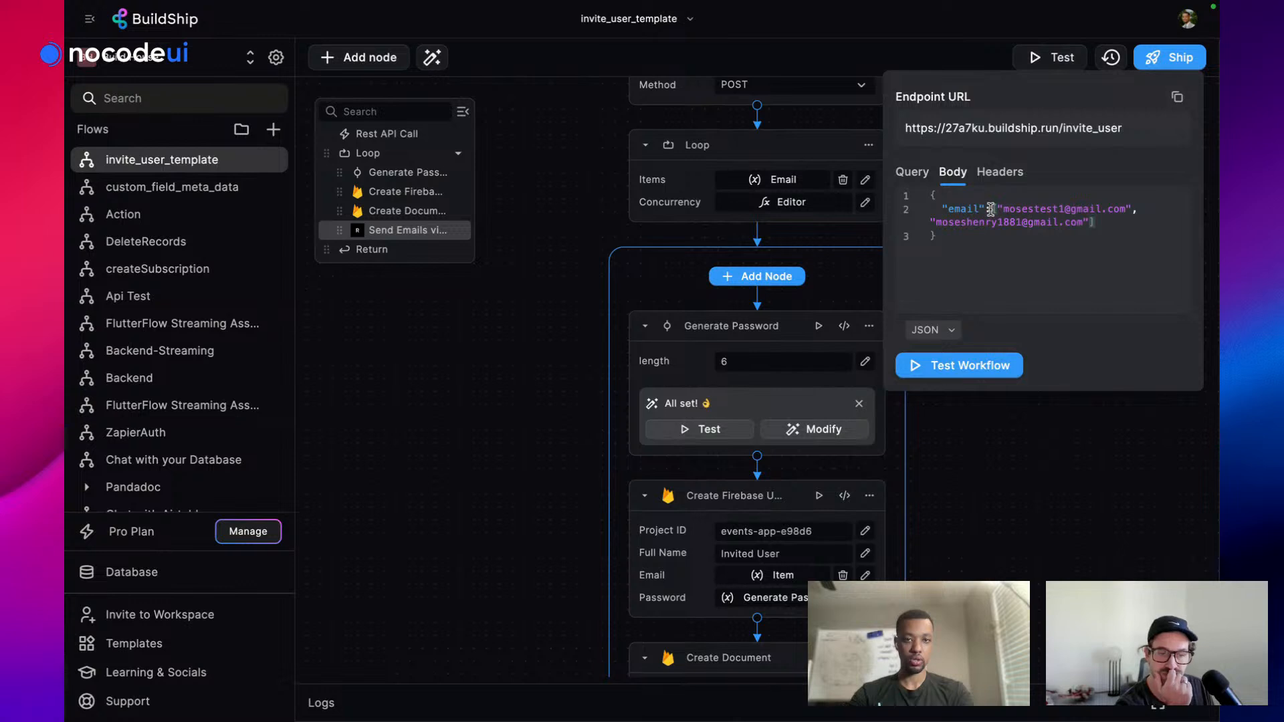
click(970, 365)
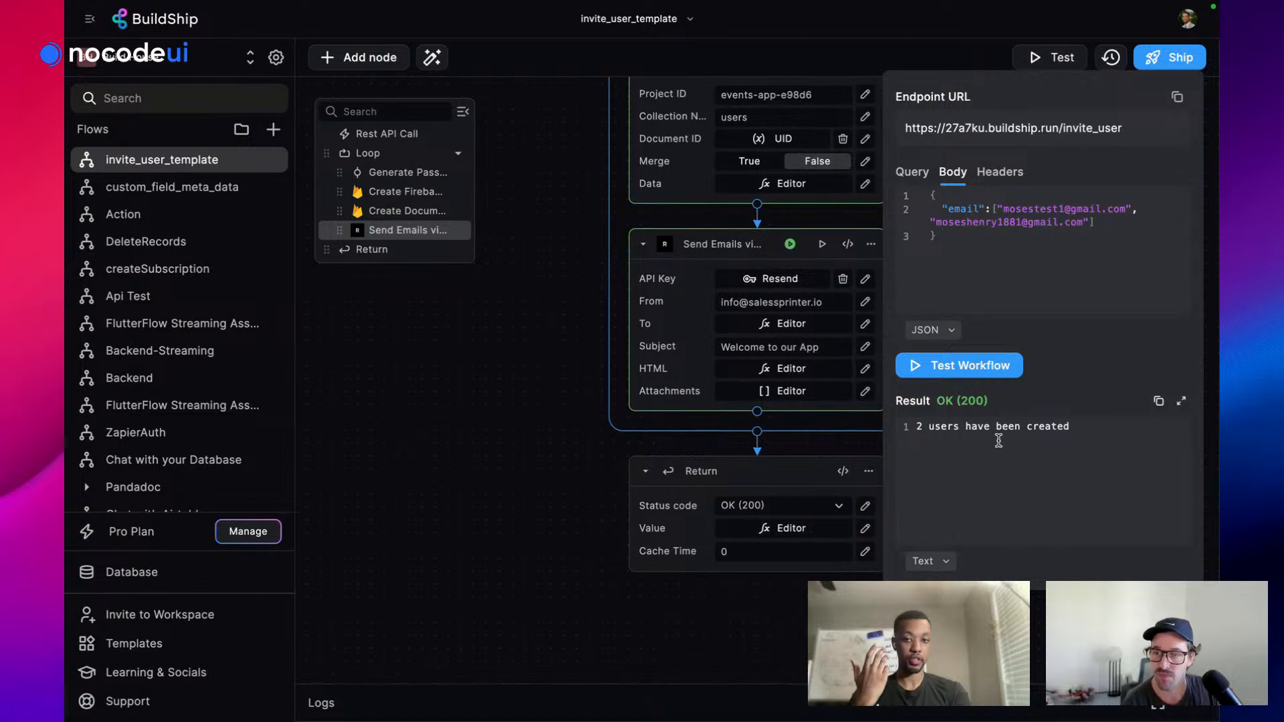
scroll(577, 347, up, 5)
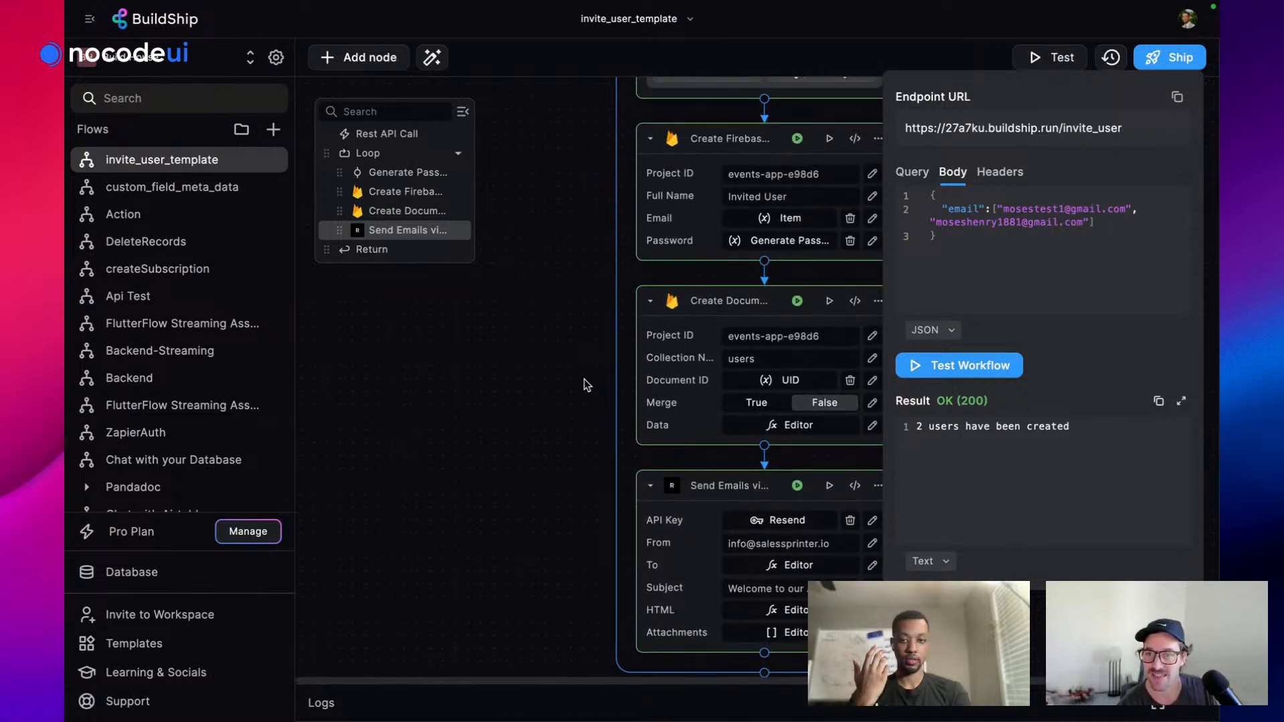
mouse_move(67, 391)
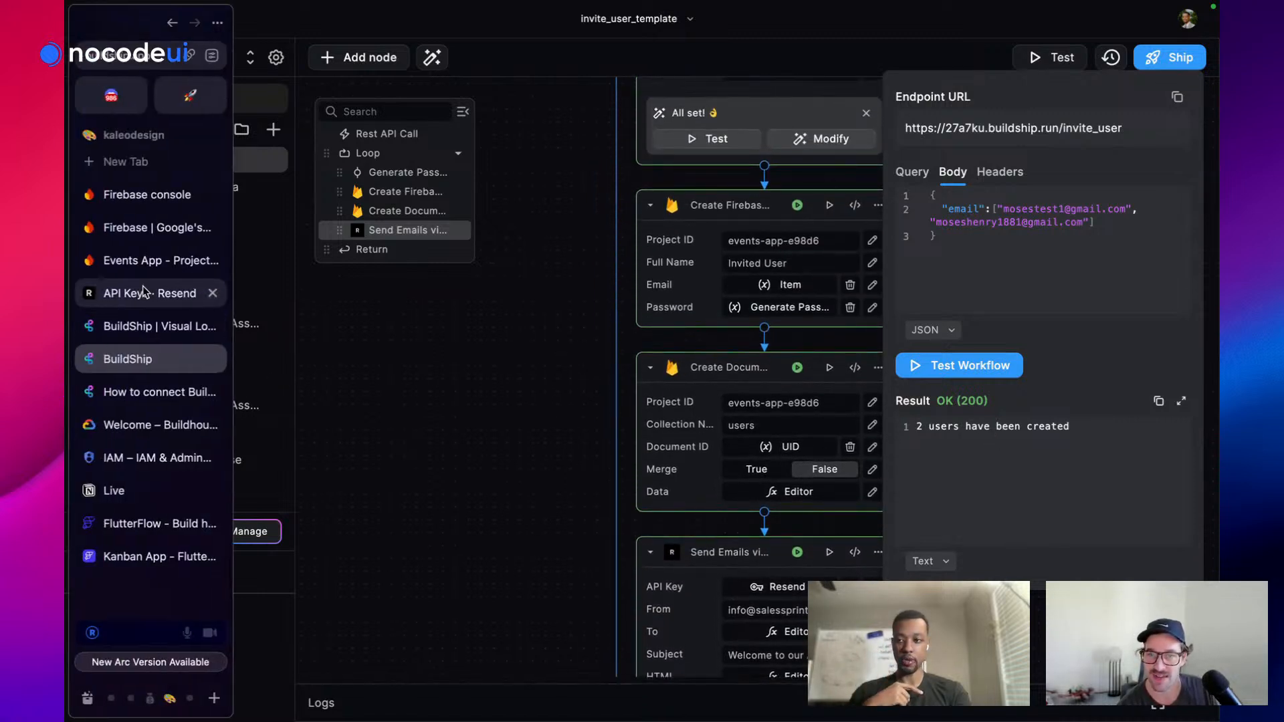
Open the 'Welcome to our App' email in Gmail and follow its Sign In Here link
click(157, 175)
text(gm)
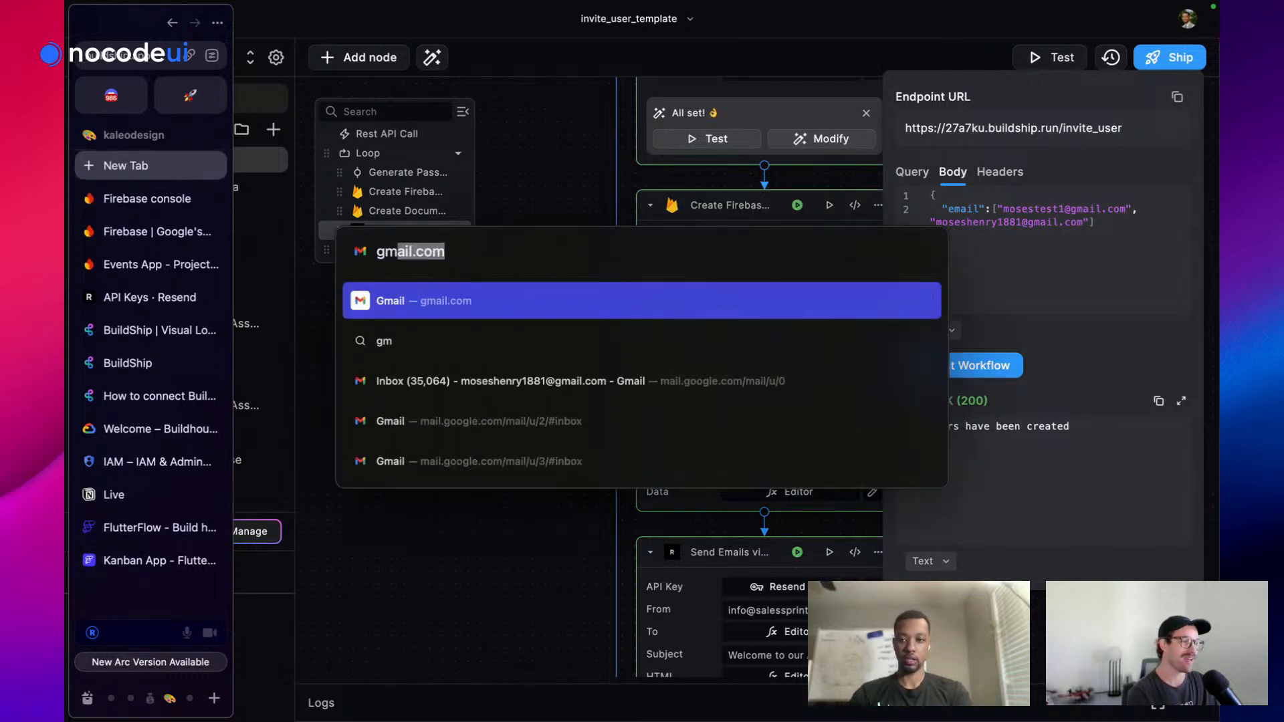
click(438, 388)
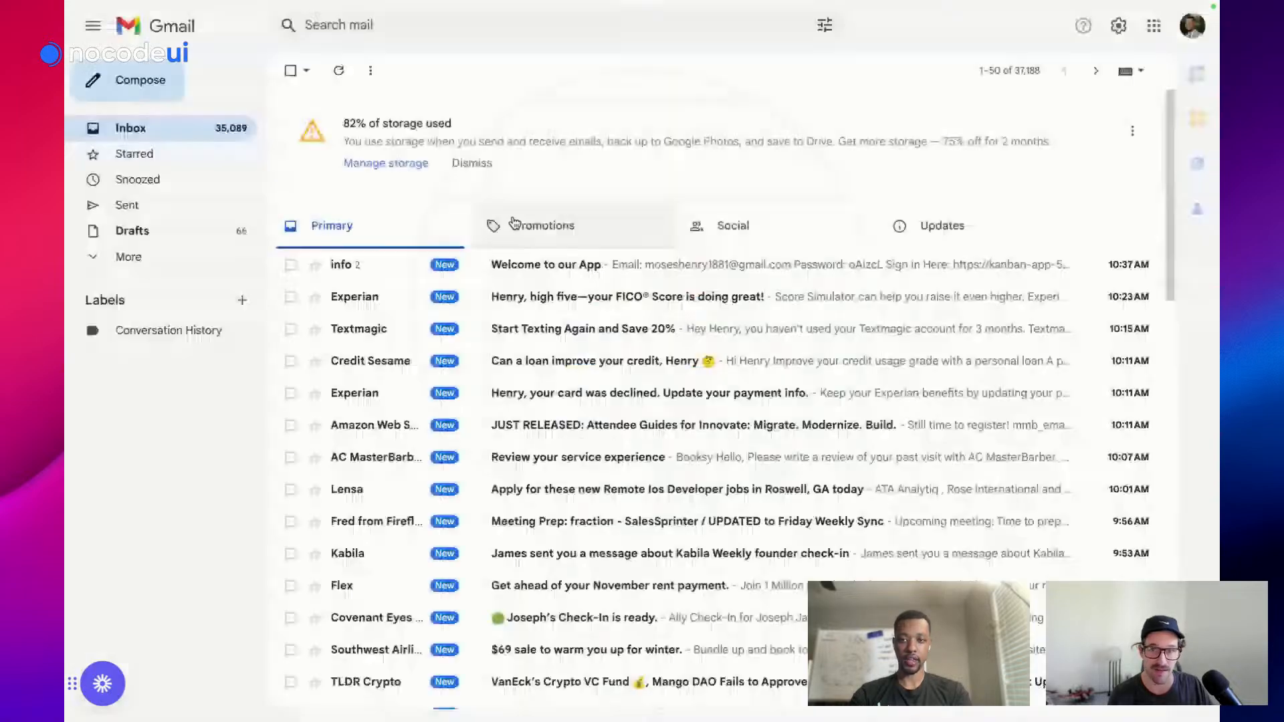
click(505, 266)
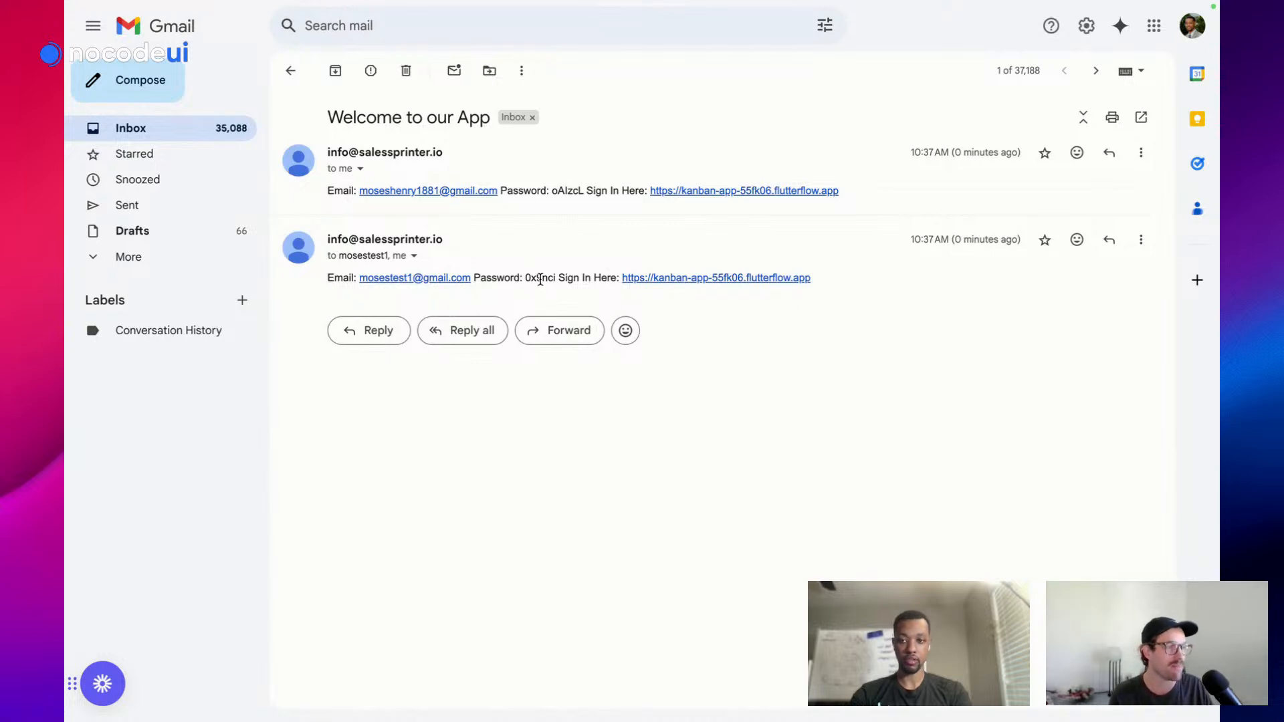
click(695, 279)
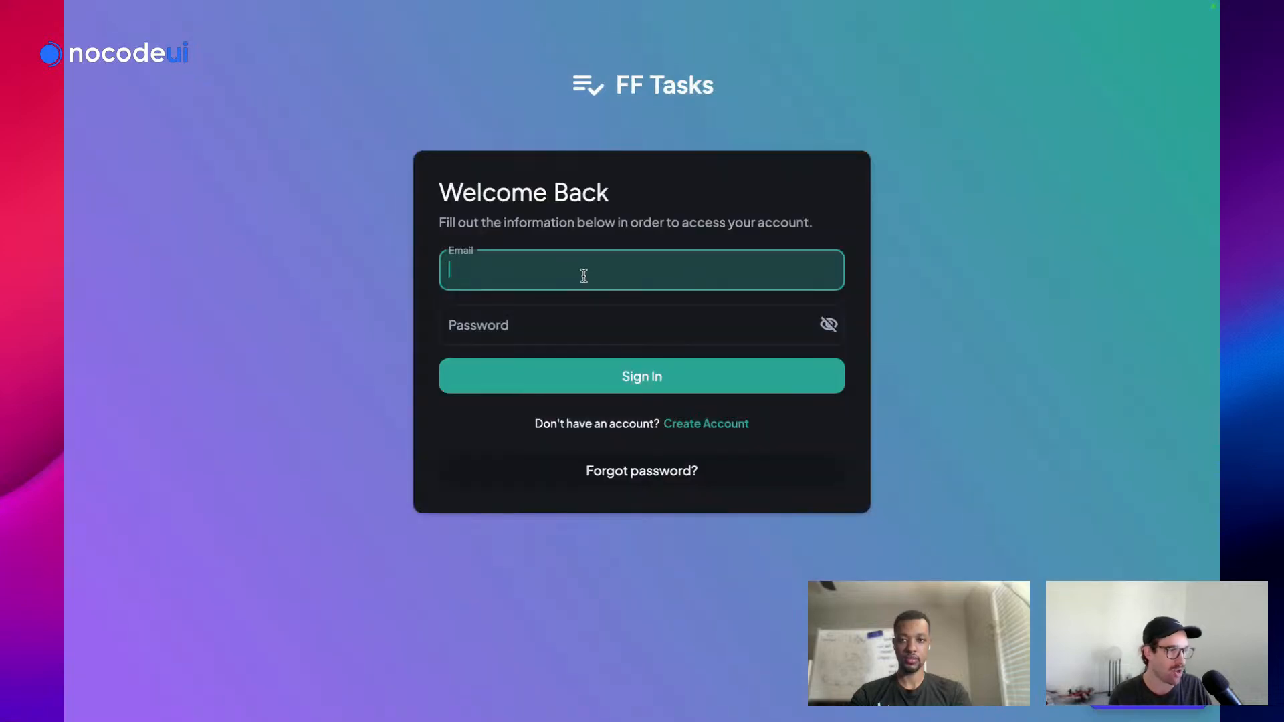
Copy the second user's email address from the welcome message into the FF Tasks login form
mouse_move(67, 361)
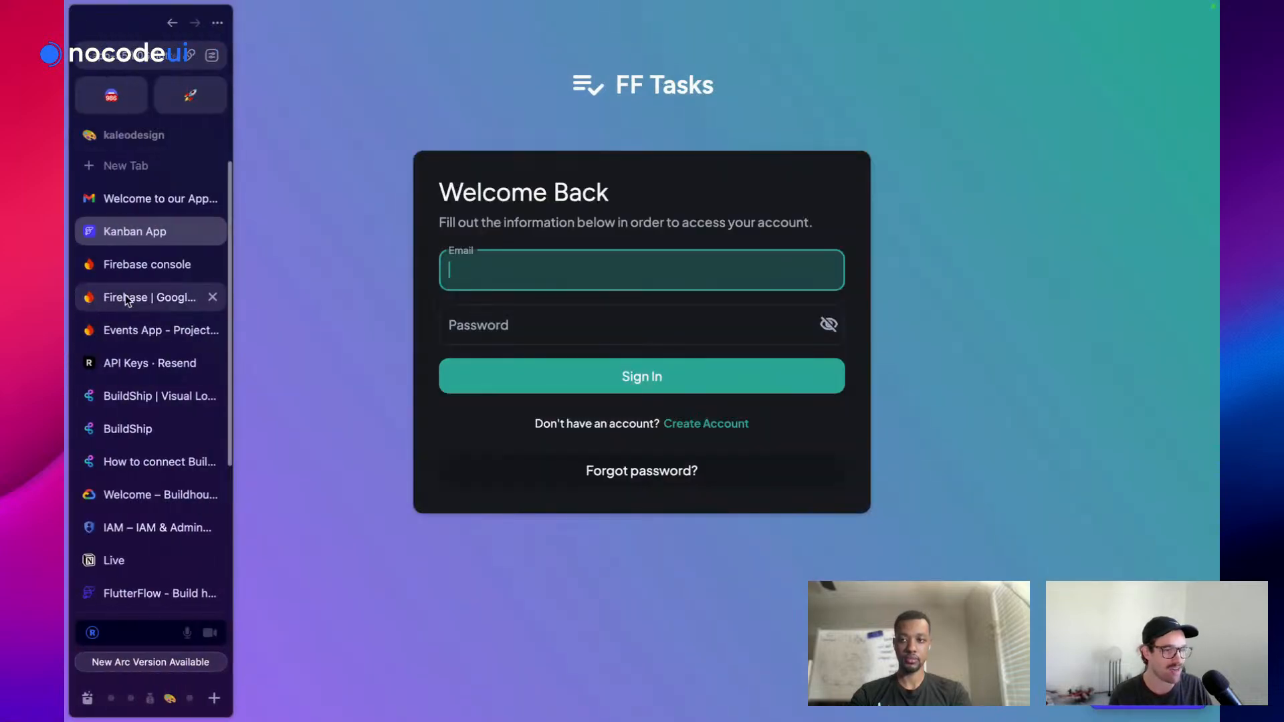
click(171, 204)
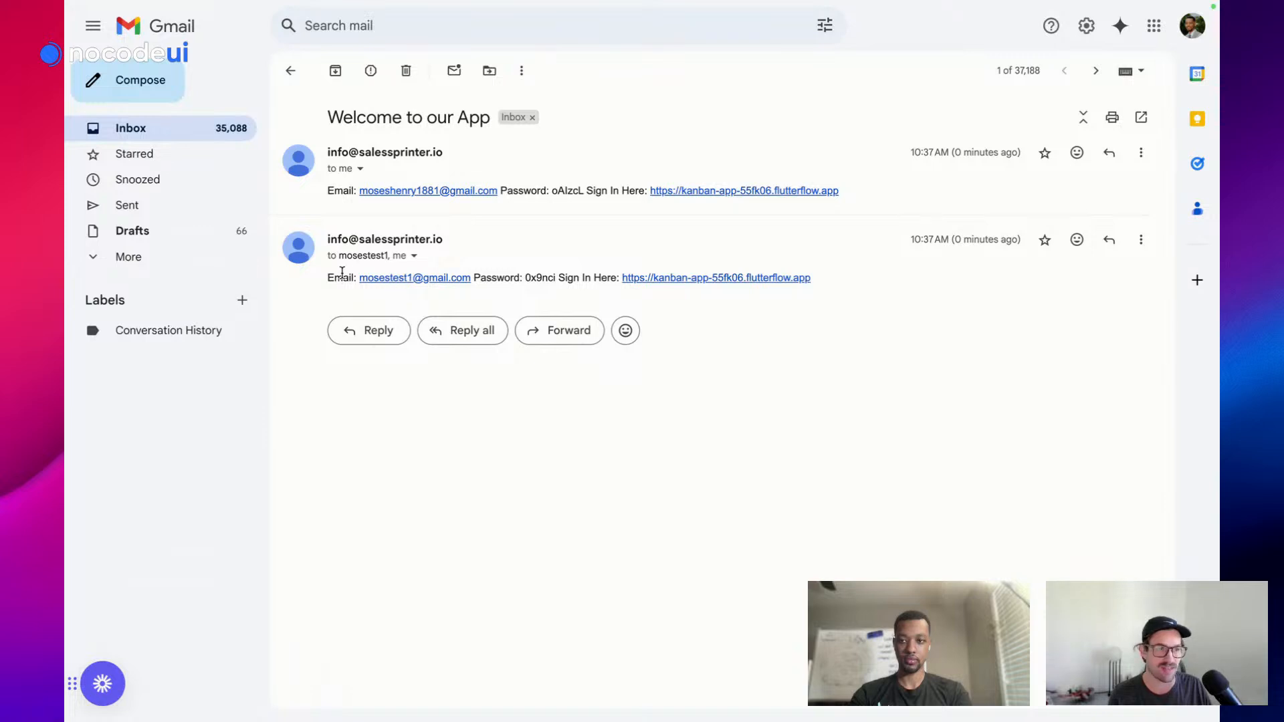
drag(368, 277, 477, 280)
key(super+c)
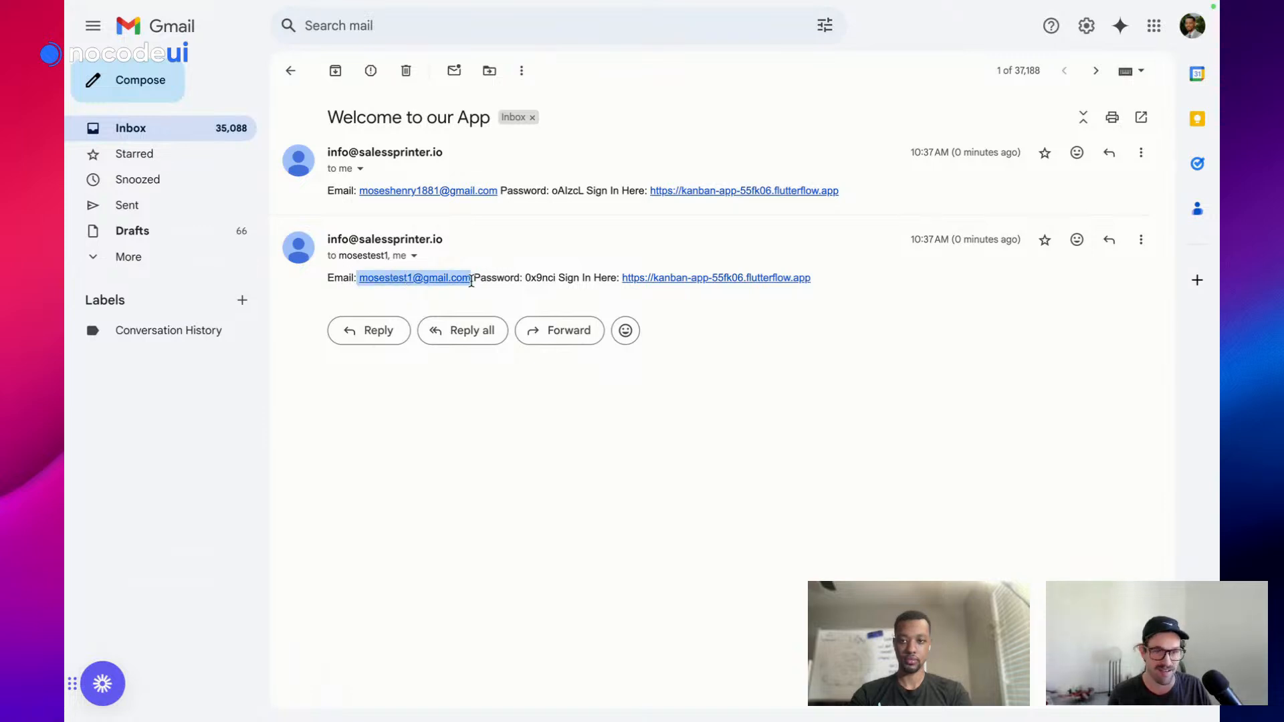
mouse_move(65, 277)
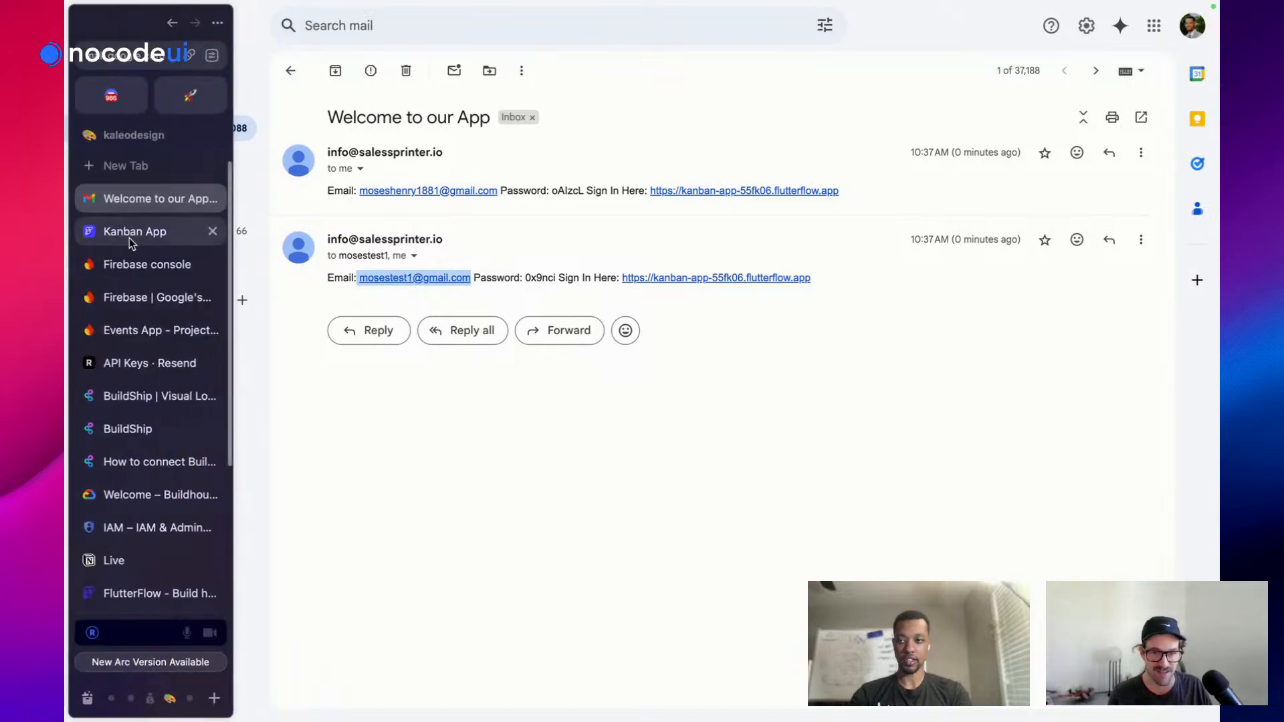
click(130, 236)
key(super+v)
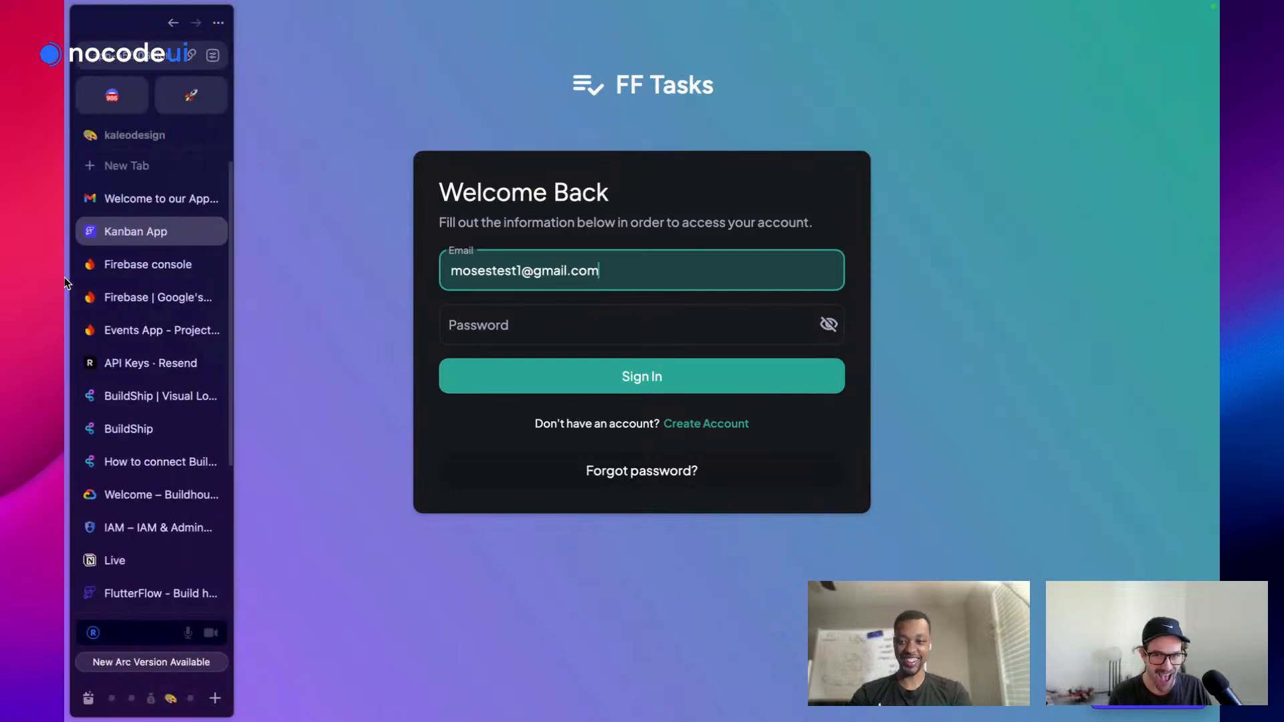
Copy the emailed password into the password field and sign in as the invited user
click(161, 199)
double_click(532, 280)
mouse_move(65, 303)
click(128, 229)
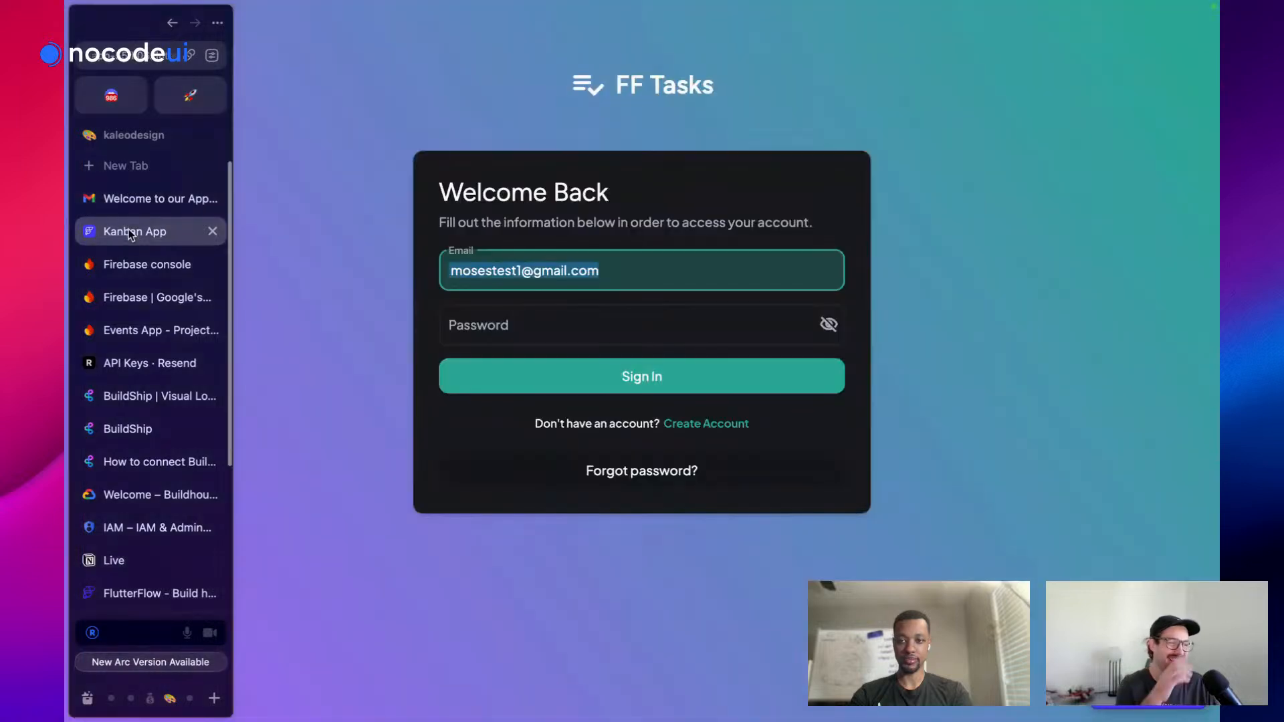
click(529, 332)
key(super+v)
click(564, 384)
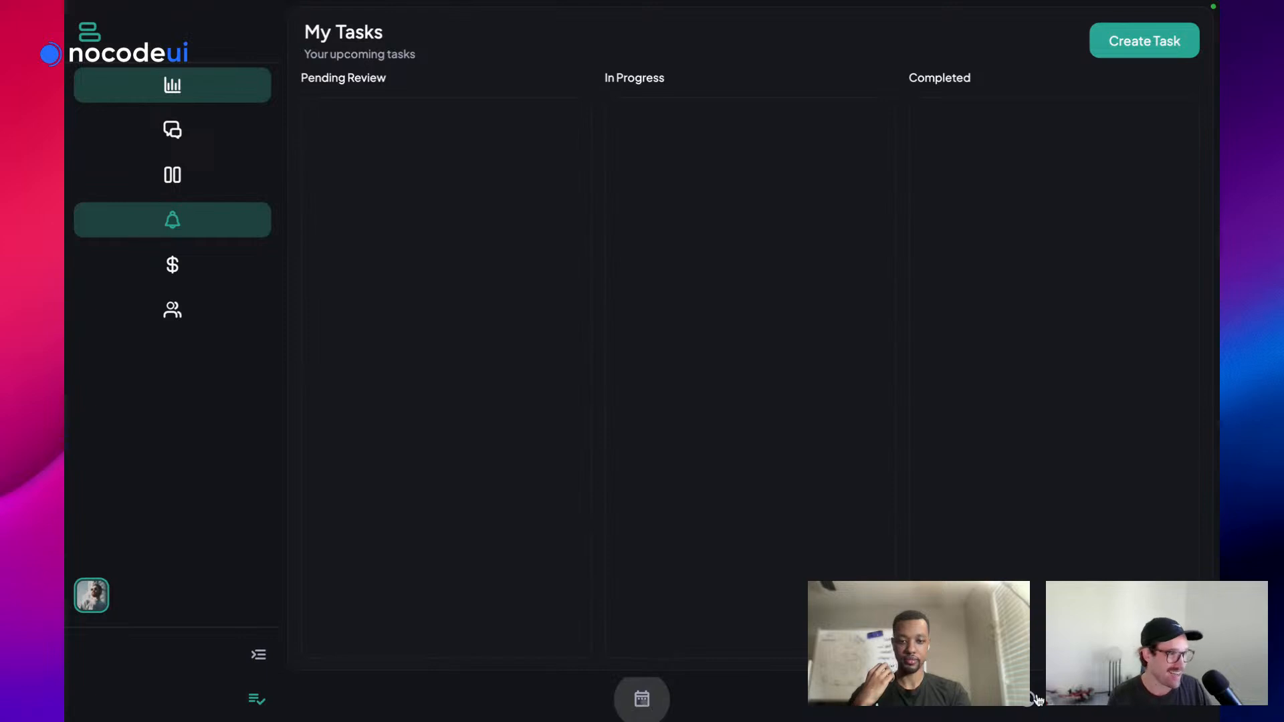
Check the upcoming tasks and profile pages, then return to the BuildShip workflow
click(643, 701)
click(1028, 707)
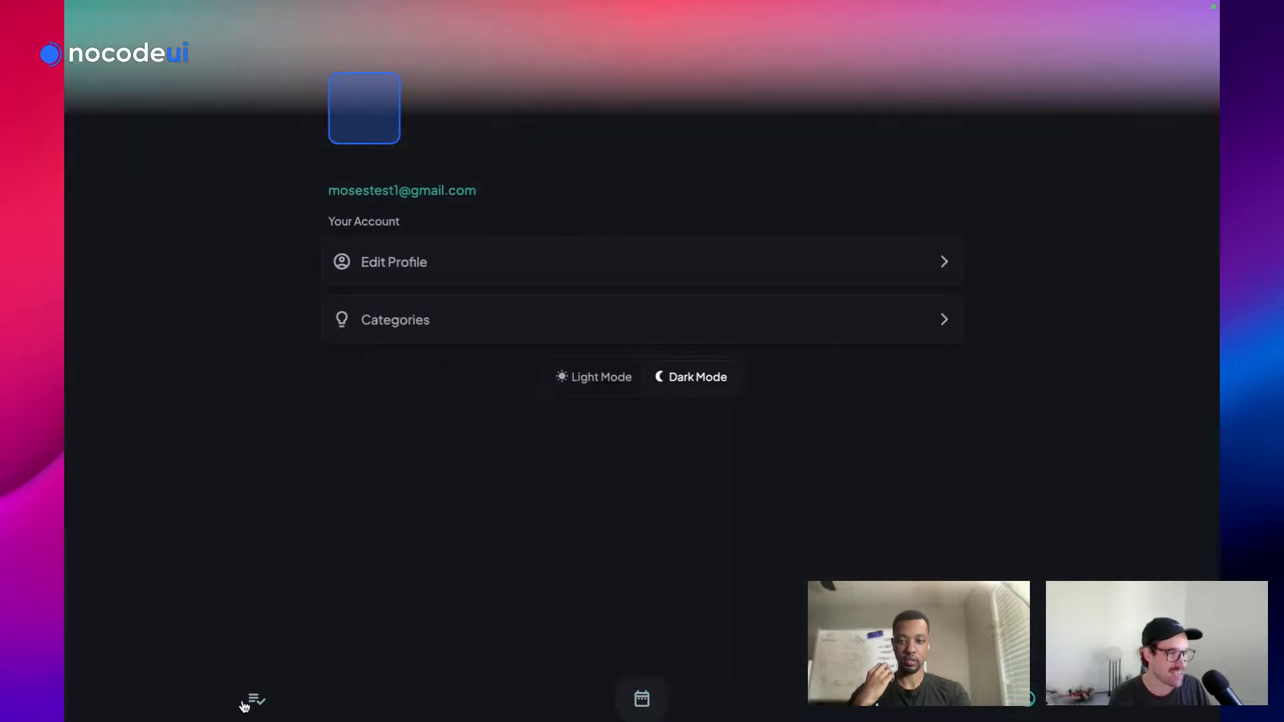
click(249, 702)
mouse_move(66, 362)
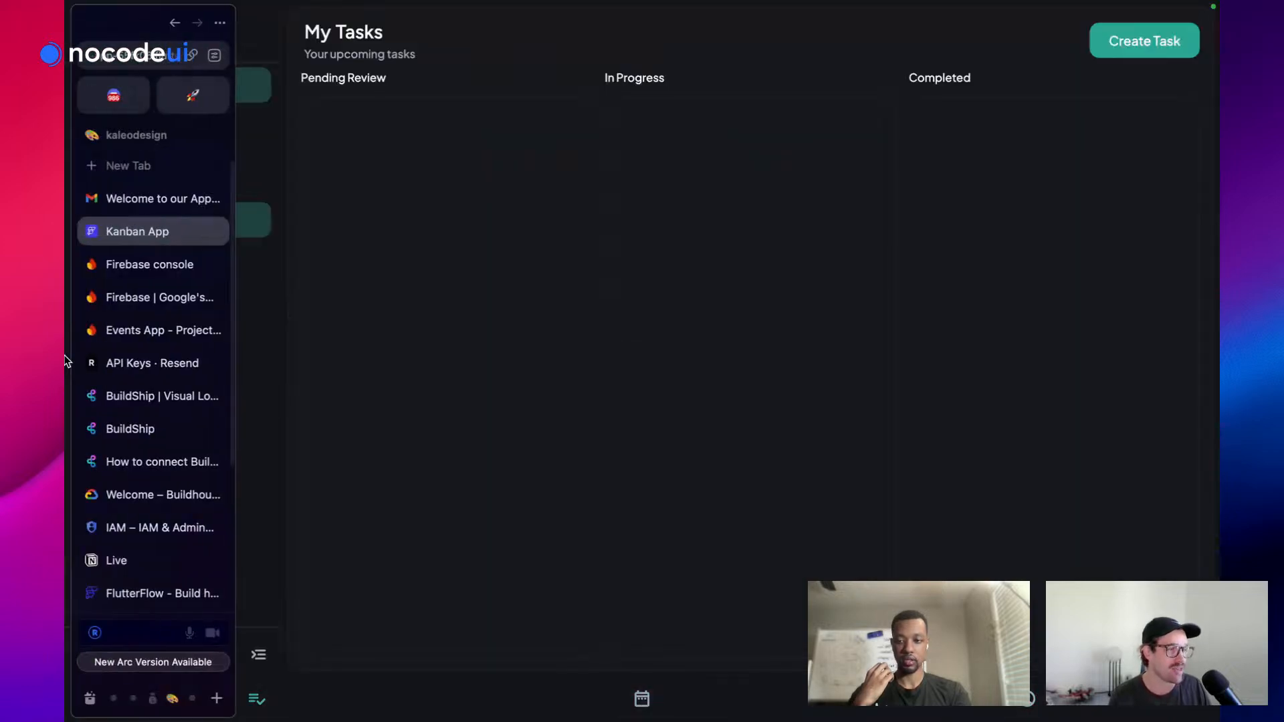
click(147, 208)
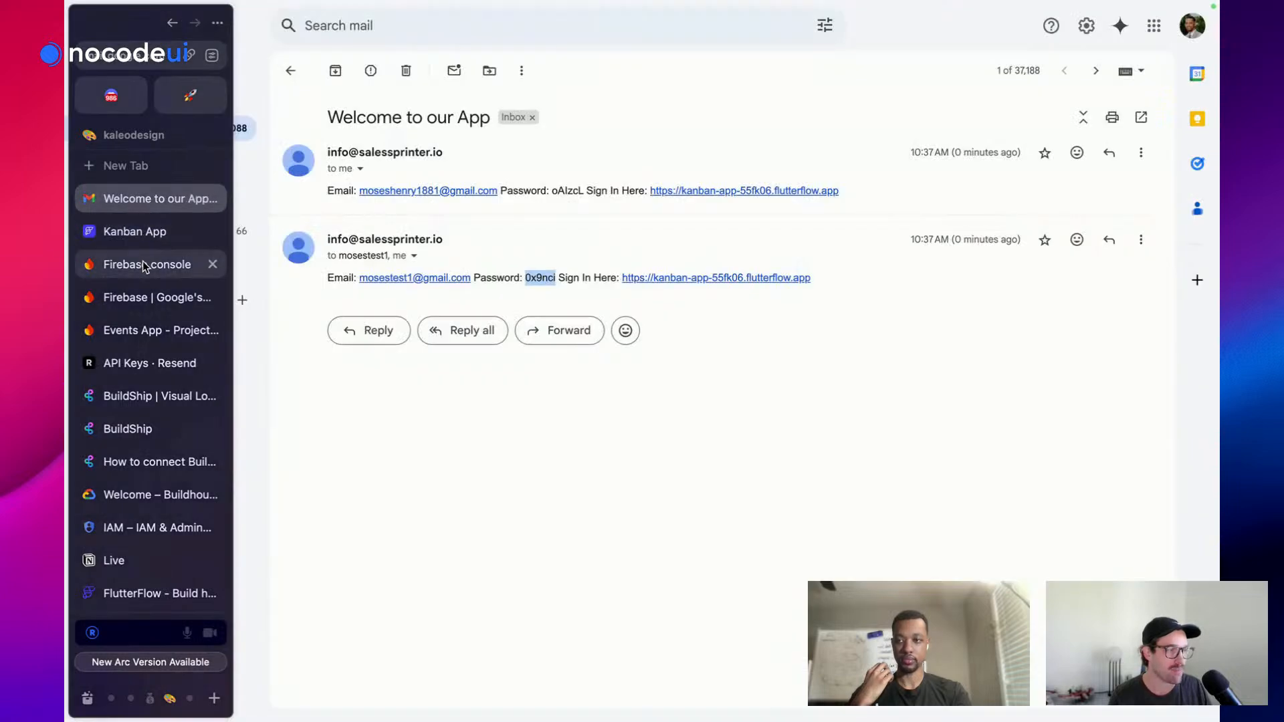
scroll(142, 261, down, 1)
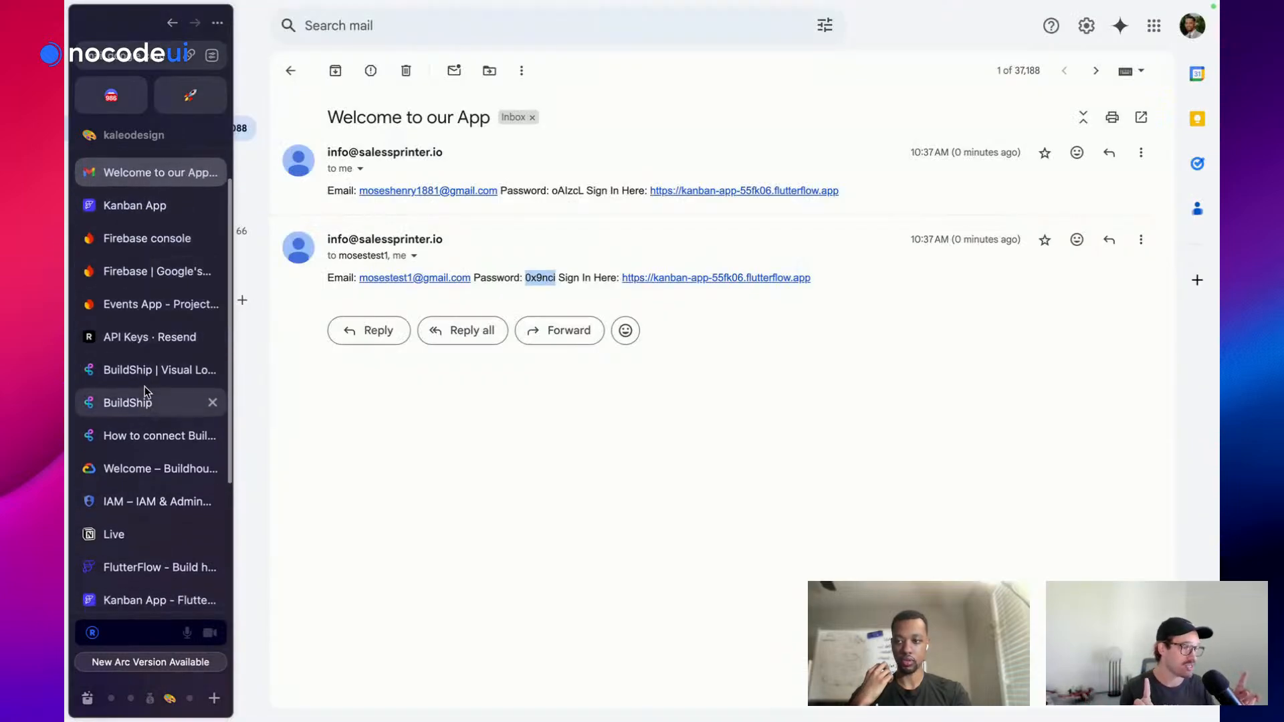
click(143, 402)
click(517, 288)
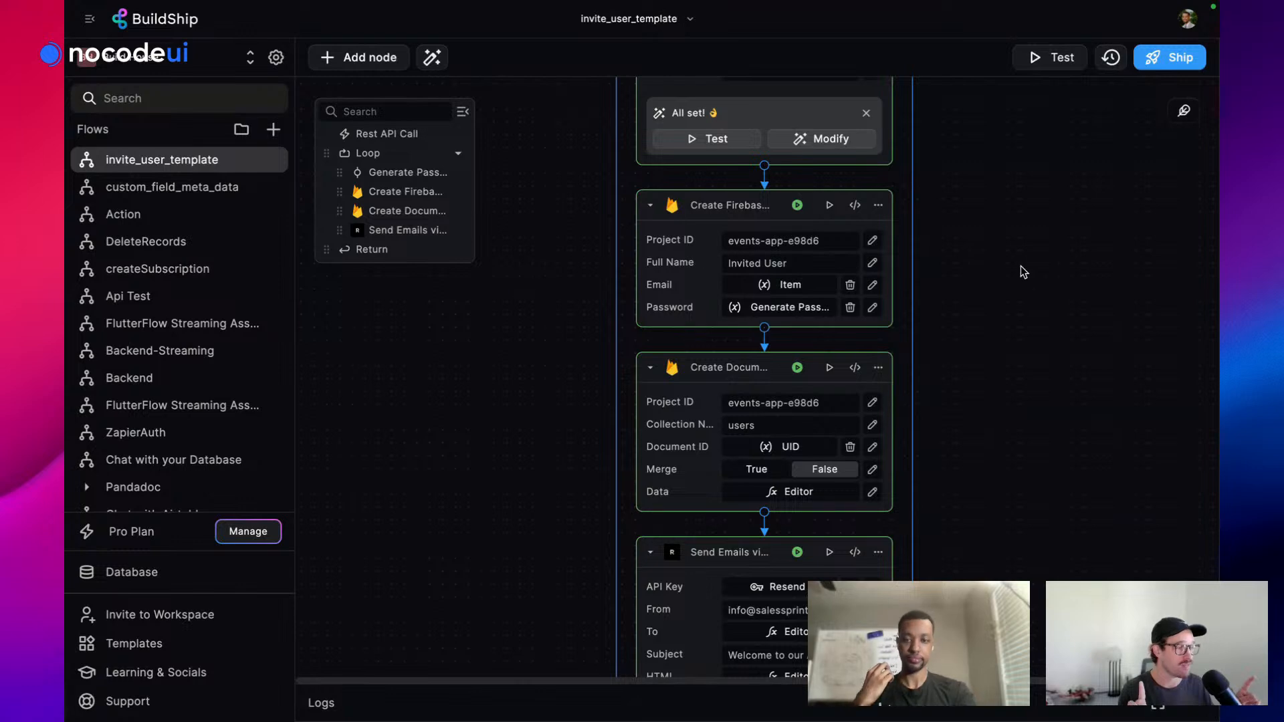
Set the Send Emails node's Attachments to an empty array [] and ship the invite_user workflow
scroll(1022, 270, up, 6)
scroll(881, 333, down, 8)
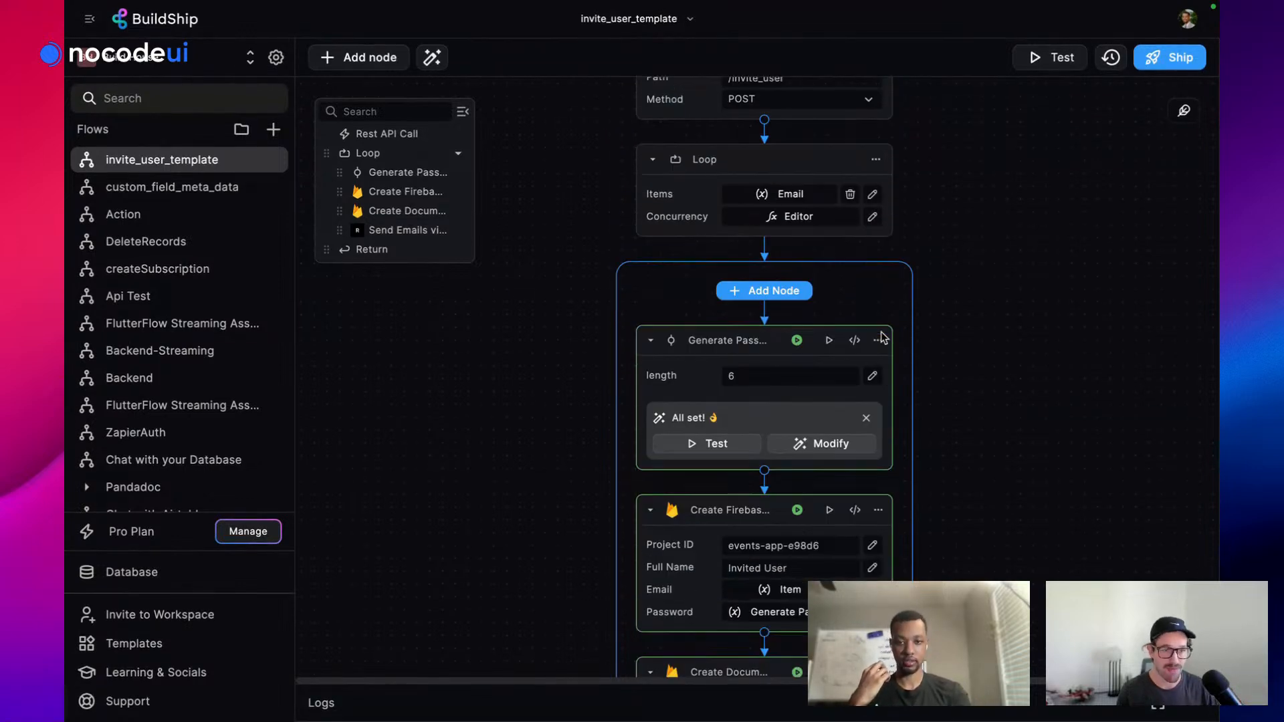
scroll(882, 336, up, 8)
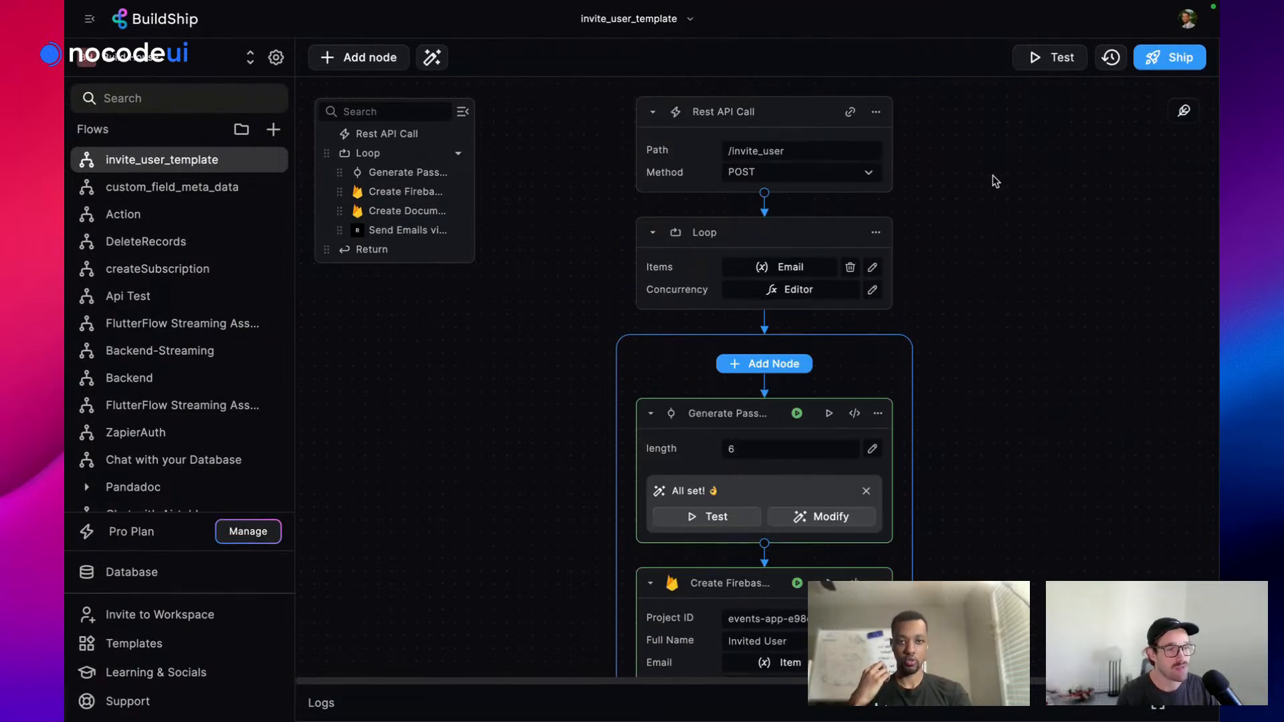
click(1161, 63)
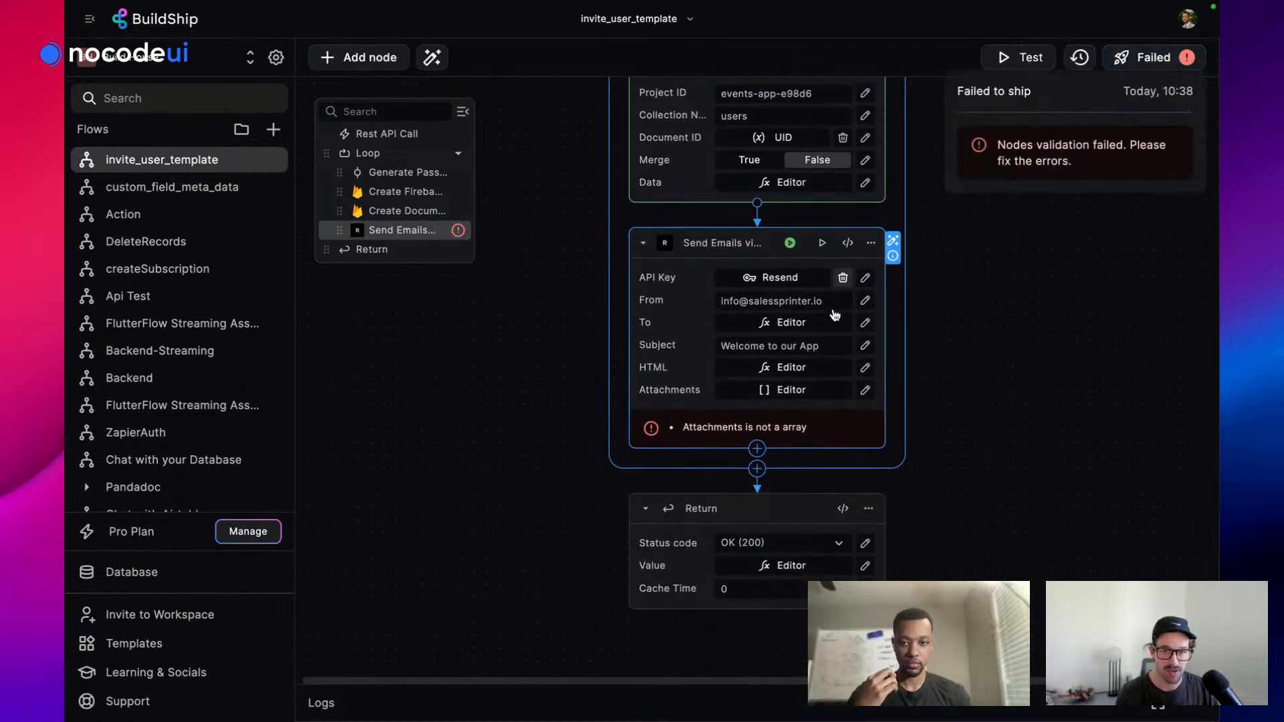
click(796, 396)
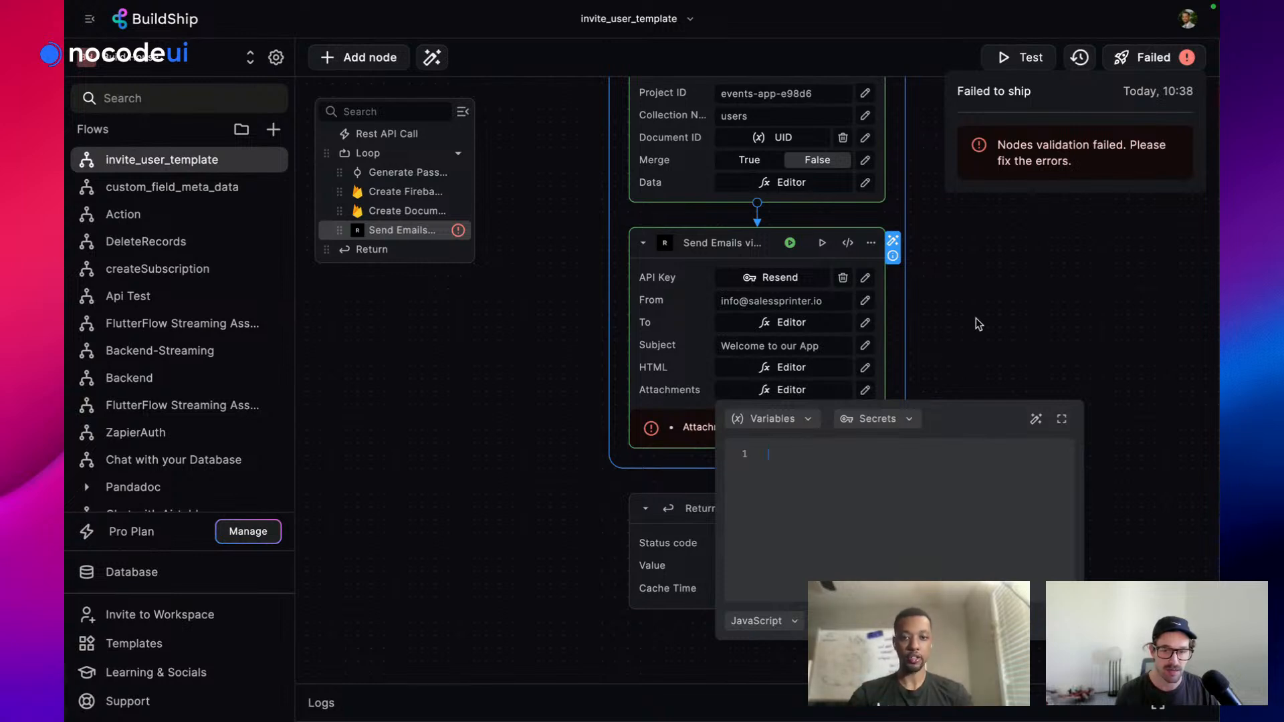
click(1042, 318)
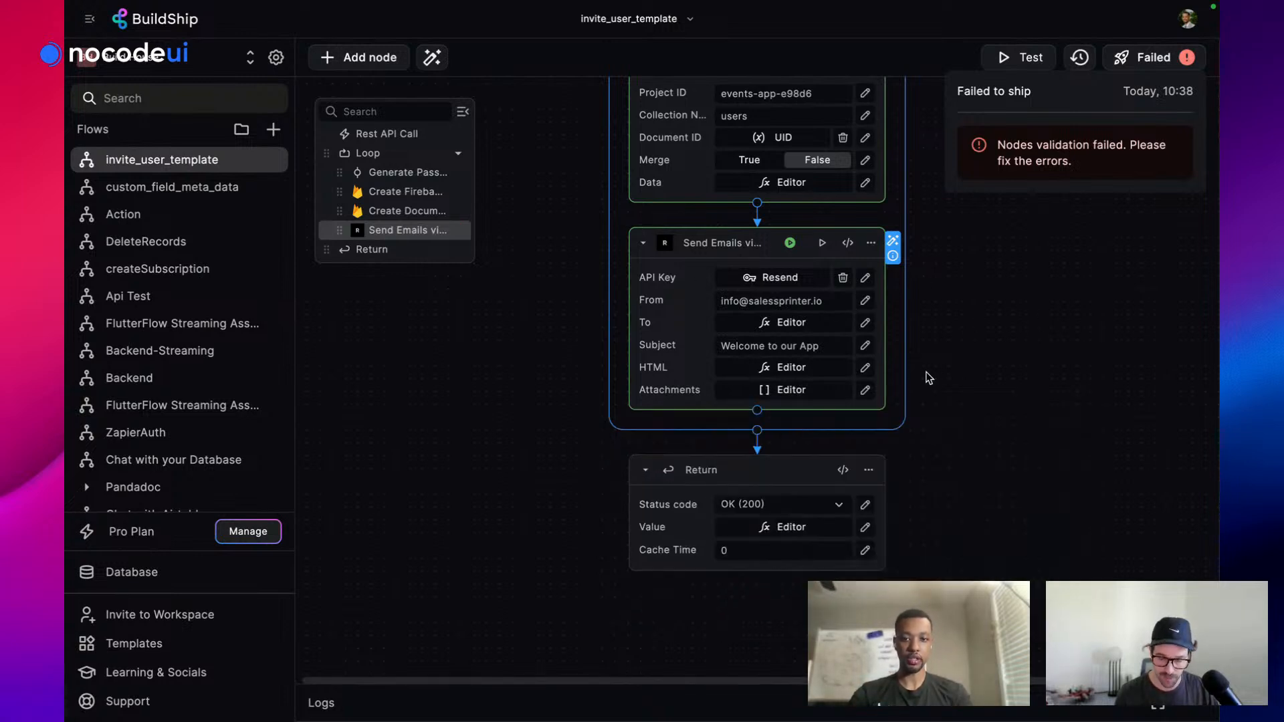
click(756, 394)
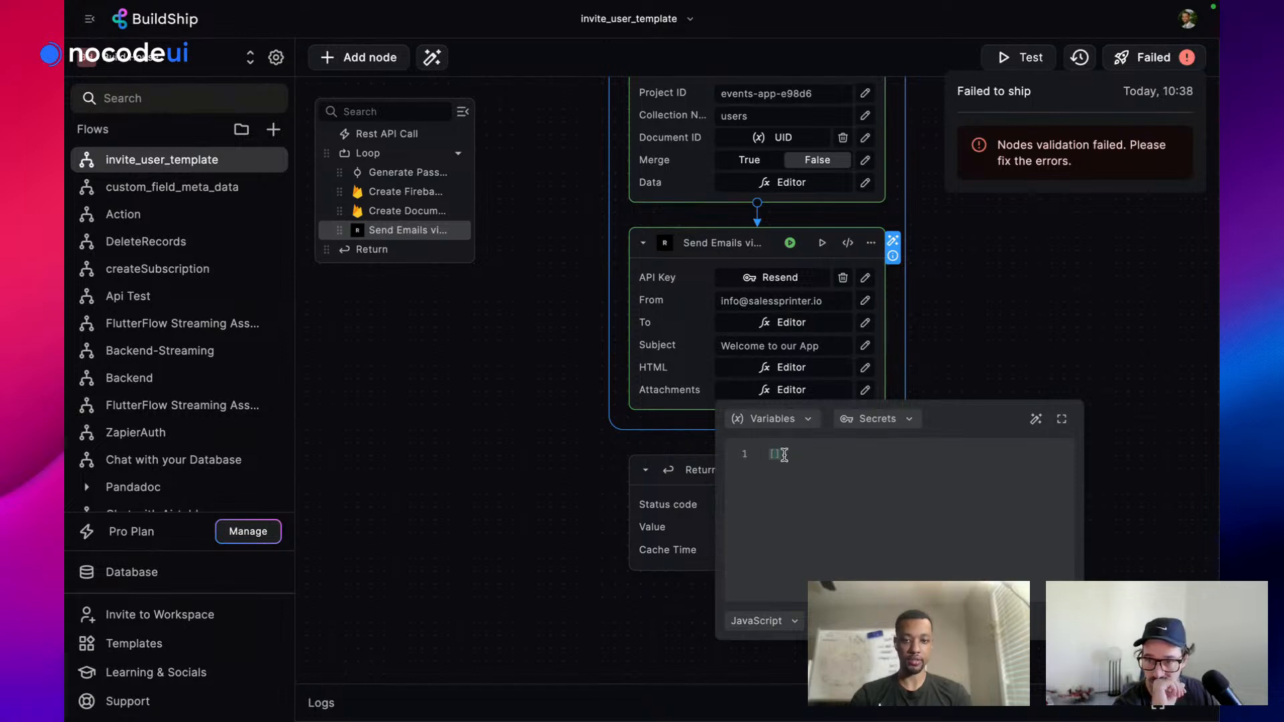
click(1033, 255)
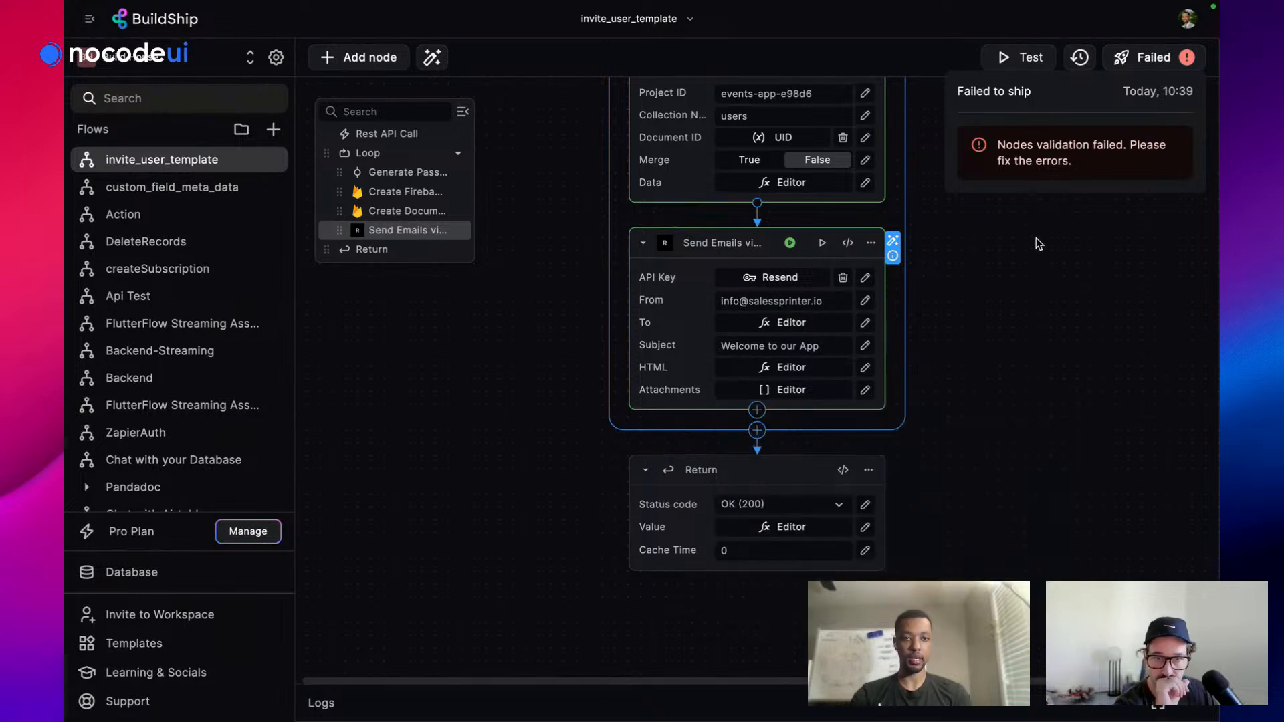
click(1157, 62)
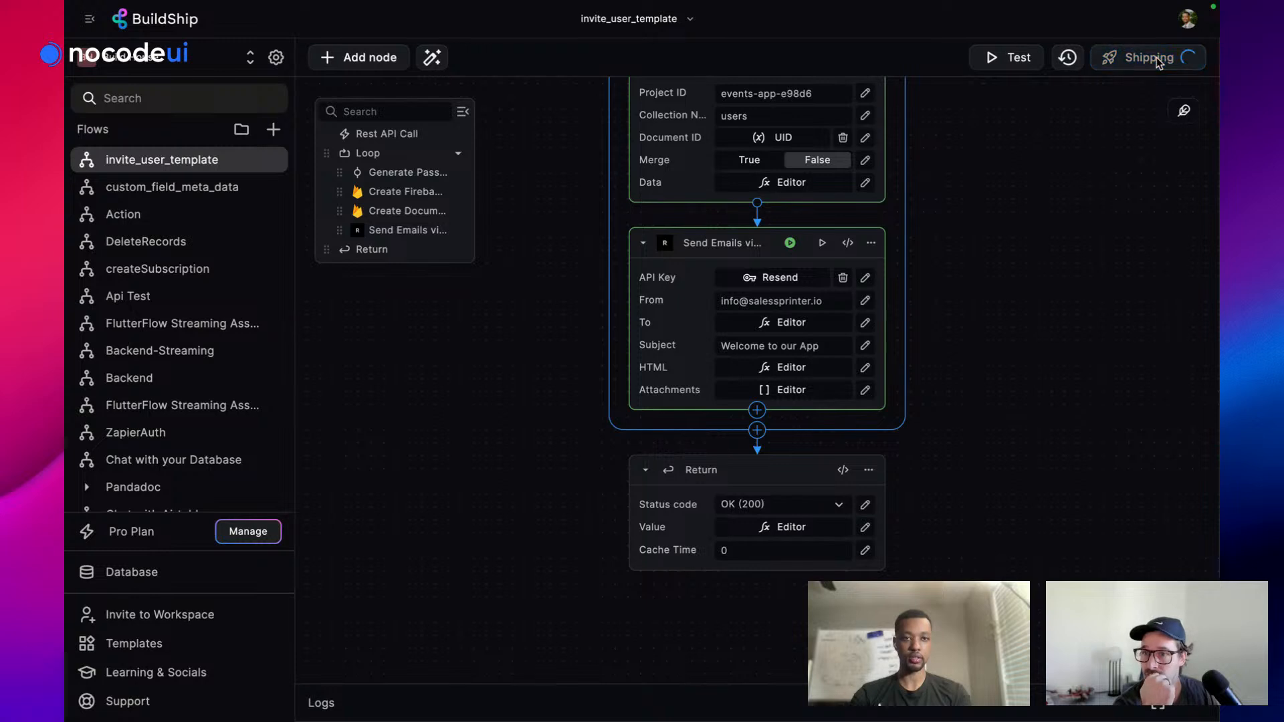
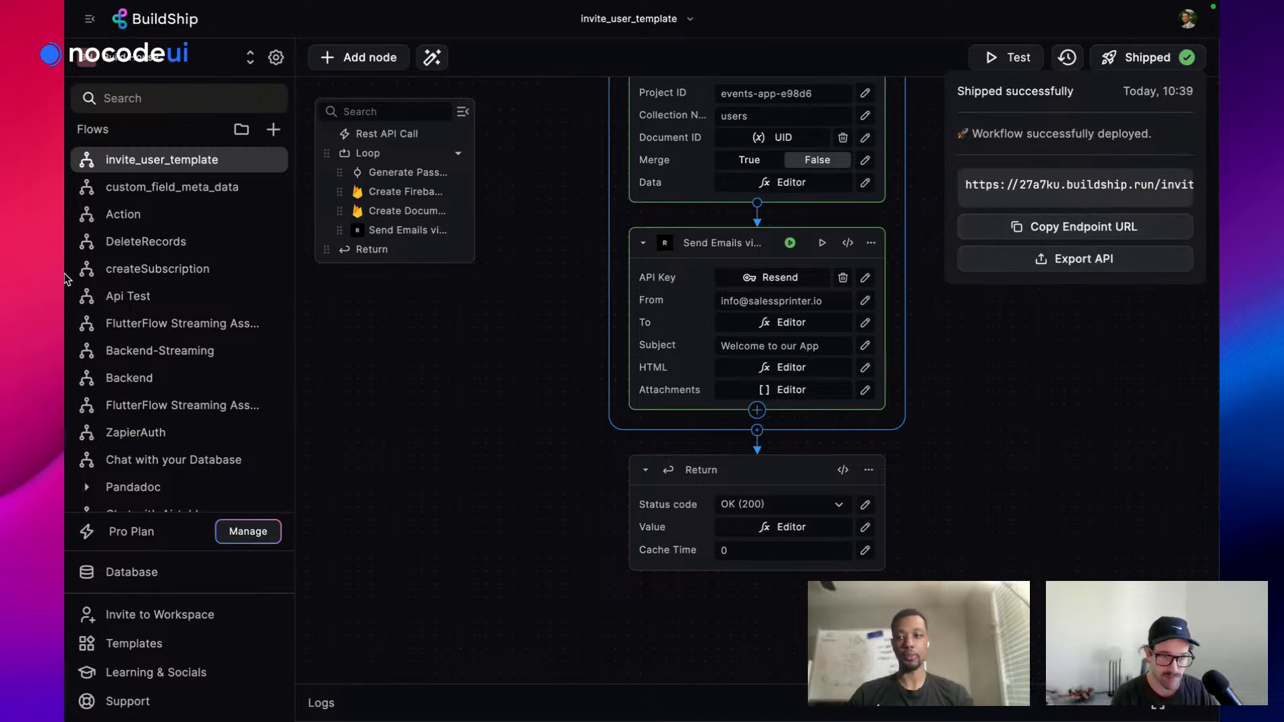
Switch from the shipped BuildShip workflow to the Kanban App project tab in FlutterFlow
mouse_move(67, 278)
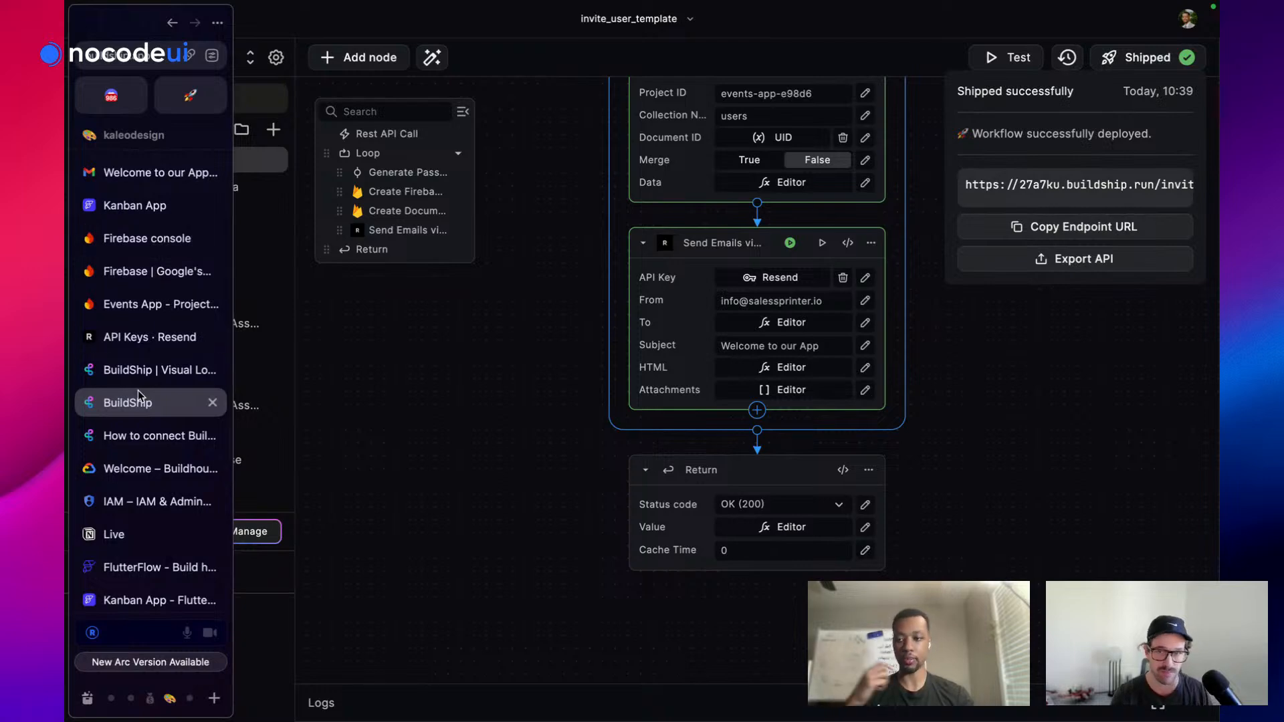
scroll(138, 411, down, 4)
scroll(138, 411, up, 4)
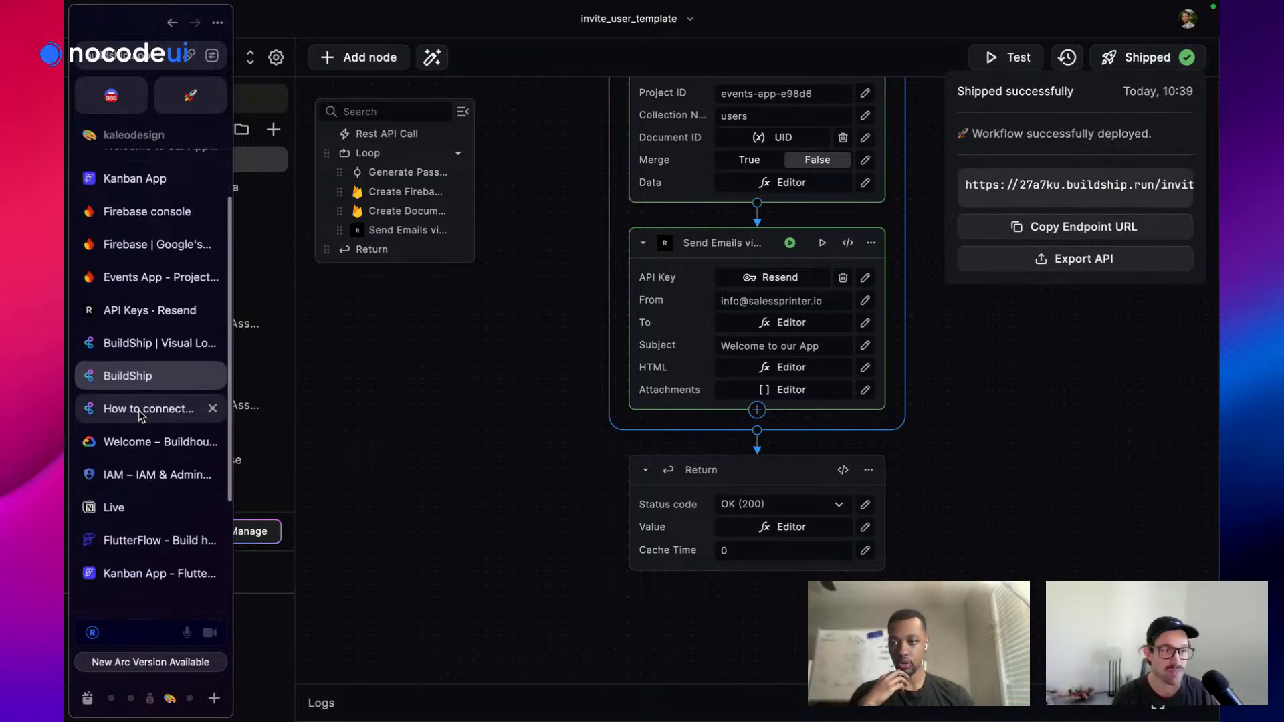
scroll(142, 484, down, 3)
click(140, 490)
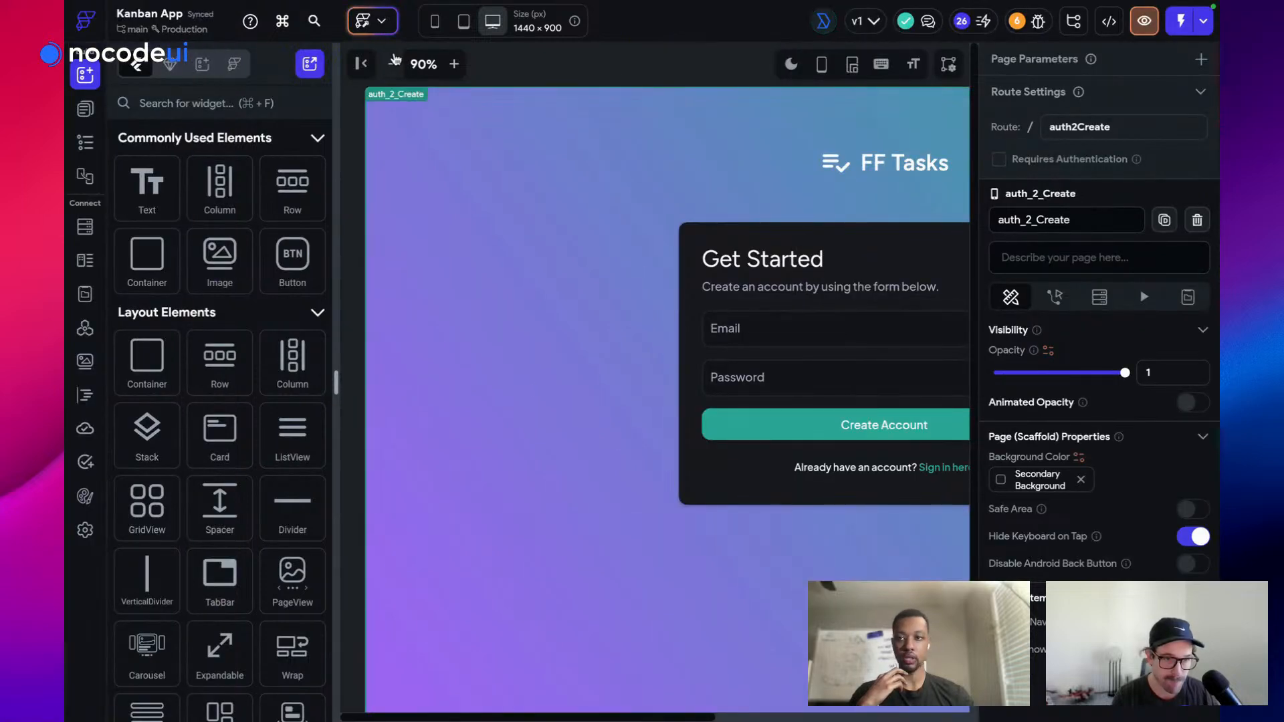
Shrink the page preview to fit and start a new API call in API Calls
click(394, 63)
click(394, 63)
click(394, 63)
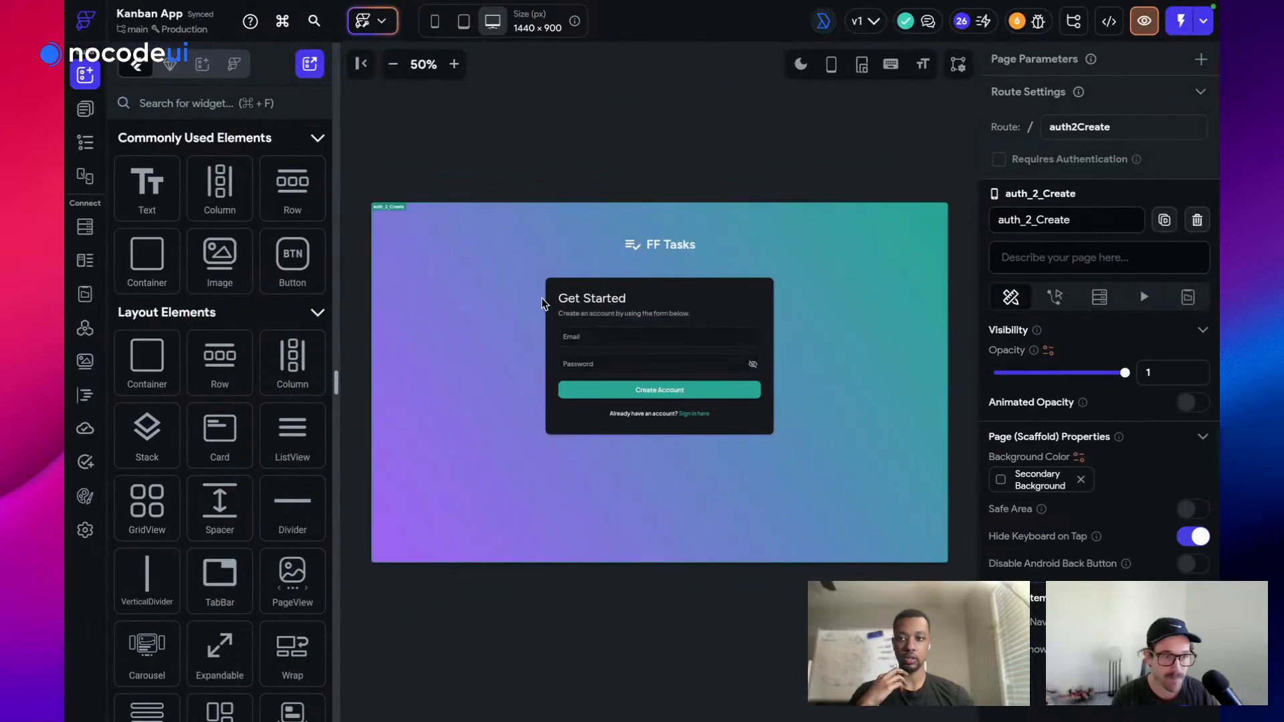
click(85, 329)
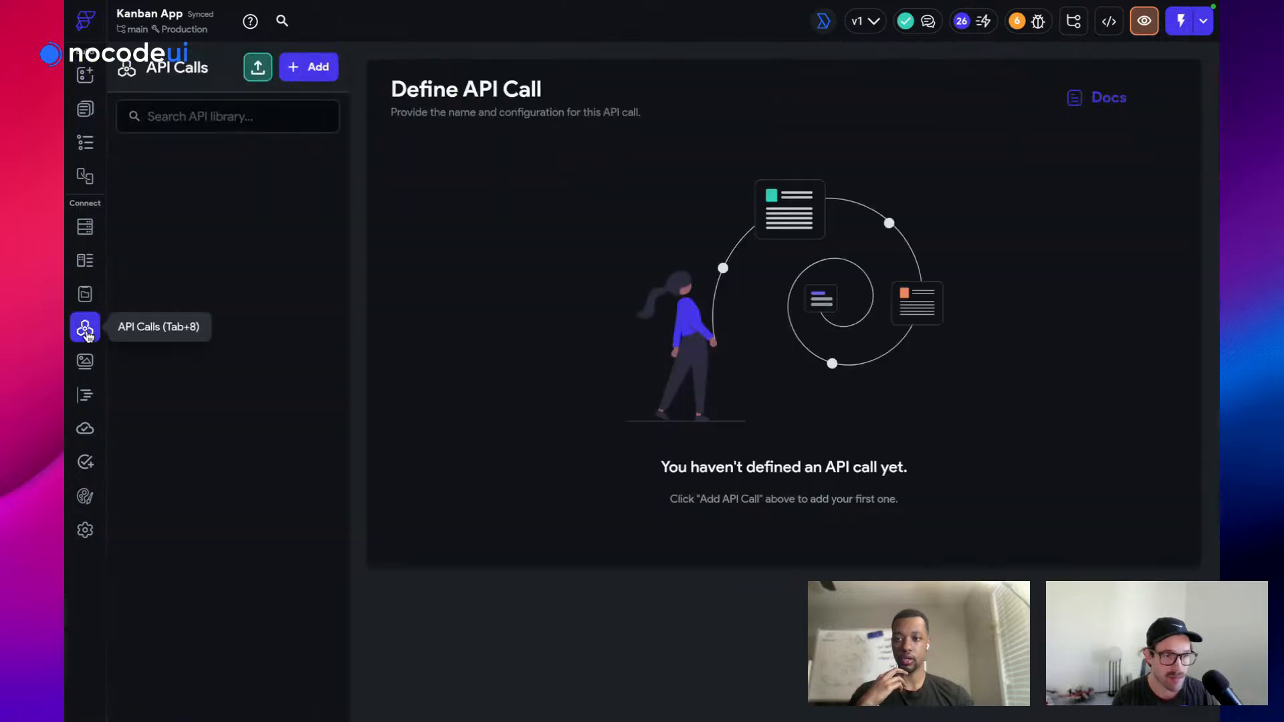
click(311, 69)
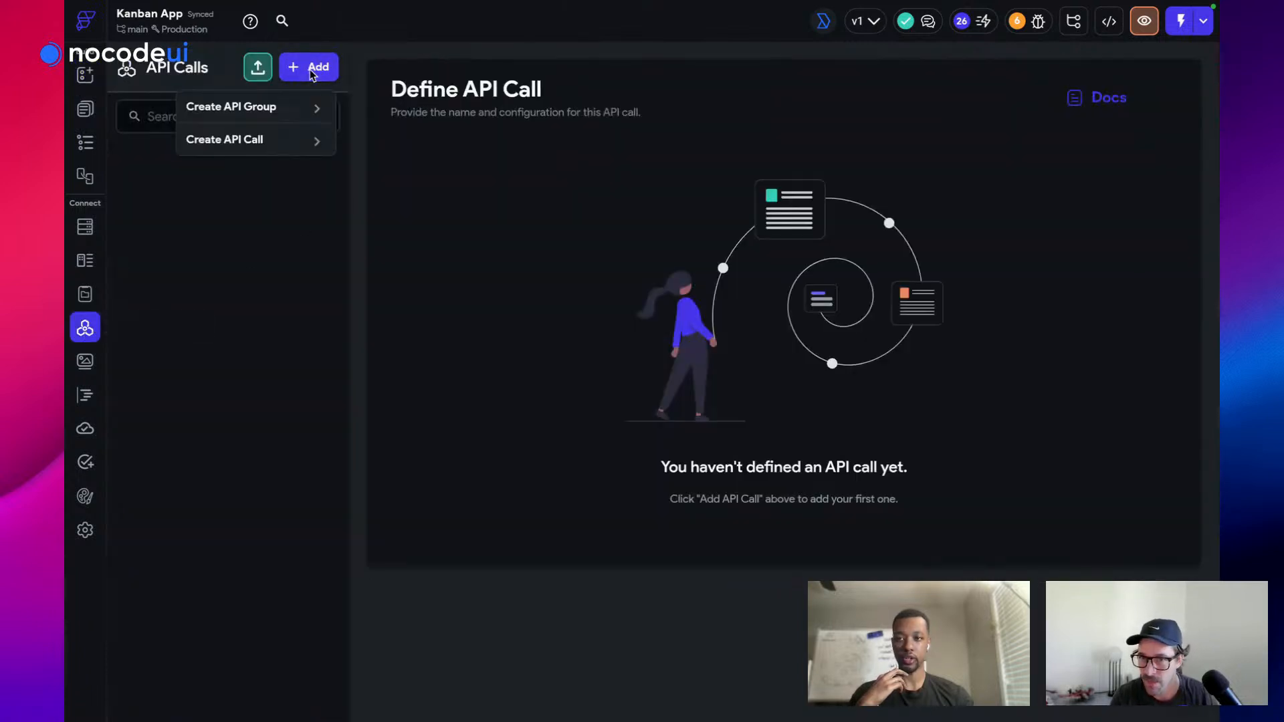
click(275, 148)
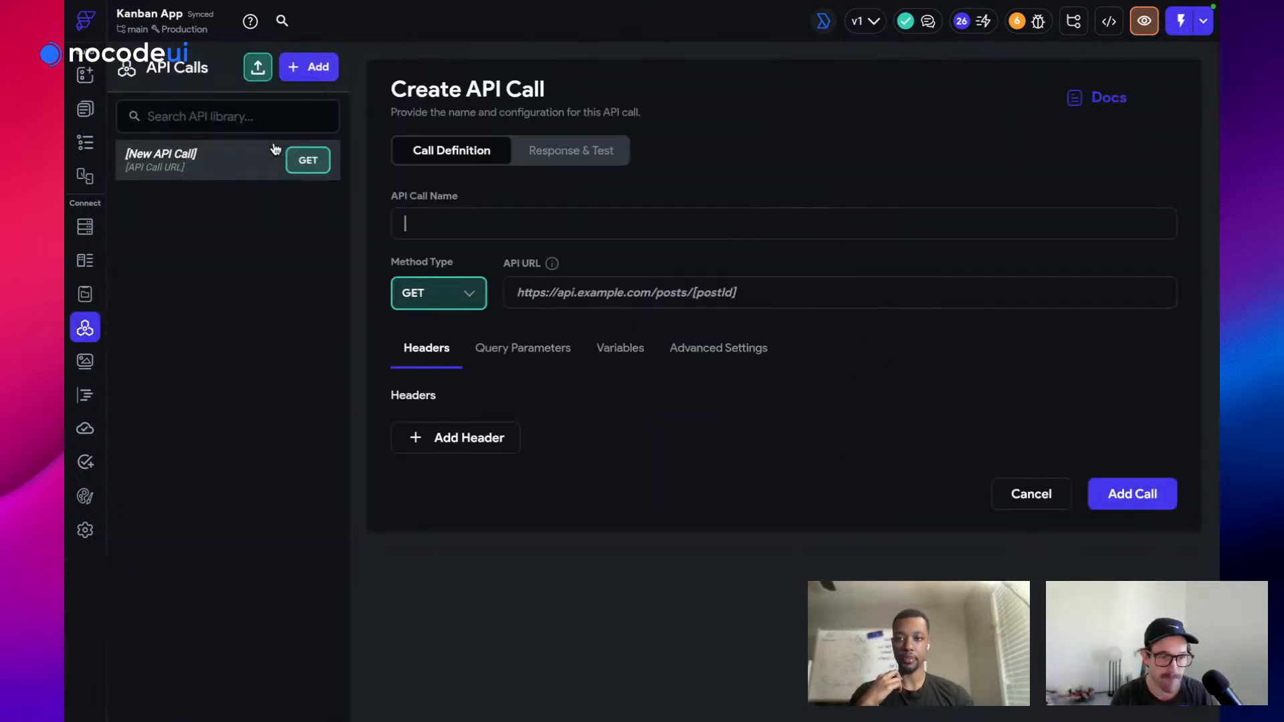
Name the call Invite User, set it to POST and paste the BuildShip invite_user URL
click(469, 222)
text(Invite User)
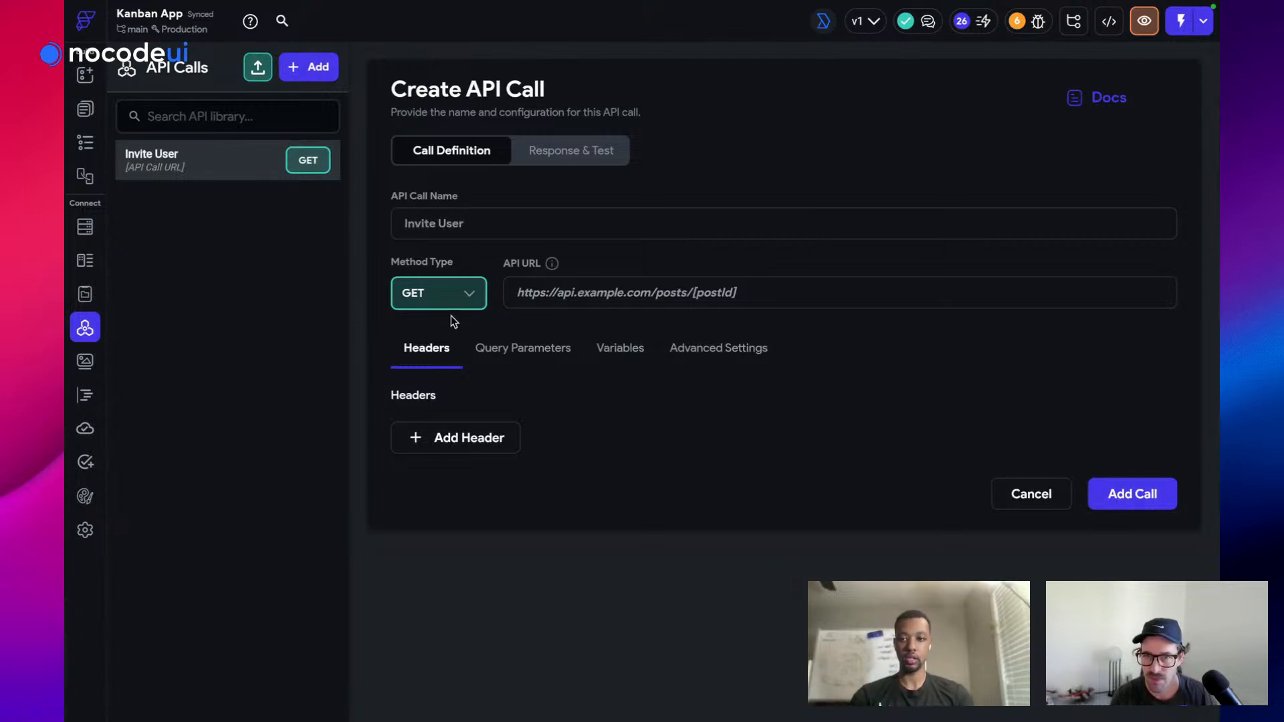
click(444, 289)
click(431, 359)
click(549, 294)
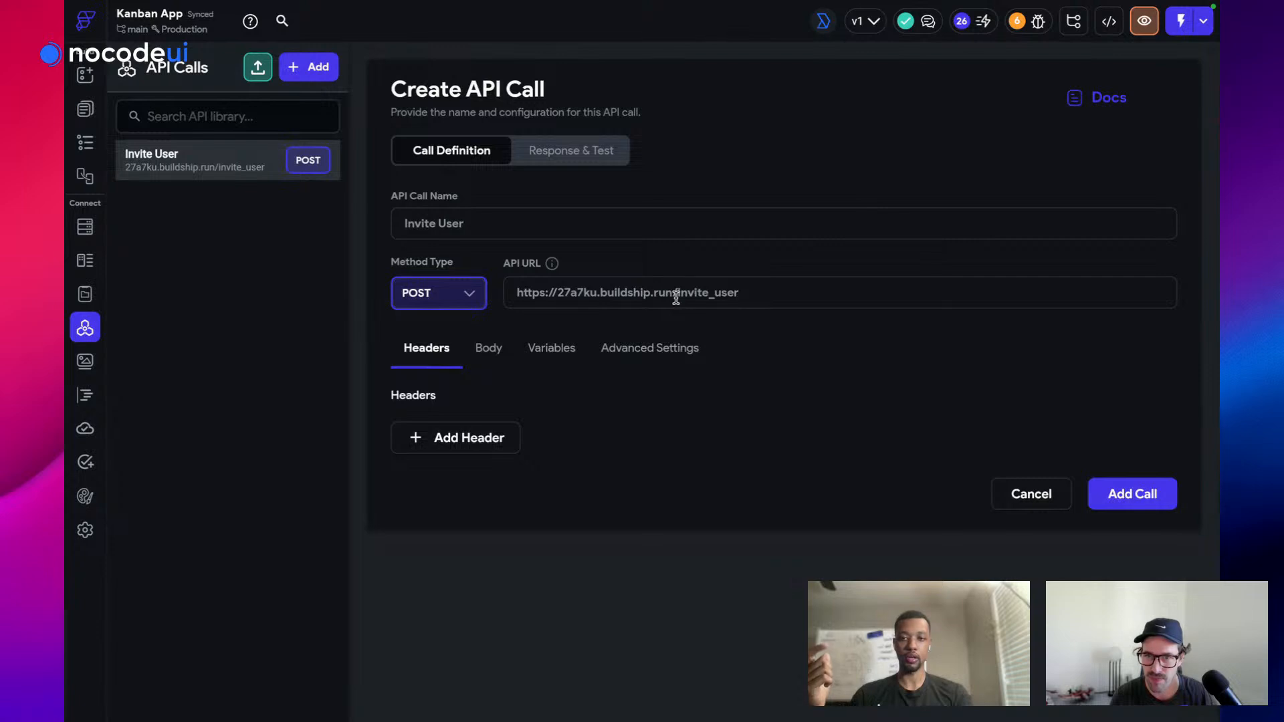
click(482, 350)
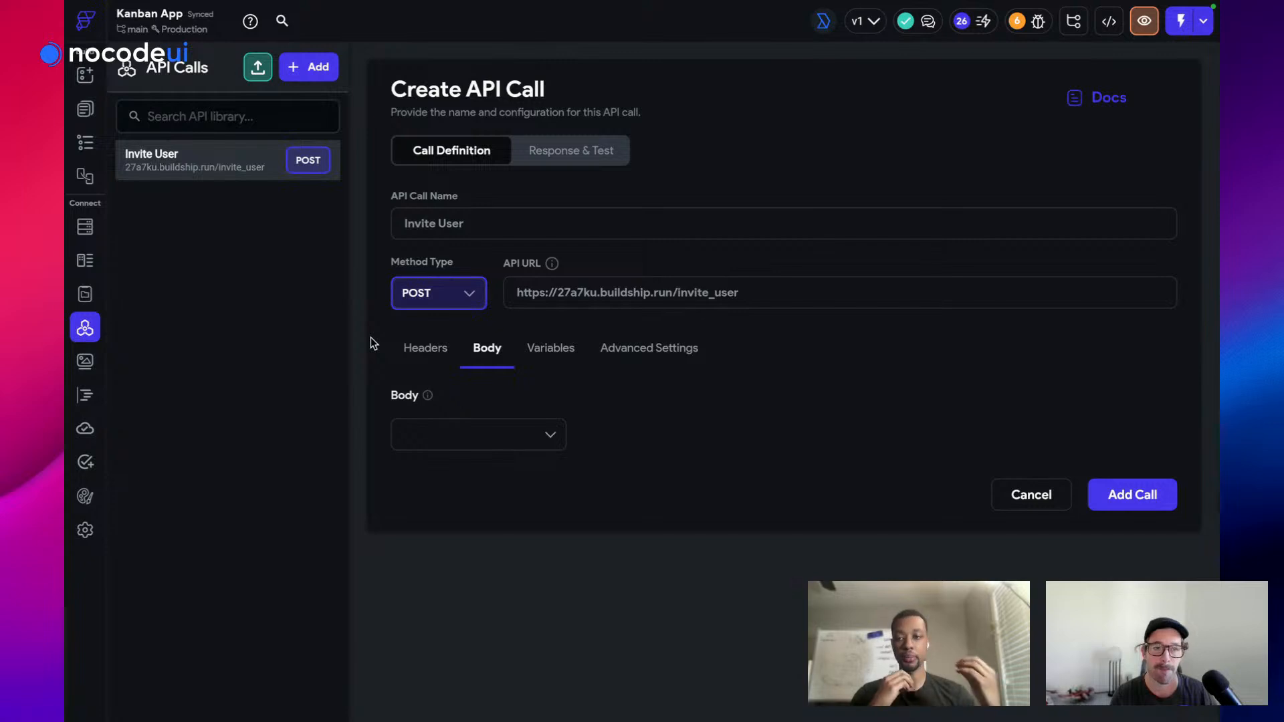
mouse_move(67, 321)
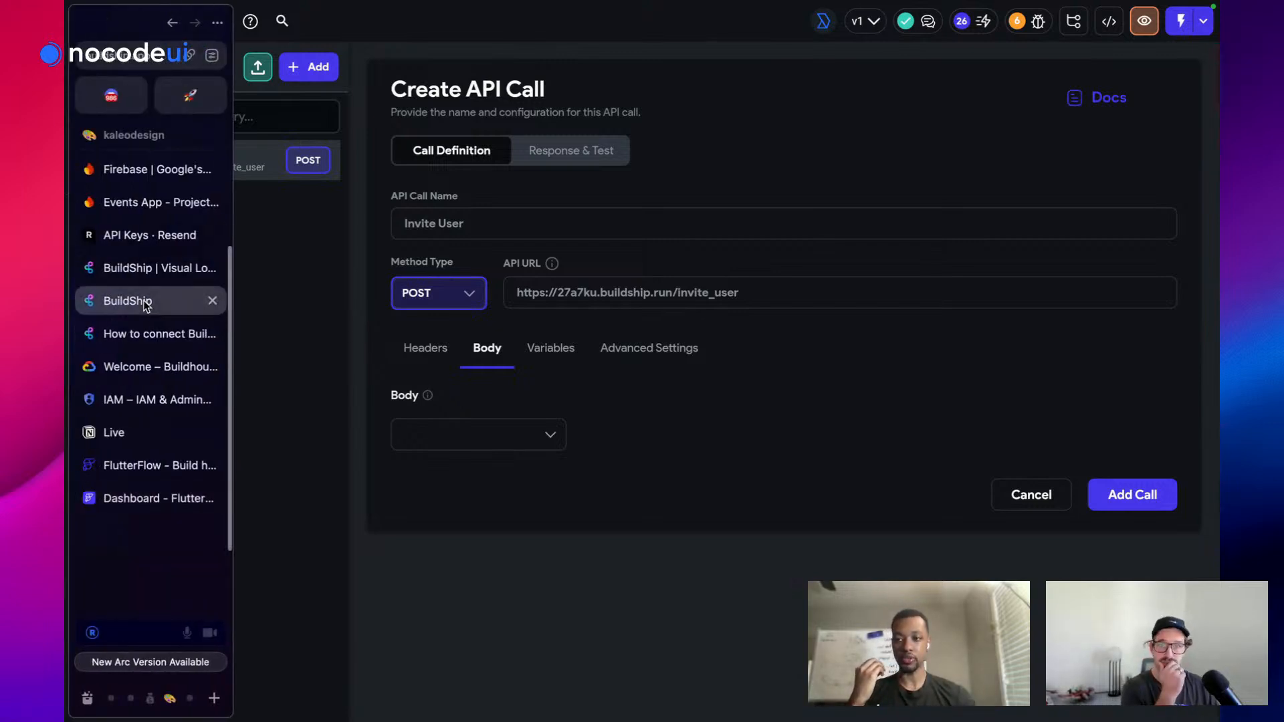
click(198, 290)
click(1006, 57)
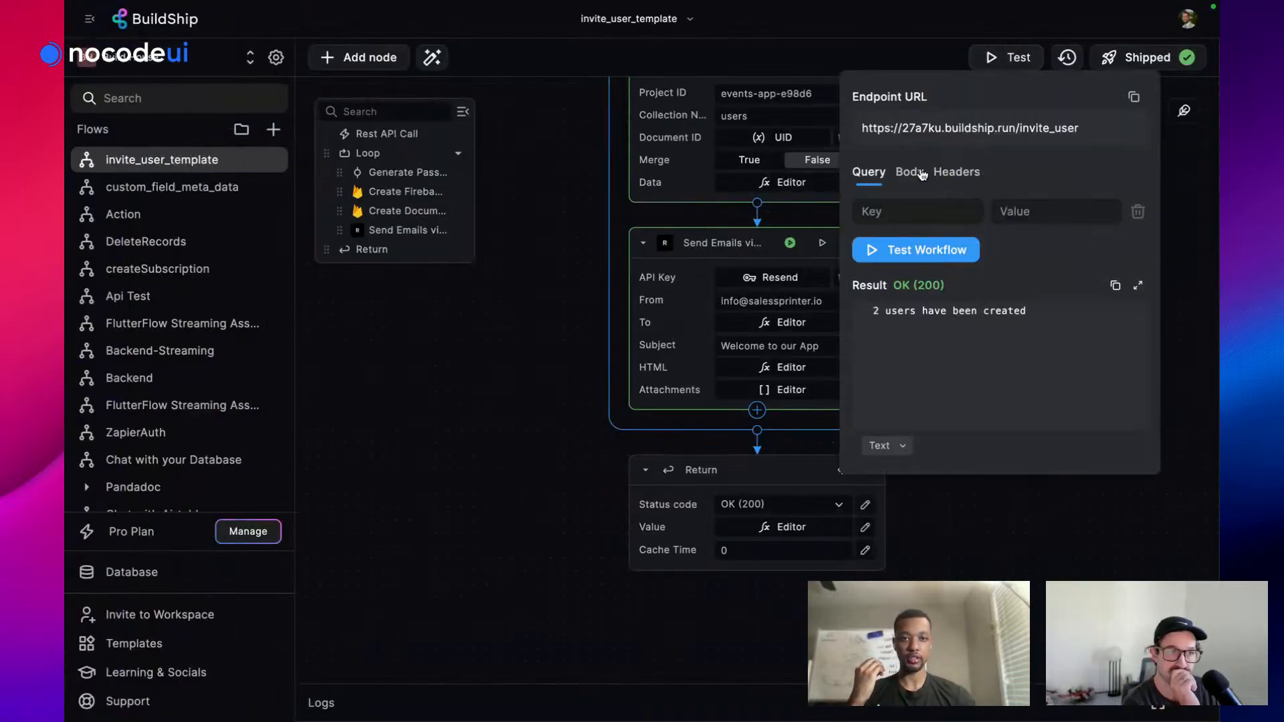
click(911, 176)
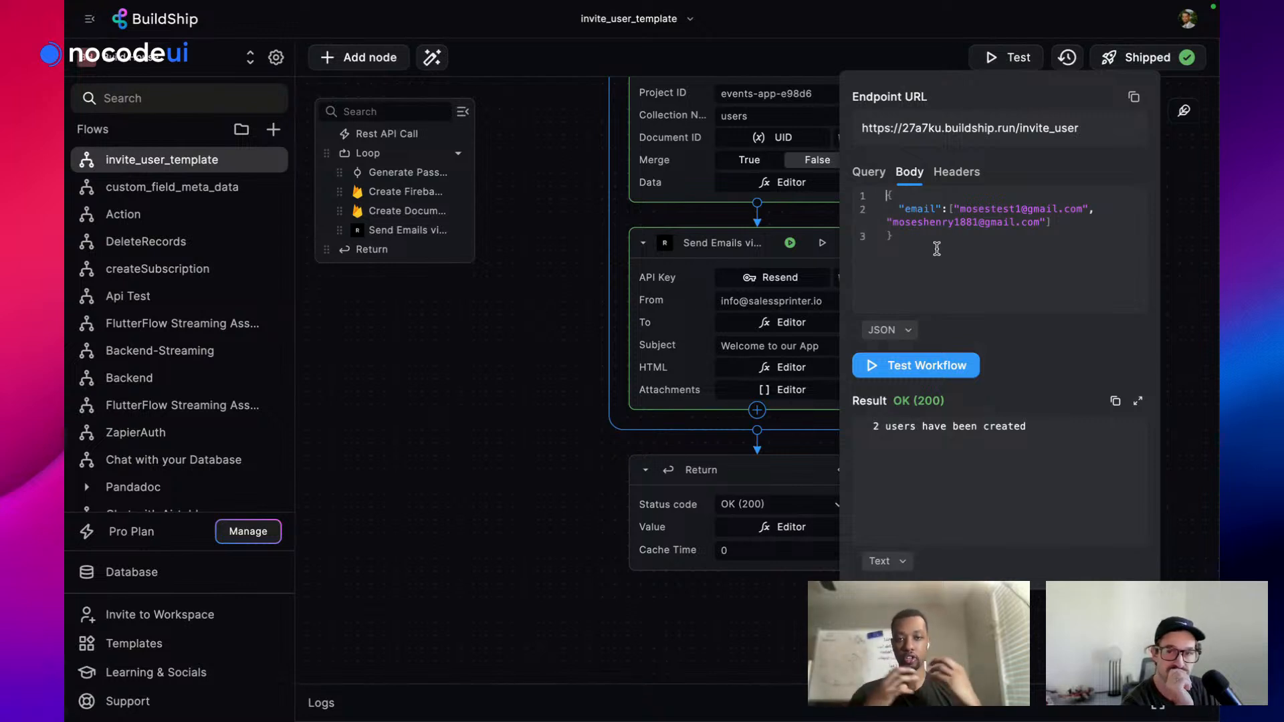
mouse_move(68, 200)
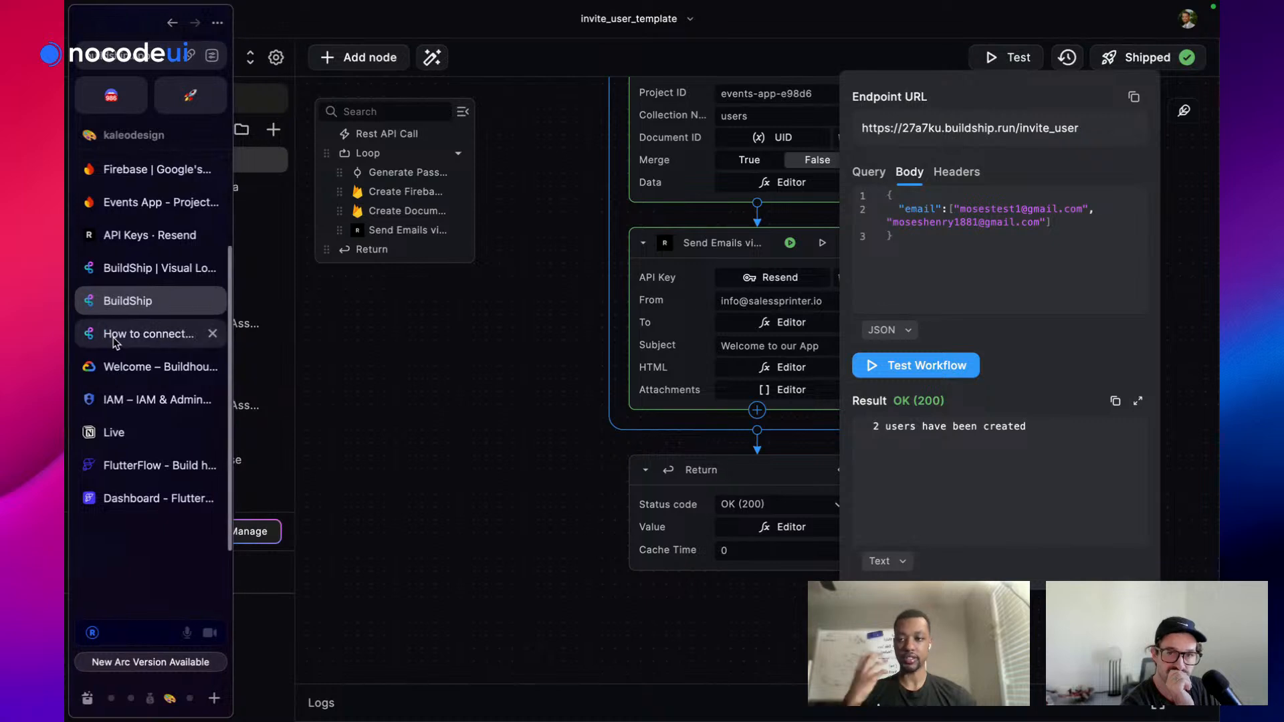
click(147, 496)
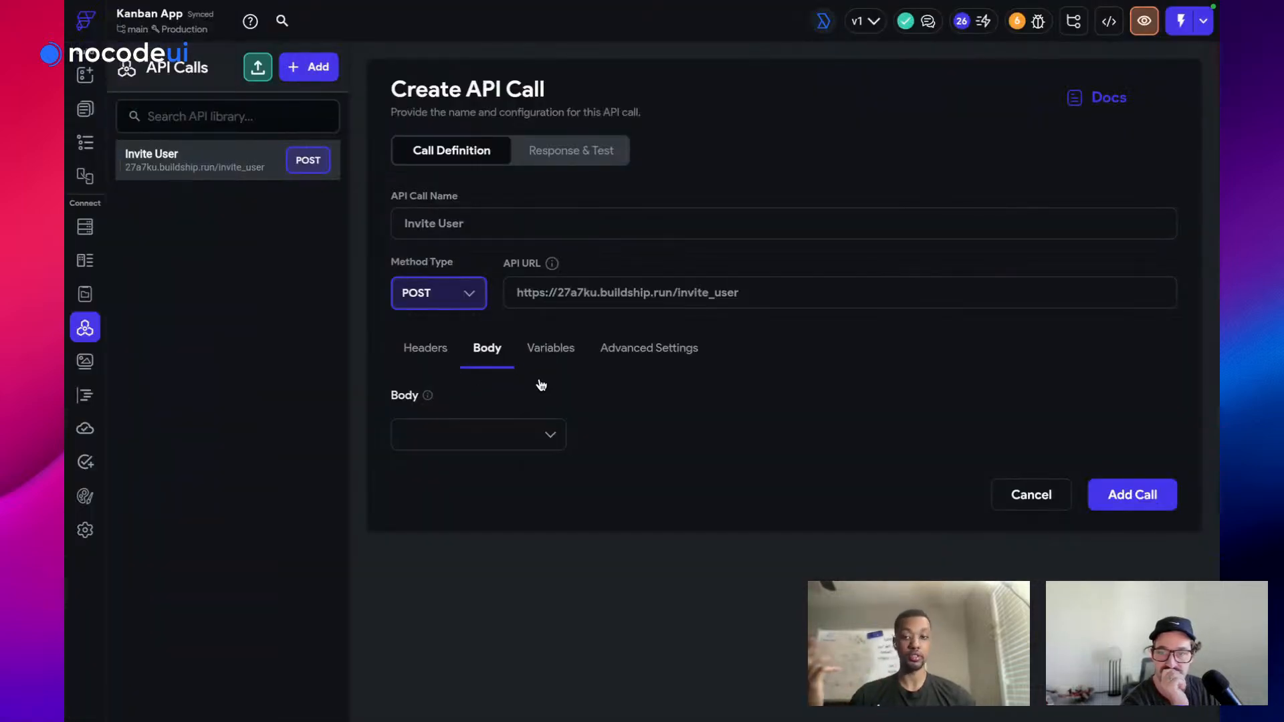
Set the request body to JSON and type "email": on its second line
click(492, 428)
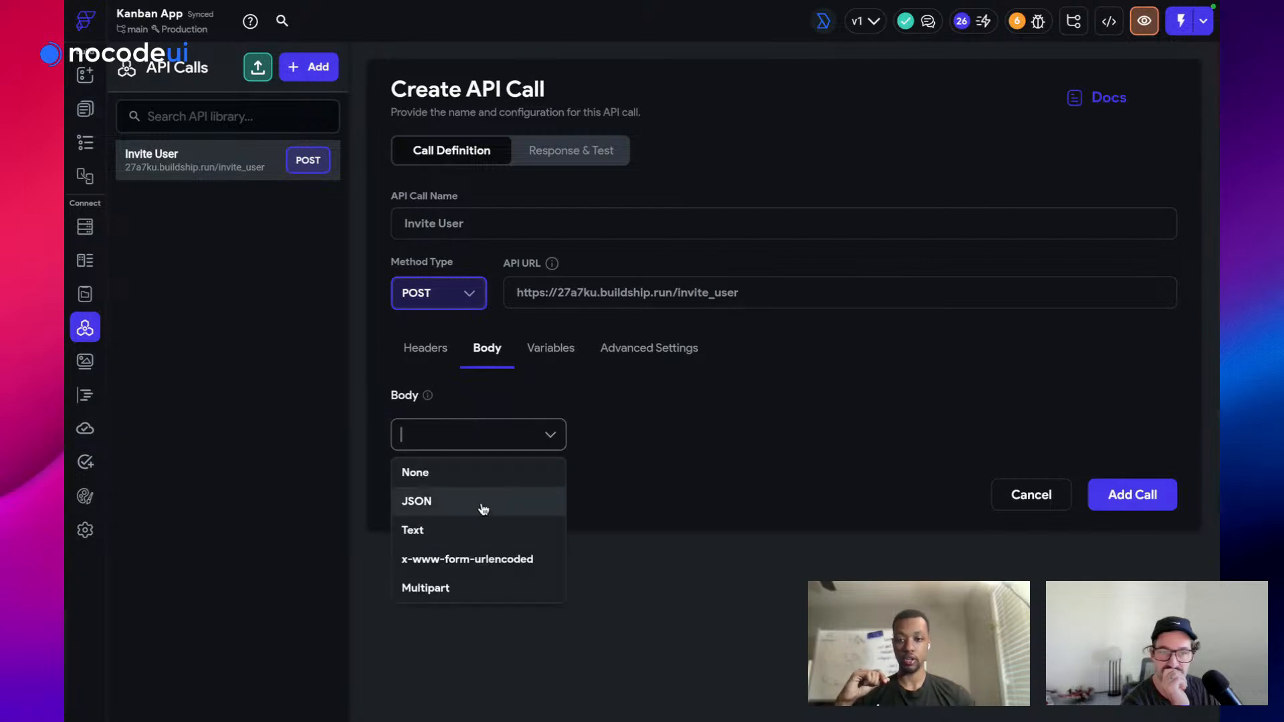
click(483, 507)
click(437, 530)
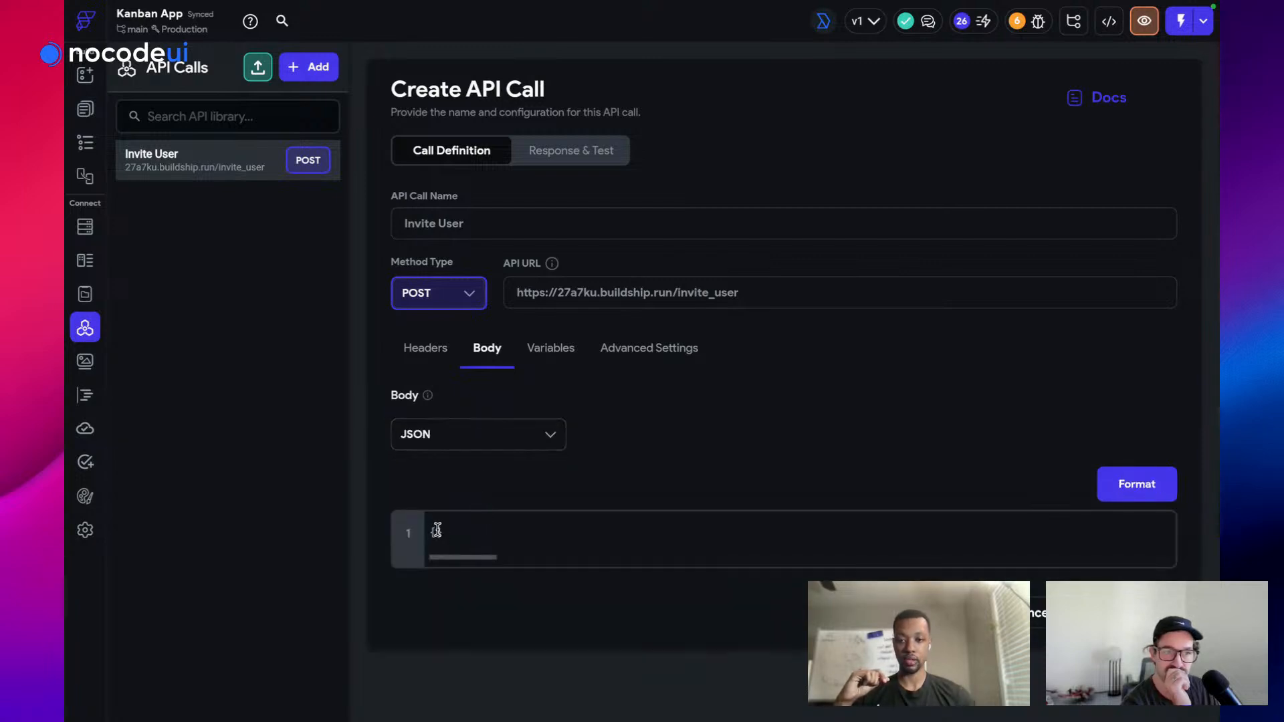
key(Return)
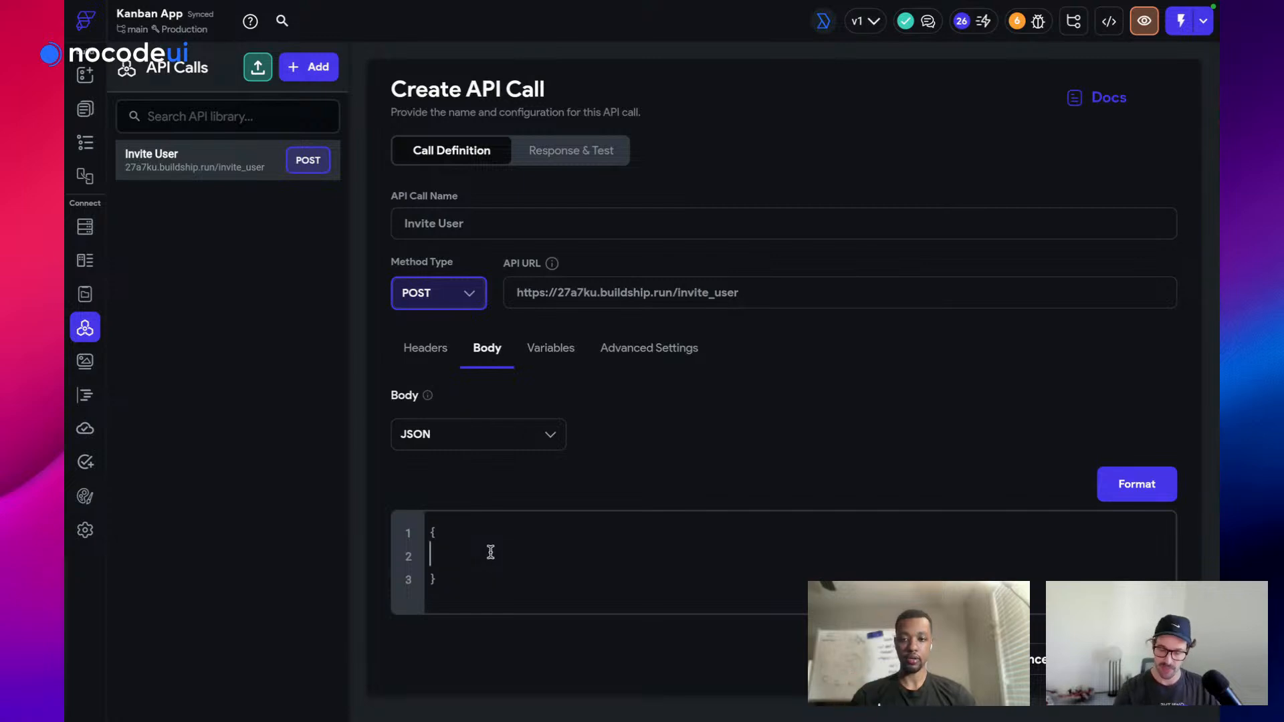
click(492, 558)
text(")
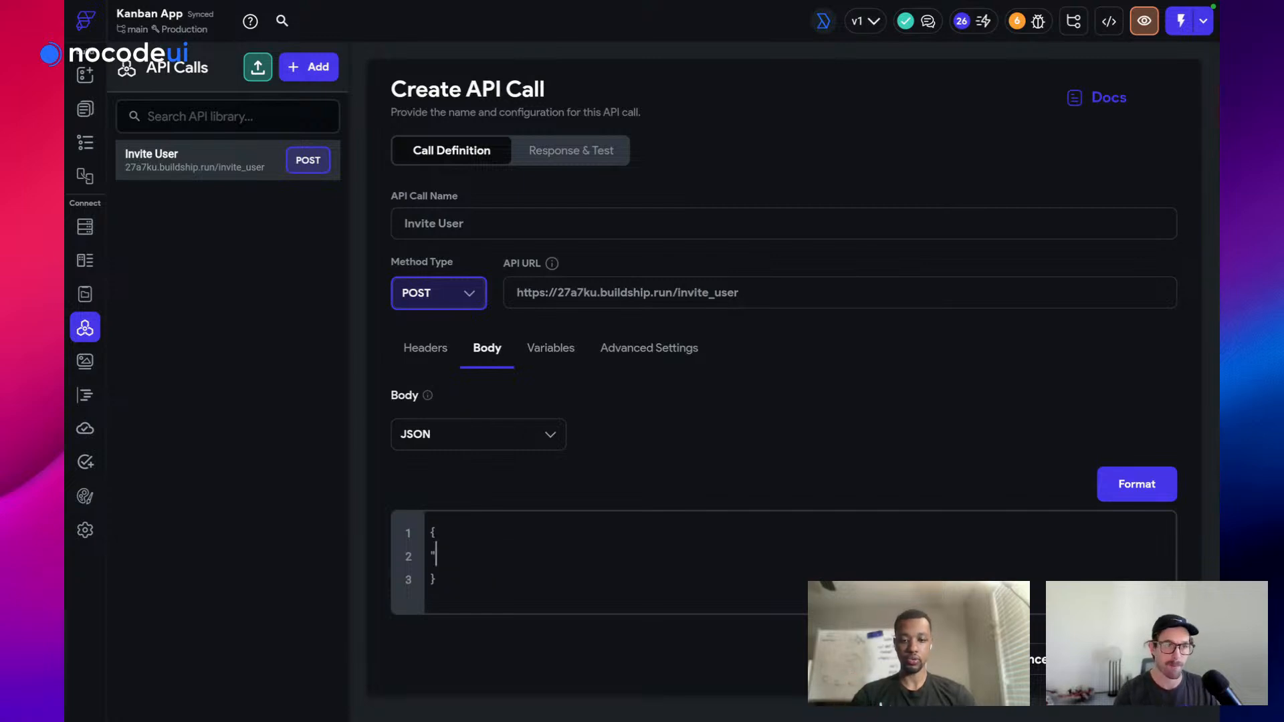
text(email)
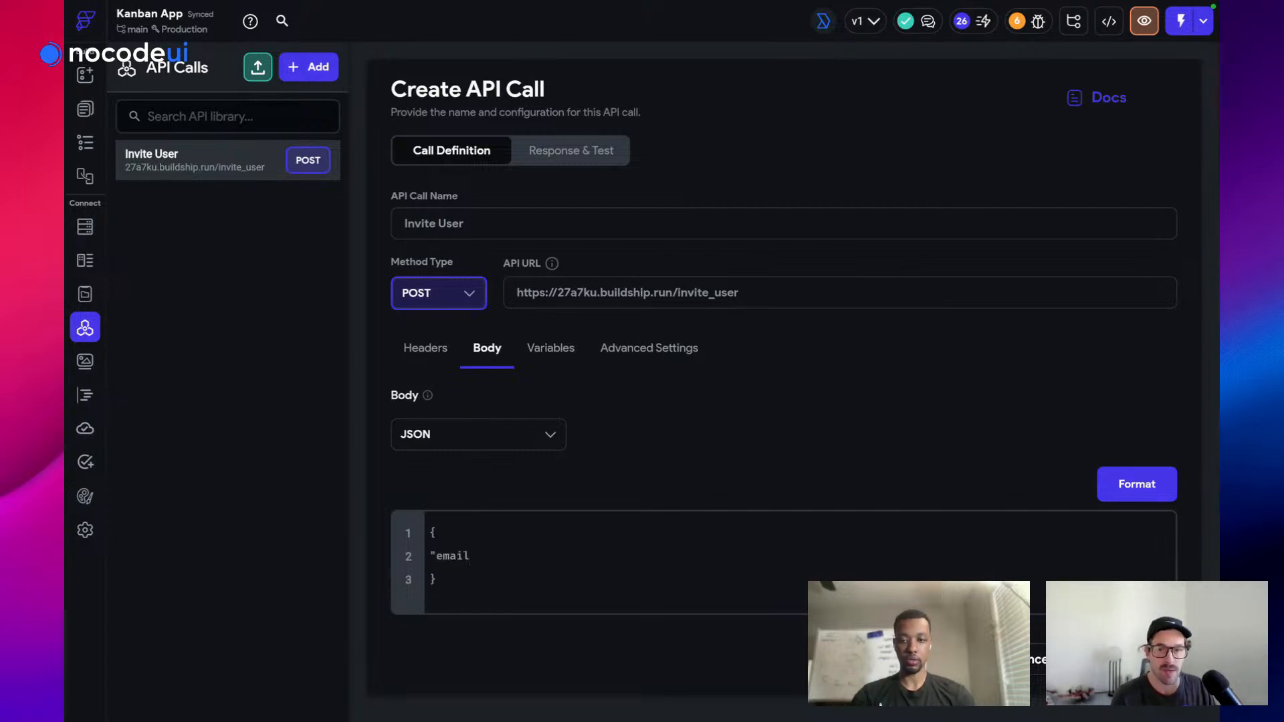
text(":)
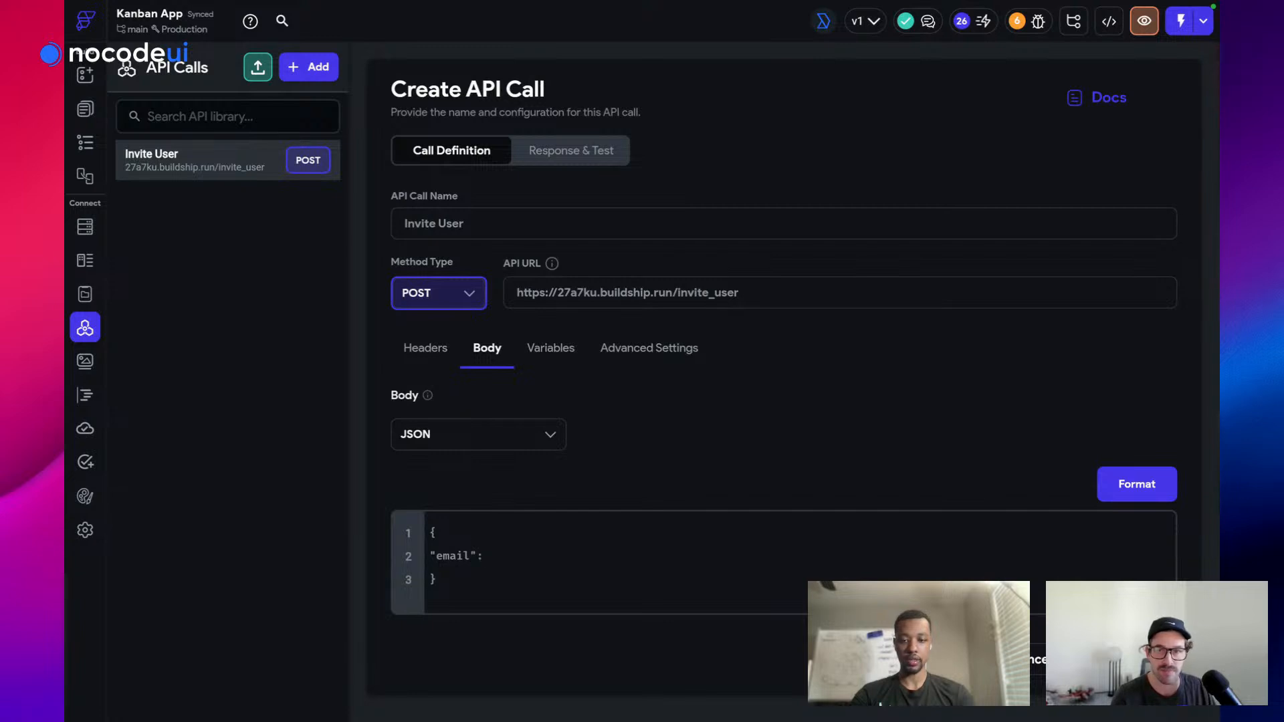
Add a call variable named emails of type String, marked as a list
click(544, 349)
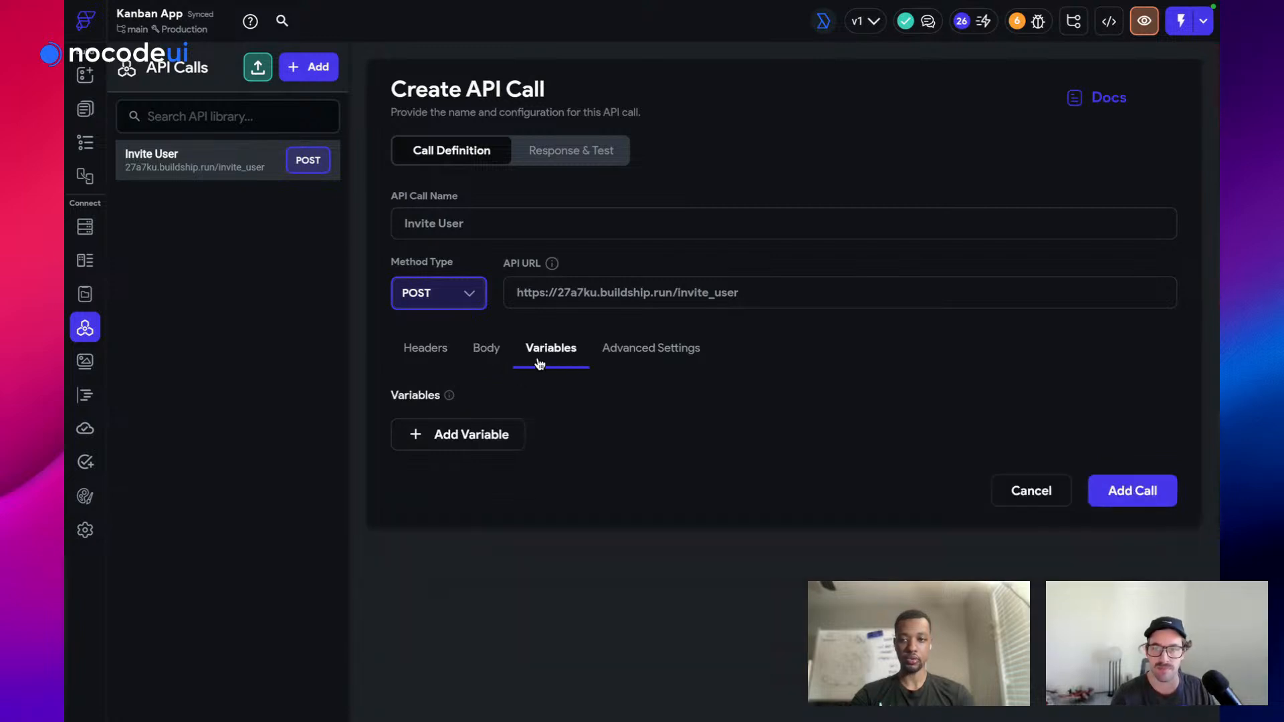
click(479, 433)
text(ema)
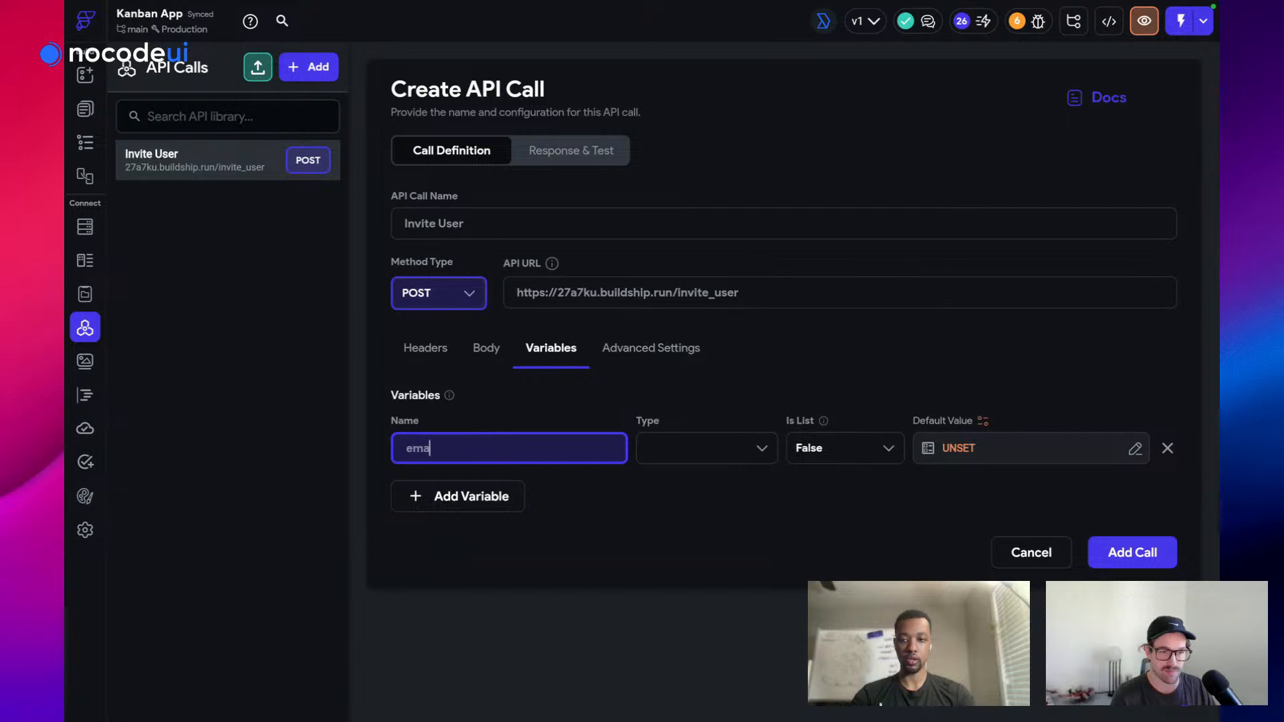
text(ils)
click(685, 443)
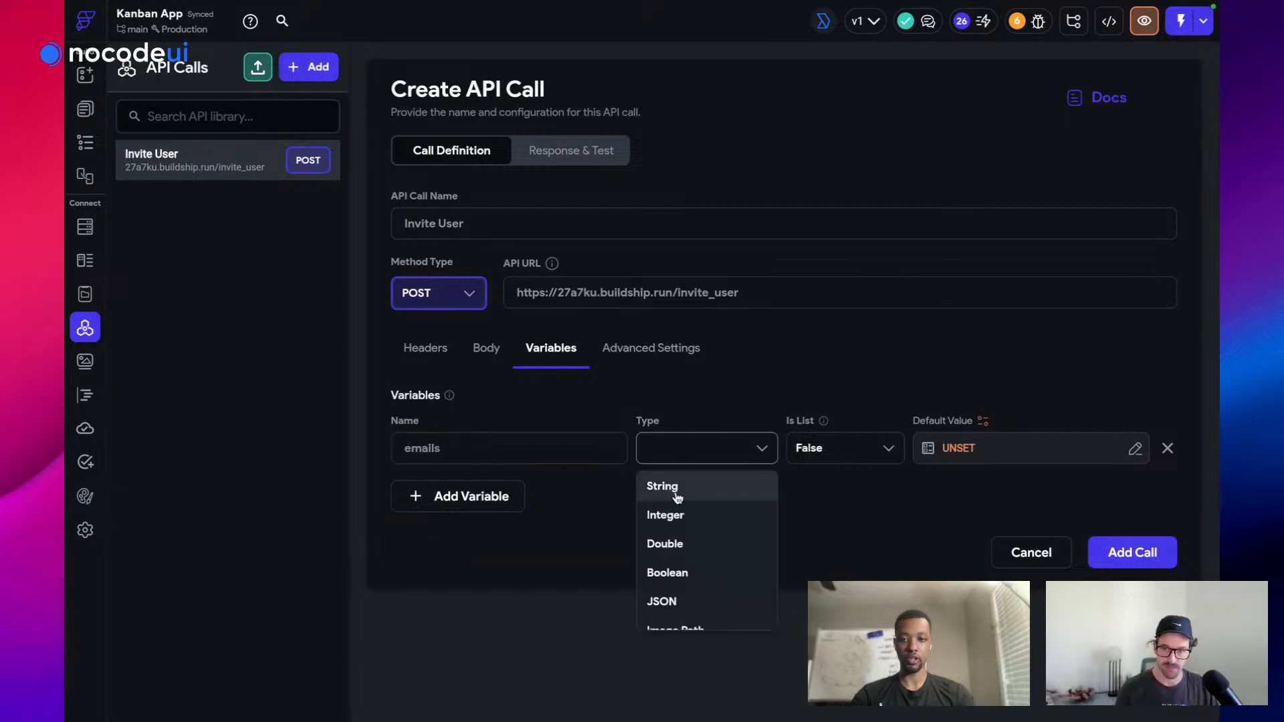
click(681, 492)
click(836, 453)
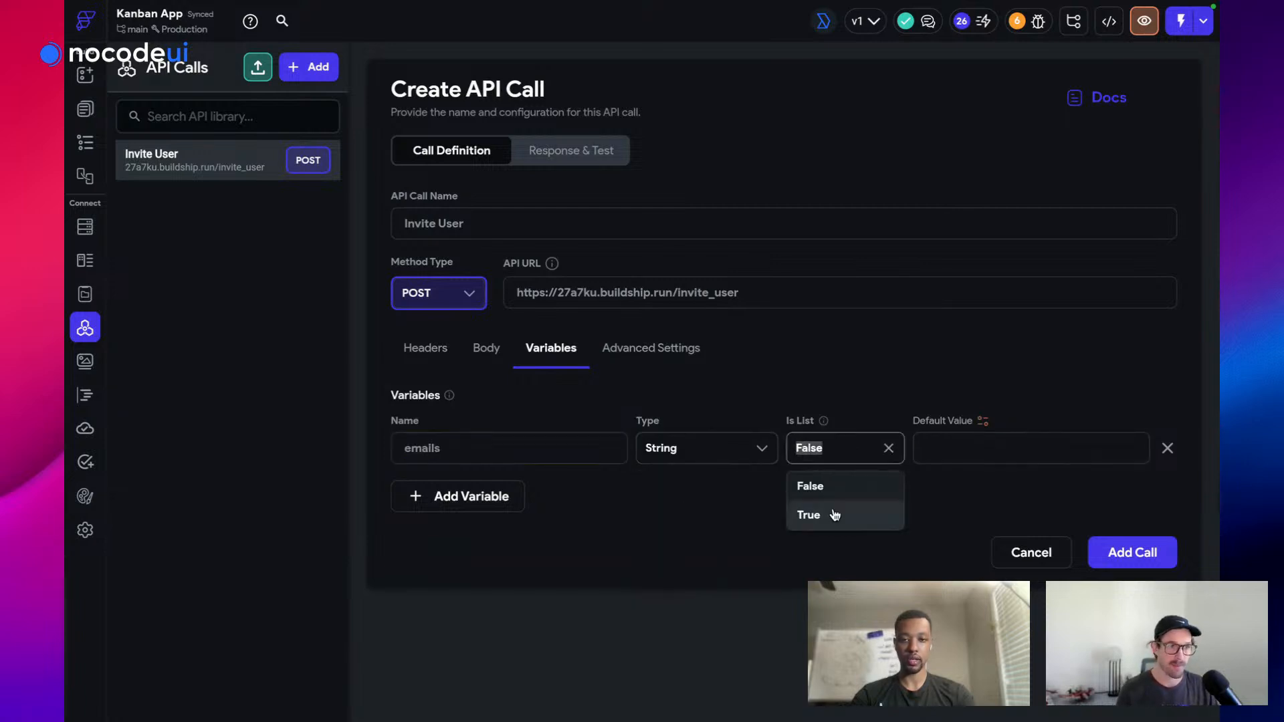
click(832, 516)
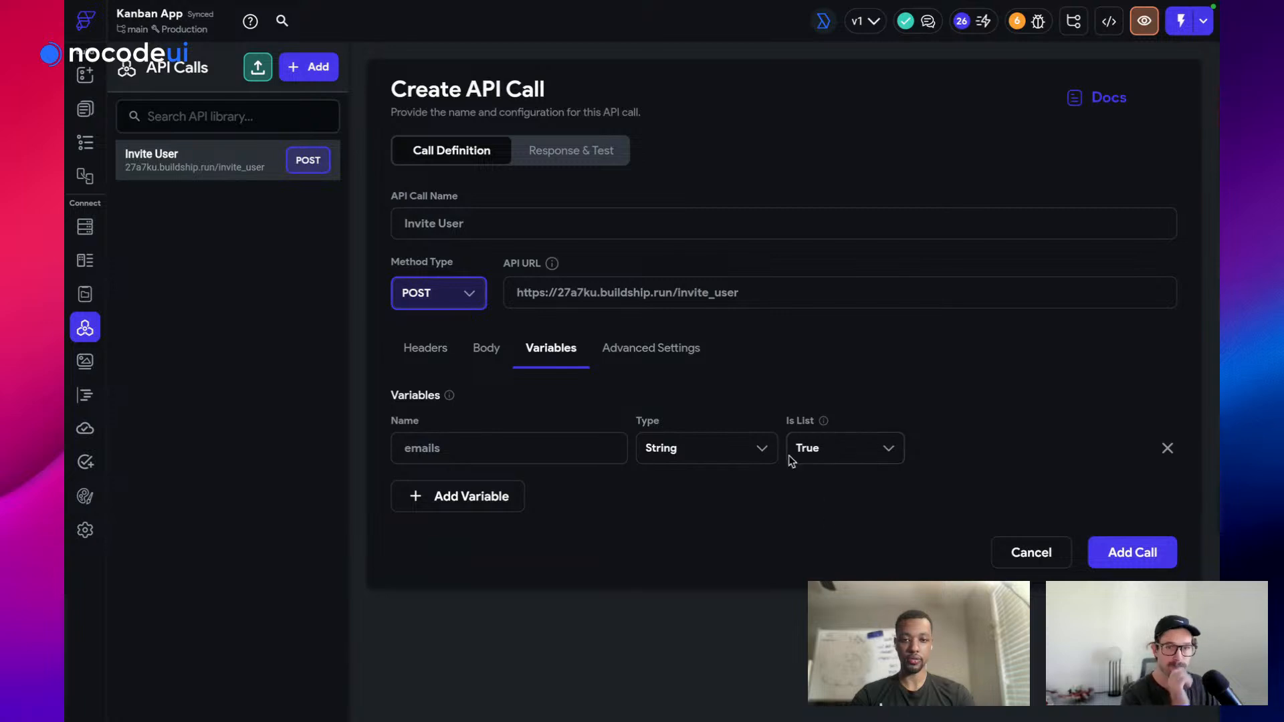
Drag emails into the body after "email": and open Response & Test
click(486, 341)
drag(486, 487, 500, 560)
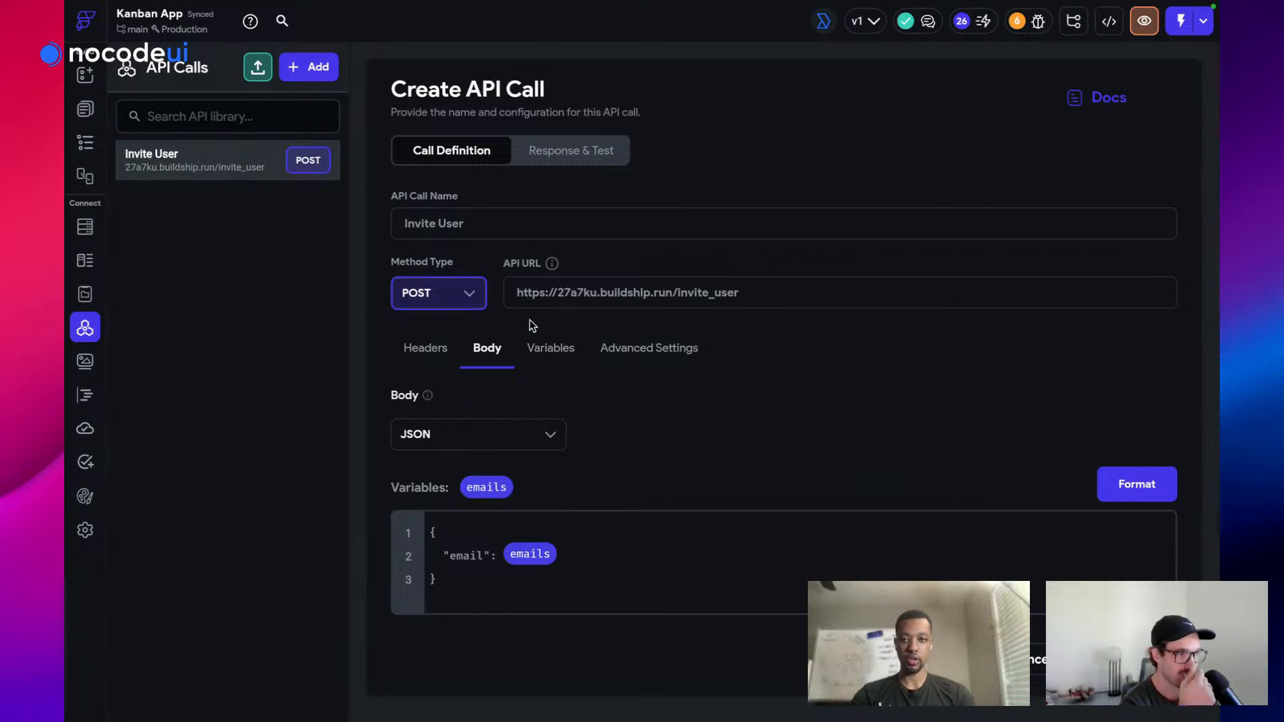
click(570, 154)
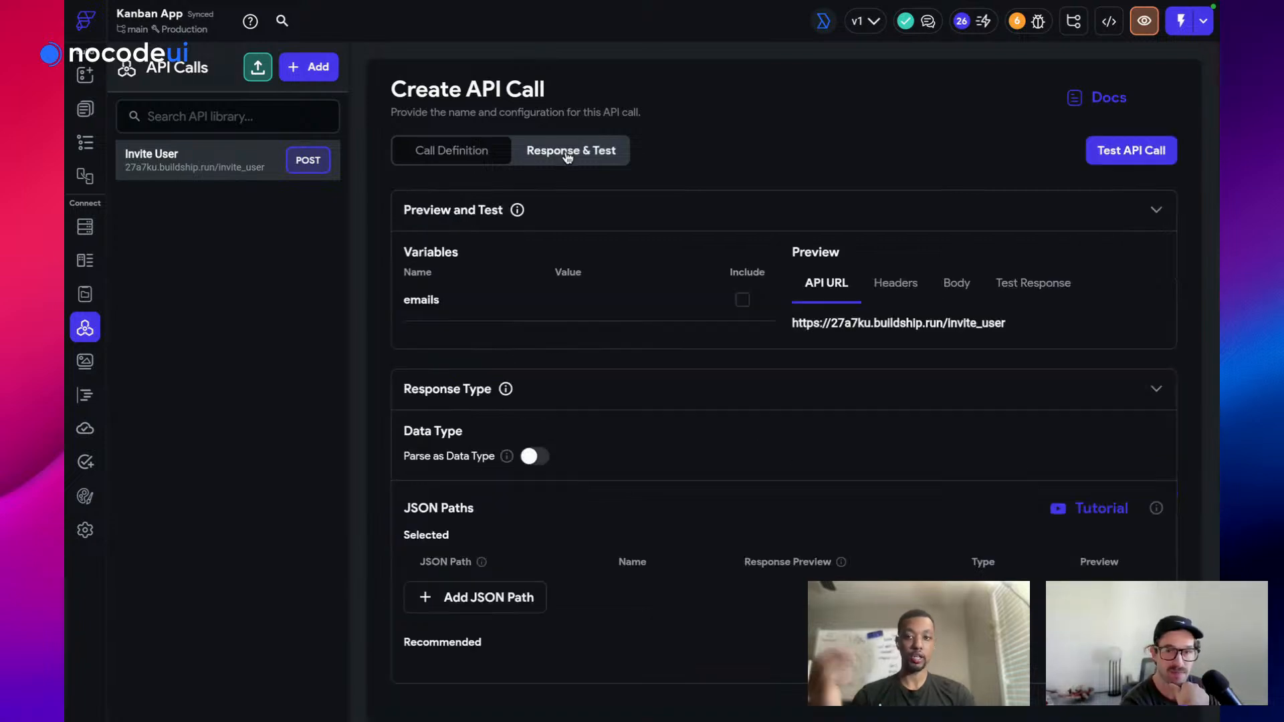
Try a test value for emails and run Test API Call, which fails with status 400
click(583, 298)
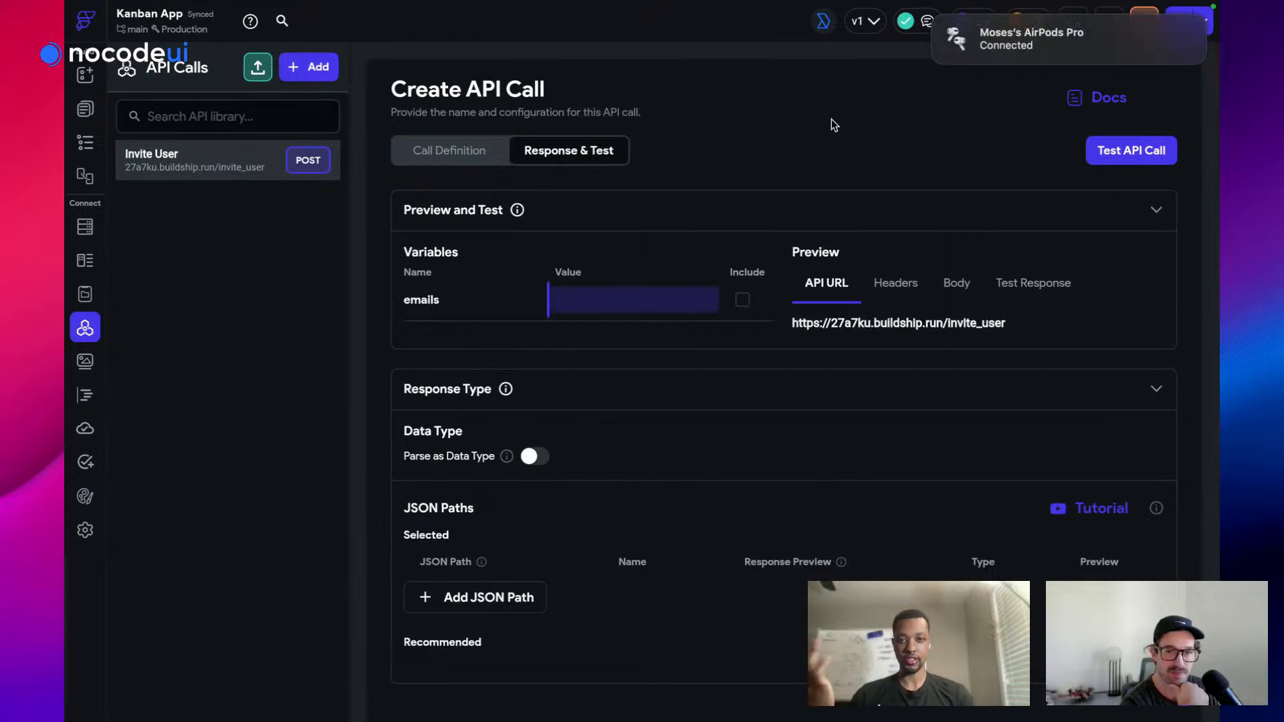
text(m)
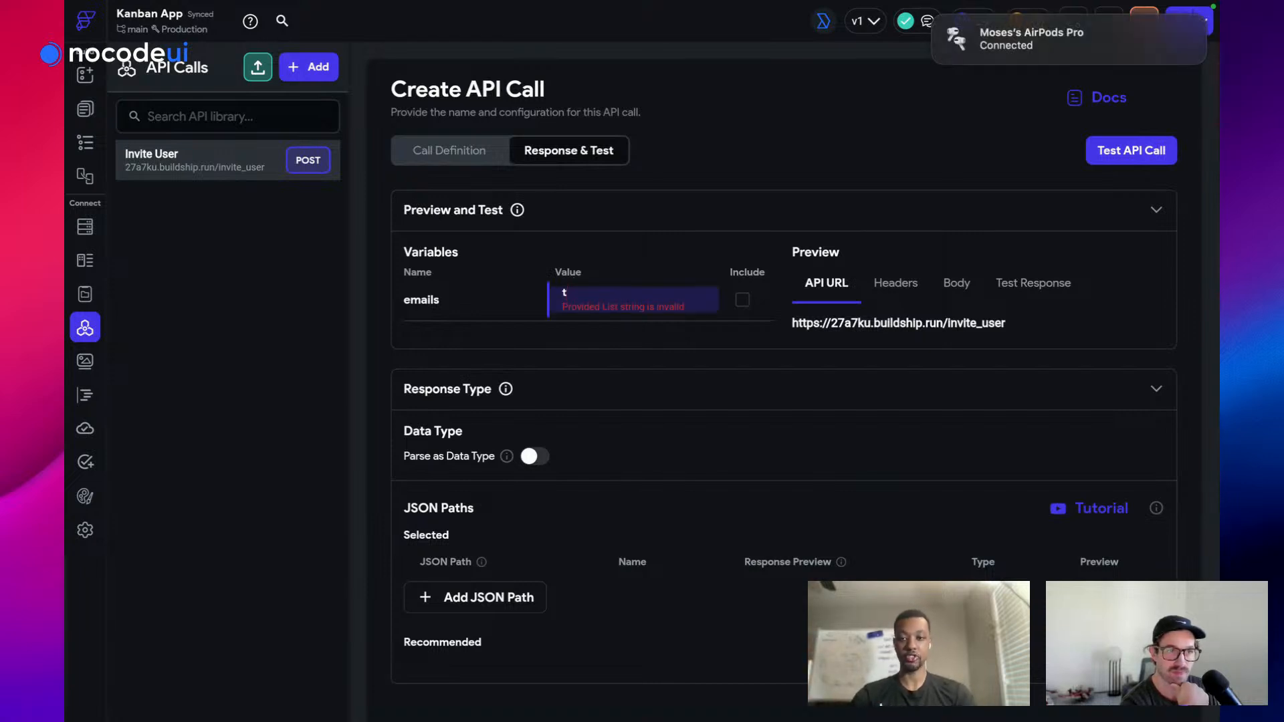
key(BackSpace)
key(BackSpace)
key(BackSpace)
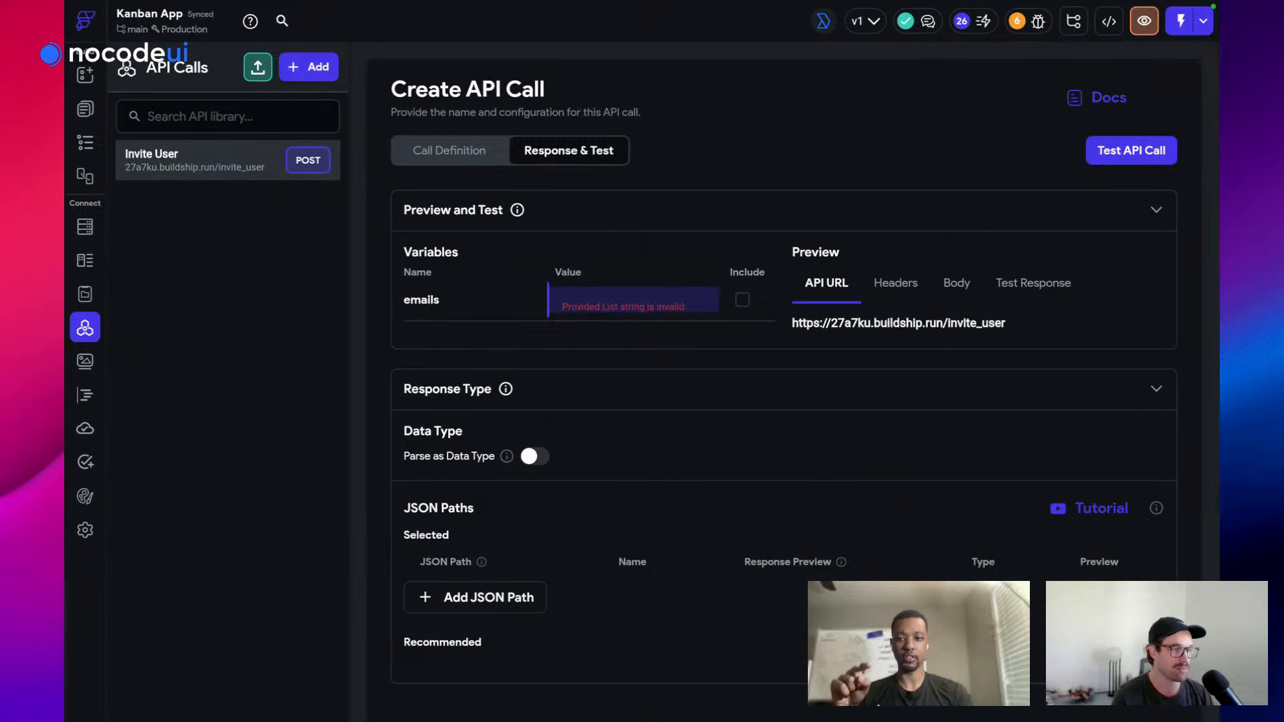
click(557, 279)
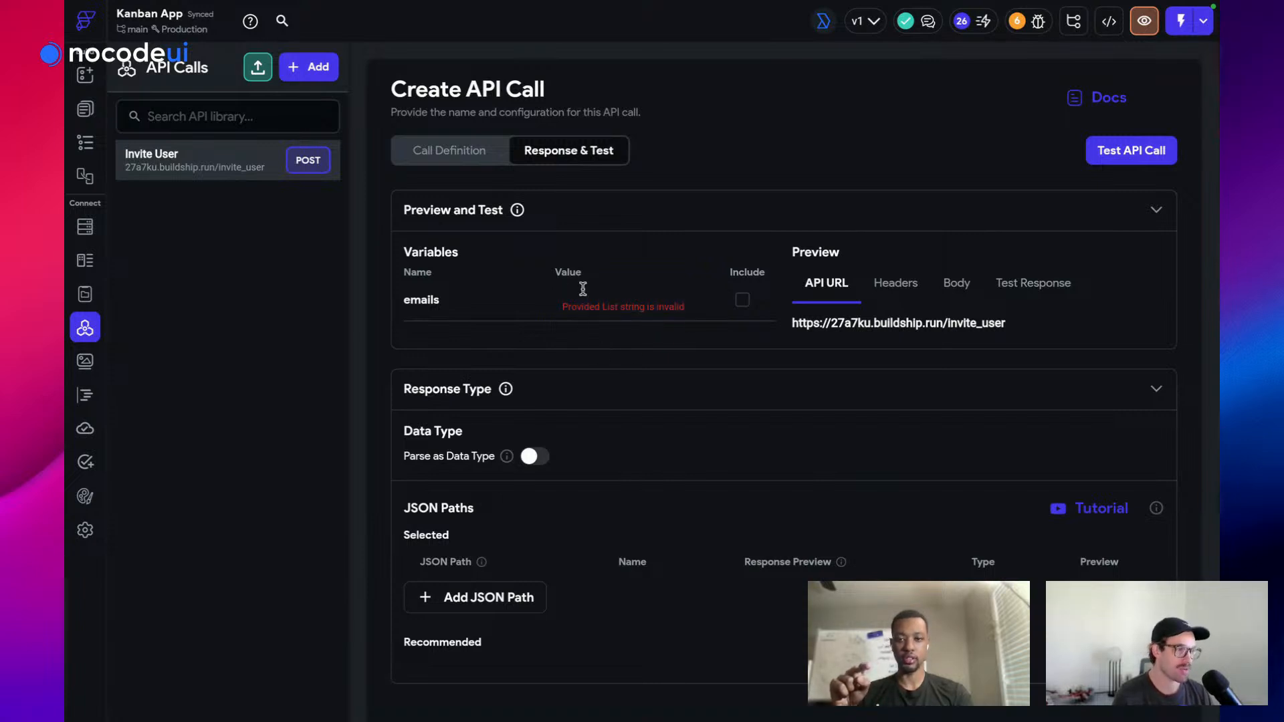
click(582, 289)
click(579, 344)
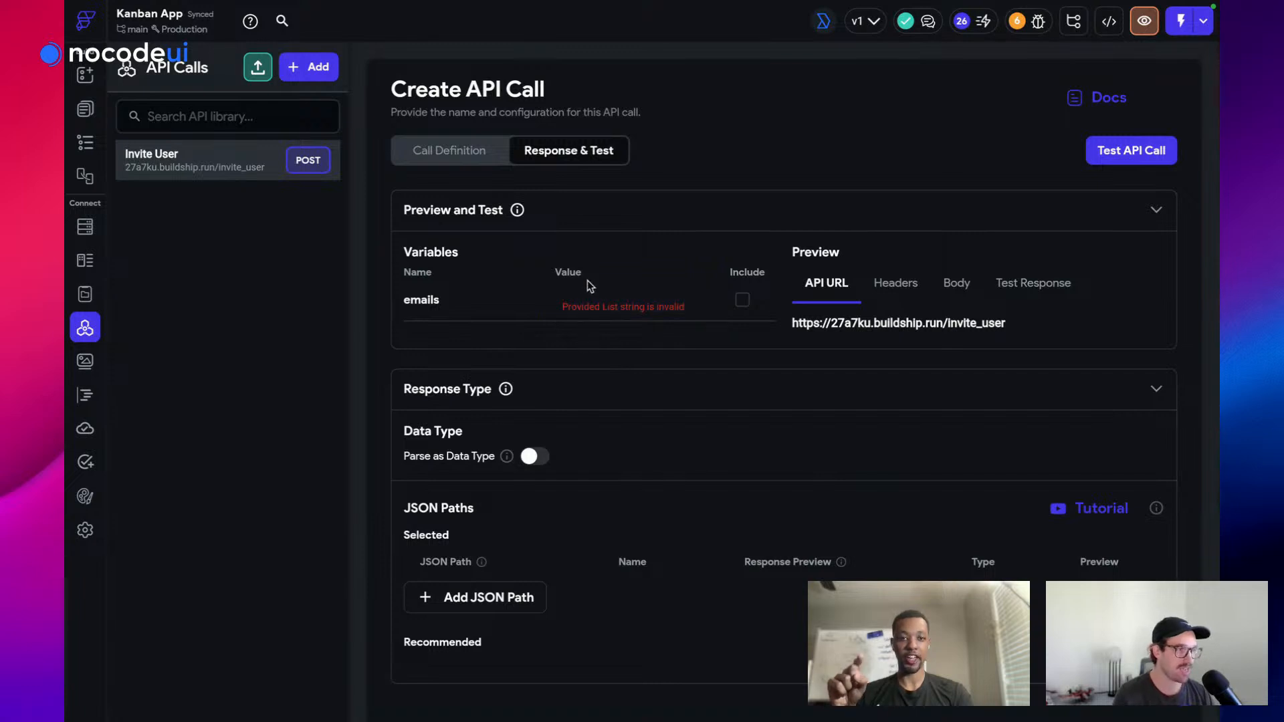
scroll(779, 383, down, 1)
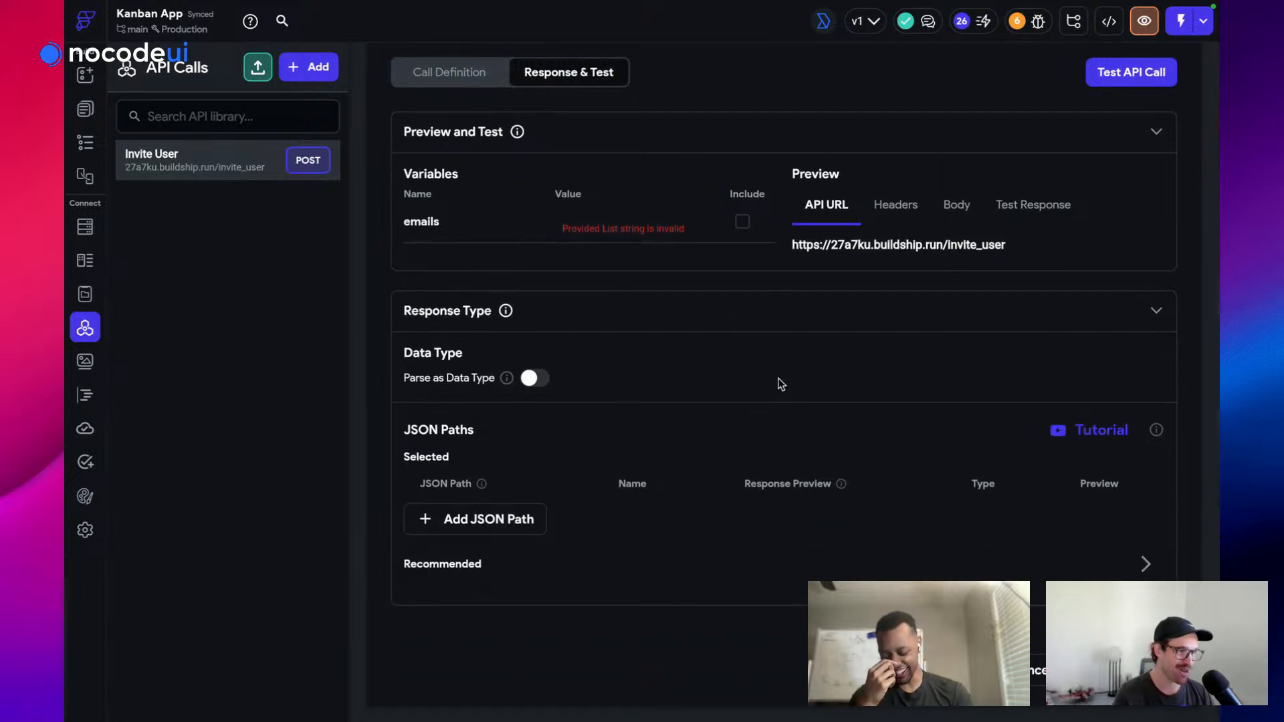
scroll(780, 345, up, 1)
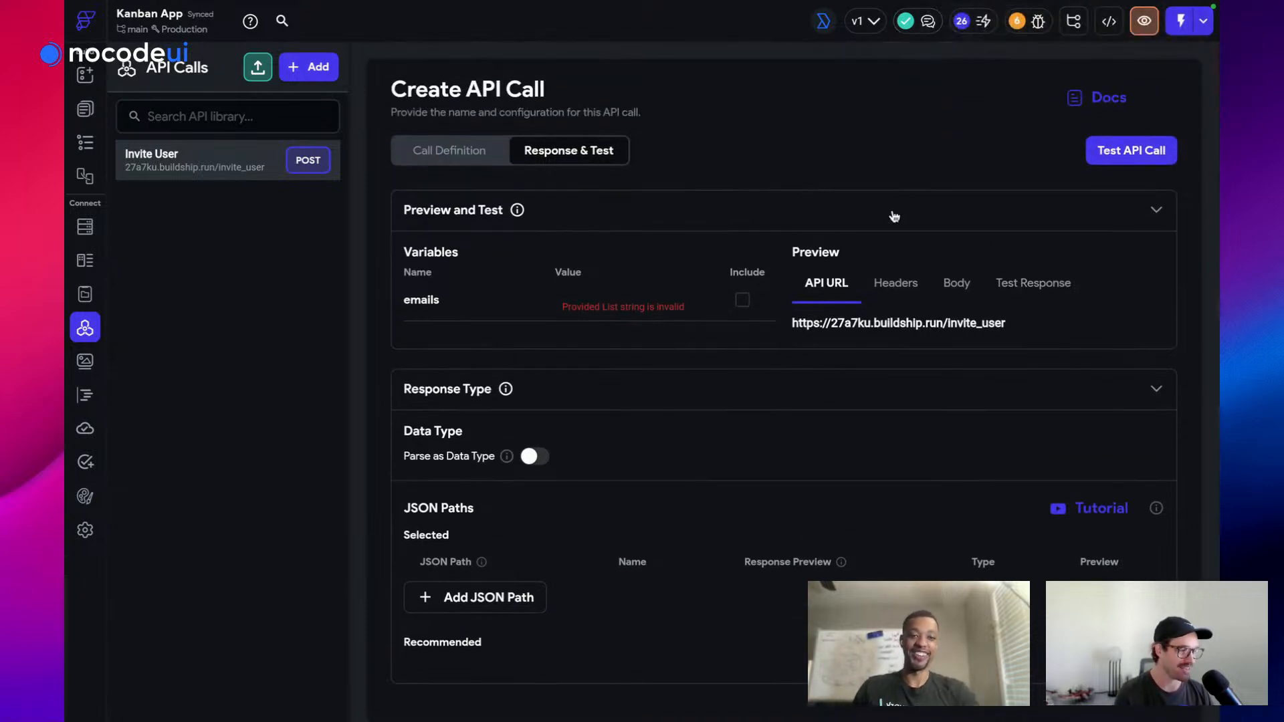
click(1145, 153)
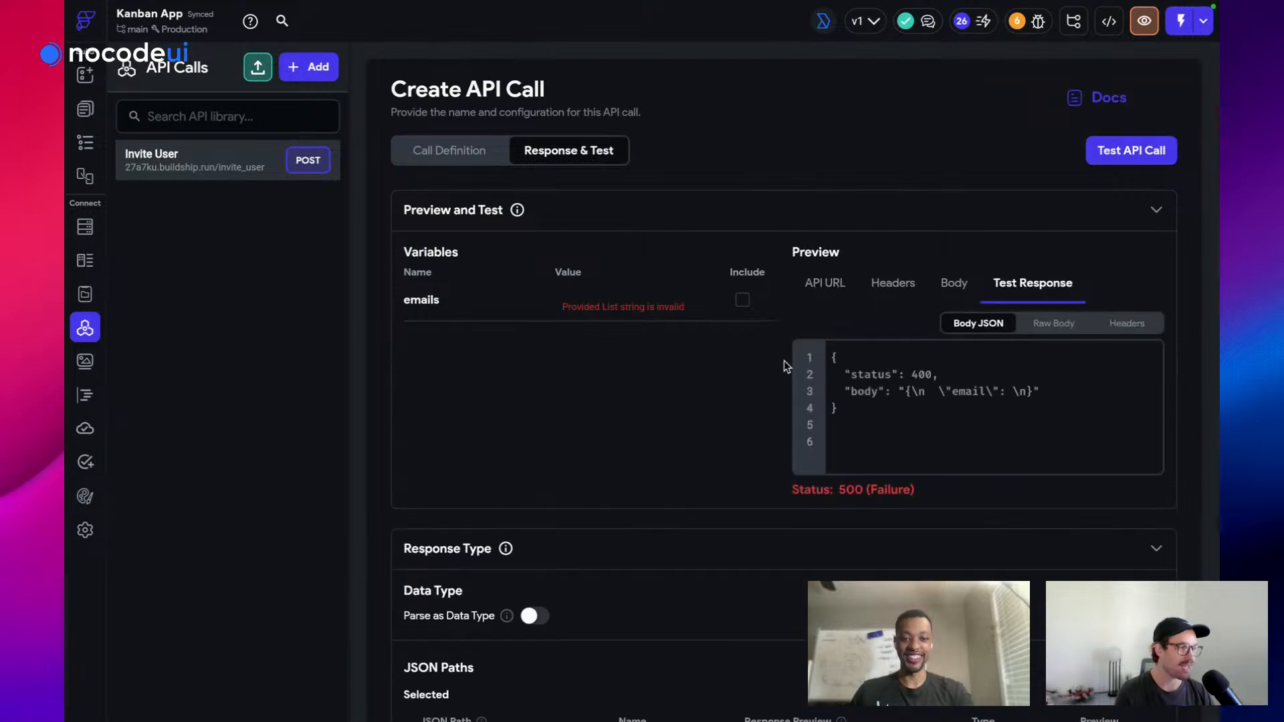
scroll(1003, 401, down, 5)
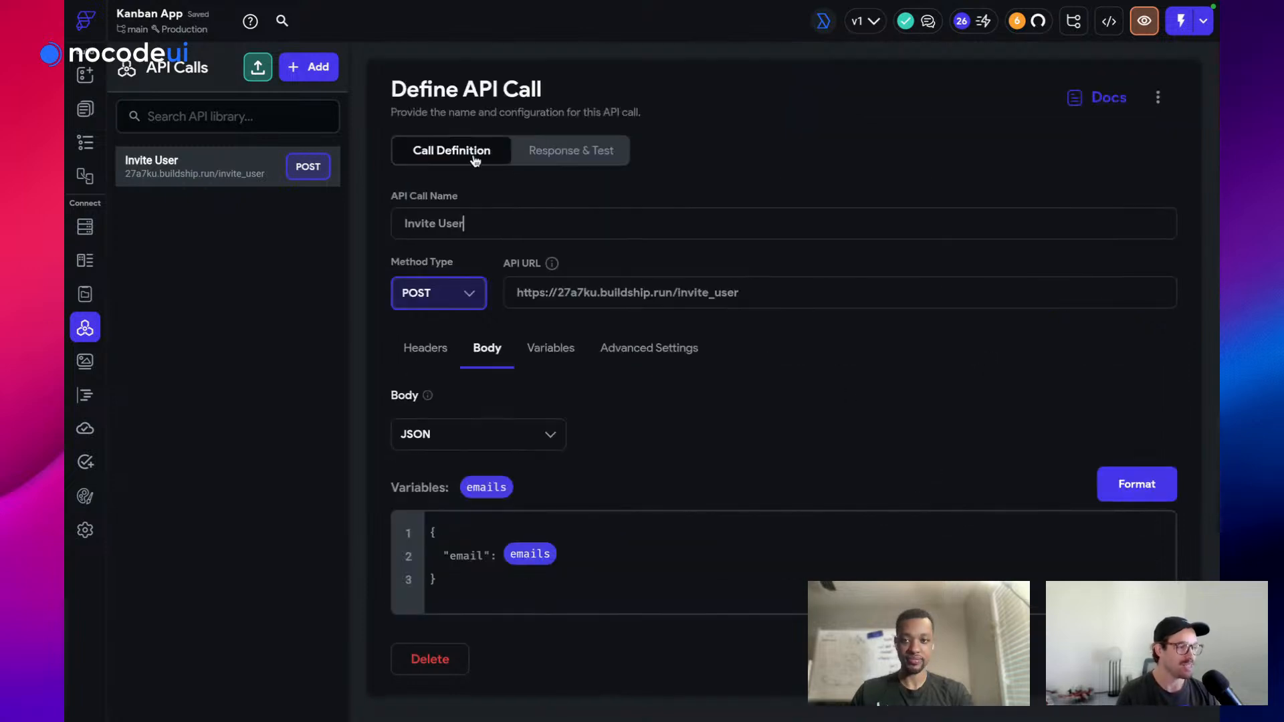
Back on the response tab, start a bracketed test list for emails, then clear it
click(547, 153)
scroll(530, 404, down, 5)
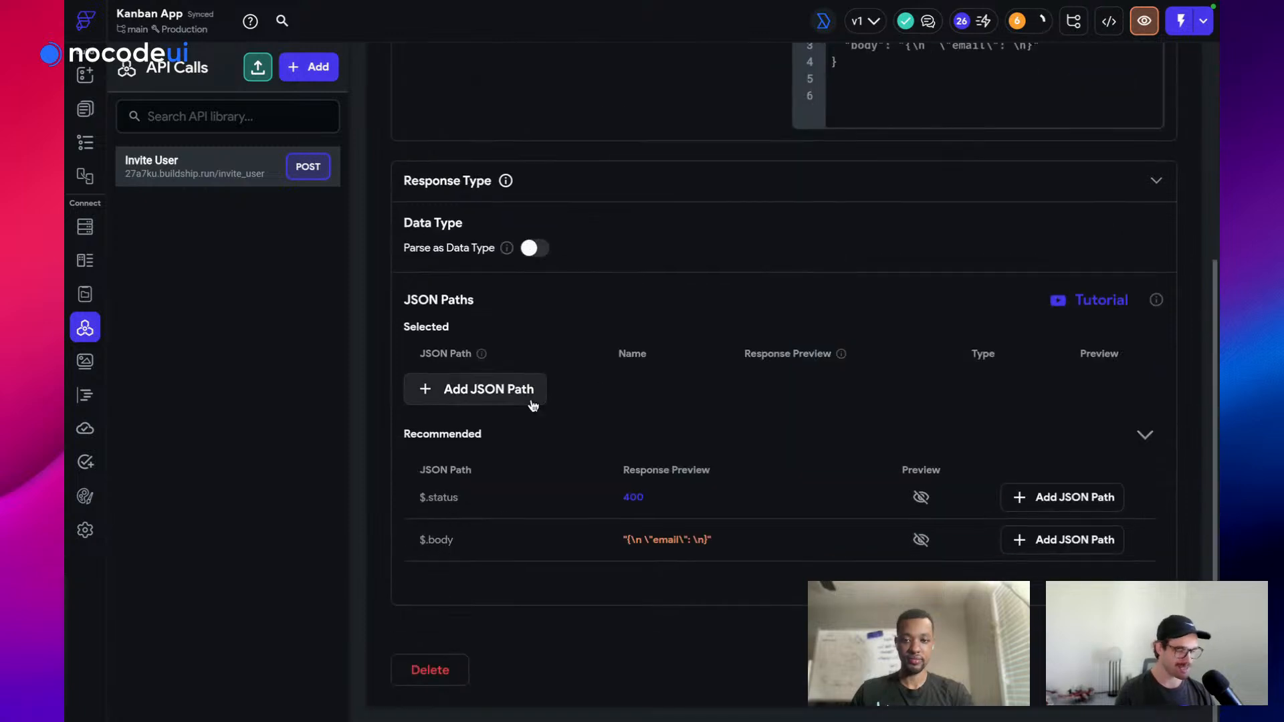
scroll(575, 323, up, 5)
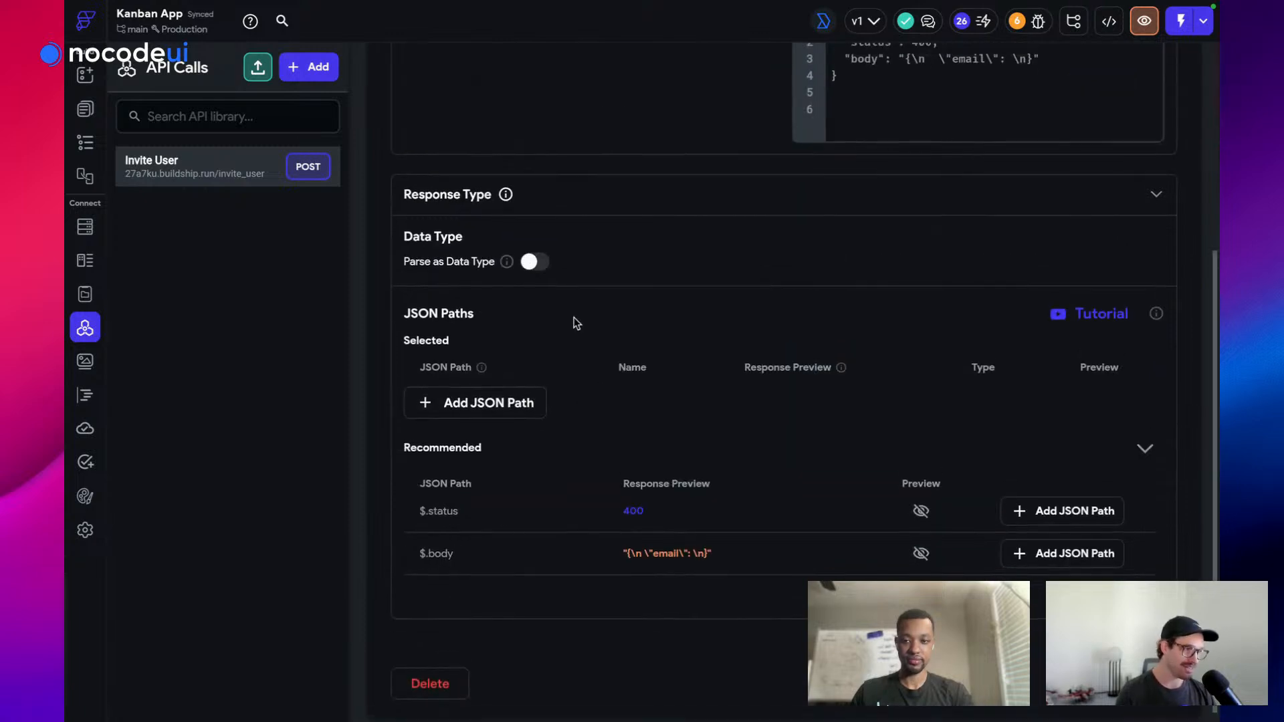
click(578, 292)
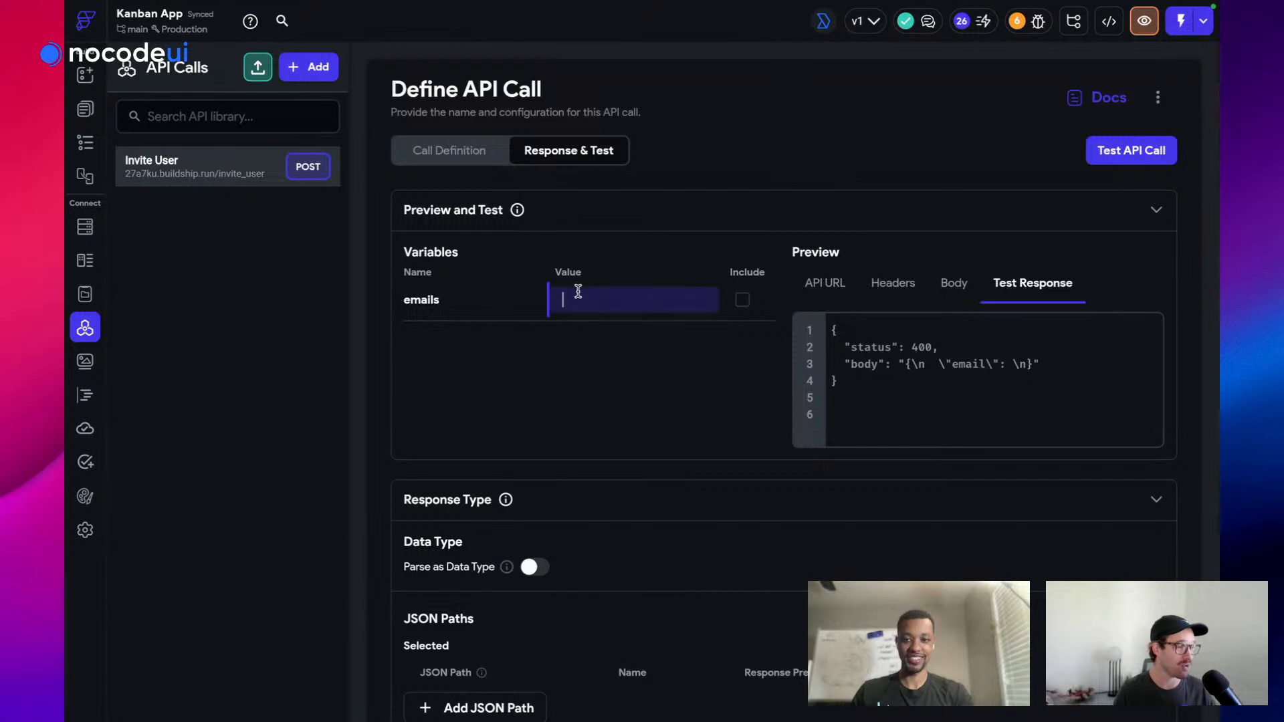
text([emai)
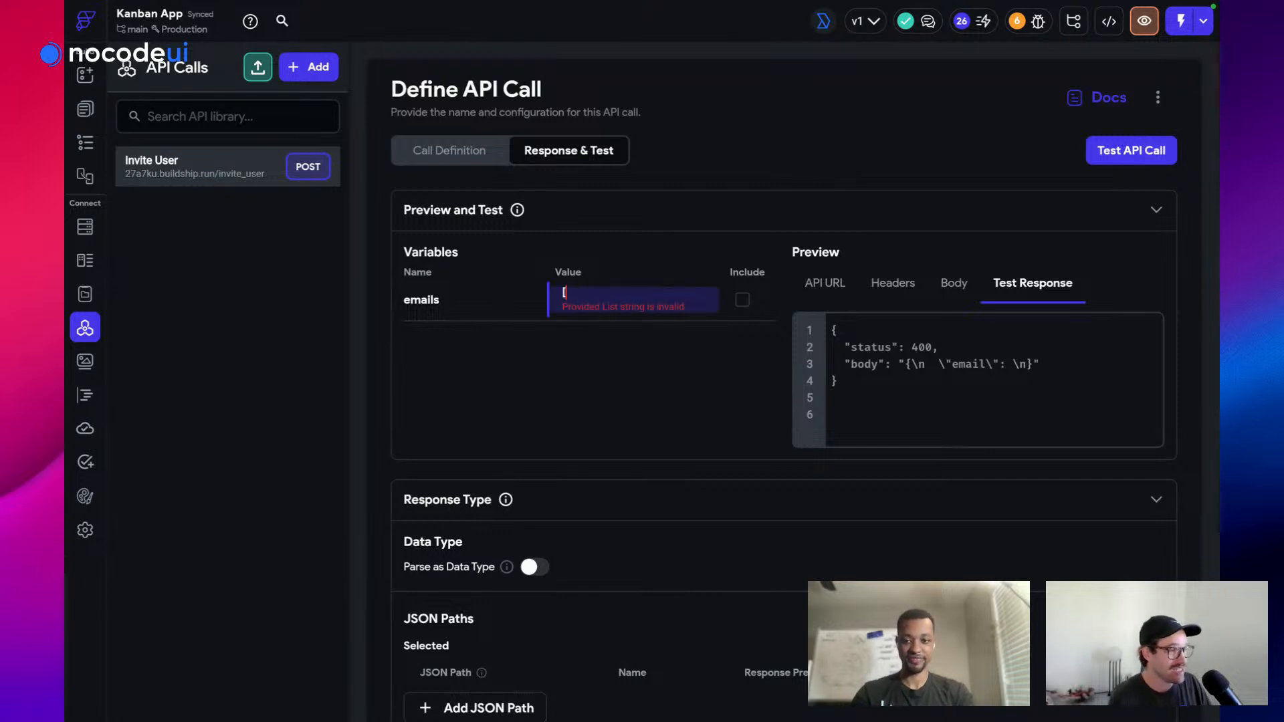
key(BackSpace)
key(BackSpace)
key(BackSpace)
key(BackSpace)
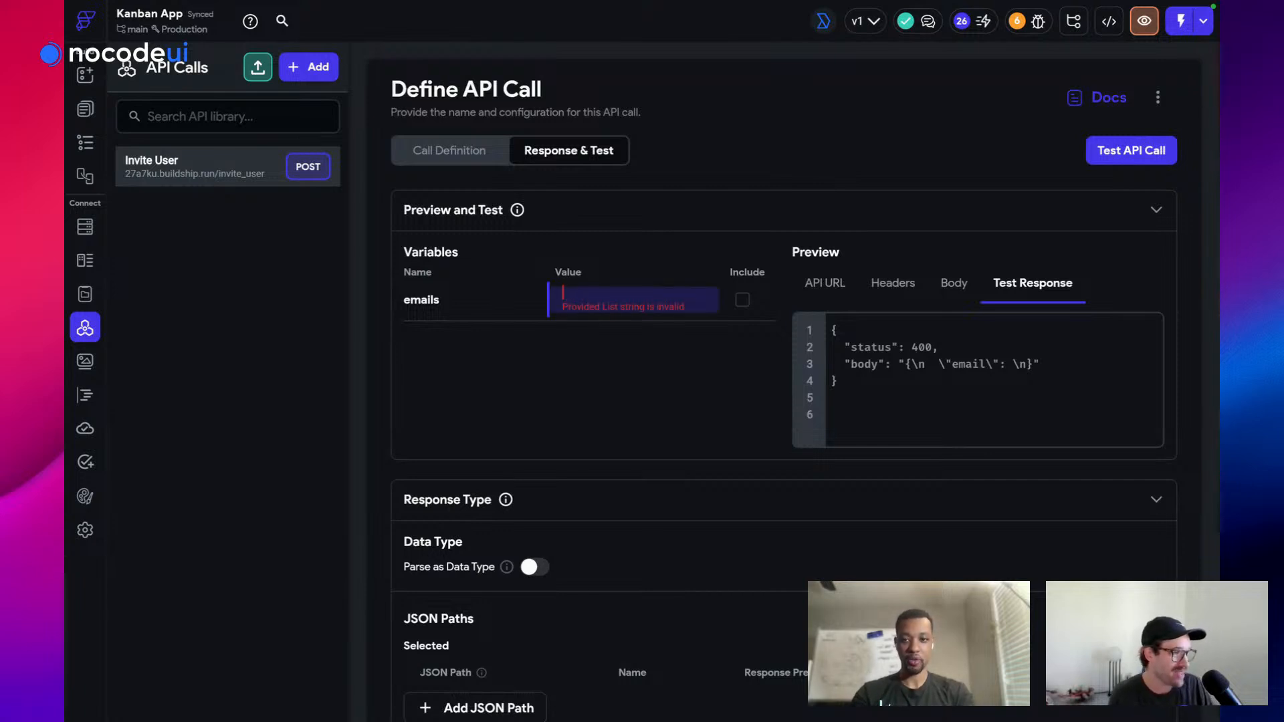
click(603, 392)
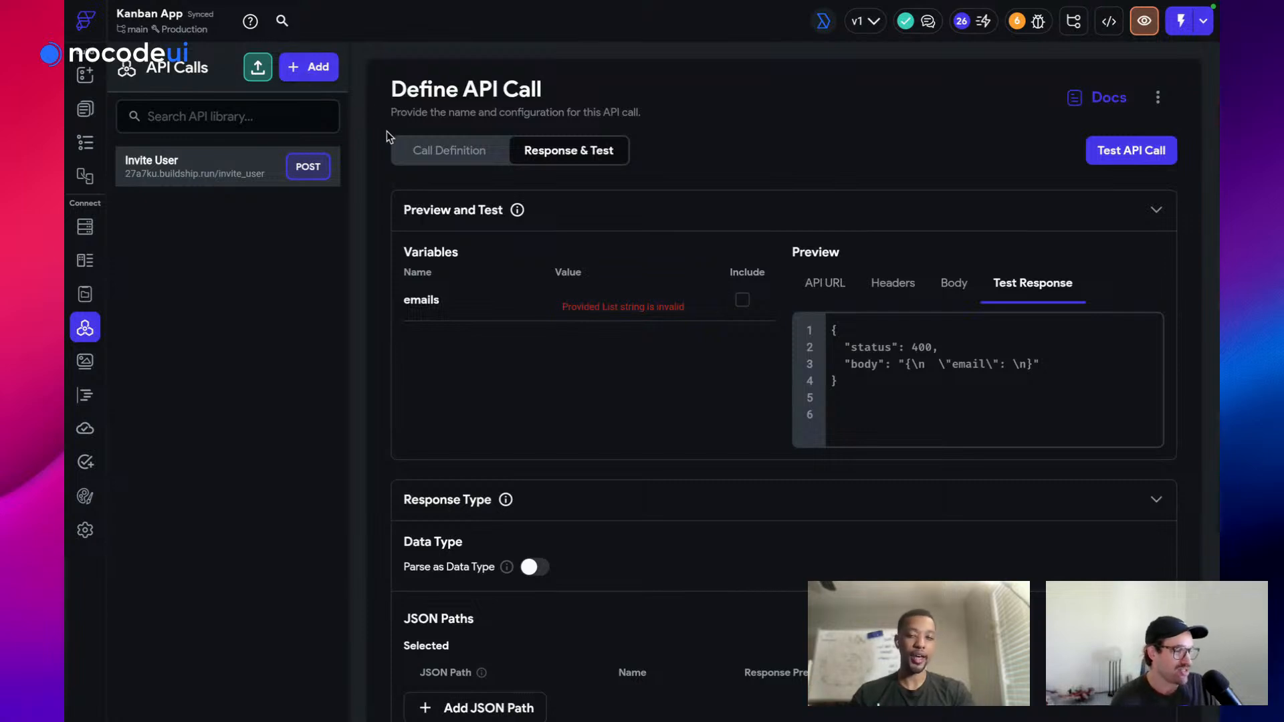
Review the call's JSON body and the emails variable's list setting
click(425, 150)
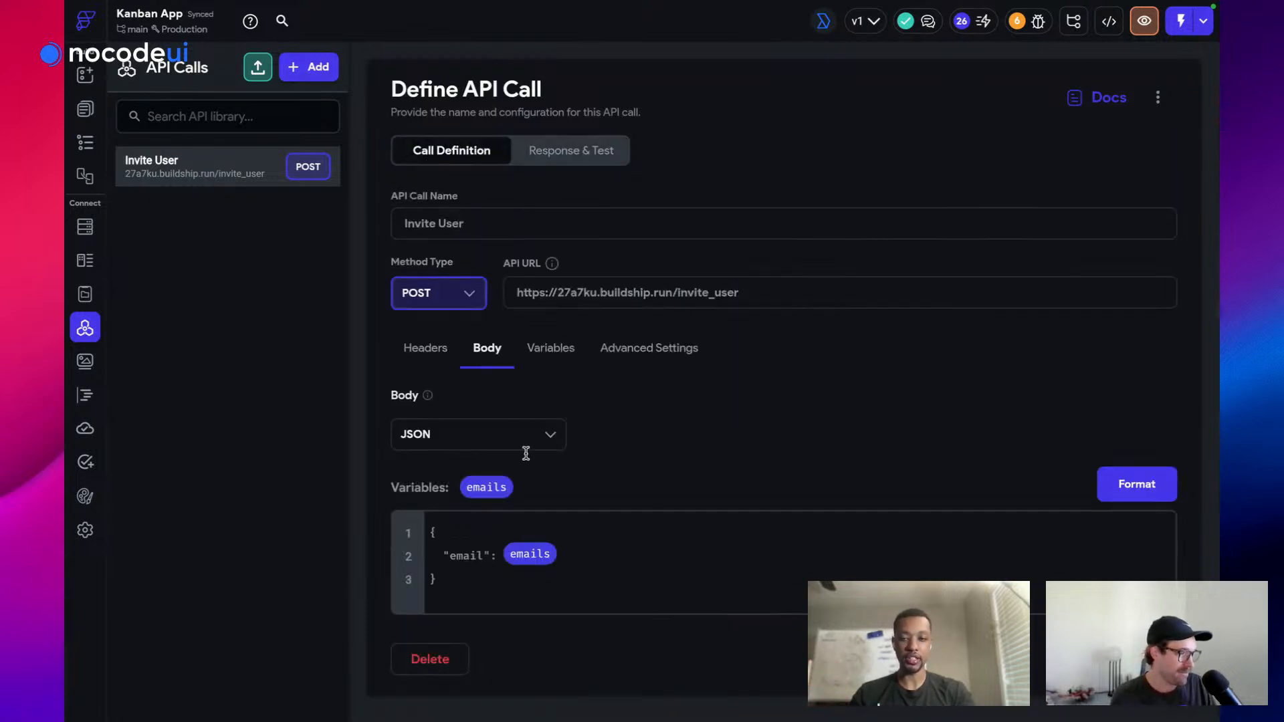
click(559, 349)
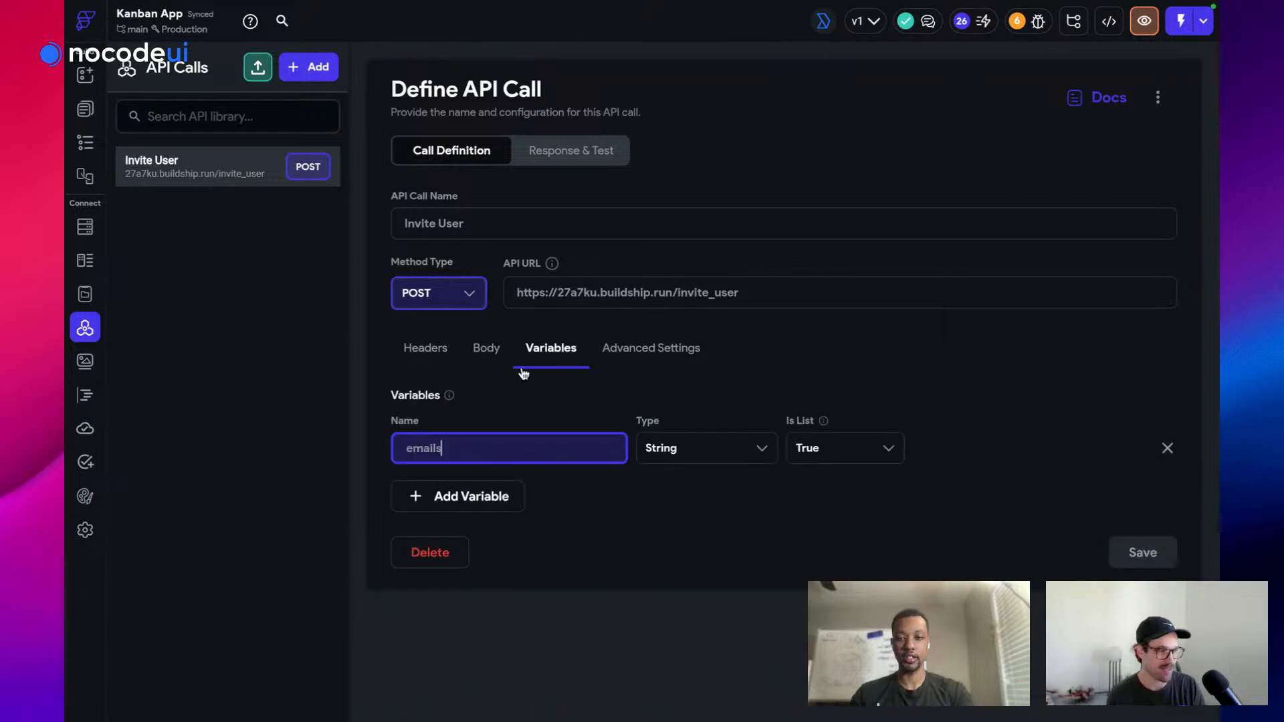
click(480, 356)
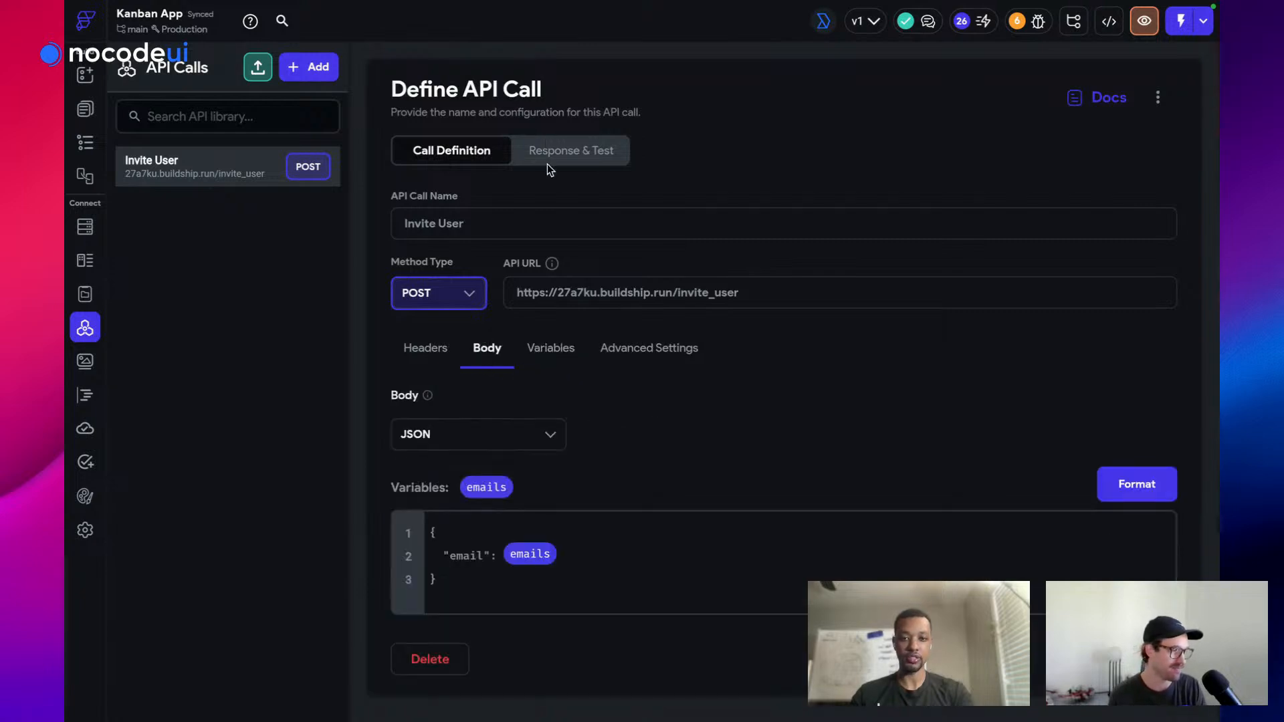
click(563, 154)
scroll(841, 361, down, 5)
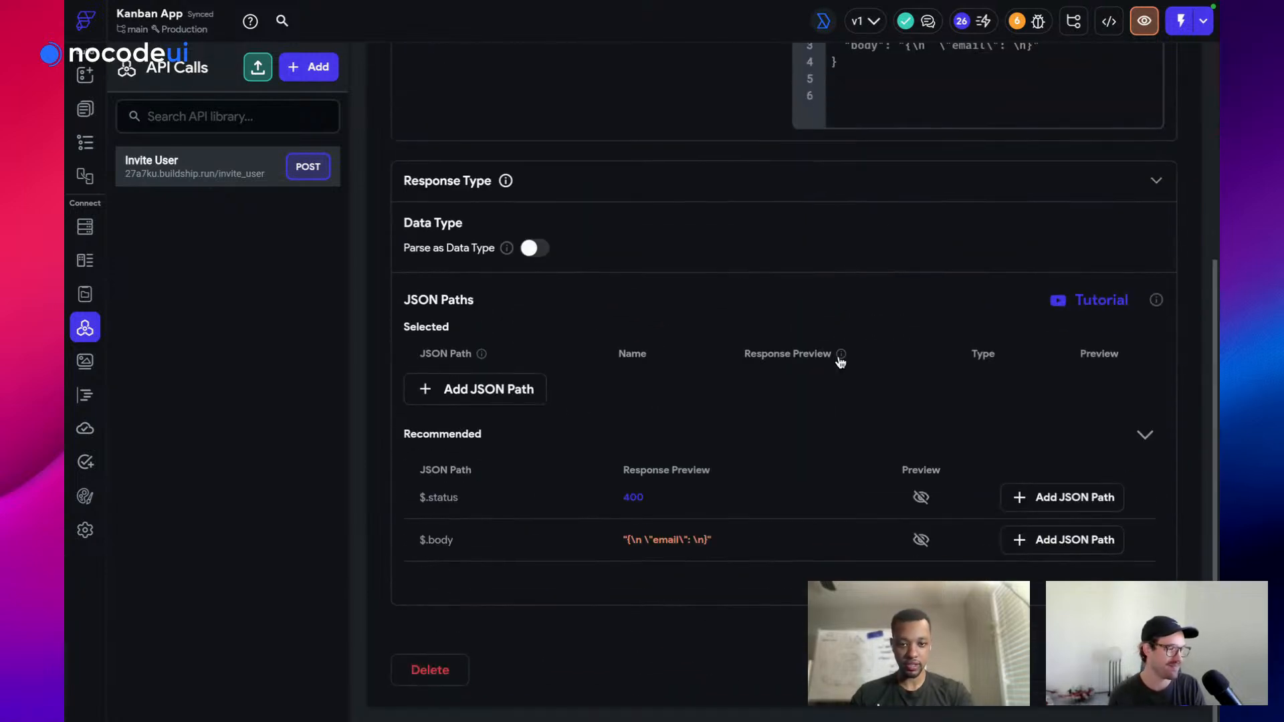
scroll(539, 166, up, 5)
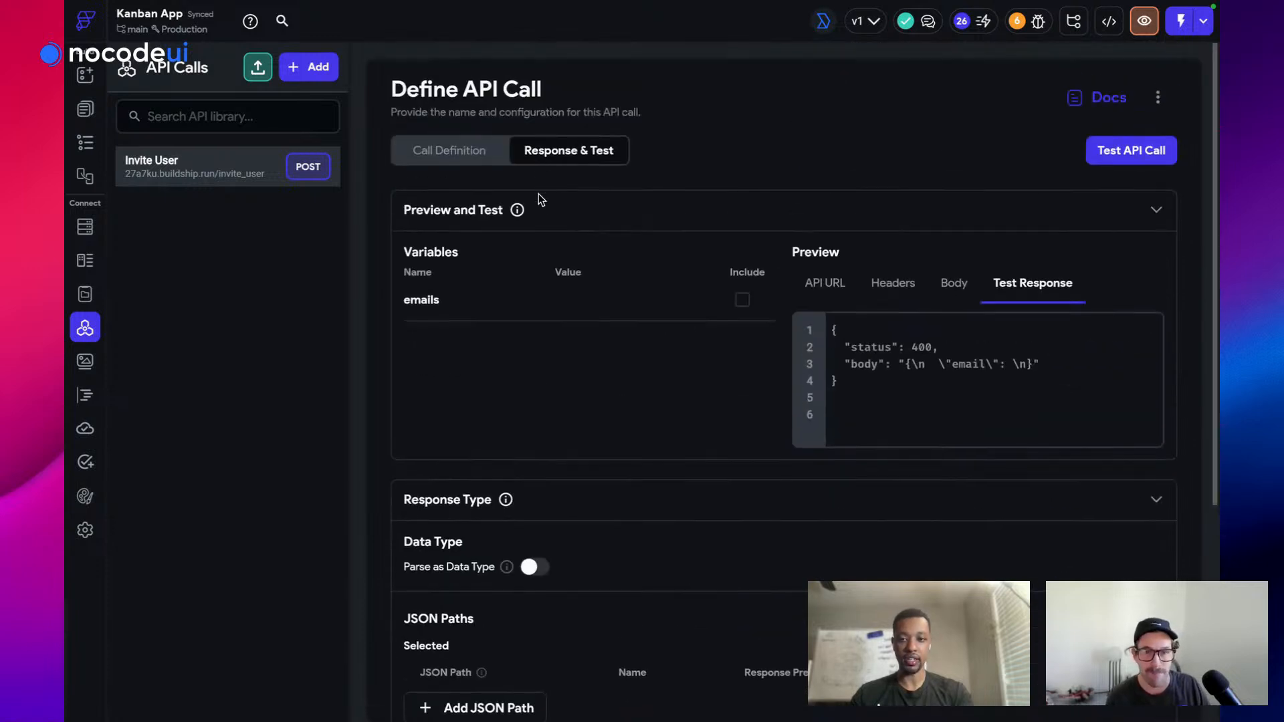
Start another bracketed emails test value and scroll through the response results
click(565, 294)
text([)
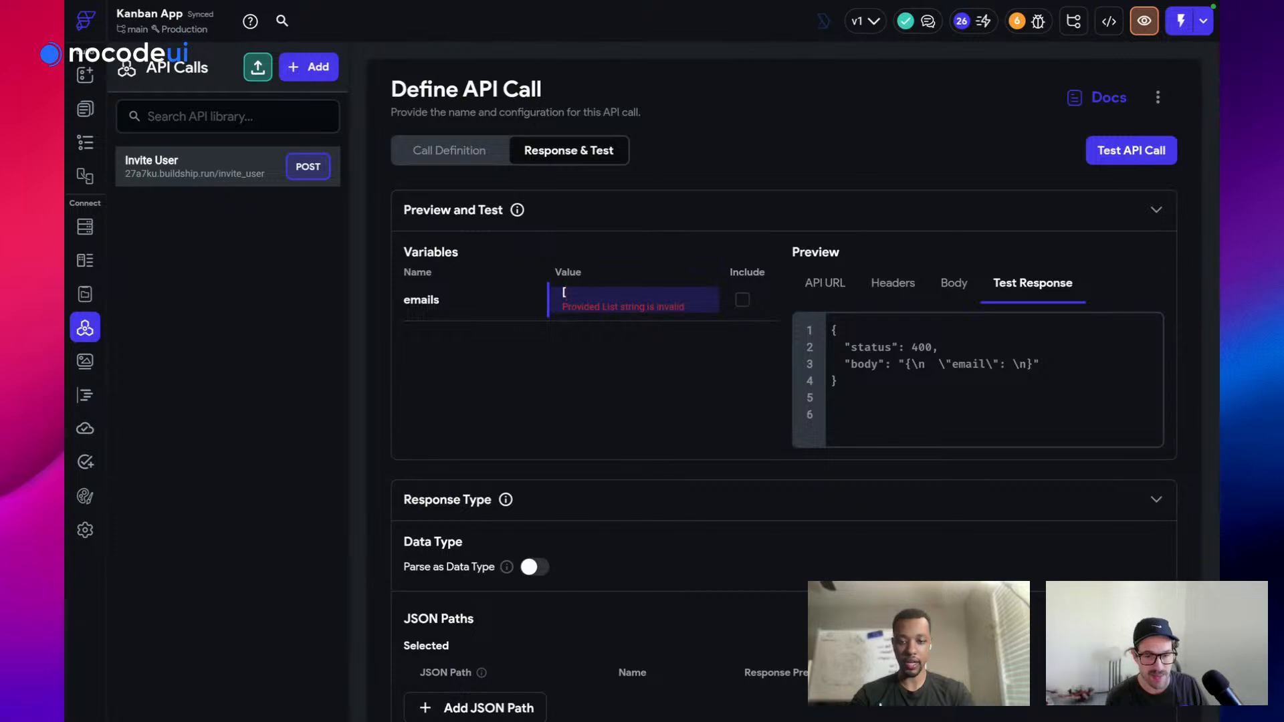
text(em)
key(BackSpace)
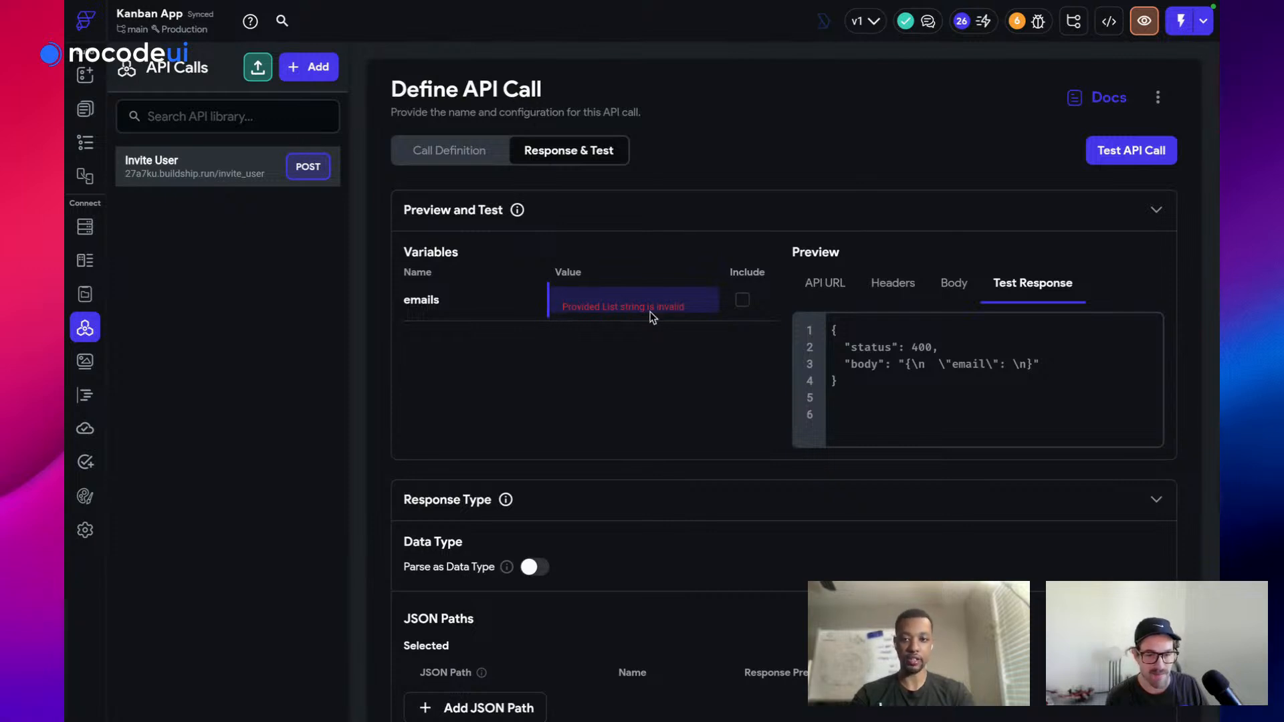
scroll(741, 248, down, 1)
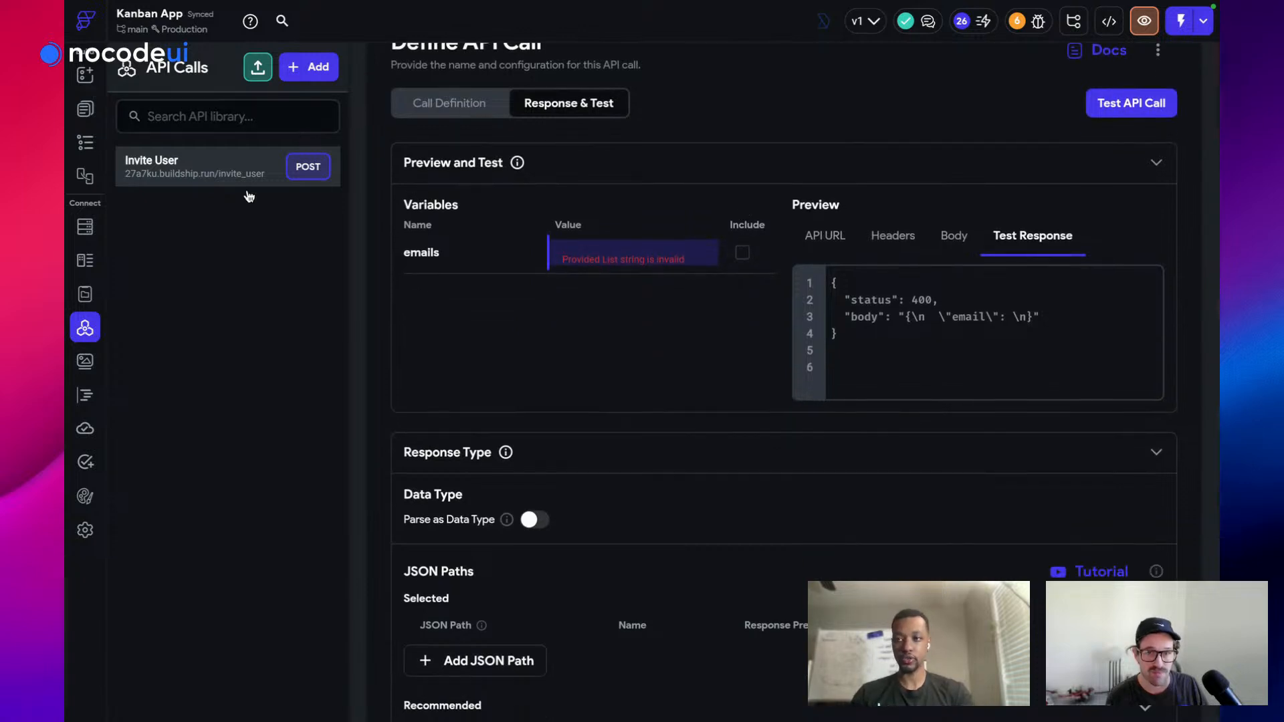
scroll(759, 347, down, 4)
From the page builder's Action Blocks, create an app action block named InviteUser
click(84, 76)
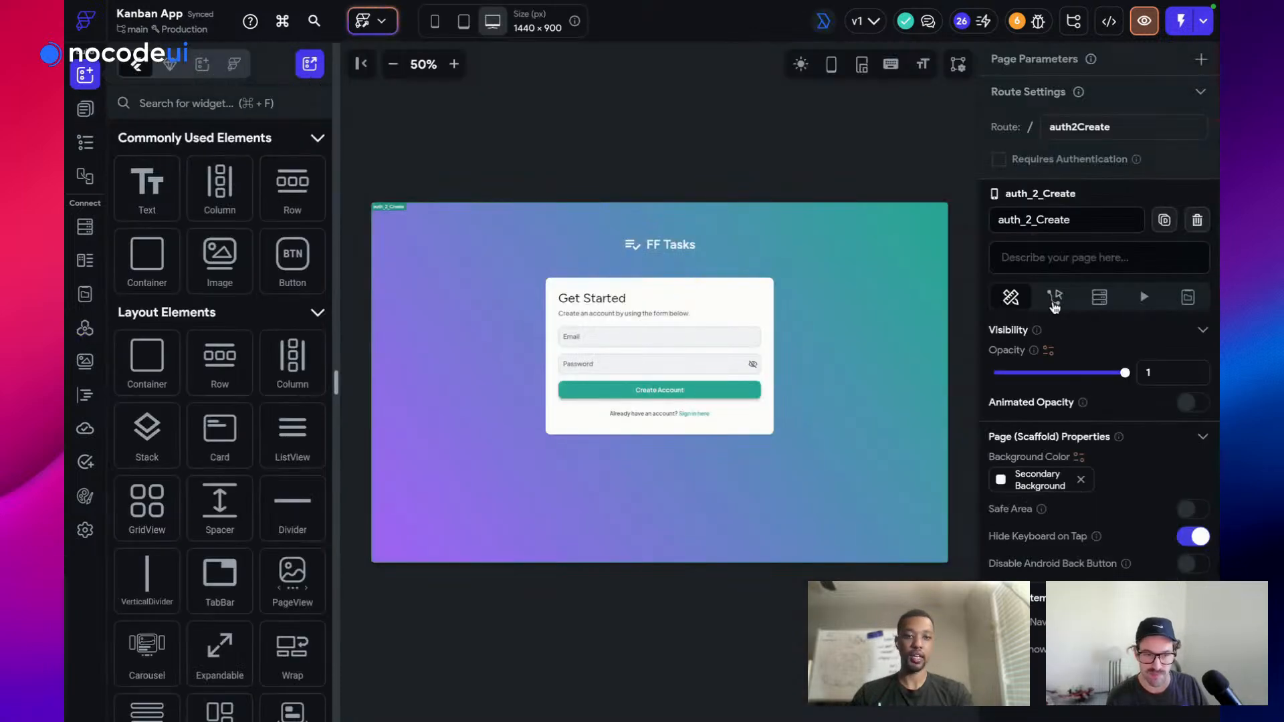
click(1054, 299)
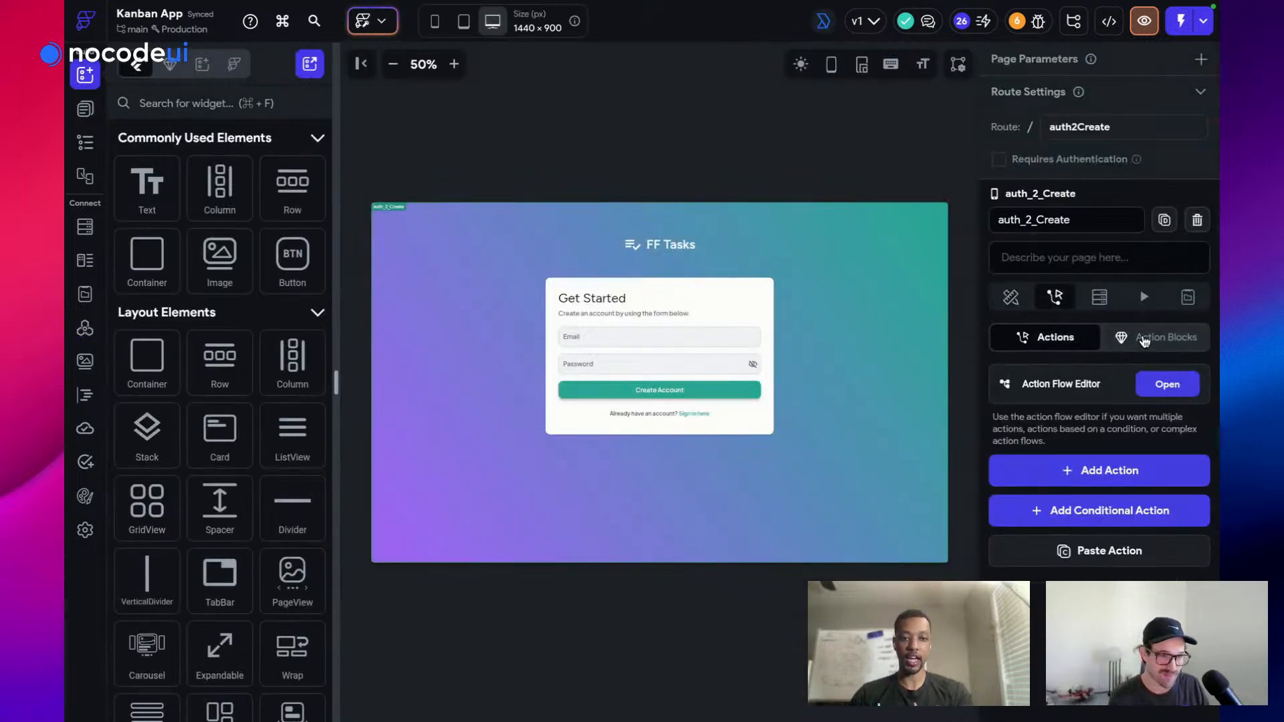
click(1144, 339)
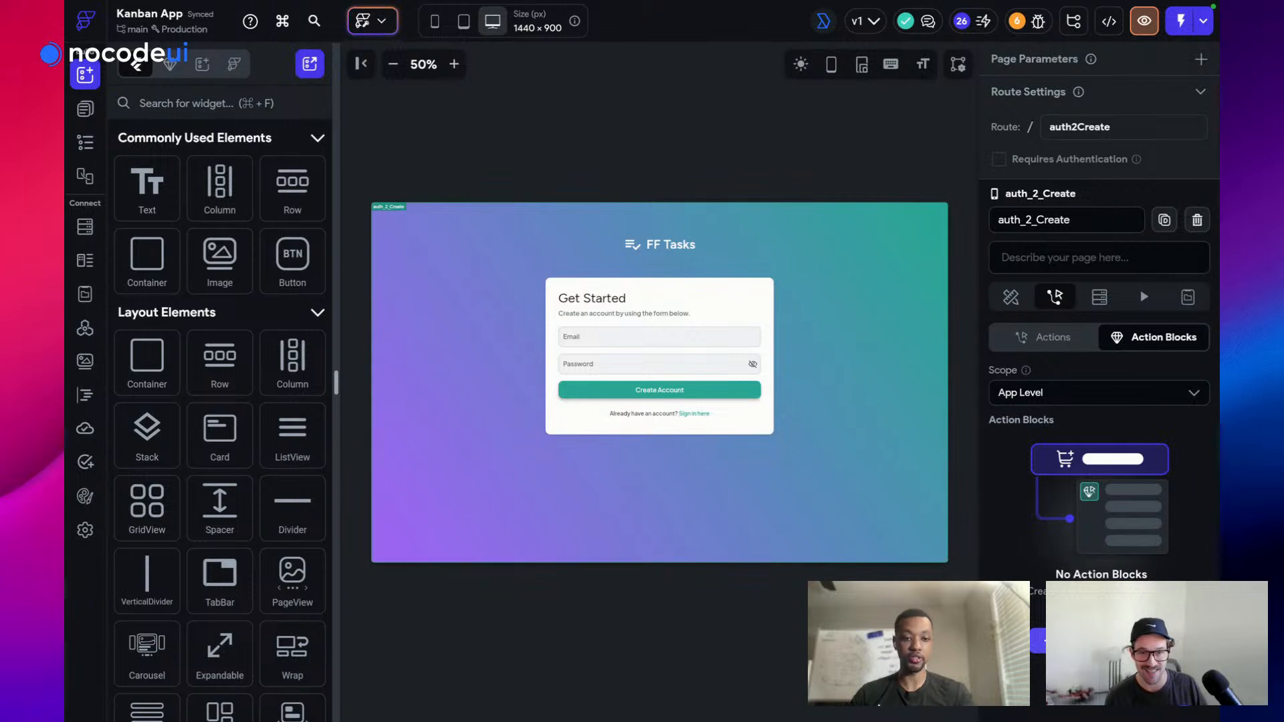
click(1038, 640)
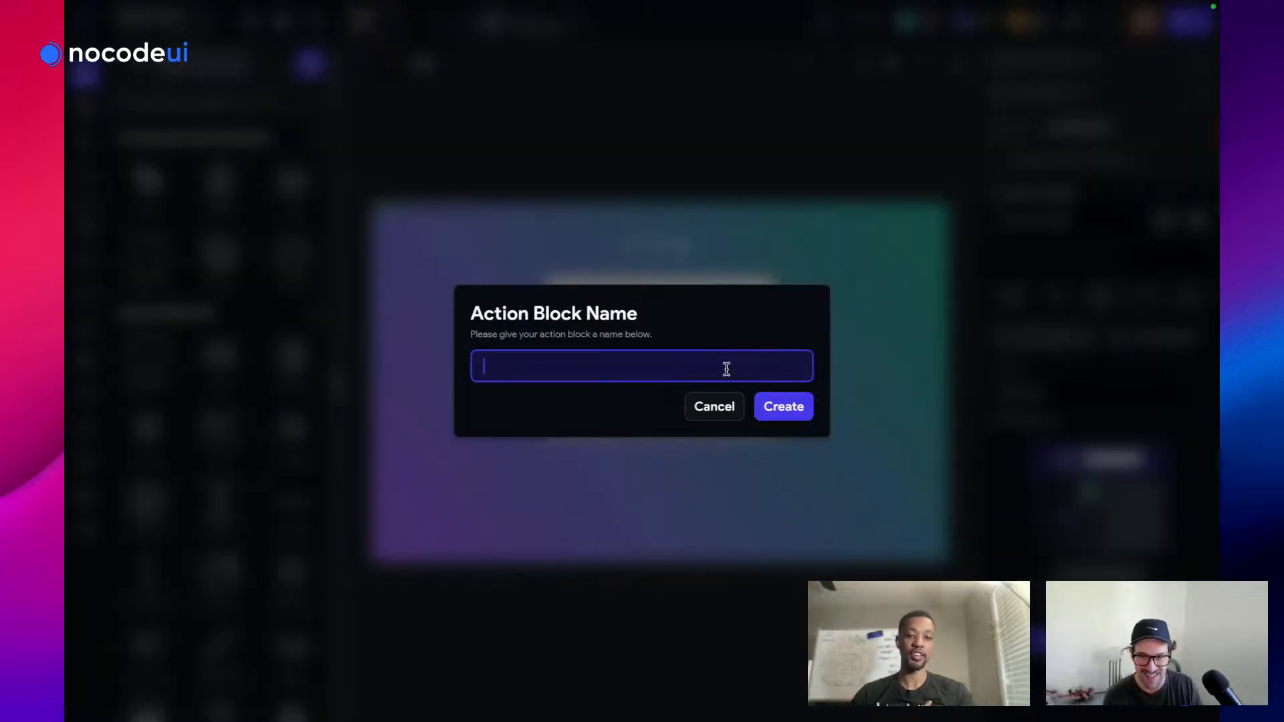
text(I)
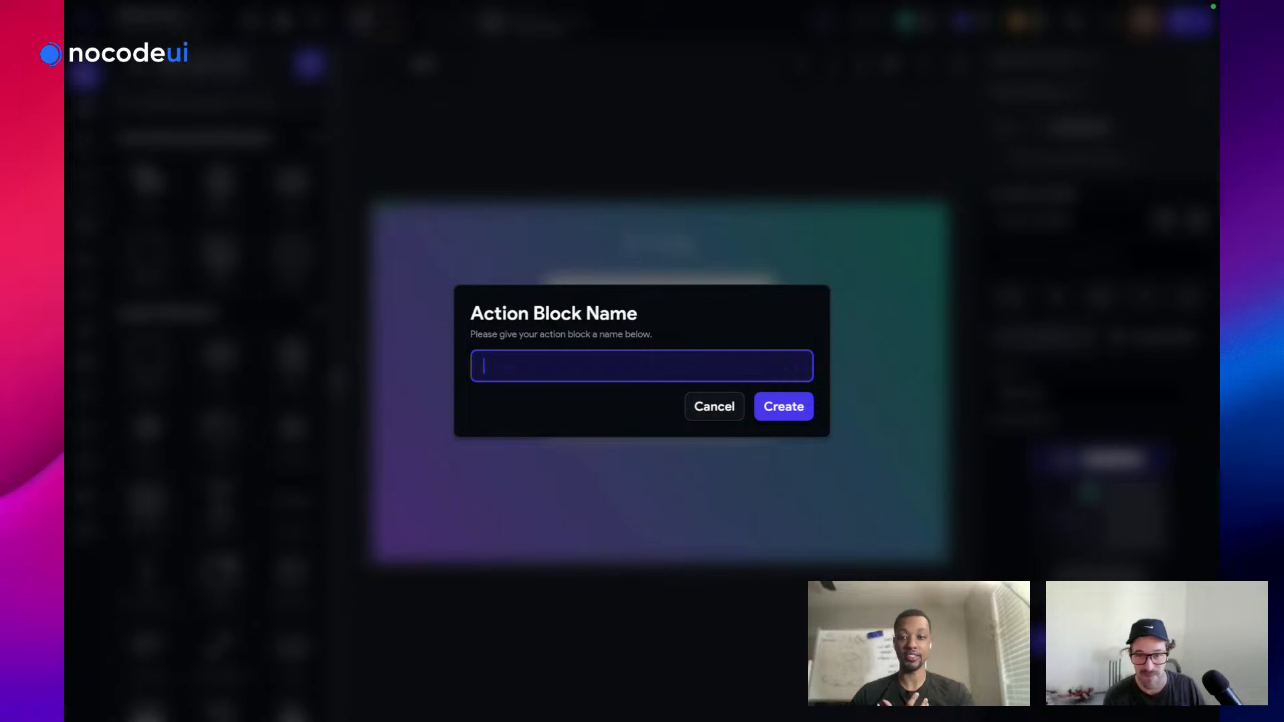
text(InviteUser)
click(782, 400)
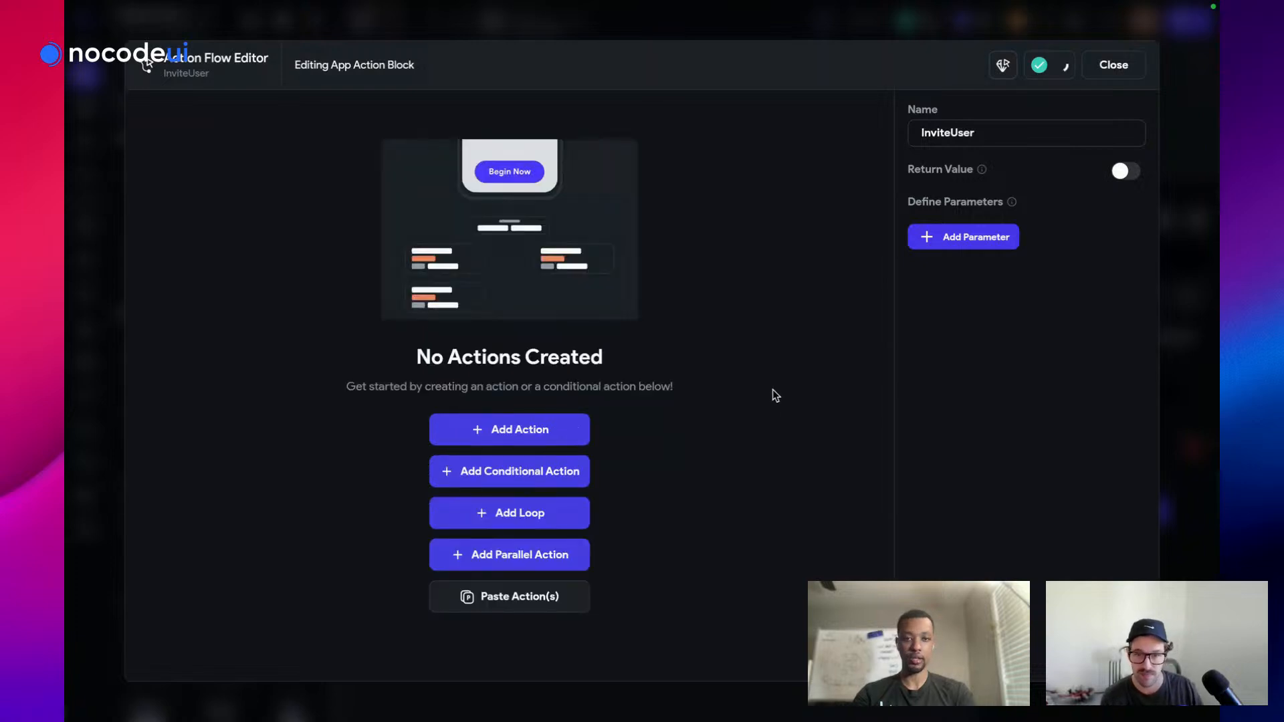
Give InviteUser a list parameter named emails and add its first action
double_click(969, 243)
click(965, 289)
text(emails)
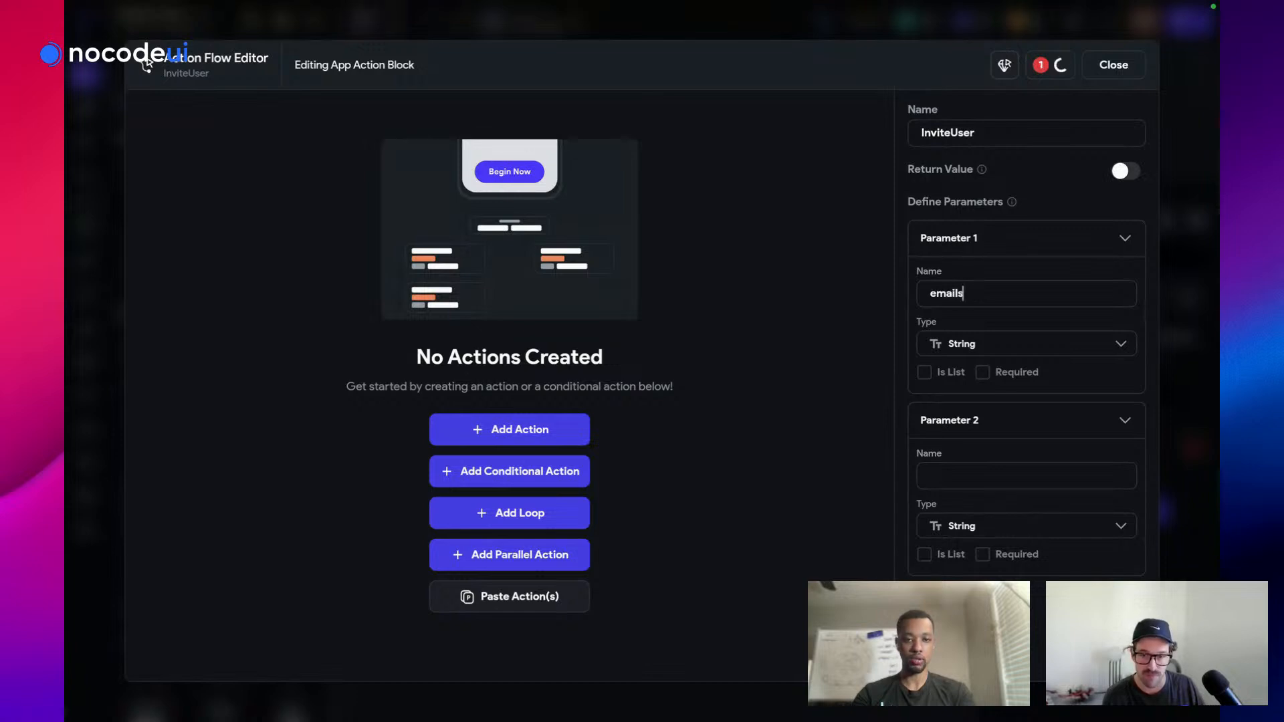
click(927, 374)
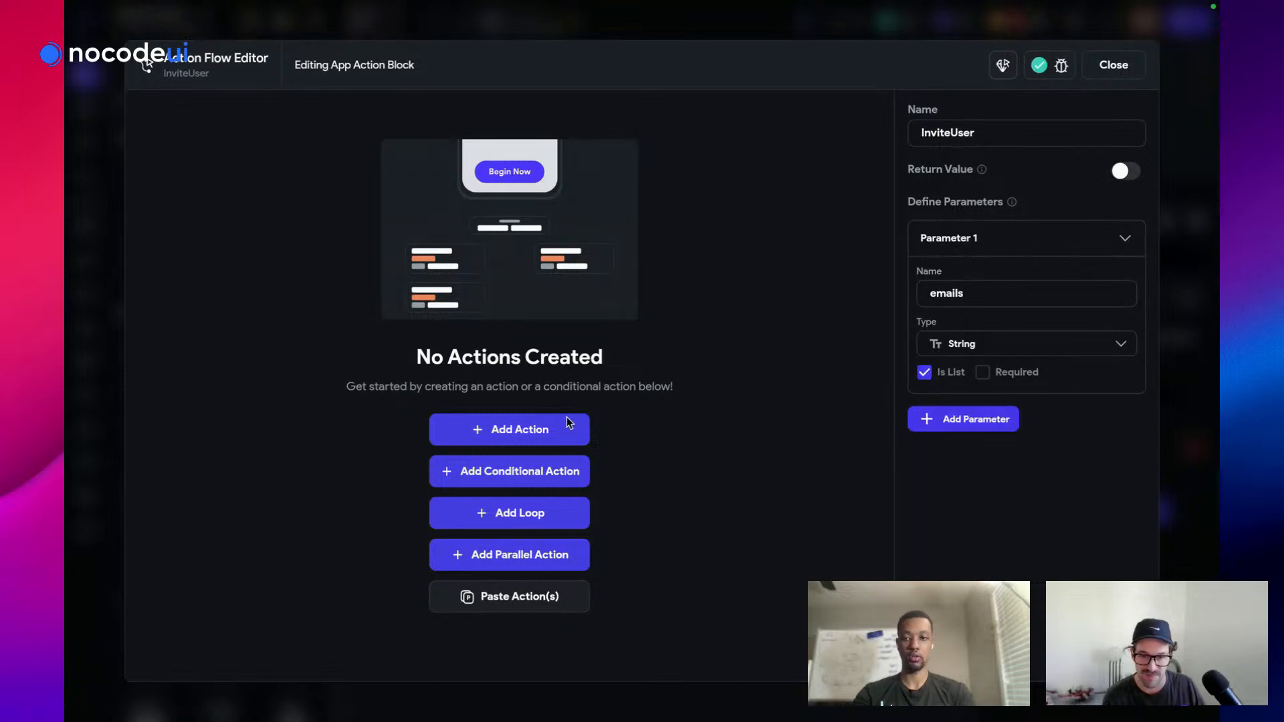
click(523, 435)
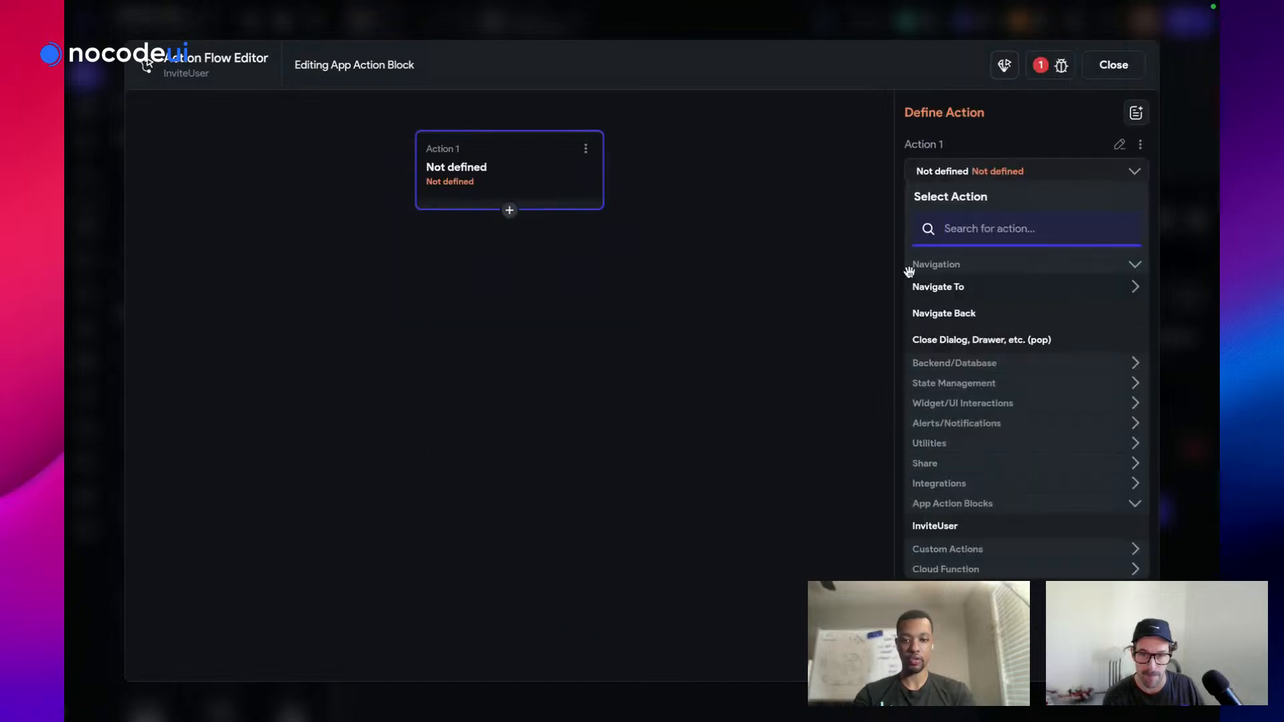
Make the first action an API Call to the Invite User call
text(api)
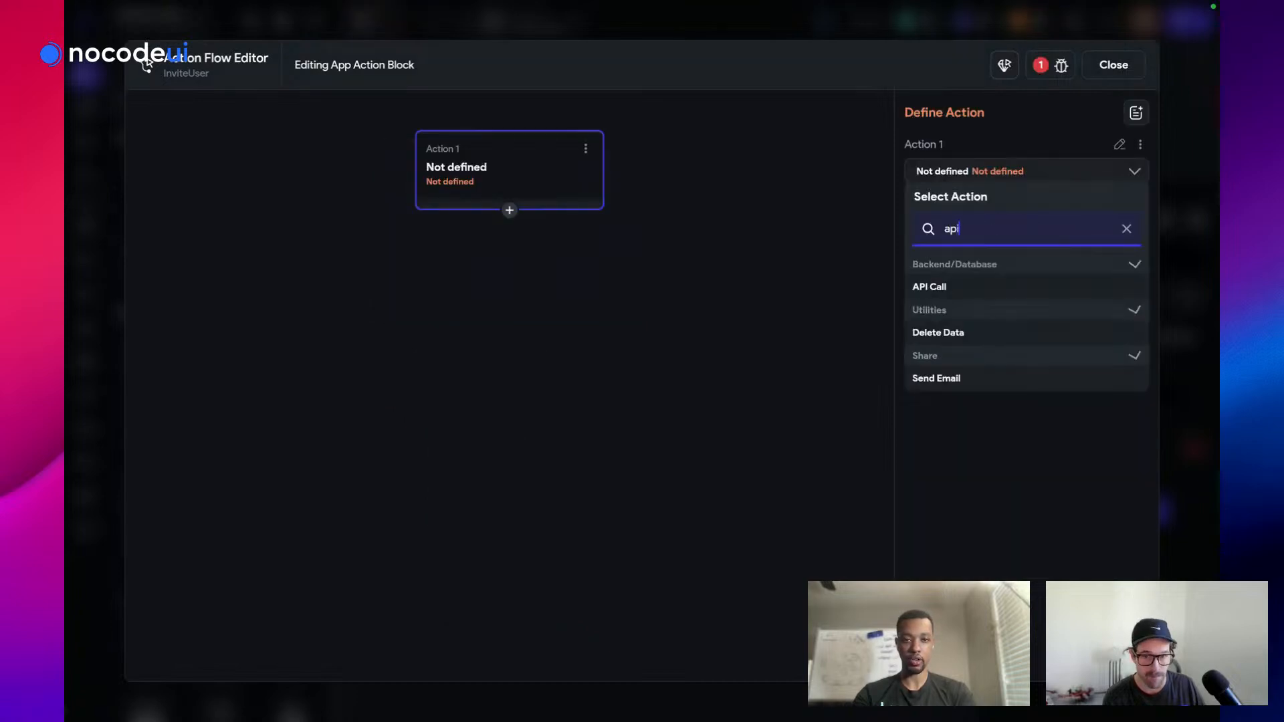
click(933, 286)
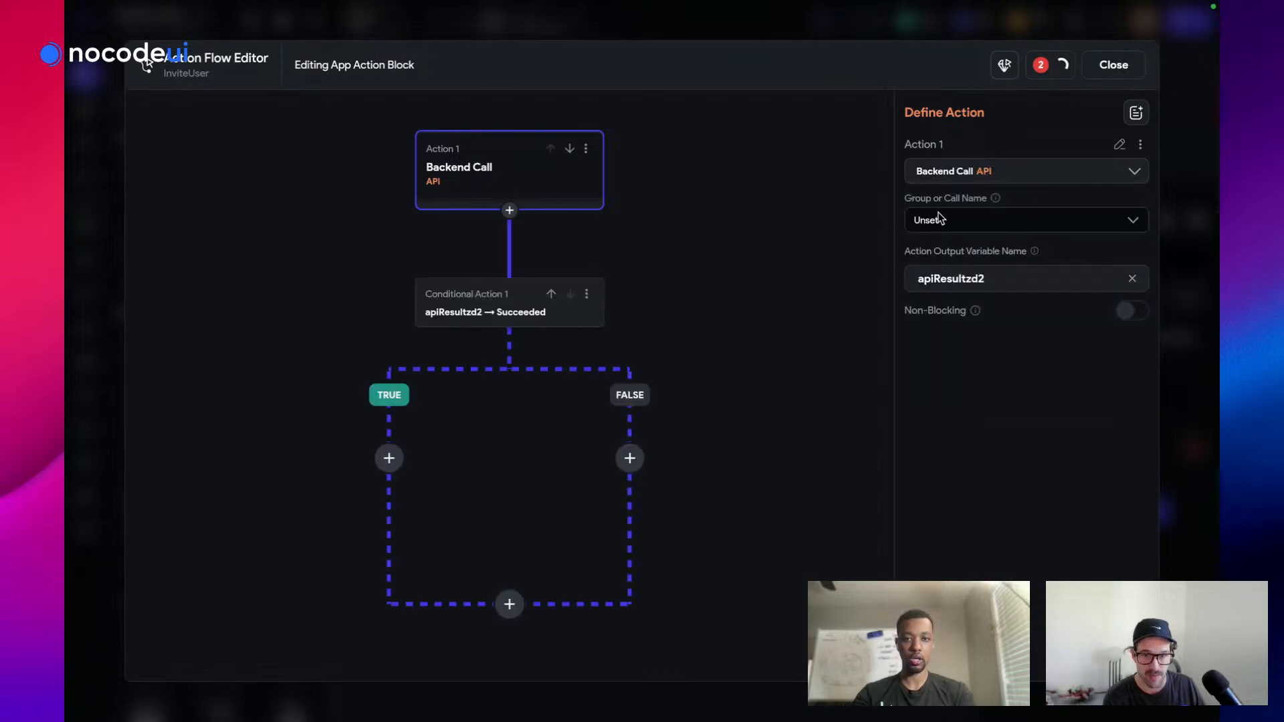
click(938, 213)
click(940, 268)
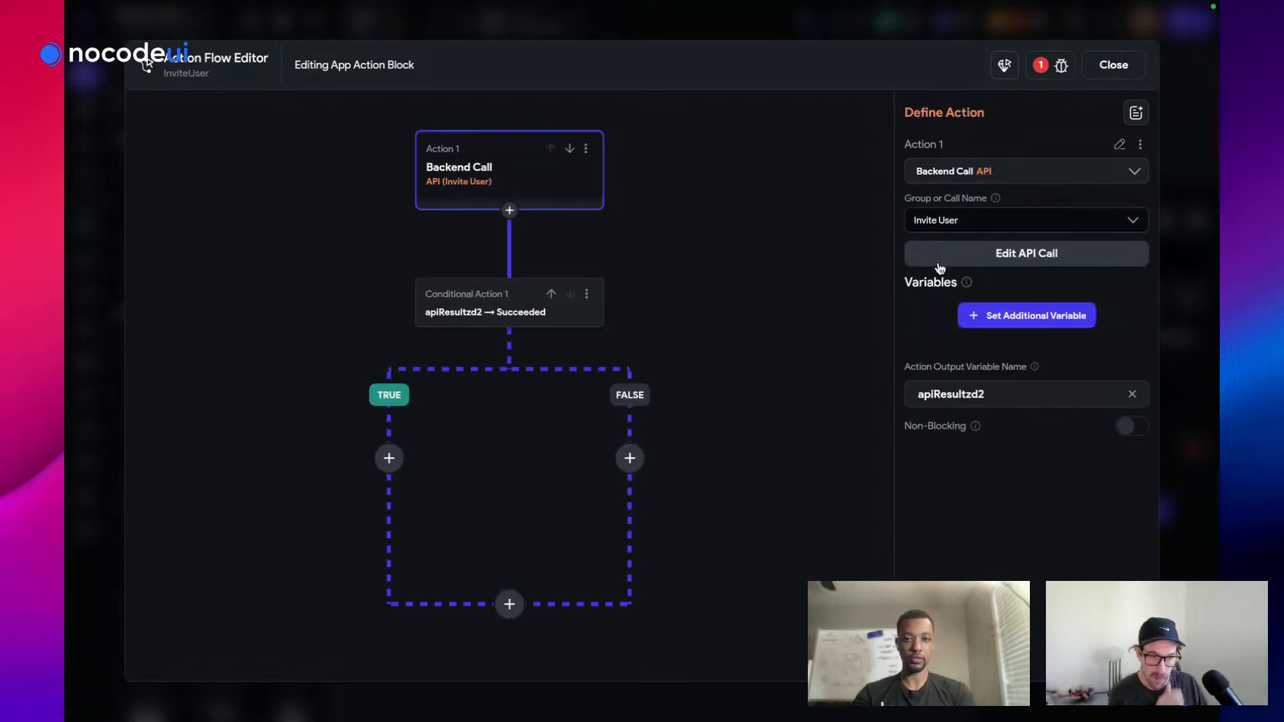
Bind the call's emails variable to the block's emails parameter and add a TRUE-branch action
click(1007, 316)
click(948, 384)
click(947, 423)
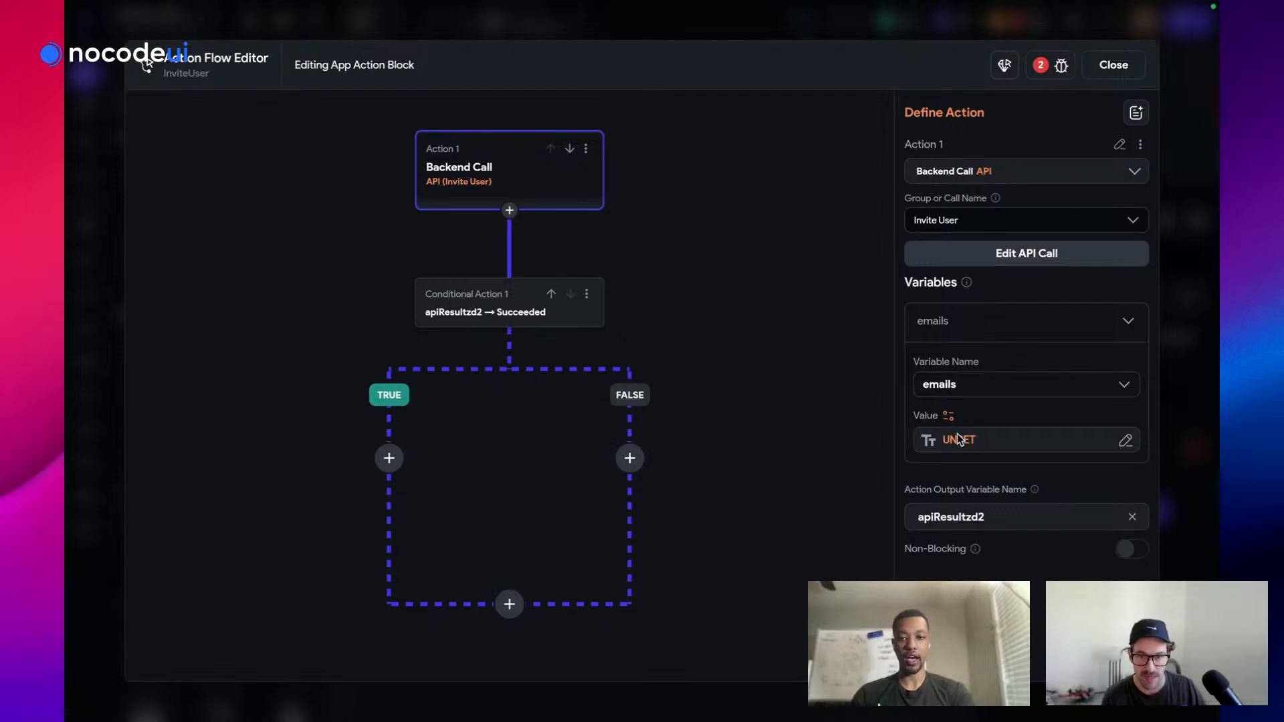
click(959, 439)
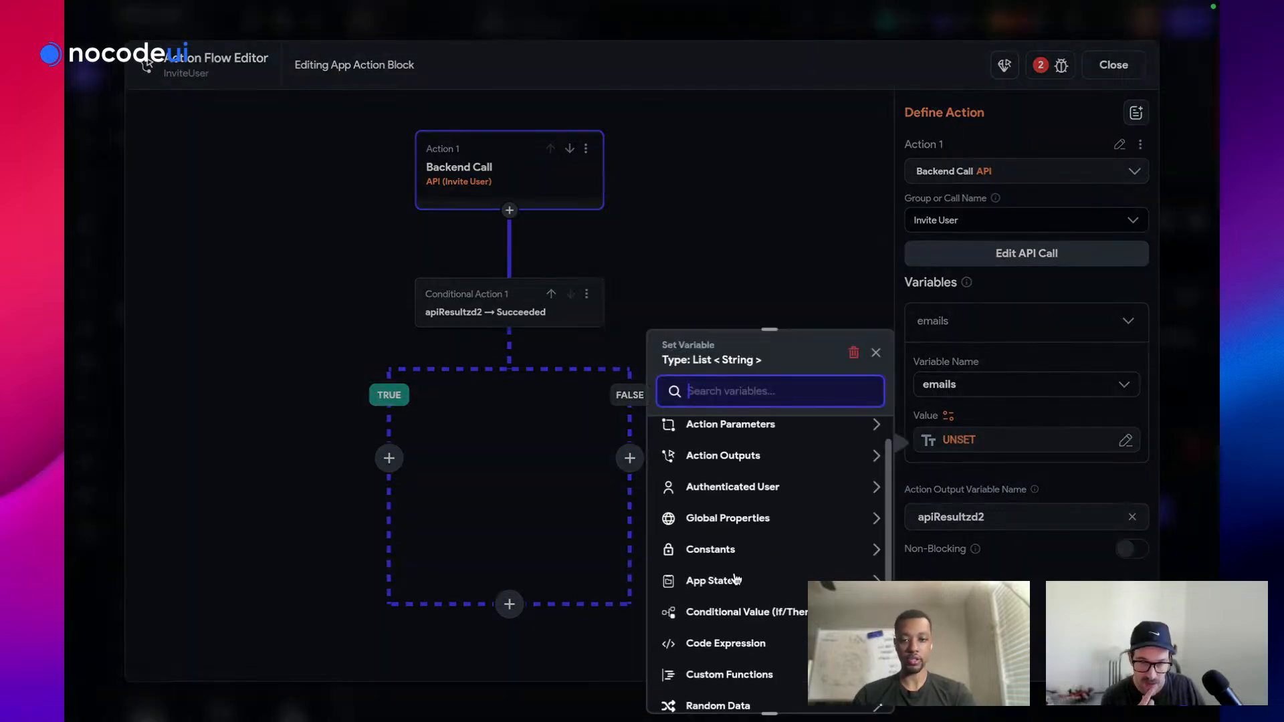
click(733, 428)
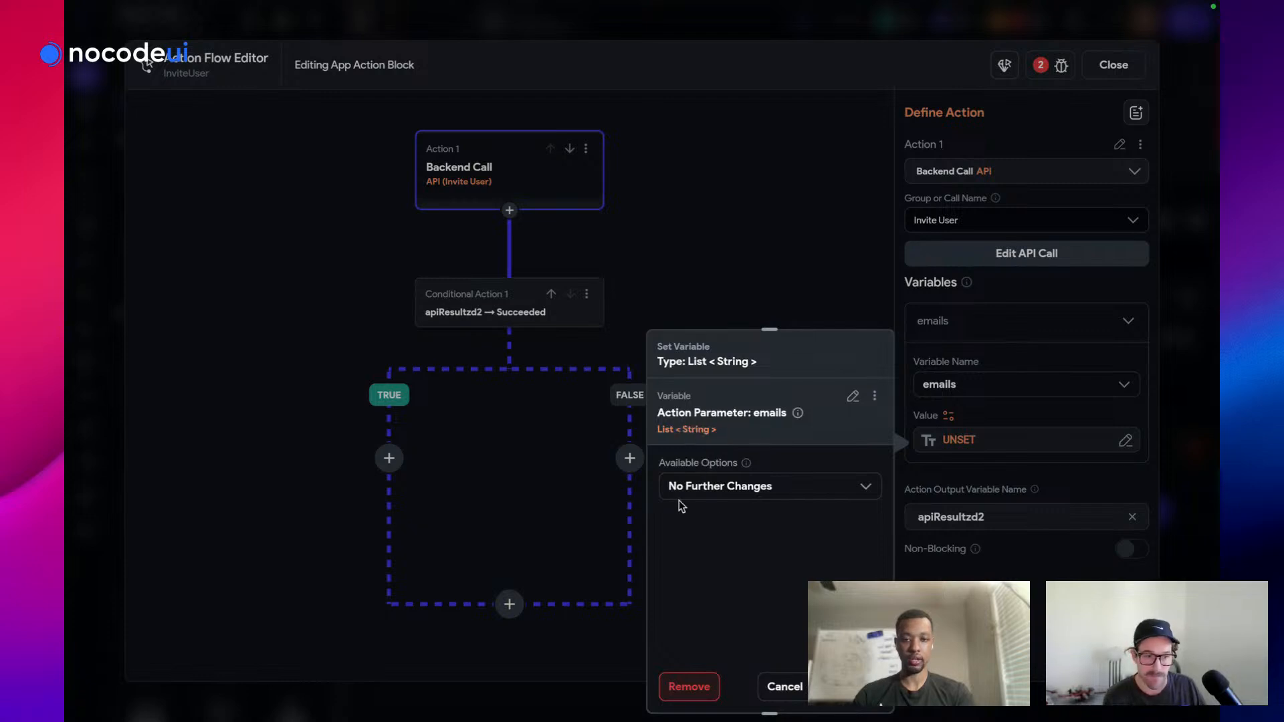
click(860, 687)
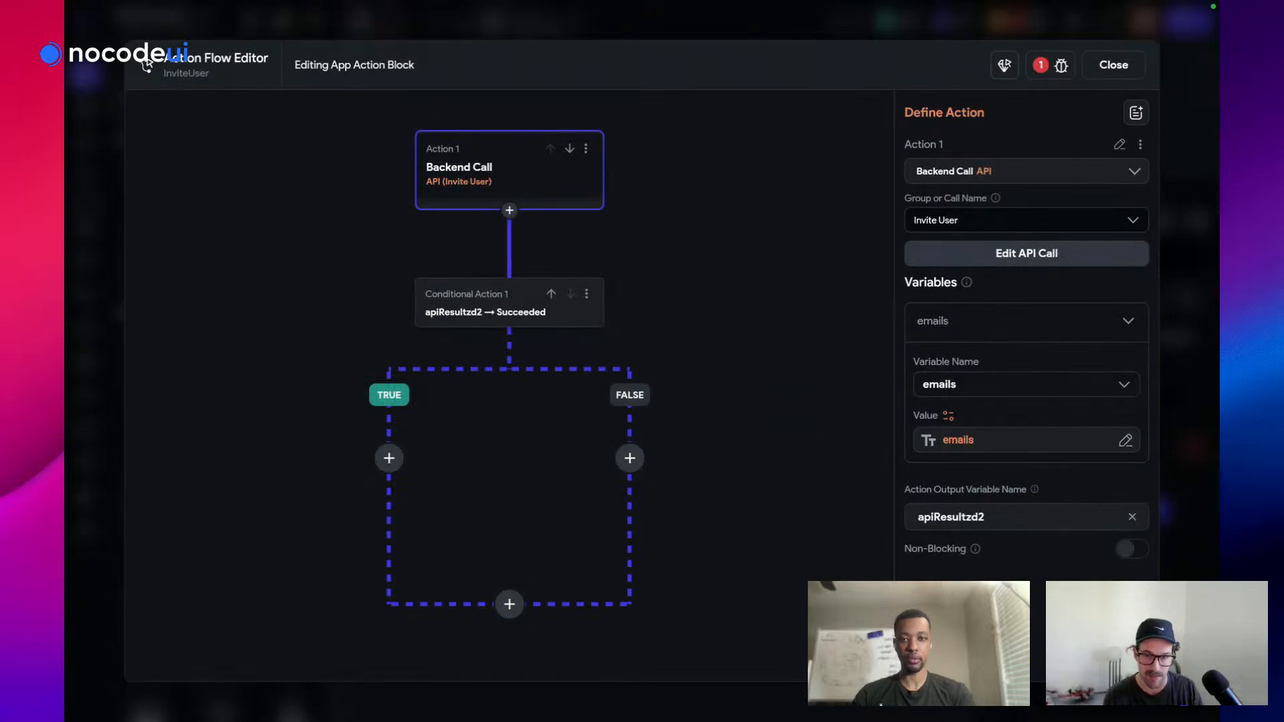
click(389, 458)
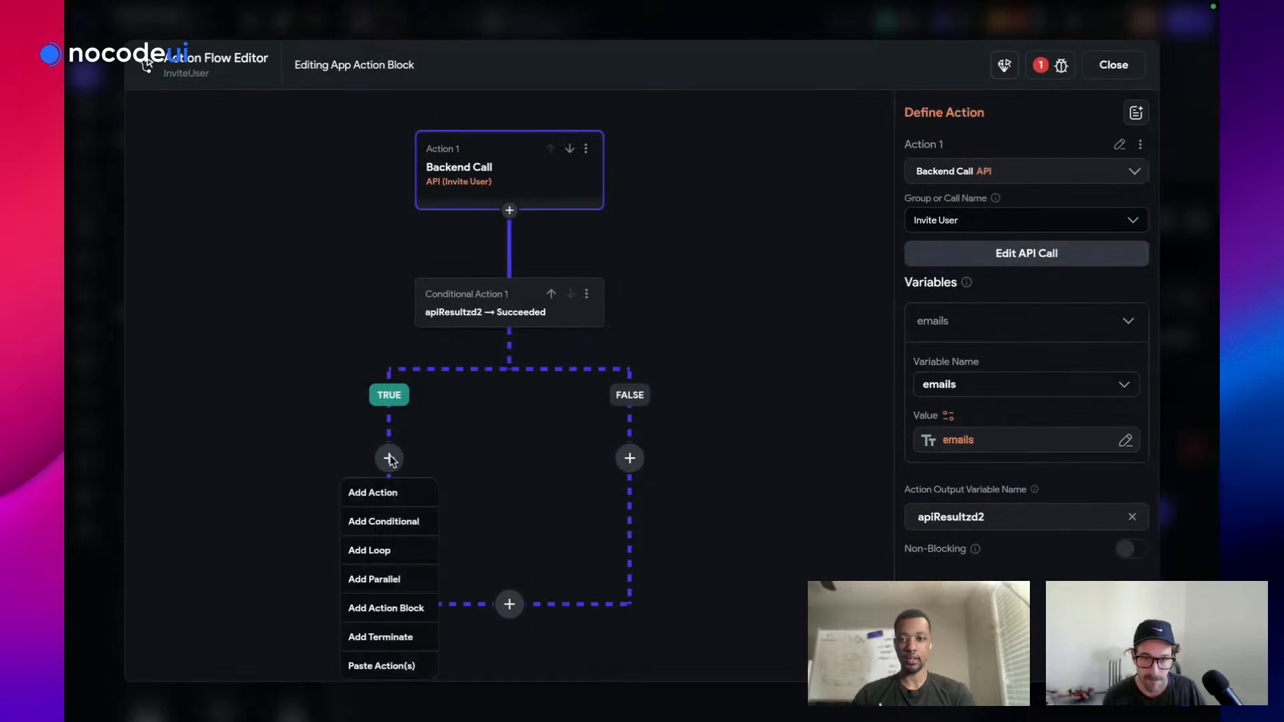
click(388, 496)
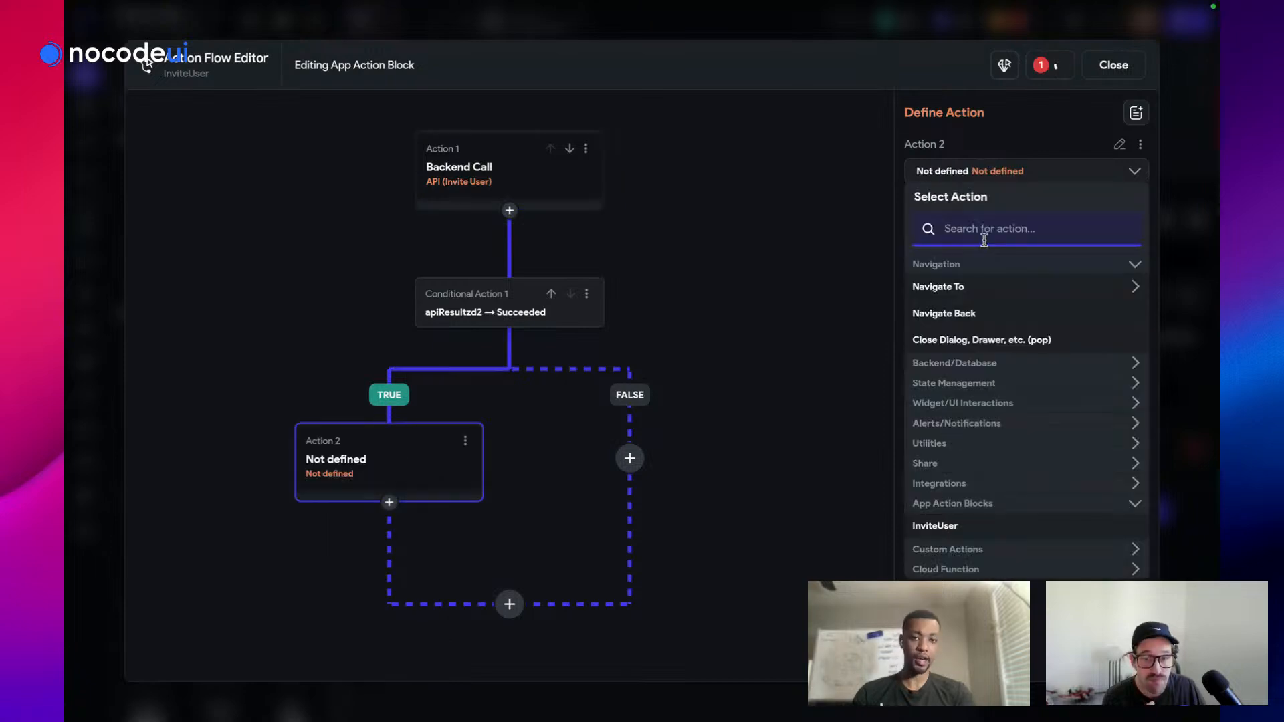
Make the TRUE-branch action a Show Snack Bar and begin its message
text(sn)
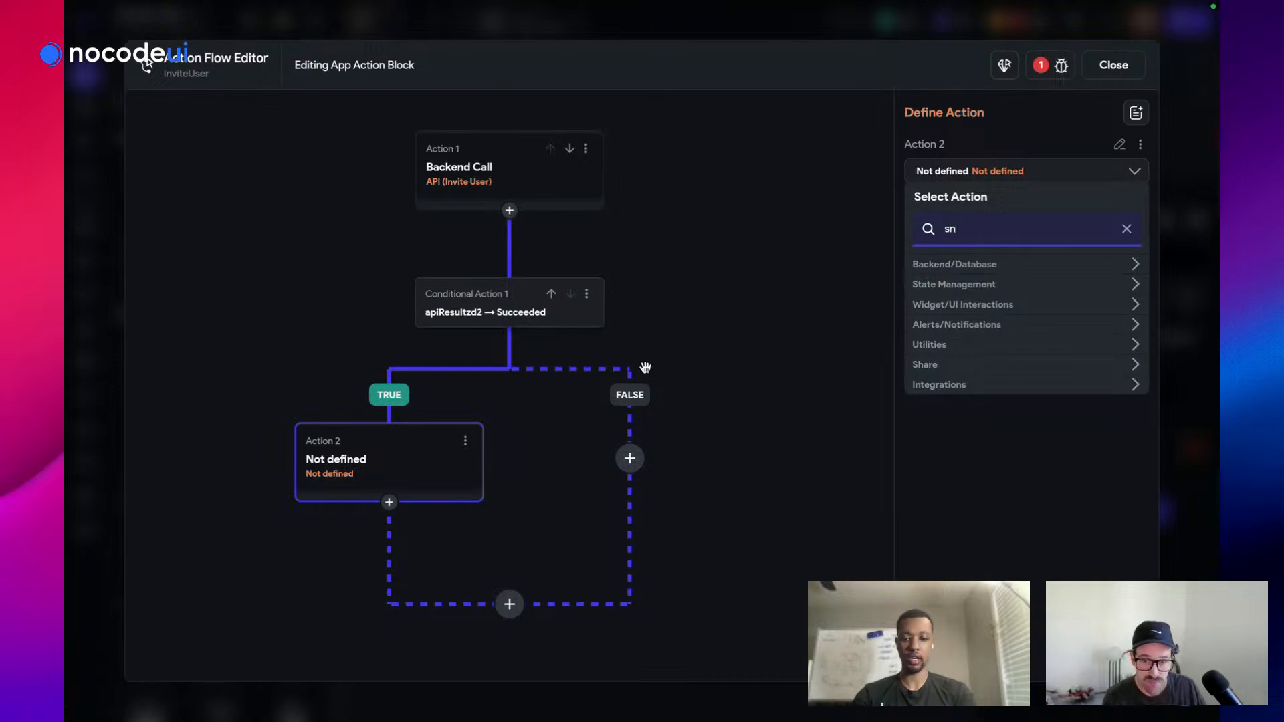
text(a)
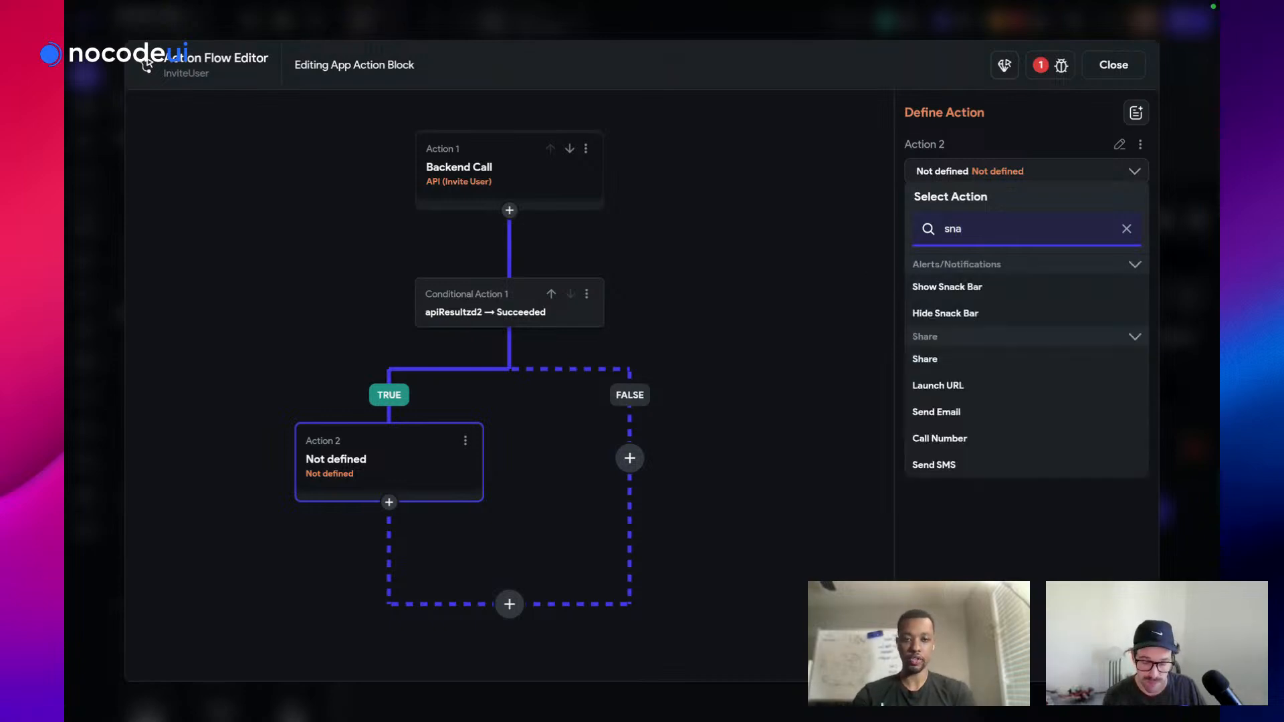
click(948, 287)
click(947, 282)
text(EMai)
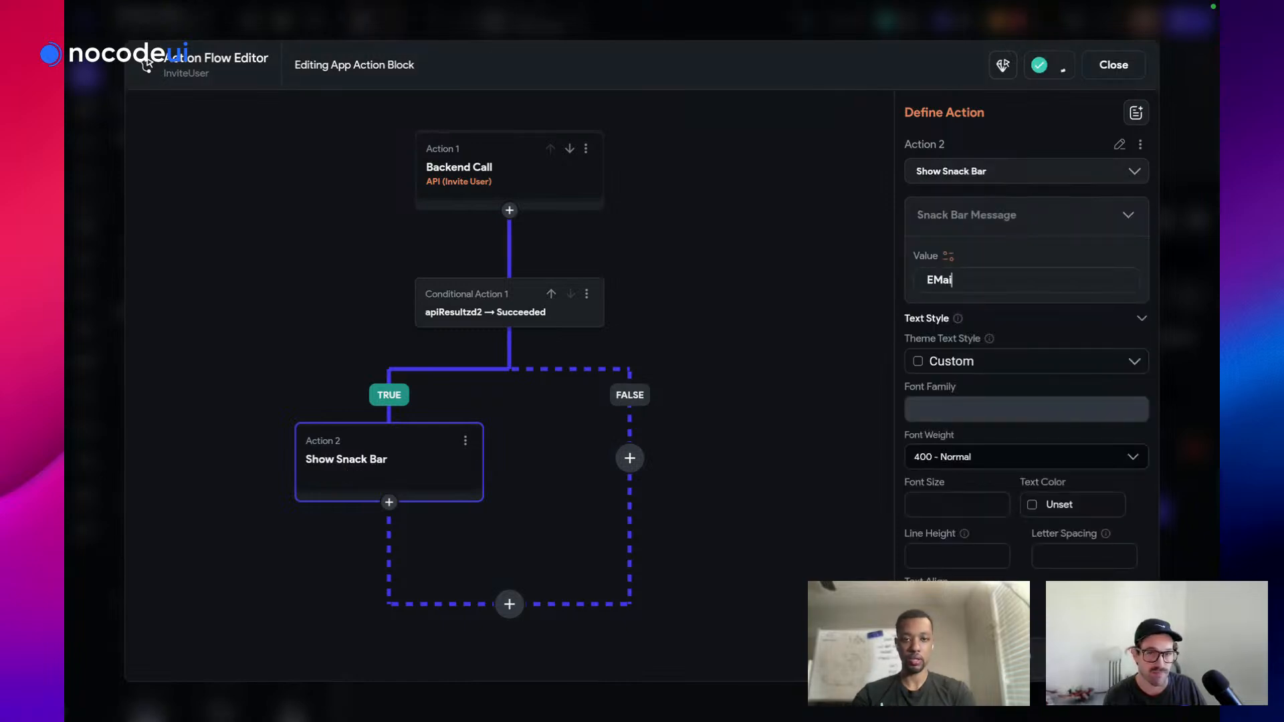
key(BackSpace)
key(BackSpace)
key(BackSpace)
key(BackSpace)
text(E)
Set the message to the emails parameter's Number of Items, then remove it again
click(948, 256)
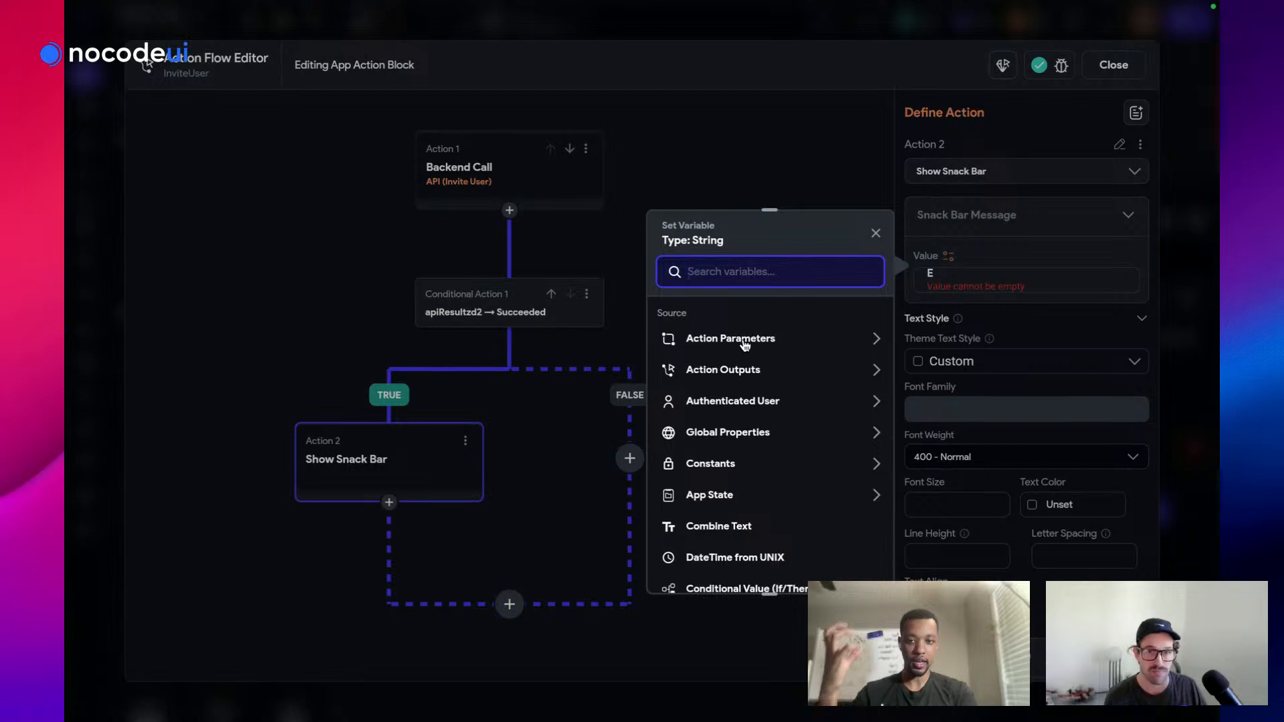
click(739, 342)
click(738, 389)
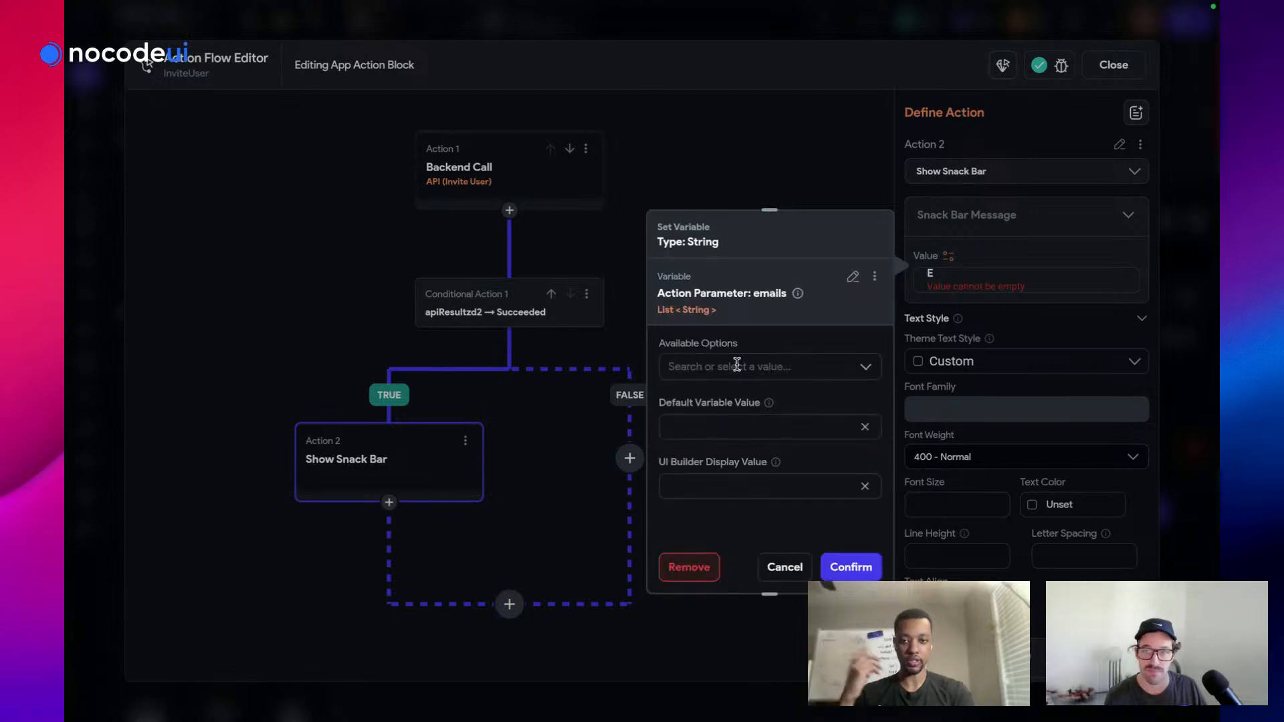
click(737, 365)
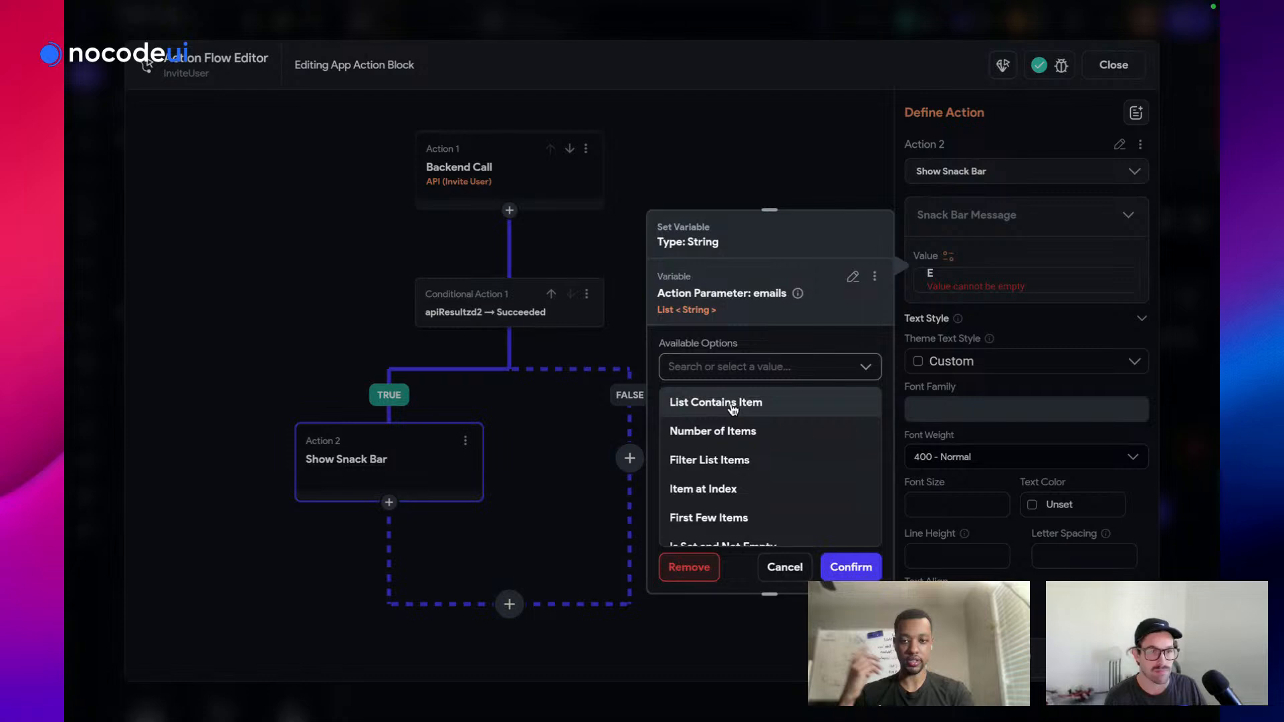
click(723, 438)
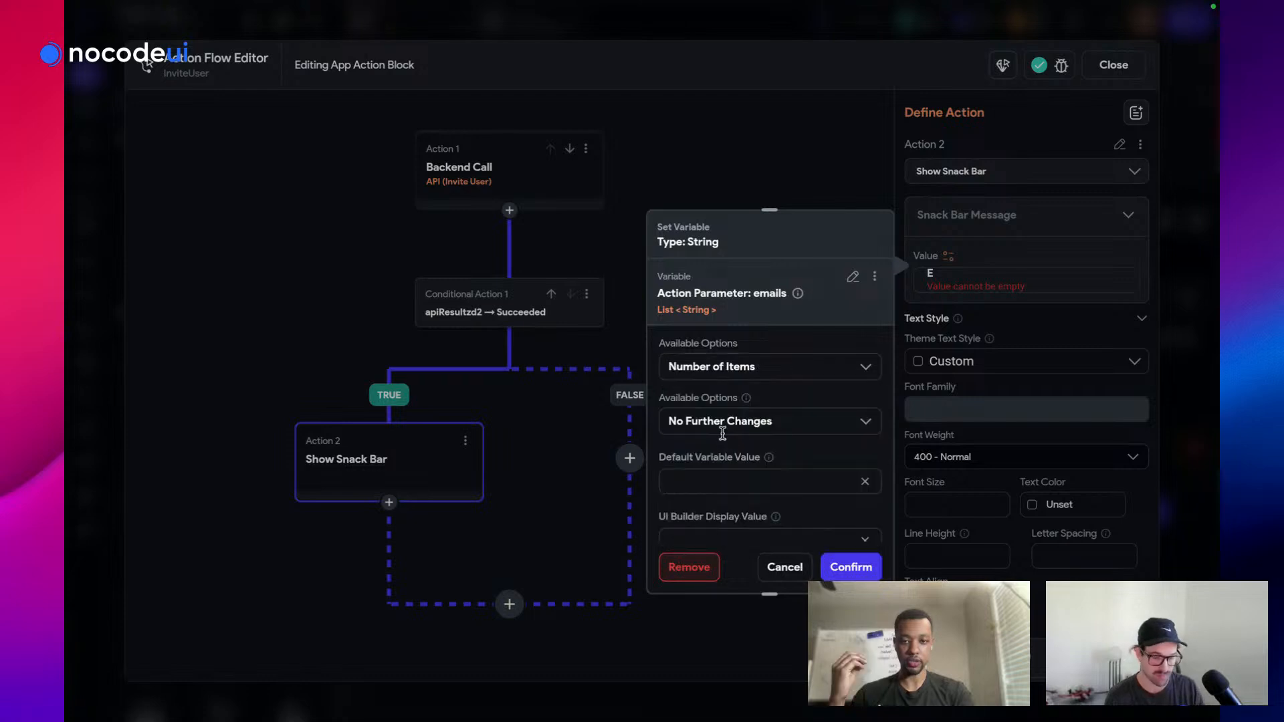
click(852, 569)
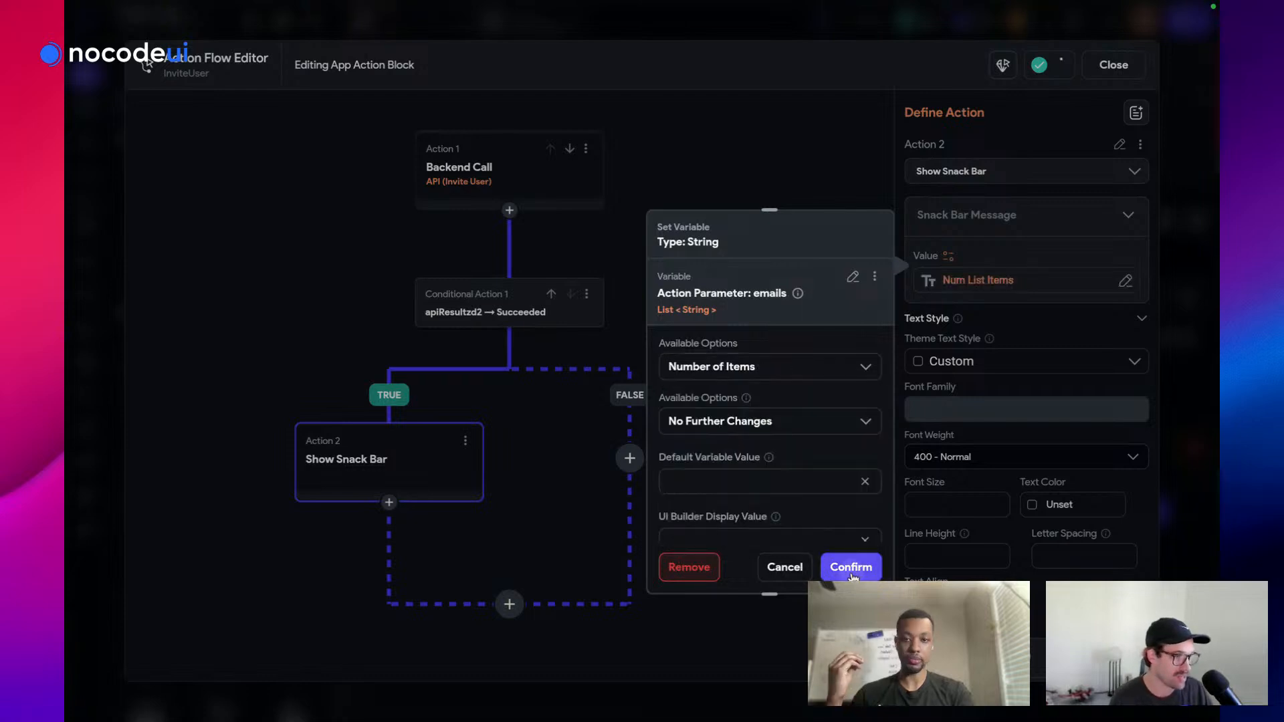
click(960, 282)
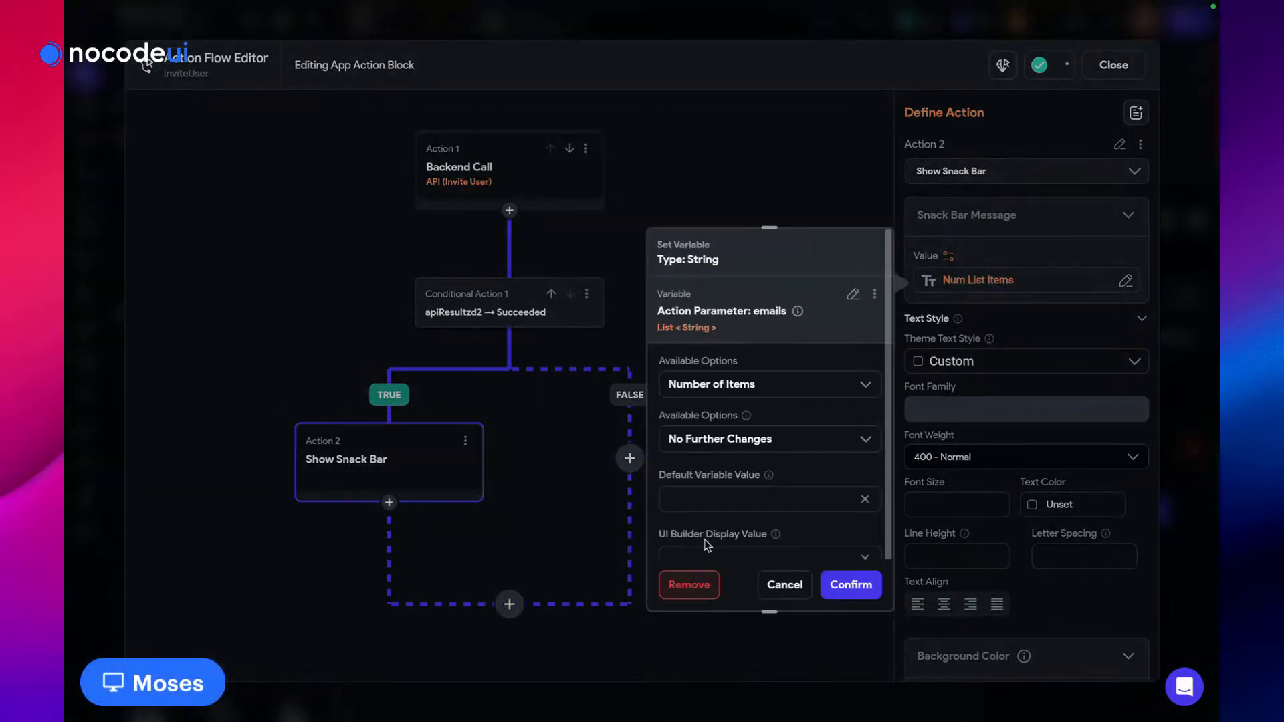
click(689, 584)
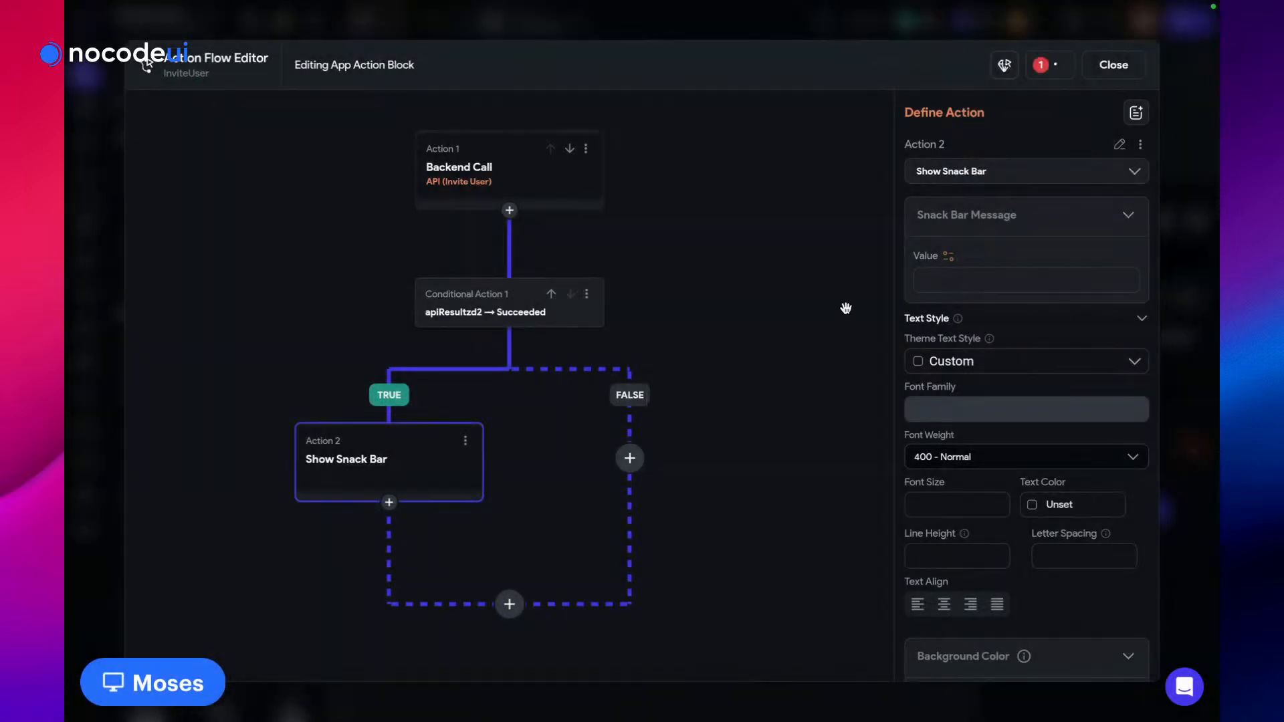
Set the message to Combine Text, using the emails count as Text 1
click(950, 257)
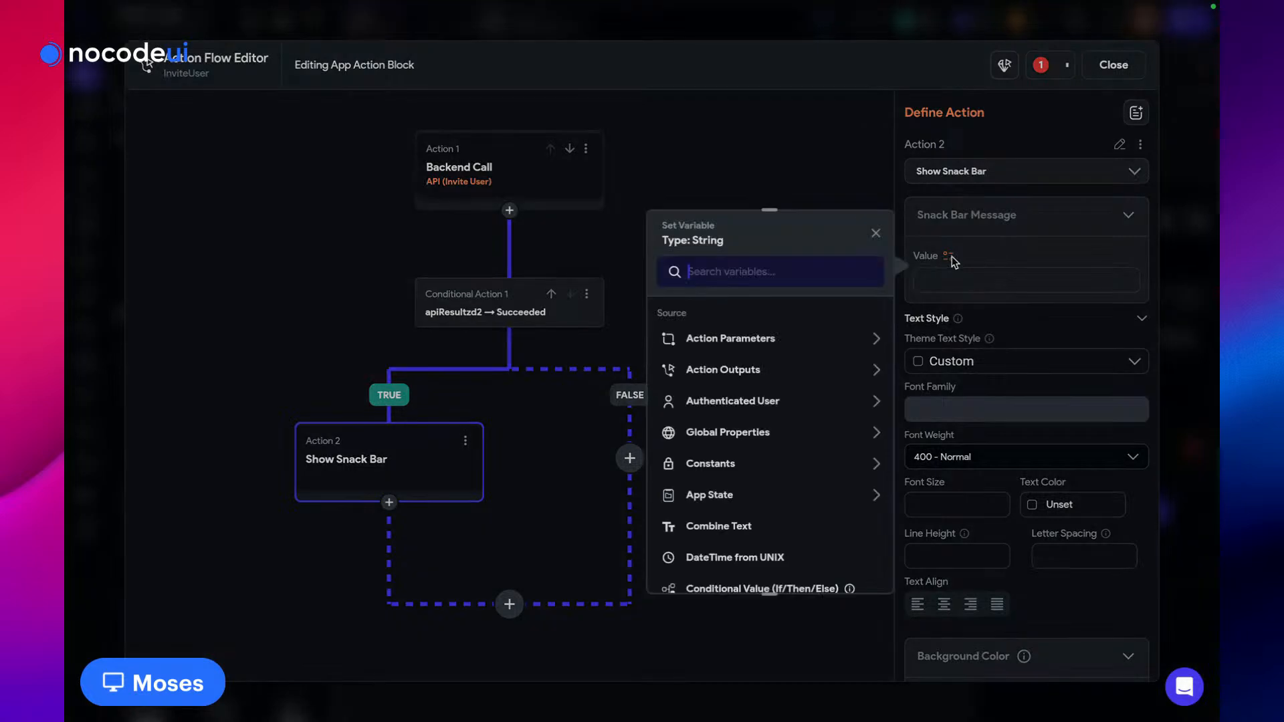
text(combi)
click(696, 342)
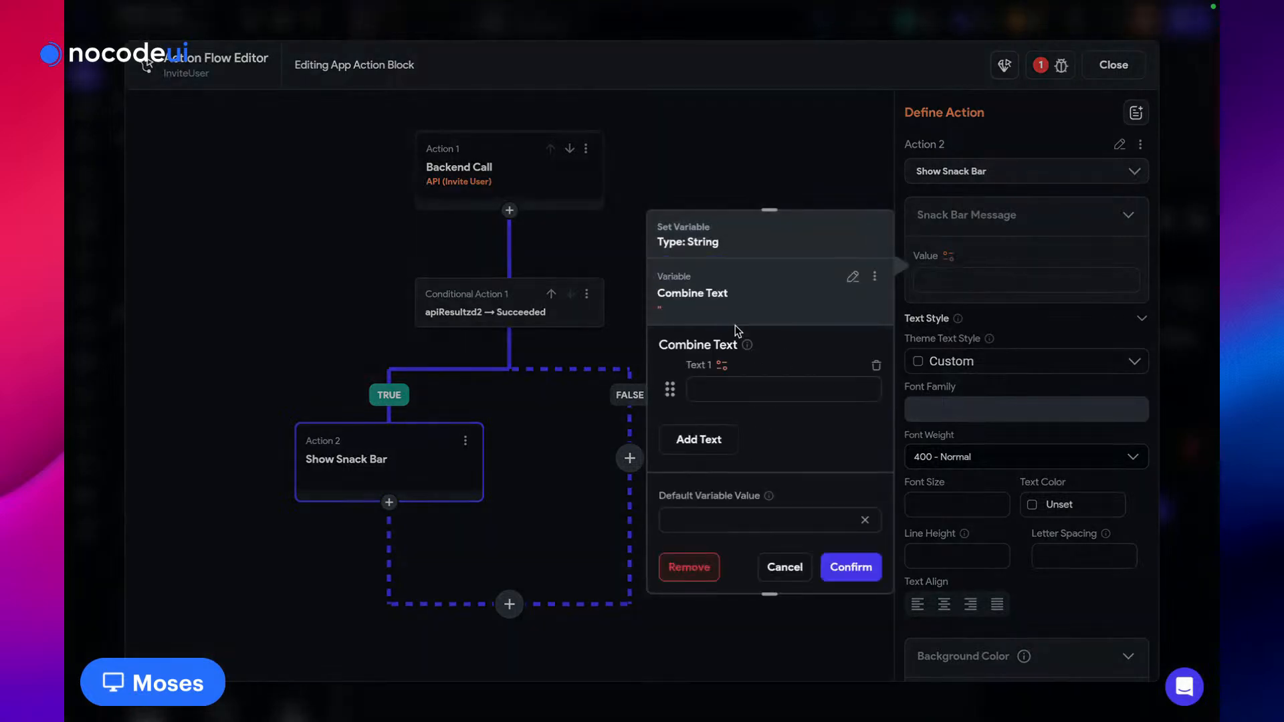
click(722, 366)
click(490, 469)
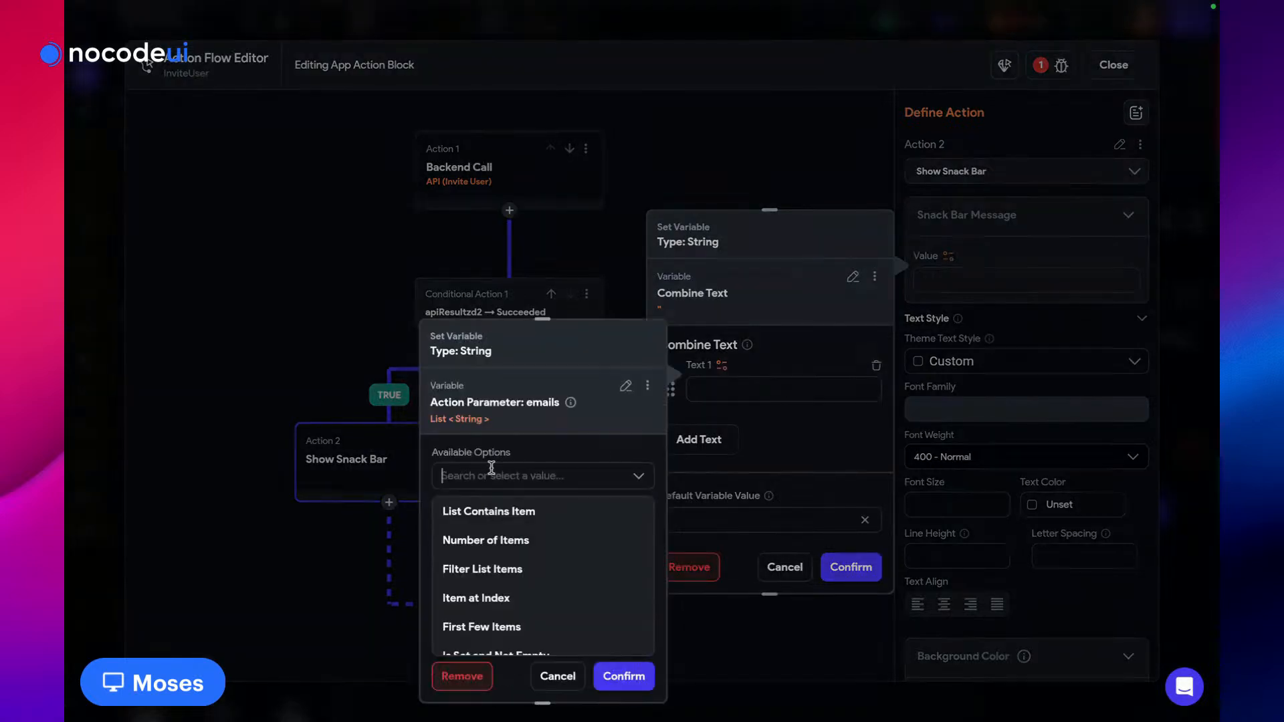
click(485, 541)
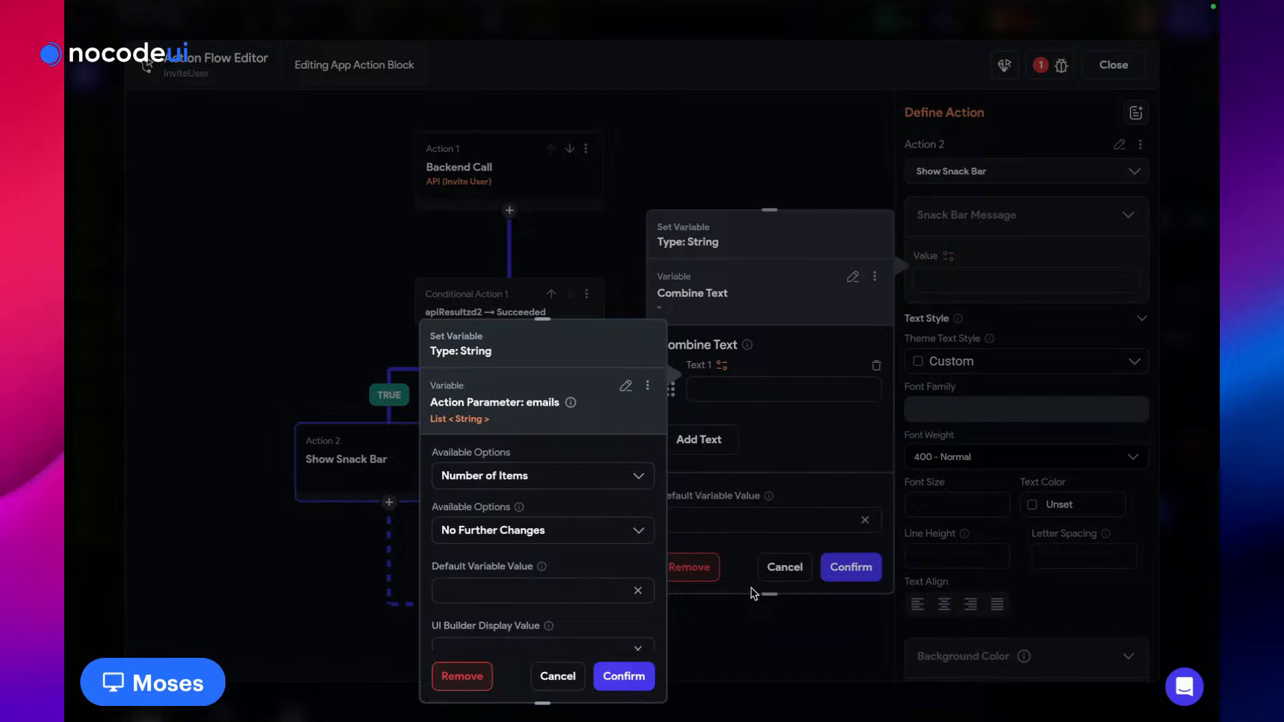
click(623, 676)
Add Text 2 'users have been invited', delete the extra Text 3, and confirm
click(699, 440)
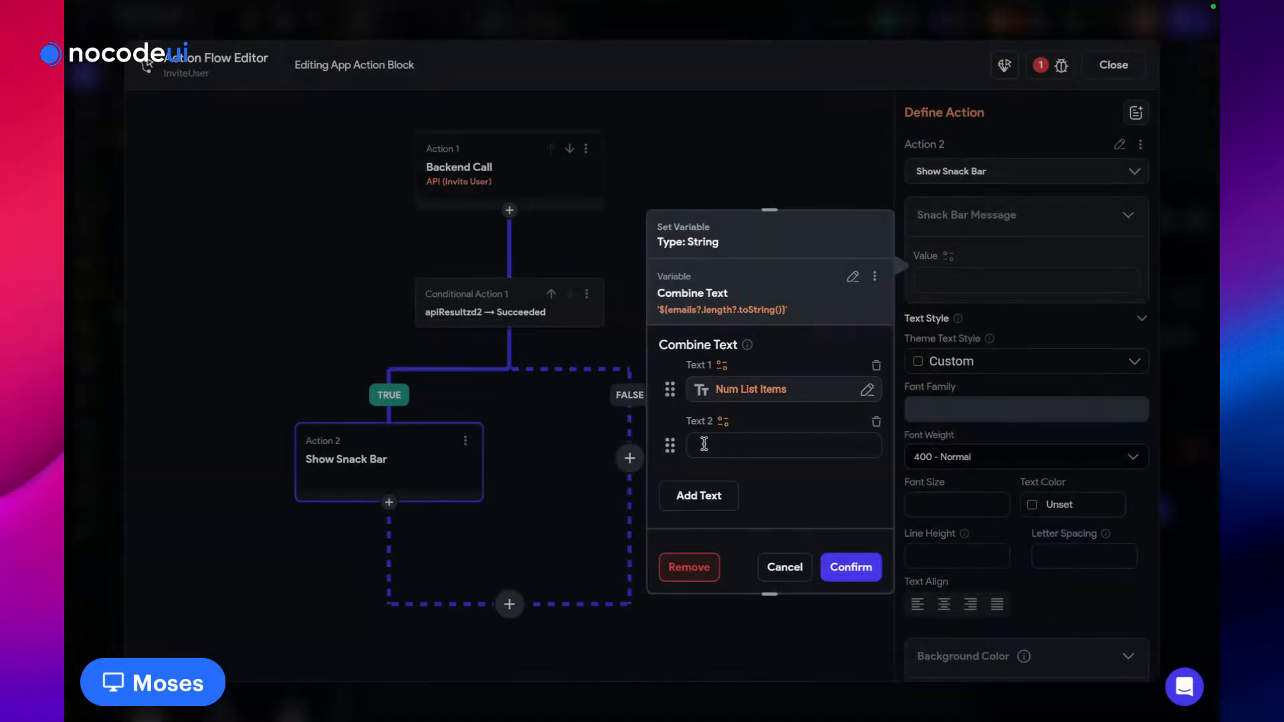
click(708, 502)
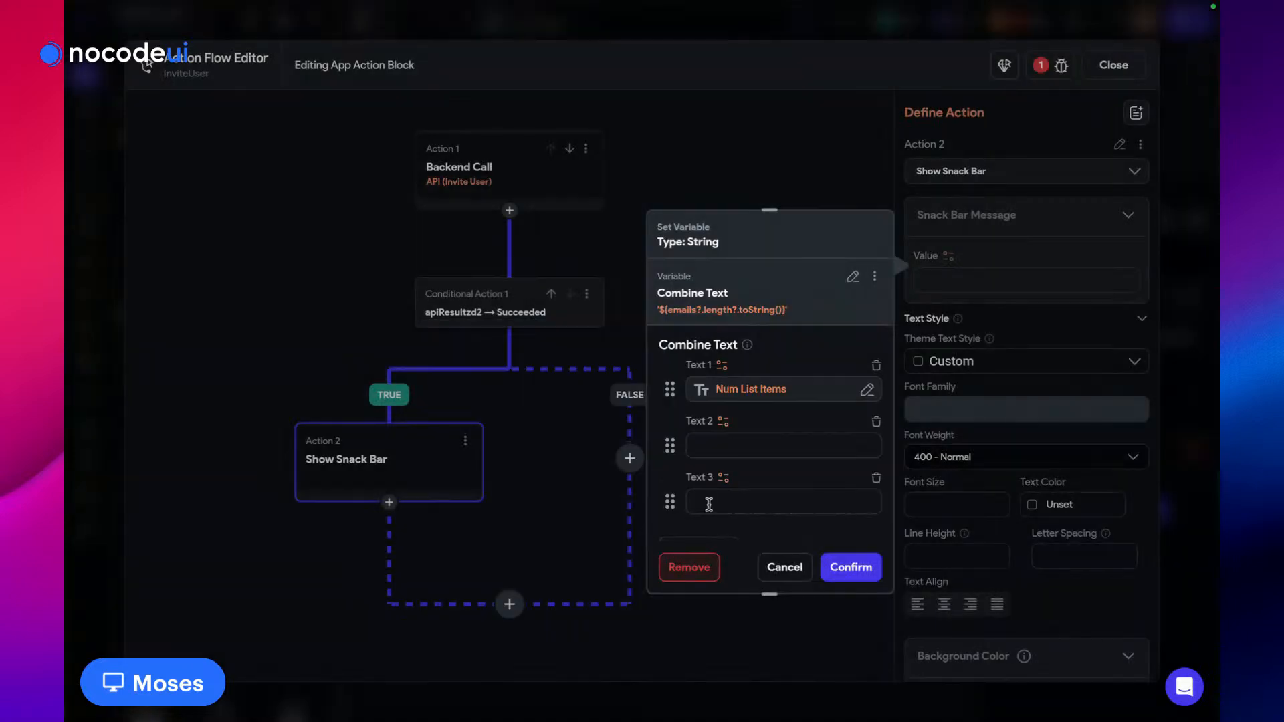
click(876, 478)
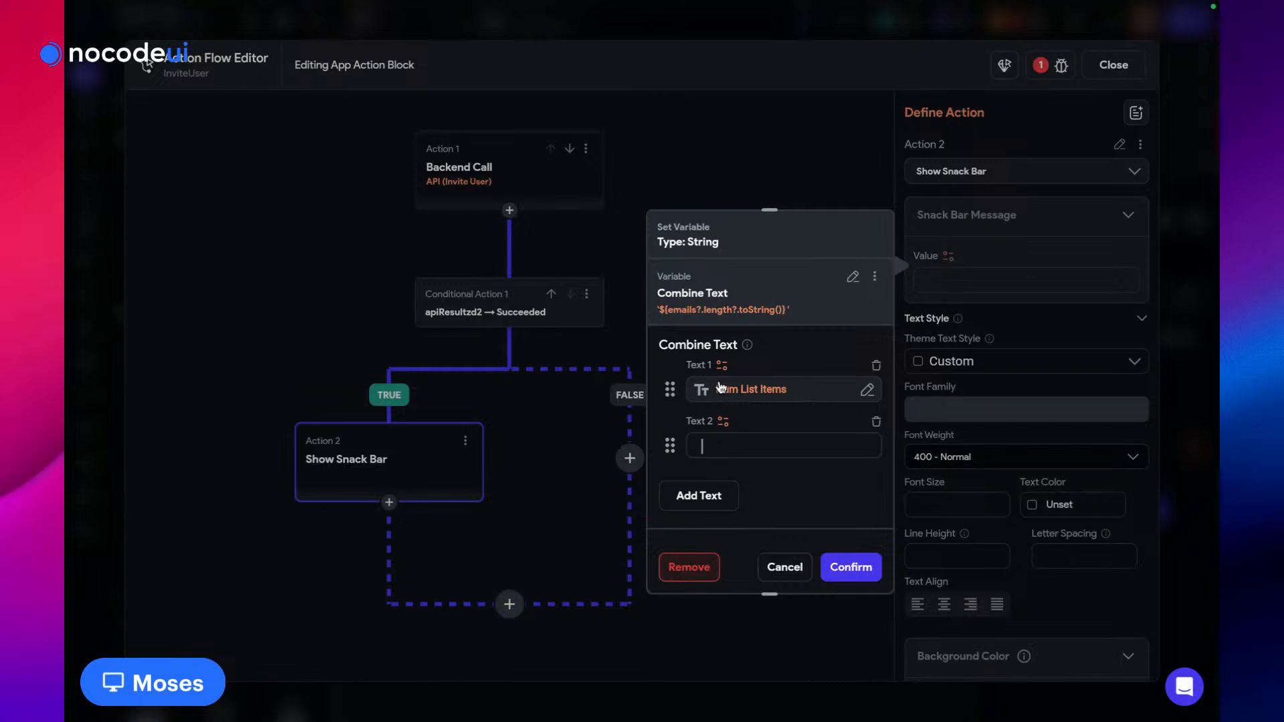
text(Users have be)
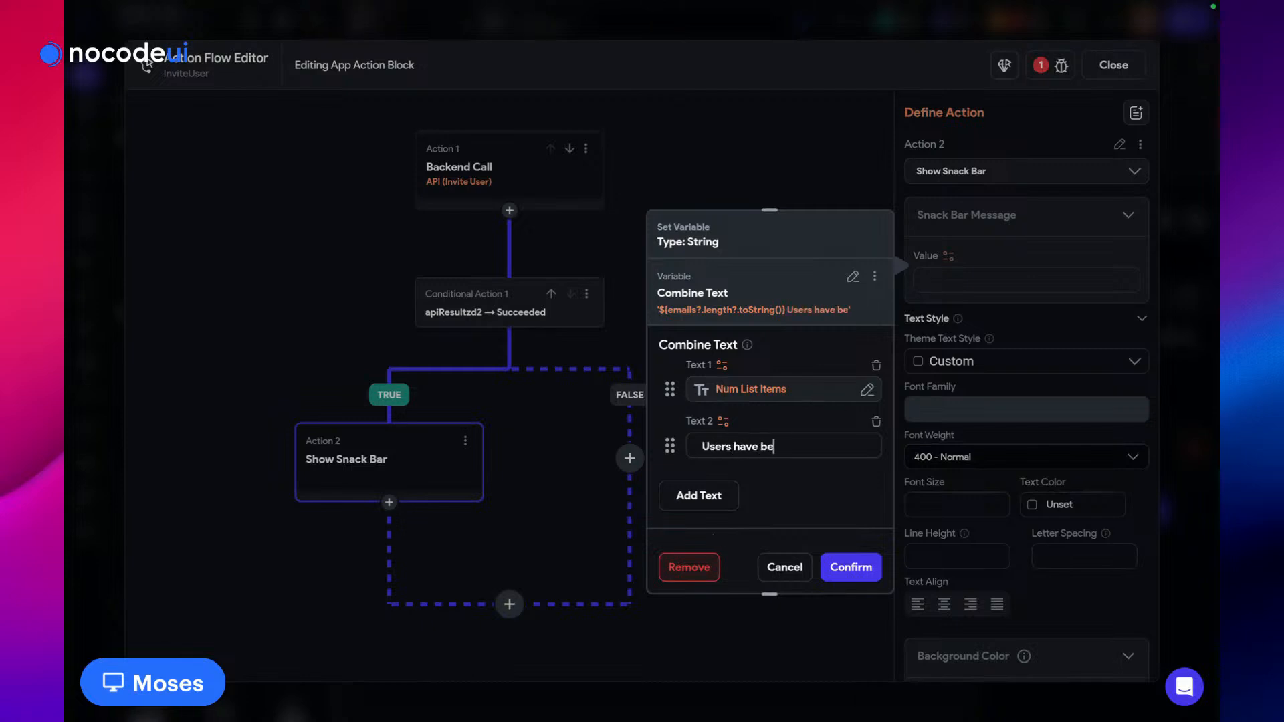
text(en invited)
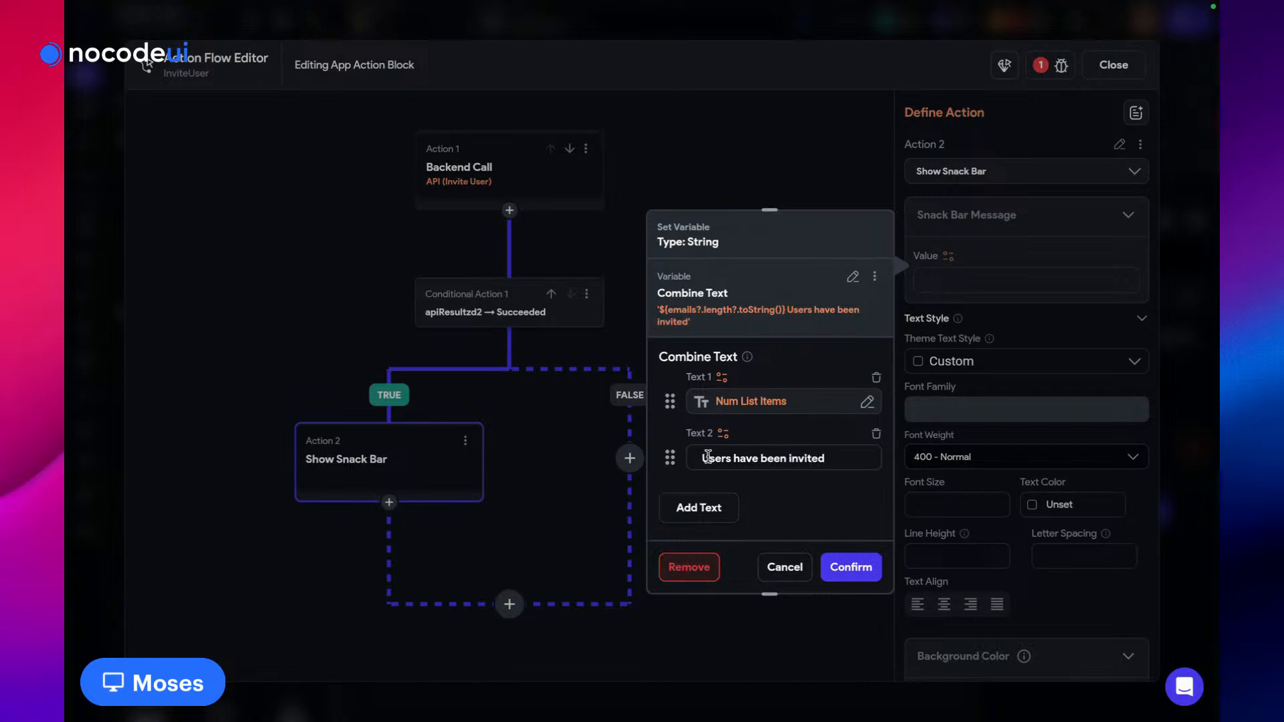
click(708, 456)
key(BackSpace)
text(u)
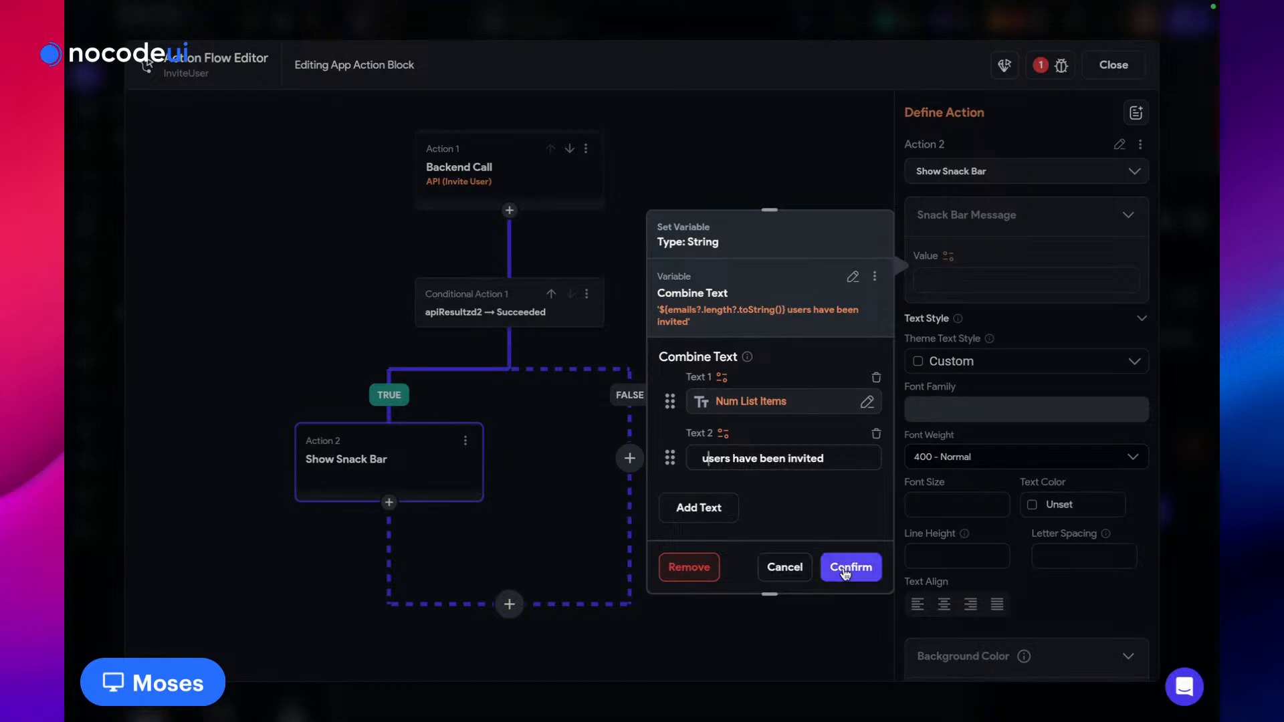
click(846, 568)
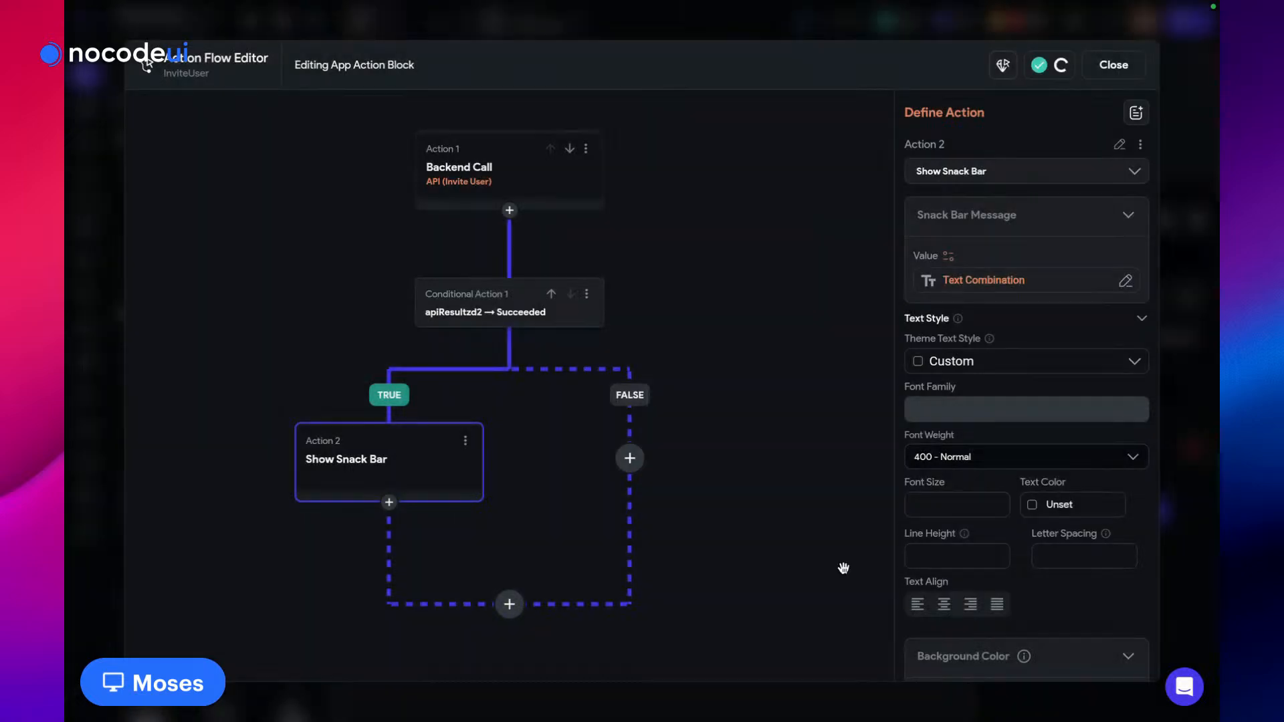
click(631, 460)
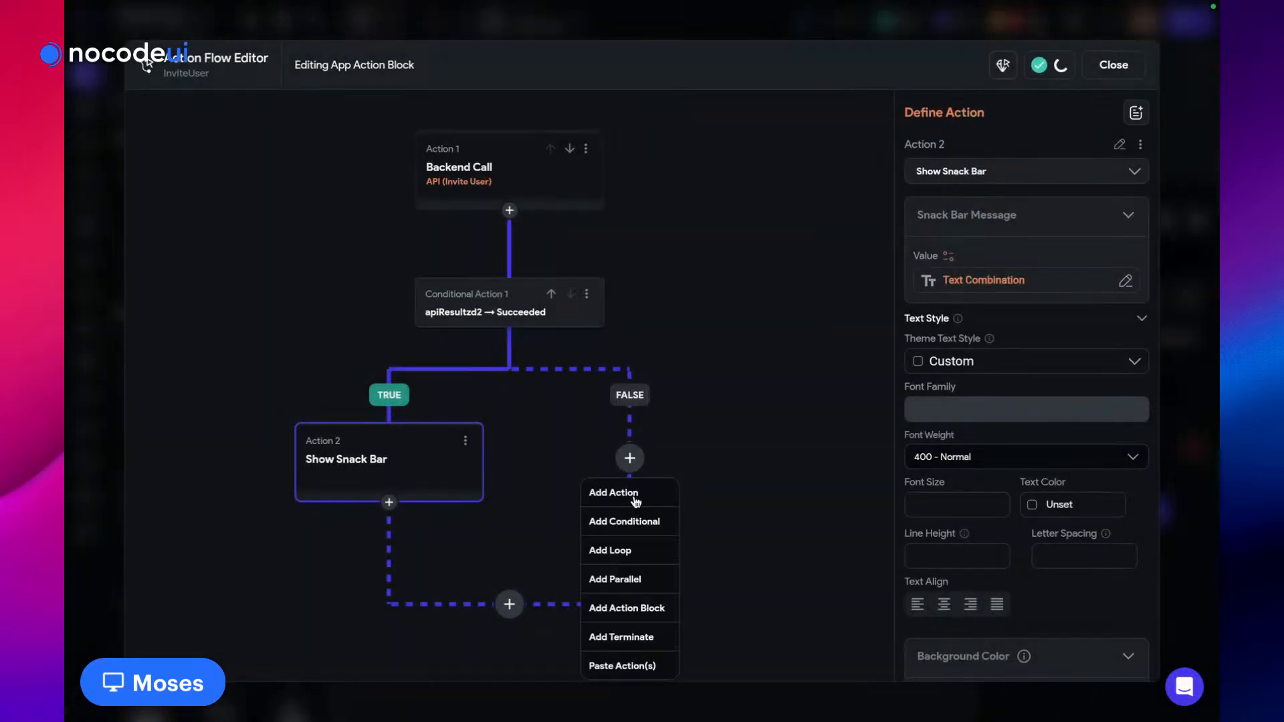
click(639, 490)
click(963, 228)
text(snack)
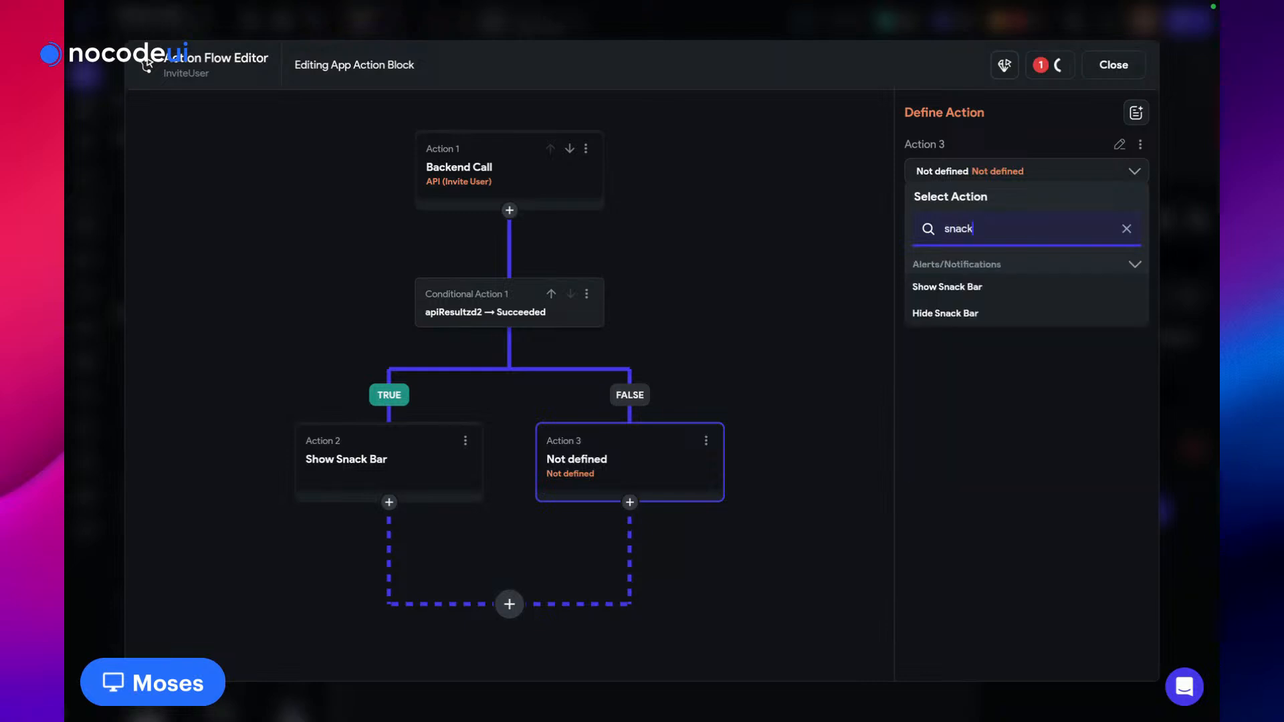
click(955, 290)
click(946, 281)
text(Error)
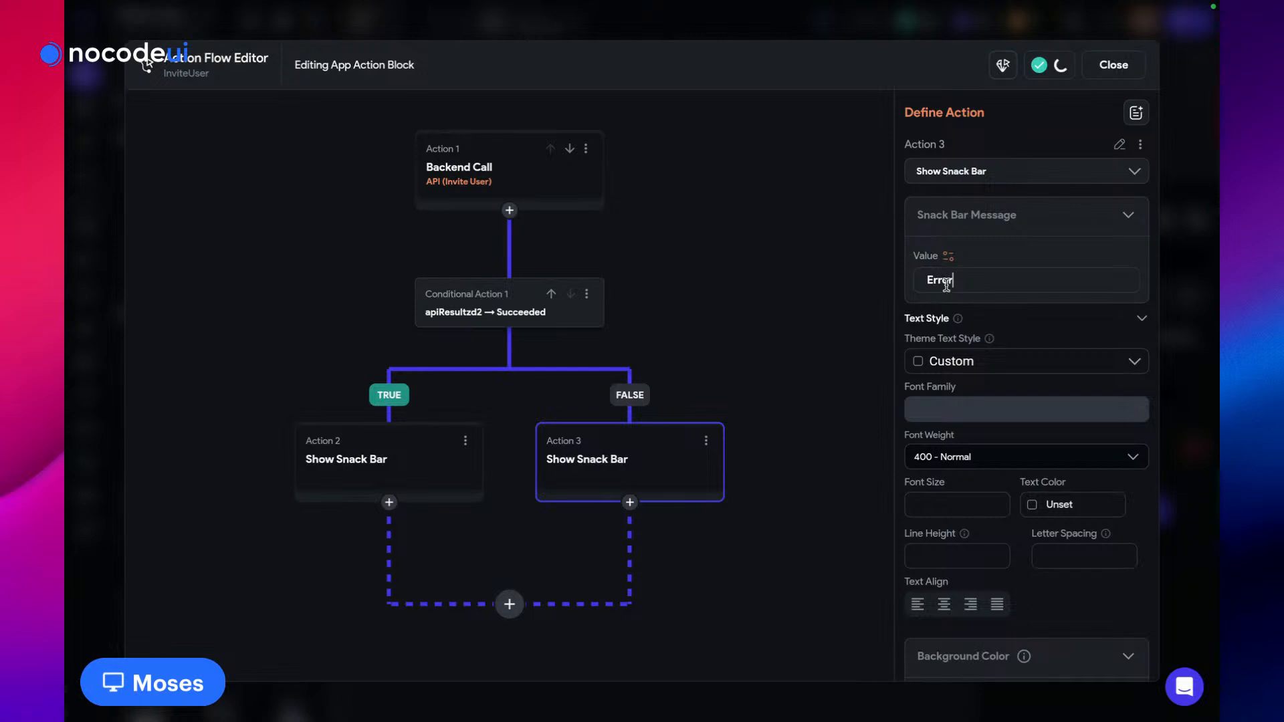
click(791, 357)
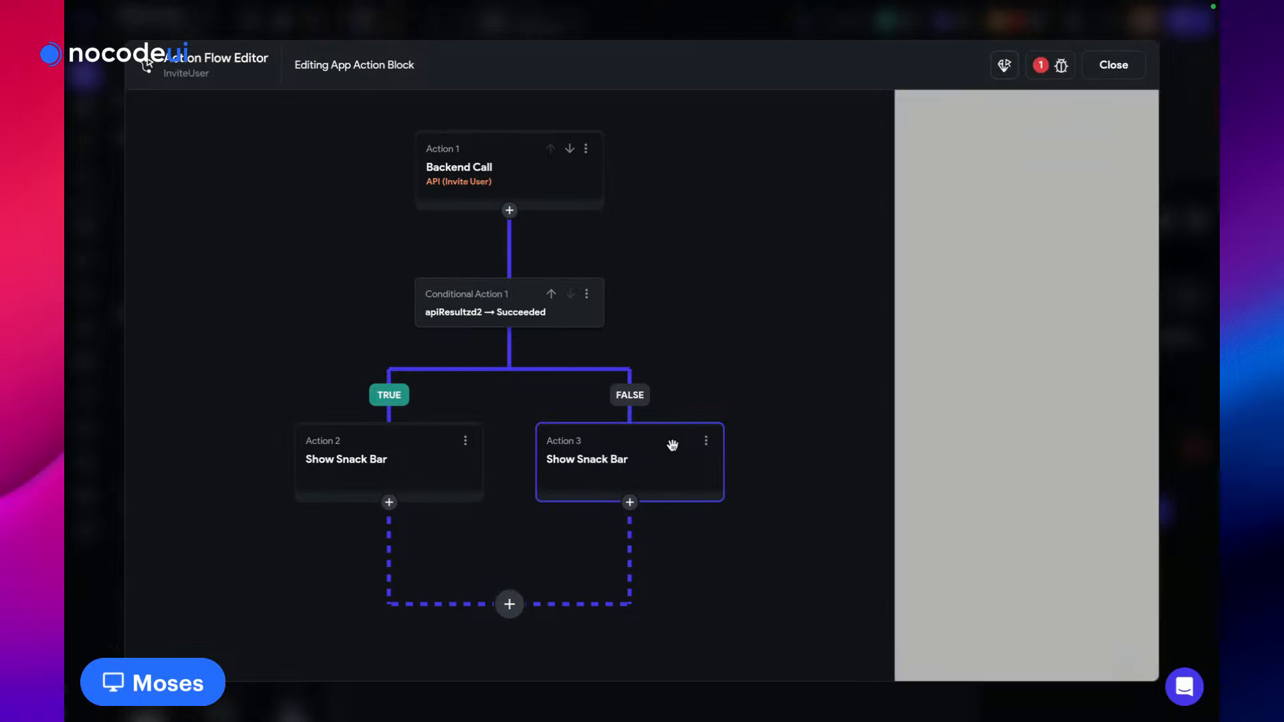
click(367, 475)
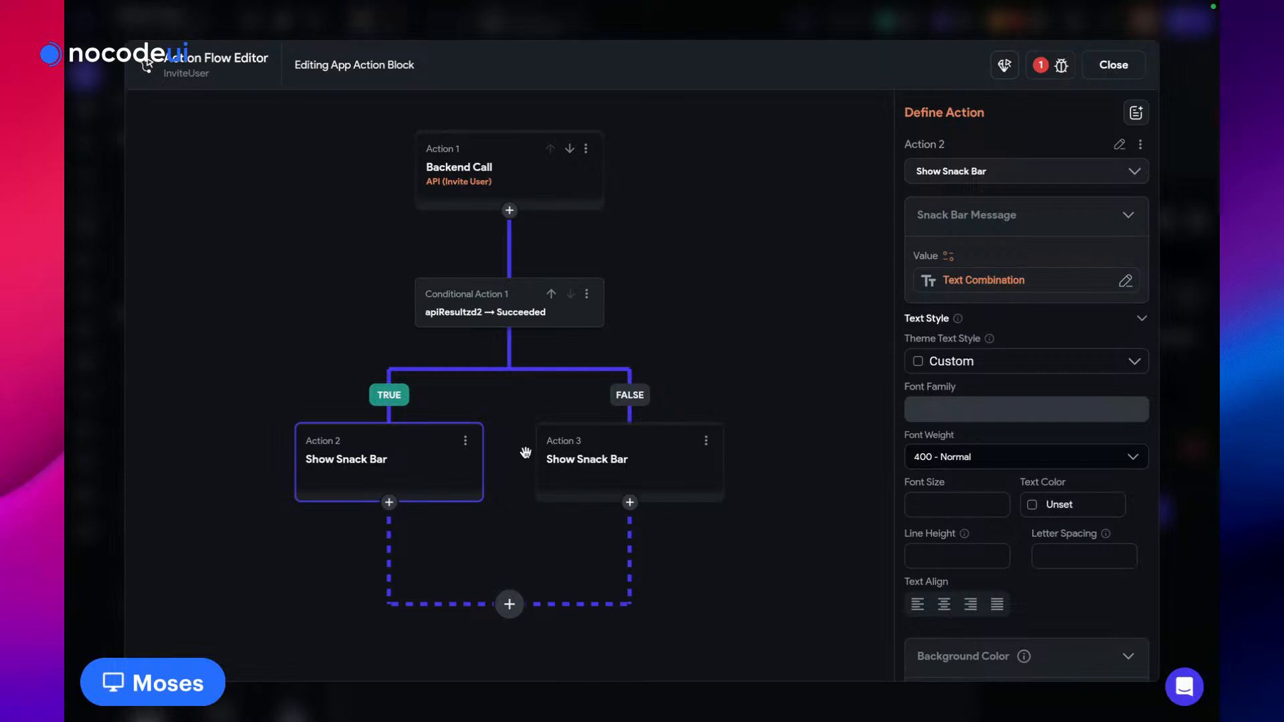
click(560, 461)
click(360, 461)
click(1061, 65)
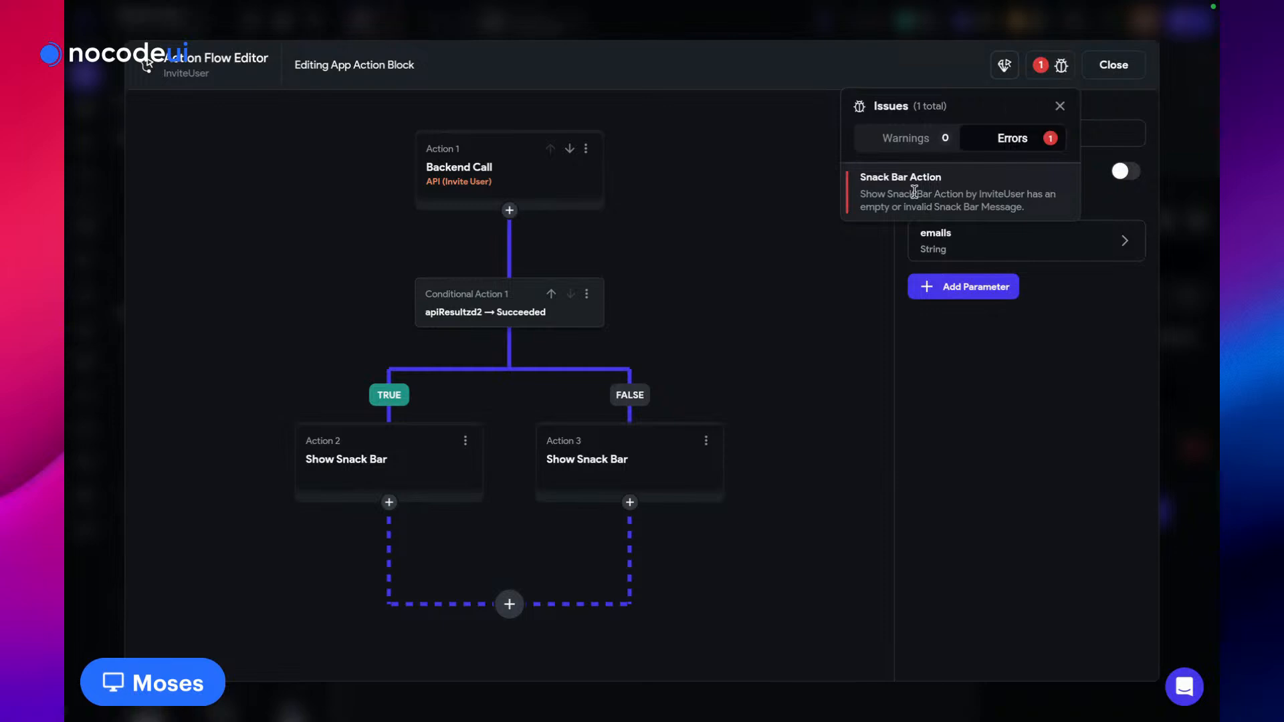
click(913, 193)
click(821, 336)
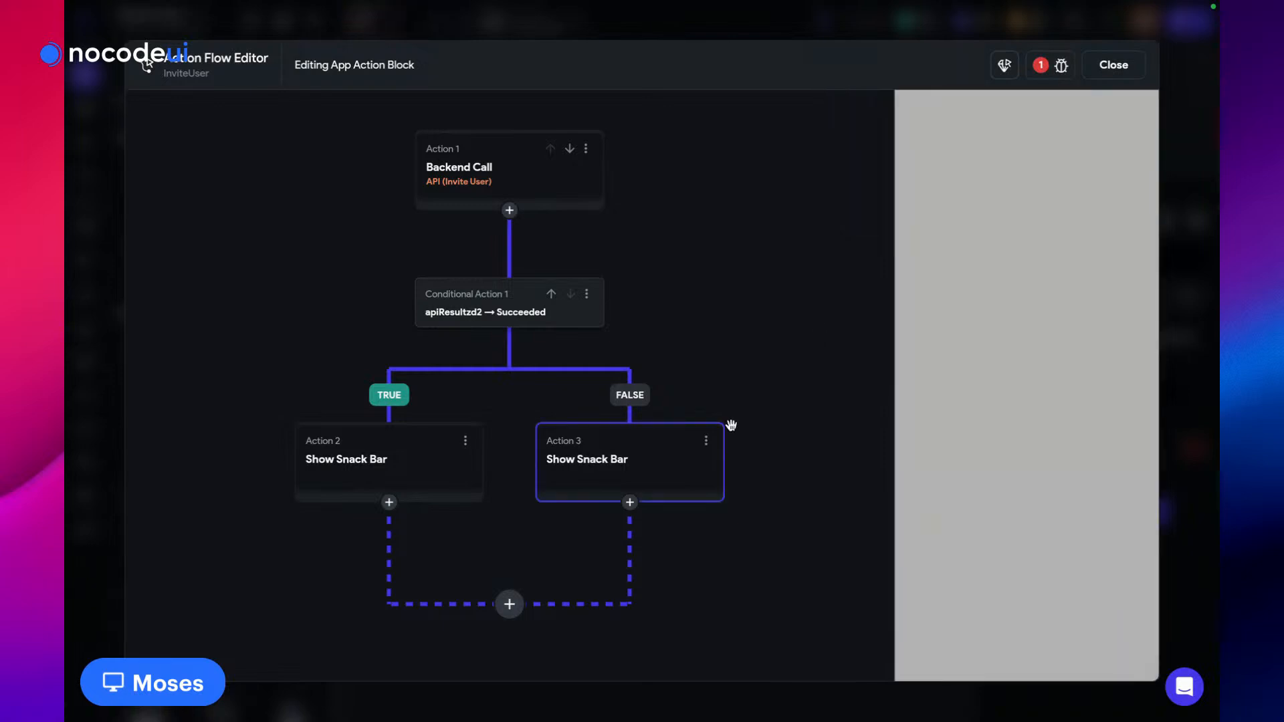
click(706, 440)
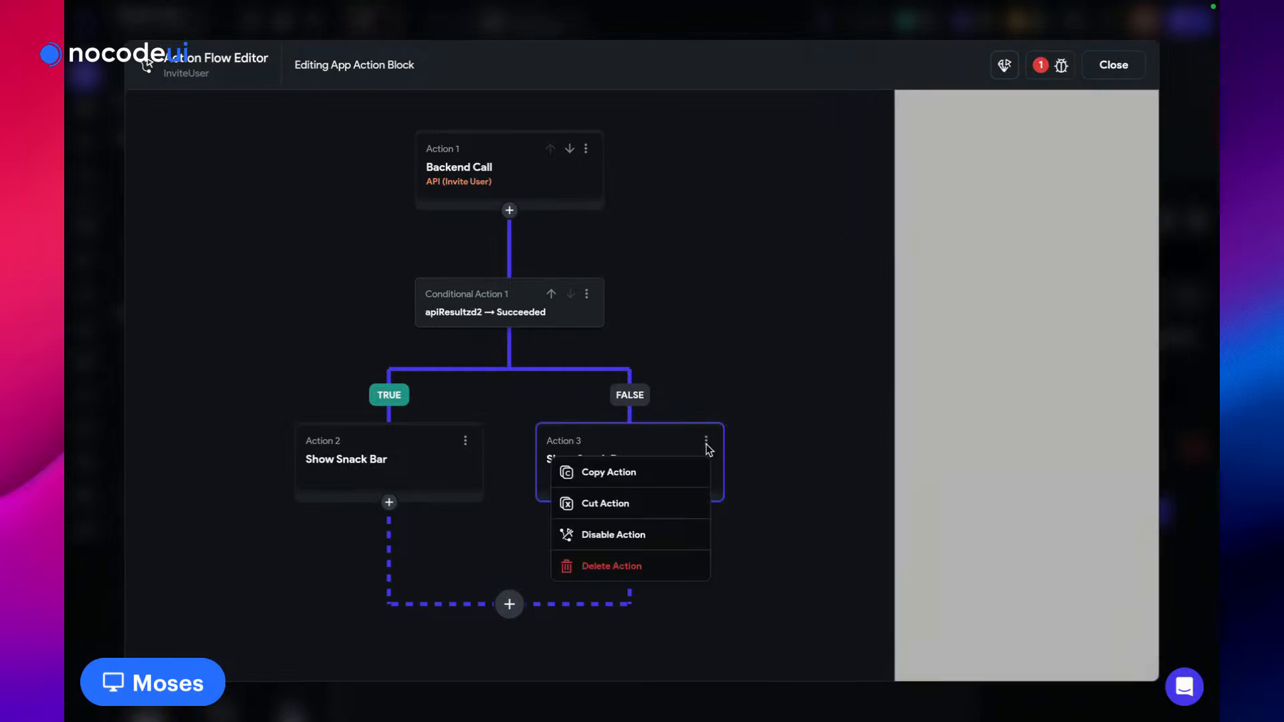
click(651, 567)
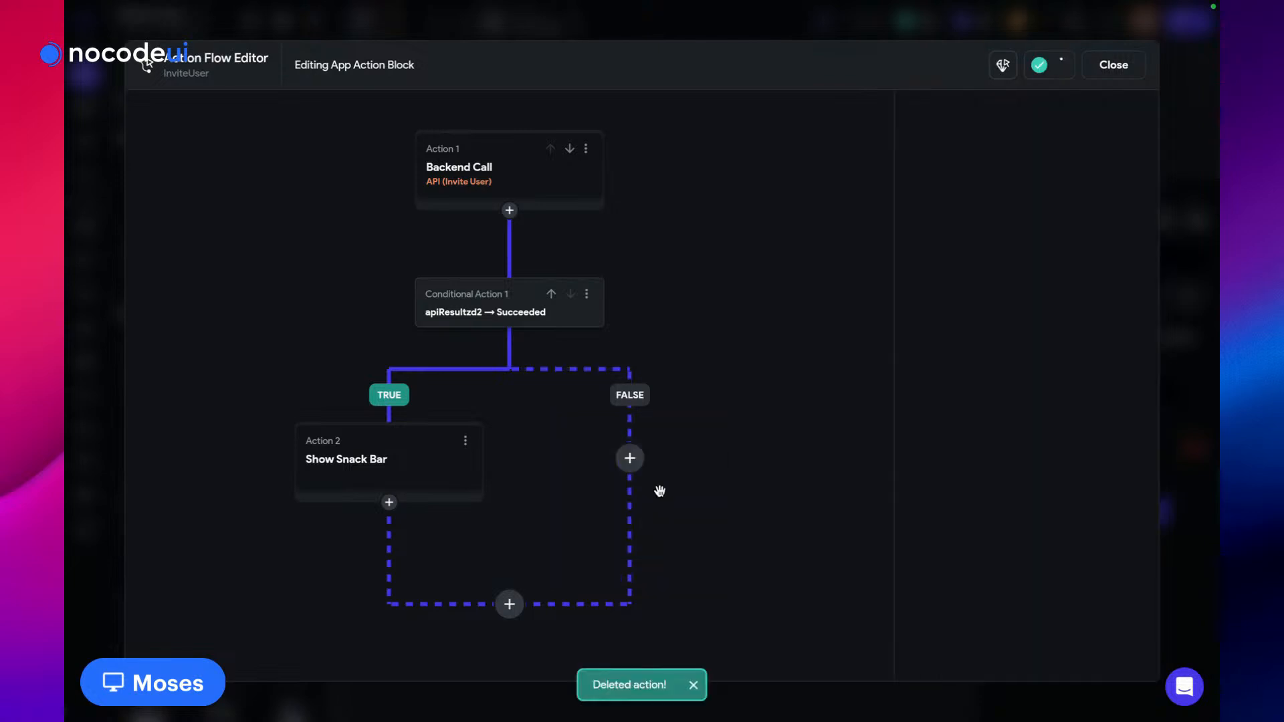
click(630, 458)
click(792, 447)
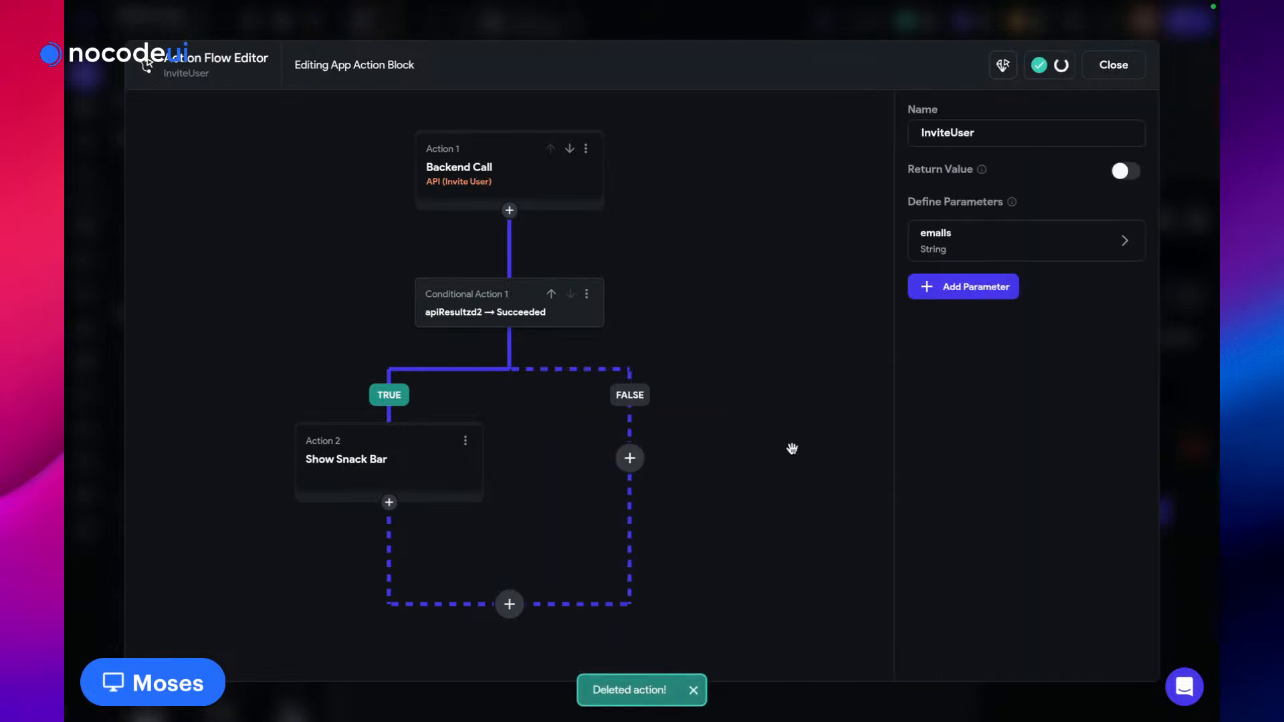
Select the Send Invites button in modal_invite_users and open its Action Flow Editor
click(1124, 71)
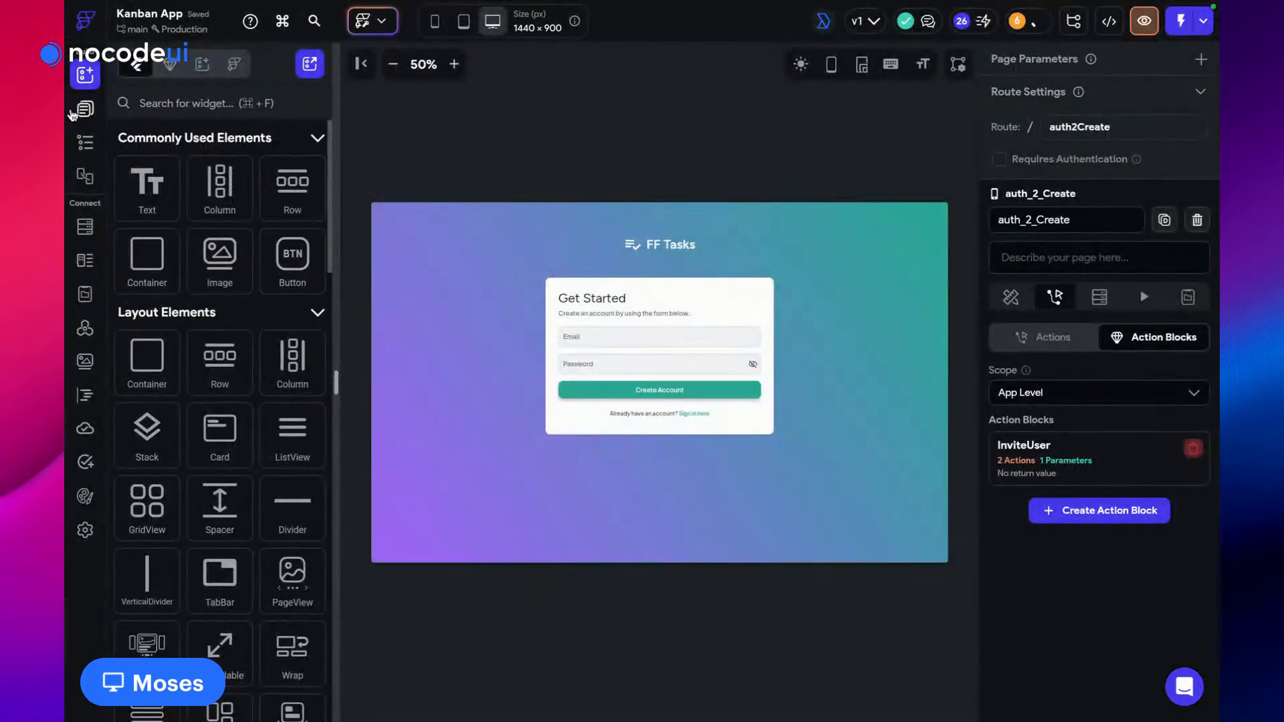
click(85, 142)
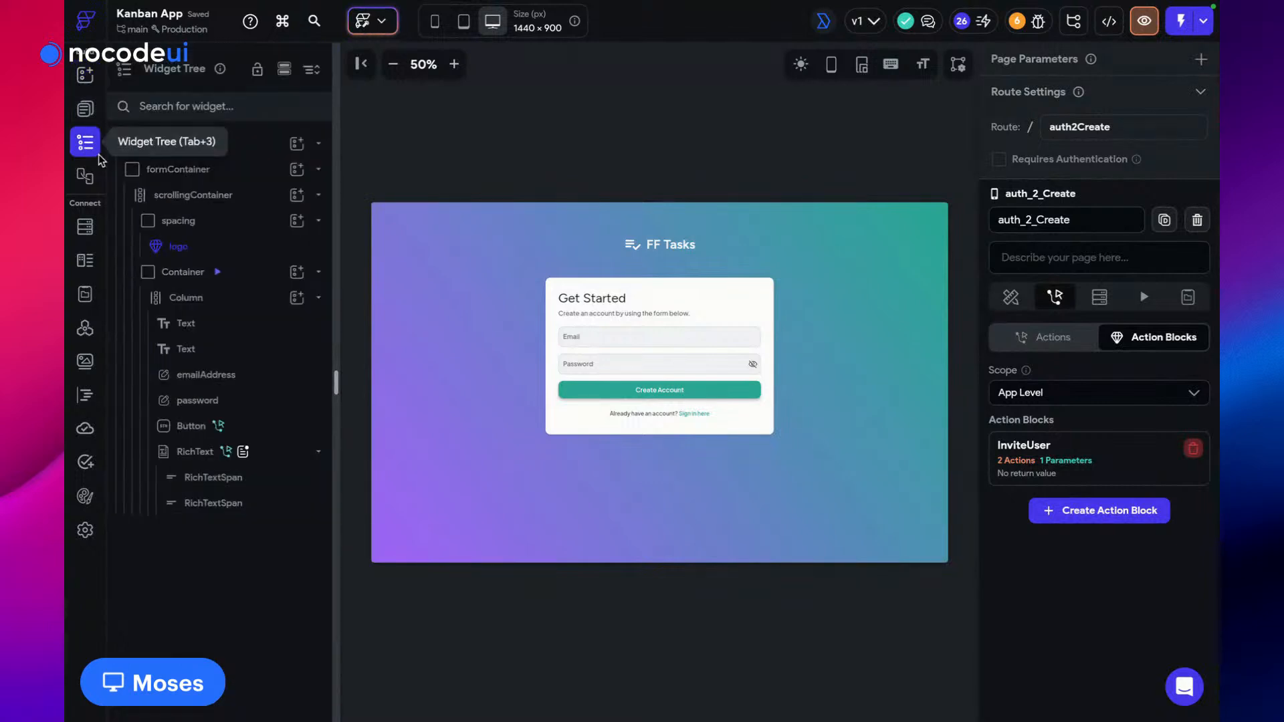
click(75, 113)
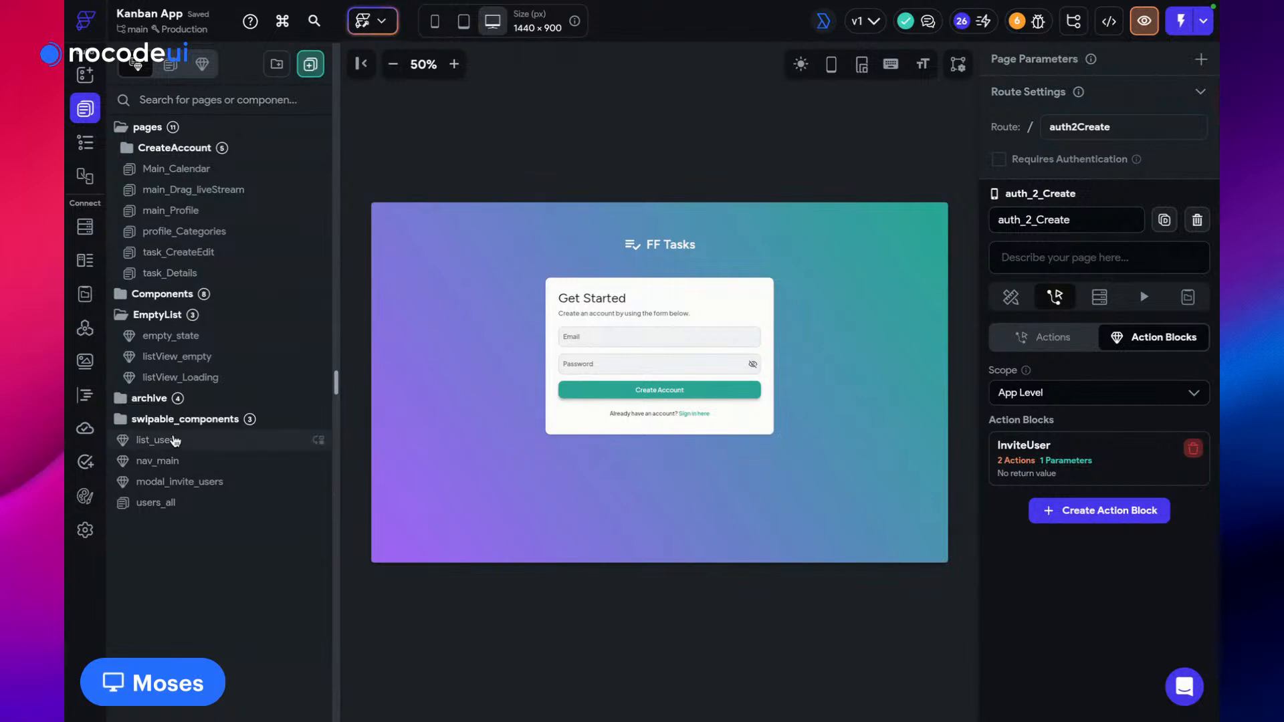
click(176, 483)
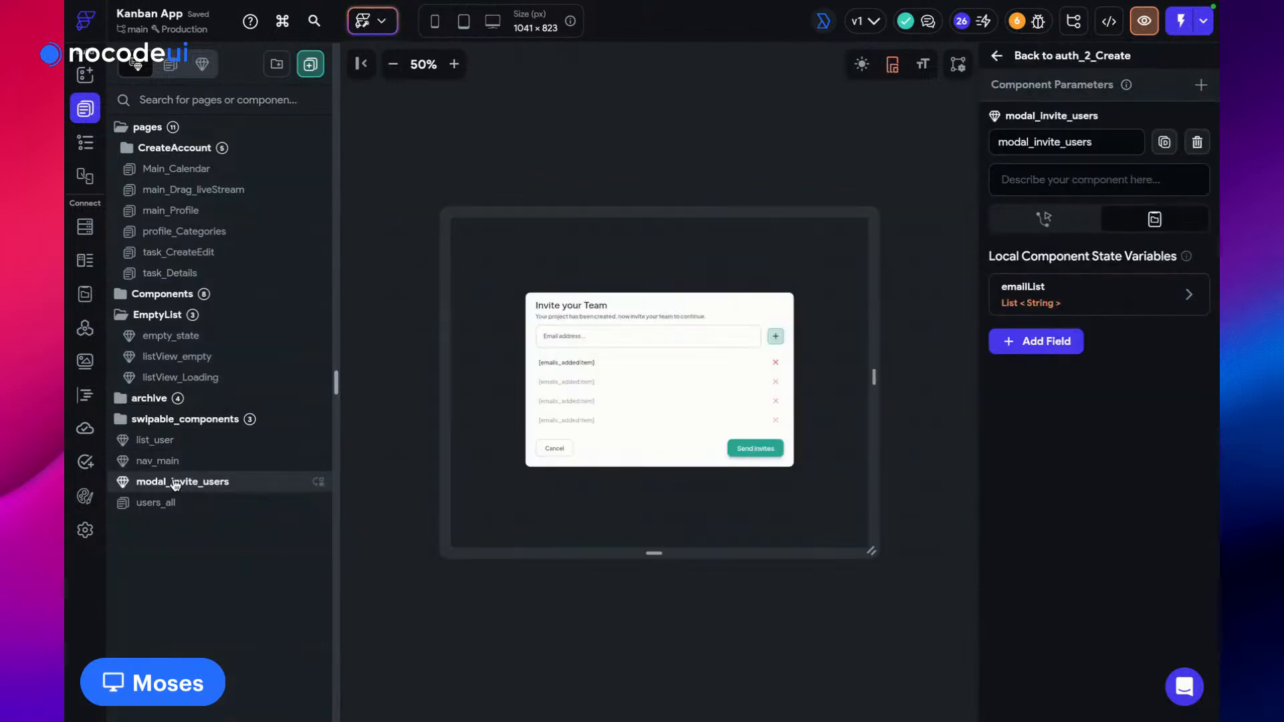
click(756, 448)
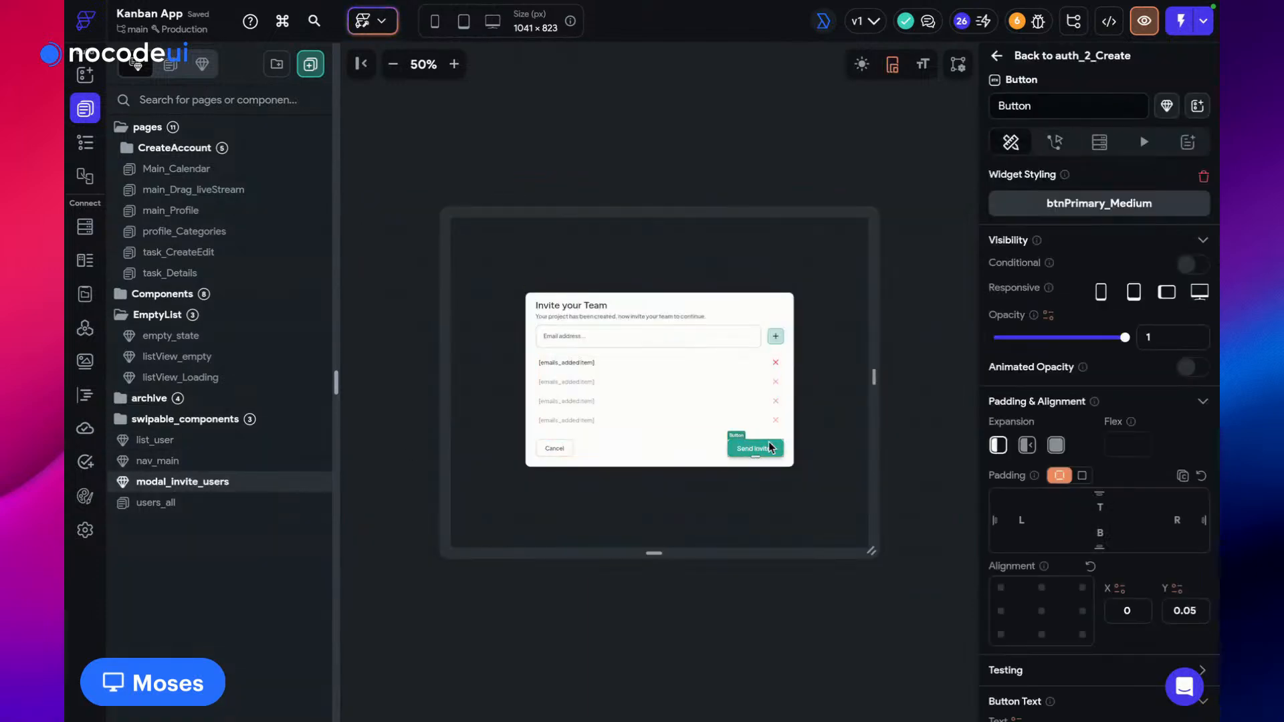
click(1055, 142)
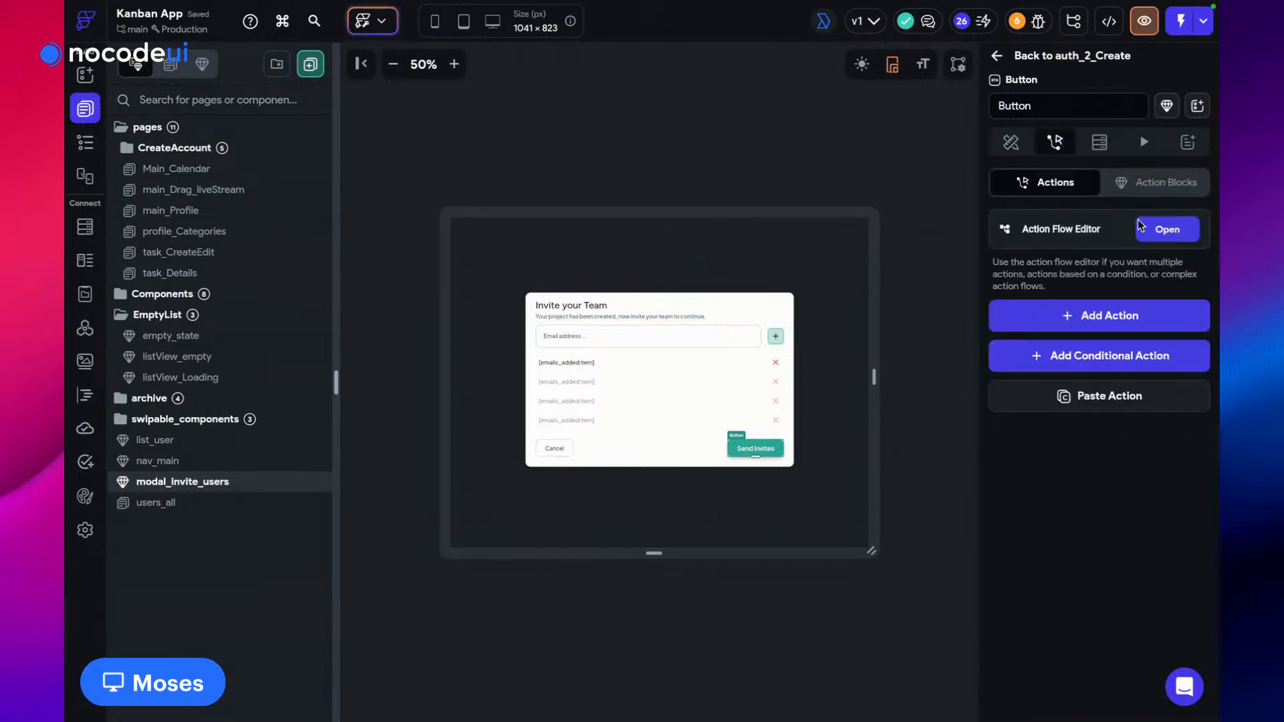
click(1157, 234)
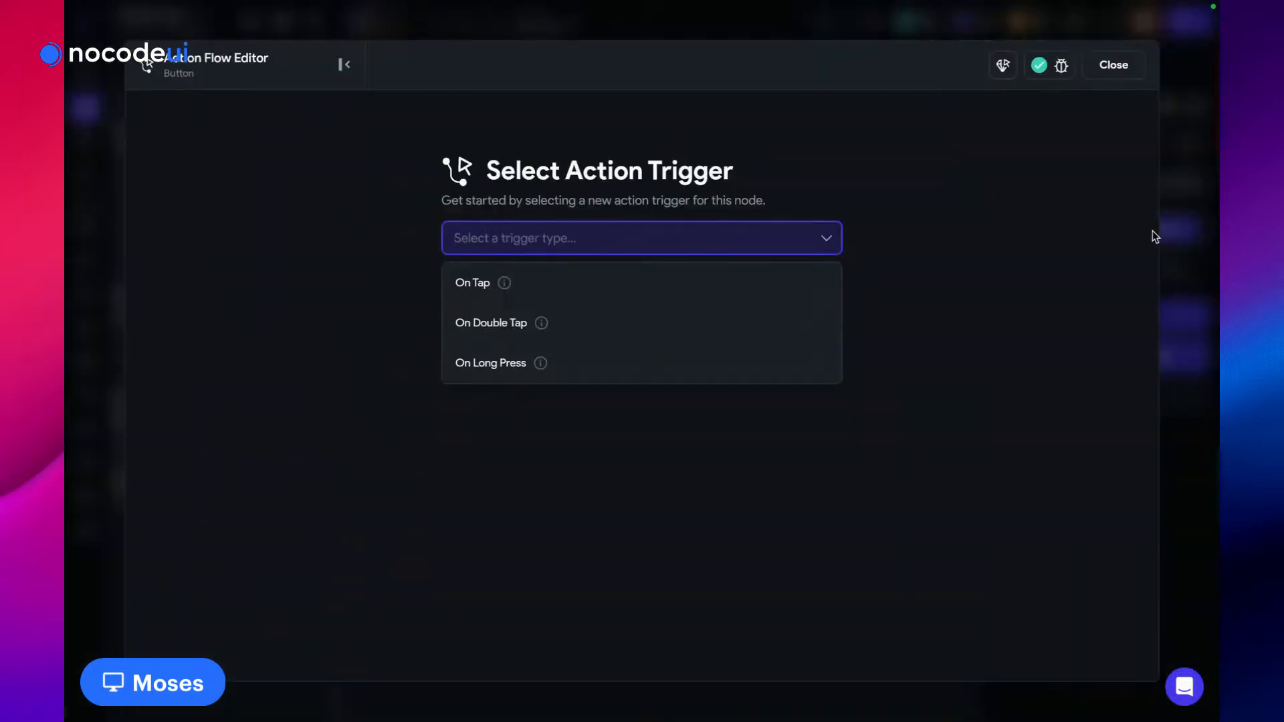
Add the InviteUser action block as the first action of the On Tap flow
click(640, 289)
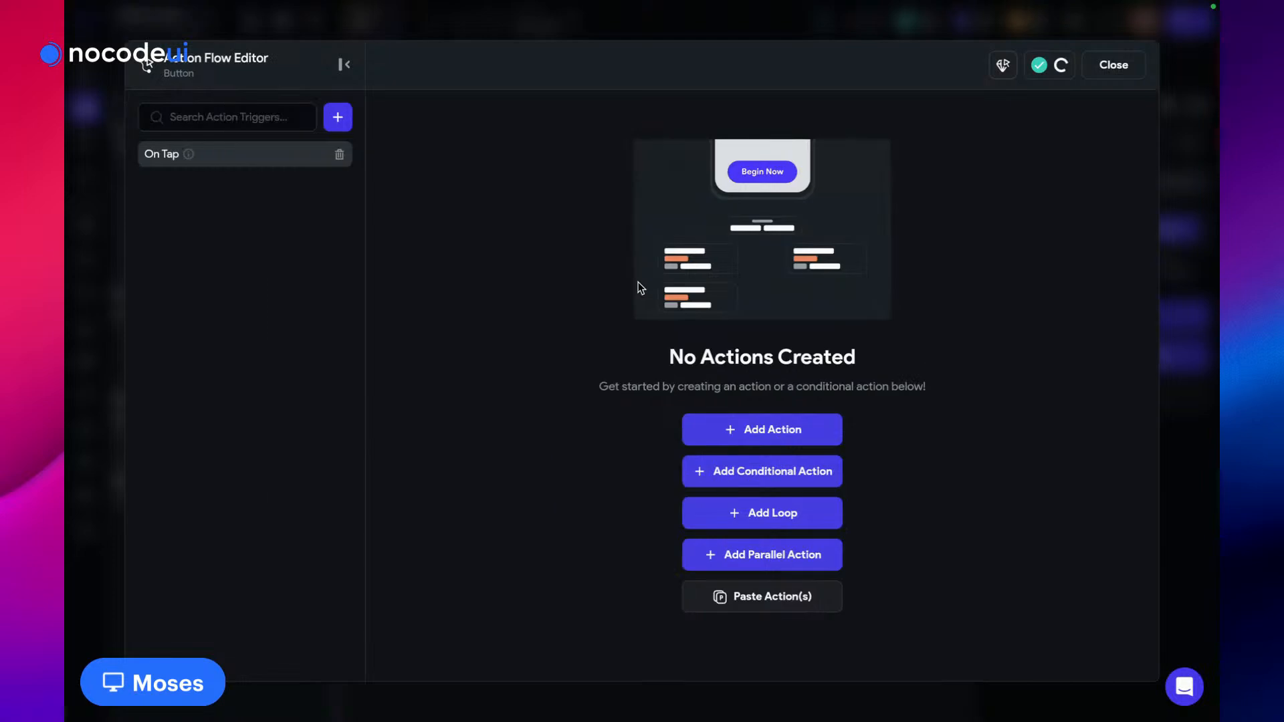
click(769, 429)
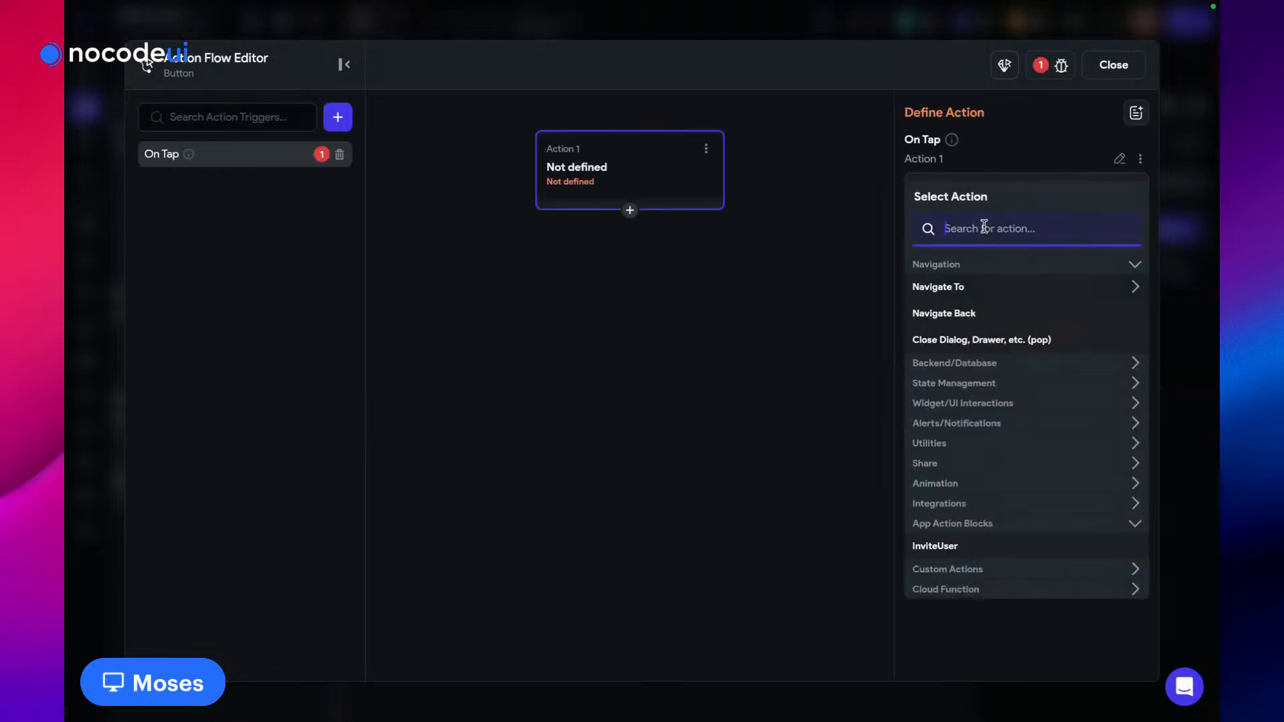
text(acti)
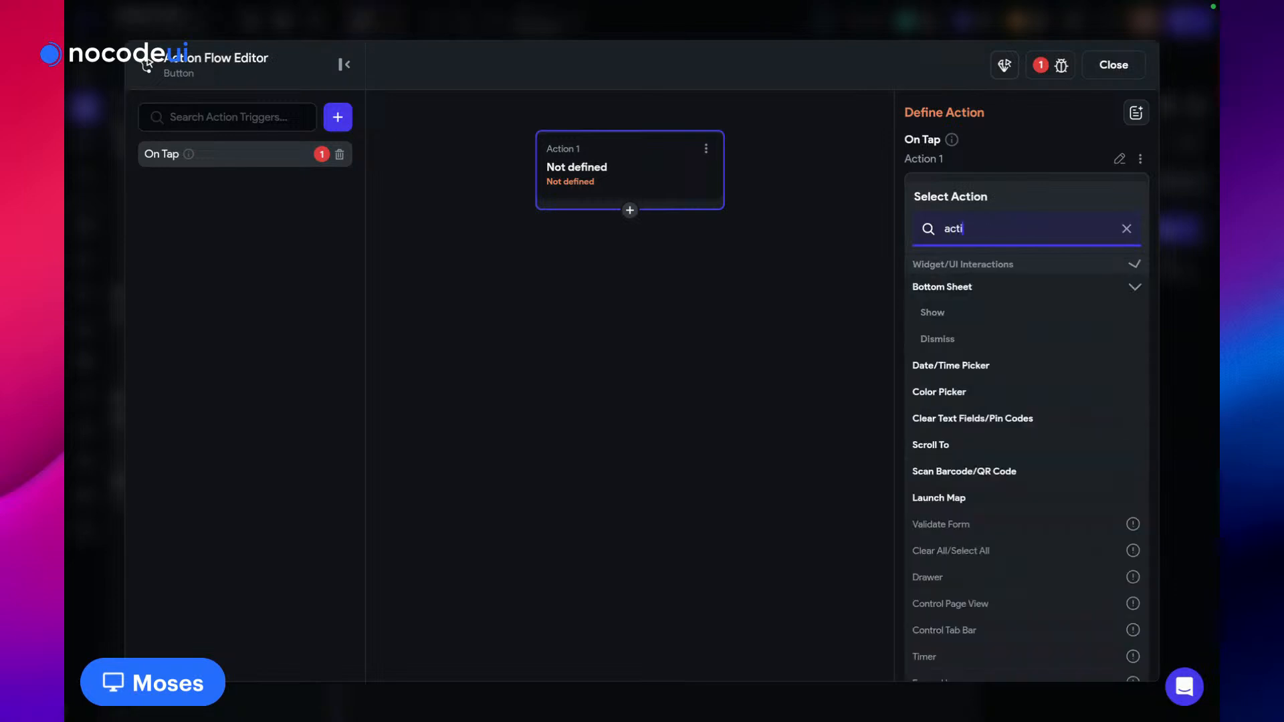
text(on blo)
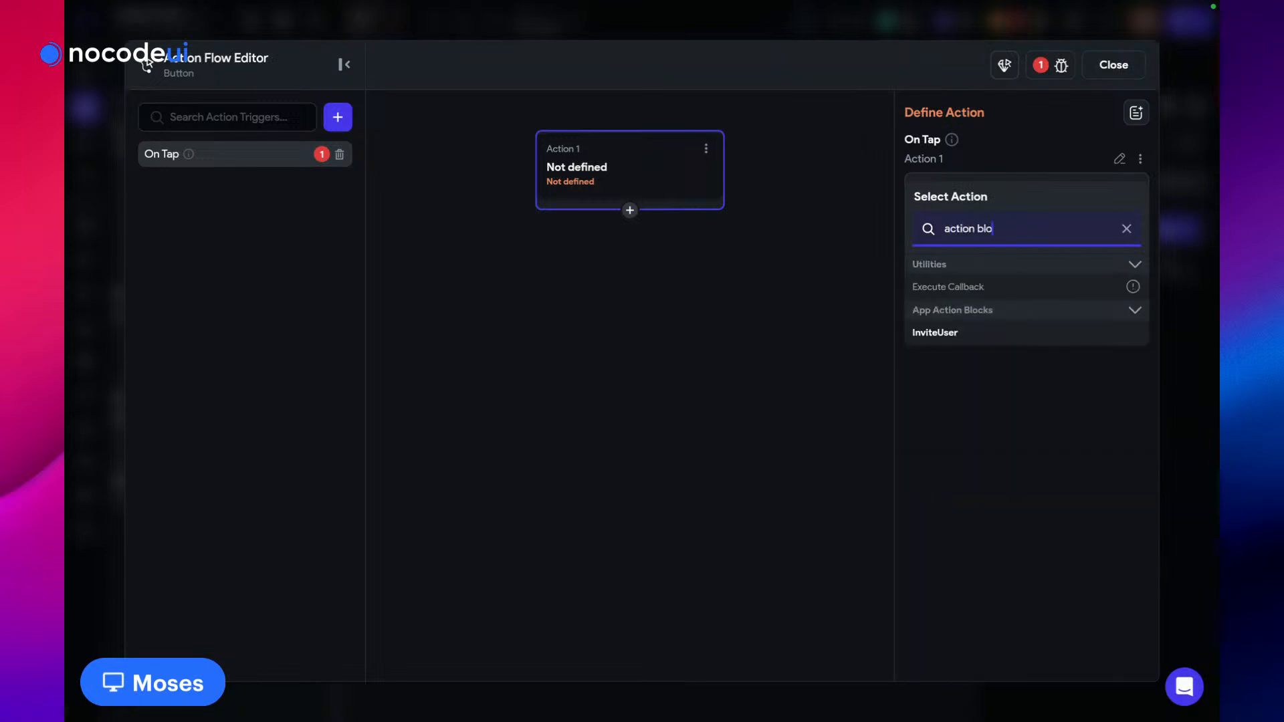
click(946, 334)
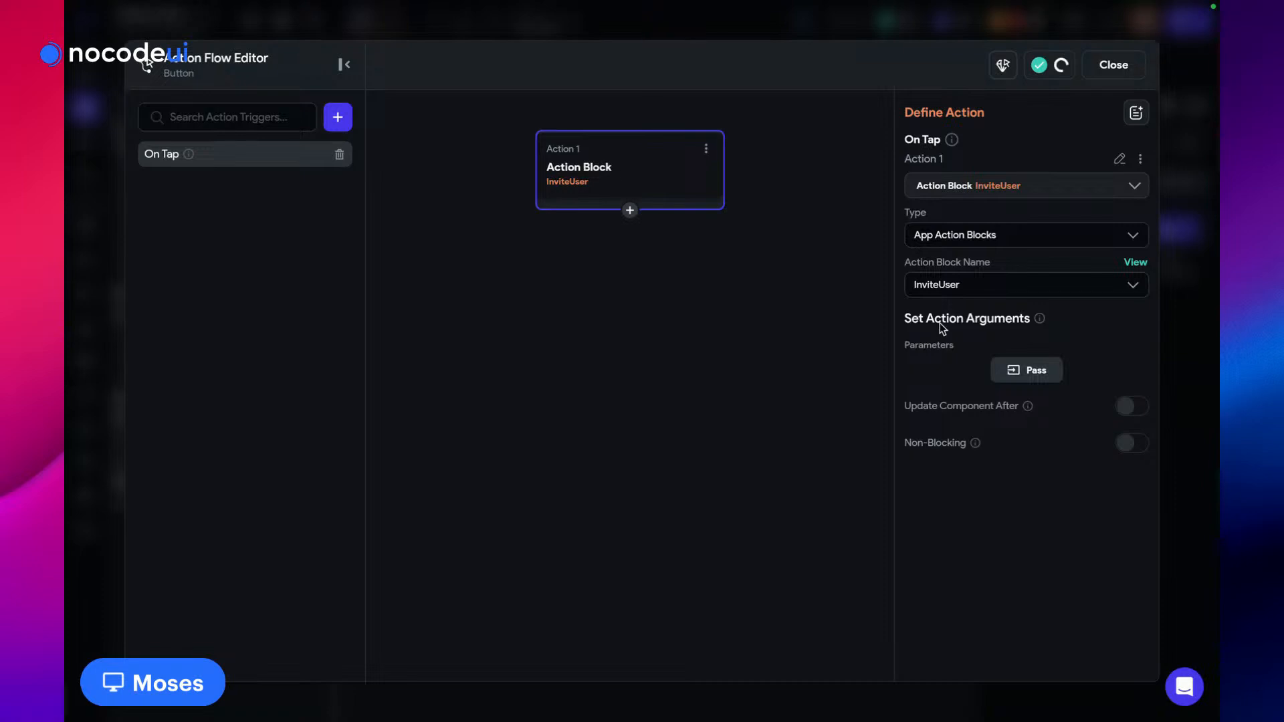
Set the block's emails parameter to the component state variable emailList
click(1025, 372)
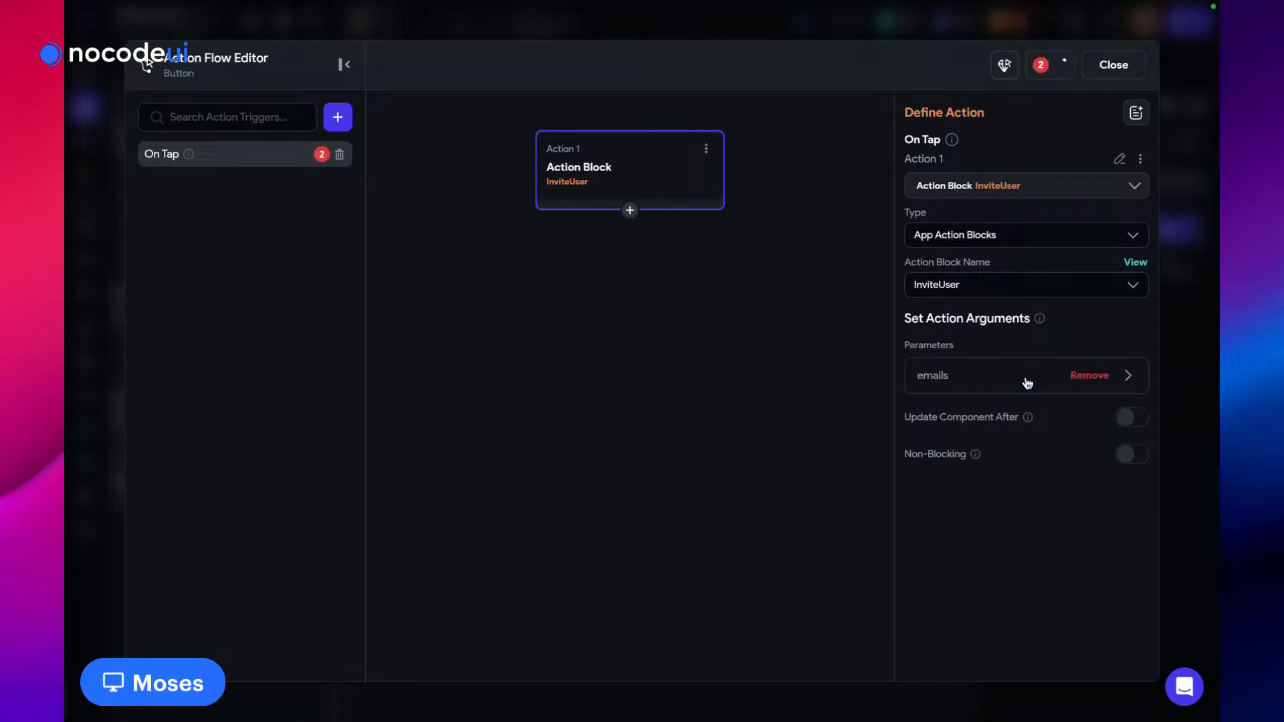
click(933, 376)
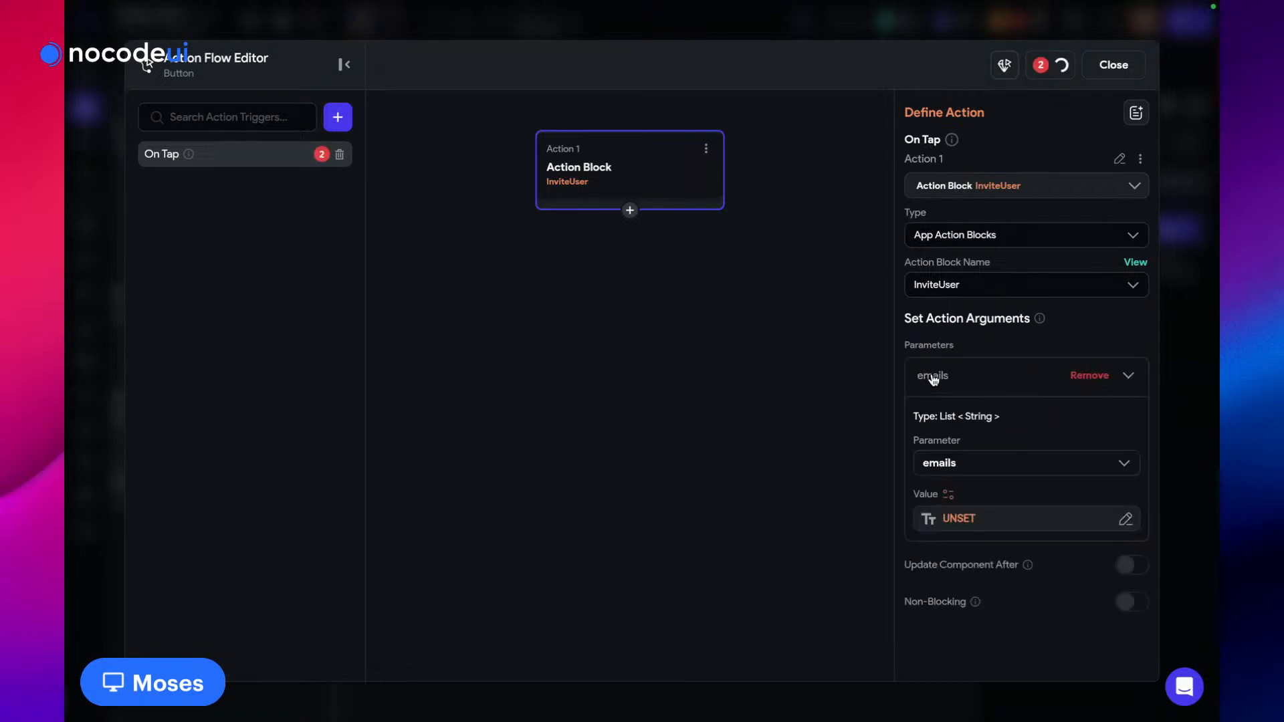
click(951, 525)
scroll(769, 568, down, 1)
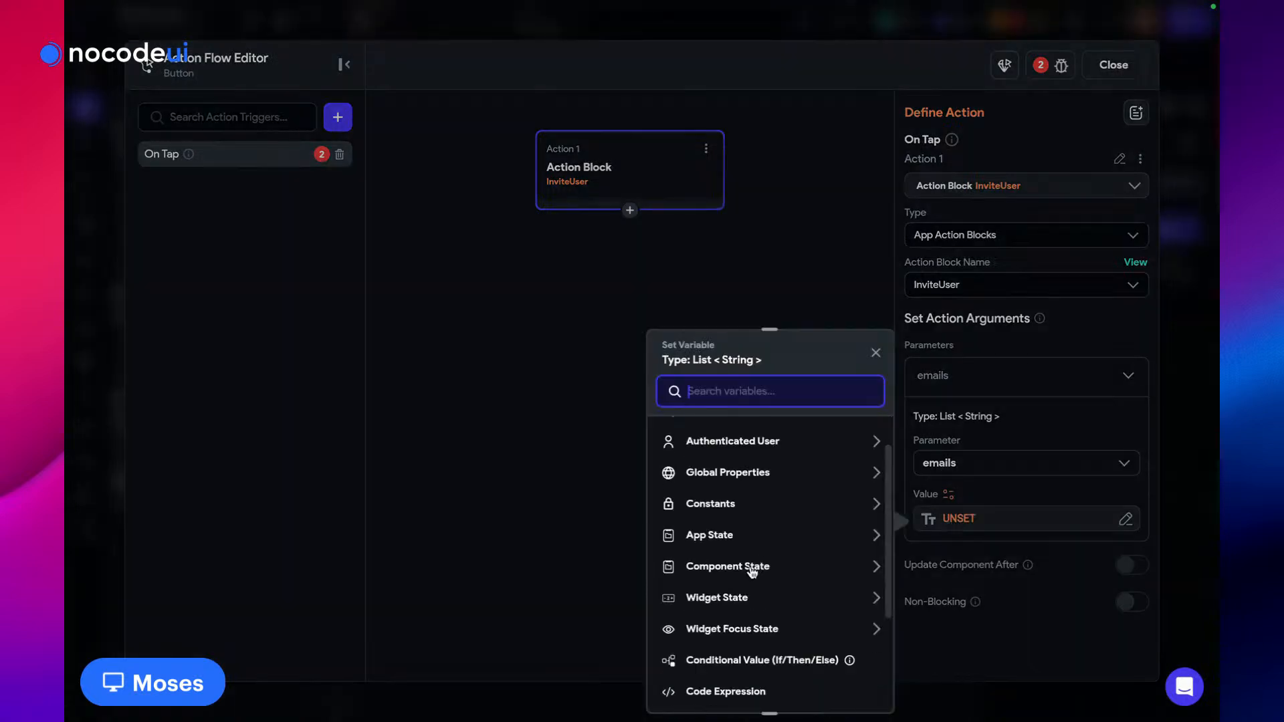
click(752, 568)
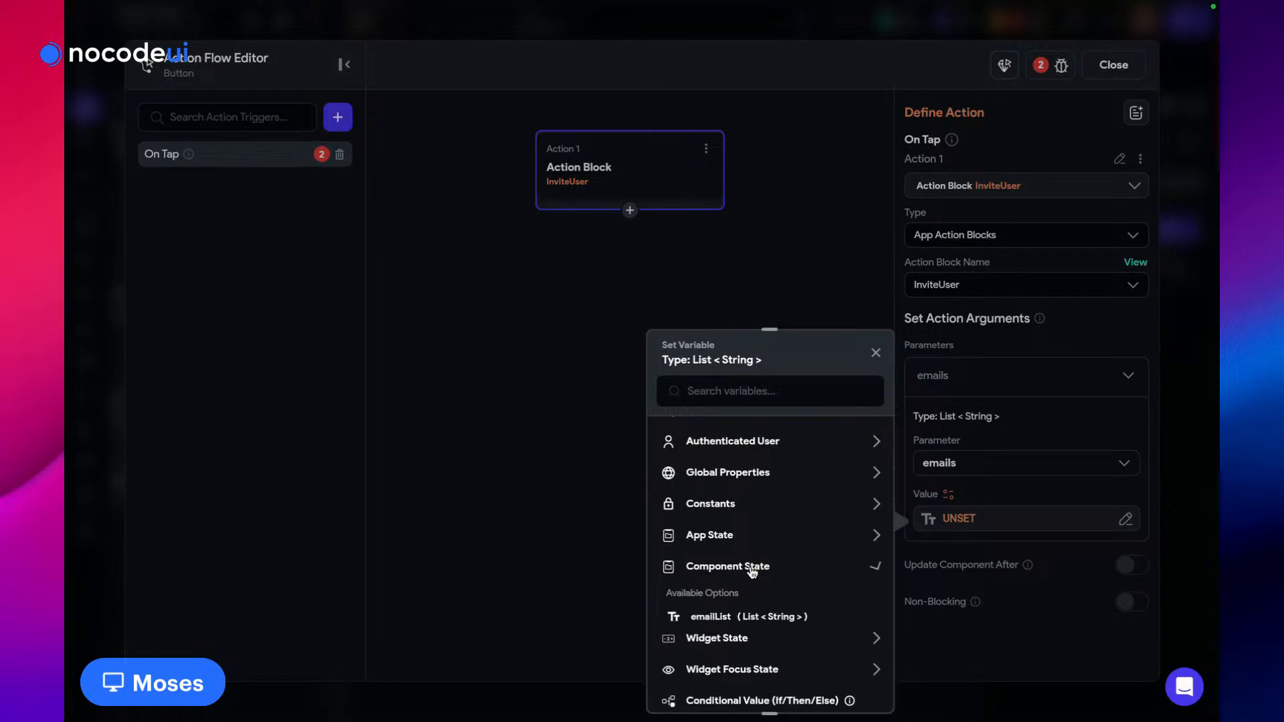
click(719, 618)
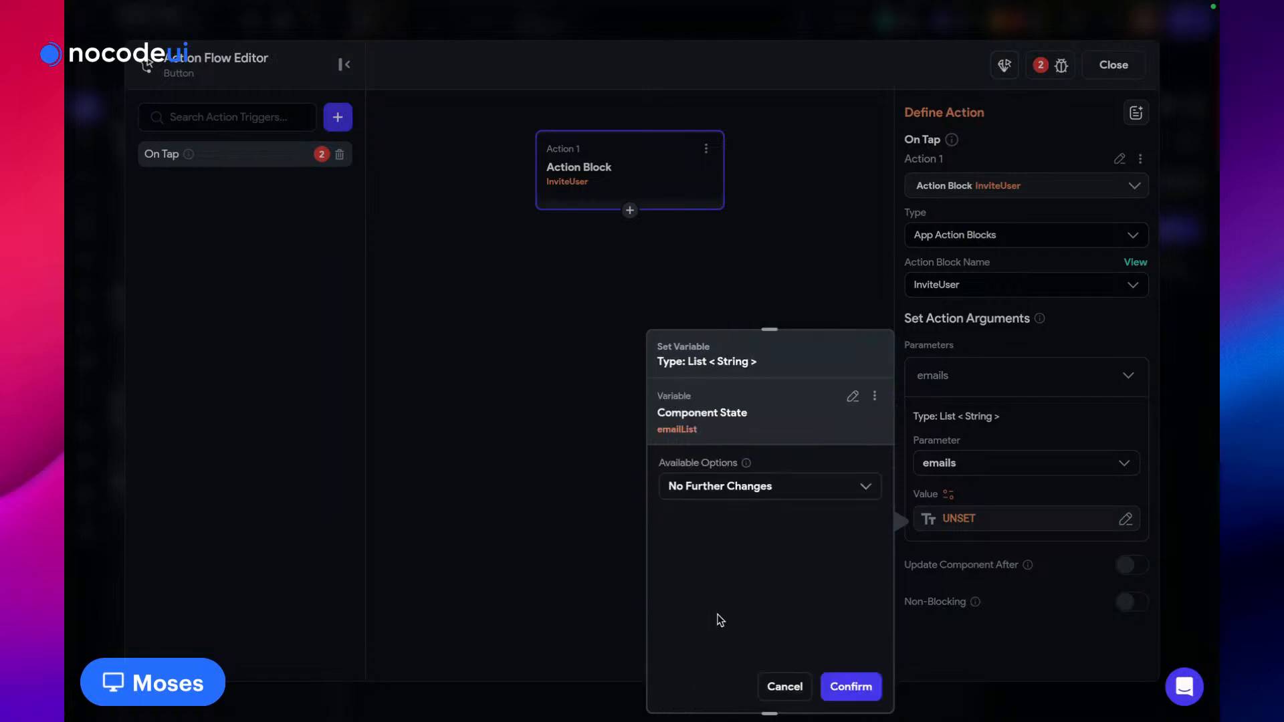
click(850, 687)
scroll(989, 464, down, 2)
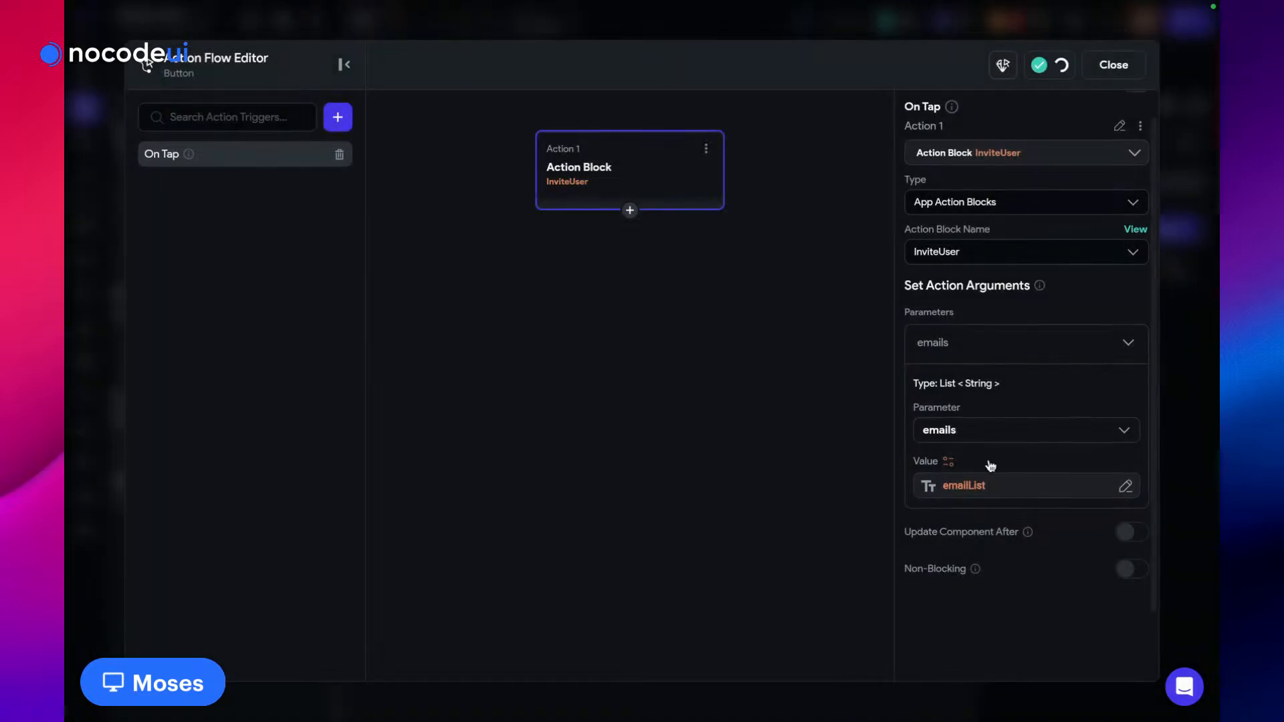
scroll(919, 344, up, 2)
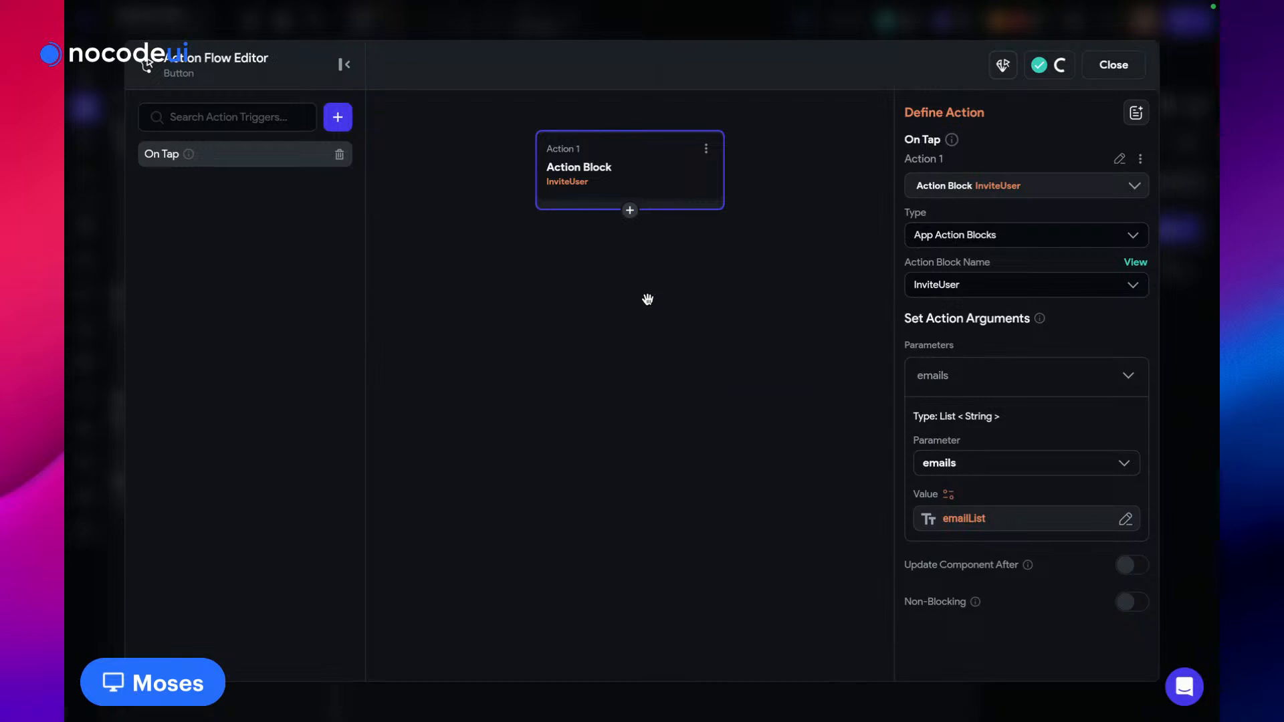
Add a second action after InviteUser that dismisses the bottom sheet
click(629, 210)
click(626, 240)
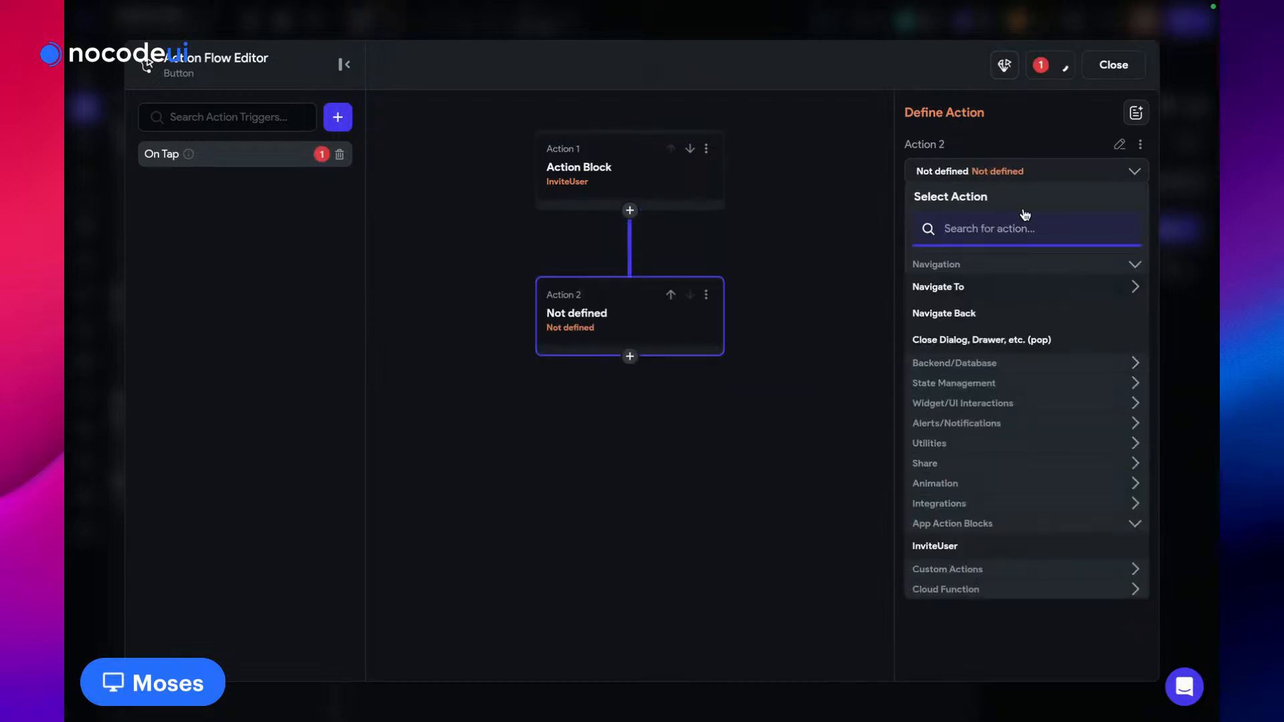
text(close)
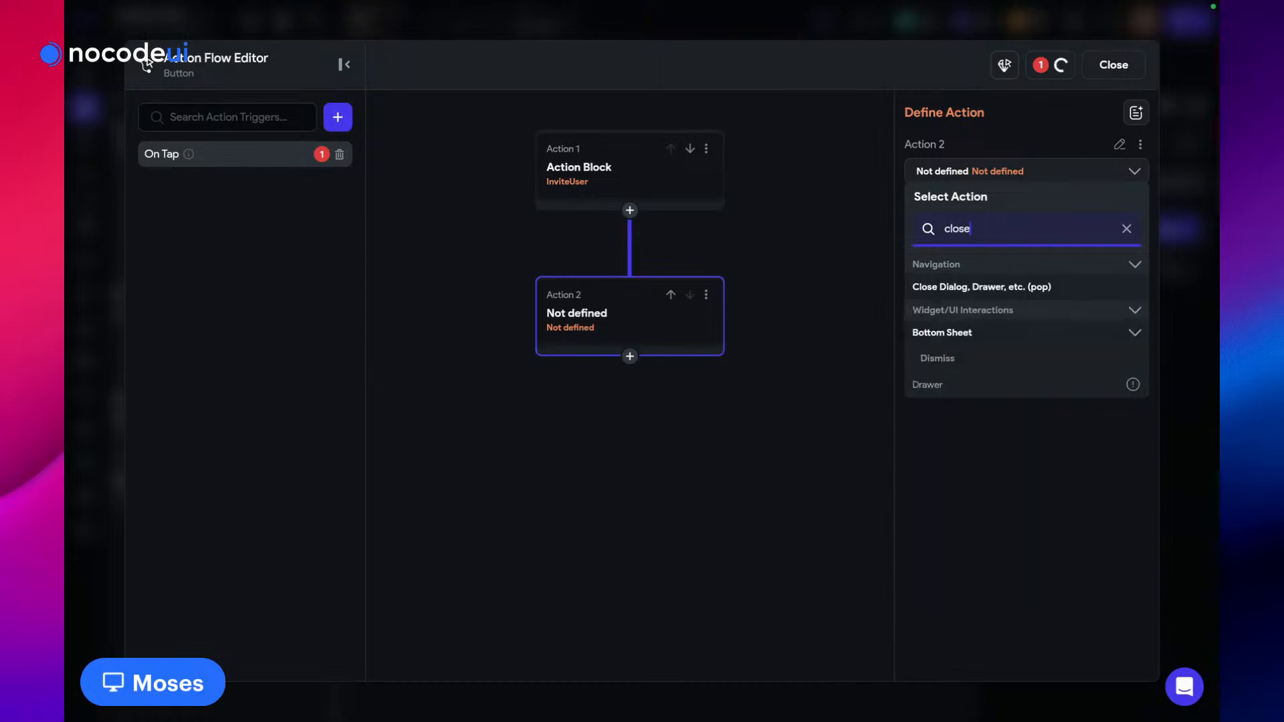
click(988, 289)
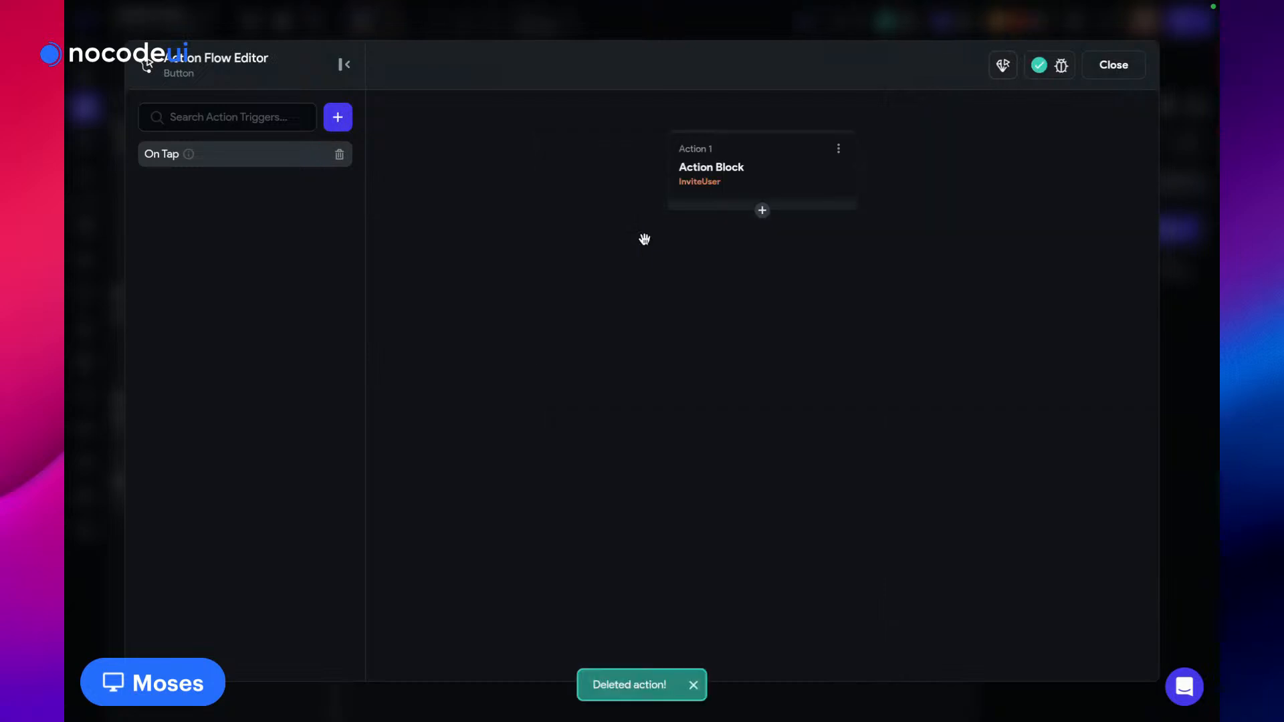
click(762, 210)
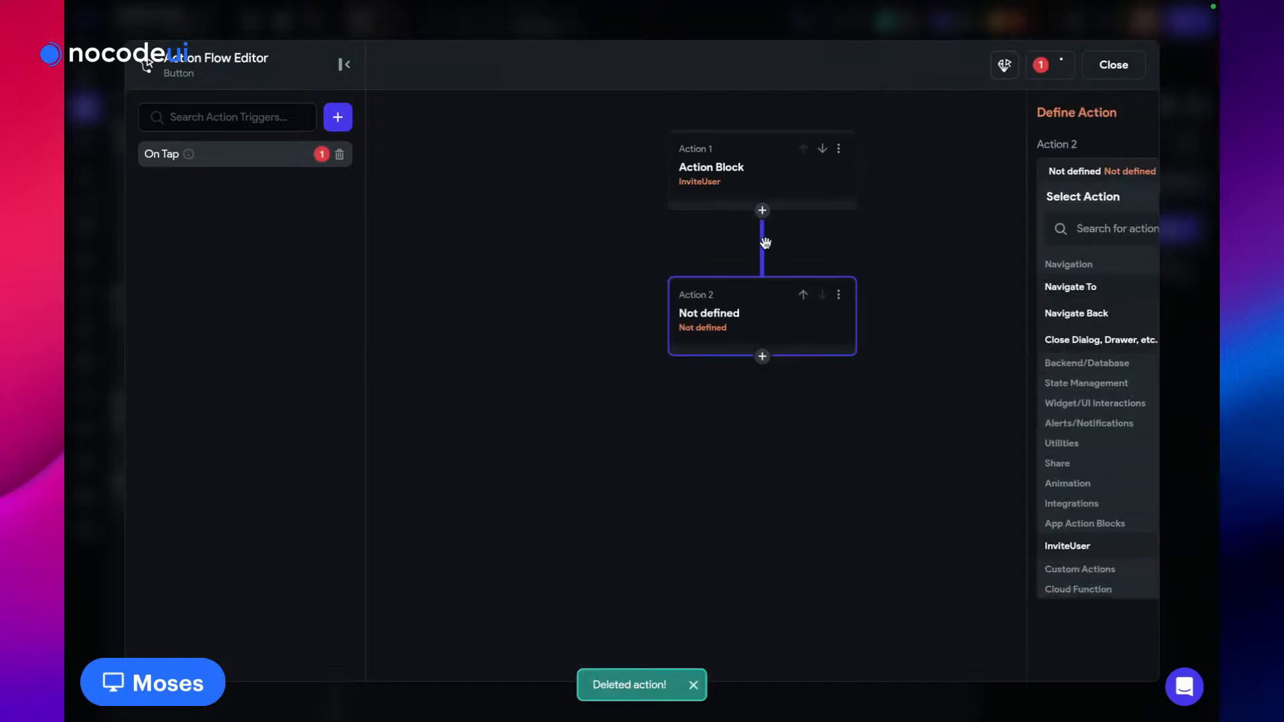
click(936, 229)
text(close)
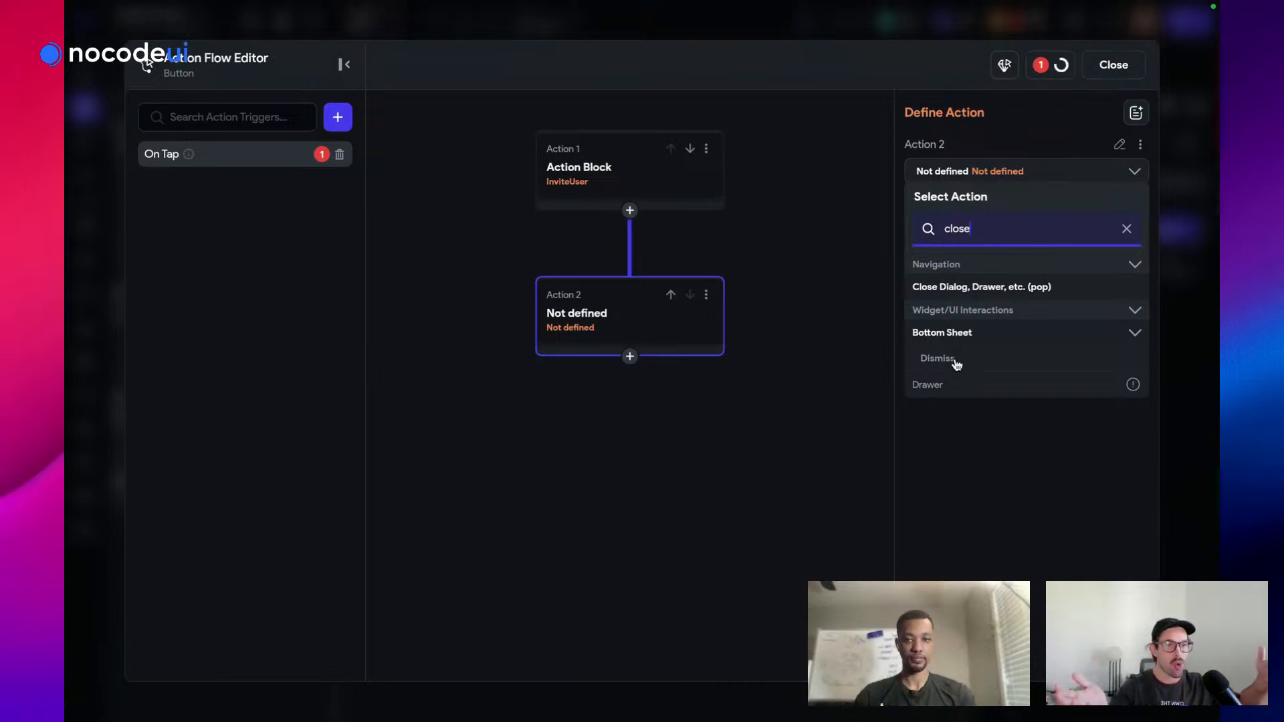
click(956, 362)
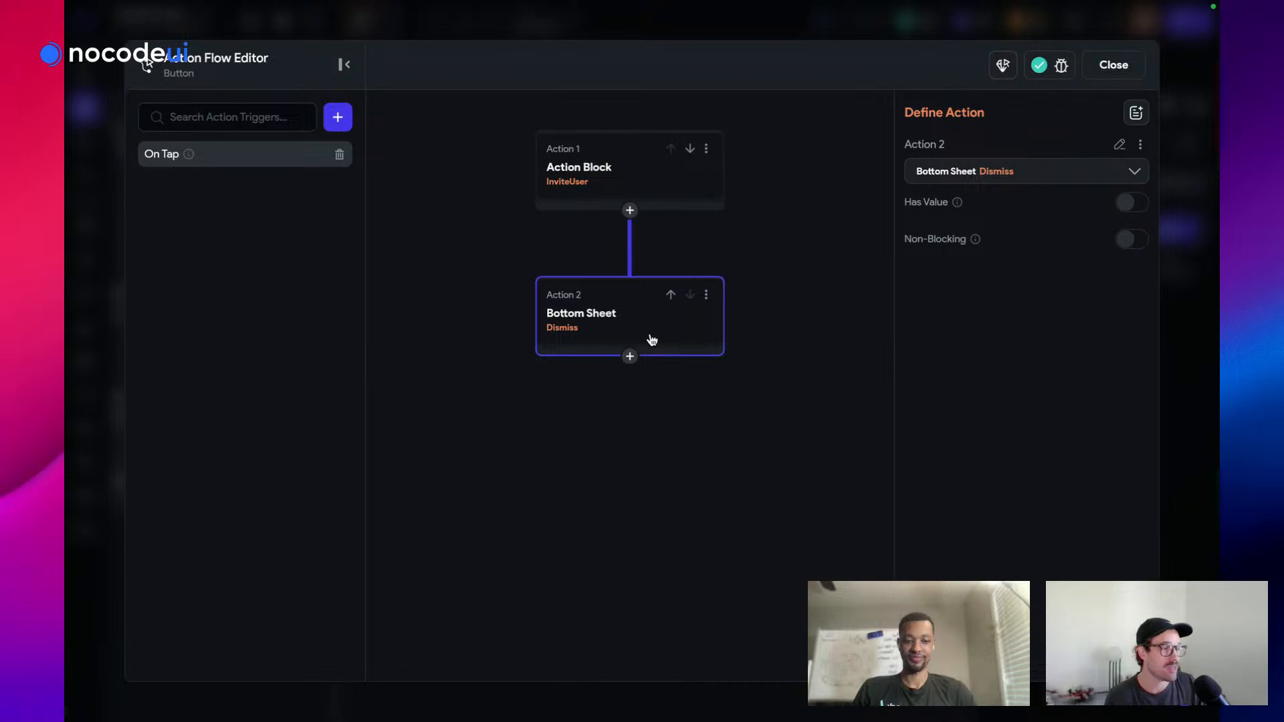
Insert a Dismiss Custom Dialog action after InviteUser, then delete it again
click(630, 211)
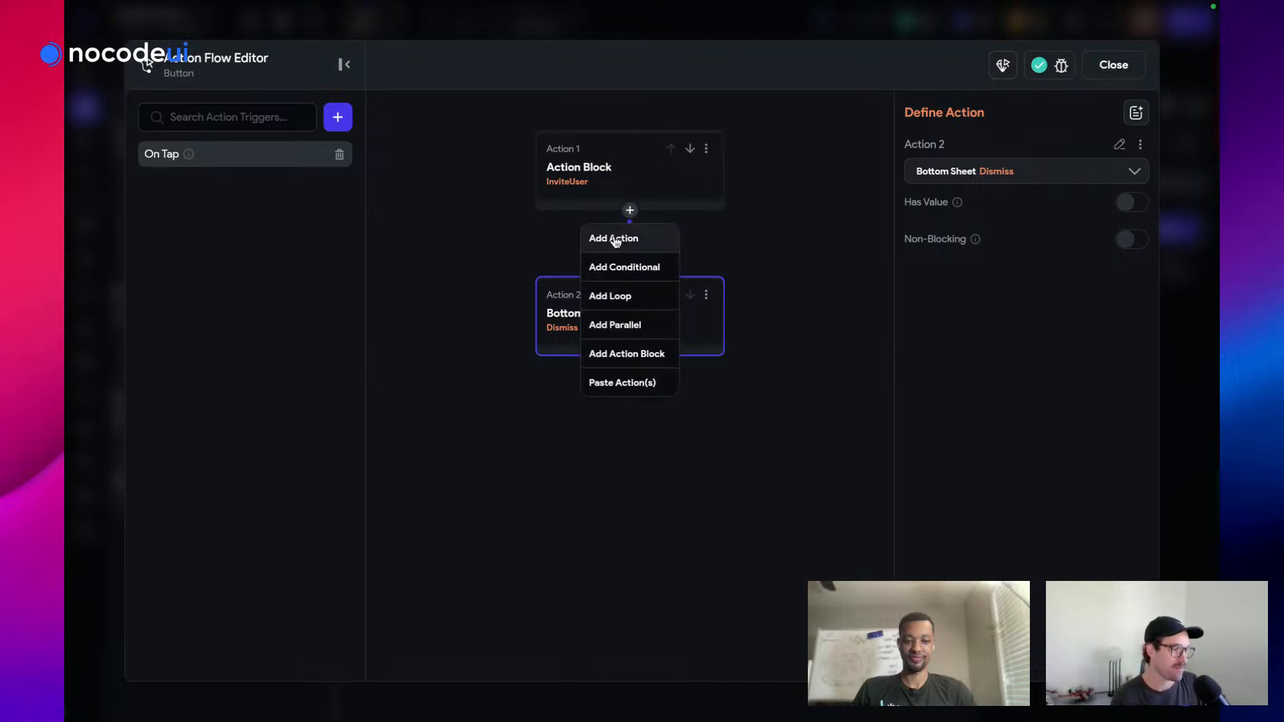
click(615, 241)
text(dism)
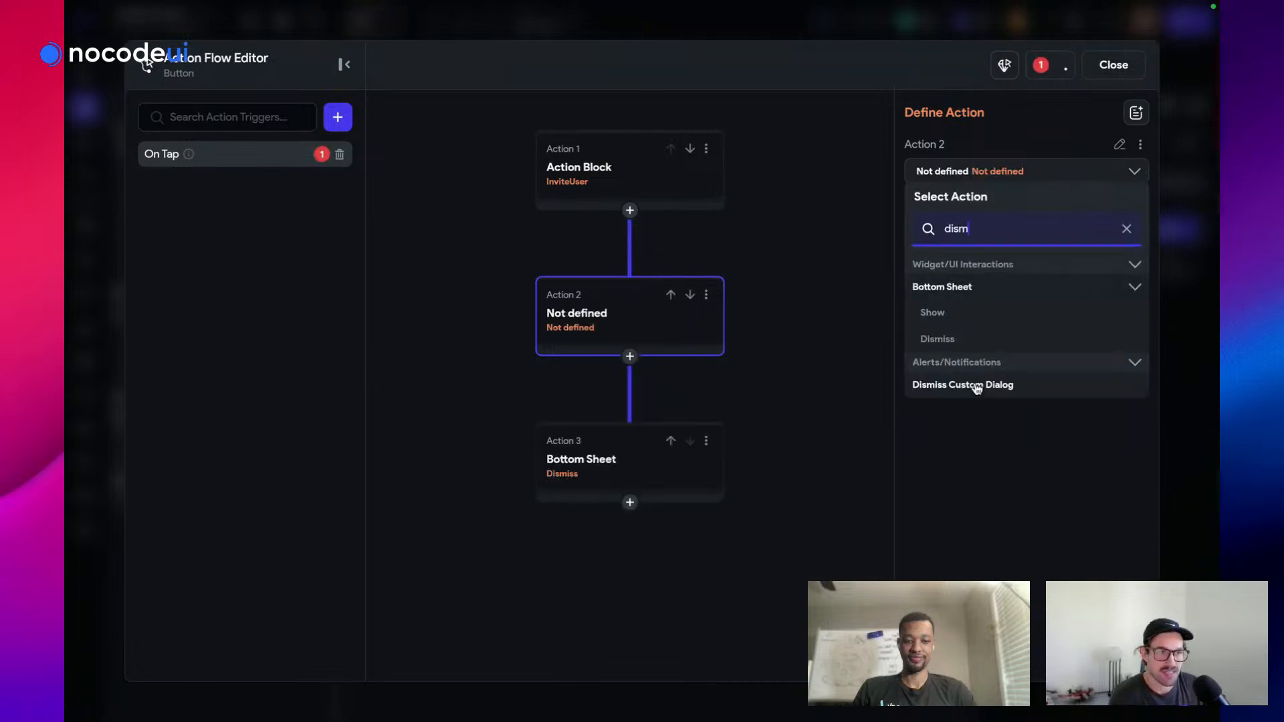
click(975, 384)
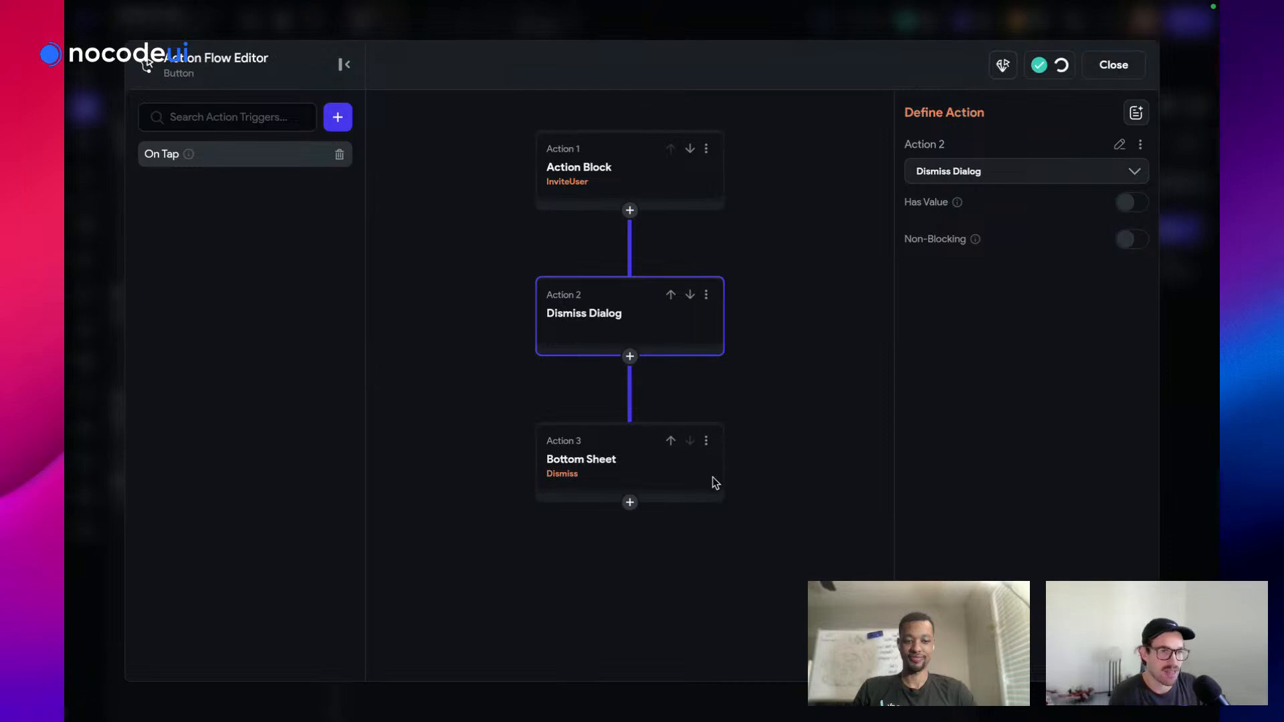
key(Delete)
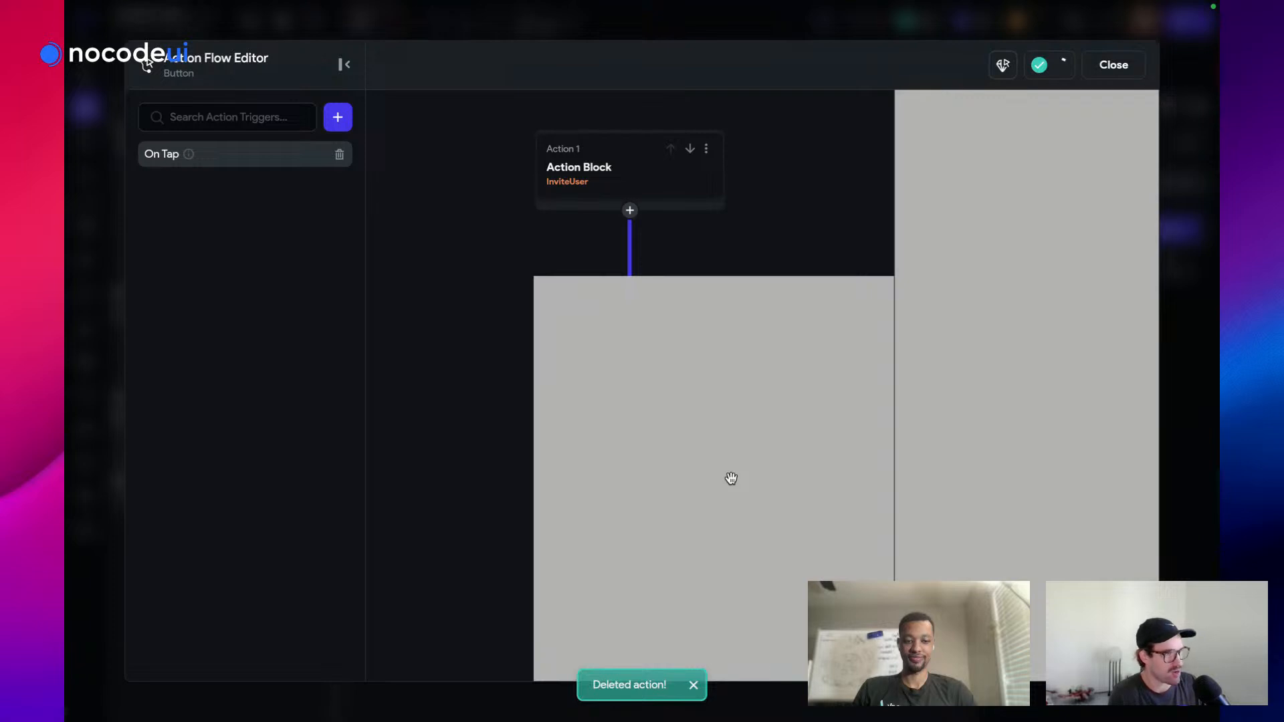
Reopen the Send Invites action flow and delete the InviteUser action, leaving On Tap empty
click(1124, 75)
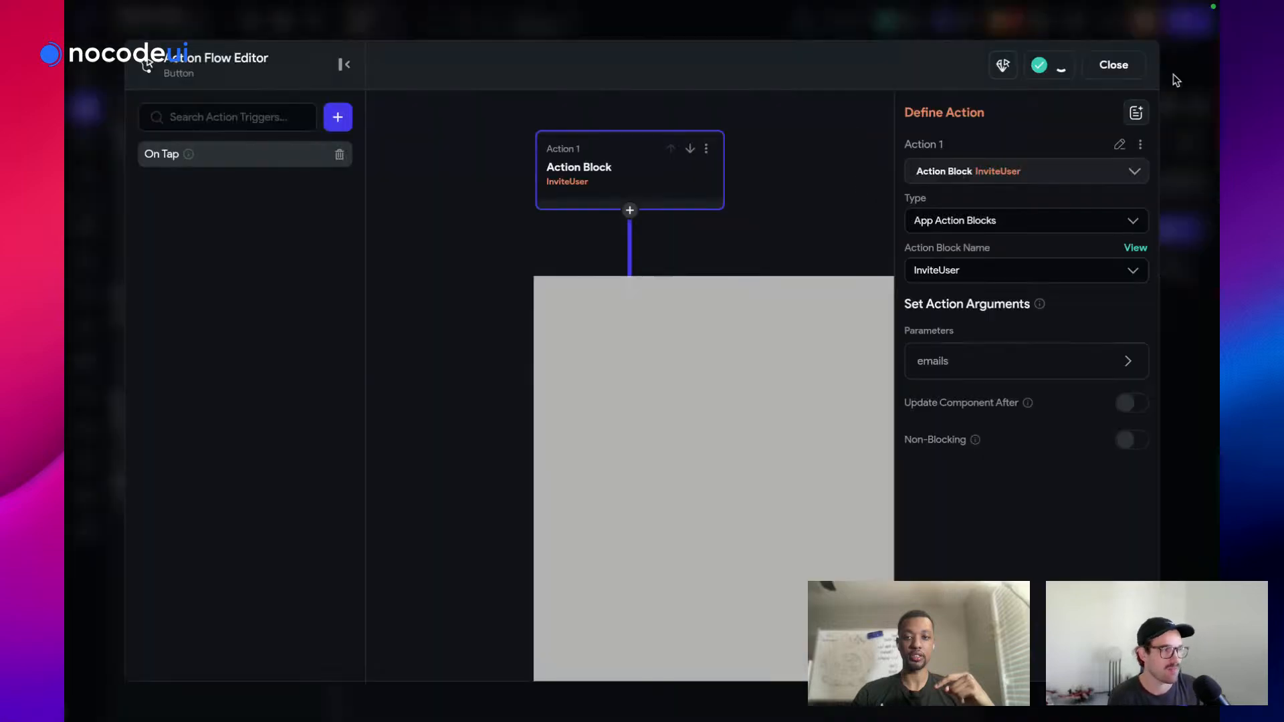
click(1113, 64)
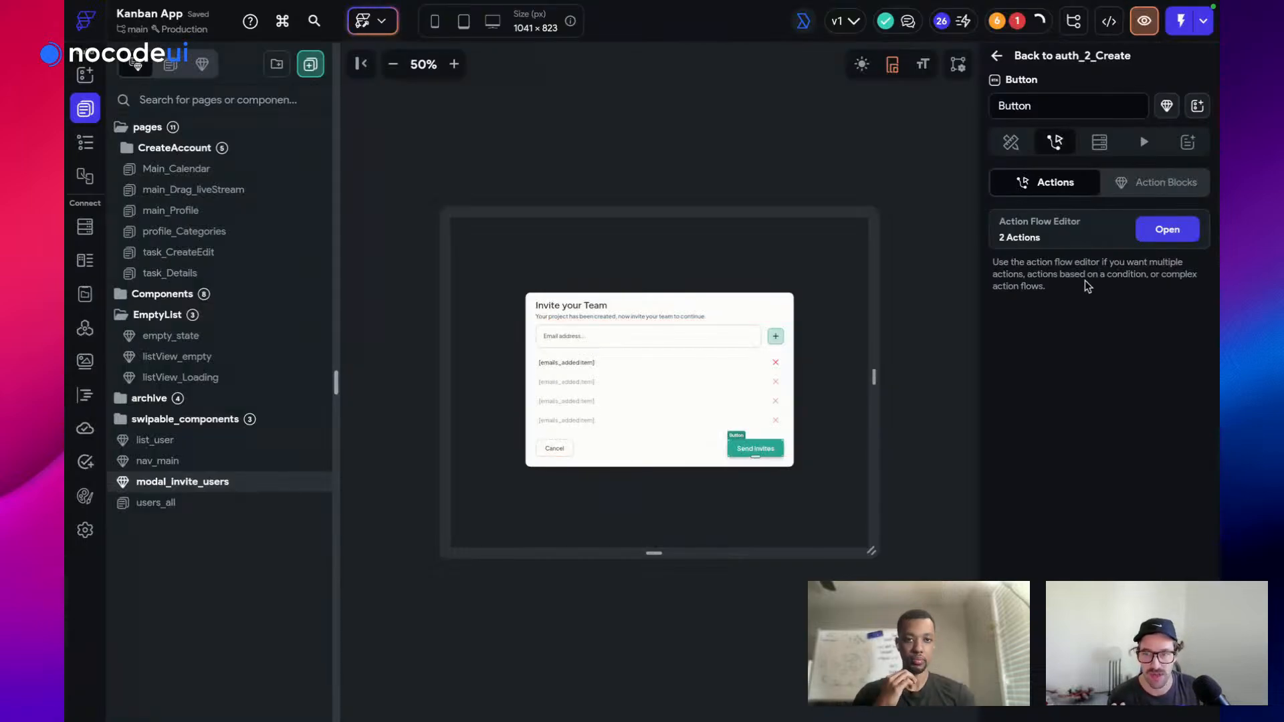
click(1170, 225)
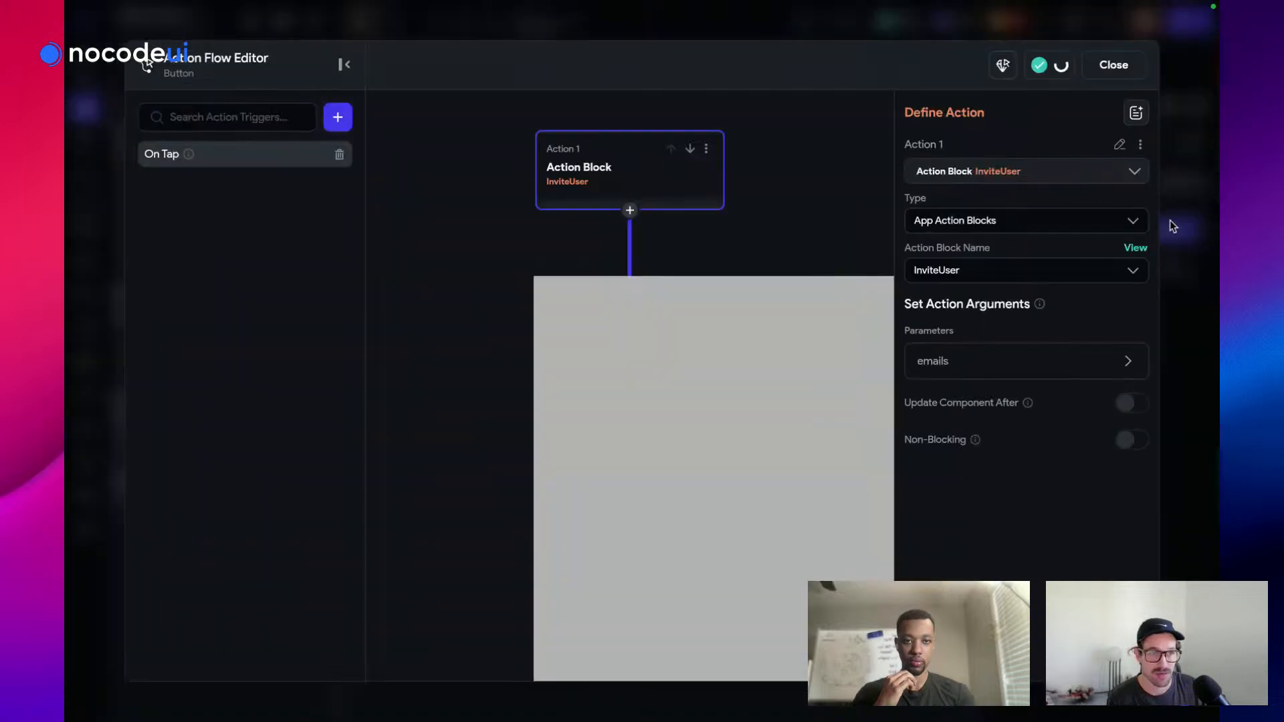
click(800, 221)
click(838, 148)
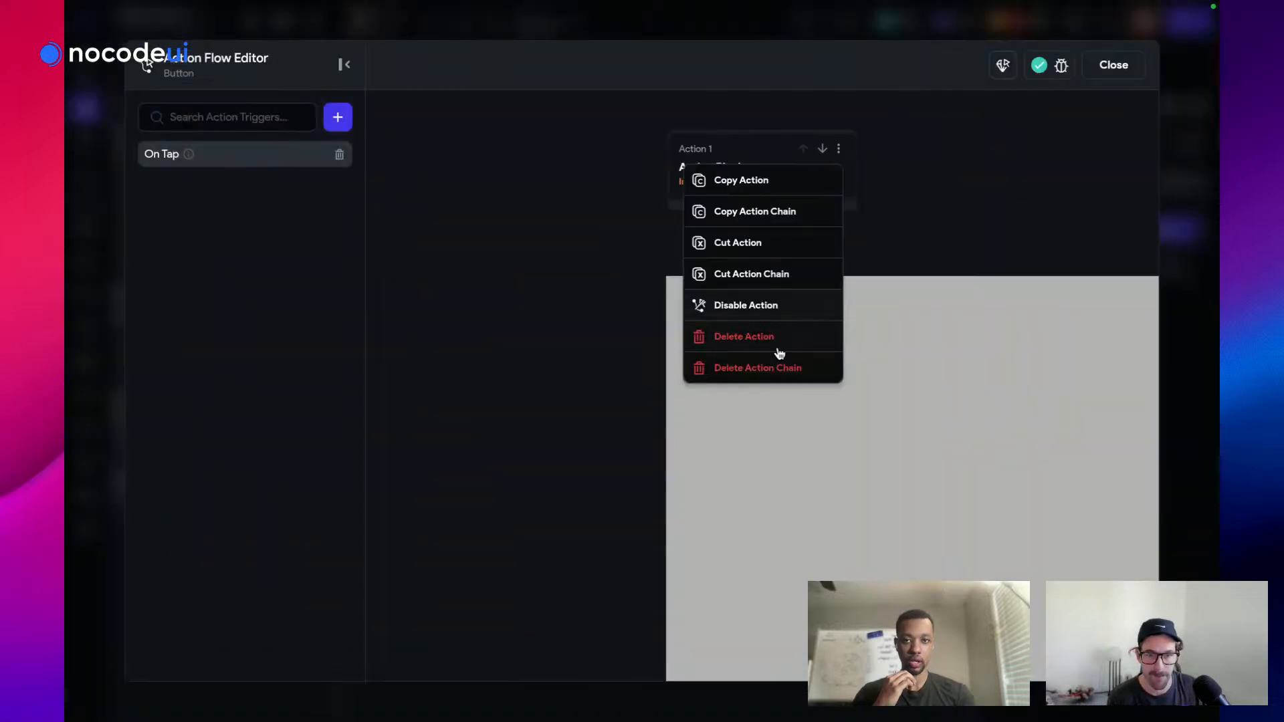
click(770, 384)
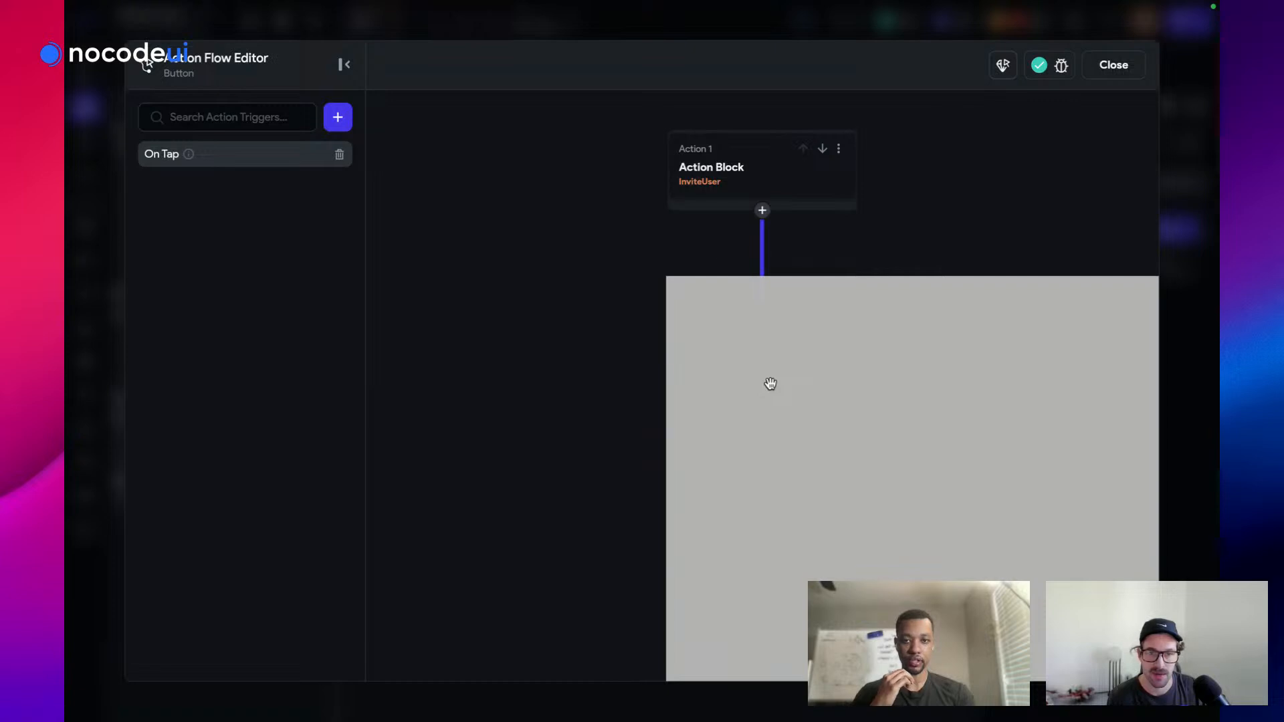
click(1114, 65)
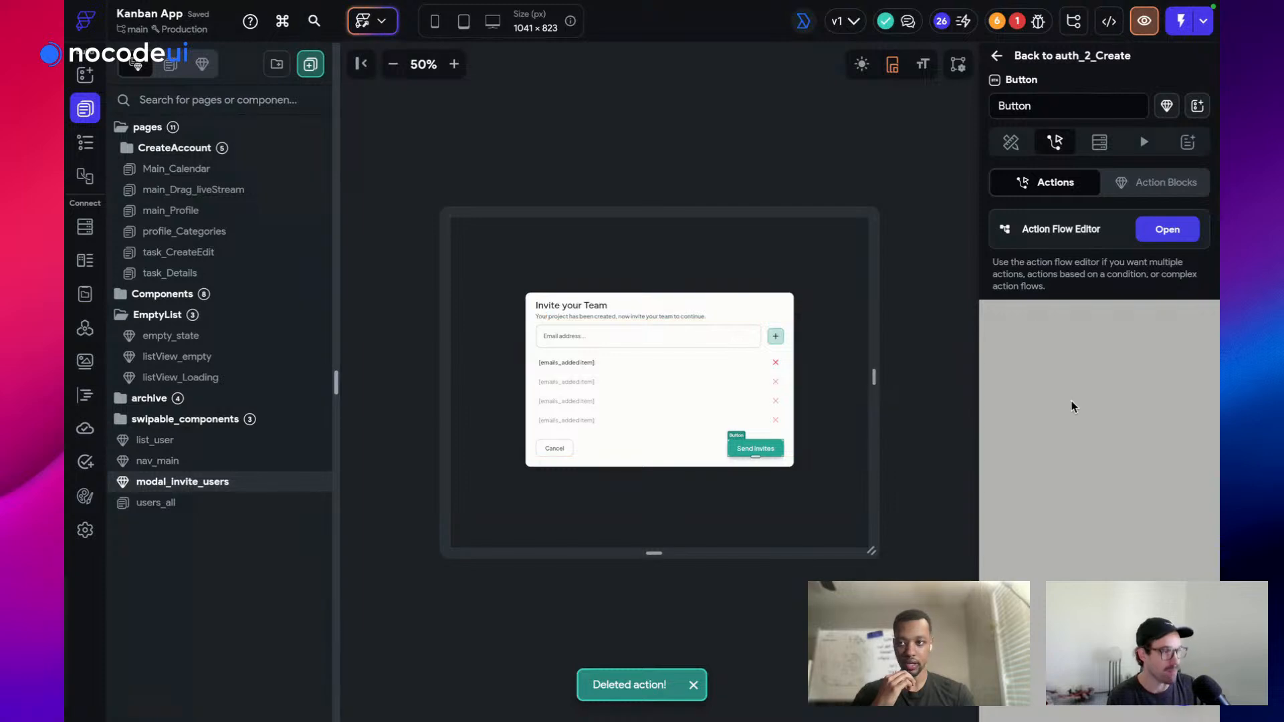
Reload the FlutterFlow editor tab in Arc with Cmd+R
mouse_move(65, 121)
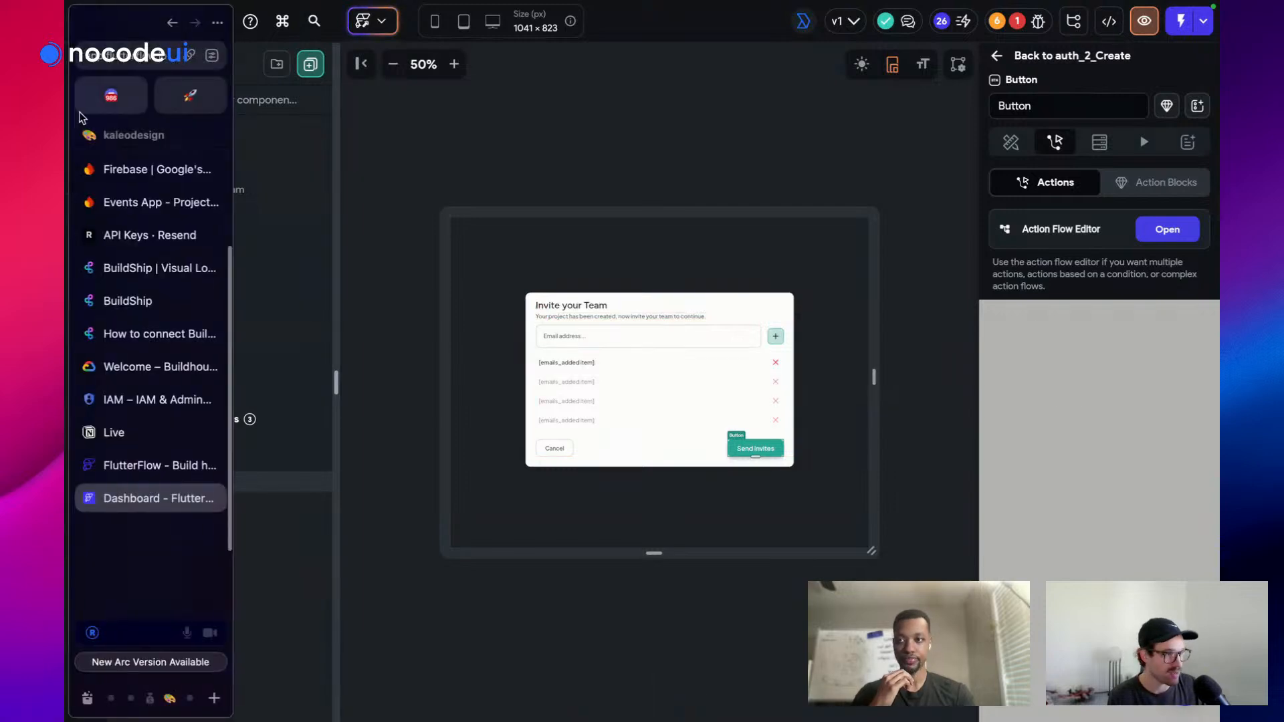
key(super+l)
key(Escape)
key(super+r)
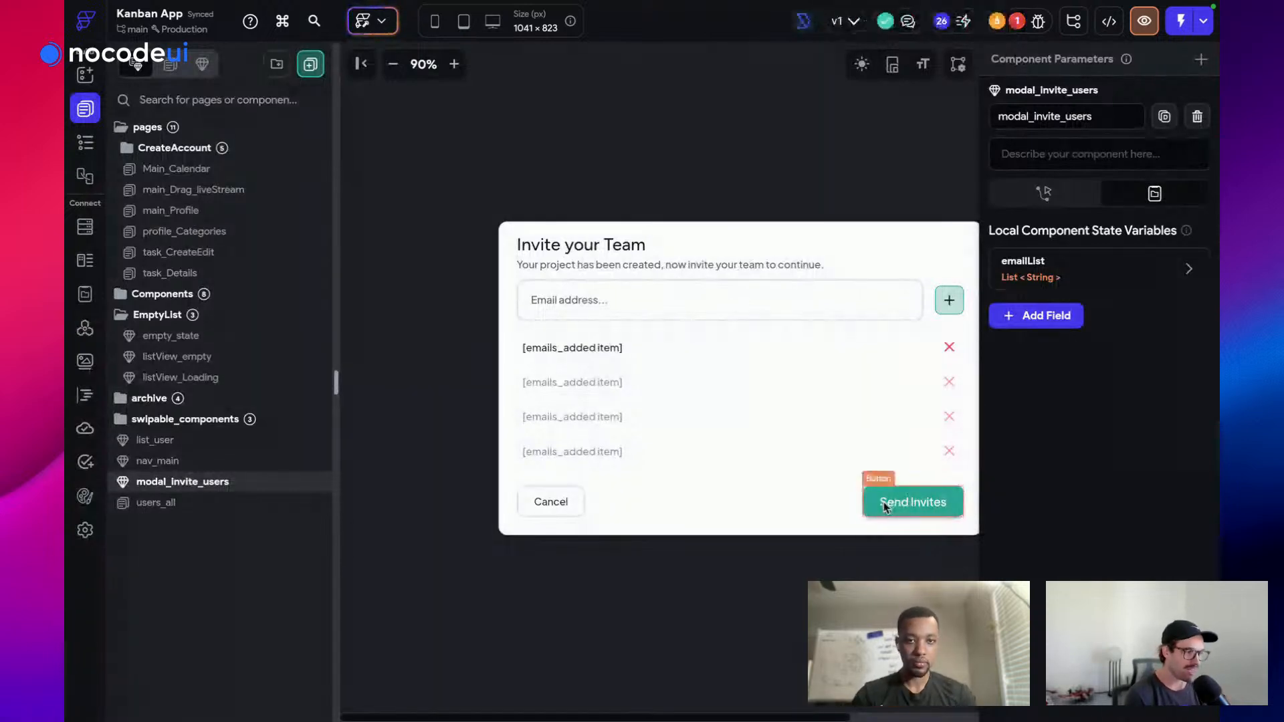
Select the Send Invites button and make its On Tap run the InviteUser action block
click(885, 507)
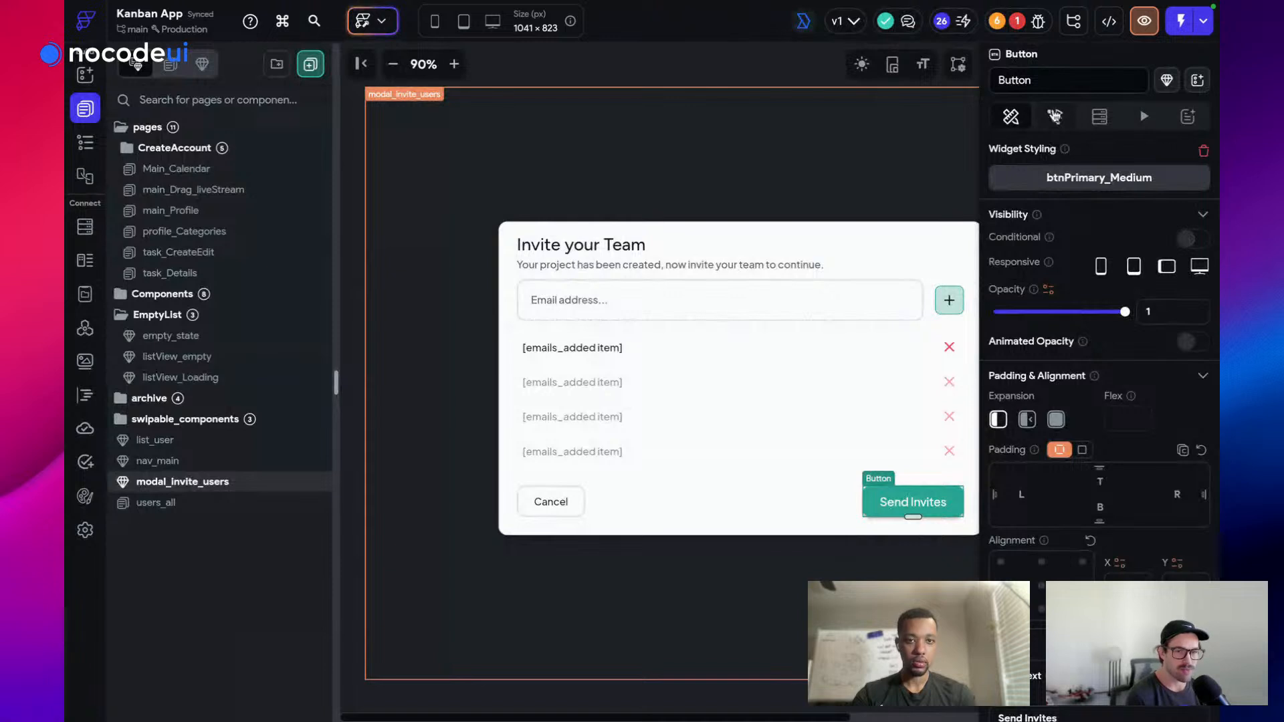
click(1055, 116)
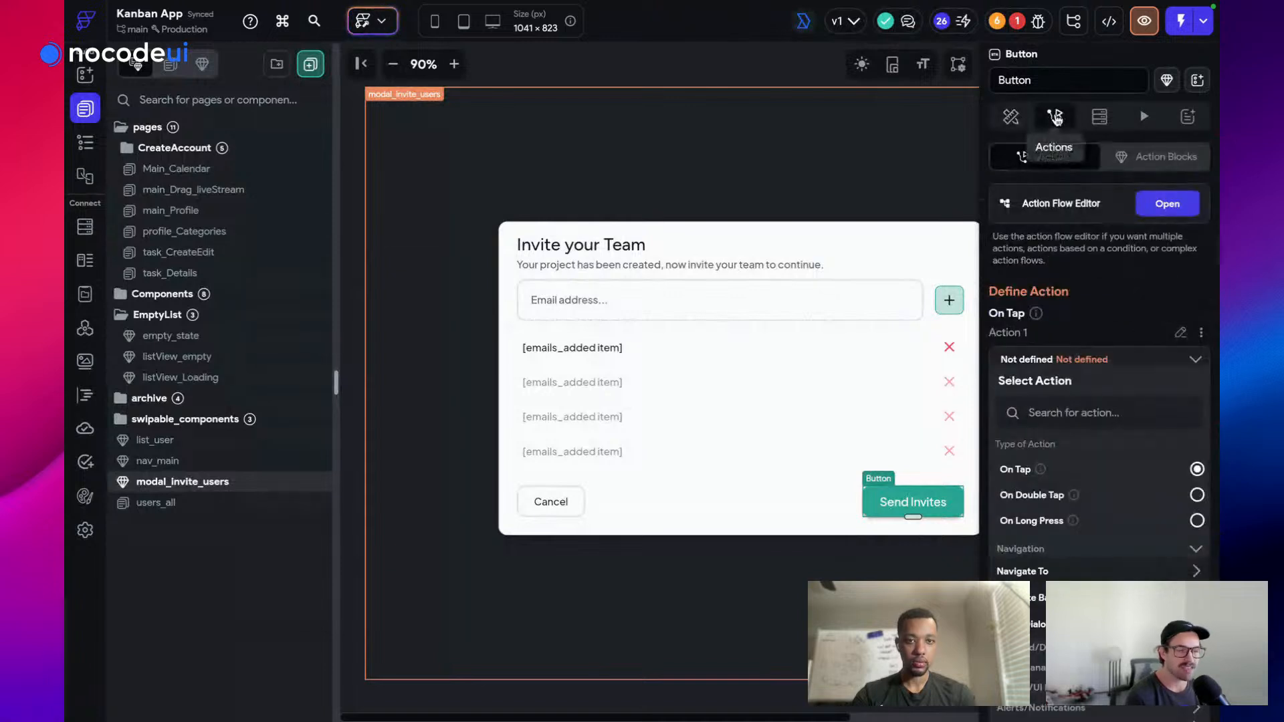
click(1167, 205)
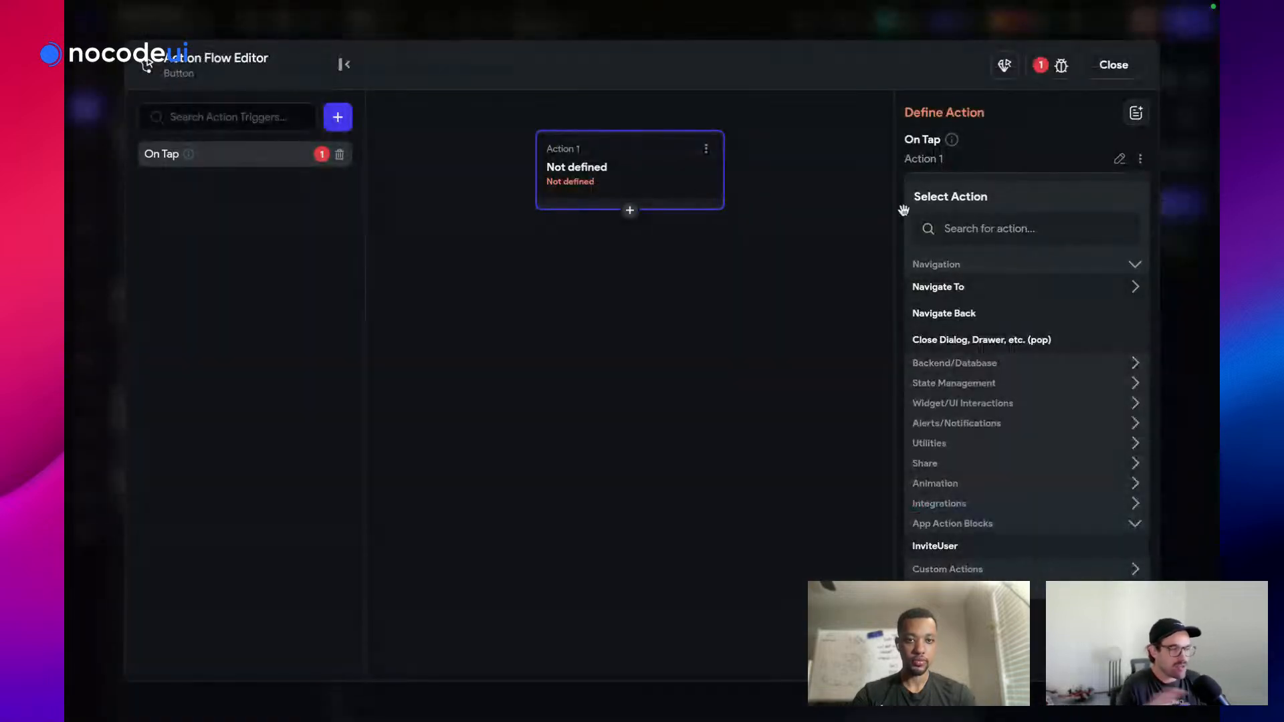
click(980, 229)
text(i)
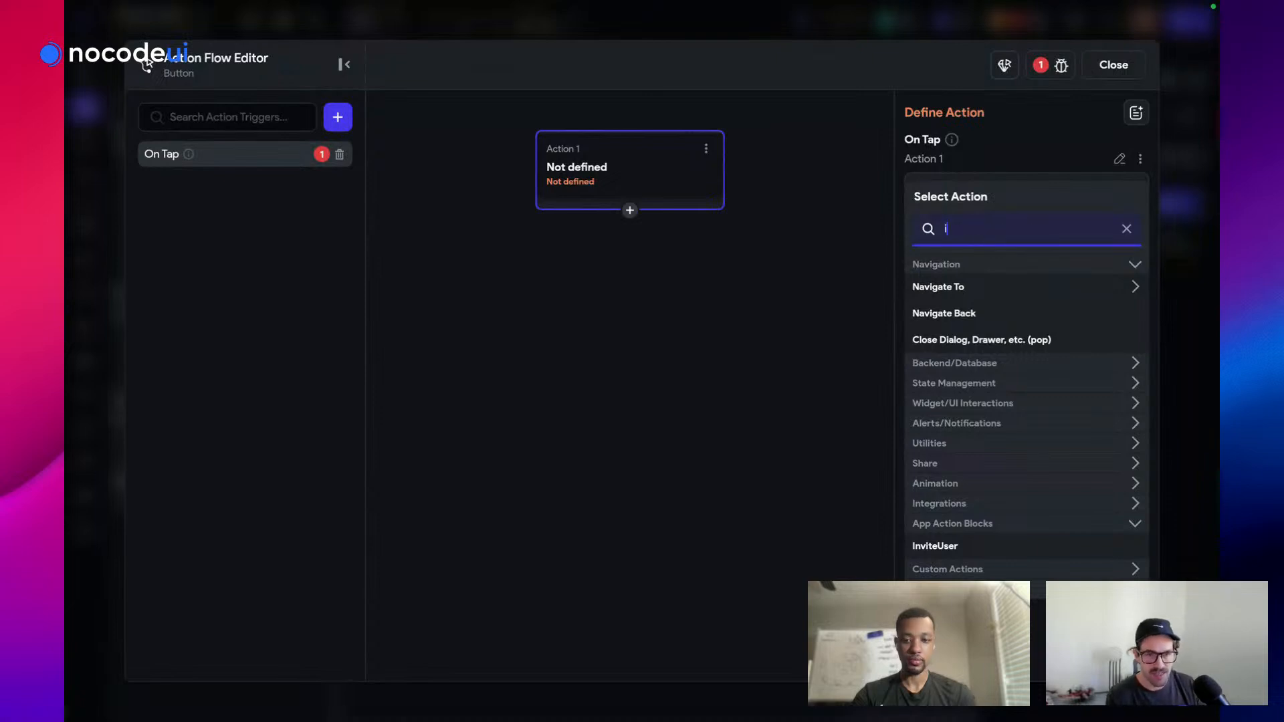
text(nvite)
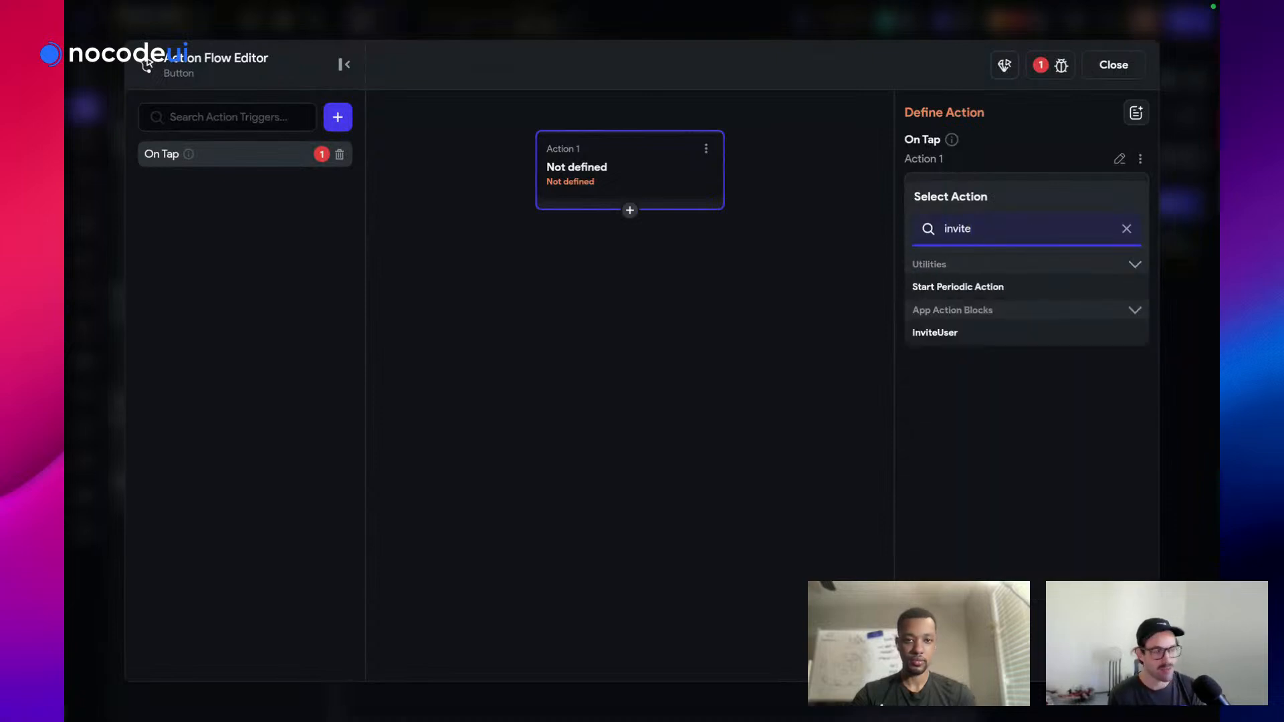
click(966, 334)
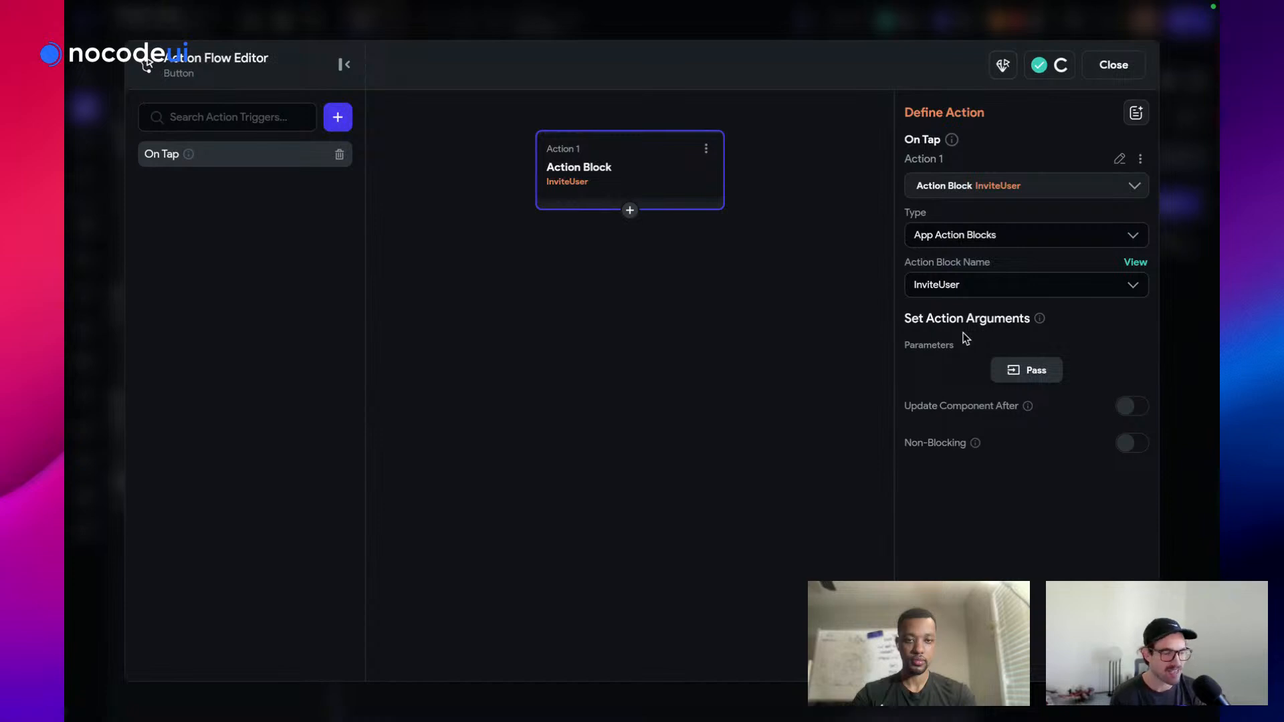
Open the emails parameter's value picker, browse the component parameters, and close it unchanged
click(1003, 372)
click(975, 375)
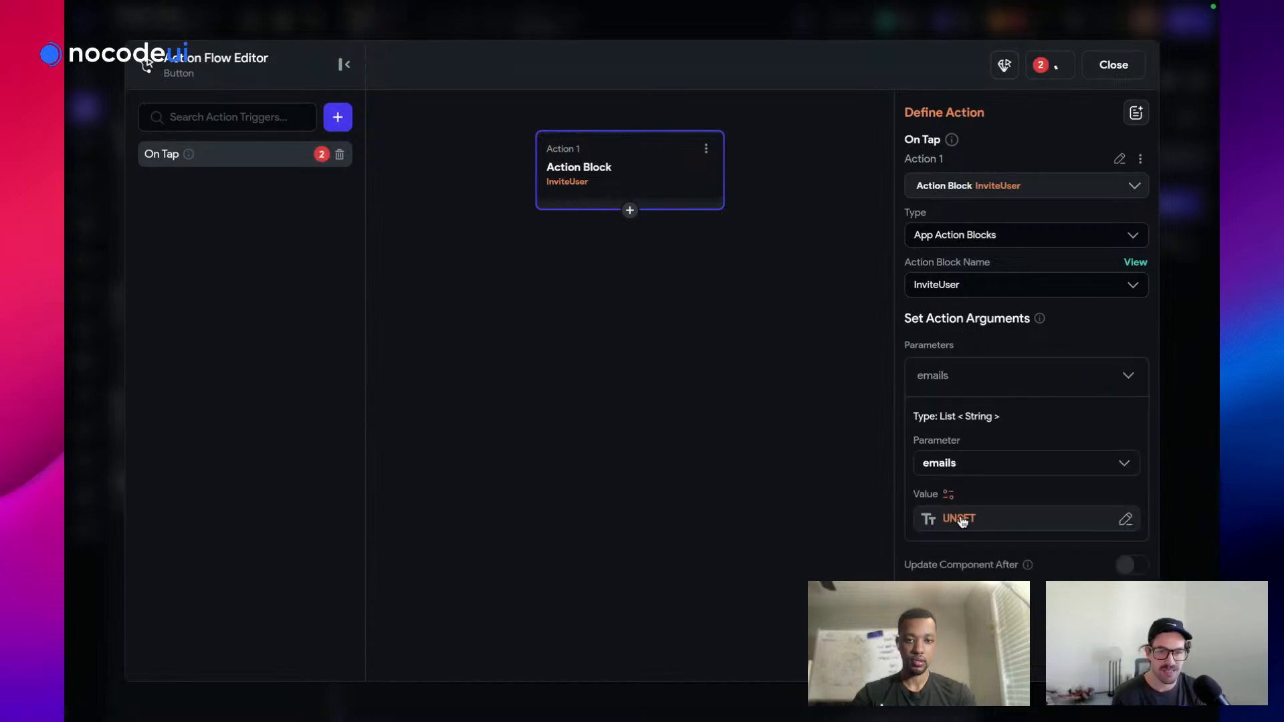
click(961, 521)
click(752, 459)
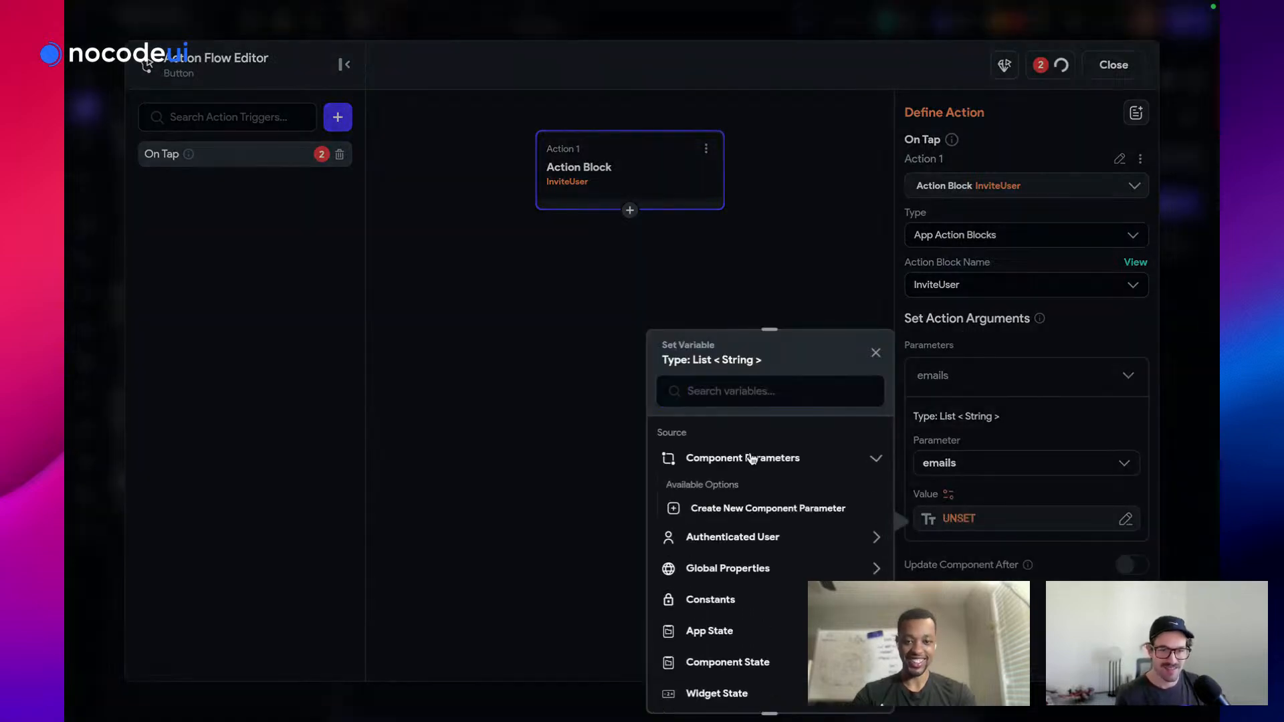
click(753, 459)
click(753, 459)
click(753, 459)
click(753, 459)
click(753, 459)
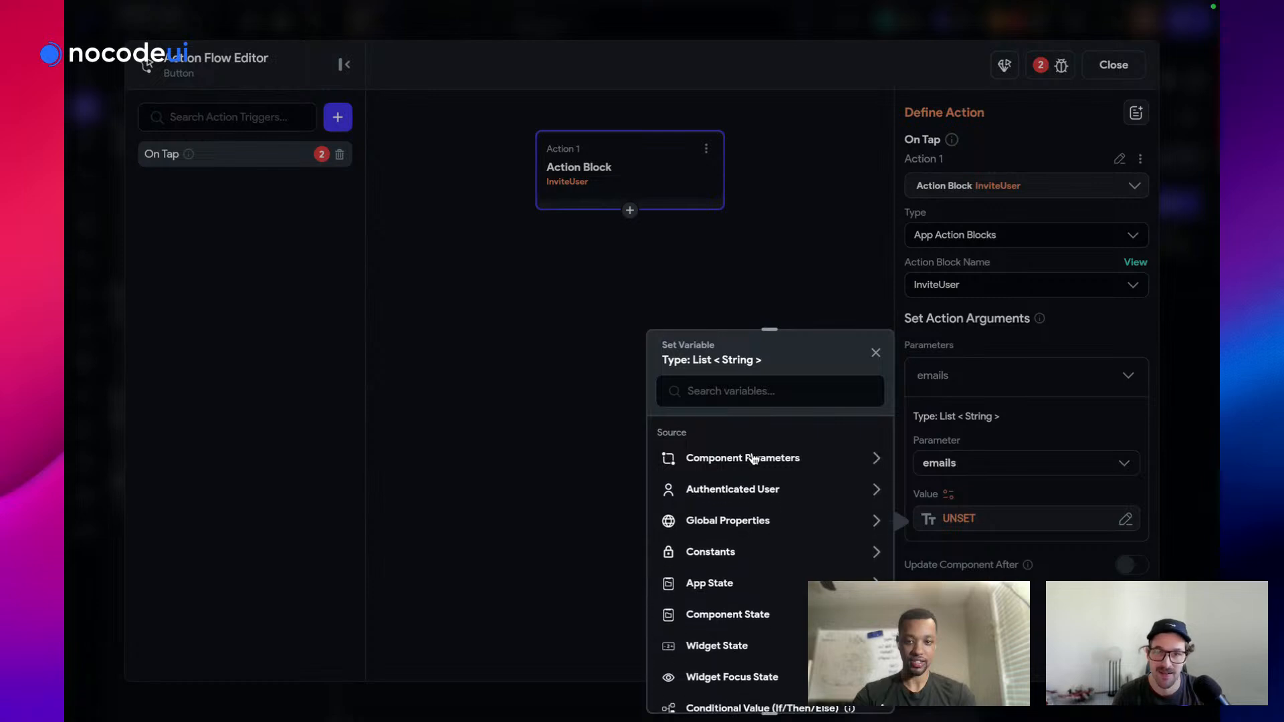
scroll(753, 472, down, 1)
scroll(749, 498, up, 2)
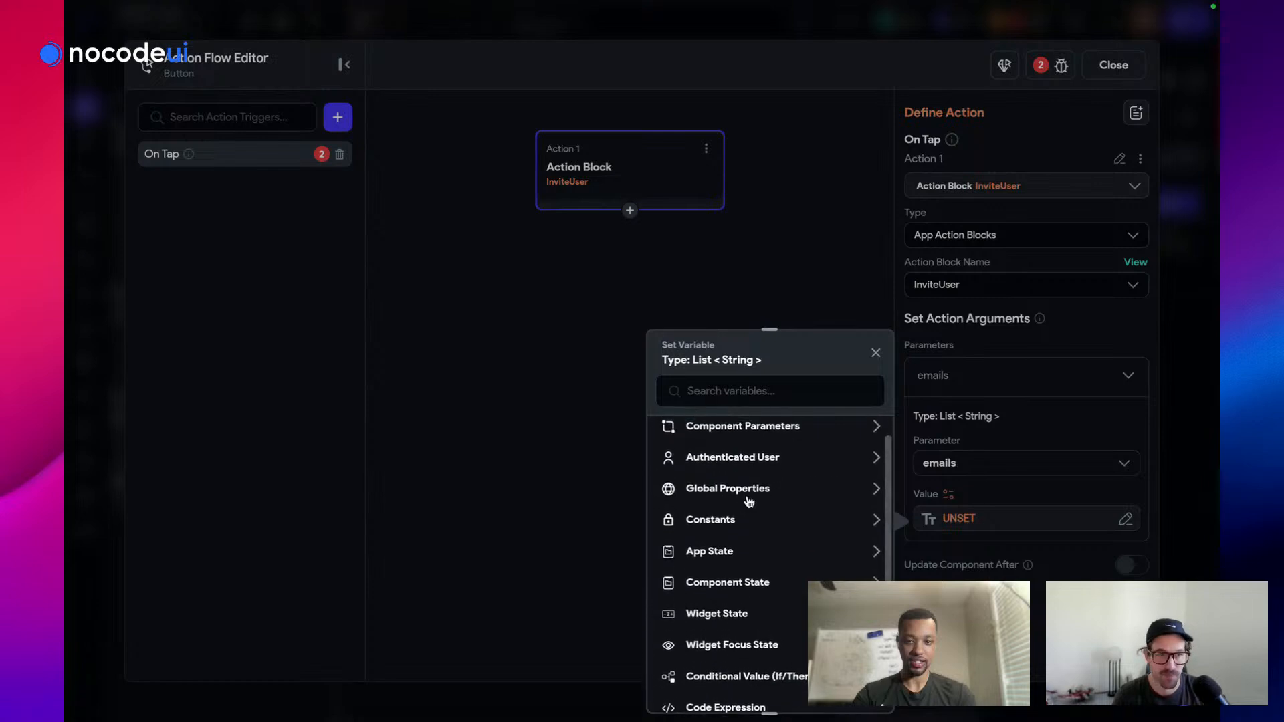
click(776, 301)
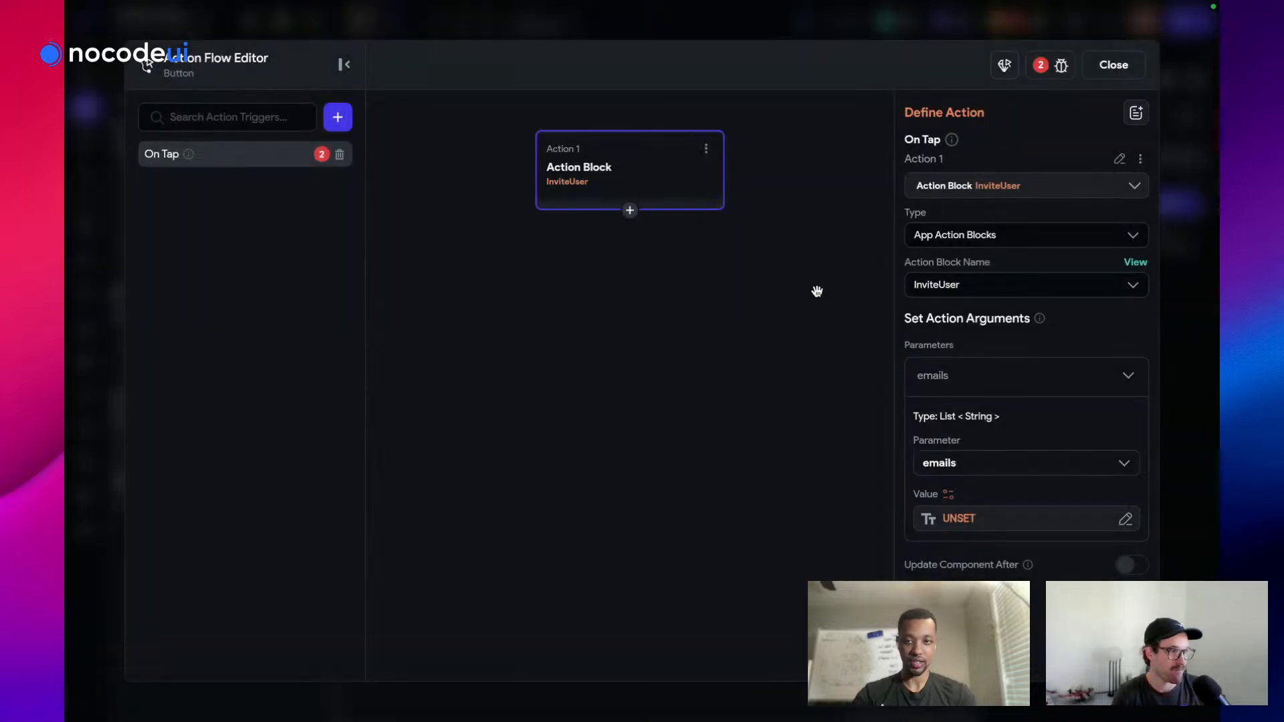
Set the emails argument to the Component State variable emailList
click(965, 530)
click(691, 616)
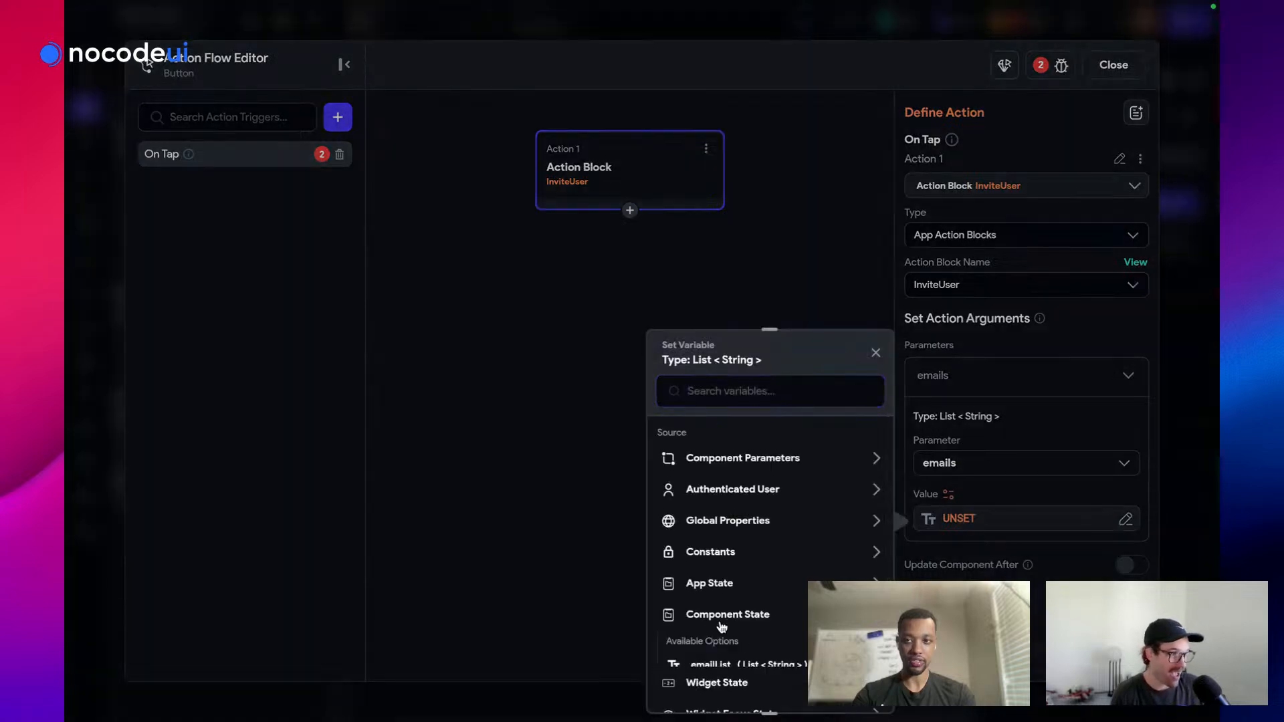
click(726, 666)
click(865, 702)
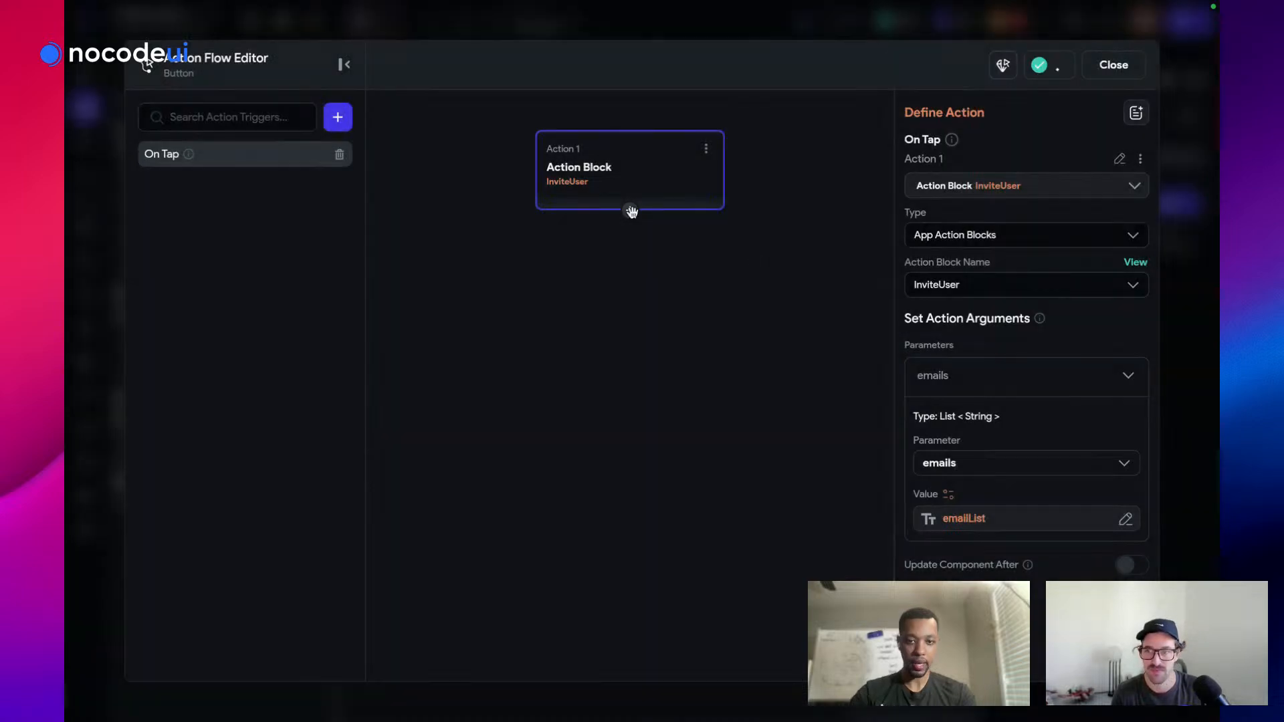
Add a Dismiss Dialog action right after the InviteUser action block
click(632, 212)
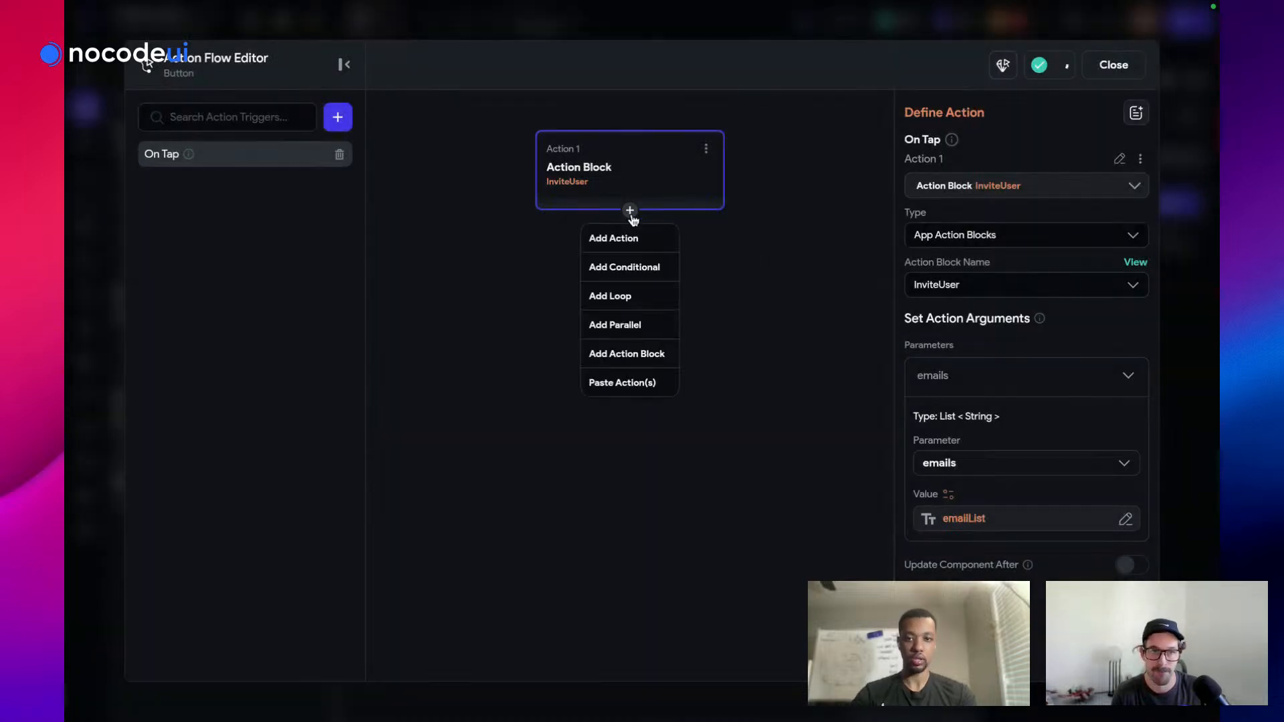
click(627, 235)
click(960, 231)
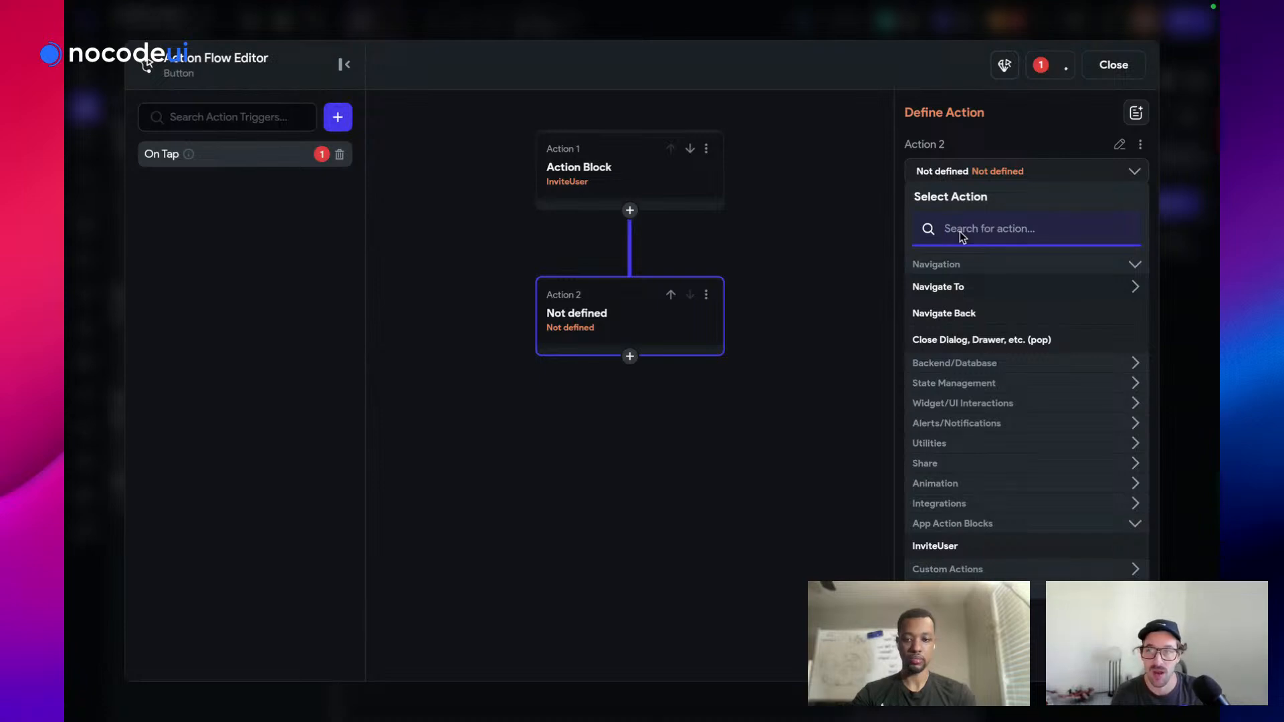
text(di)
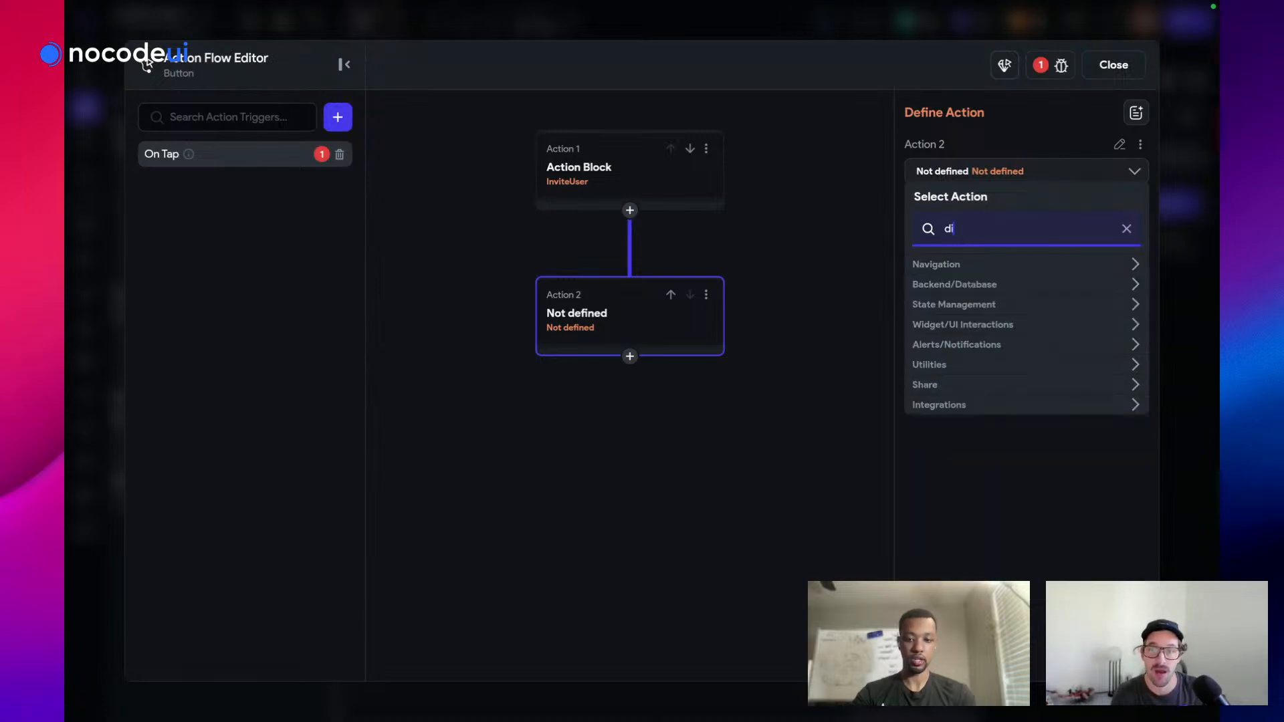
text(s)
click(969, 385)
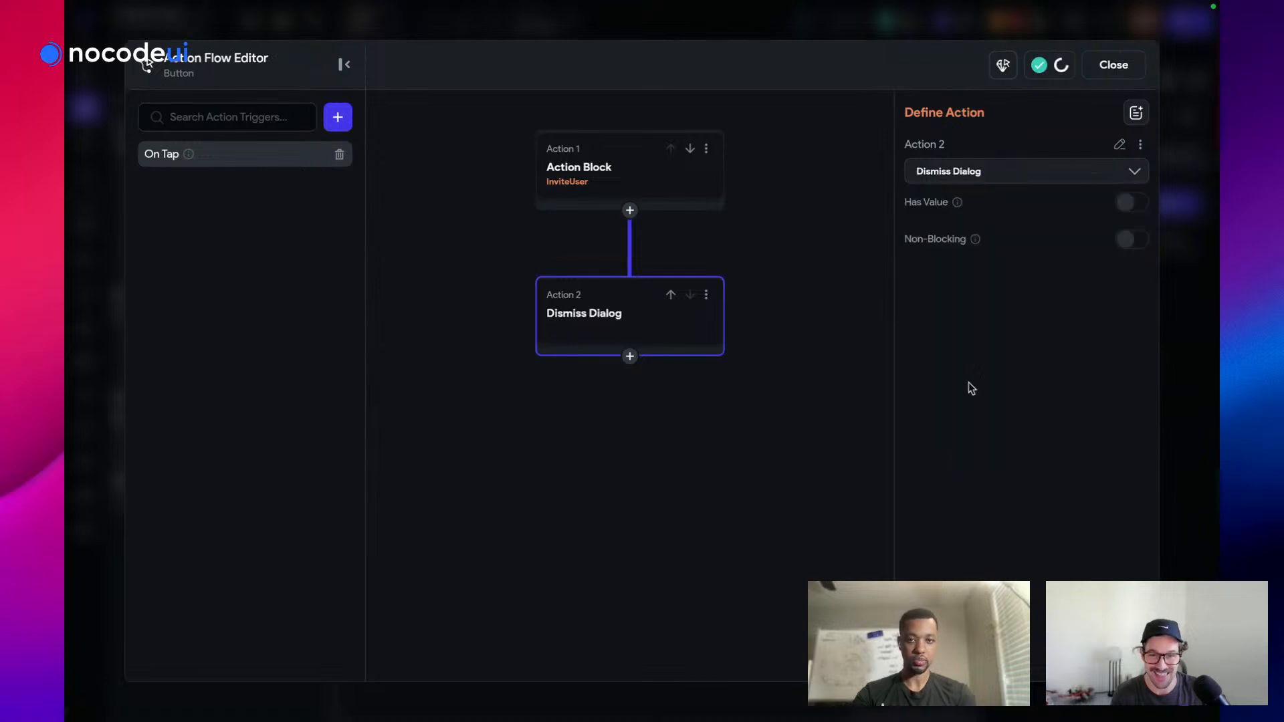
Check the project issues, review the InviteUser block's settings, and close the action flow editor
click(1139, 75)
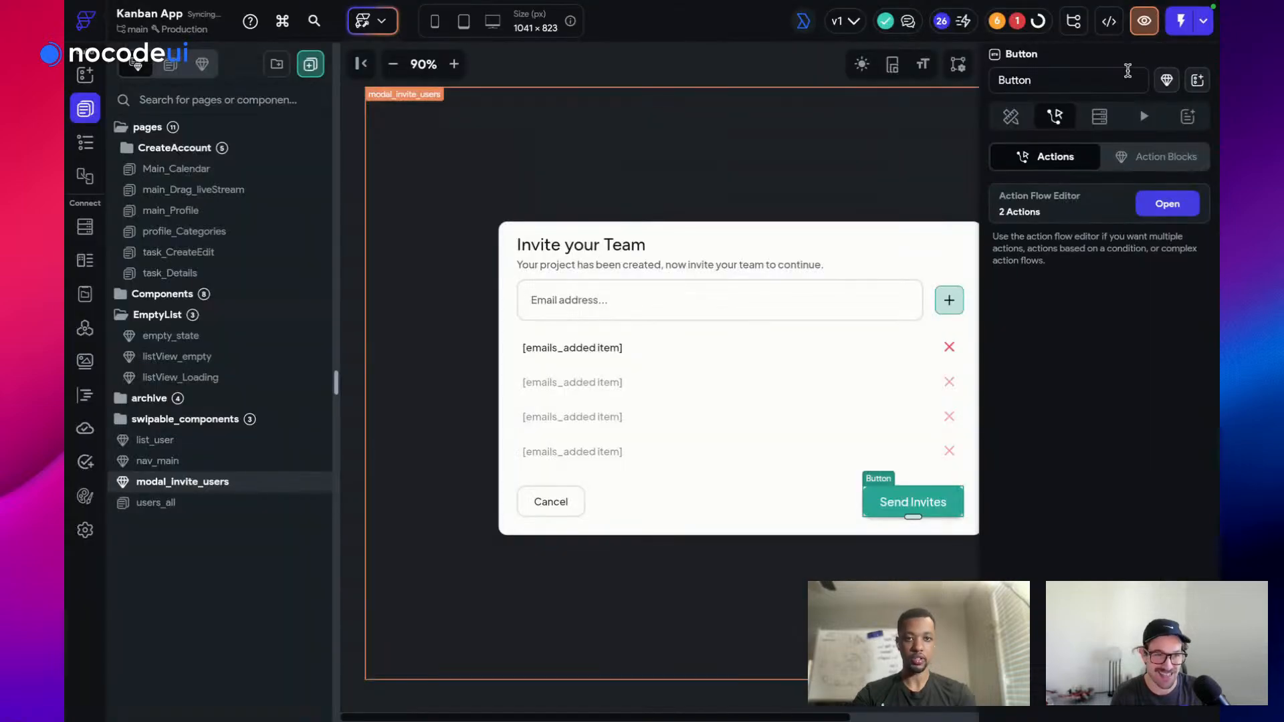
click(1018, 21)
click(870, 144)
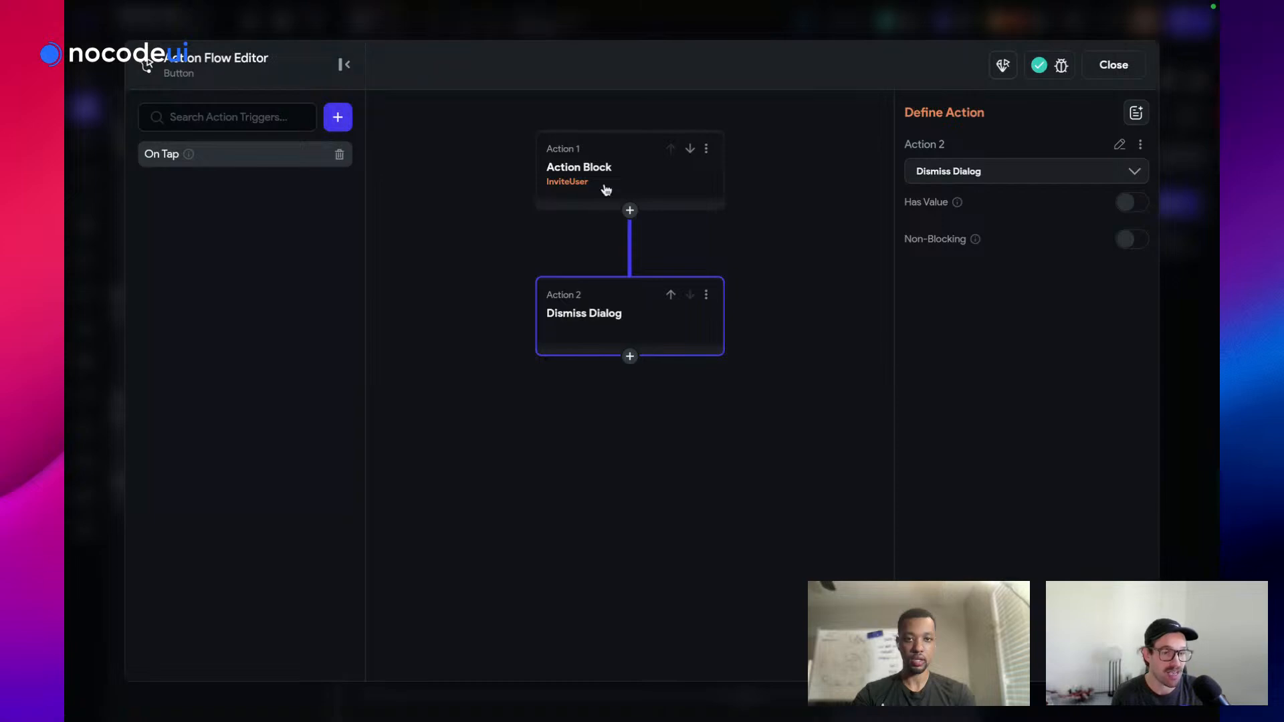
click(595, 186)
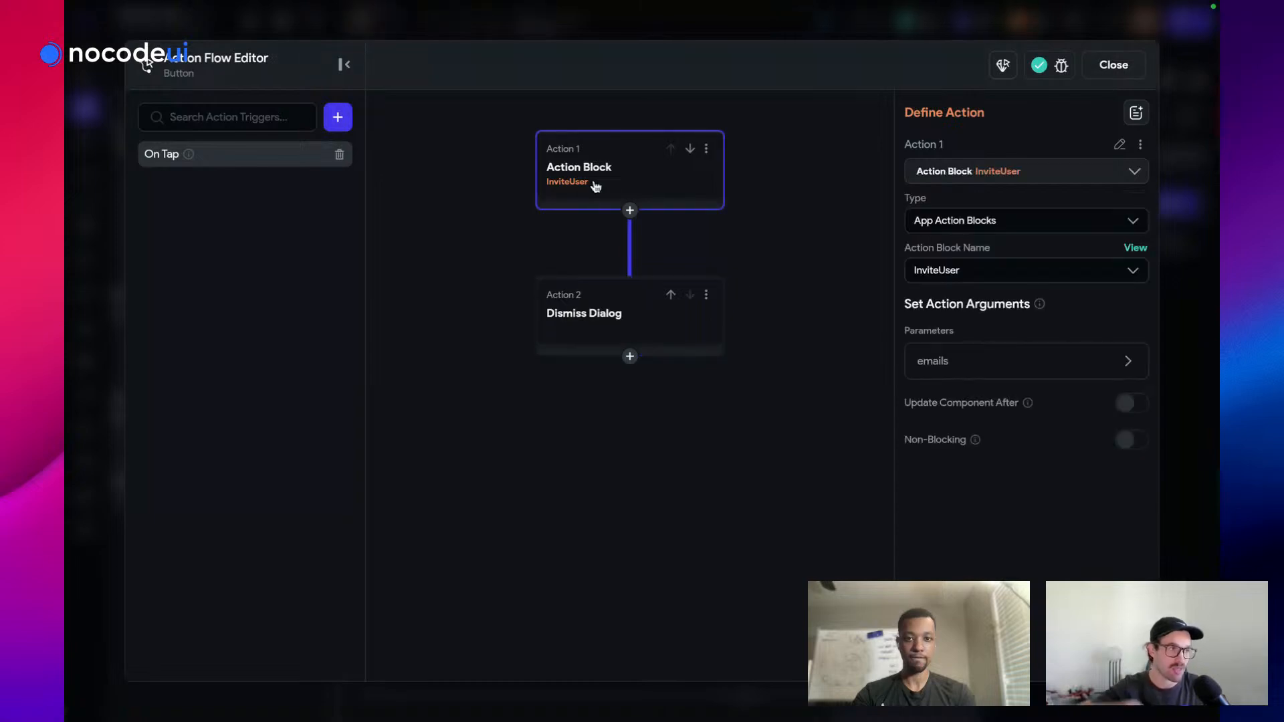
click(1127, 65)
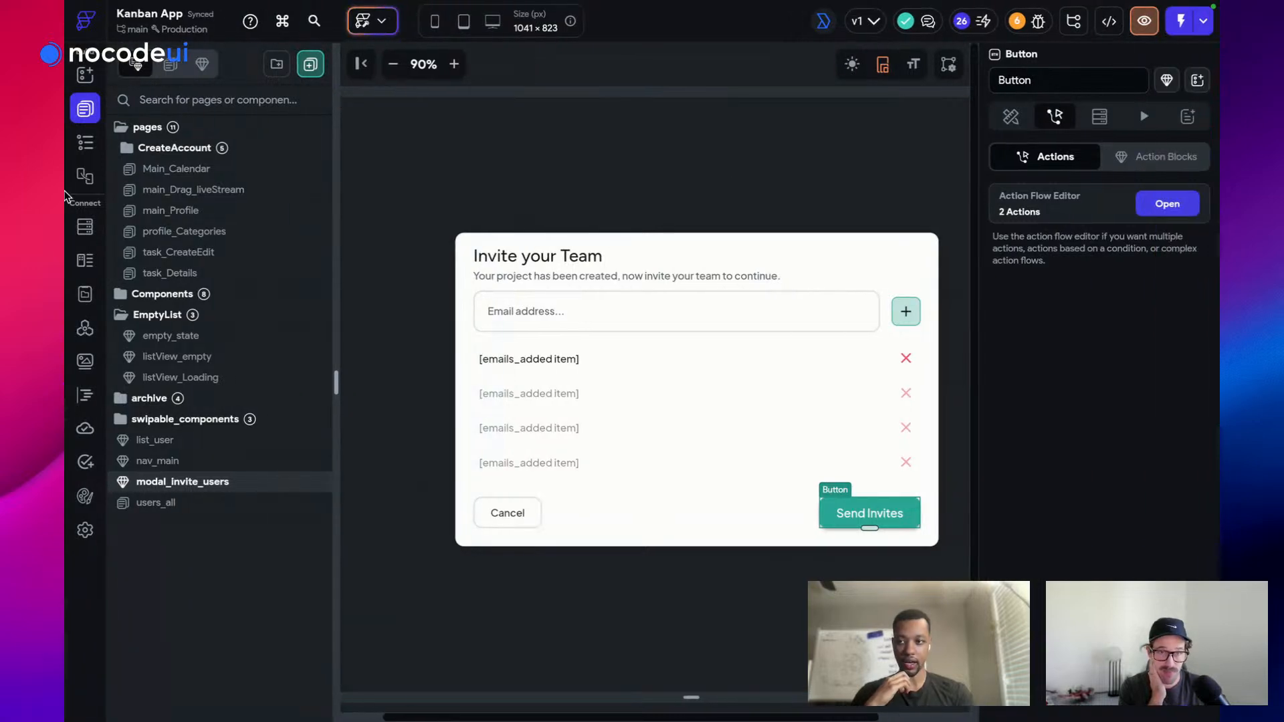
Close the 'How to connect…' tutorial tab and reselect the Send Invites button
mouse_move(66, 272)
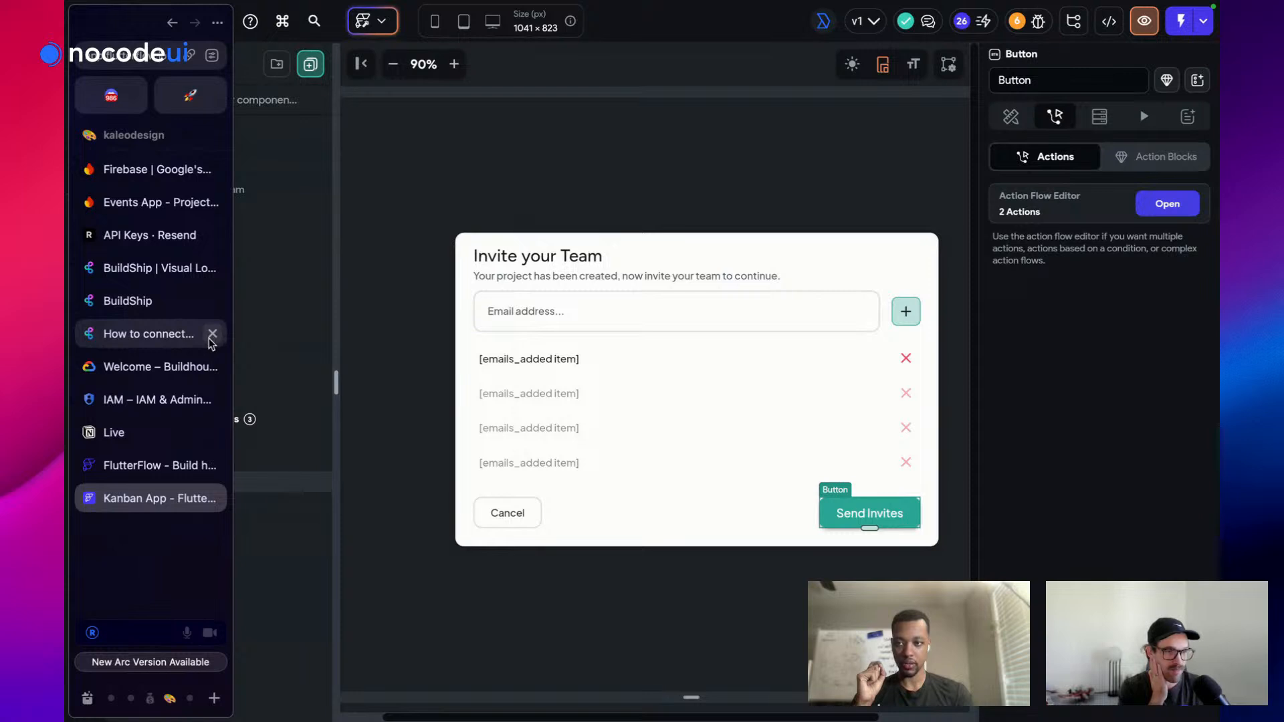
click(211, 336)
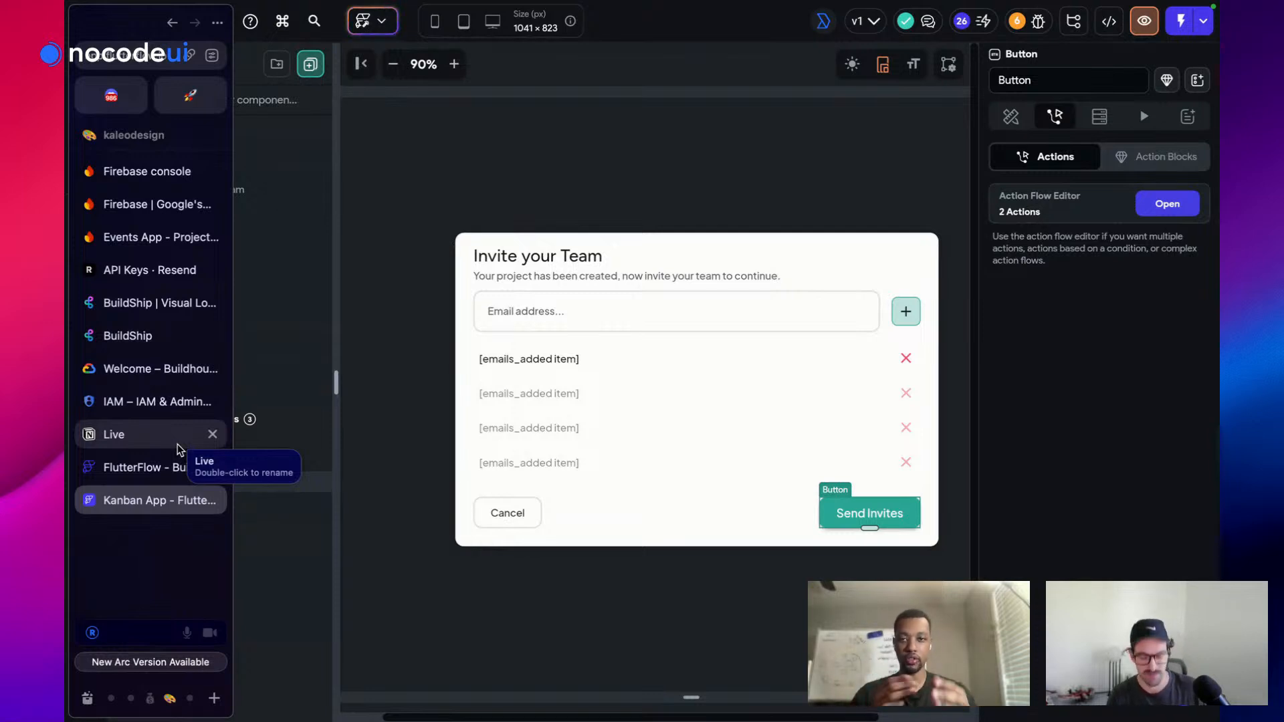
click(663, 155)
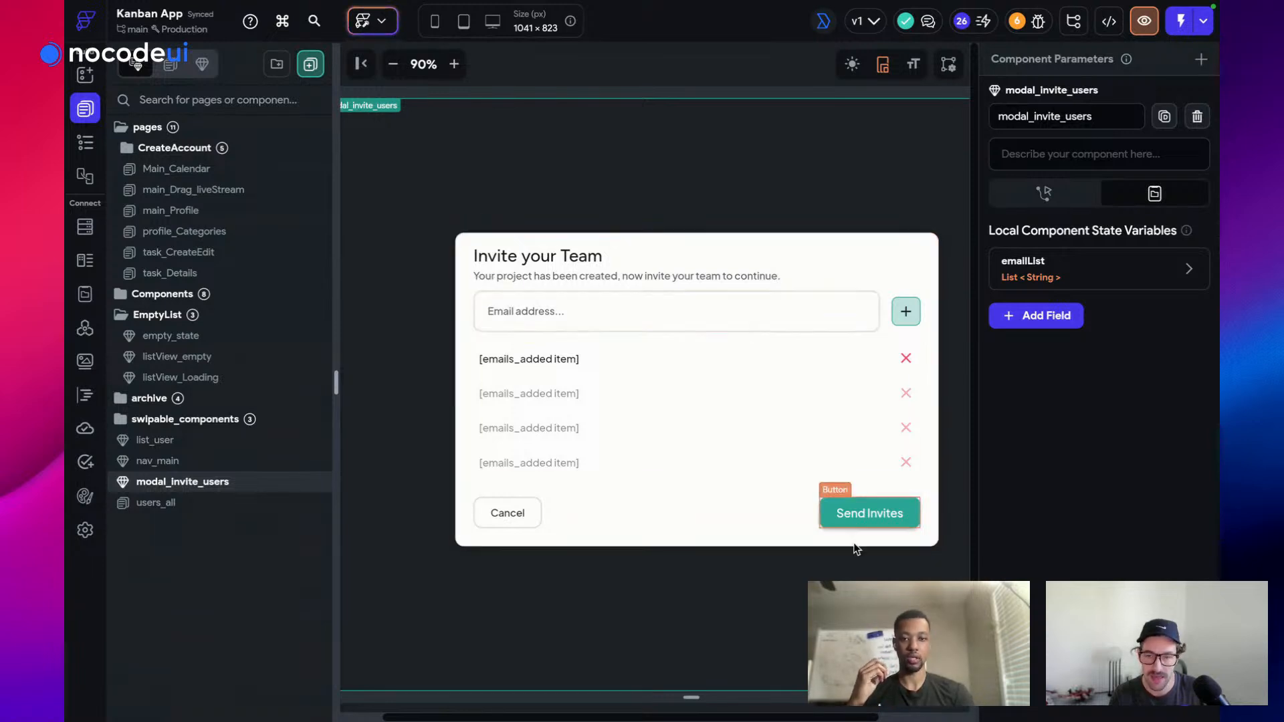
click(869, 518)
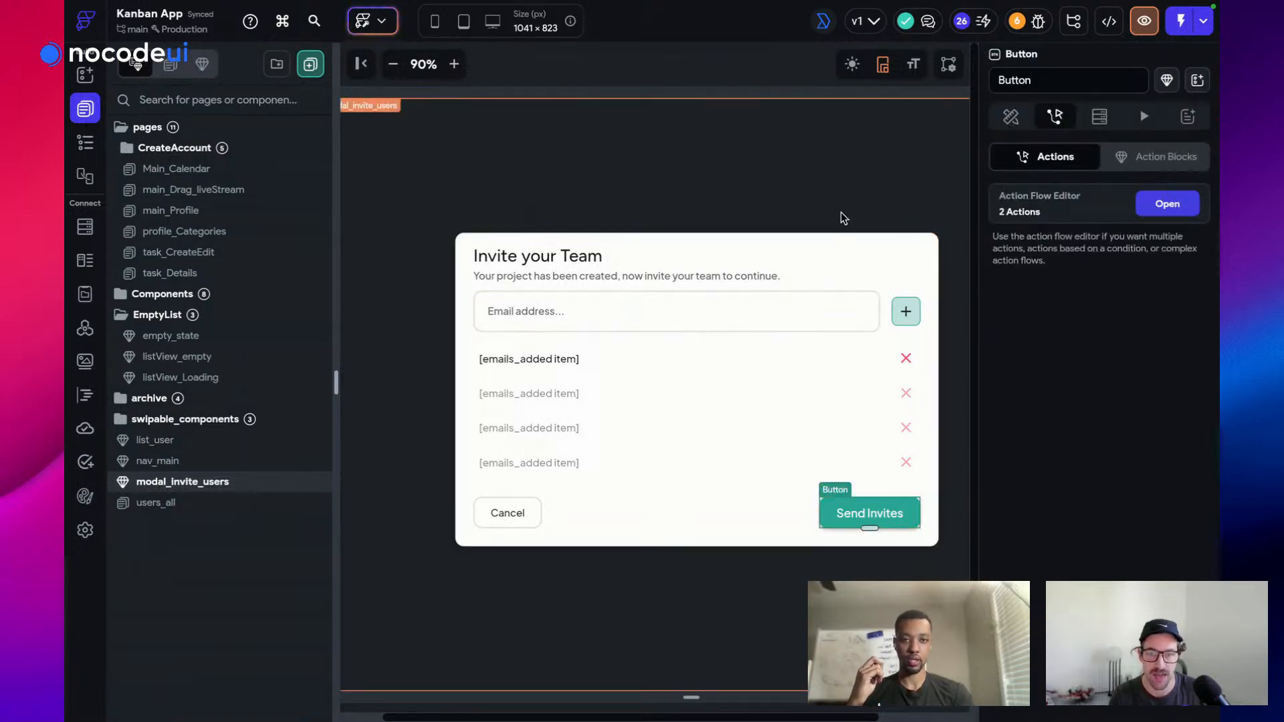
Publish the Kanban App to web at kanban-app-55fk06.flutterflow.app, then go to the live-stream tab
click(1204, 24)
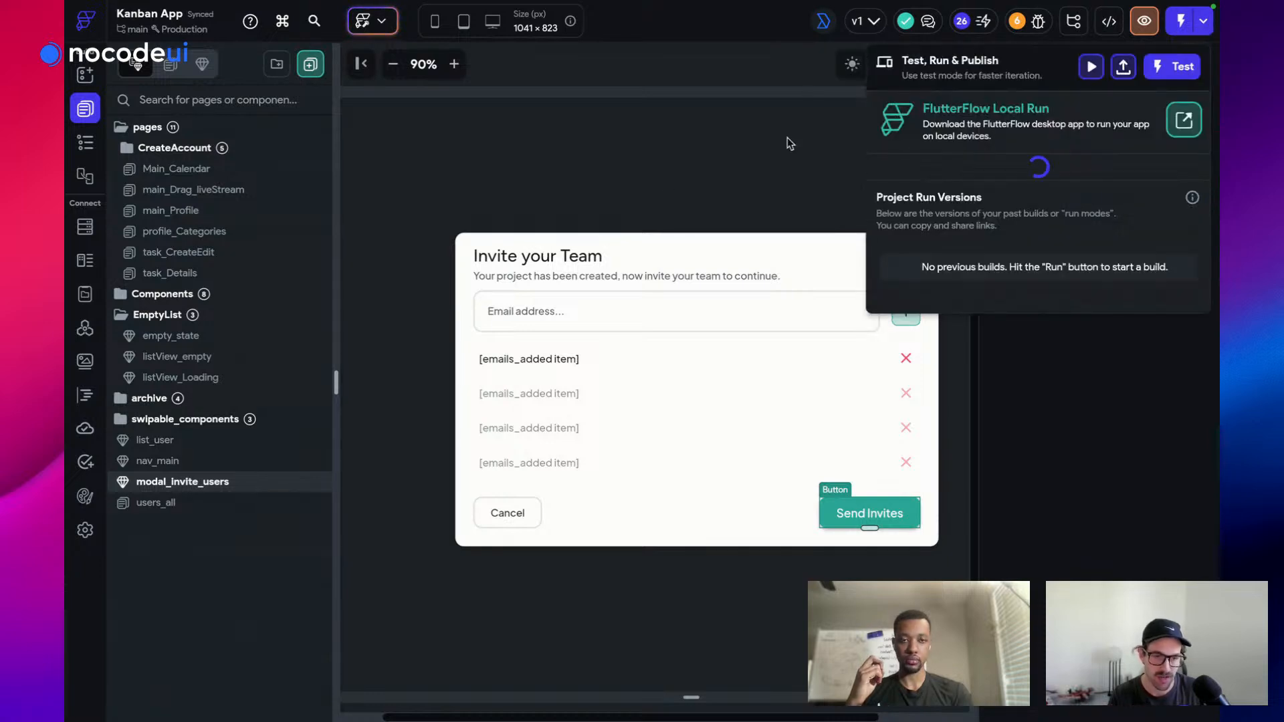
click(1125, 67)
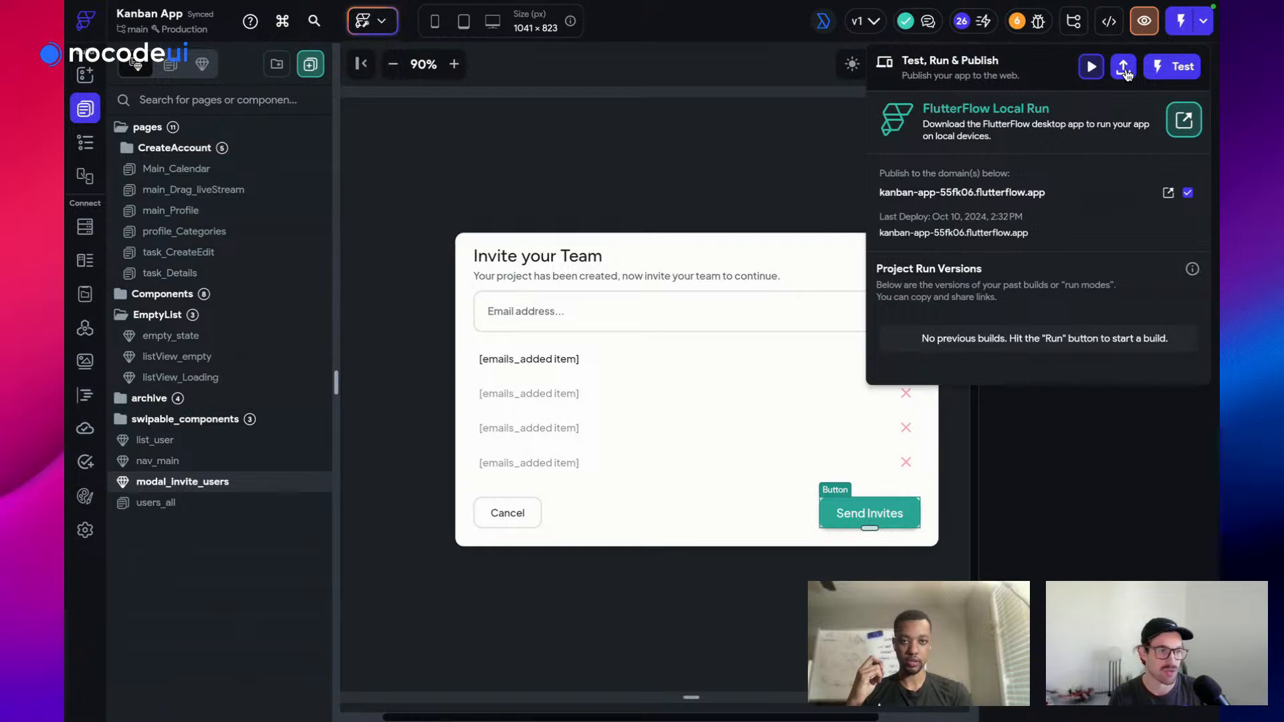
click(1125, 70)
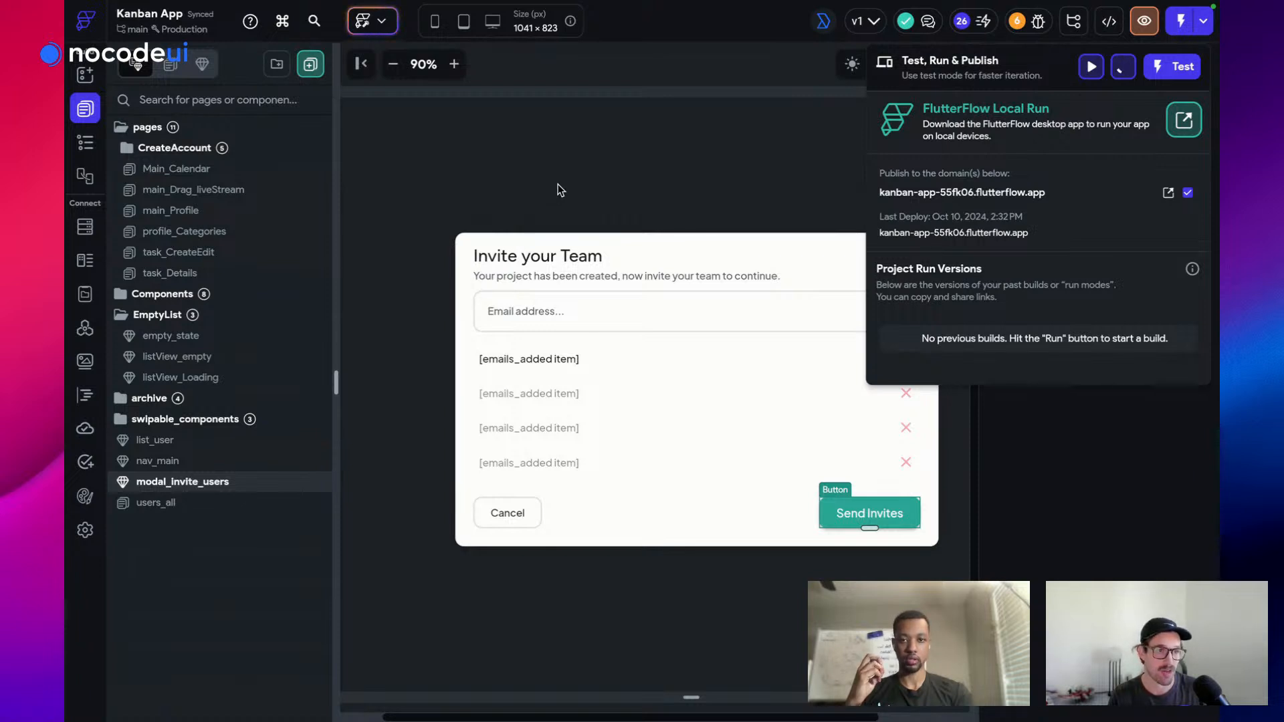
click(599, 182)
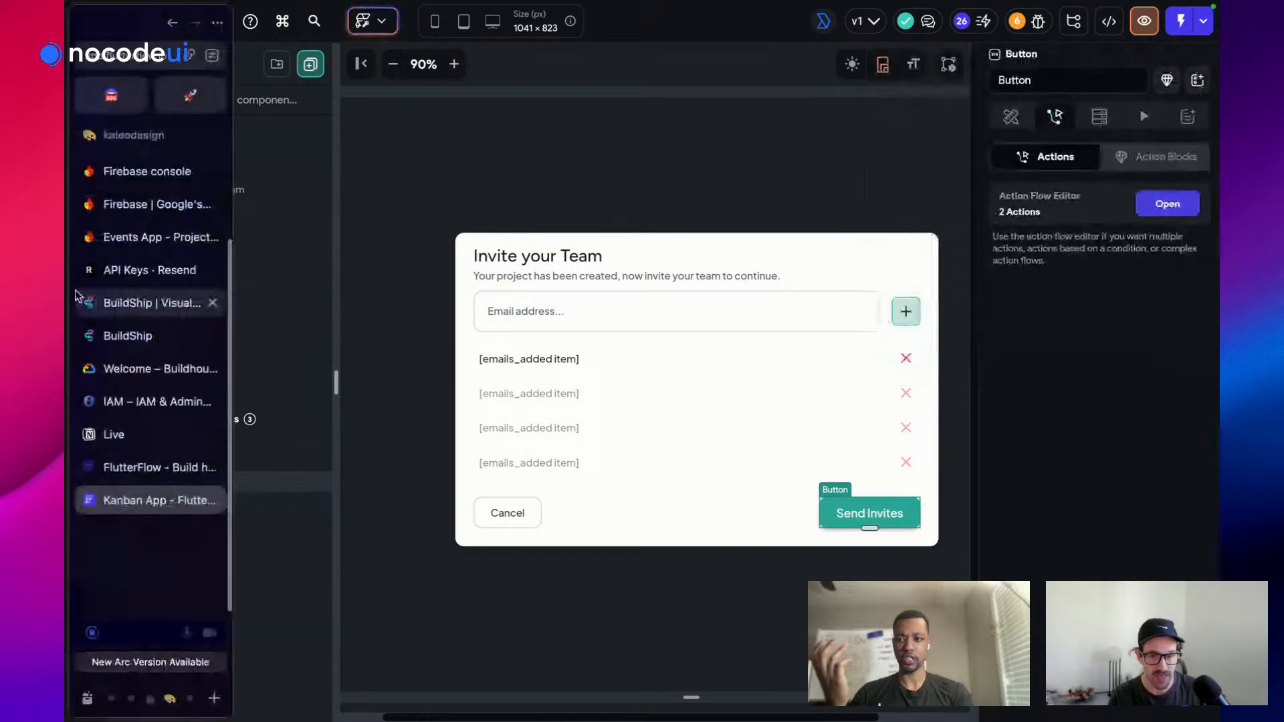
click(140, 436)
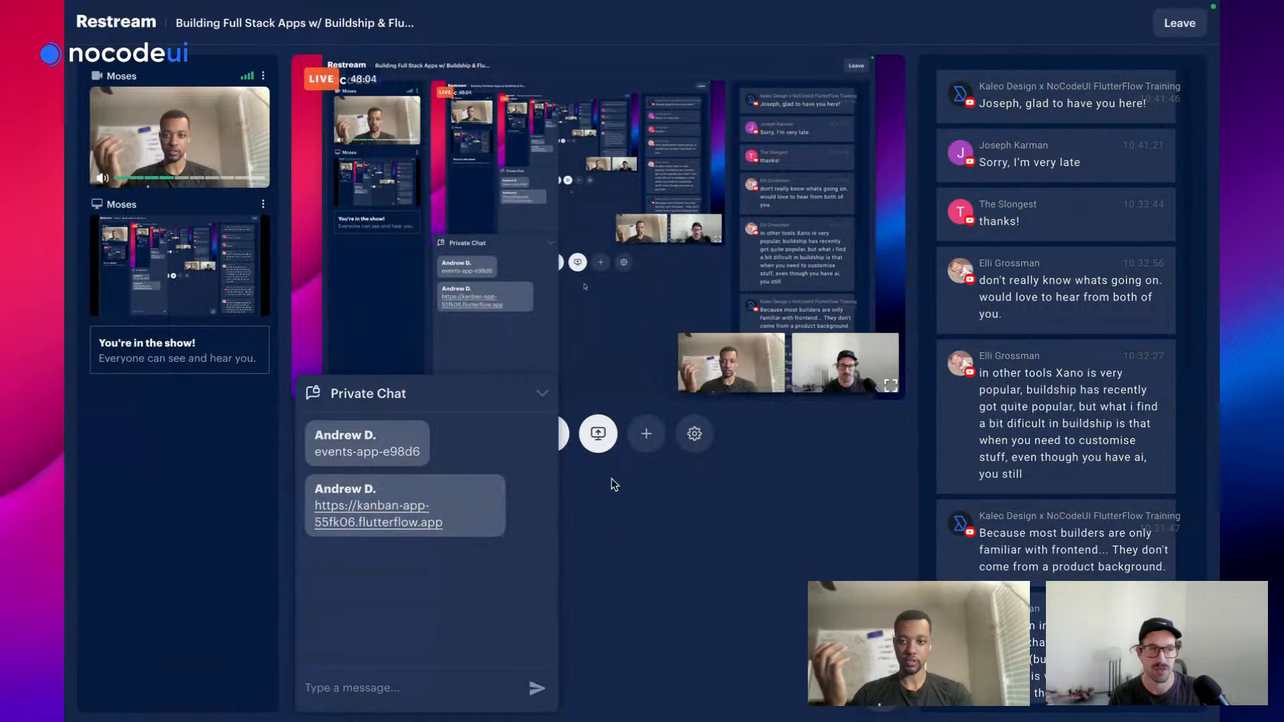
drag(364, 434, 244, 281)
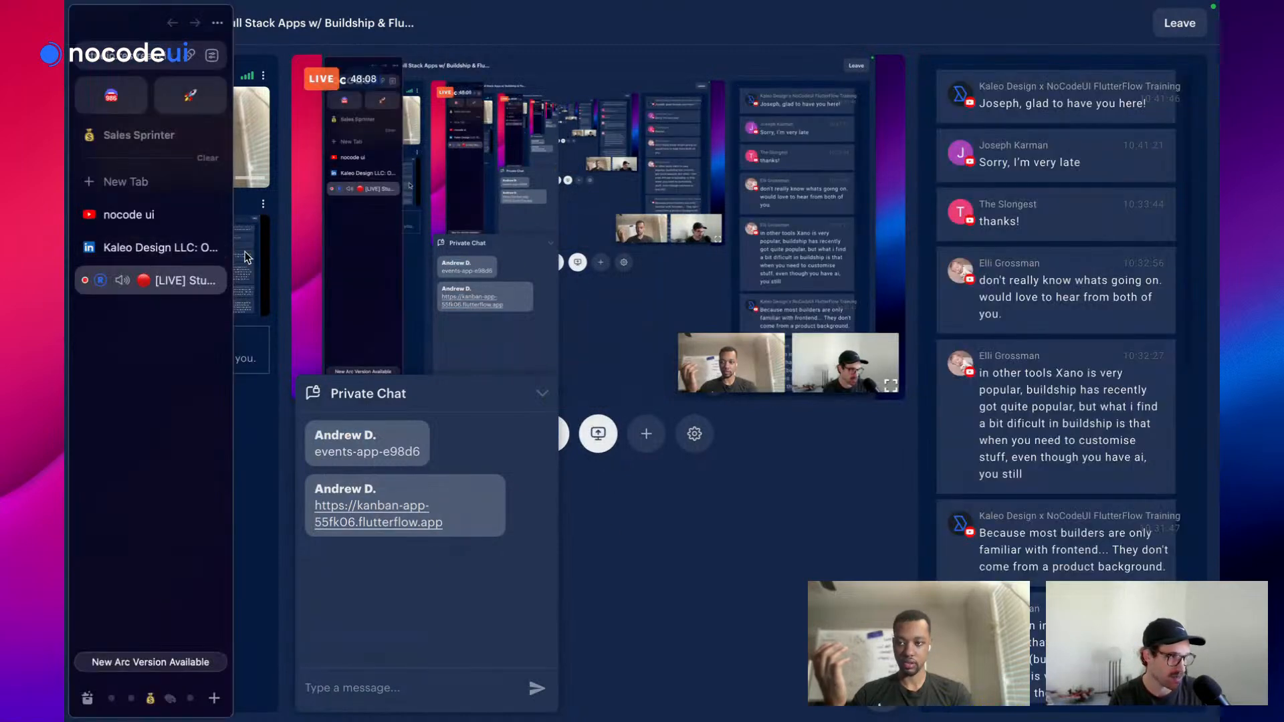
click(263, 208)
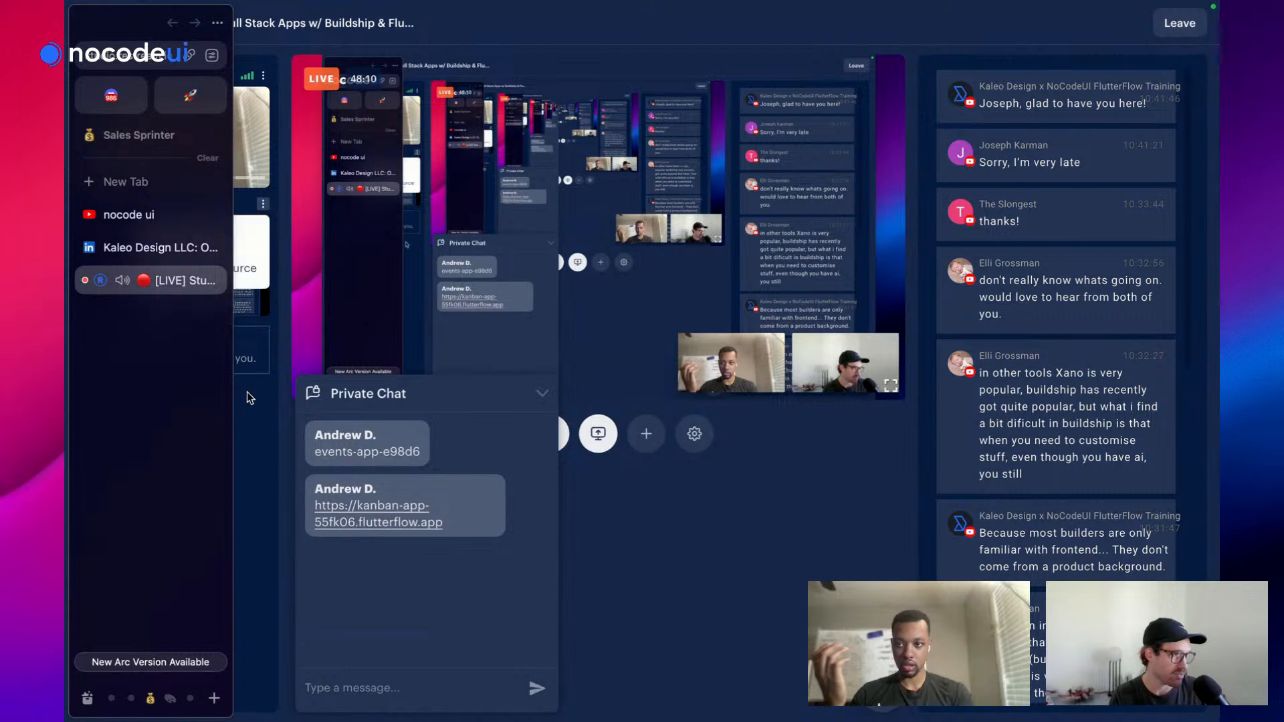
click(250, 422)
mouse_move(70, 252)
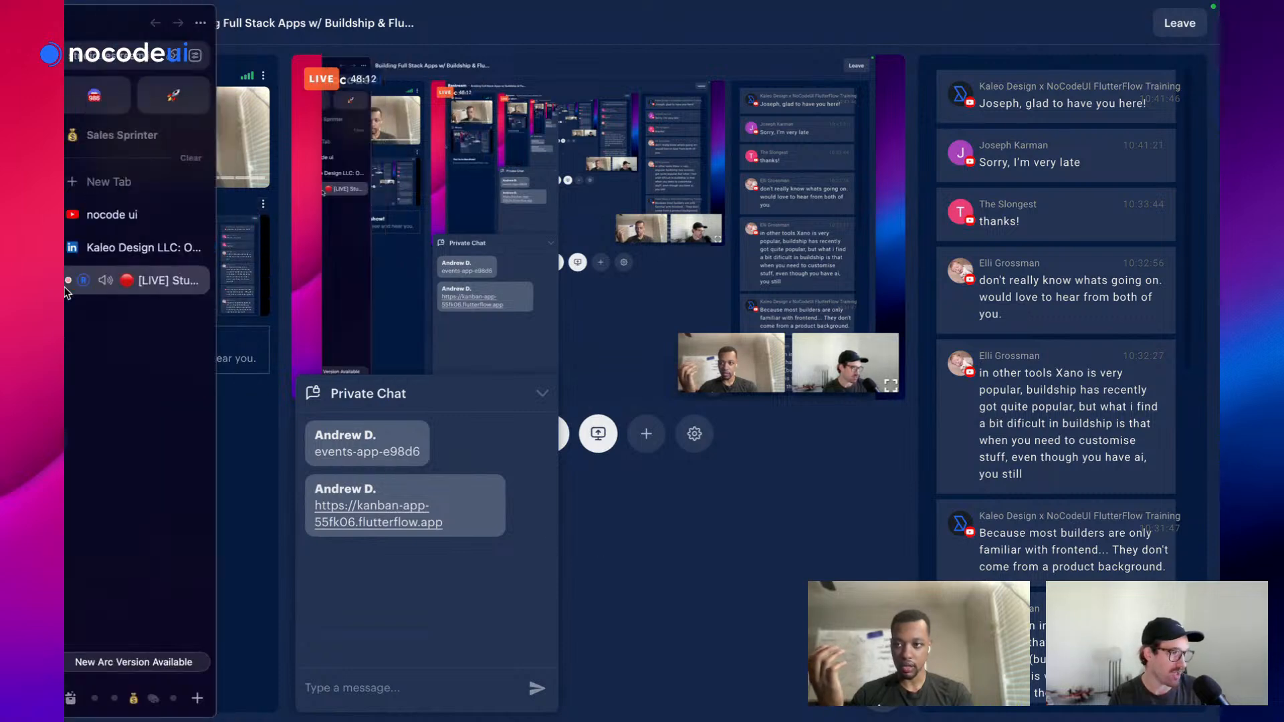
click(132, 251)
click(154, 291)
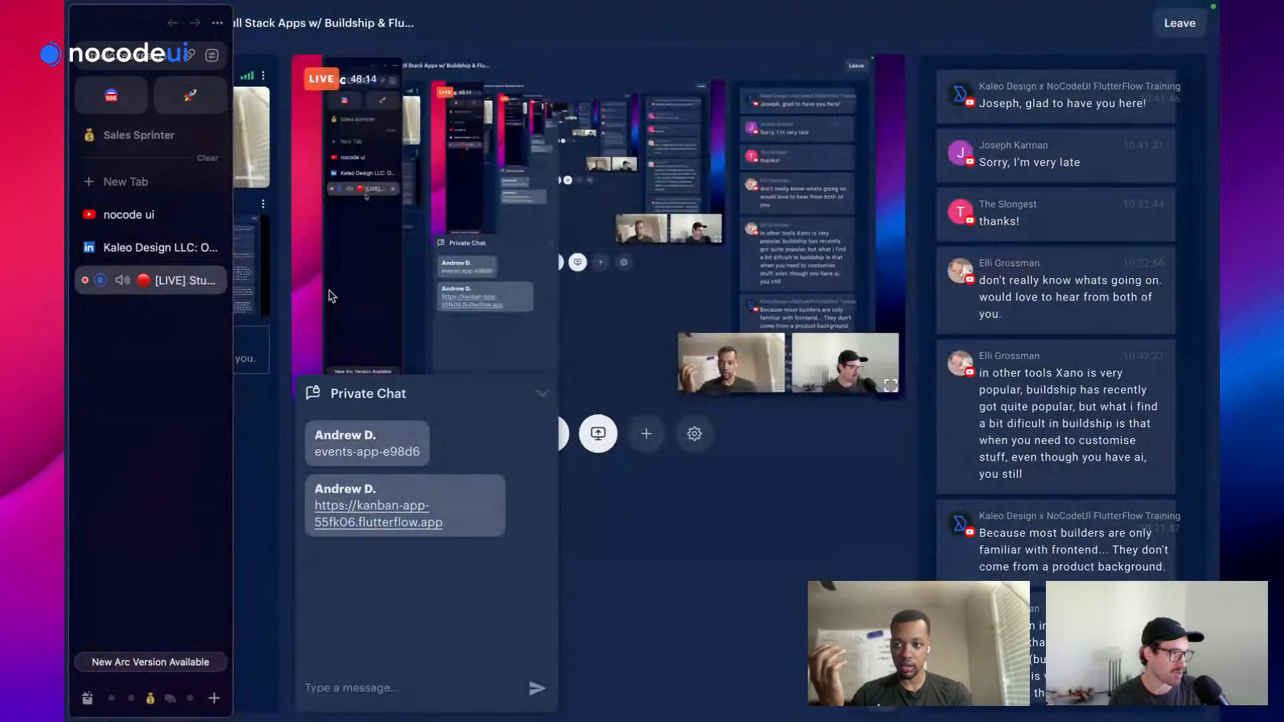
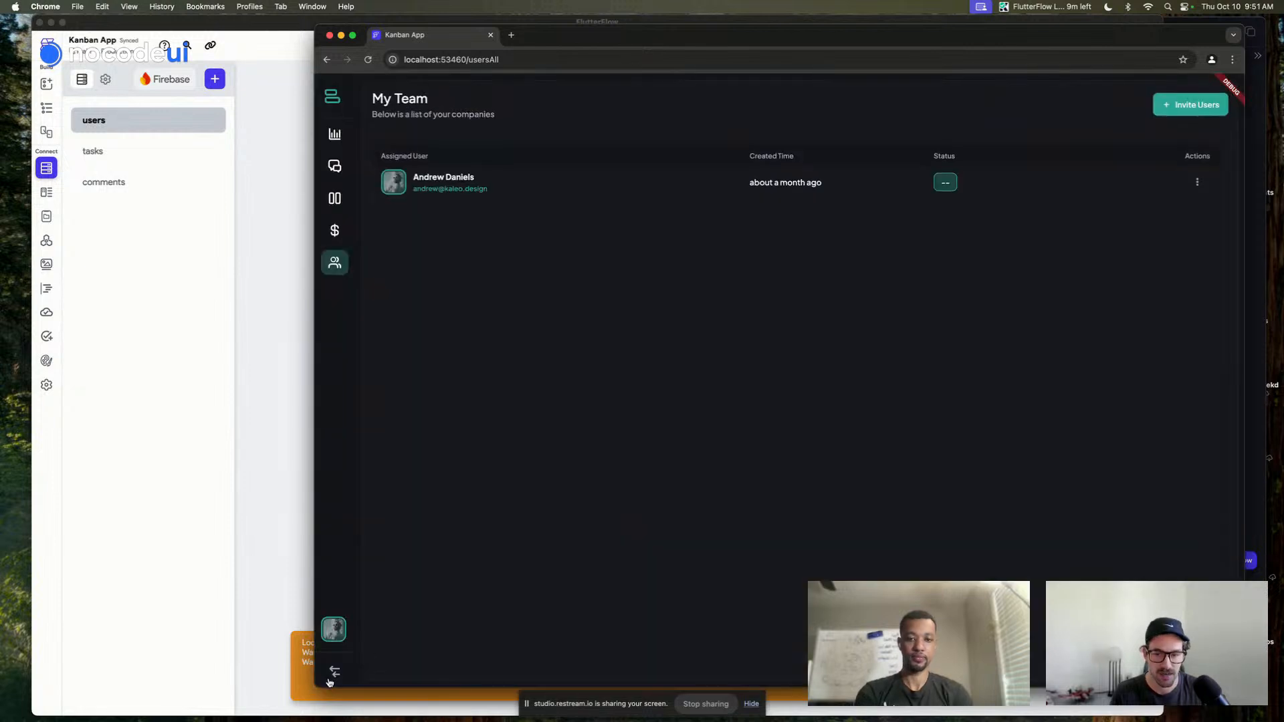
Toggle the Kanban App sidebar open and closed, leaving it collapsed
click(334, 672)
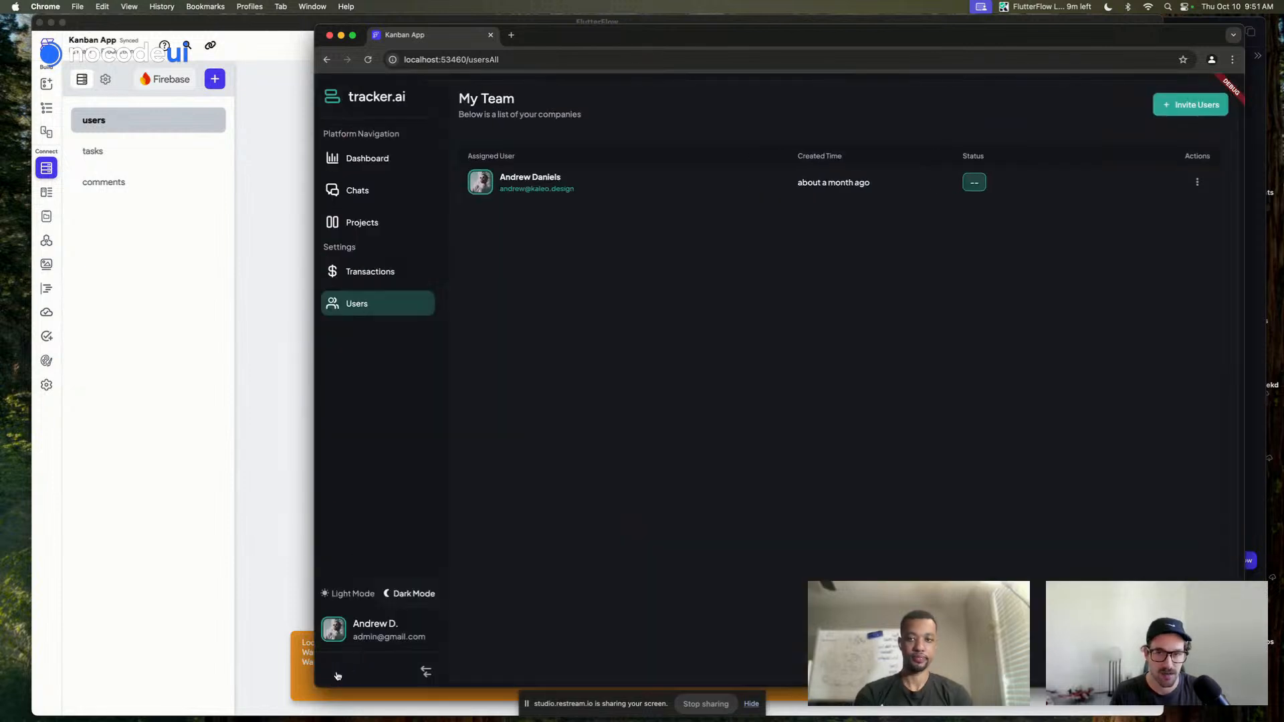
click(345, 672)
click(346, 672)
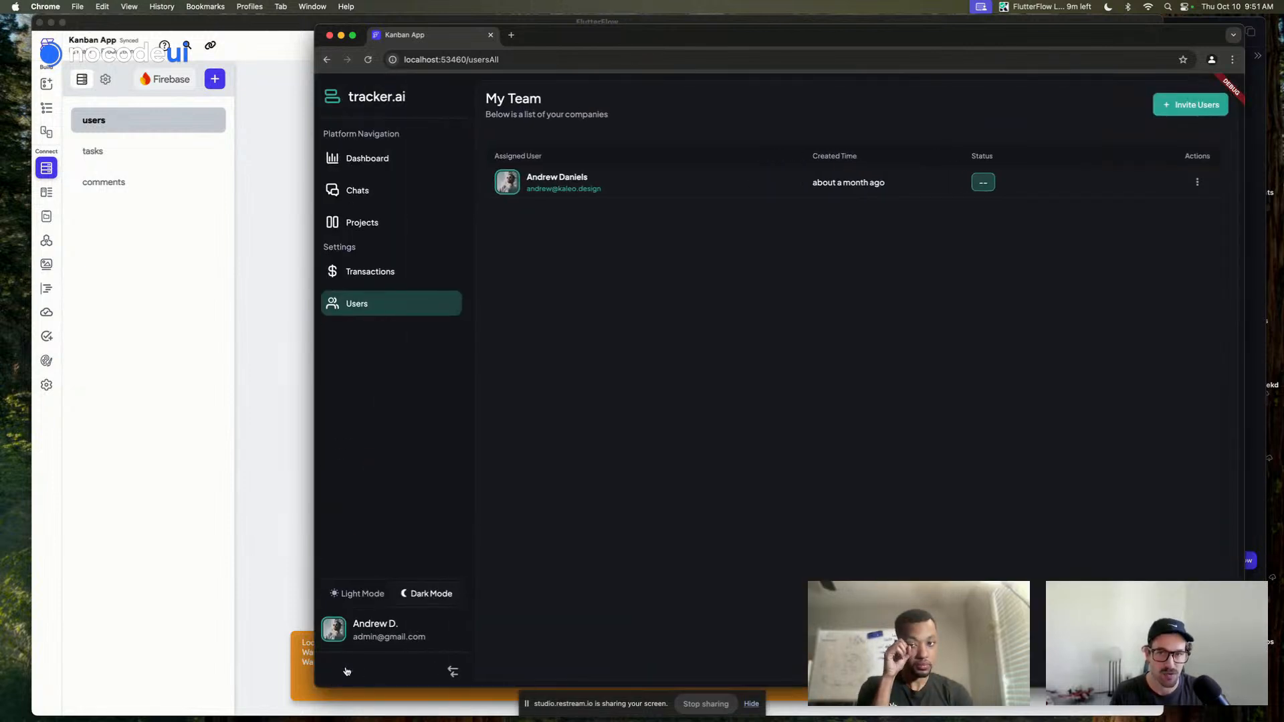
click(346, 672)
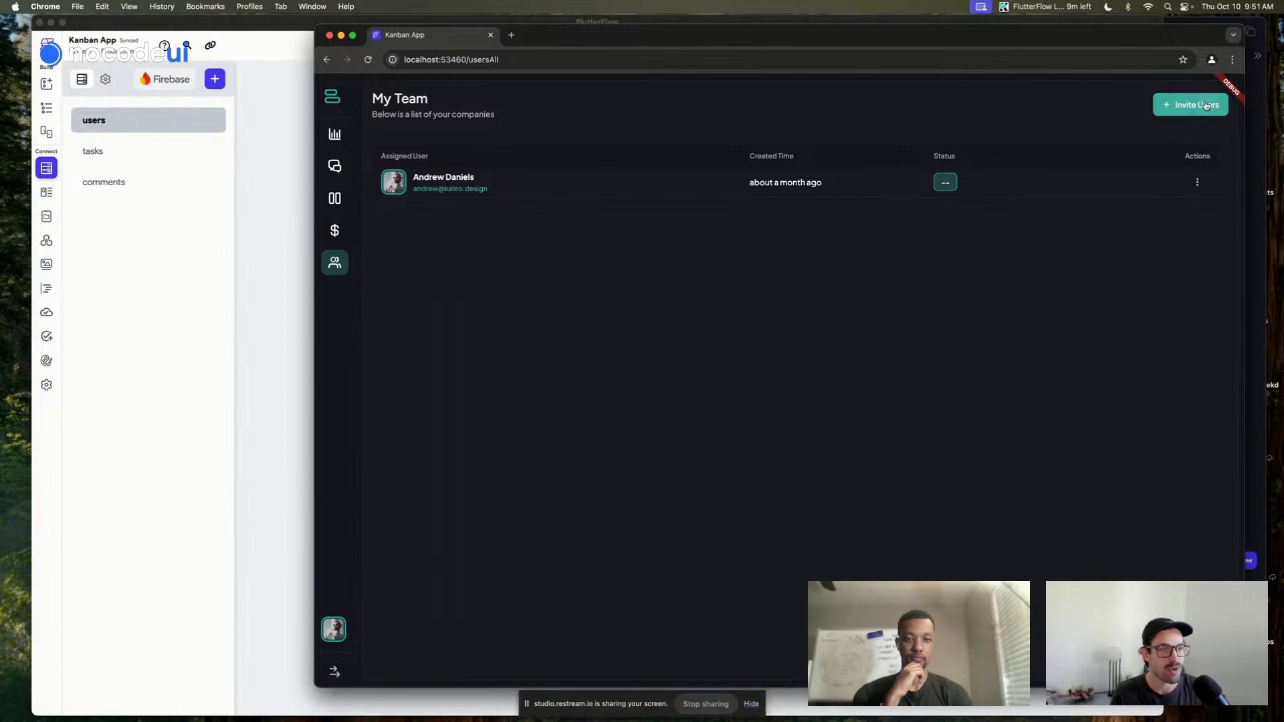
Add a test e-mail address in the Invite your Team dialog and send the invite
click(1205, 105)
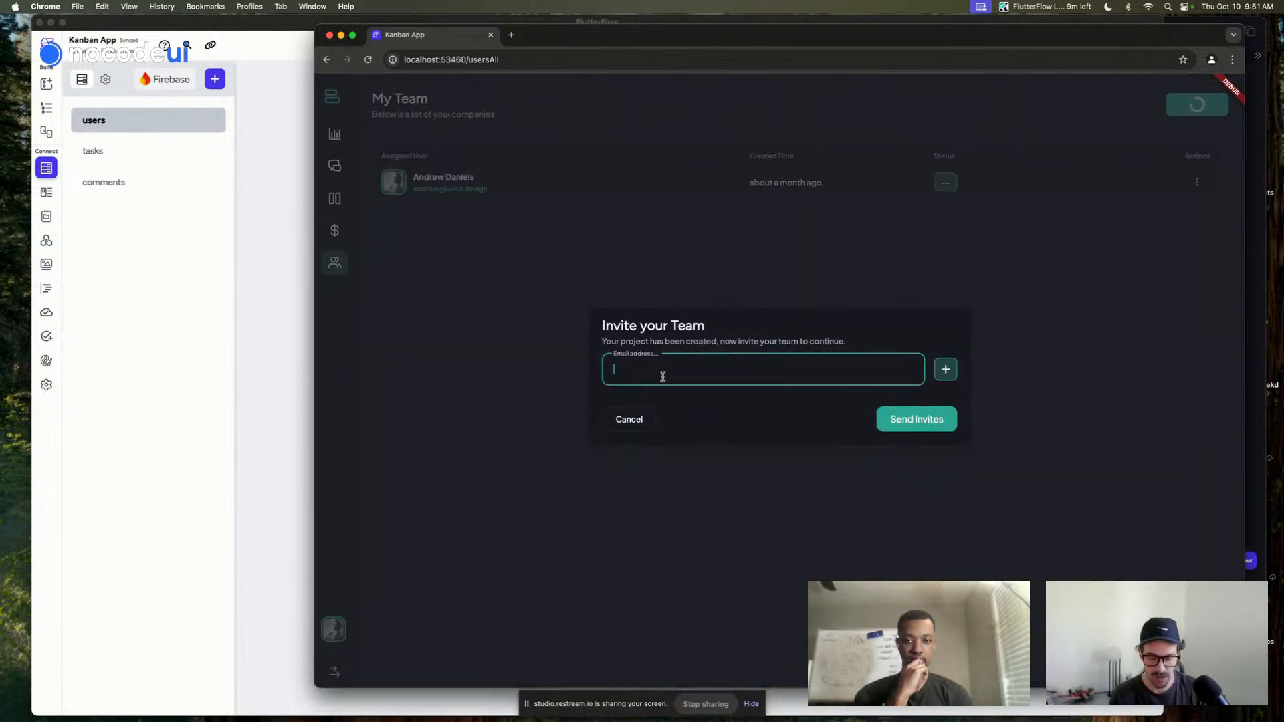
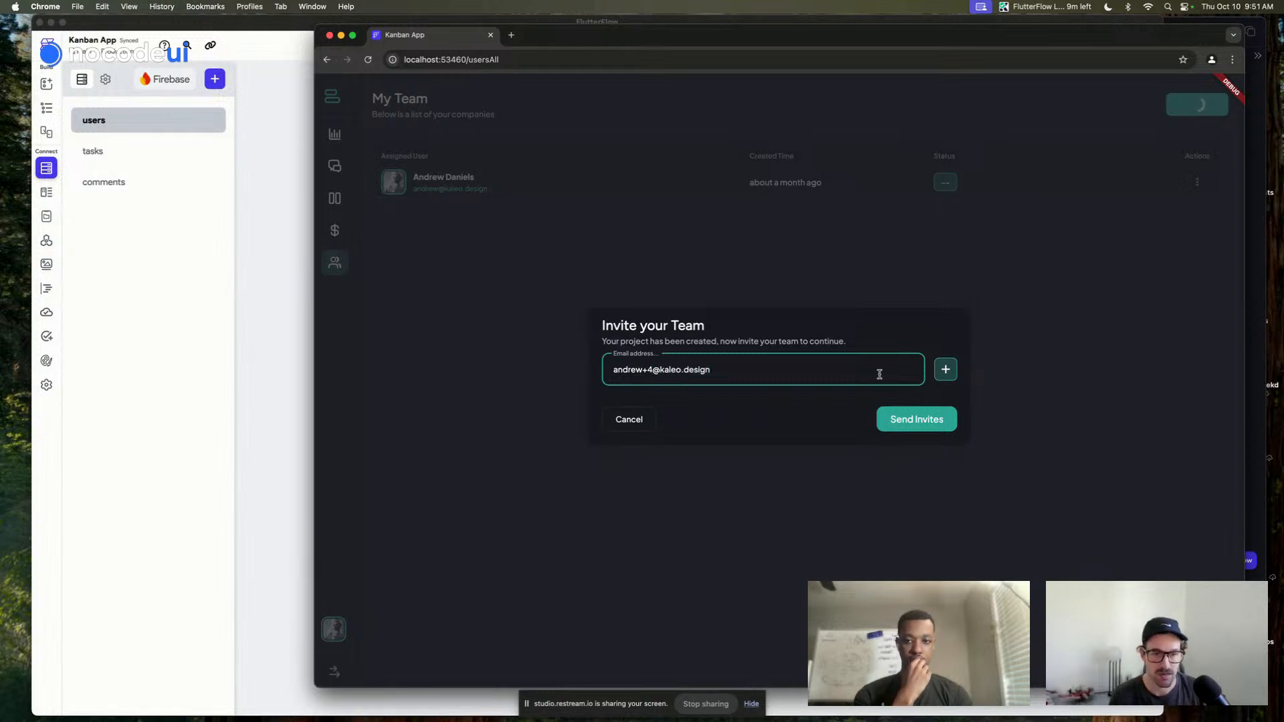
click(949, 373)
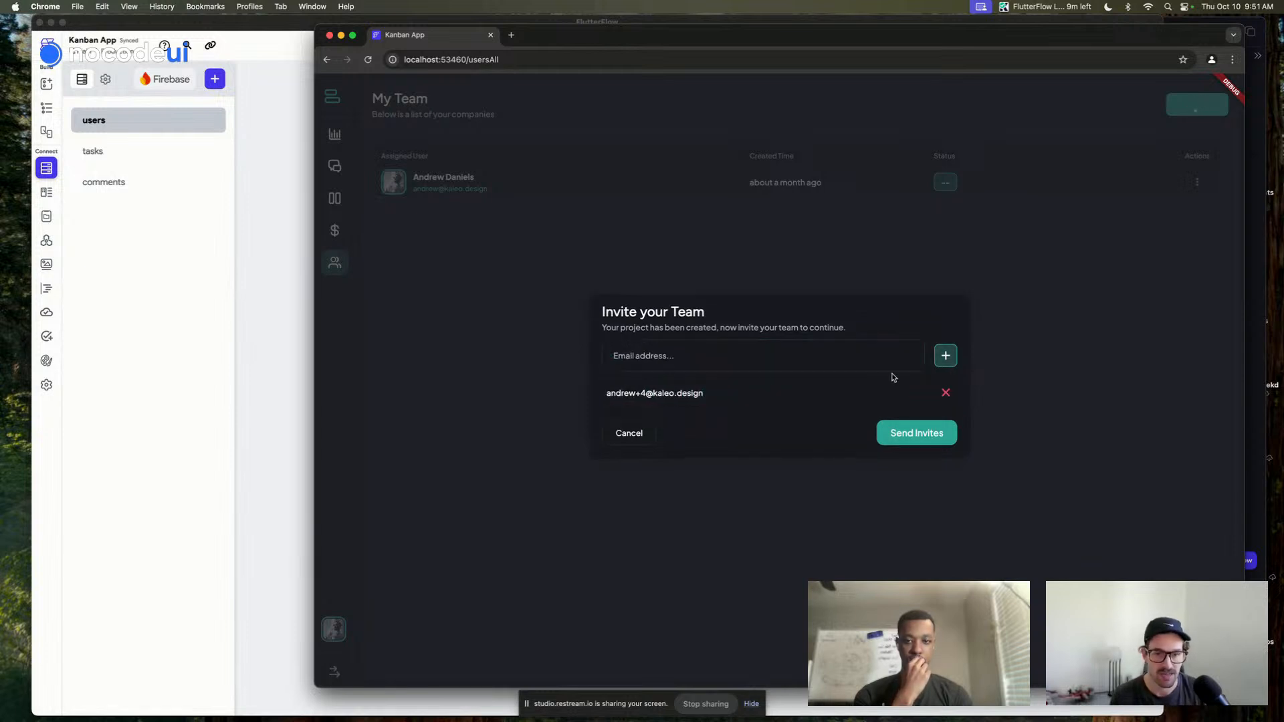
click(914, 435)
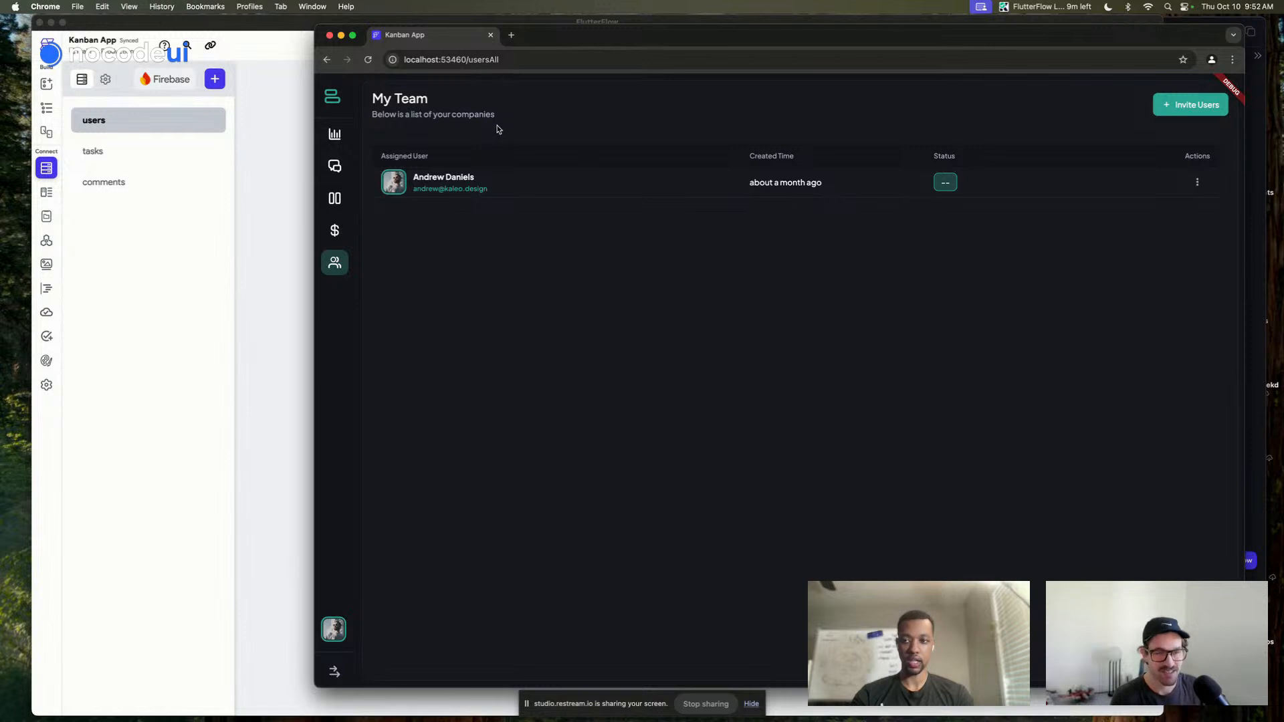
Open the users_all page in FlutterFlow's page editor, widening the page list
click(275, 214)
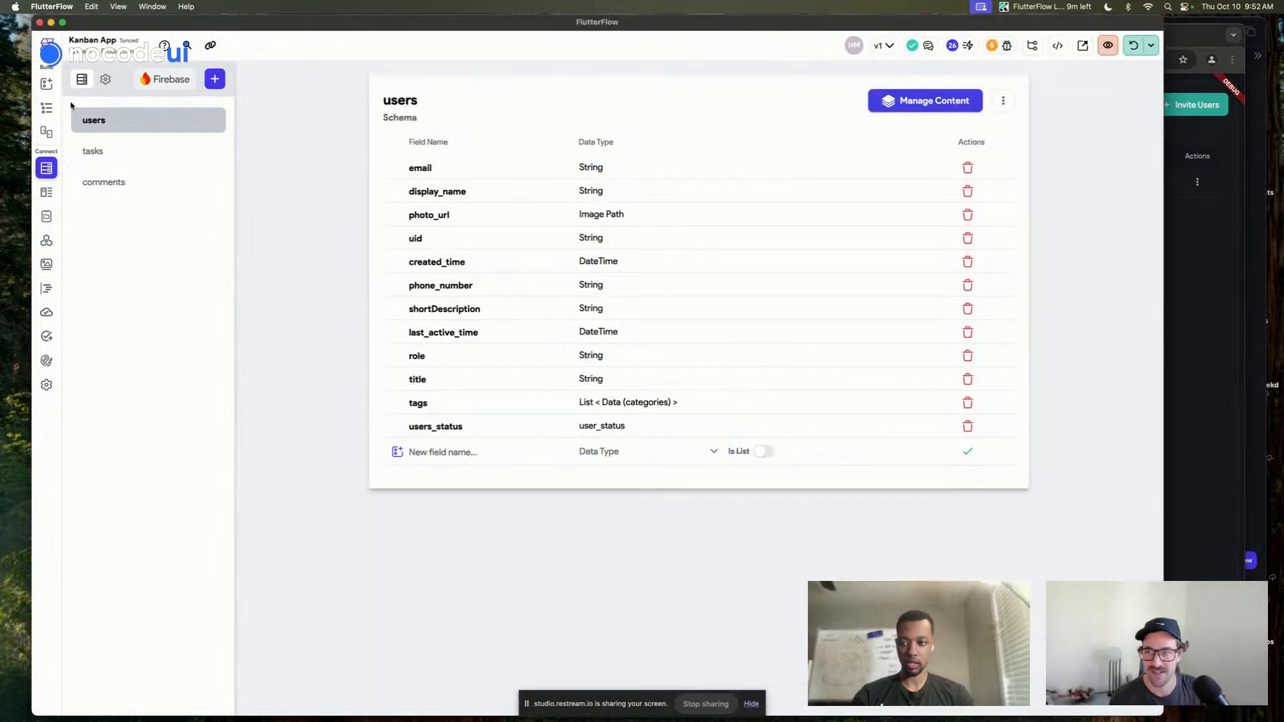
click(45, 117)
click(646, 121)
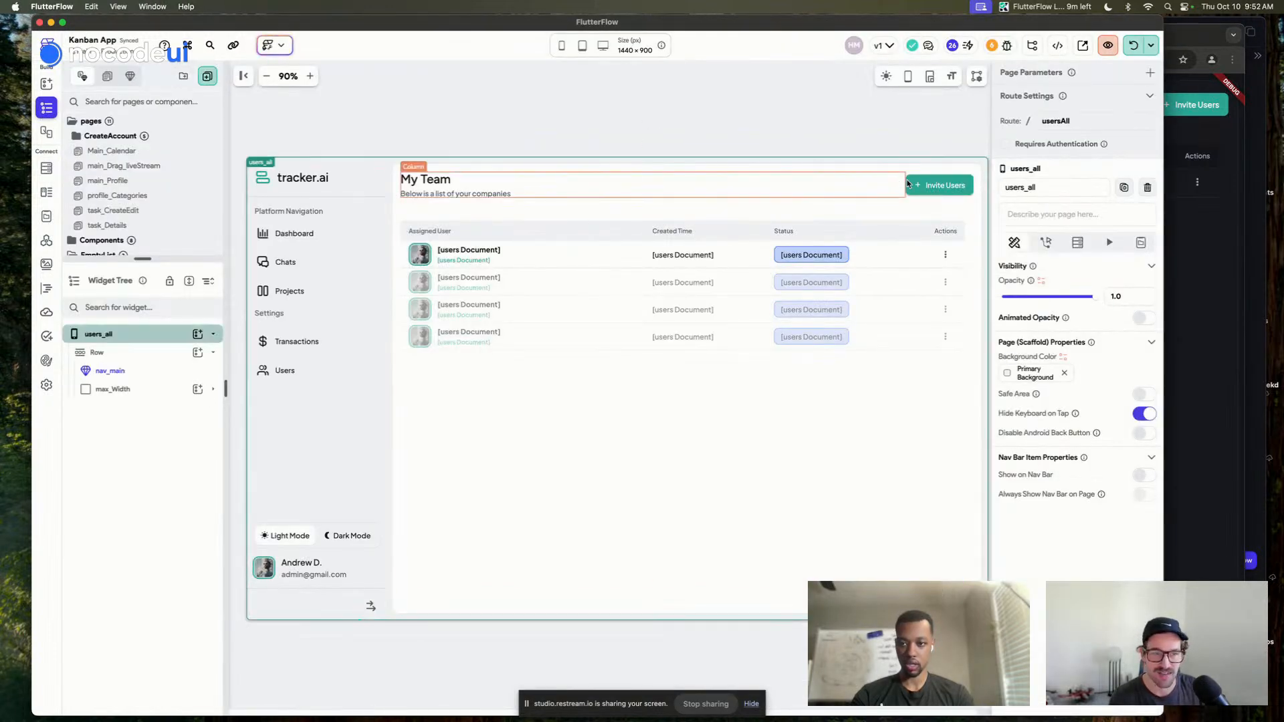
drag(148, 259, 148, 454)
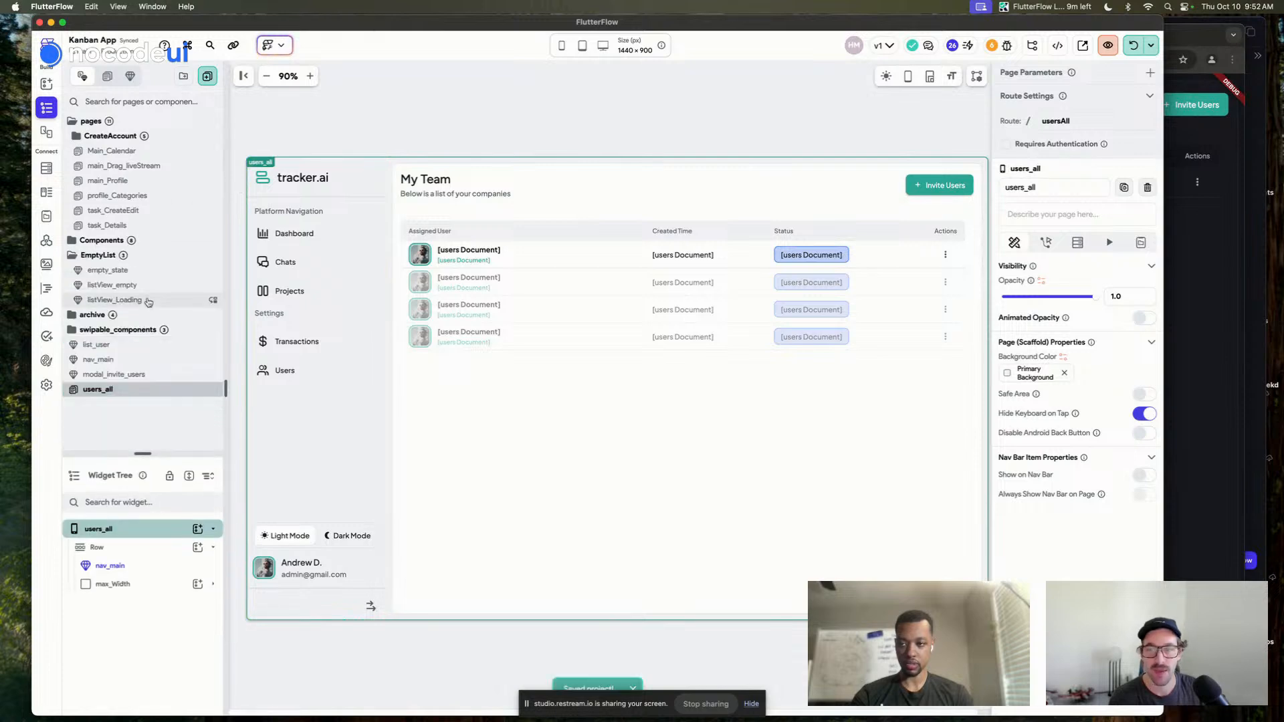
click(153, 379)
click(149, 392)
Flip between desktop spaces and the window overview, then return to the running Kanban App
key(ctrl+Left)
key(ctrl+Right)
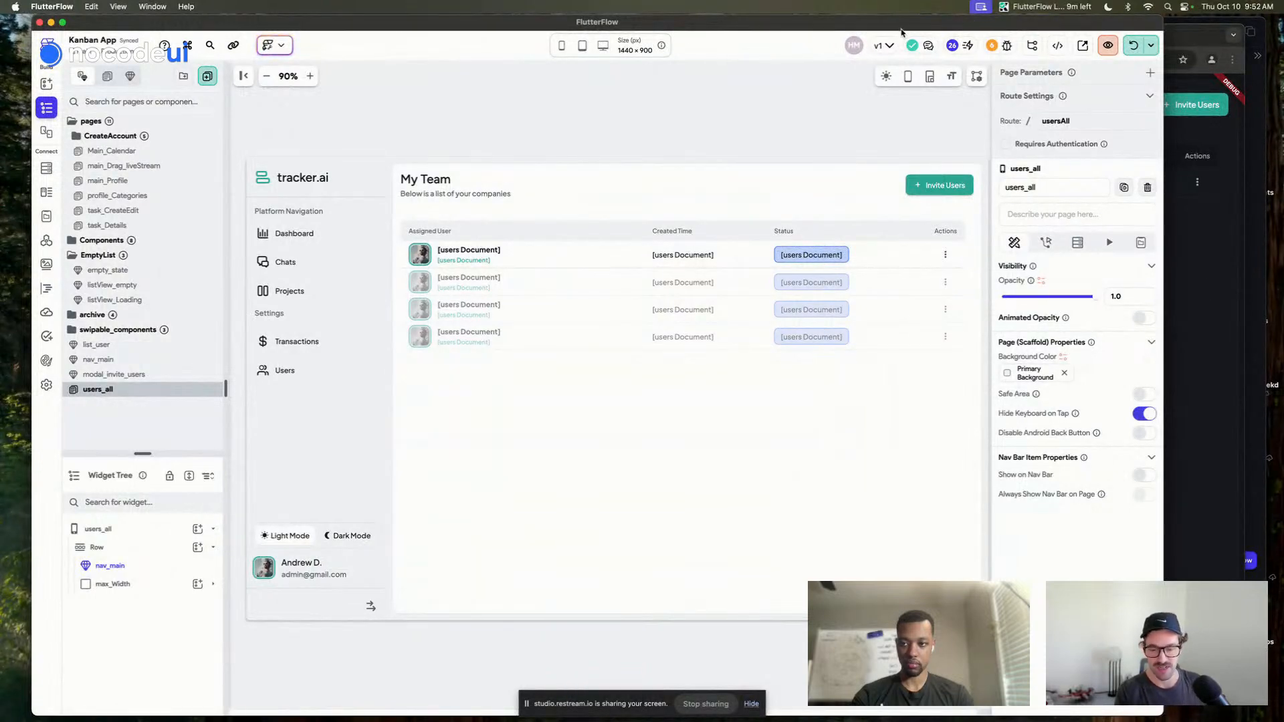
key(ctrl+Up)
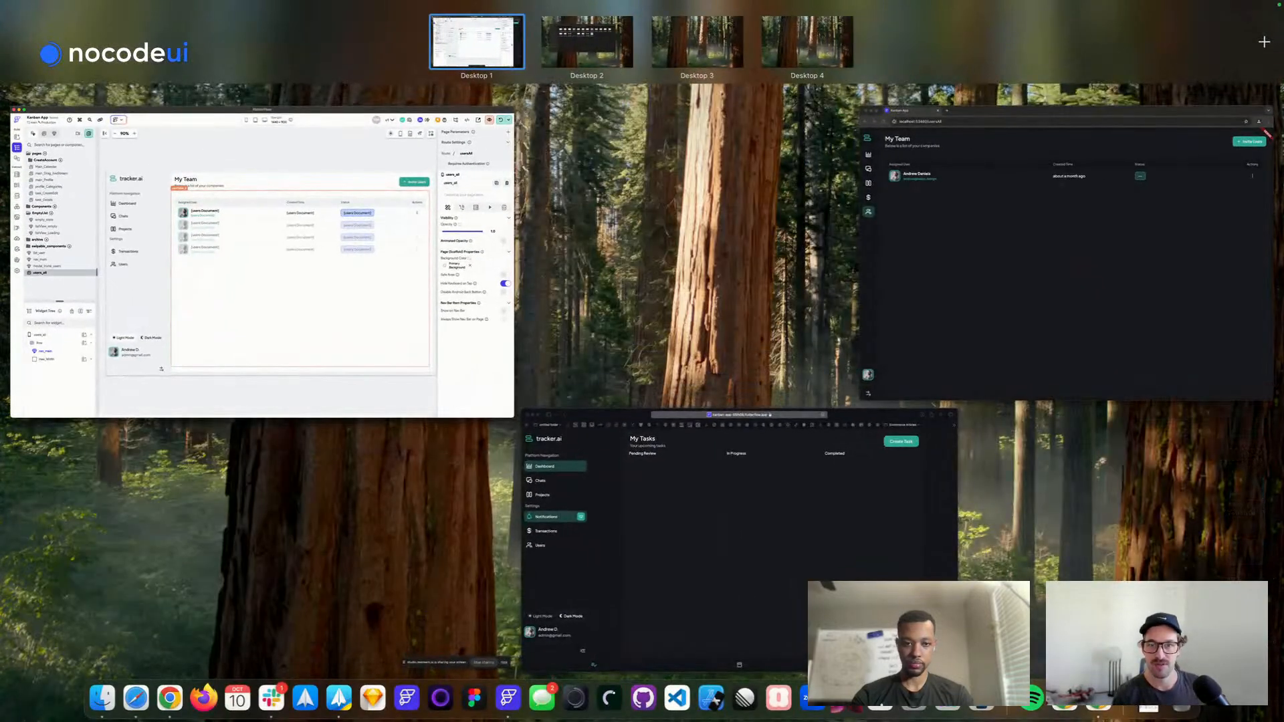
key(ctrl+Up)
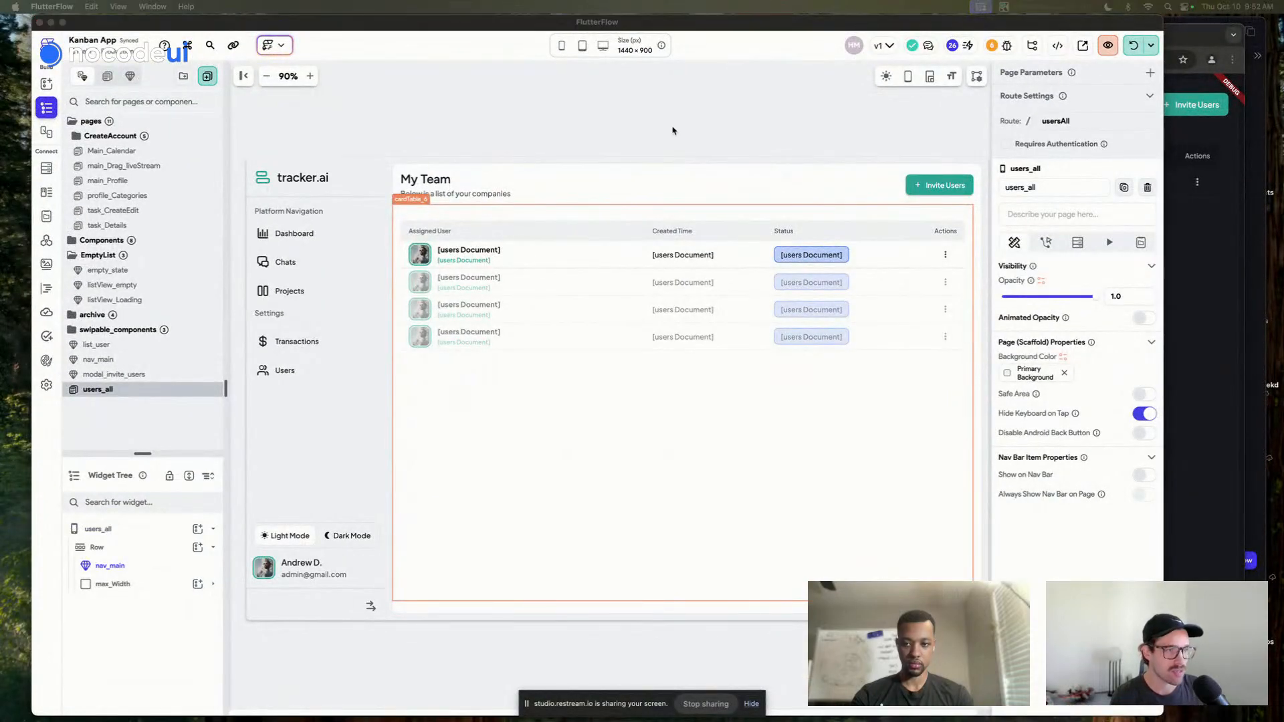
key(ctrl+Right)
key(ctrl+Left)
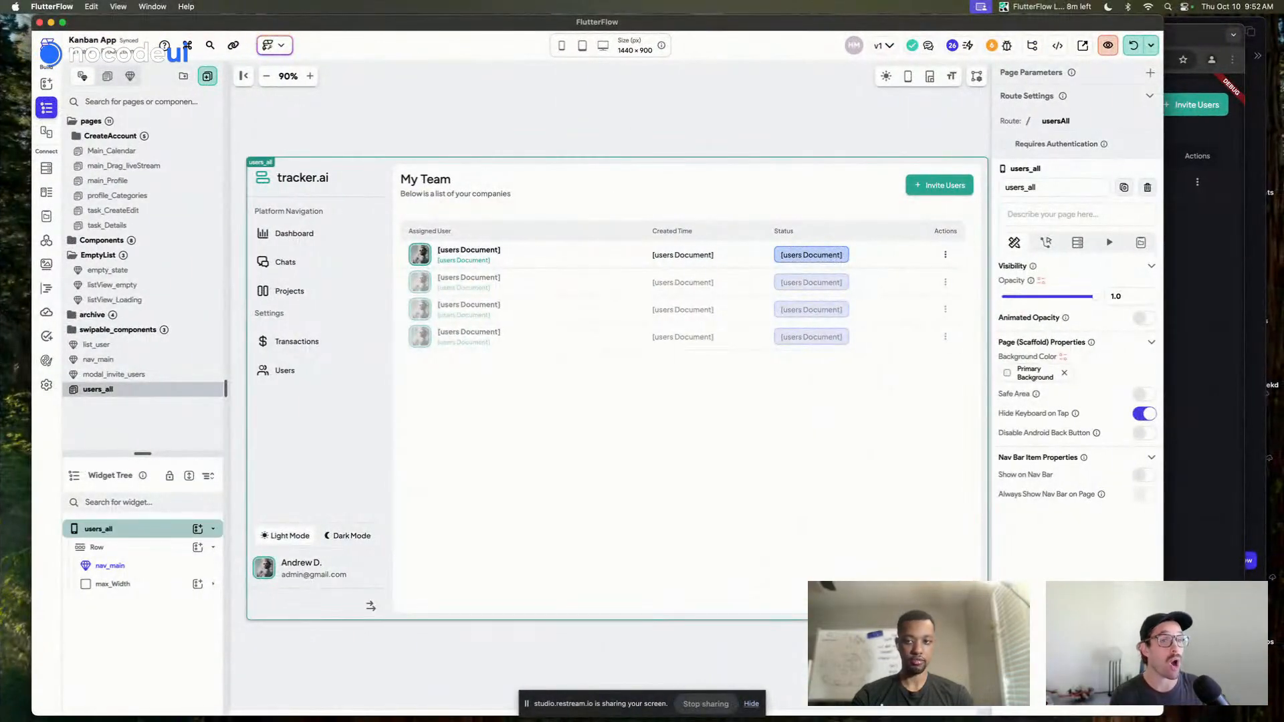
click(1171, 158)
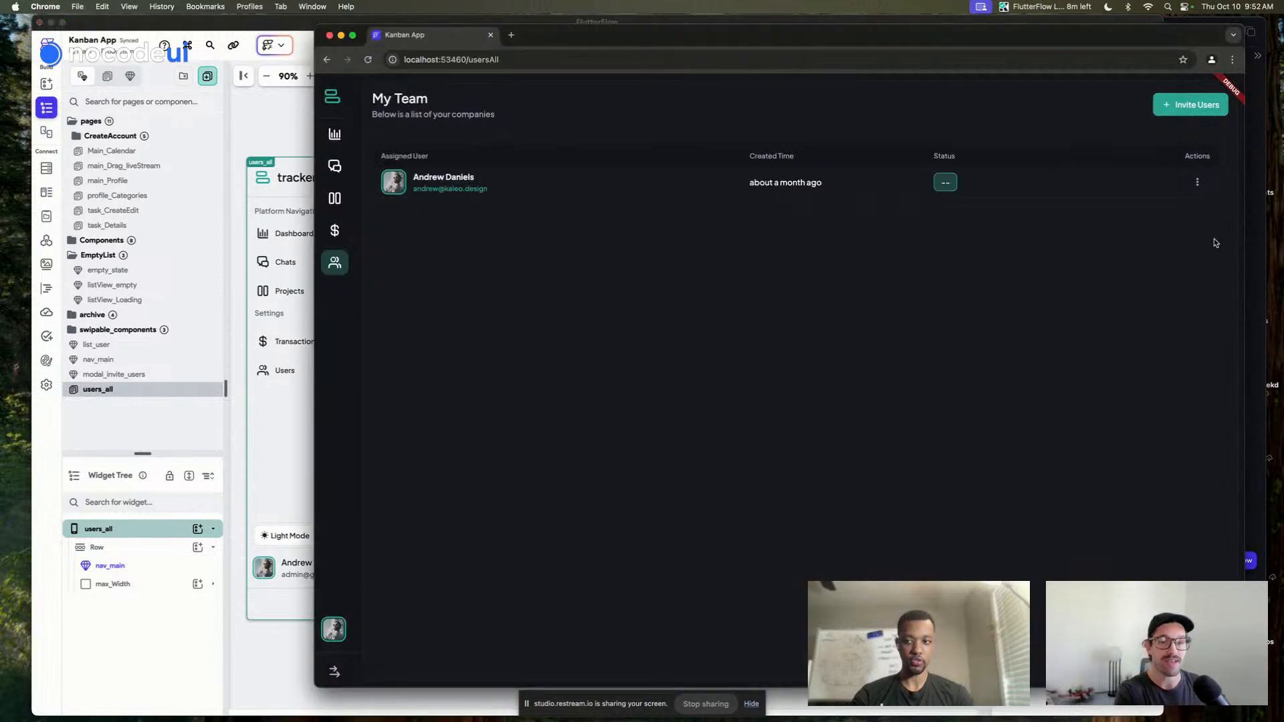
Enter another test e-mail address in Invite your Team and send the invite
click(1182, 107)
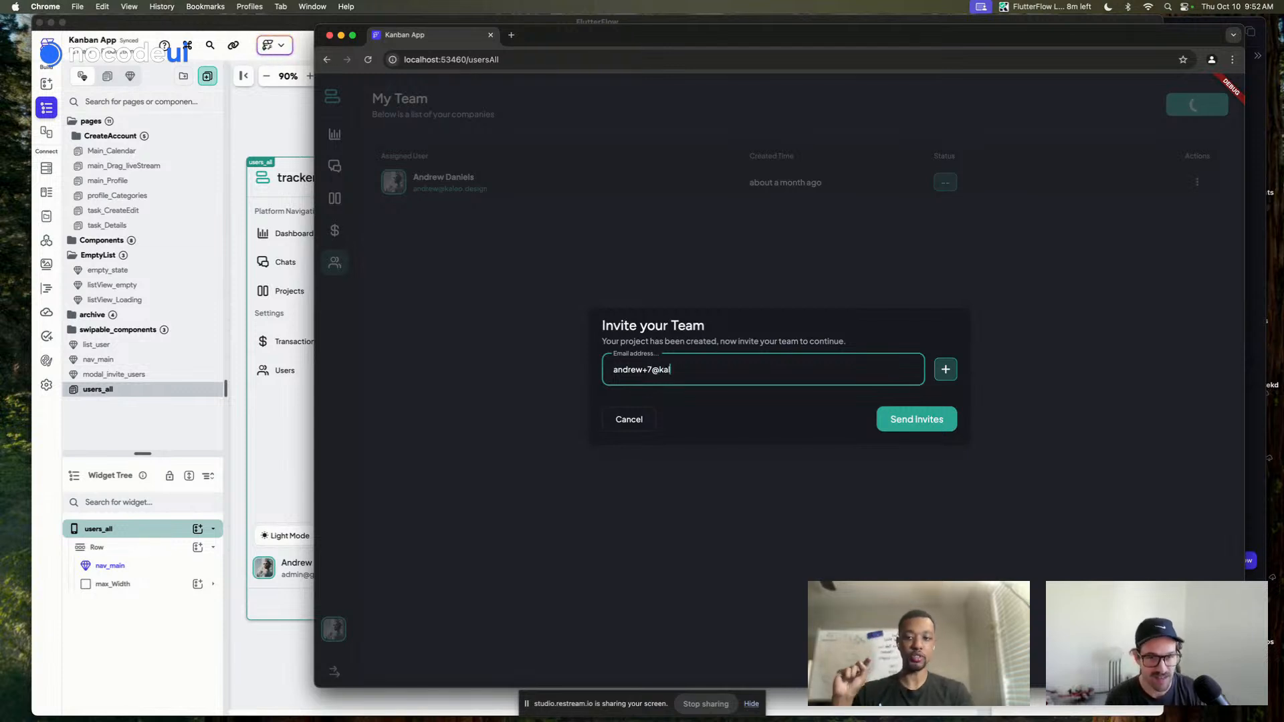
click(946, 370)
click(917, 435)
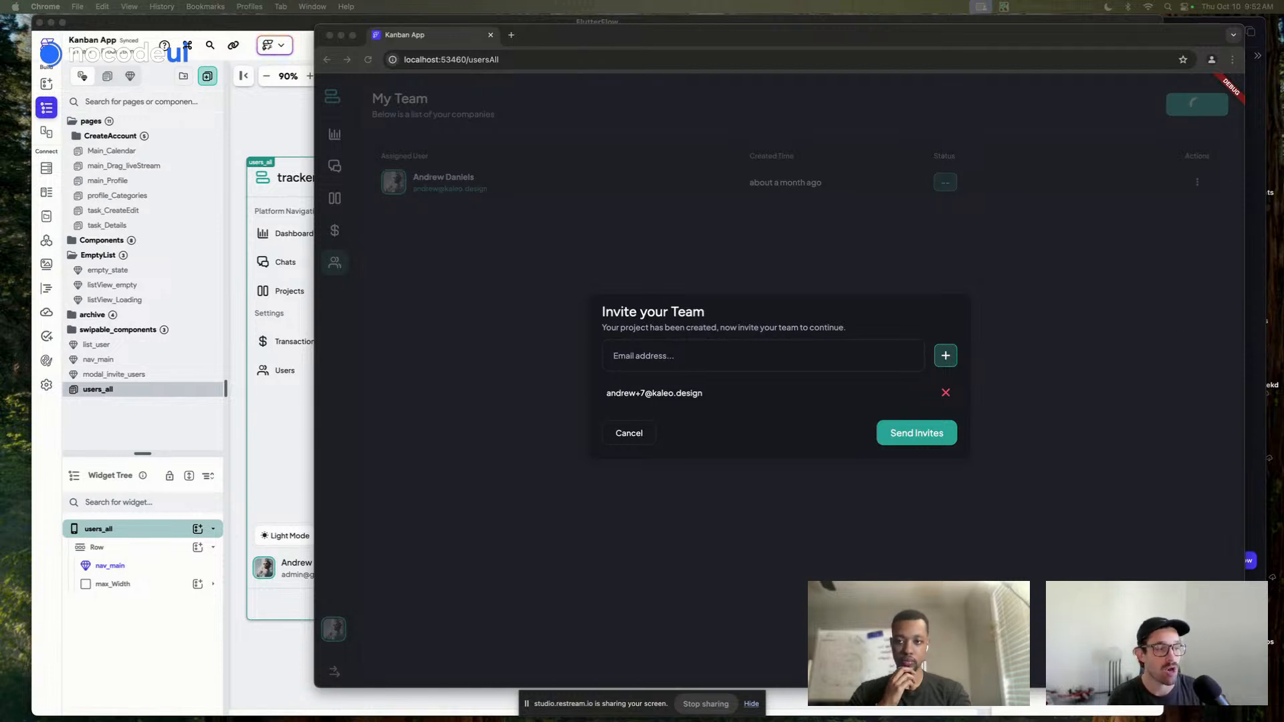
Resend the pending invite, then visit the Dashboard and come back to My Team
key(ctrl+Up)
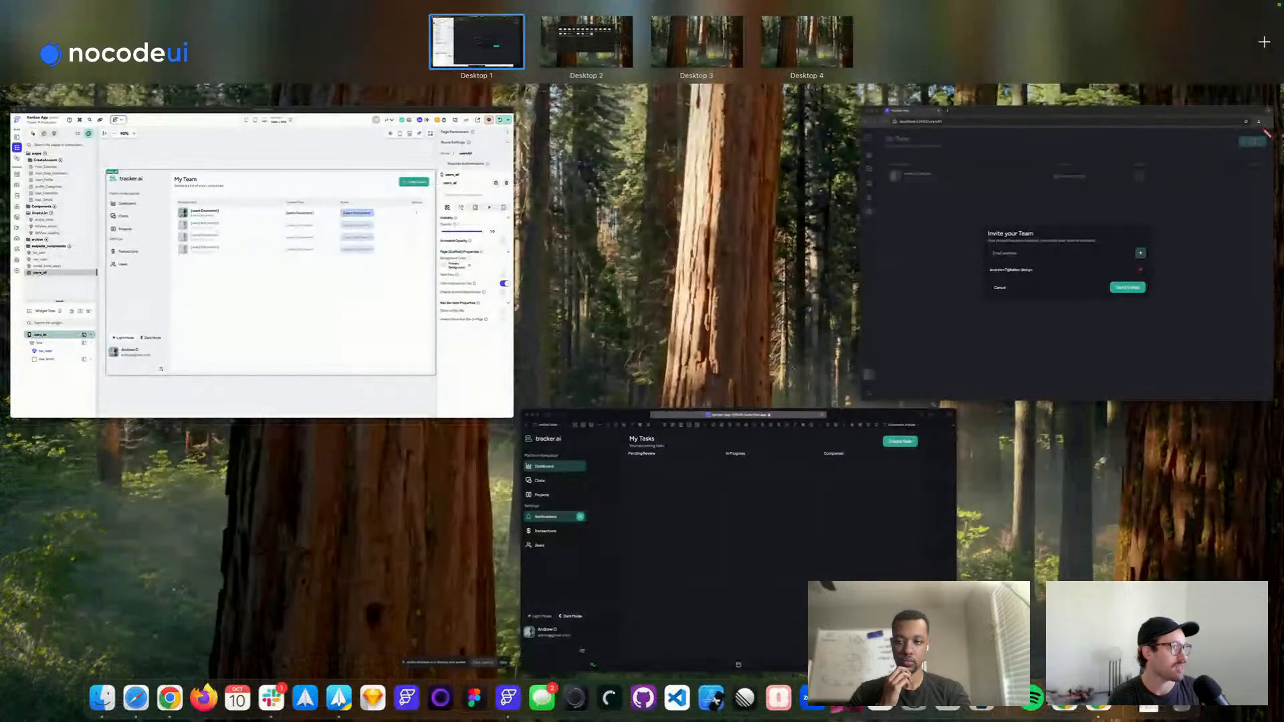
key(ctrl+Up)
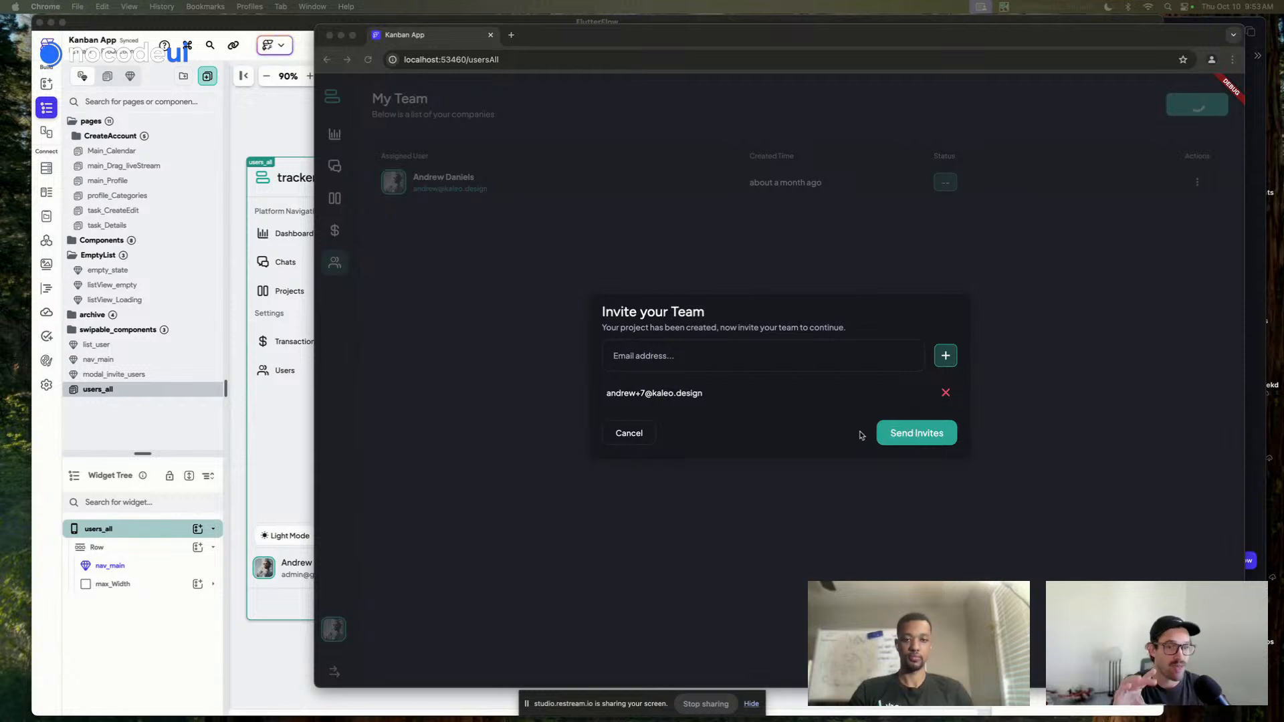
click(899, 436)
click(917, 439)
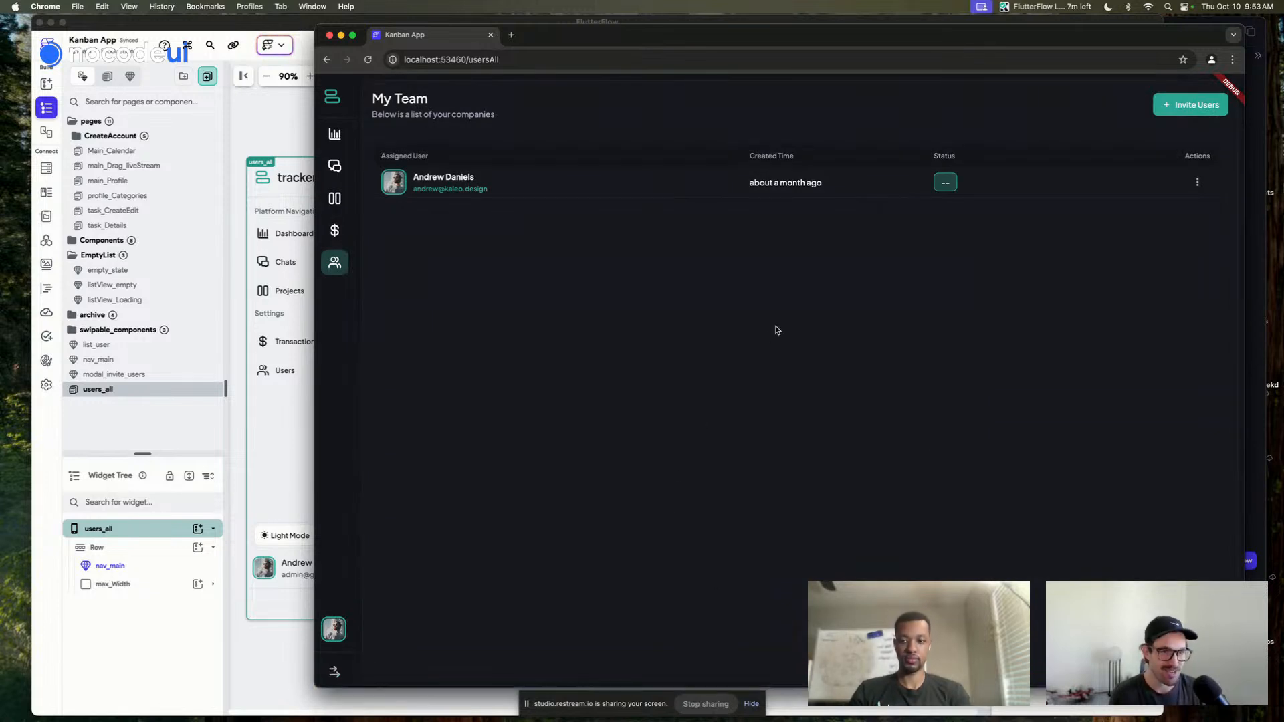
click(333, 136)
click(334, 264)
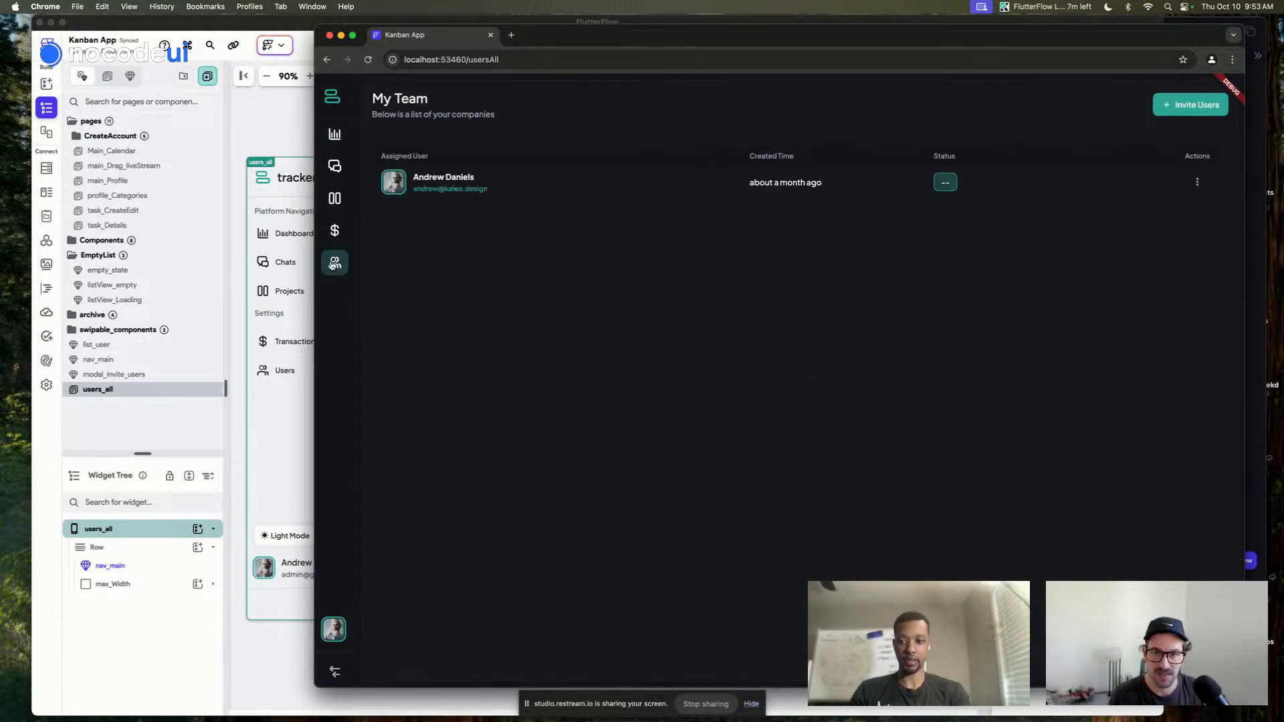
Set the users list's query to run only once and confirm the change
click(279, 124)
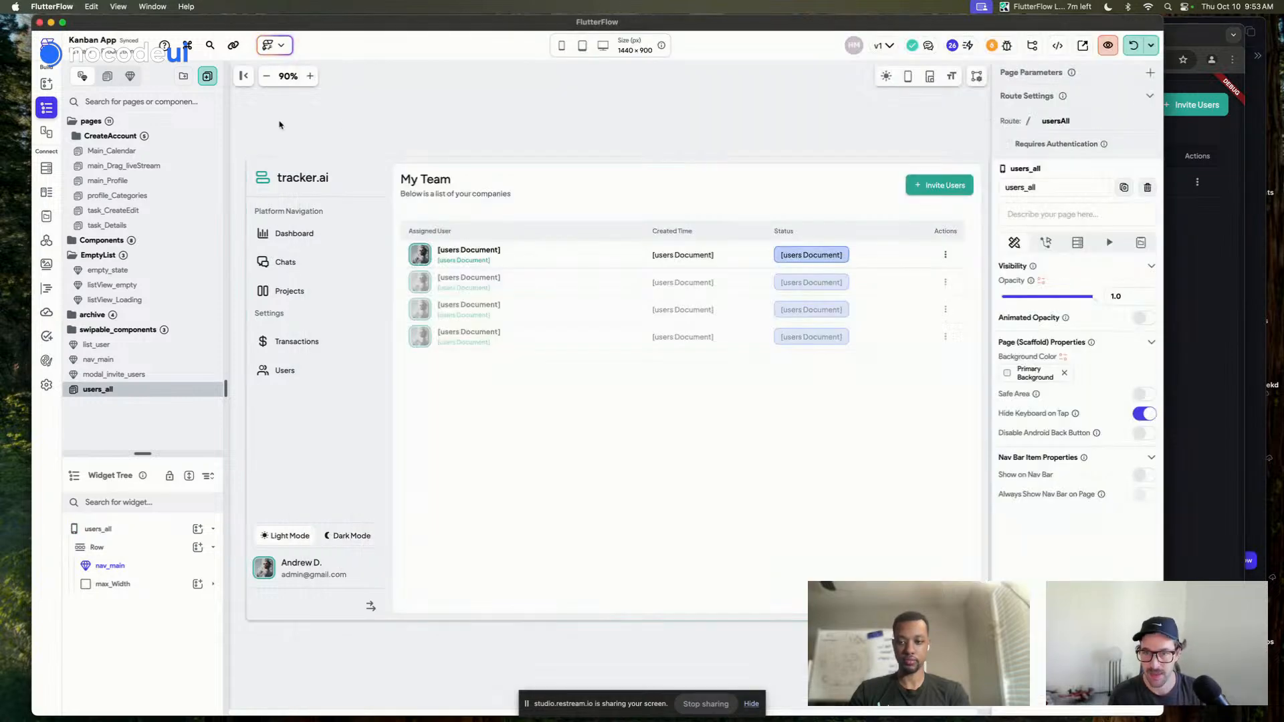
click(558, 345)
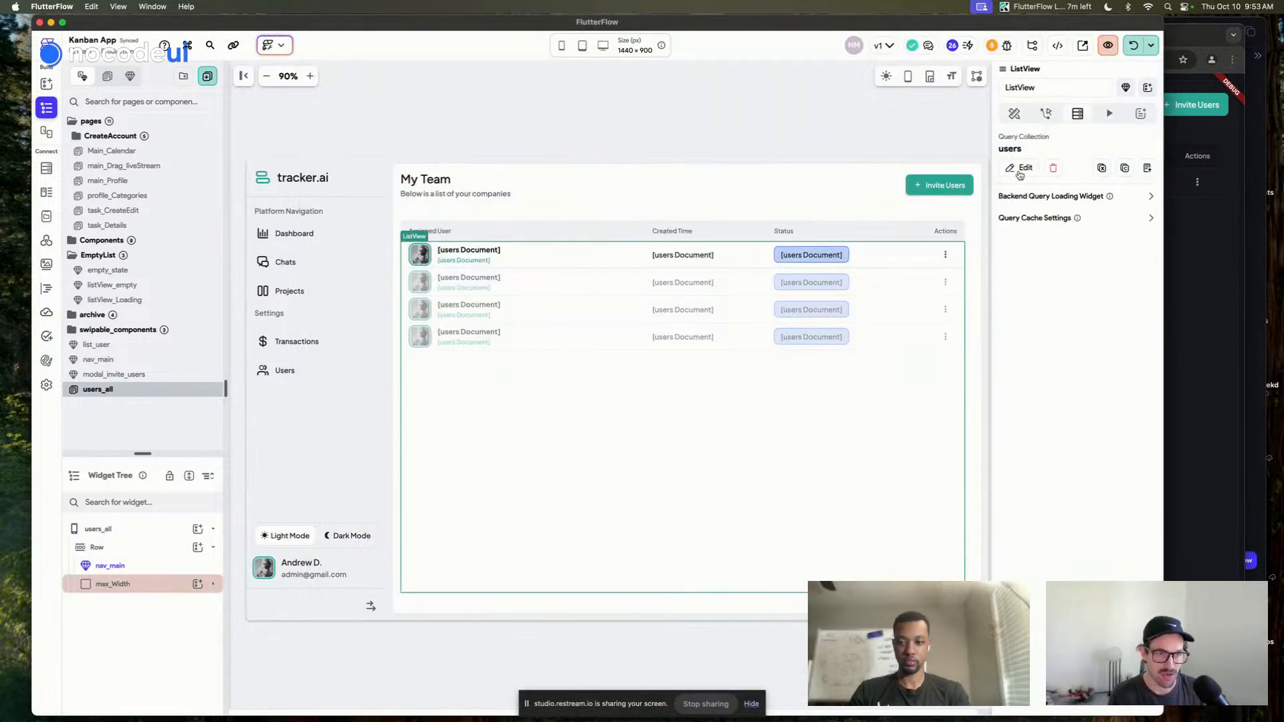
click(1022, 168)
scroll(874, 281, down, 2)
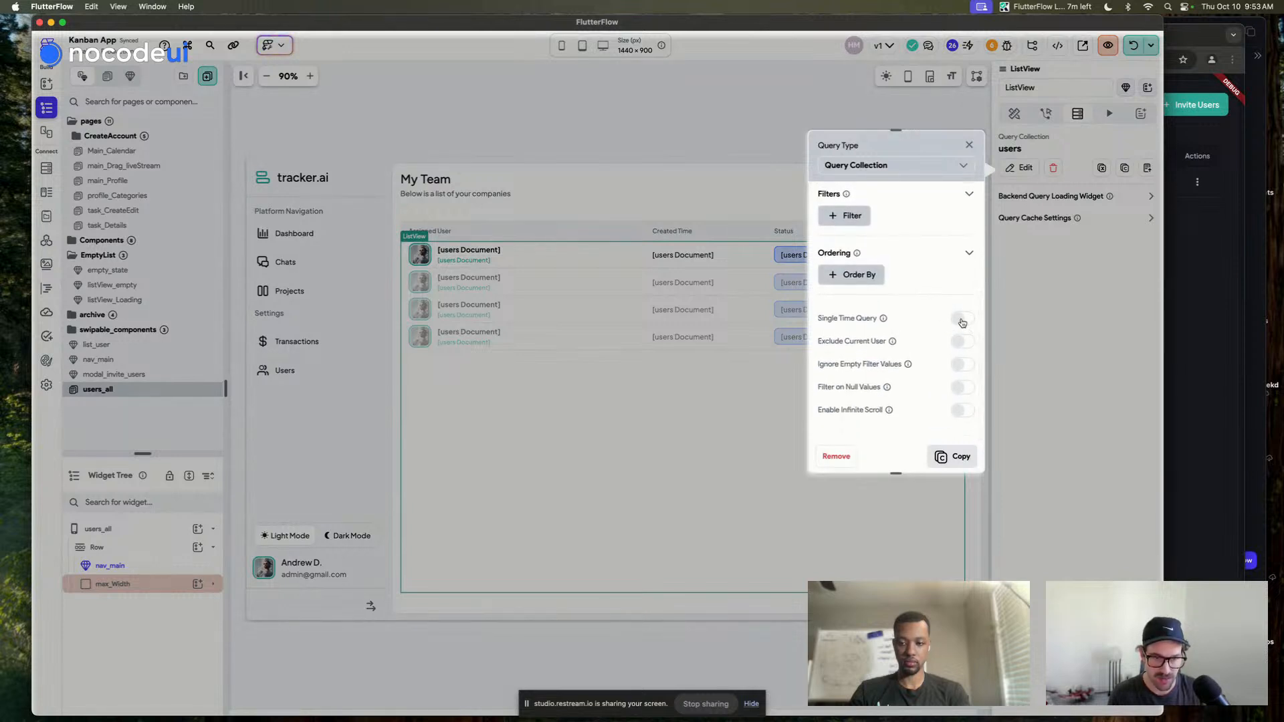
click(962, 322)
click(957, 457)
click(727, 131)
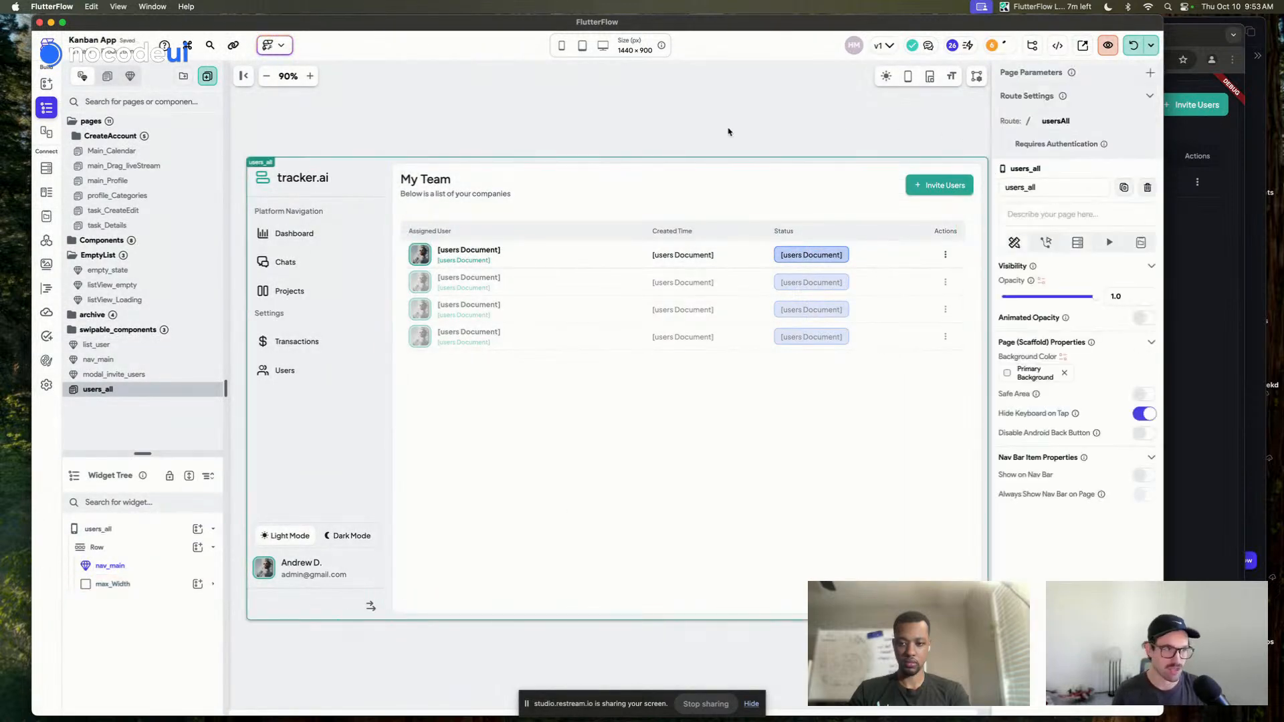
Inspect the users ListView, list_user row component and table column in the widget tree
click(490, 431)
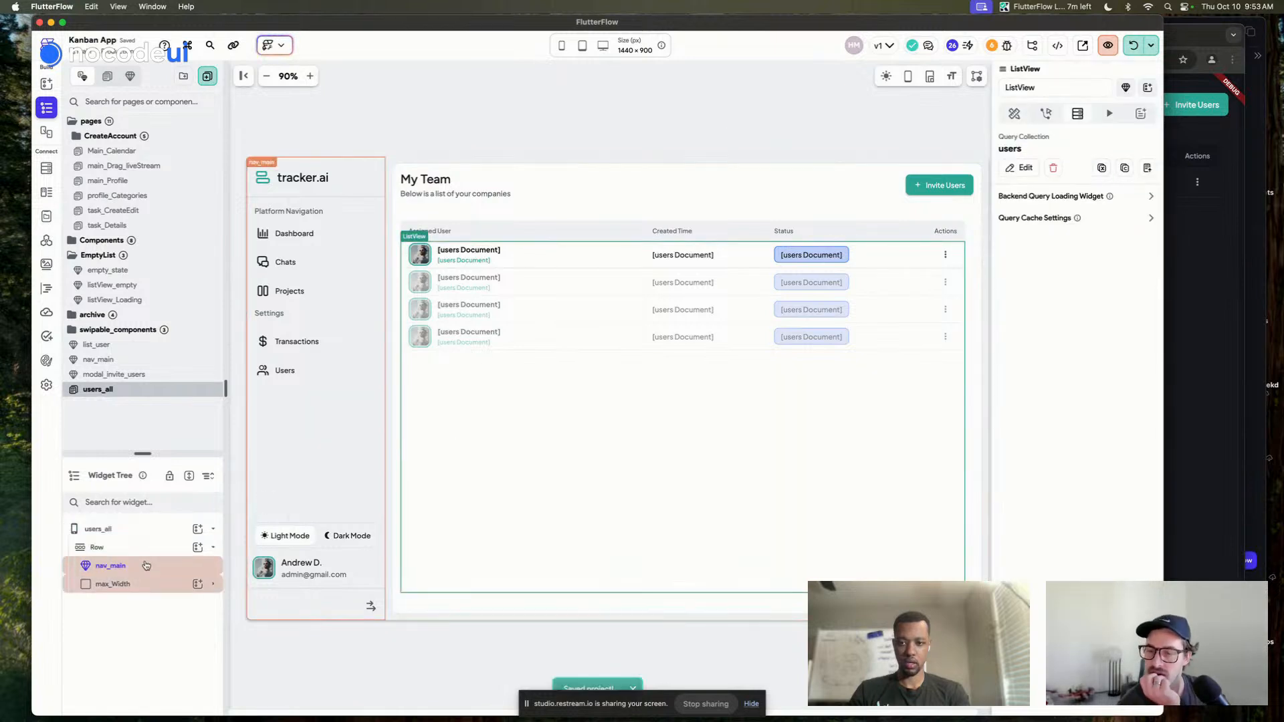
click(157, 585)
scroll(176, 593, down, 3)
scroll(175, 602, down, 2)
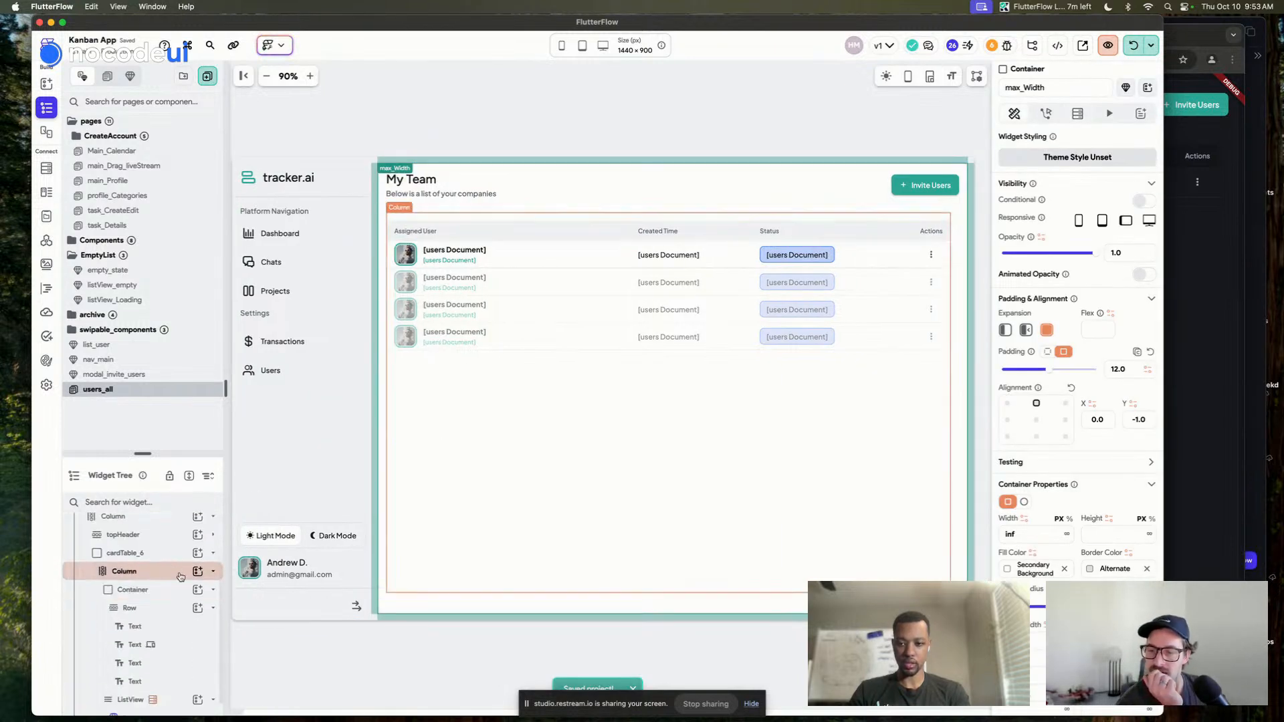
click(176, 685)
click(169, 699)
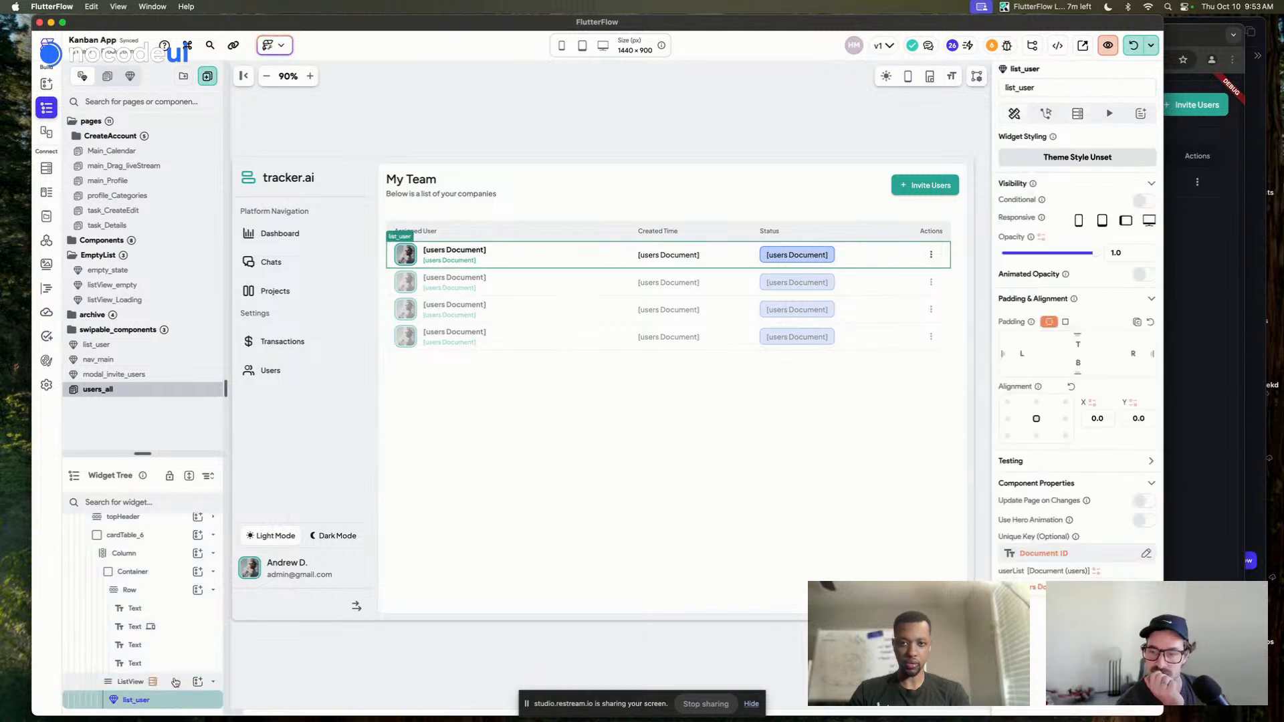
click(172, 682)
click(780, 262)
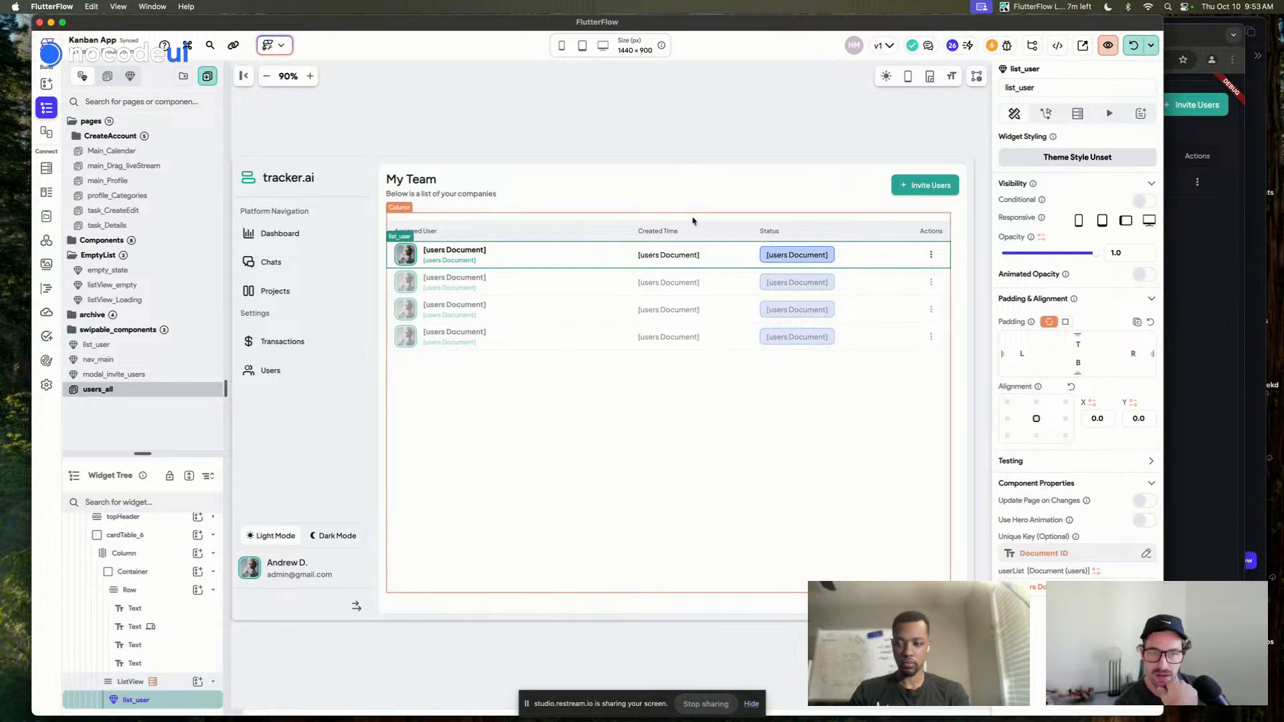
click(724, 218)
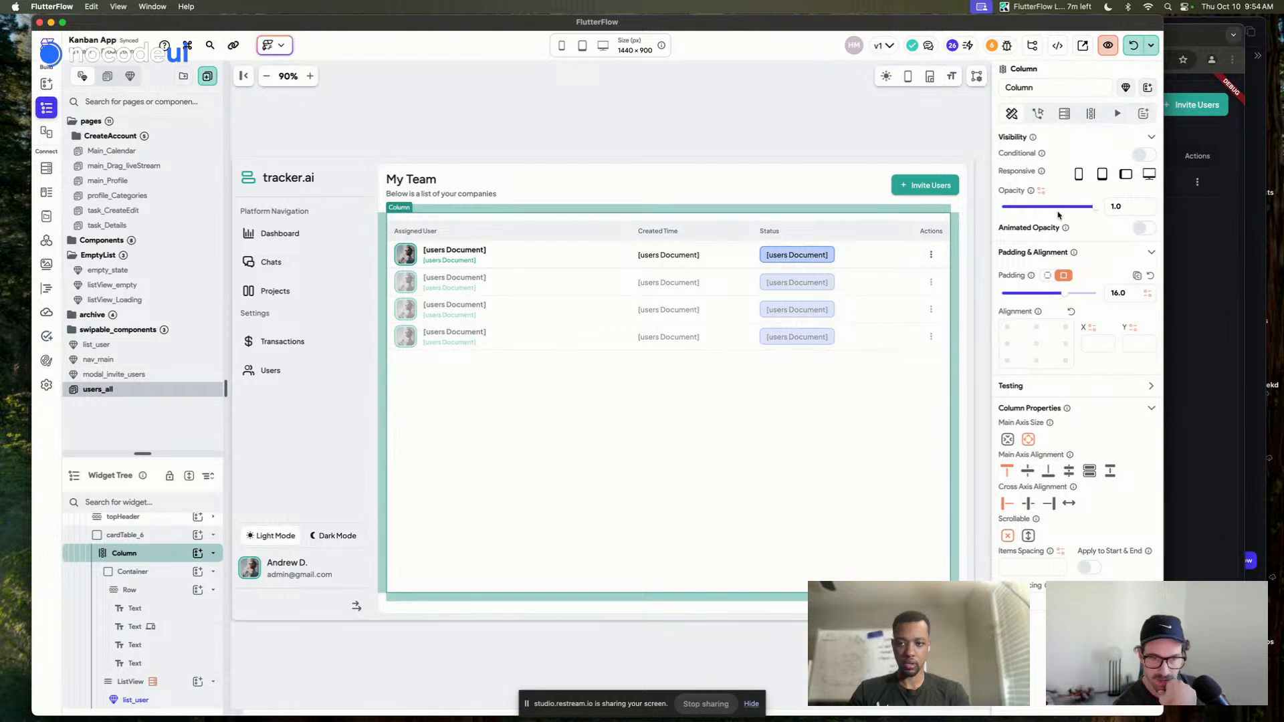
Remove the header row's top padding and delete the cardTable_6 wrapper
click(937, 223)
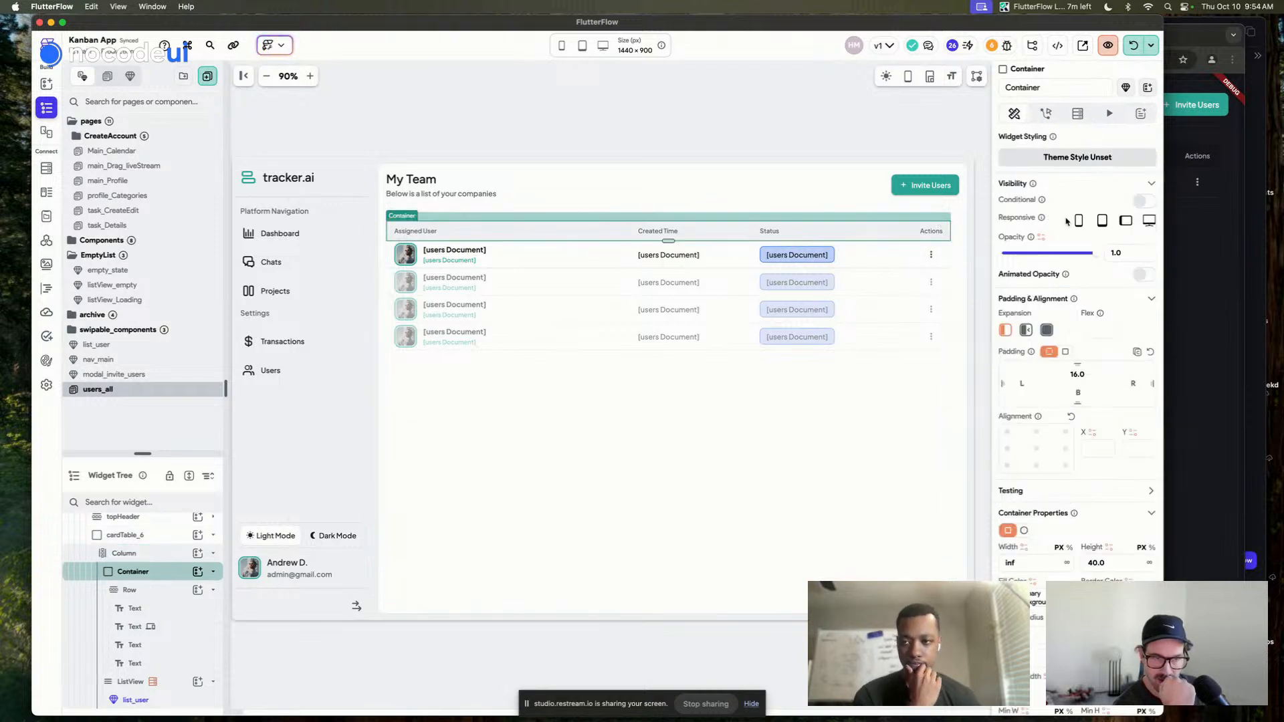
click(1151, 352)
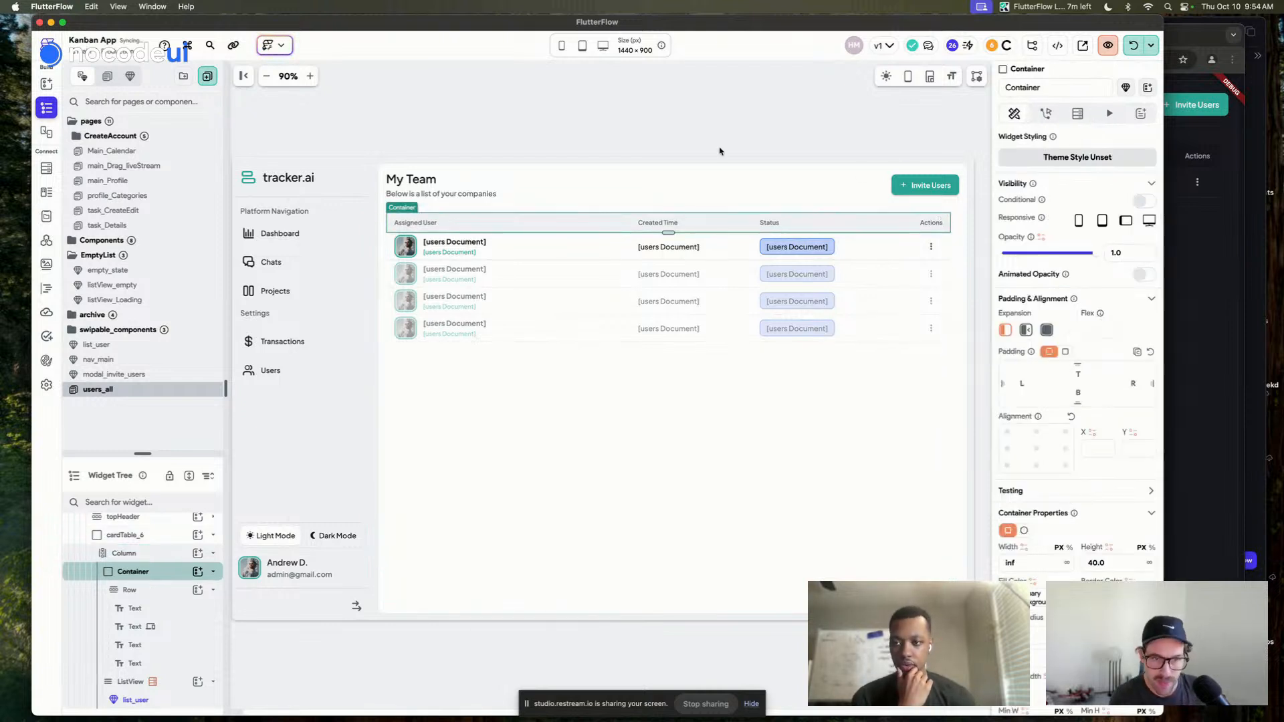
click(877, 404)
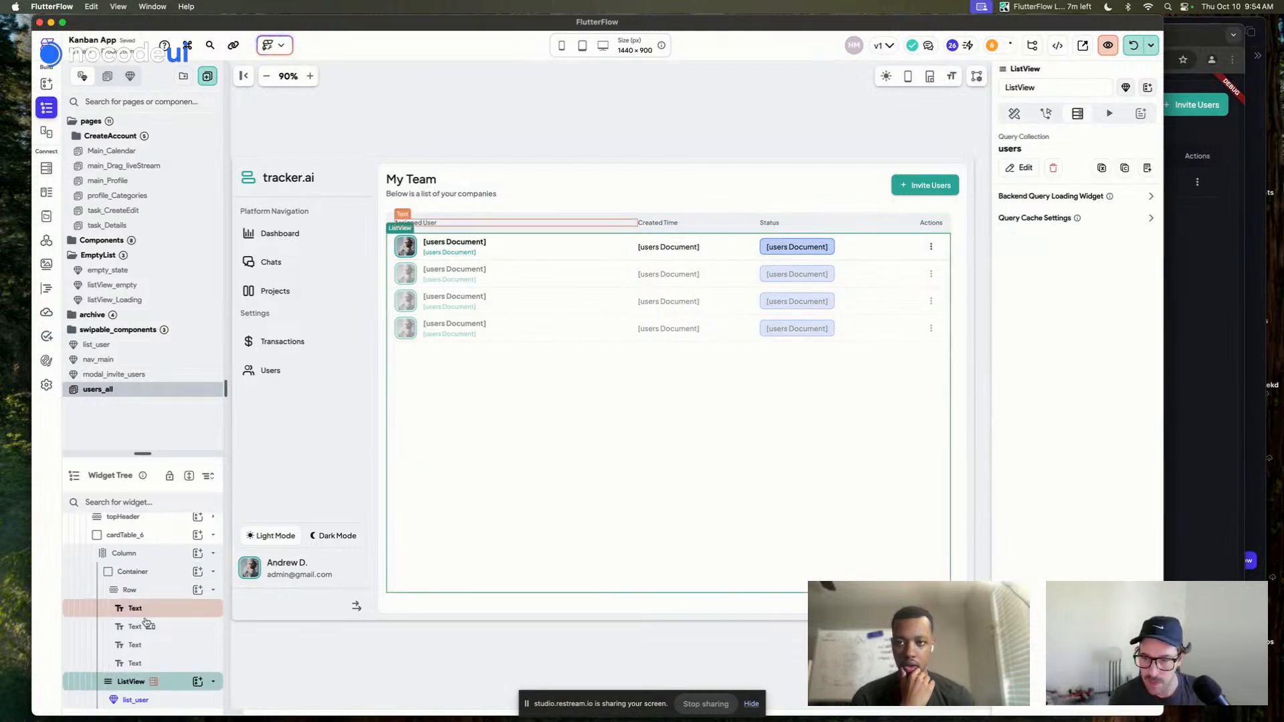
click(158, 573)
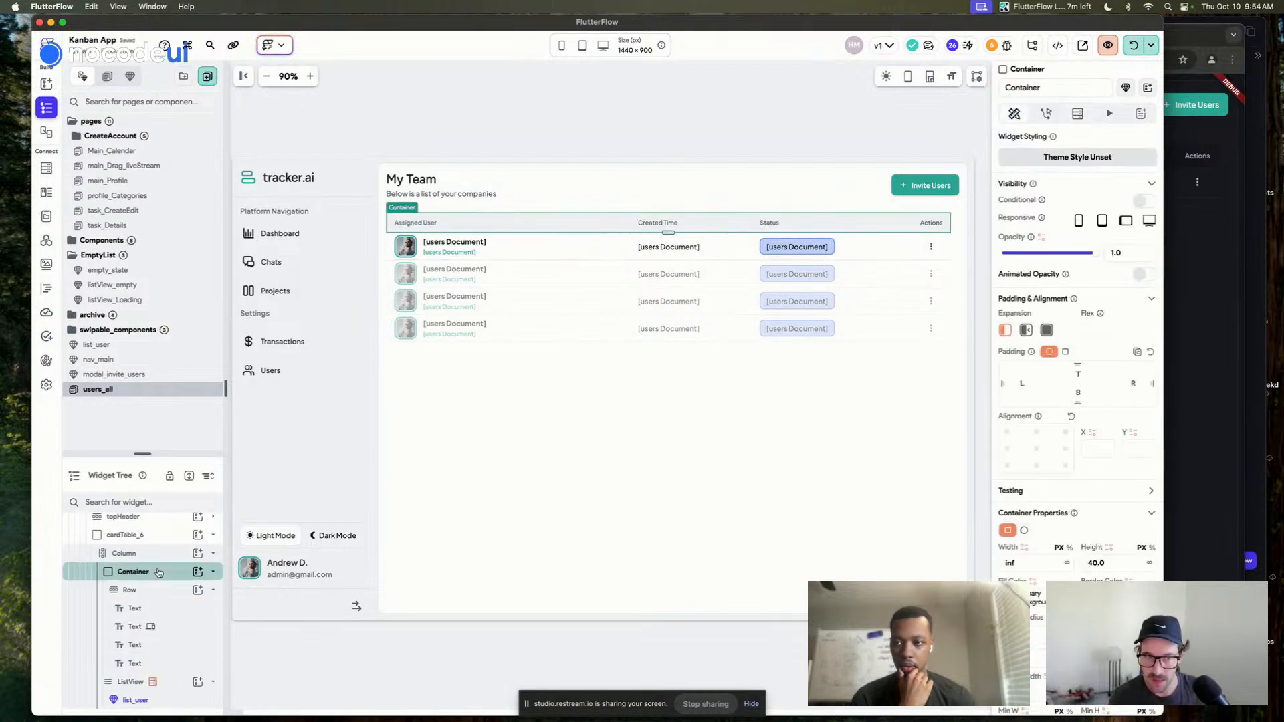
scroll(158, 572, up, 3)
right_click(158, 626)
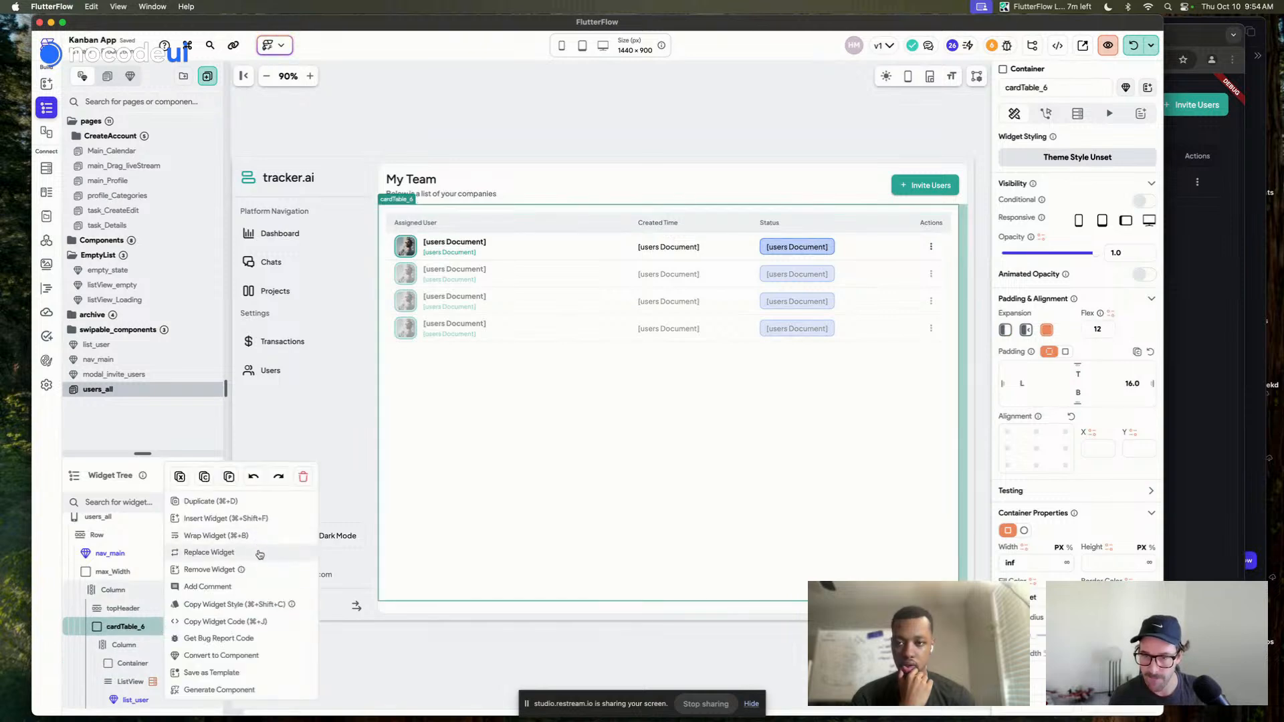
click(257, 569)
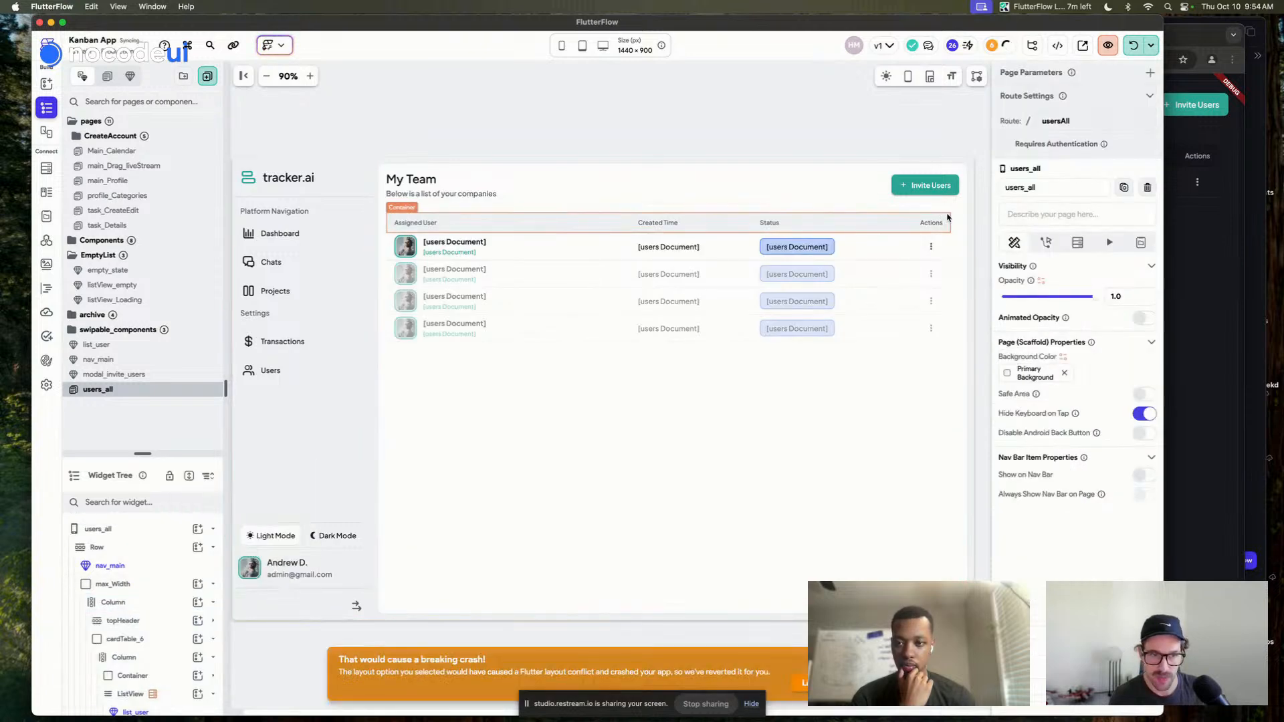
Clear cardTable_6's right padding and, with per-side padding, its inner Column's top padding
click(148, 601)
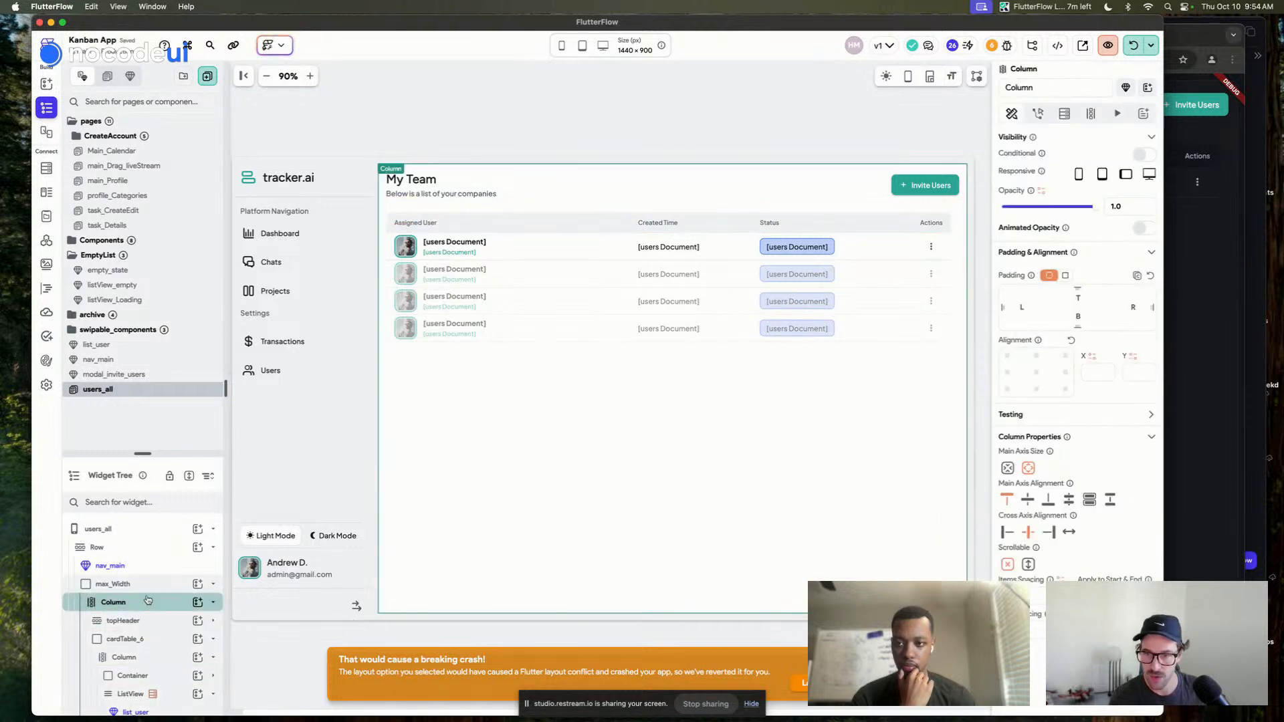
click(131, 639)
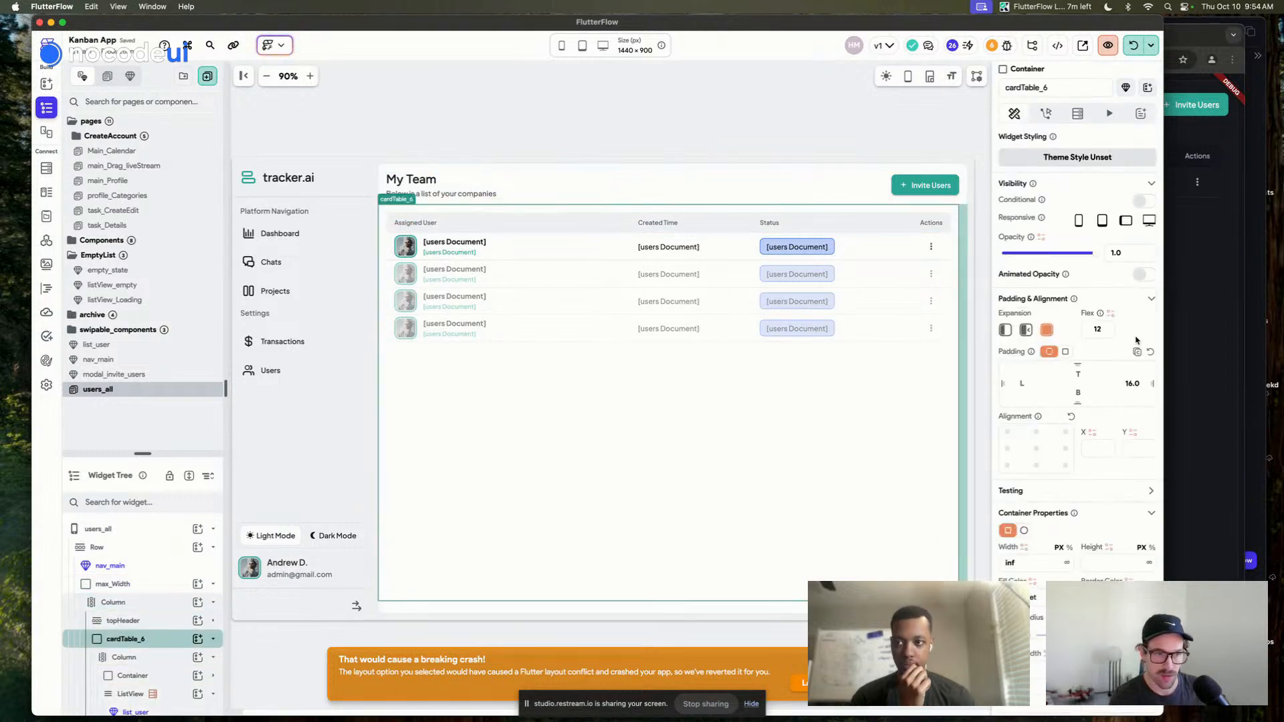
click(1150, 353)
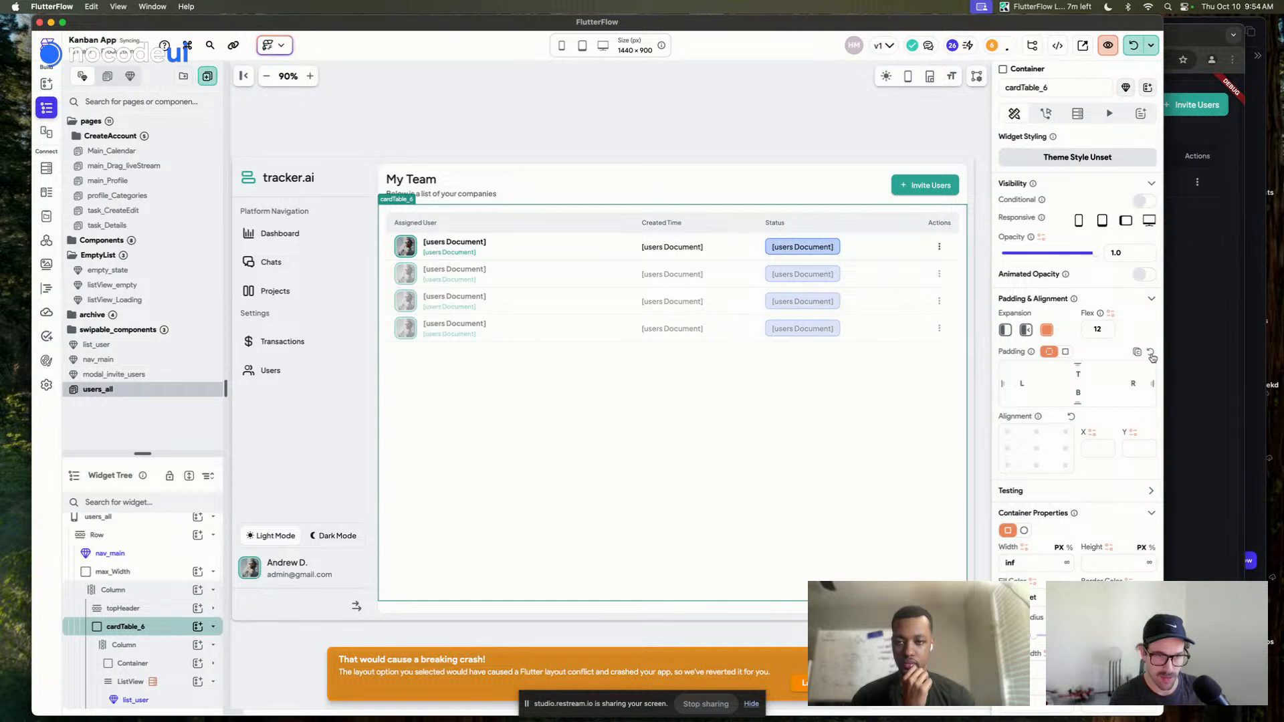
click(124, 645)
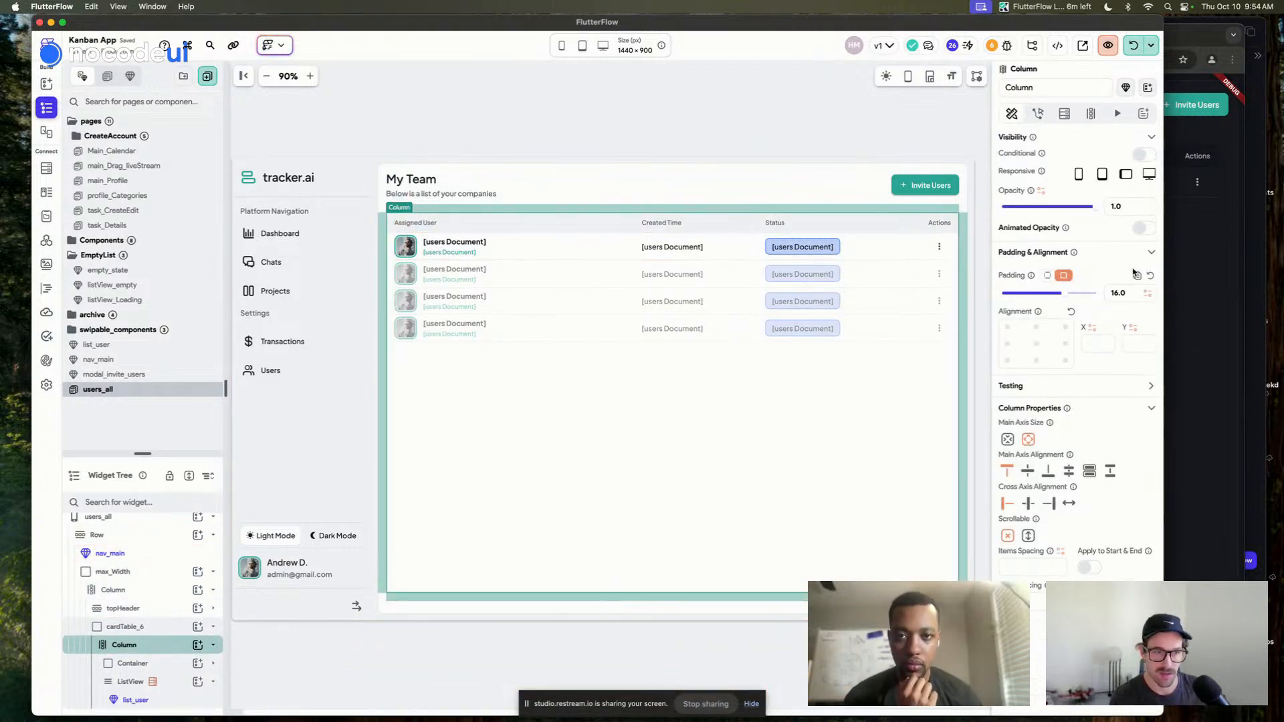
click(1047, 275)
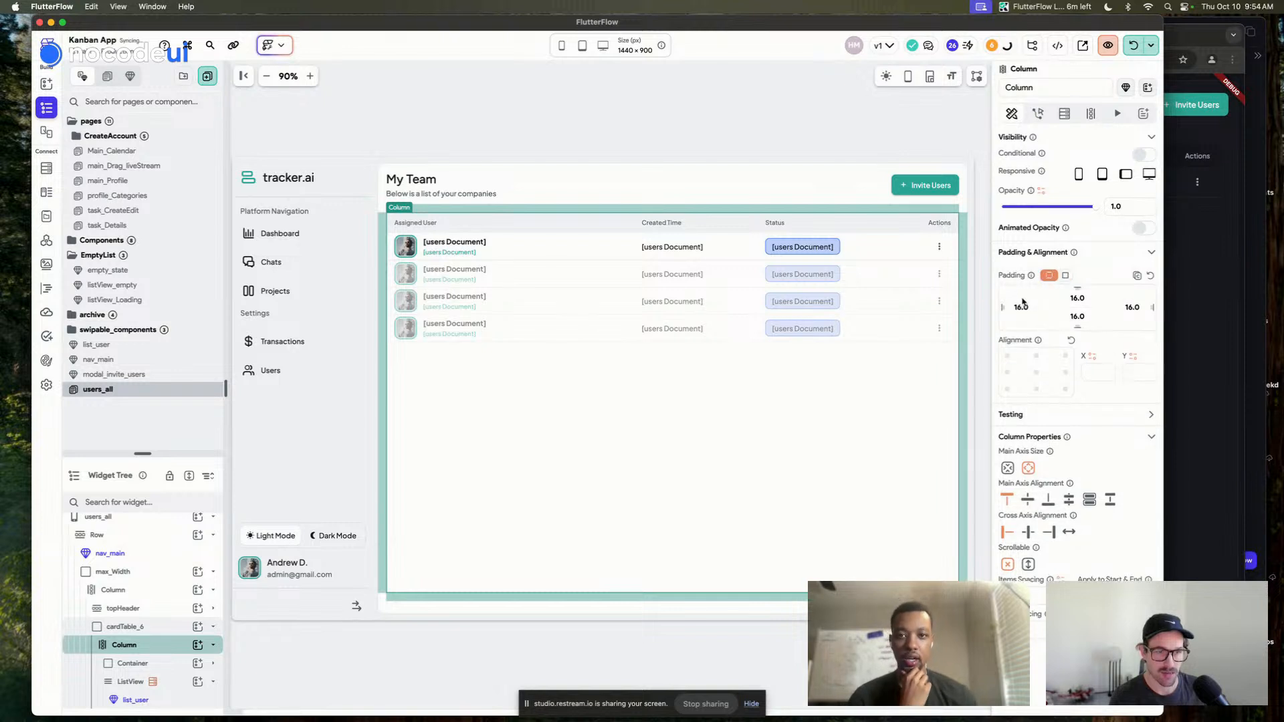
double_click(1073, 299)
key(BackSpace)
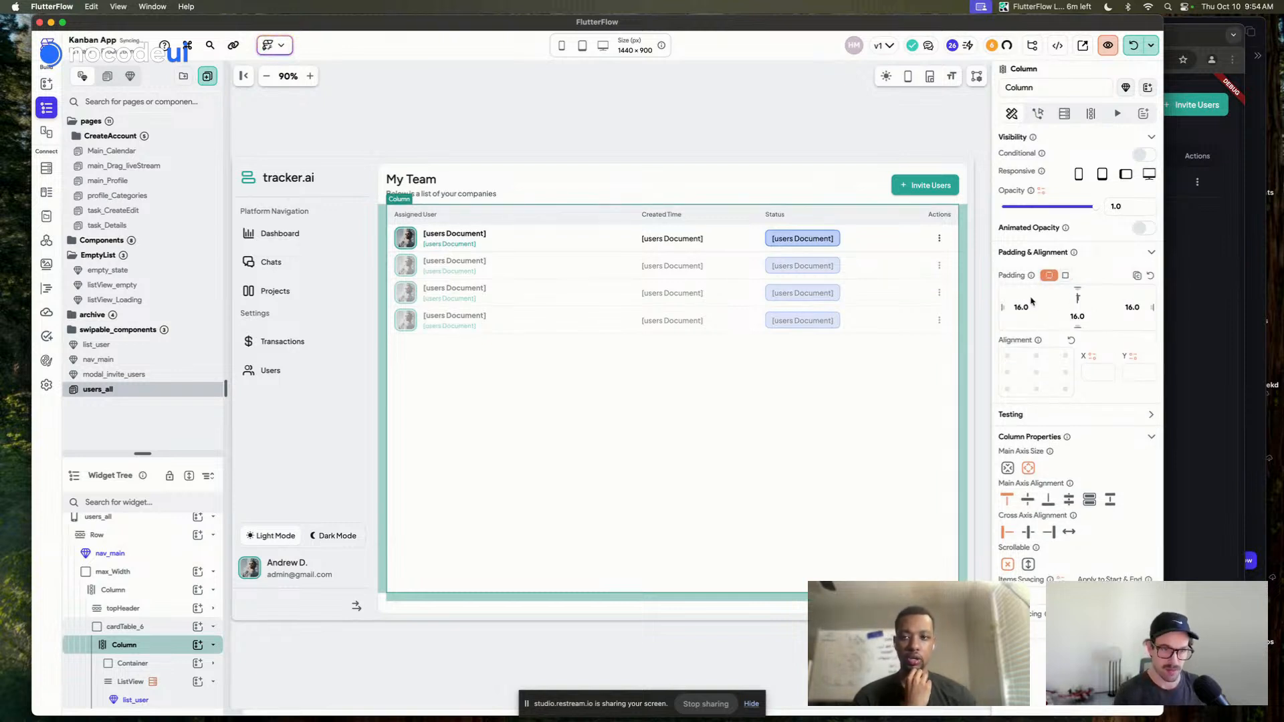
click(742, 107)
click(498, 155)
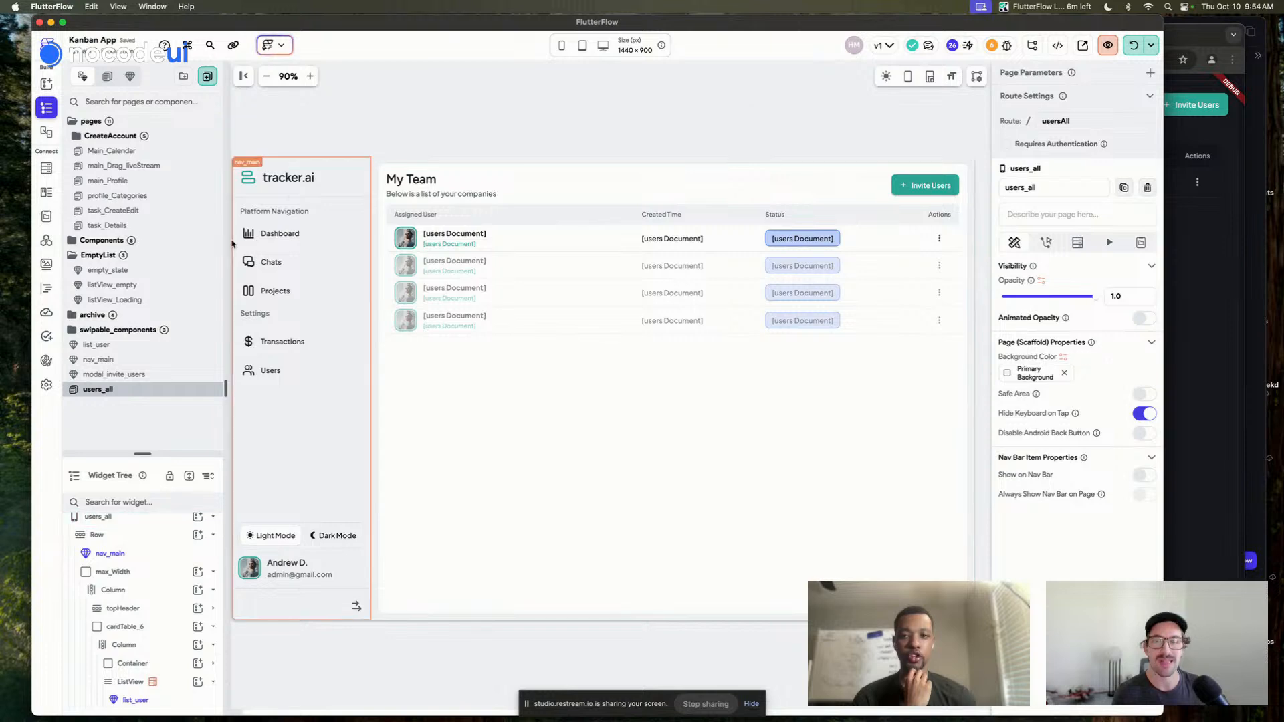
click(47, 385)
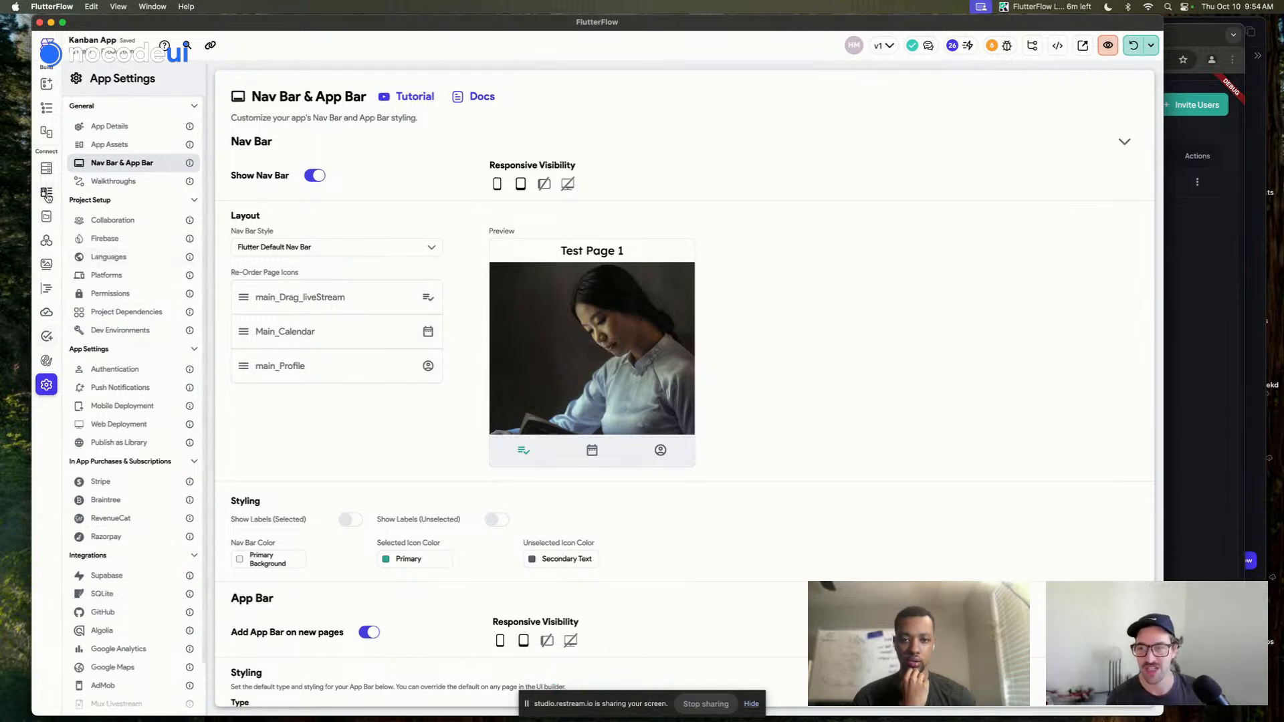
Turn on 'Users collection is readable to everyone' in Firestore Settings
click(47, 168)
click(105, 79)
scroll(473, 331, down, 4)
click(531, 295)
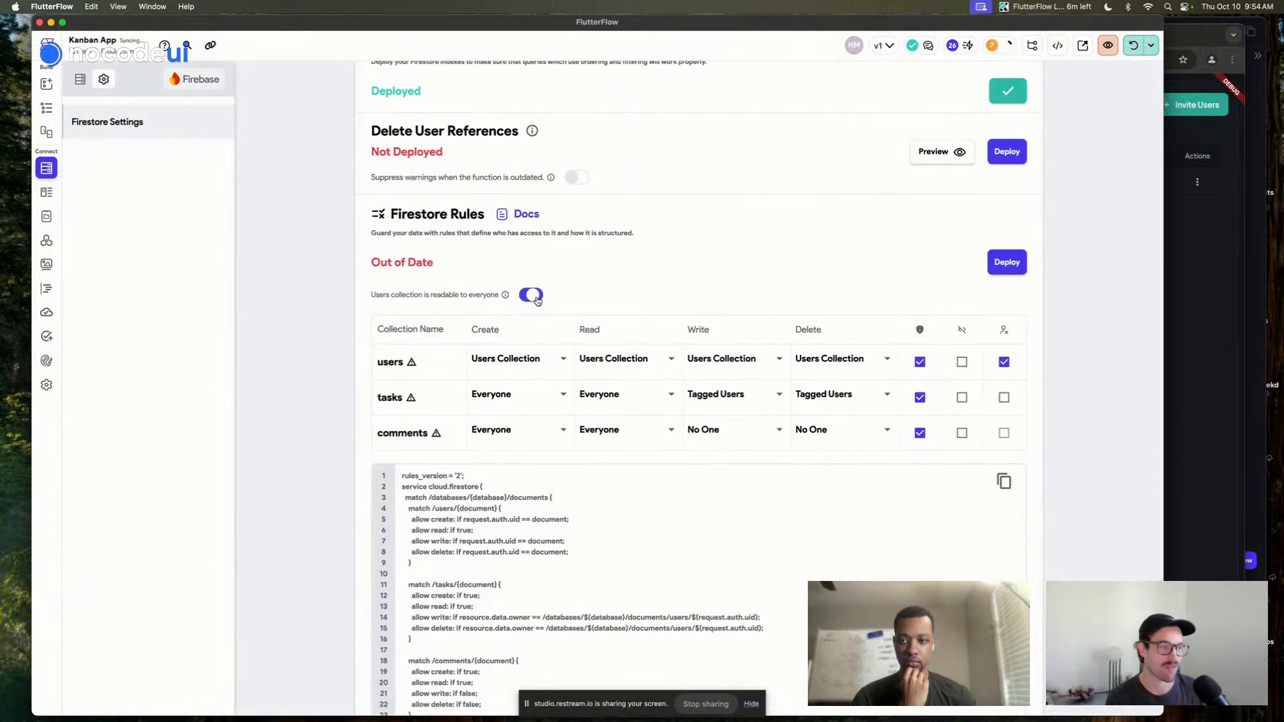
click(1006, 263)
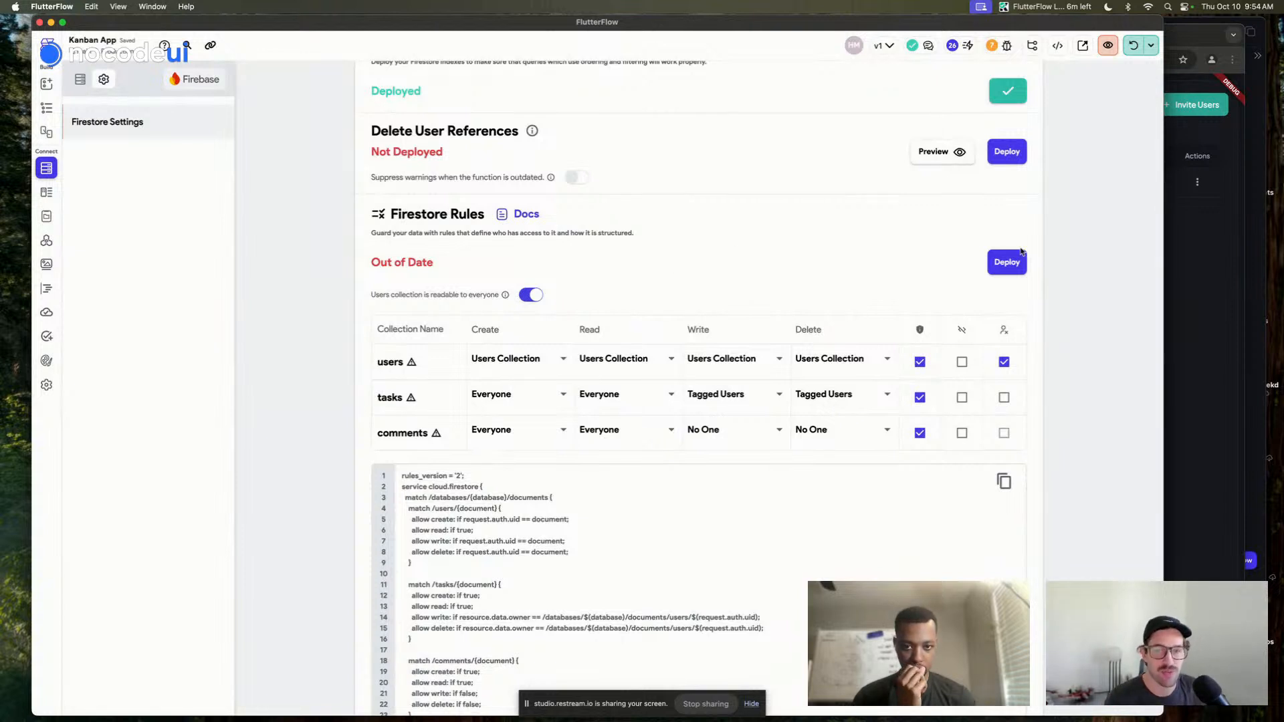
scroll(673, 226, down, 1)
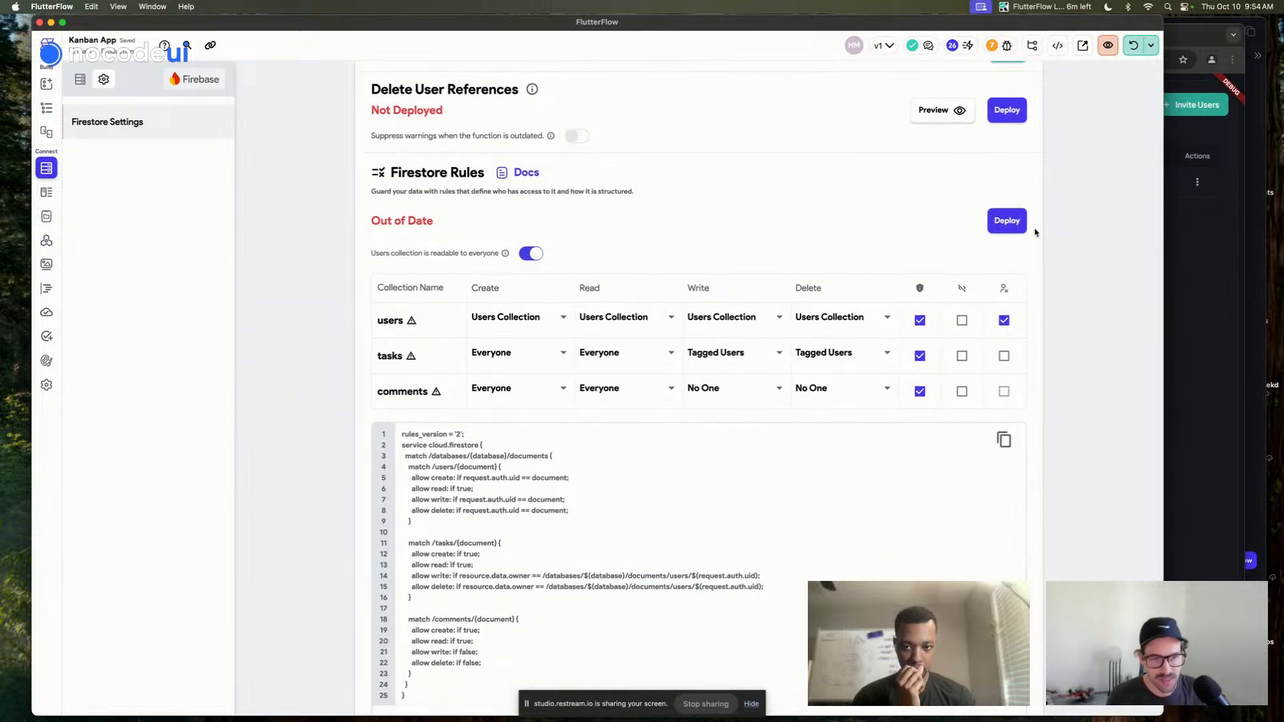
Deploy the updated Firestore rules with Deploy Now, then return to the users_all page editor
click(1009, 222)
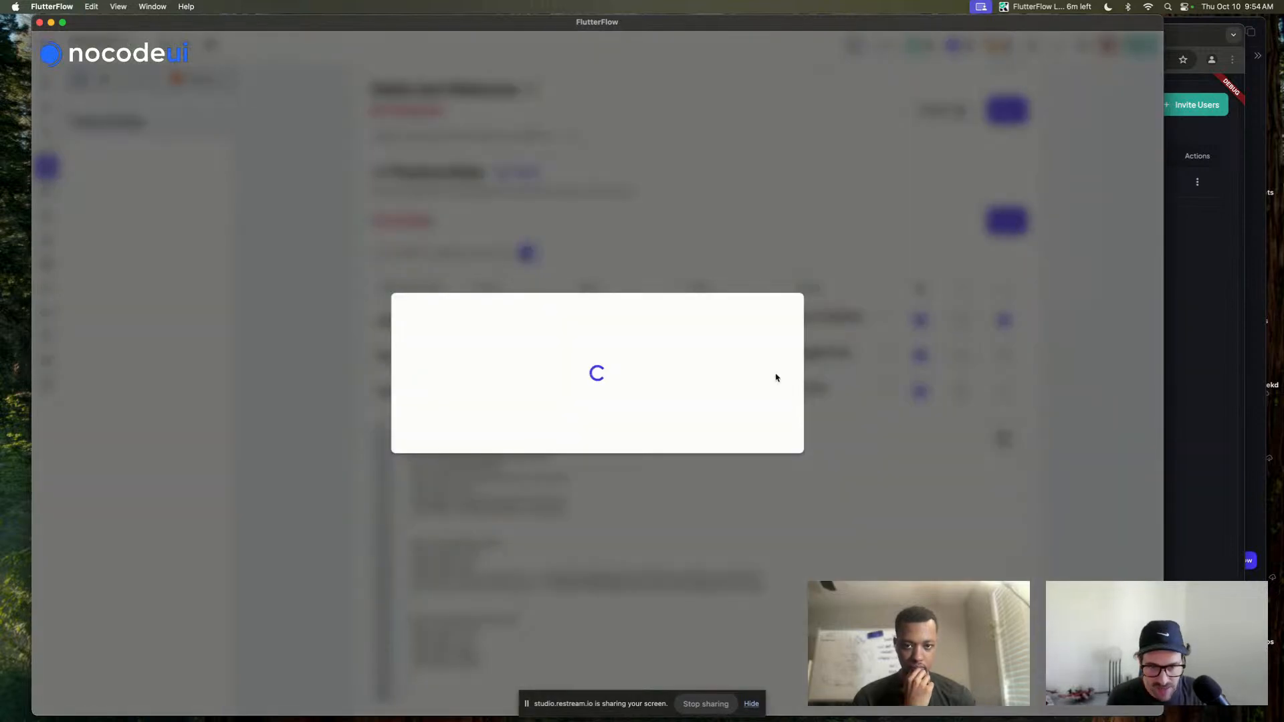
scroll(622, 432, down, 10)
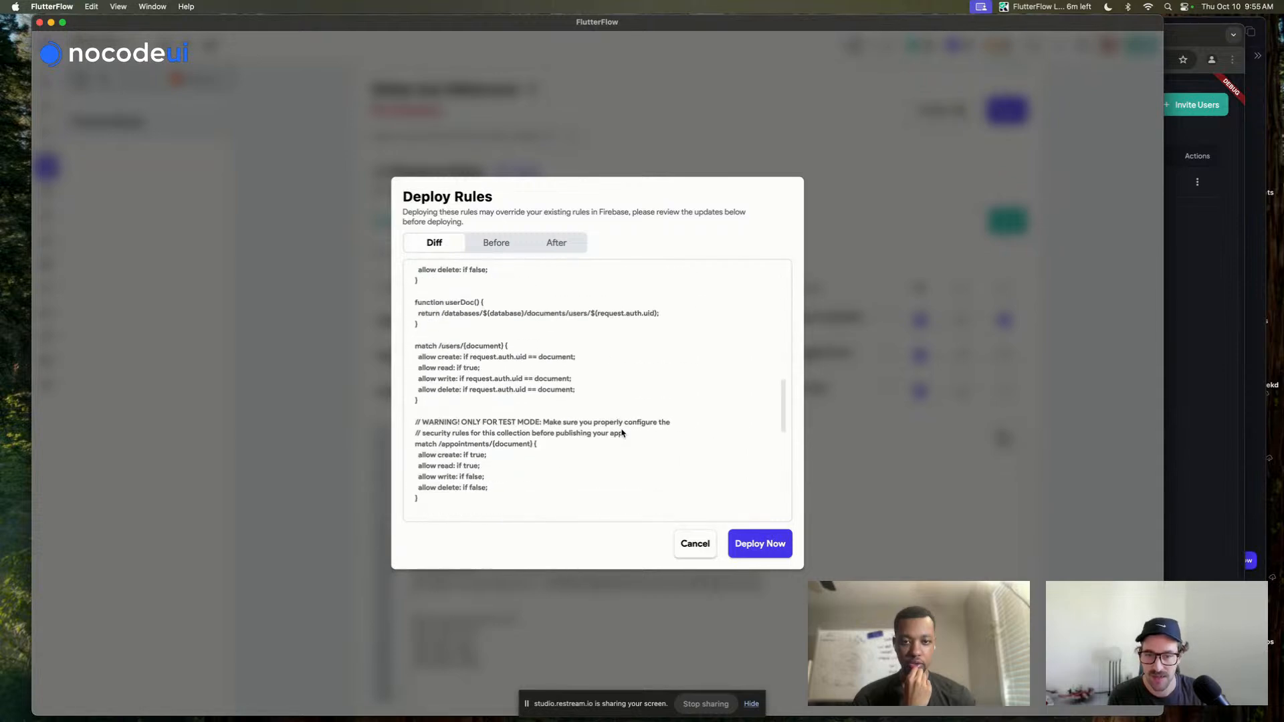
click(757, 544)
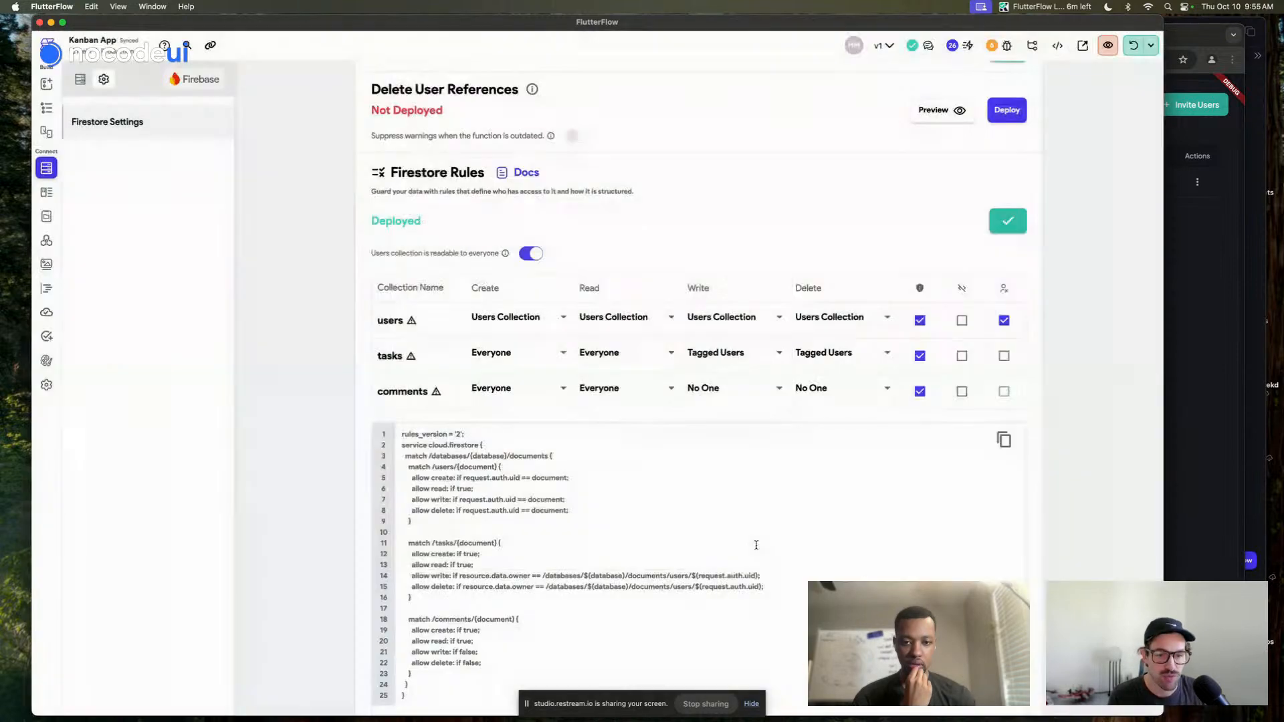
scroll(756, 545, up, 5)
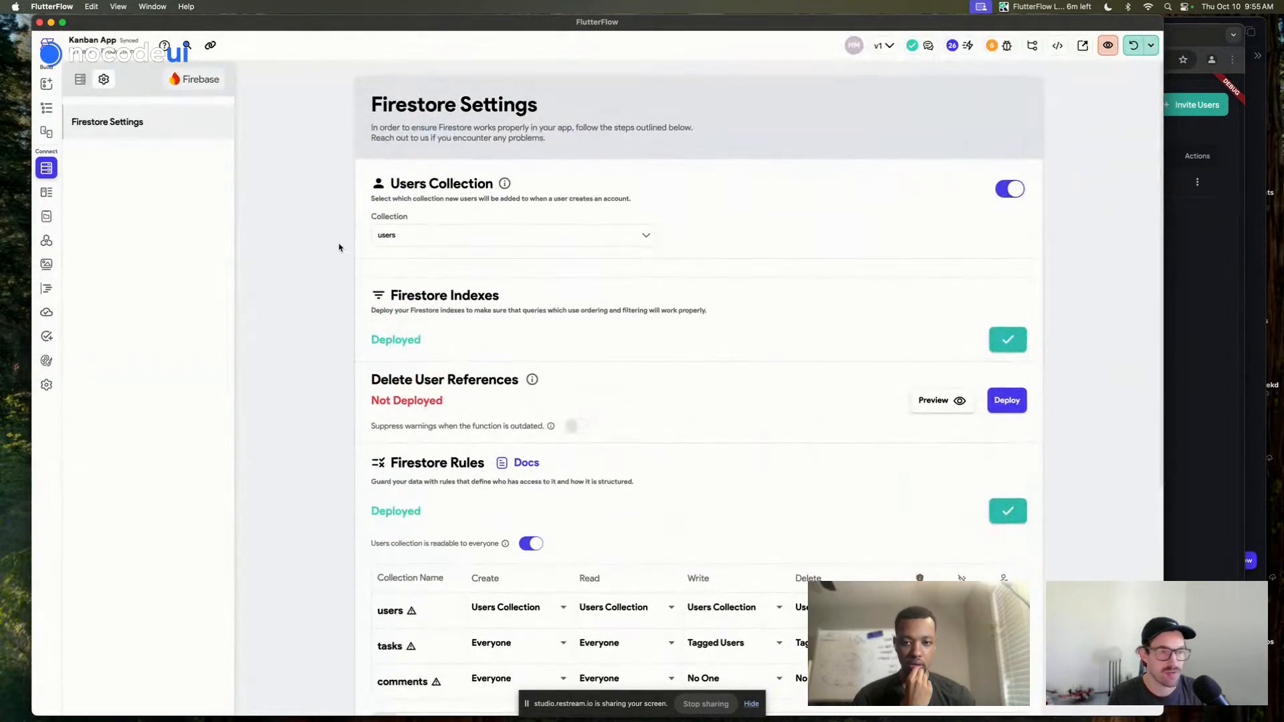
click(47, 109)
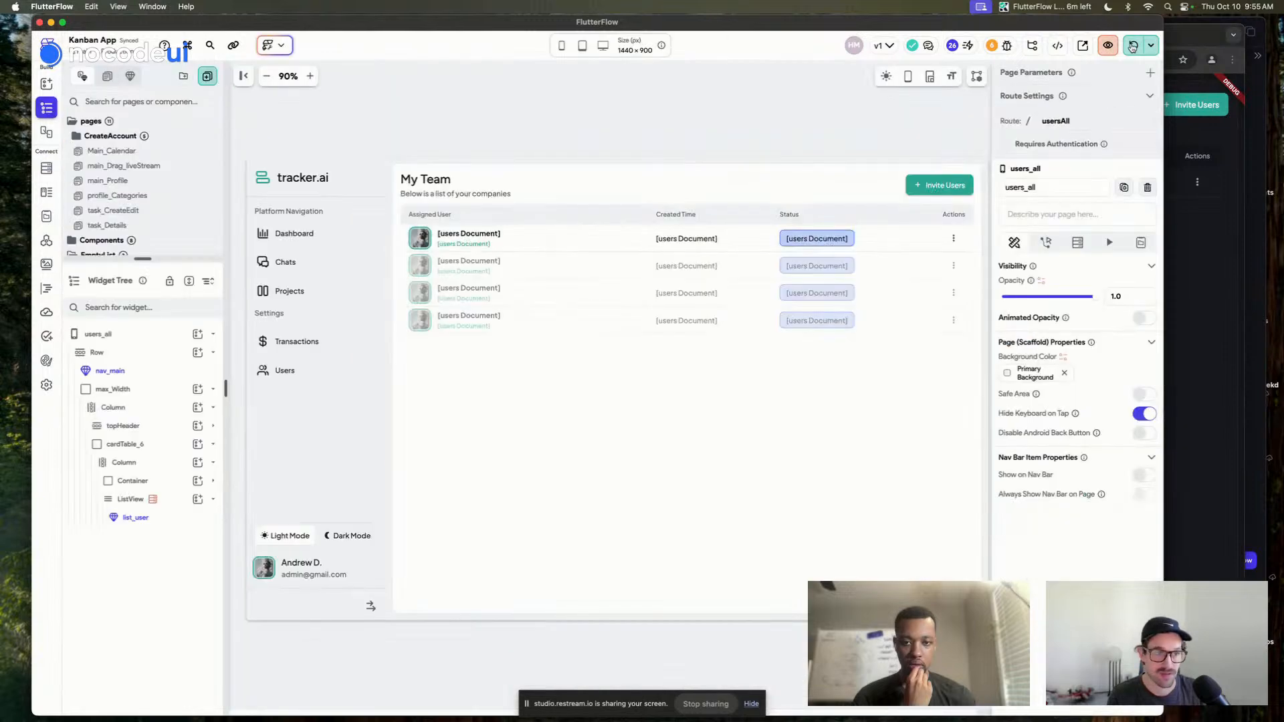
Hot-reload the local build and view its My Team page, now listing fourteen users
click(1132, 46)
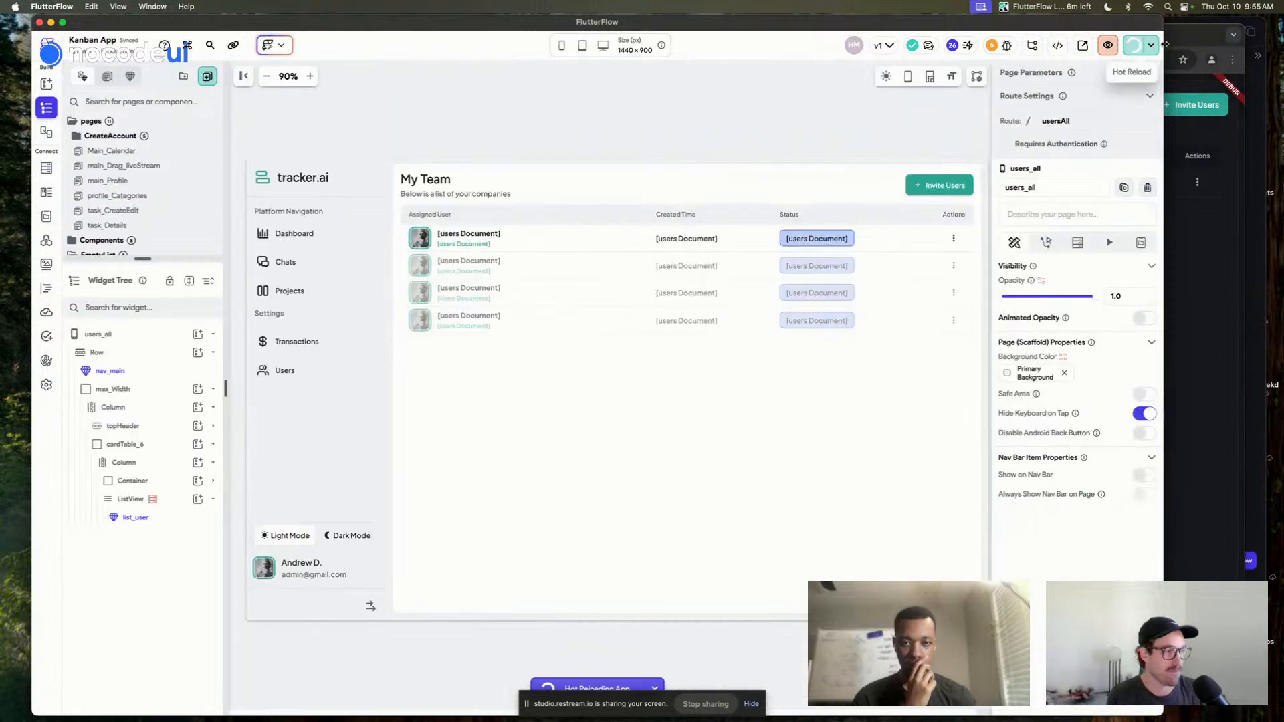
click(1204, 132)
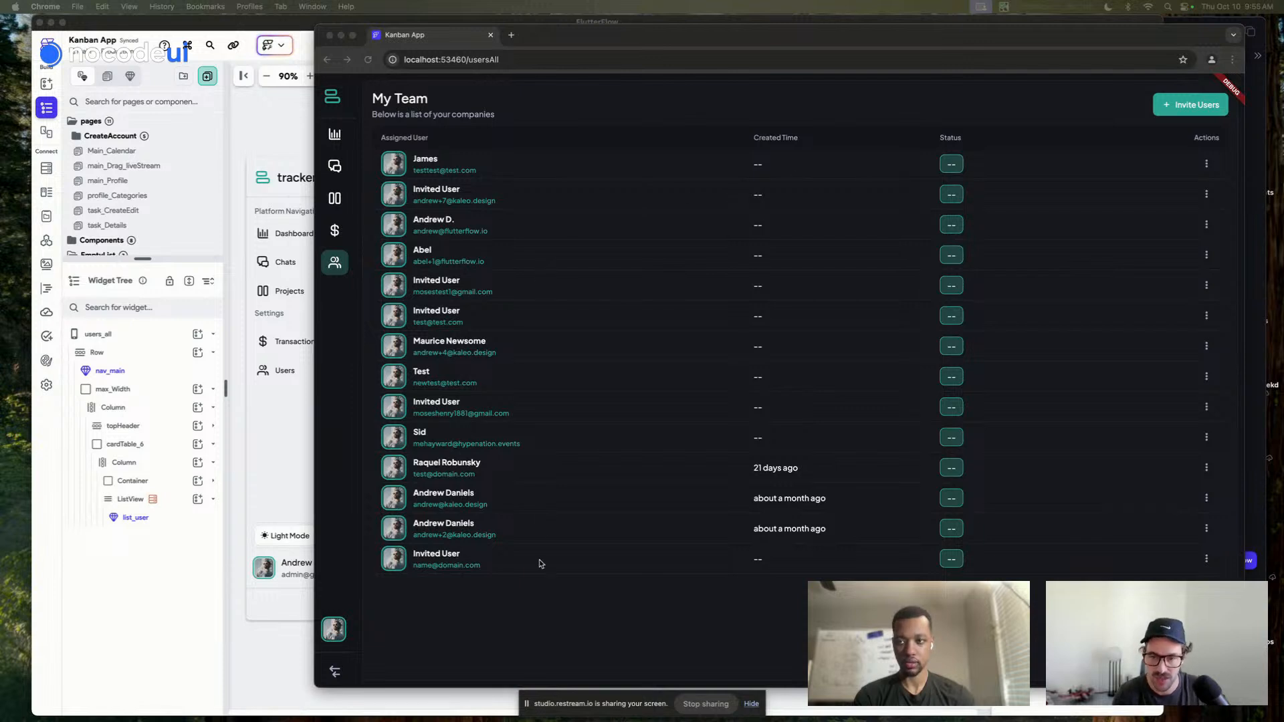
Switch the test build to its task dashboard, then bring FlutterFlow back to the front
click(533, 657)
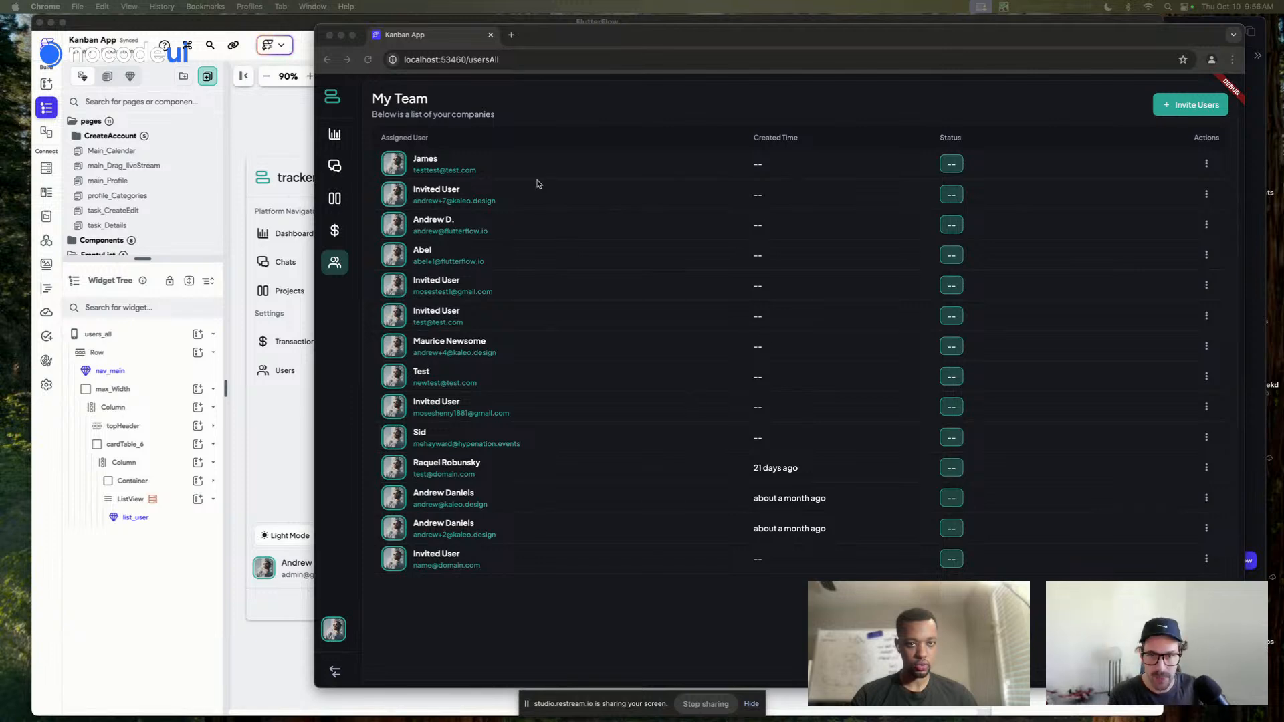
click(554, 104)
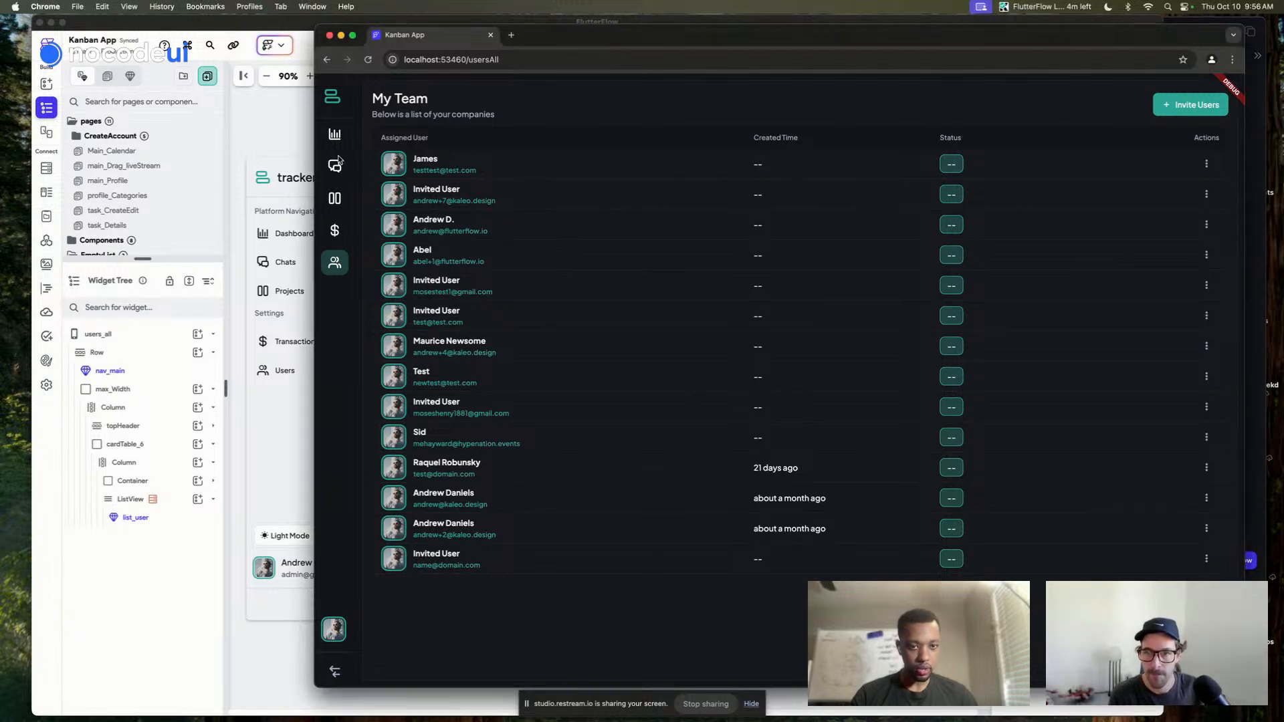
click(336, 135)
click(290, 125)
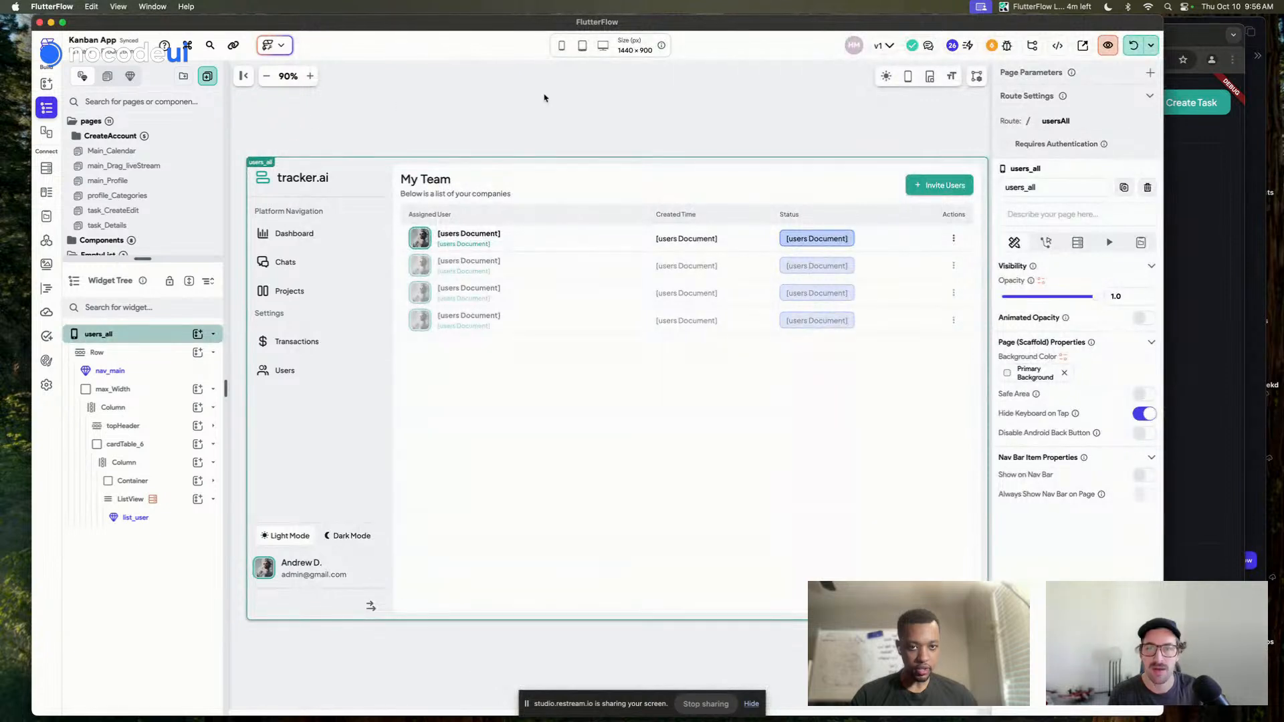
Clear the canvas selection and bring up the published tracker.ai app in Safari
click(546, 99)
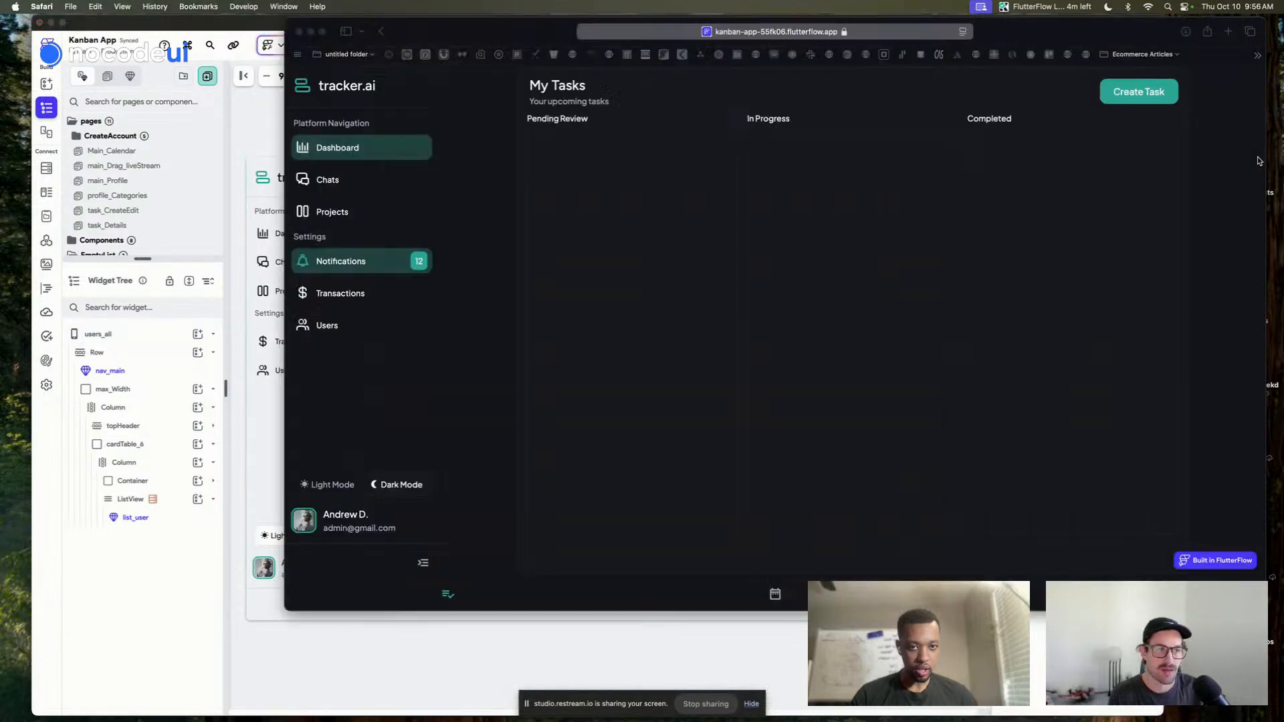
click(1260, 161)
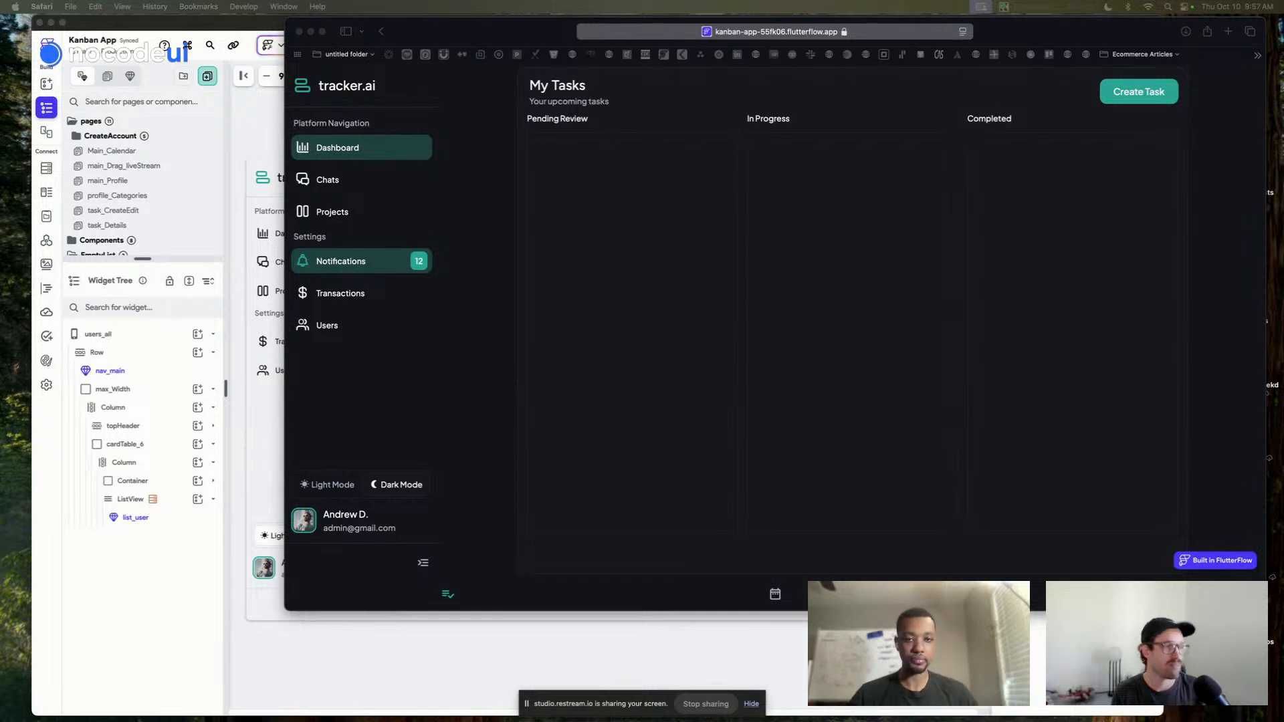
Open the deployed app's Users page, toggle its sidebar, then hide Safari to reveal the Chrome build
click(345, 325)
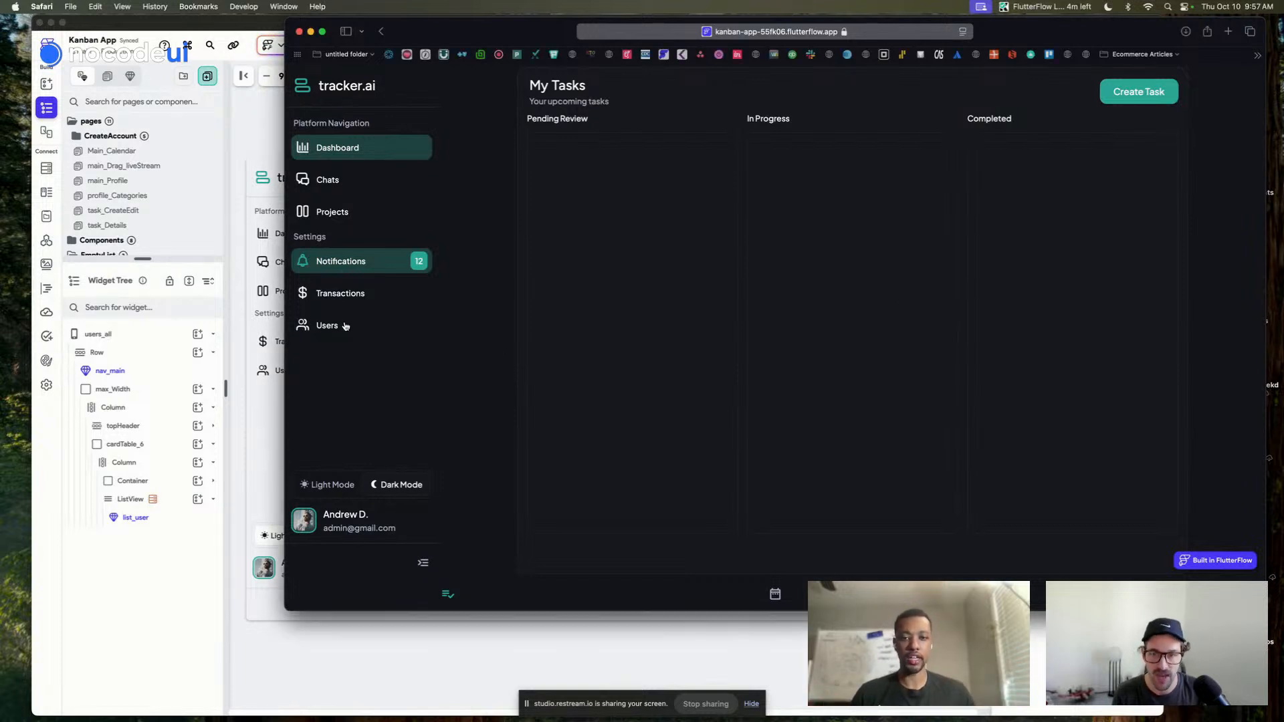
click(391, 595)
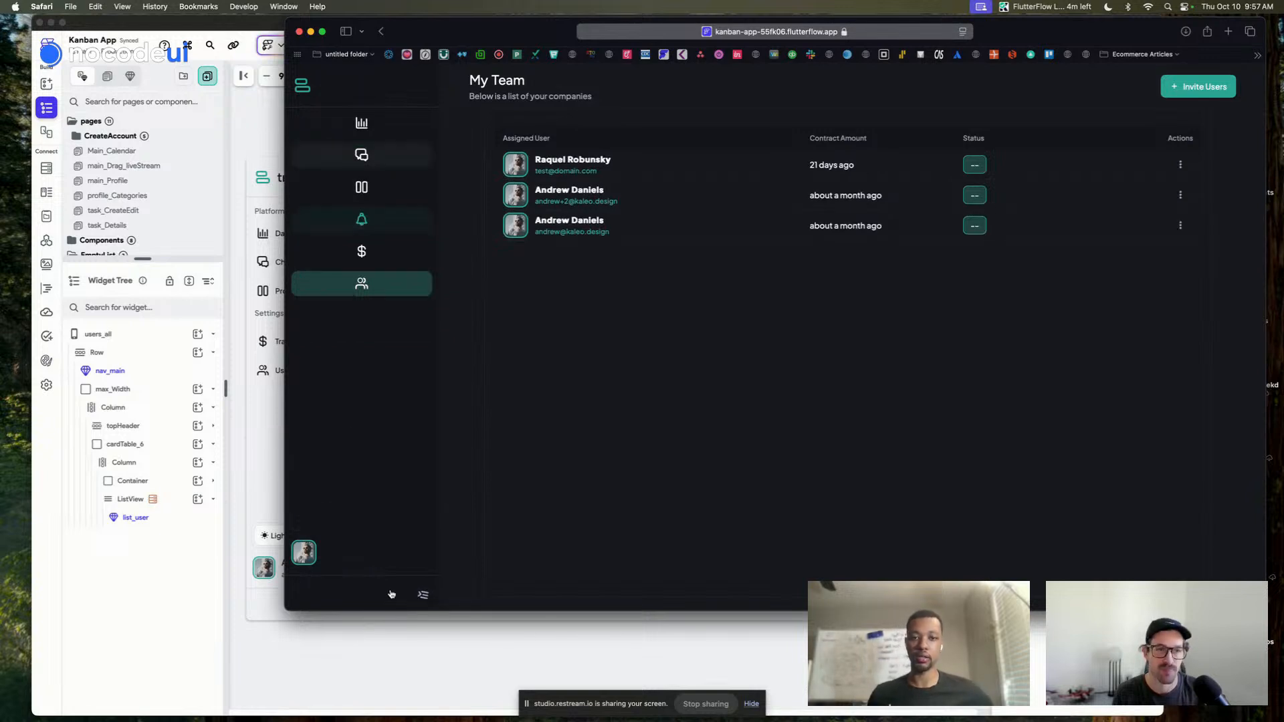
click(391, 595)
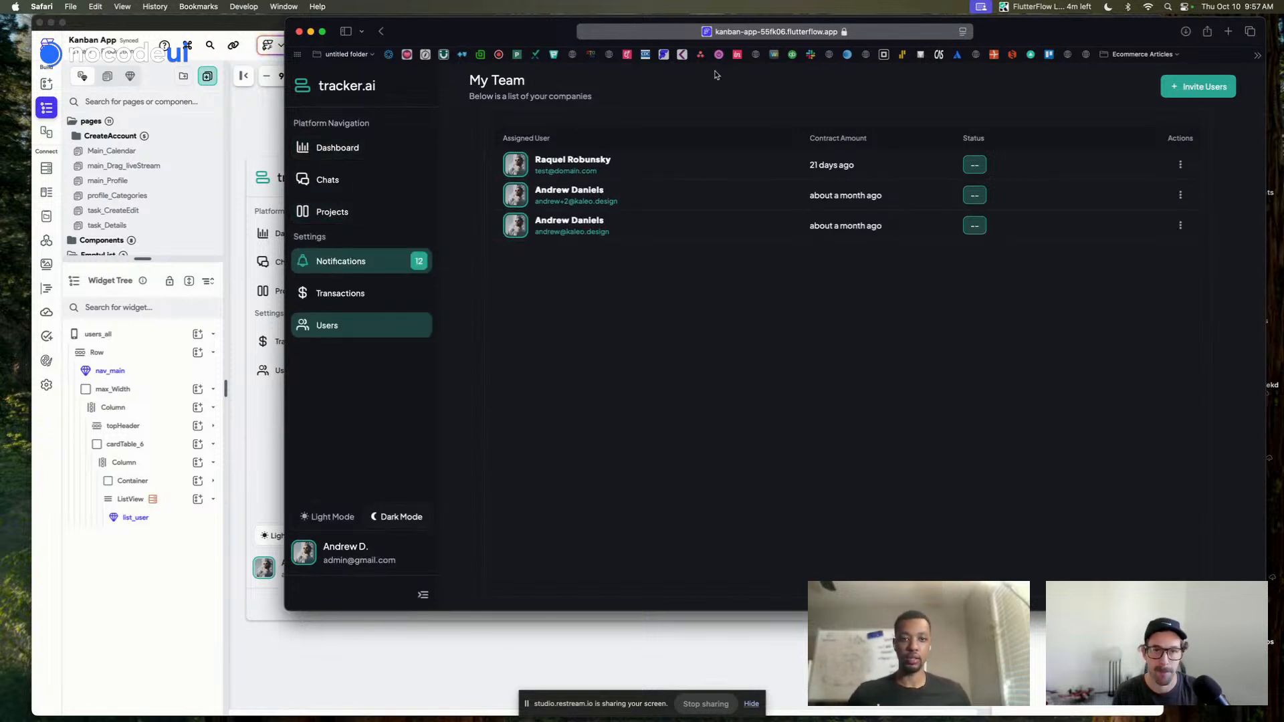
click(311, 31)
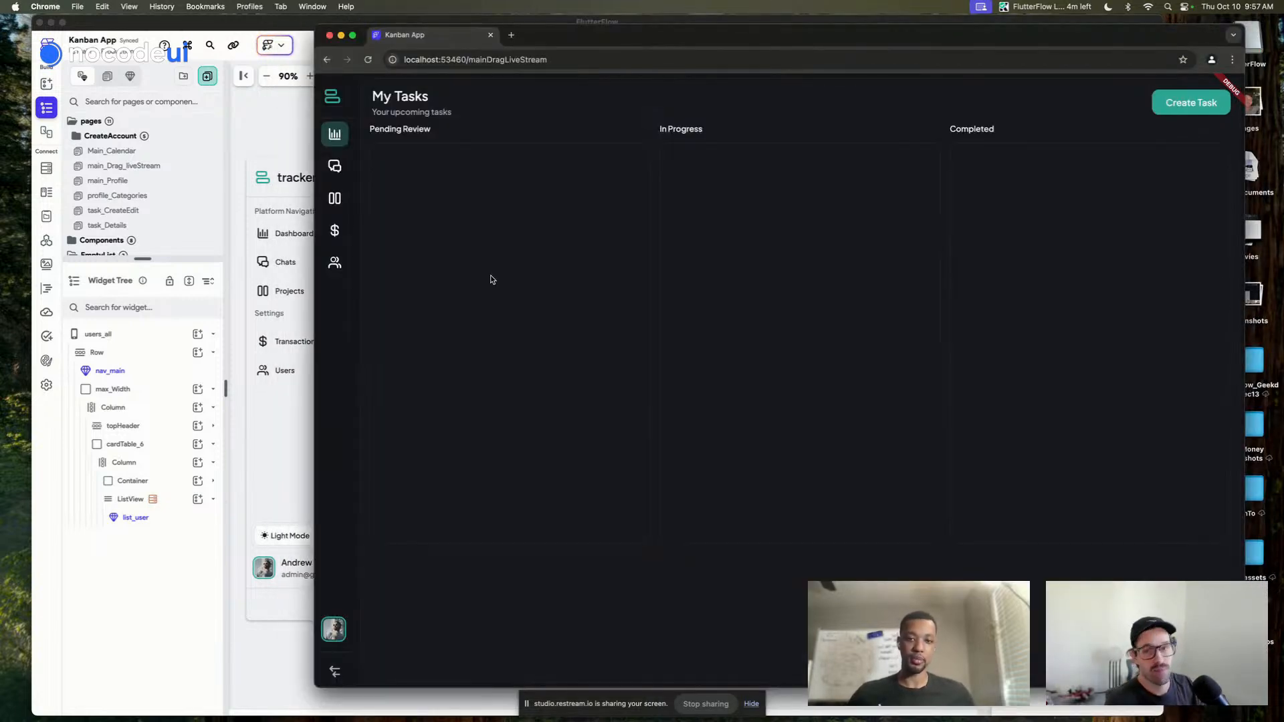
Show the My Team page via a Dashboard round-trip, expand the labelled sidebar, and shift the window right
click(335, 263)
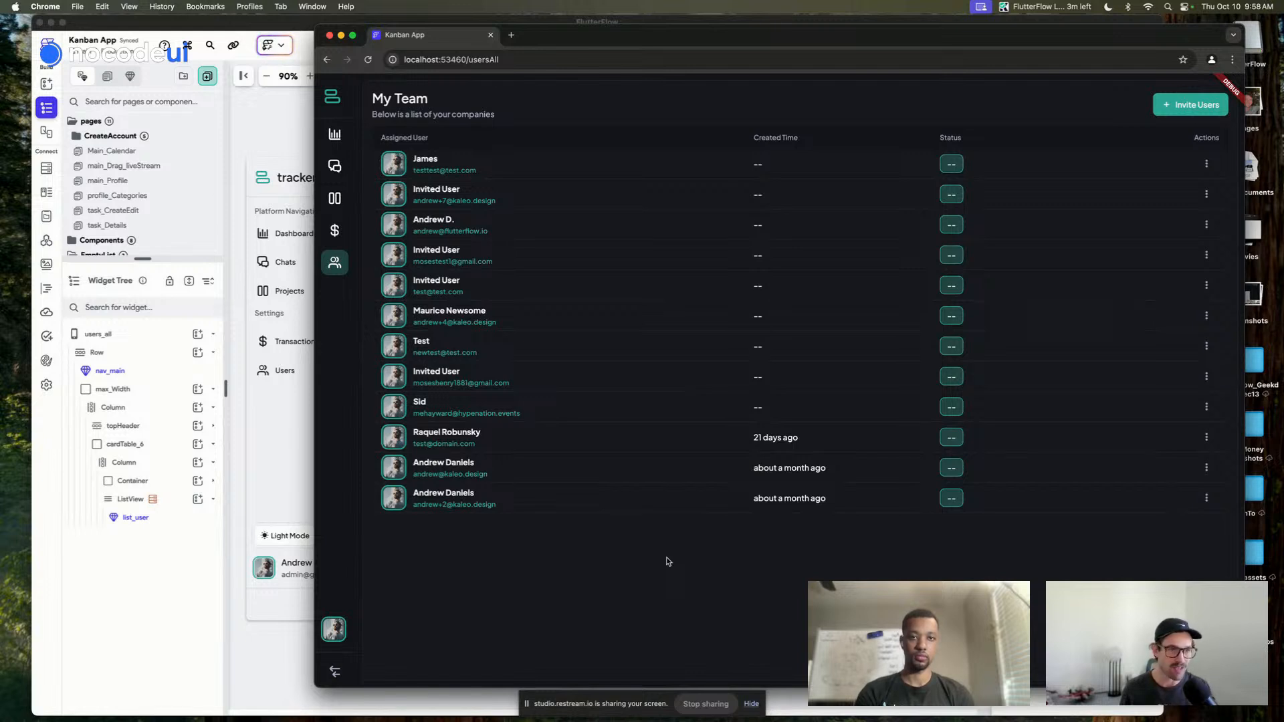
click(338, 137)
click(335, 265)
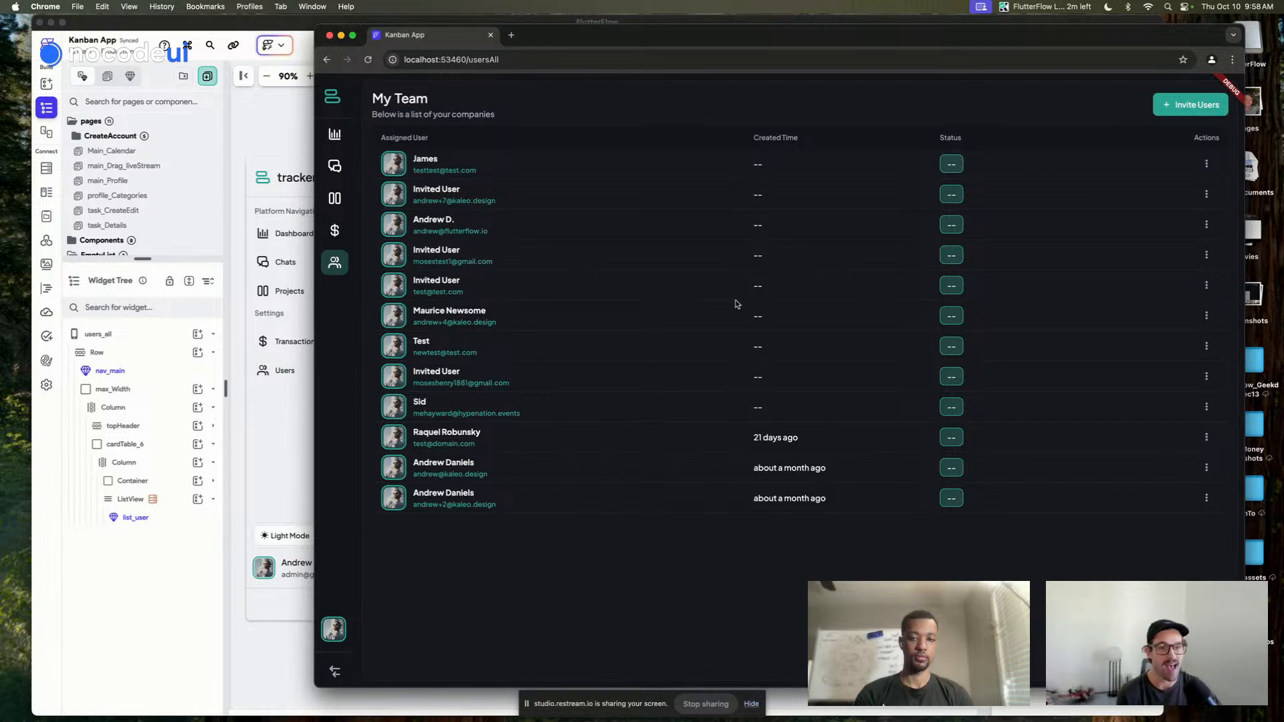
click(335, 673)
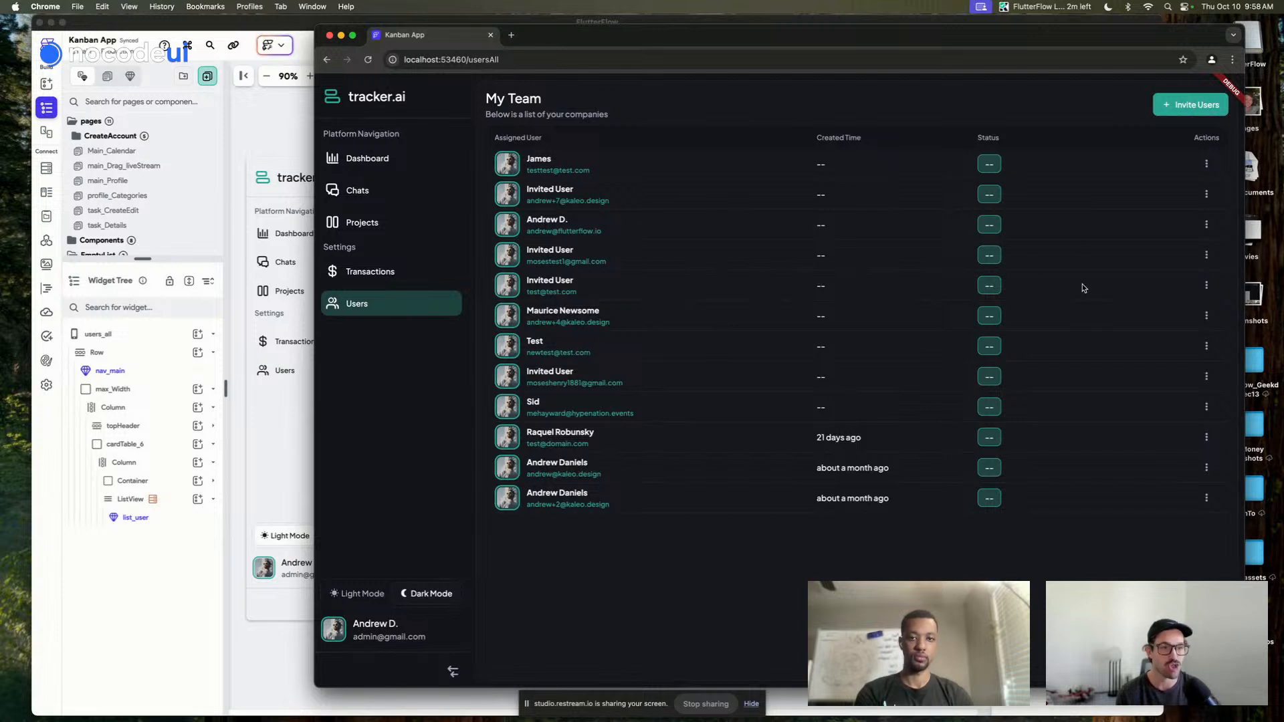
drag(1087, 40, 1120, 36)
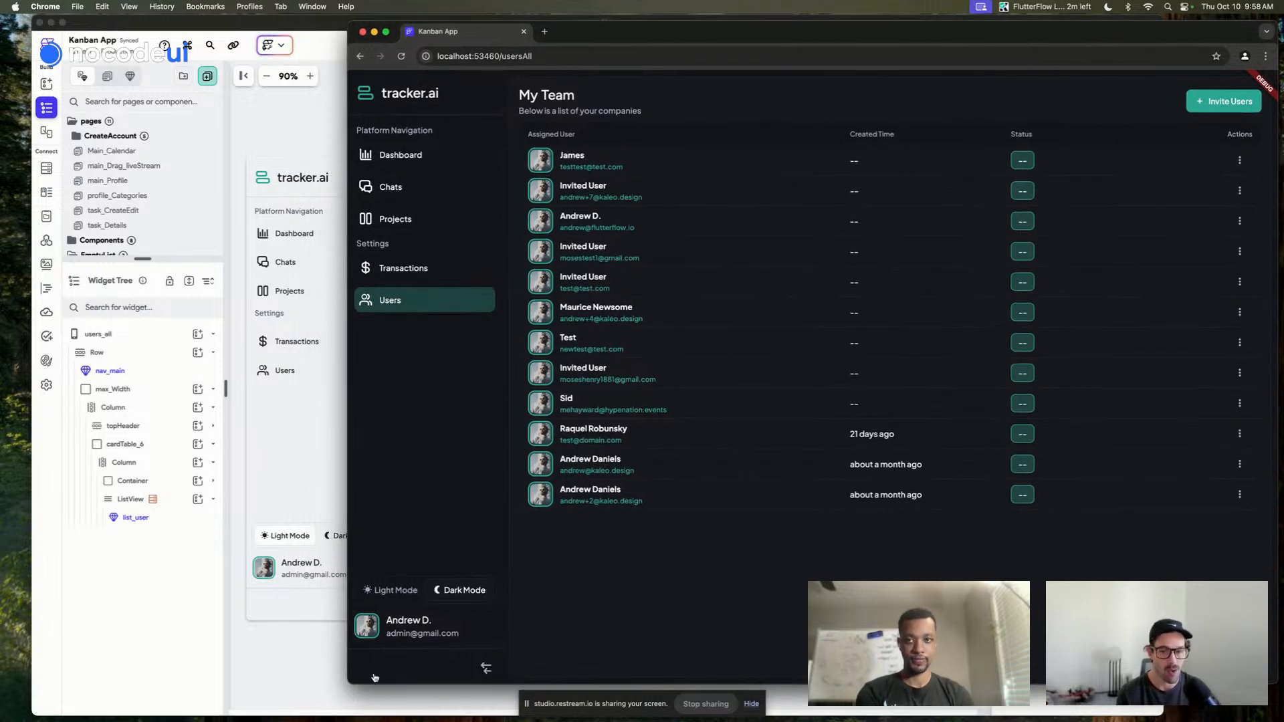
Drag the Chrome window's bottom-left corner left to enlarge the Kanban App window
drag(347, 684, 248, 704)
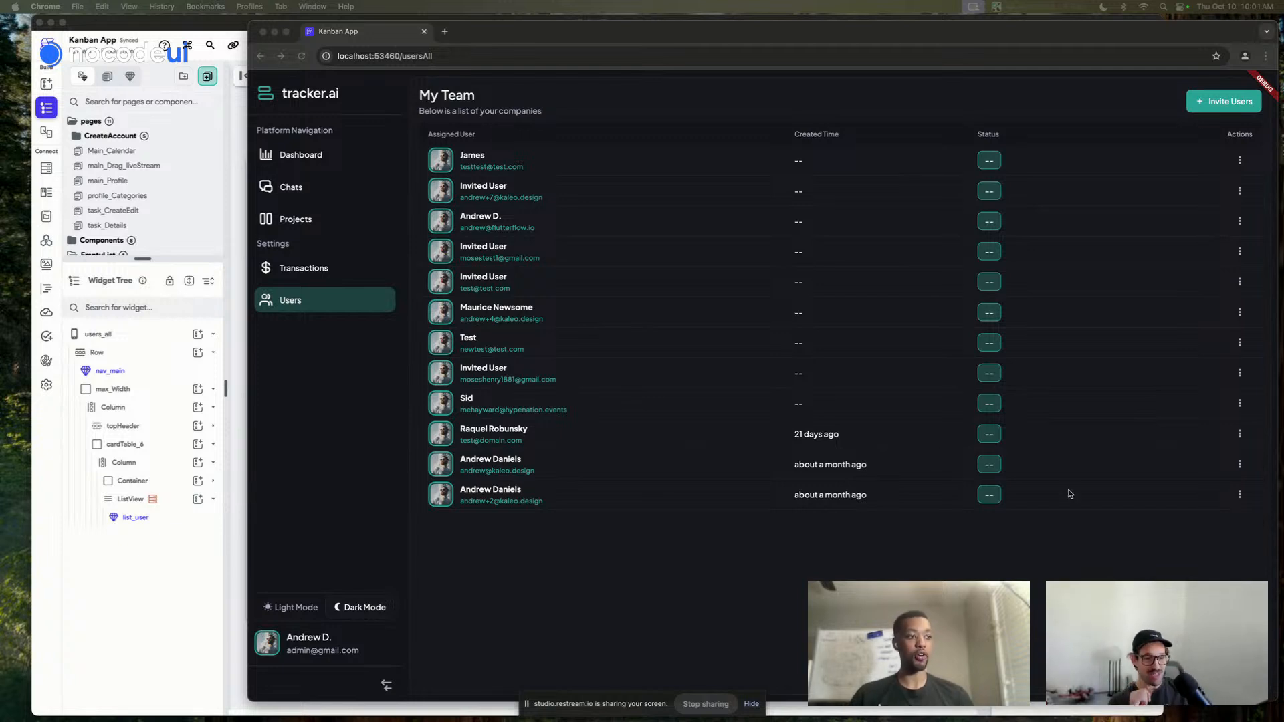
click(900, 541)
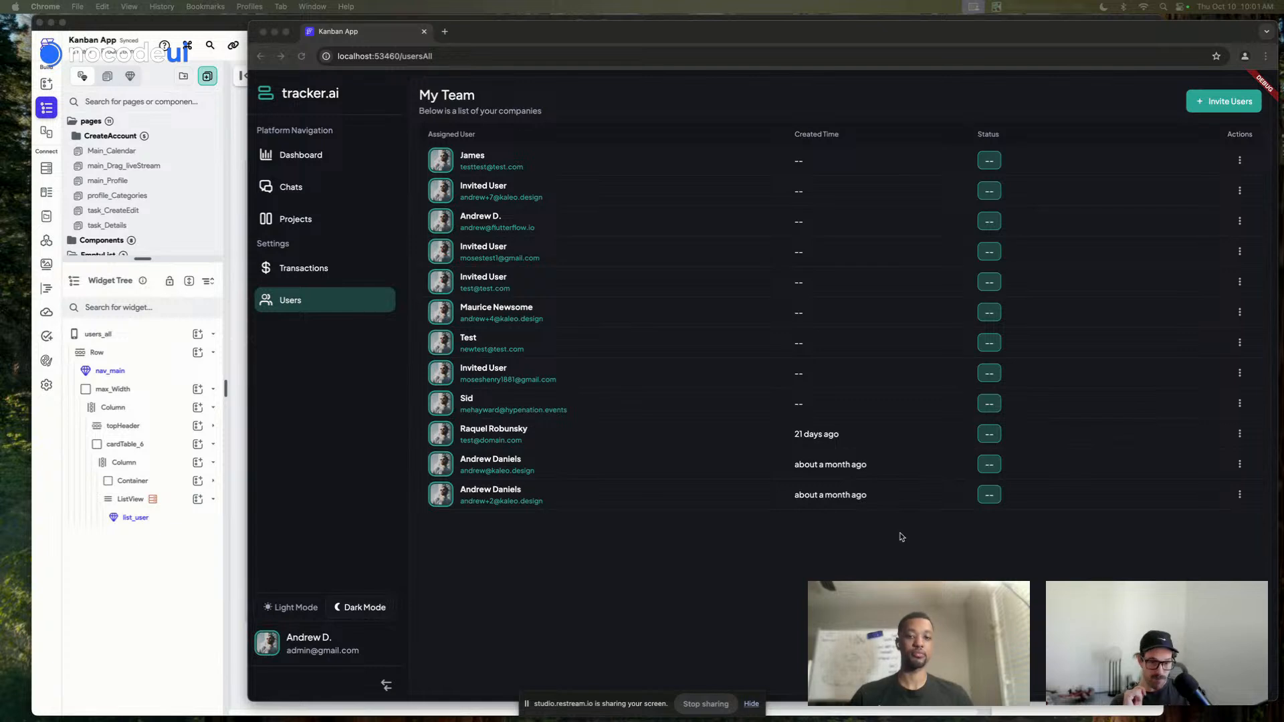
click(882, 555)
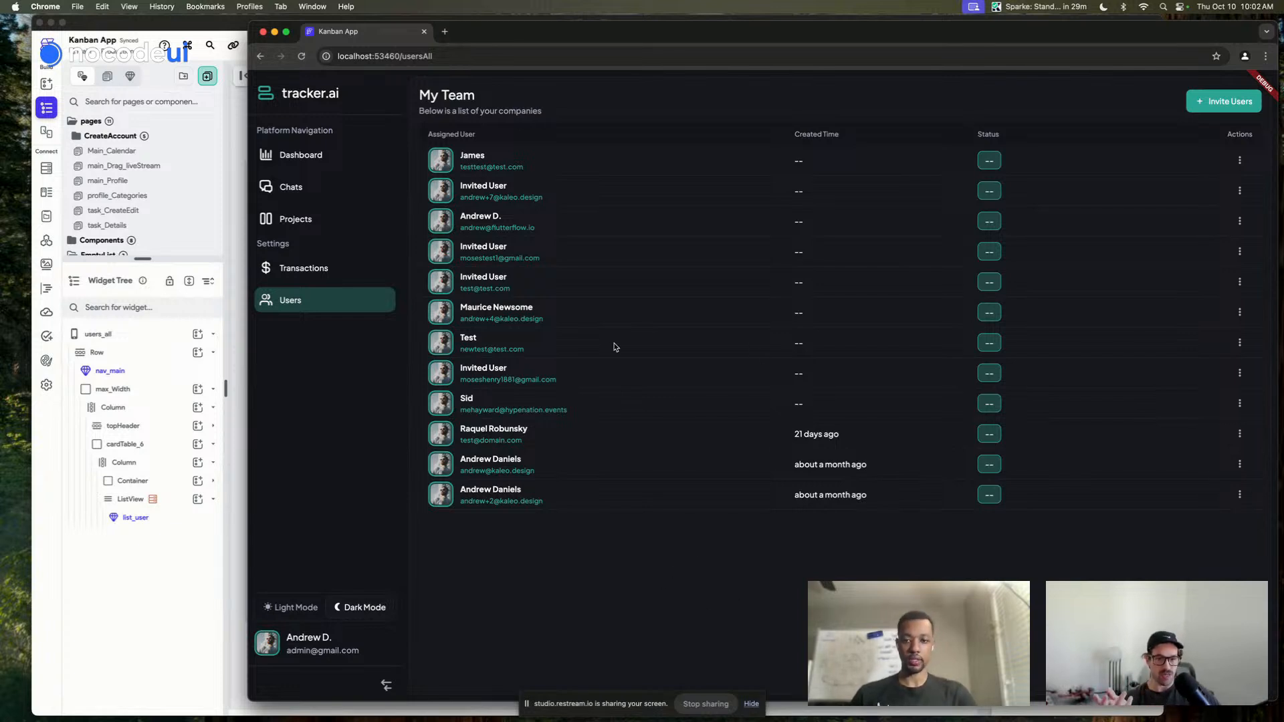
Open and cancel the Invite your Team dialog, collapse the sidebar to icons, and shrink the window
click(1228, 103)
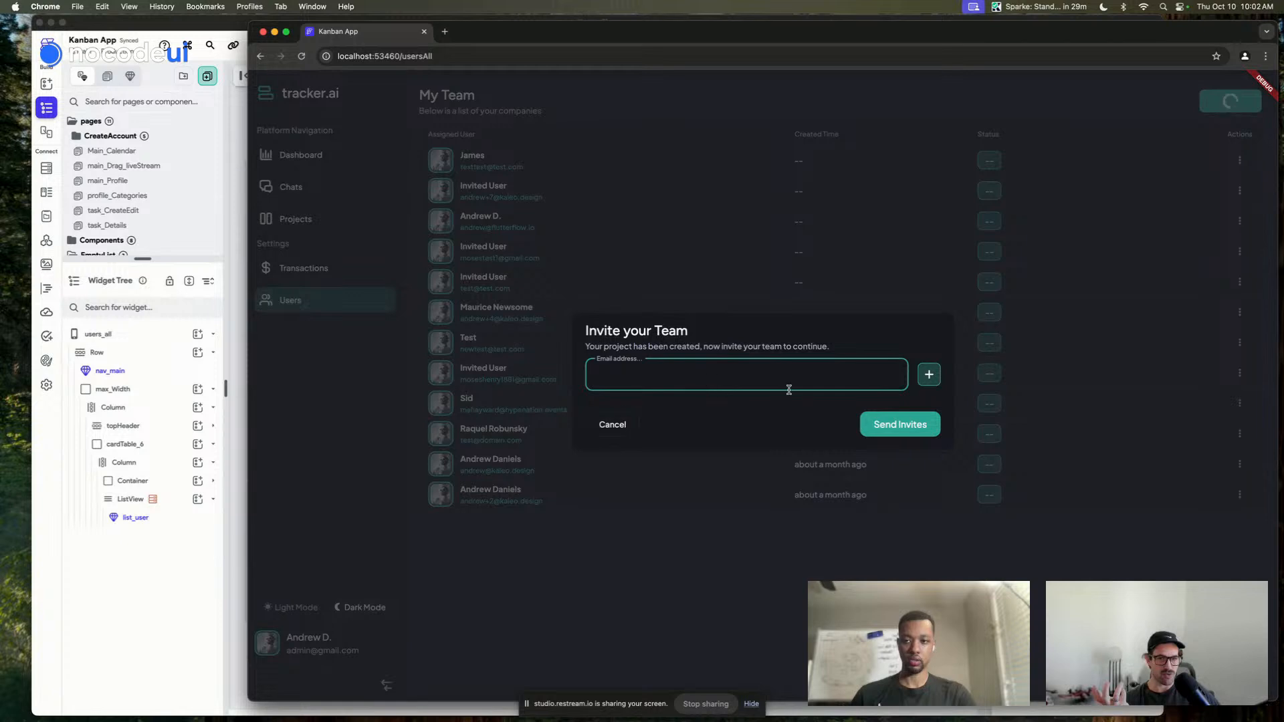
click(613, 424)
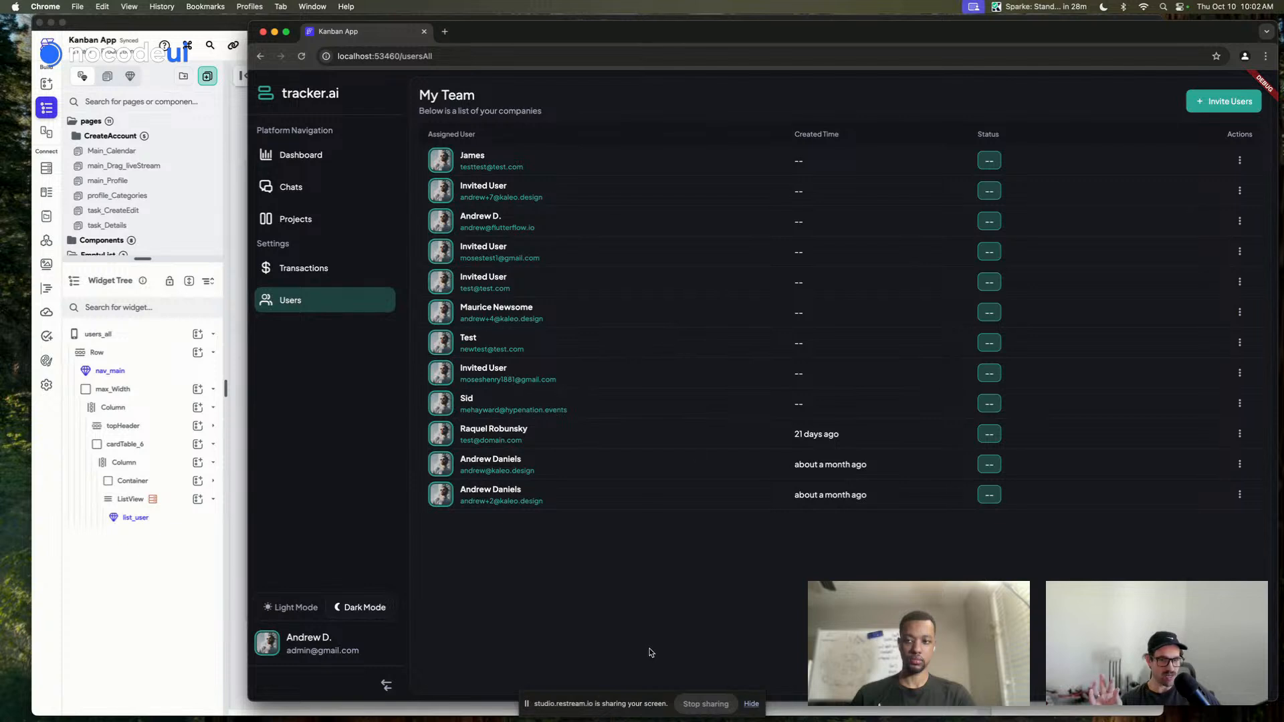
click(385, 685)
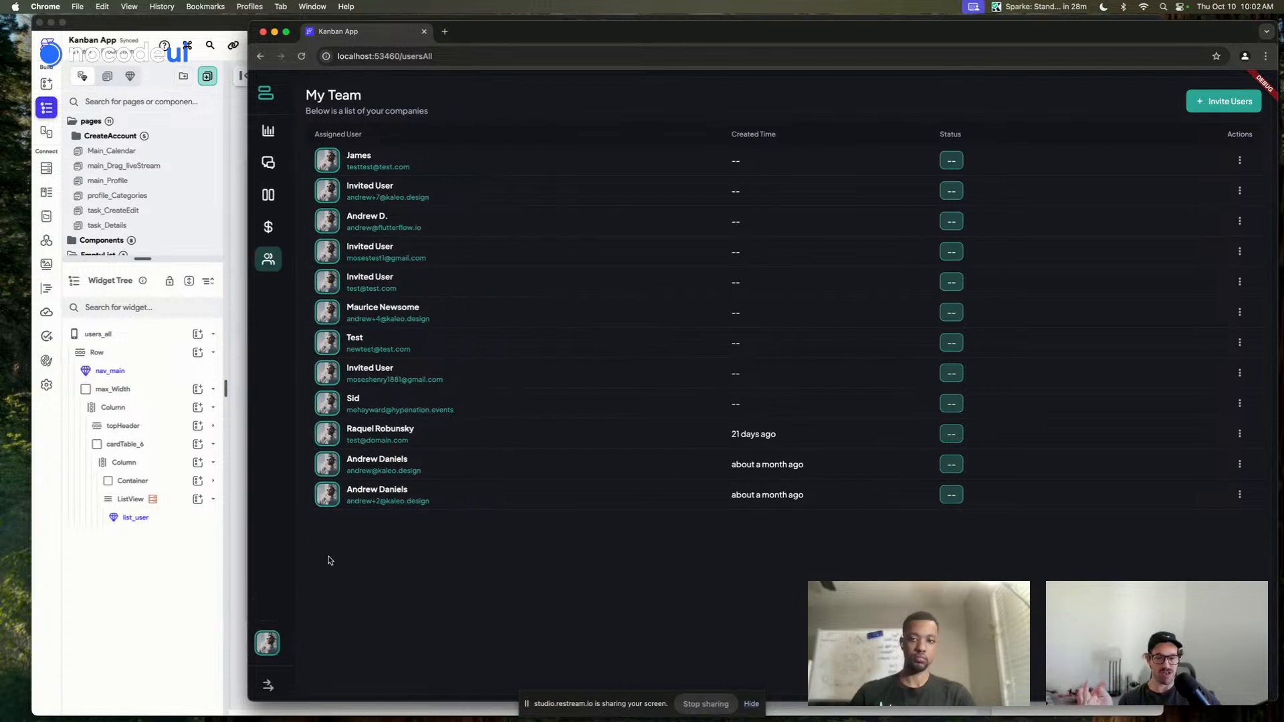
drag(249, 700, 271, 684)
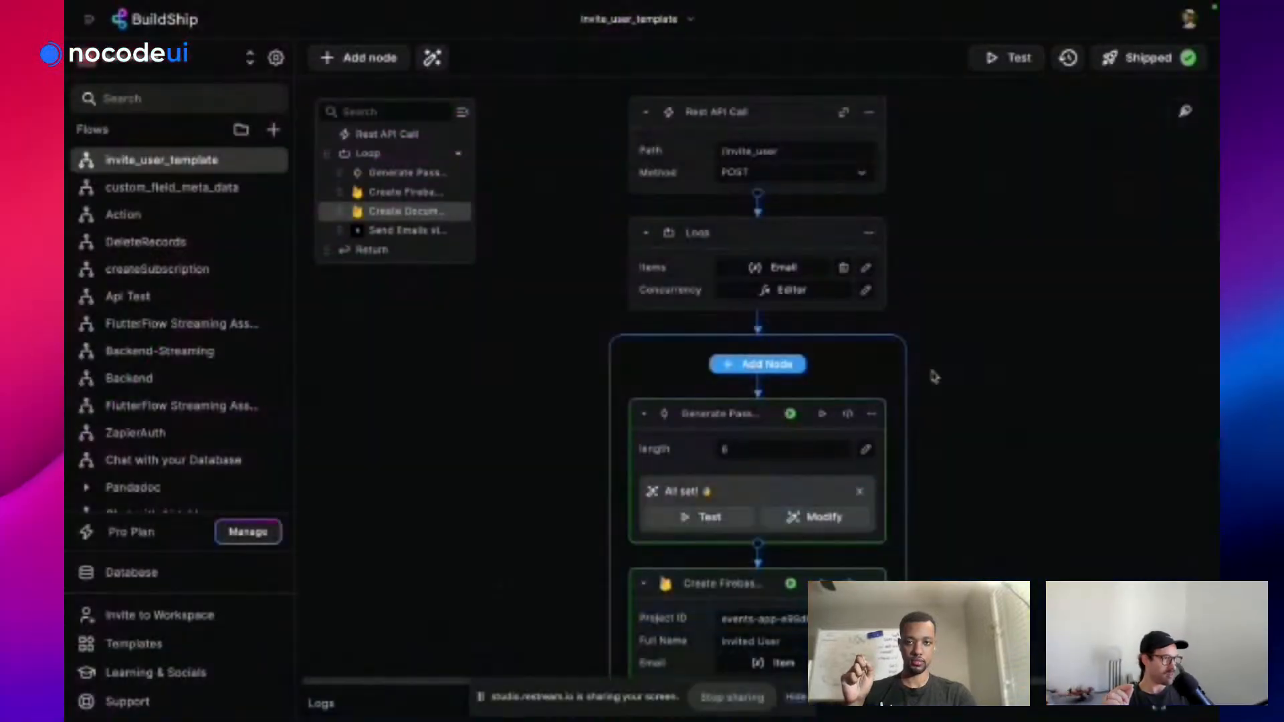
Review the Create Firebase User node's code in the invite_user_template flow, then close it
scroll(929, 373, down, 3)
scroll(934, 376, down, 3)
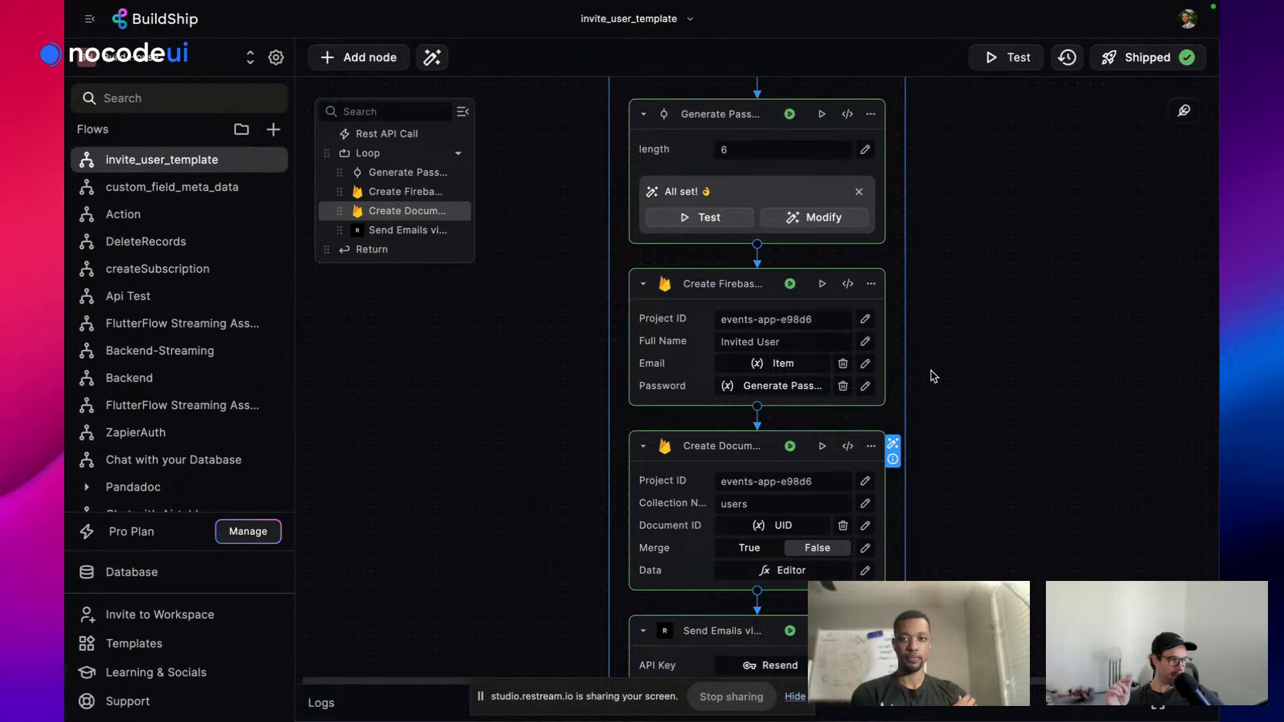
scroll(933, 376, up, 5)
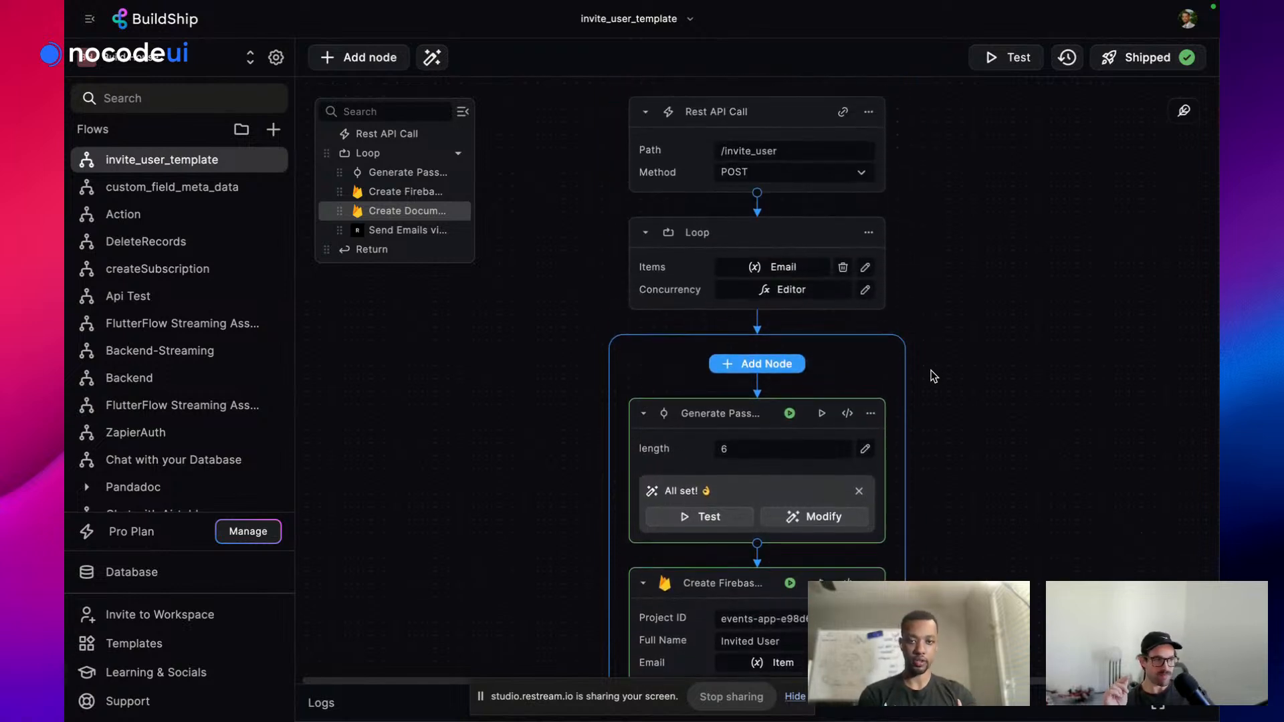
scroll(933, 376, down, 2)
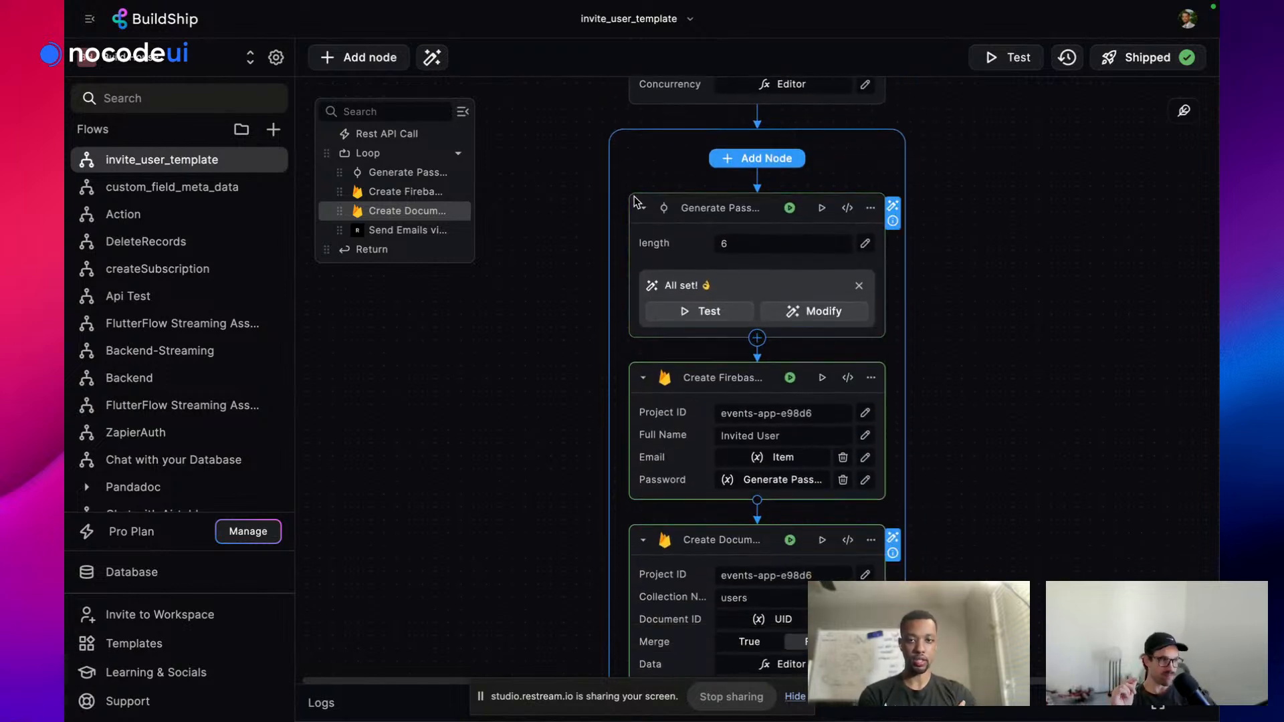
scroll(635, 202, up, 2)
scroll(844, 492, down, 4)
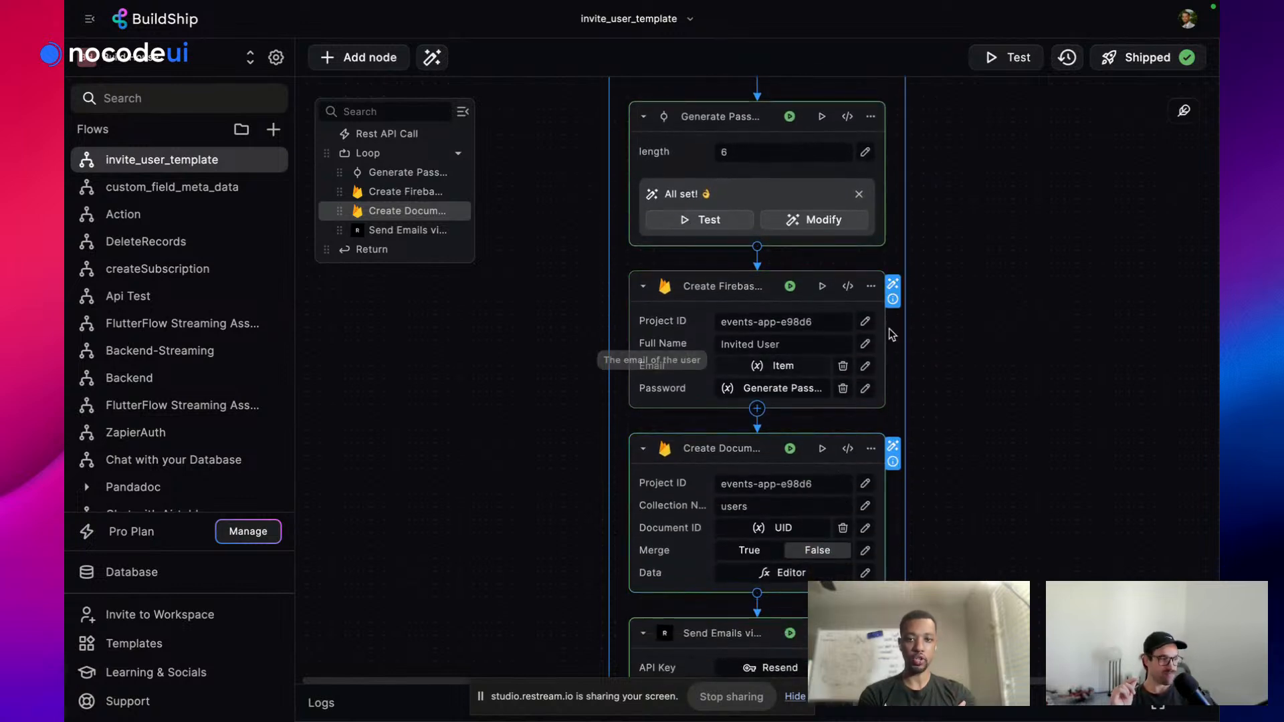
click(848, 286)
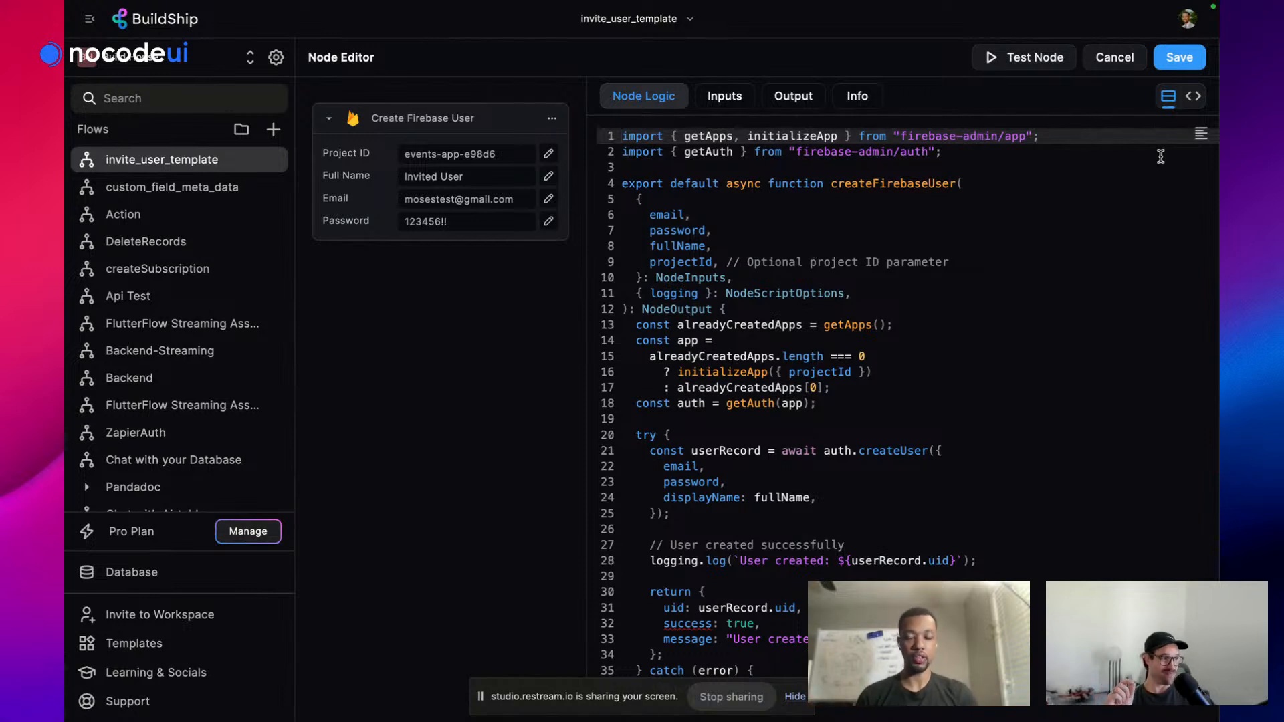
click(1126, 64)
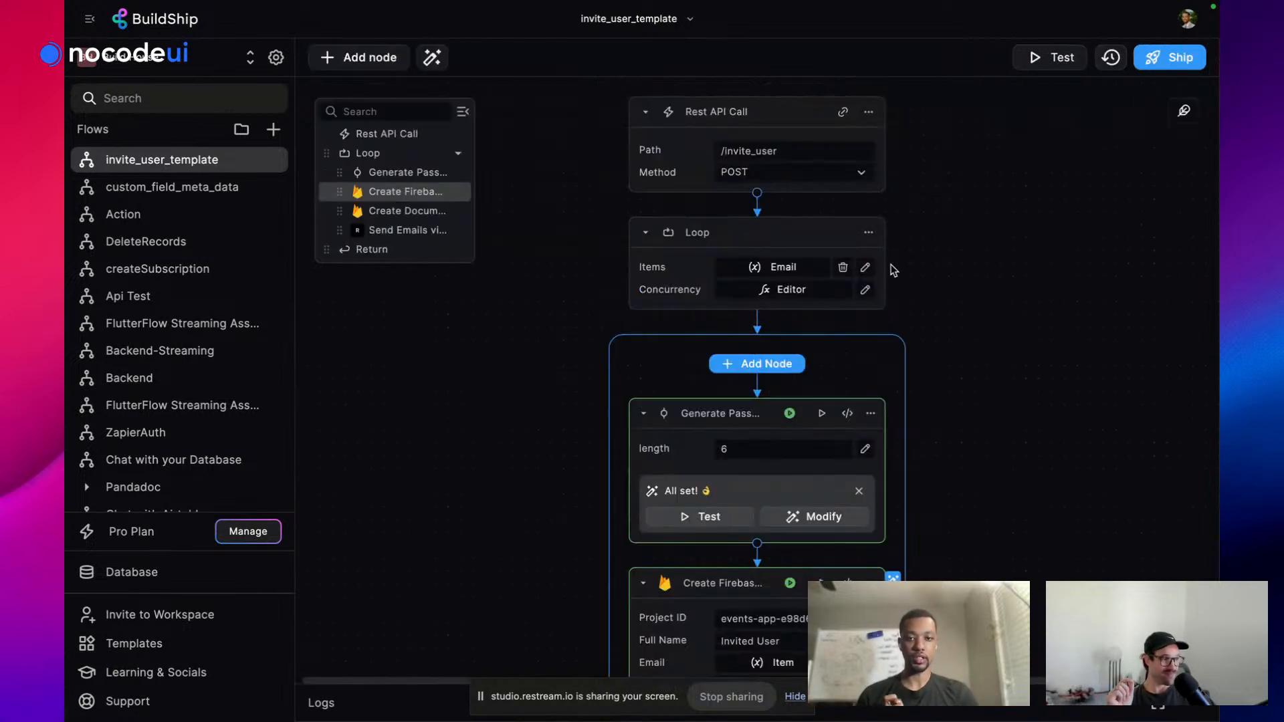
Add an API Call node to the loop by searching 'api' in the node library
click(775, 367)
text(api)
click(508, 227)
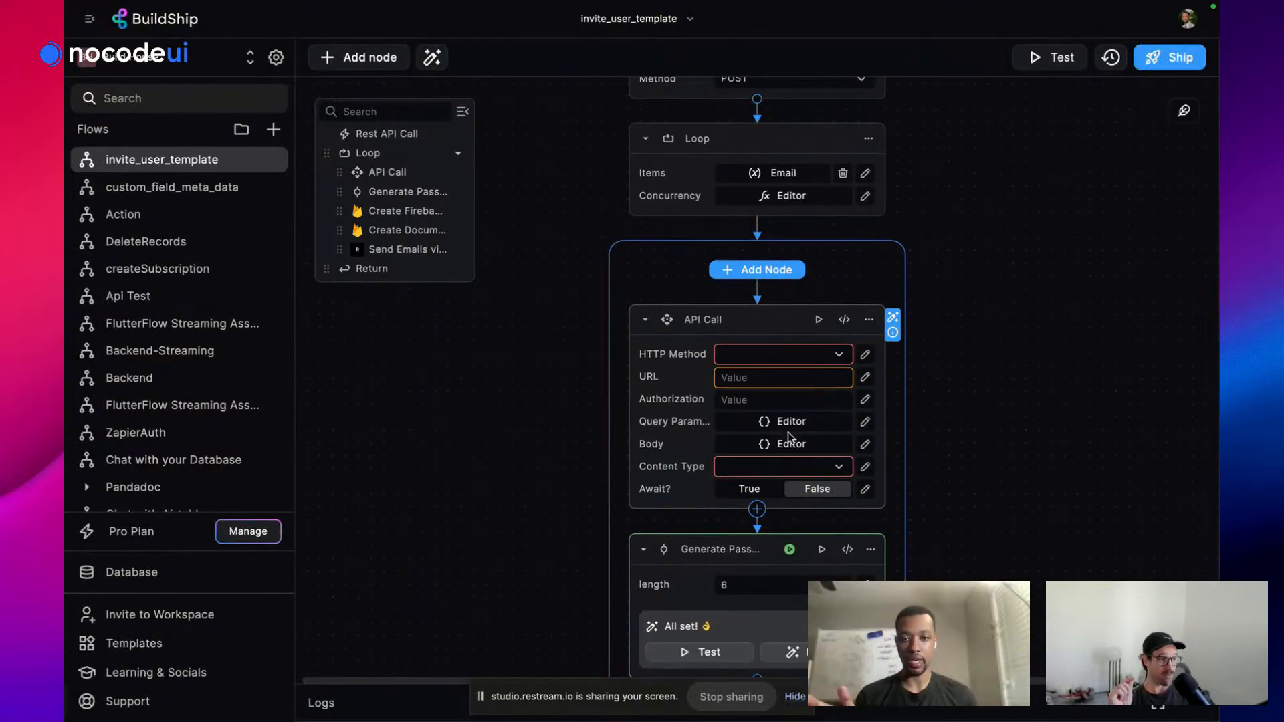
Delete the empty API Call node from the invite_user_template loop
scroll(788, 438, down, 4)
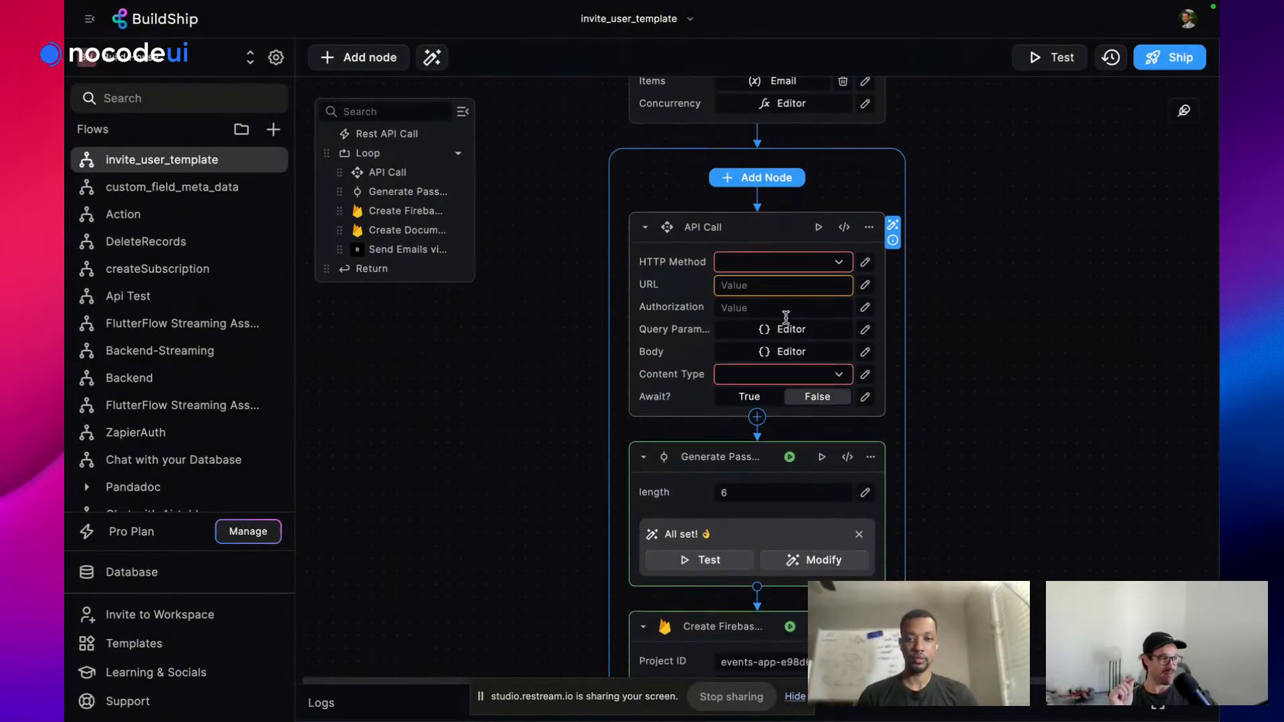
scroll(789, 318, down, 1)
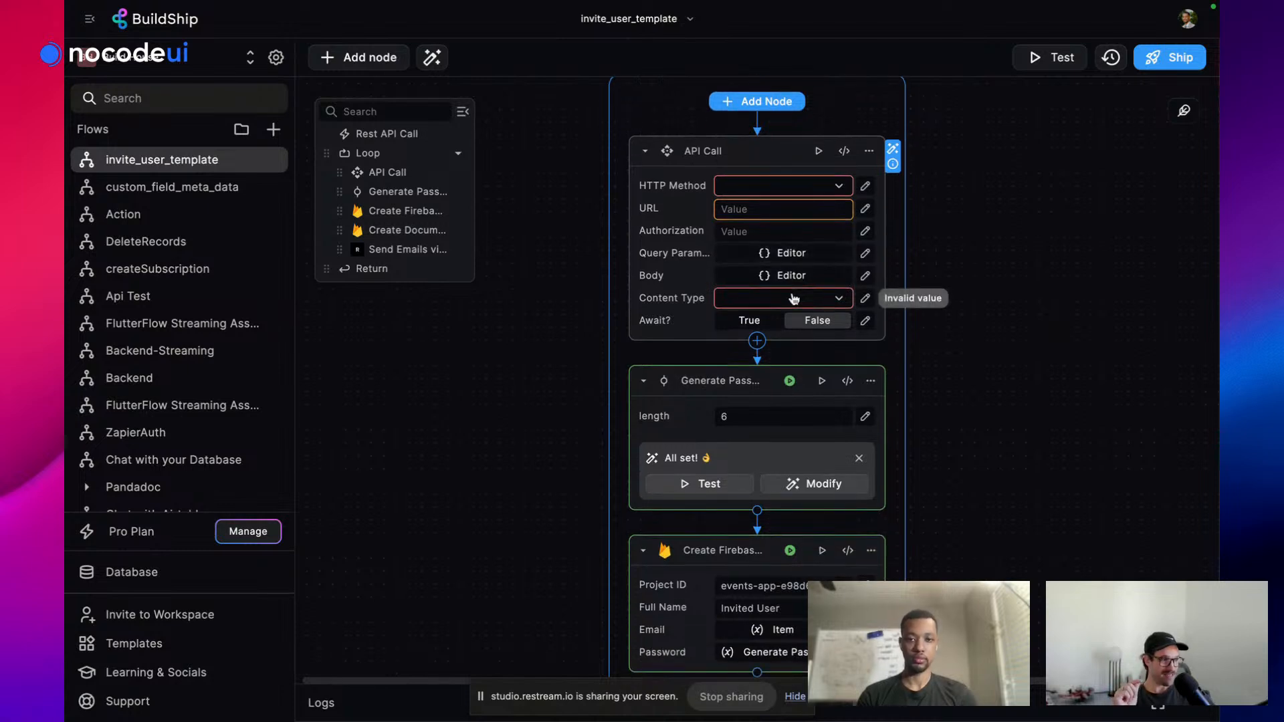
scroll(794, 299, up, 4)
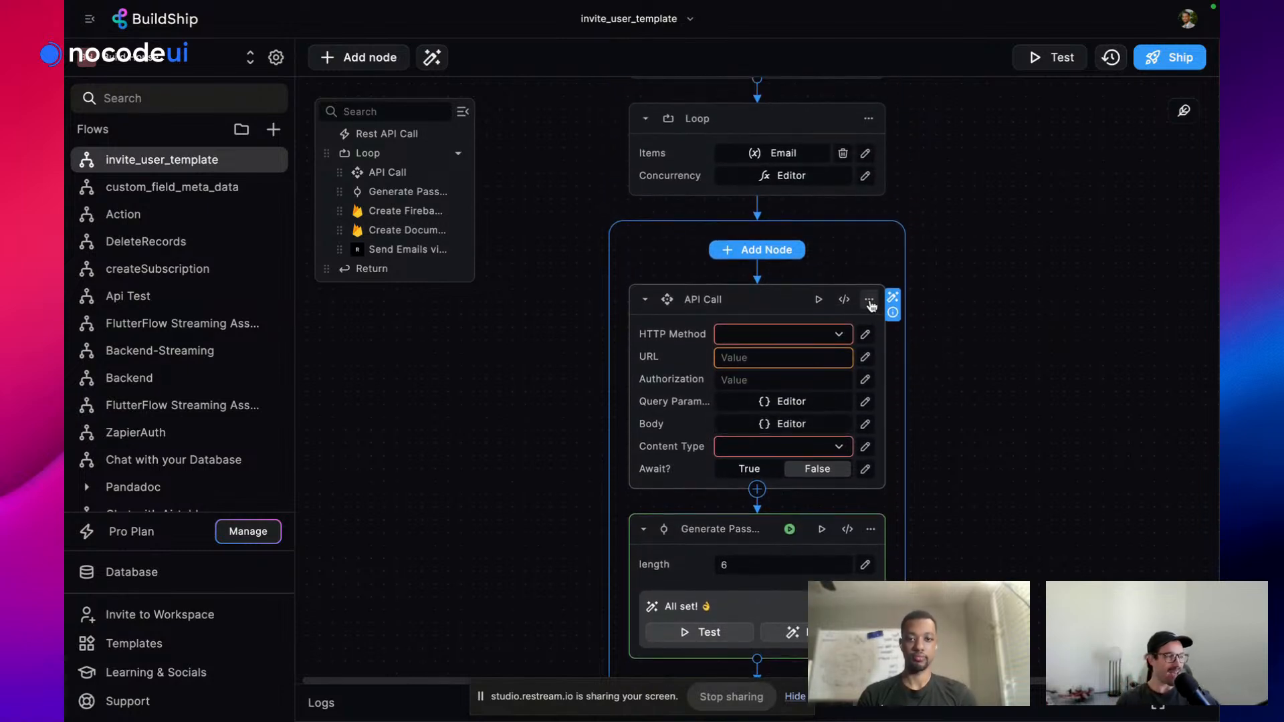
click(869, 301)
click(929, 480)
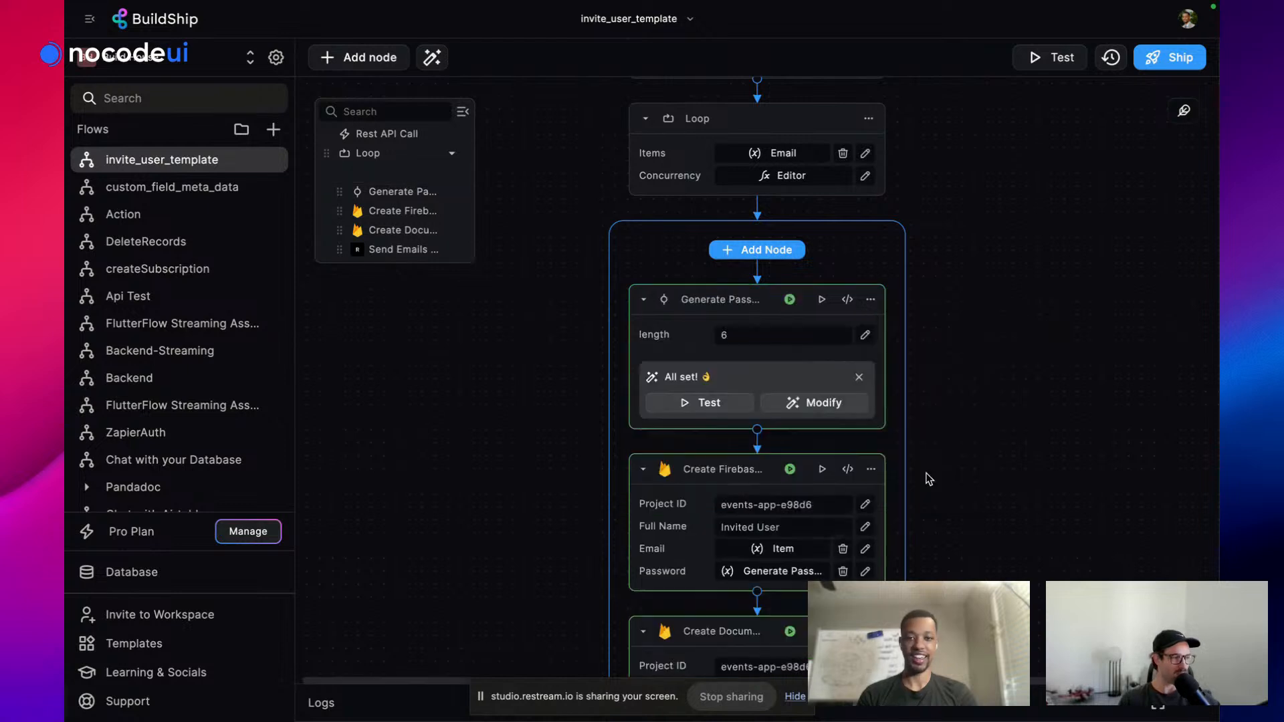
Ship the updated invite_user_template flow
click(1175, 67)
mouse_move(72, 401)
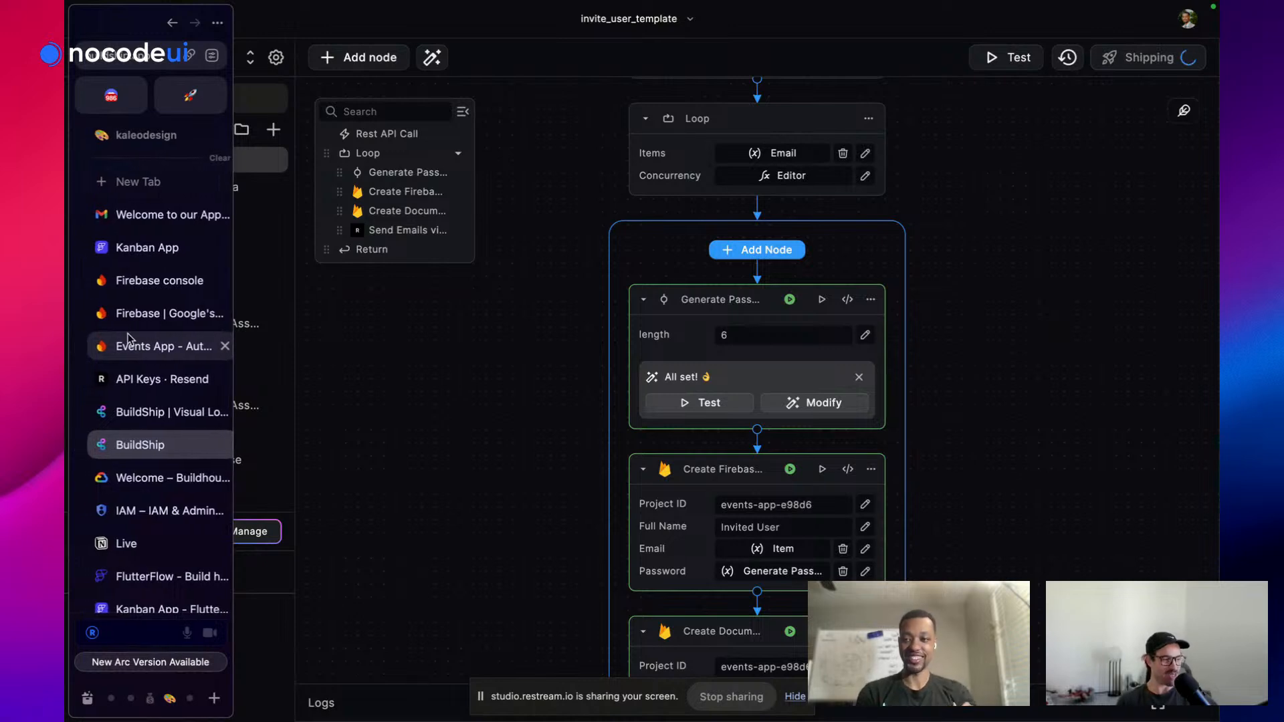
scroll(127, 334, right, 5)
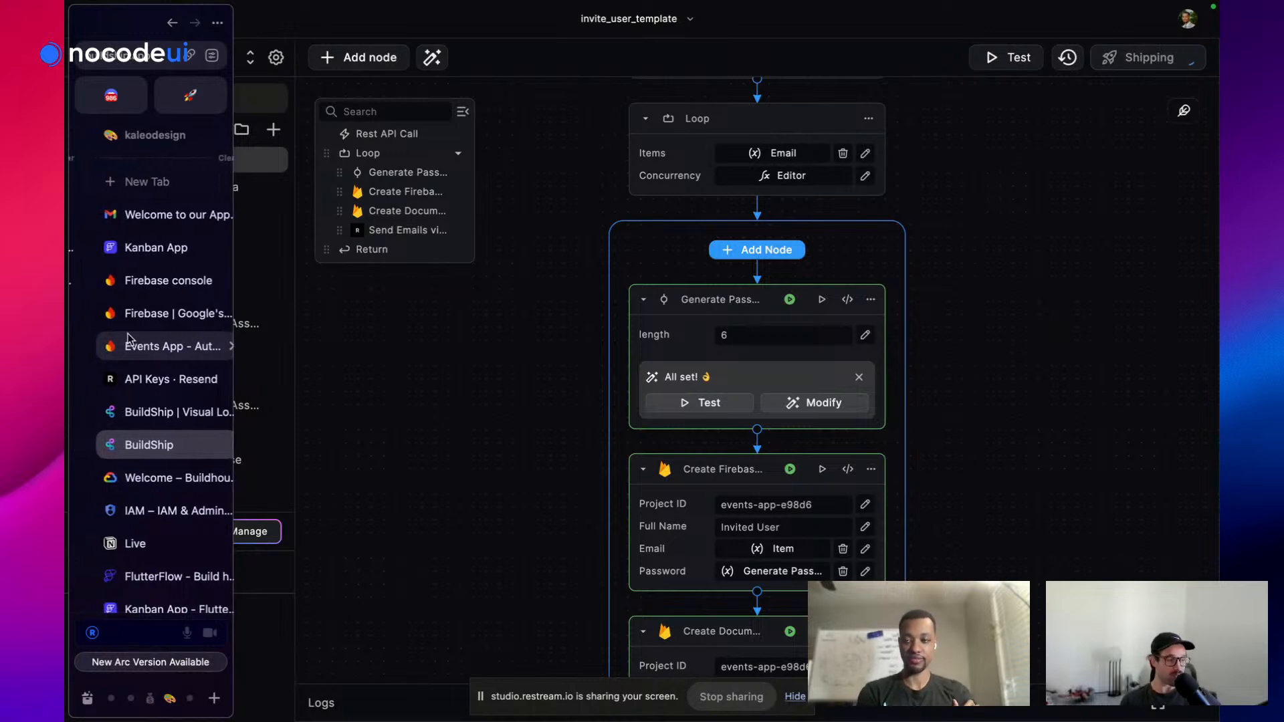
In Restream Studio, stop sharing the screen on the live stream
click(148, 282)
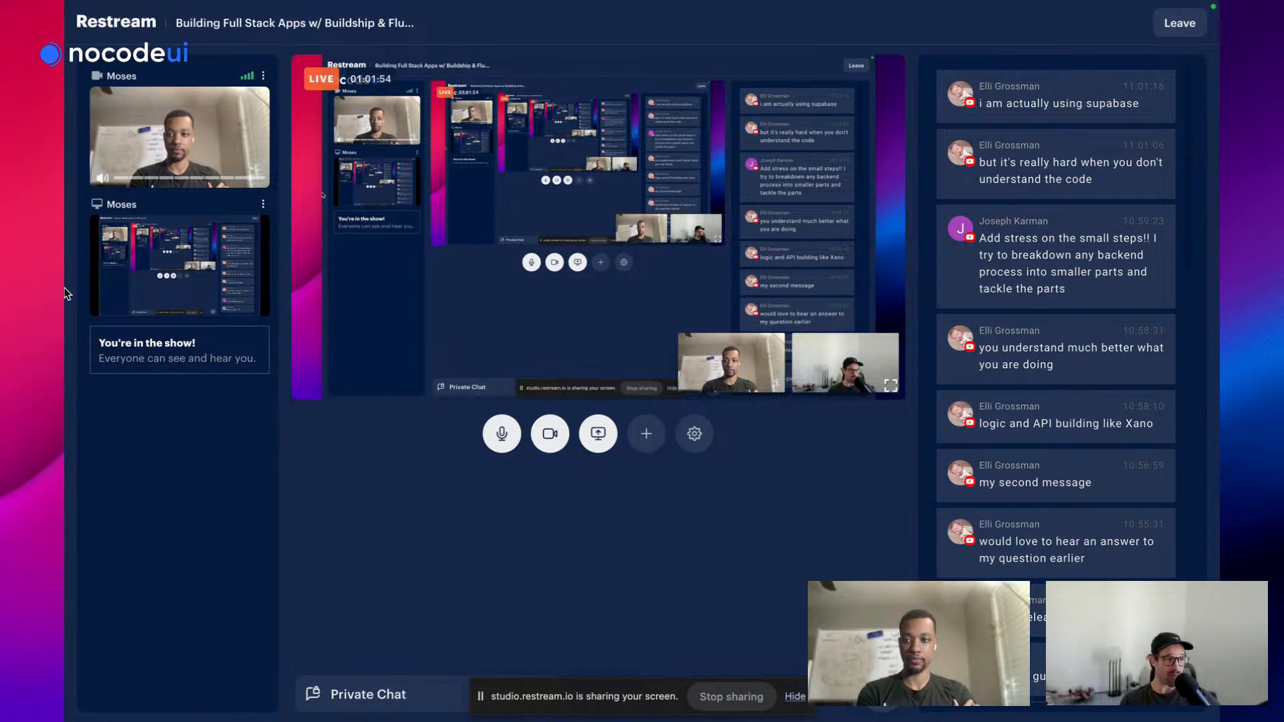
click(262, 204)
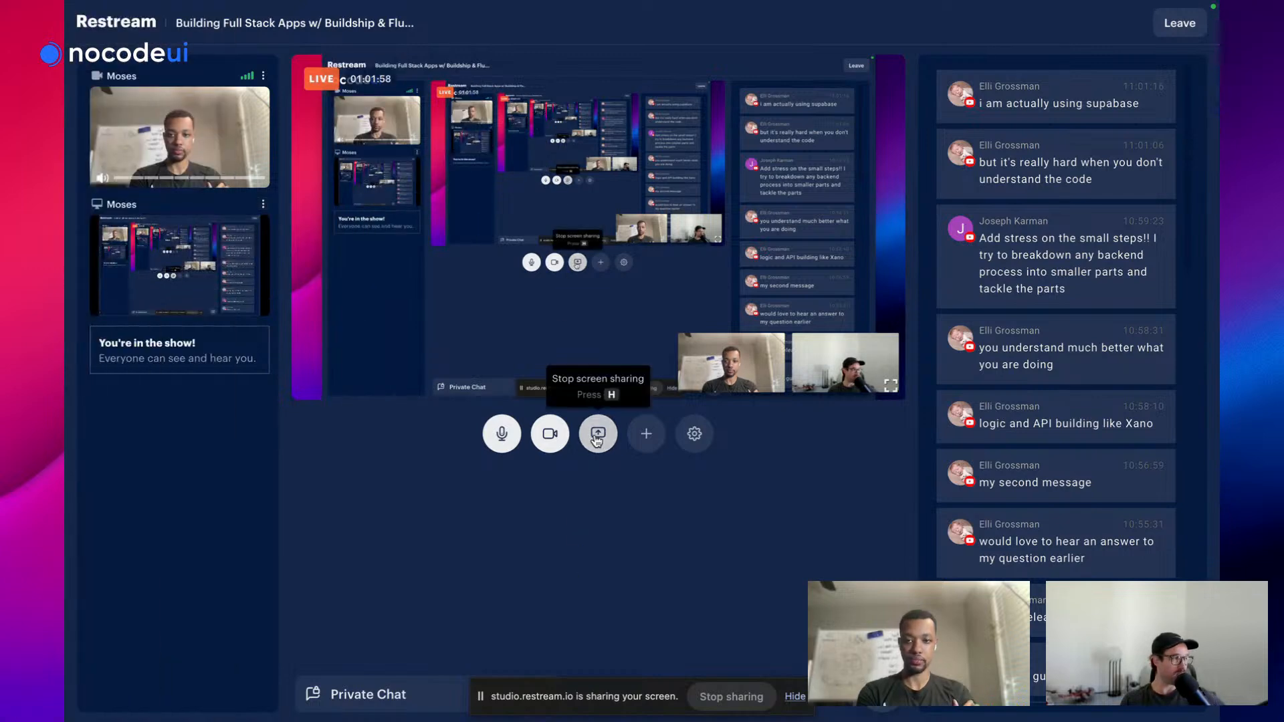
click(597, 437)
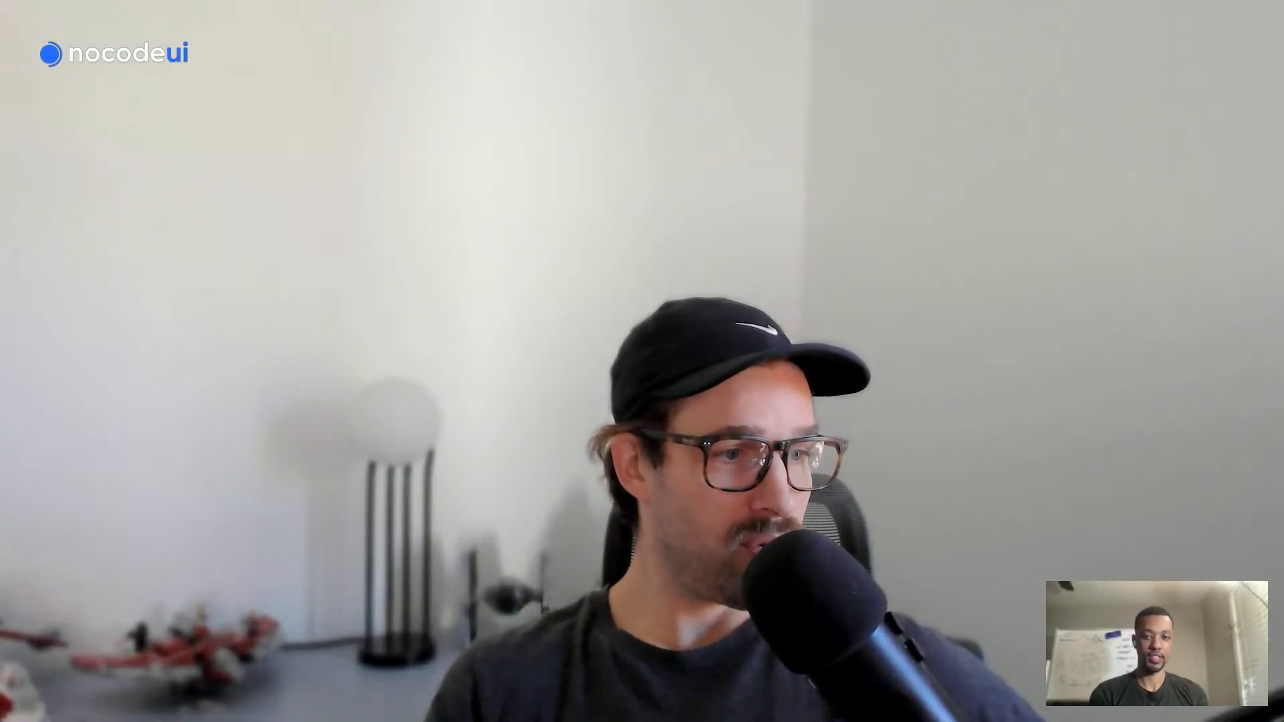